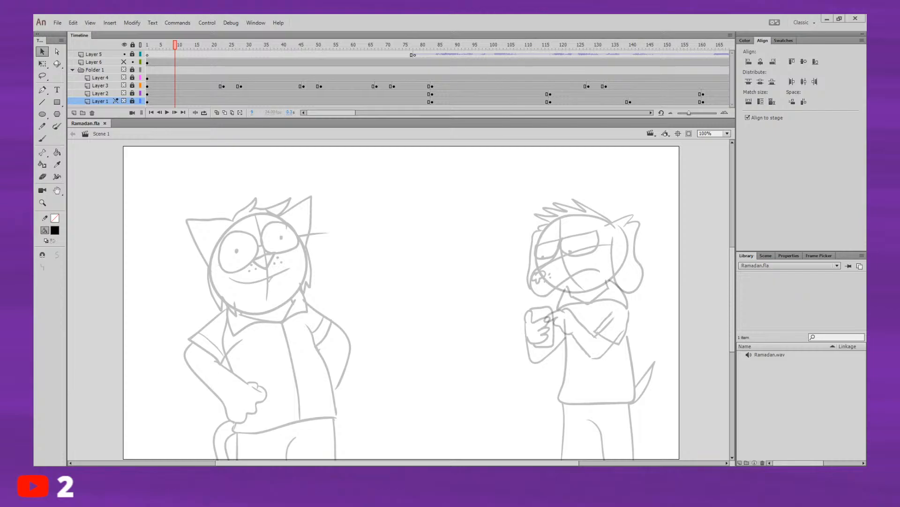
Step: Switch the timeline to the shorter layer row height
click(731, 36)
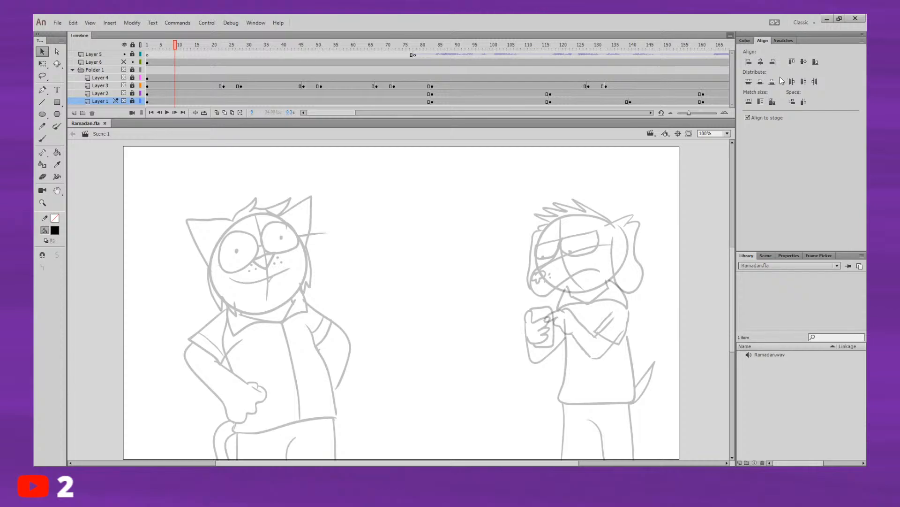
click(761, 109)
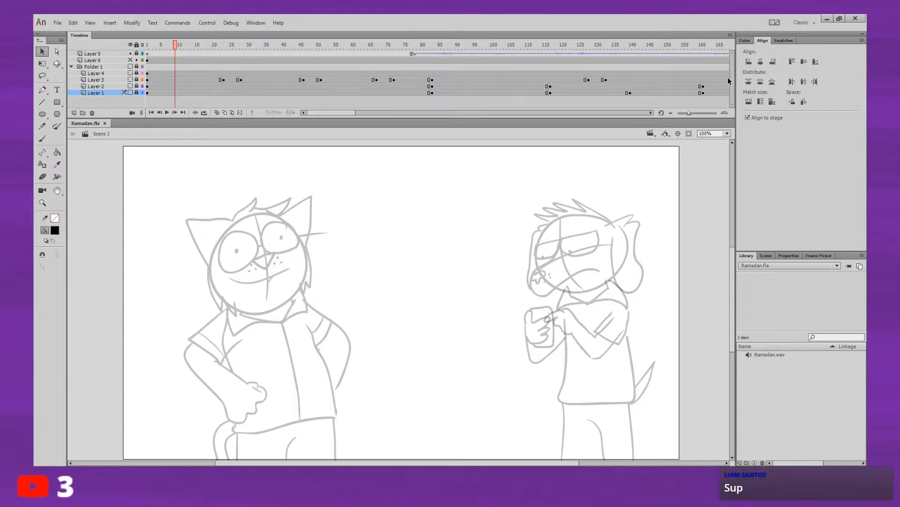
Step: Activate the Brush tool and unlock Layer 5 at frame 1
key(b)
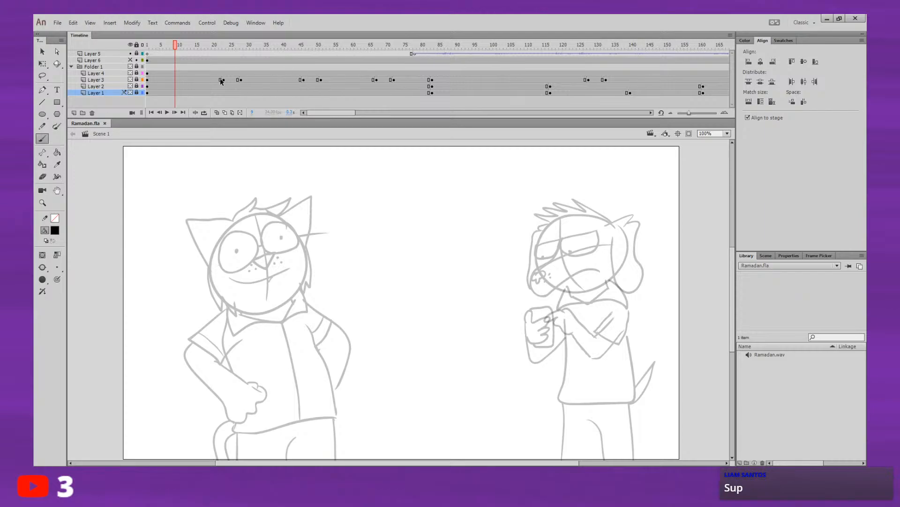
click(175, 60)
drag(170, 54, 138, 56)
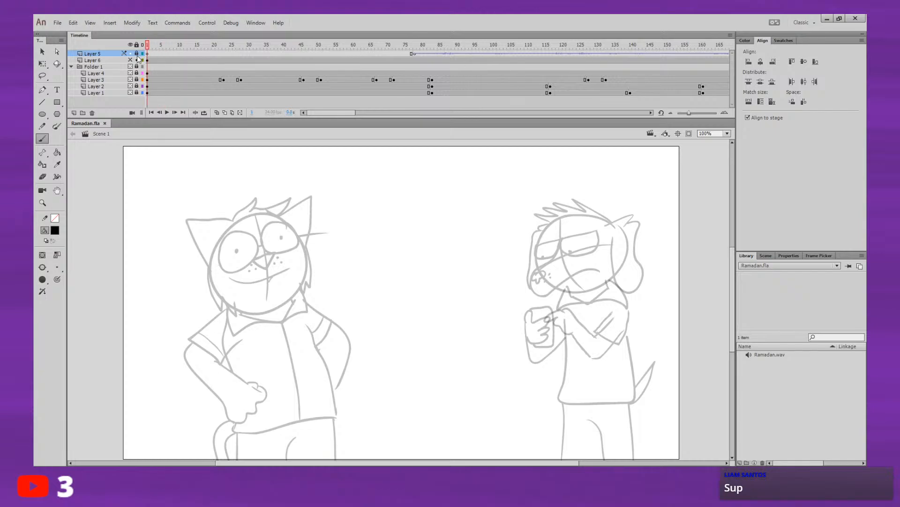
click(136, 54)
Step: Turn on the brush's pressure and tilt options and try them with a wavy test stroke over the cat
click(57, 279)
click(42, 291)
mouse_move(135, 256)
mouse_down()
mouse_move(196, 331)
mouse_move(213, 435)
mouse_up()
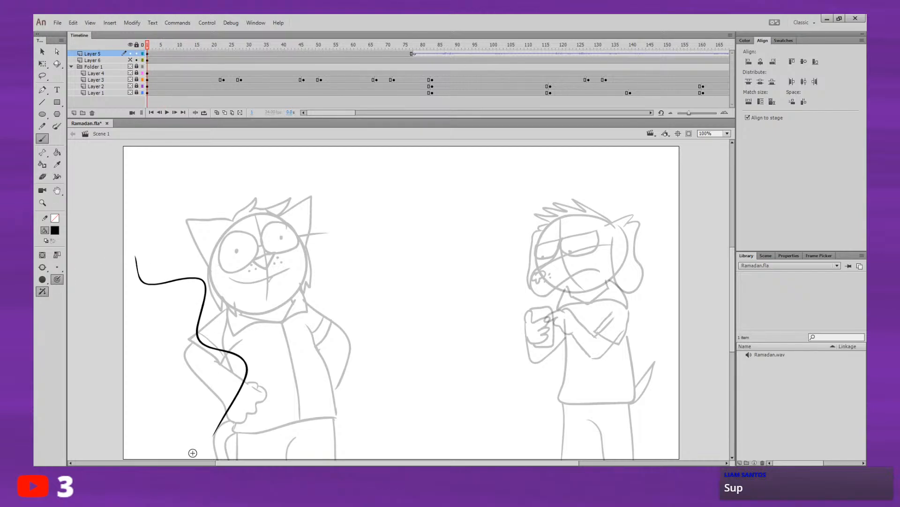
key(ctrl+z)
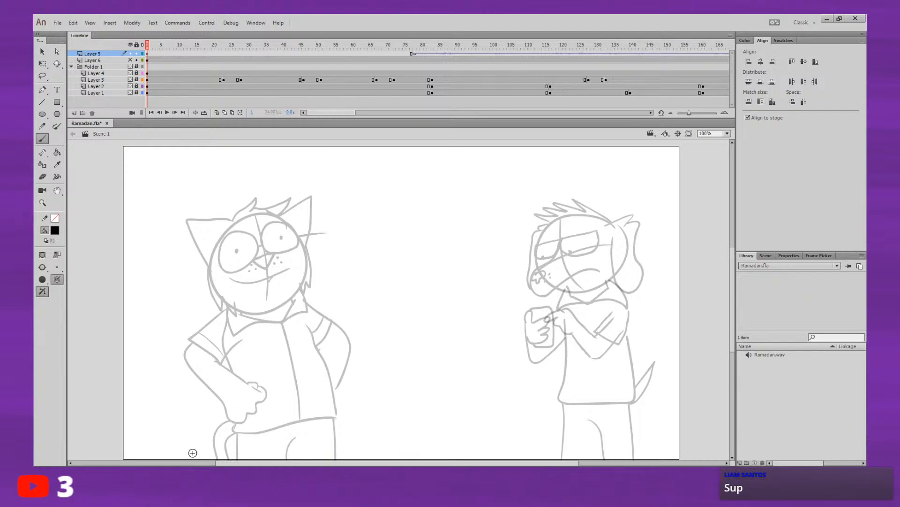
Step: Play the rough animation from near the start and return to frame 1 of Layer 5
click(186, 46)
click(174, 46)
key(Return)
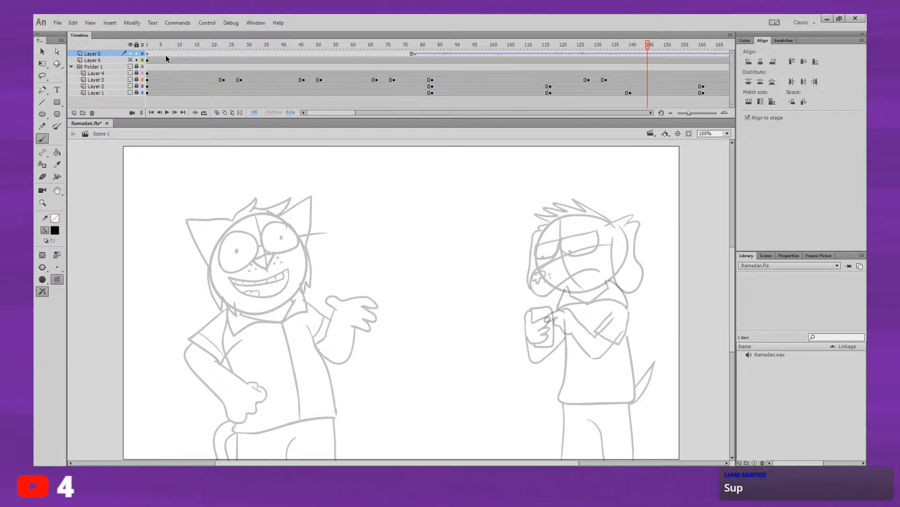
click(148, 55)
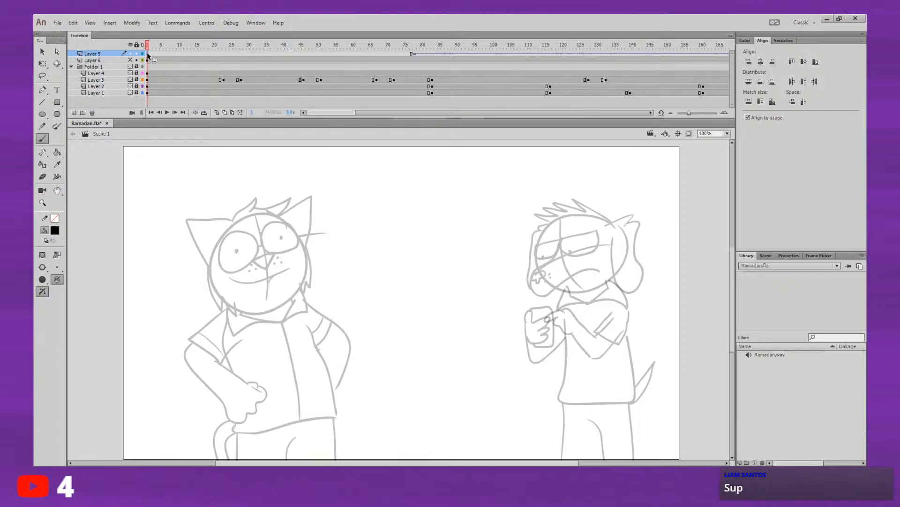
Step: Lock Layer 5 and add a new layer directly above Layer 6 for brush inking
click(148, 60)
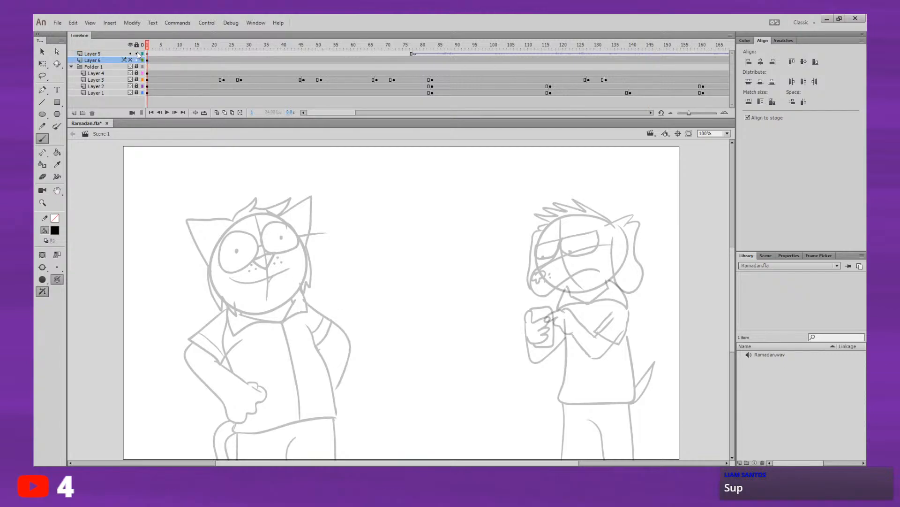
click(74, 112)
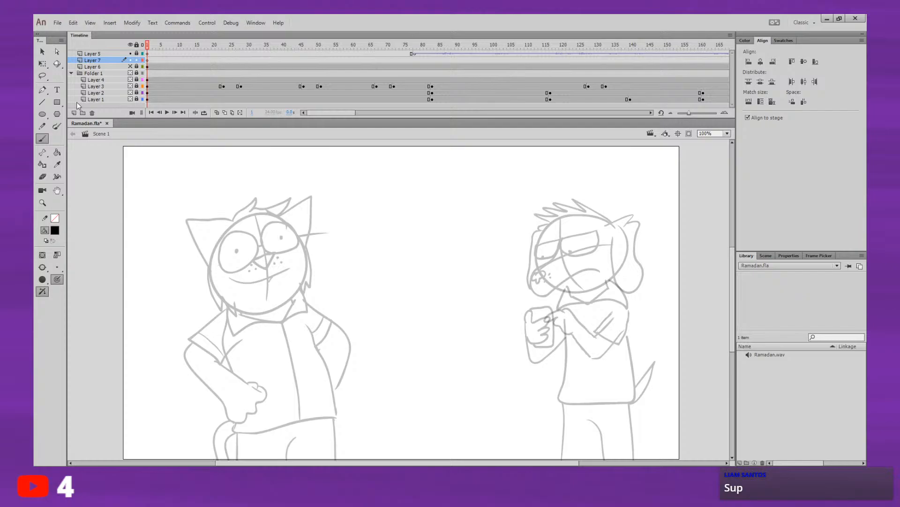
click(42, 138)
Step: Try to ink the dog's snout line from between the eyes on the new layer at 200% zoom
key(ctrl+=)
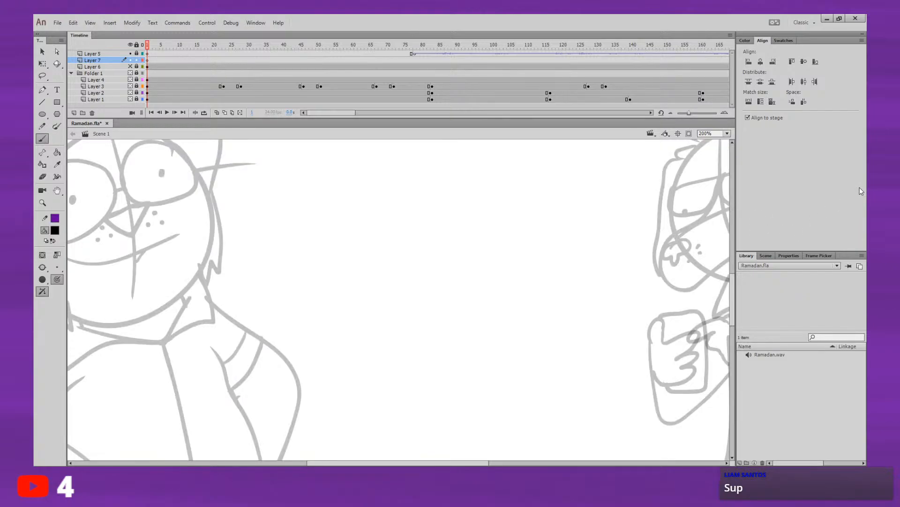
drag(597, 256, 368, 272)
drag(621, 222, 513, 274)
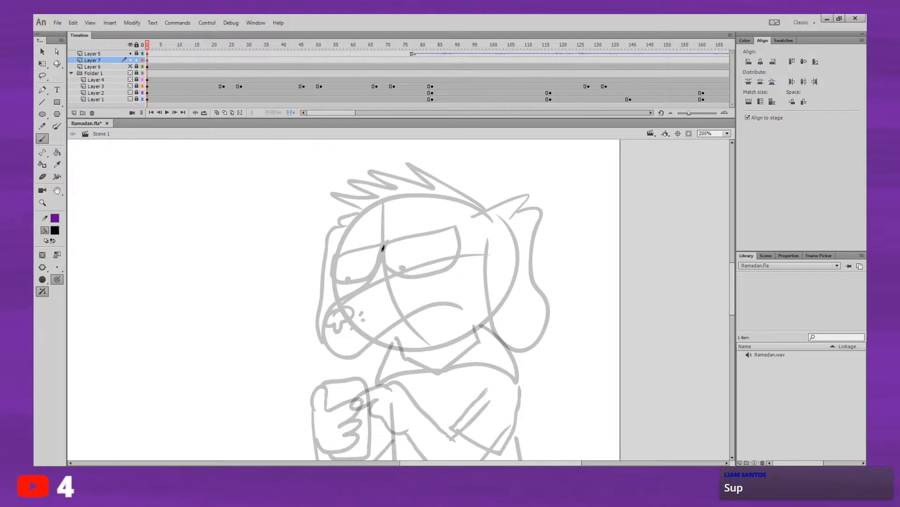
mouse_move(383, 247)
mouse_down()
mouse_move(360, 289)
mouse_move(325, 315)
mouse_move(339, 358)
mouse_up()
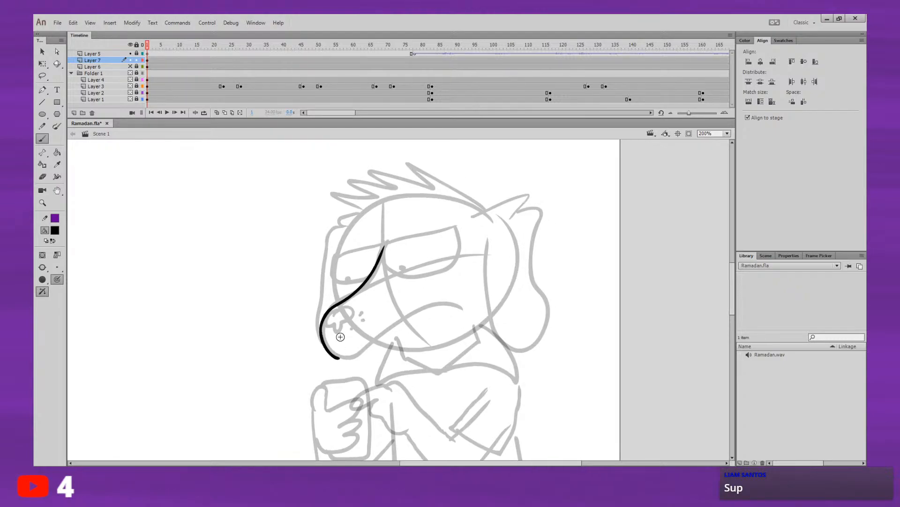
key(ctrl+z)
drag(383, 245, 350, 287)
key(ctrl+z)
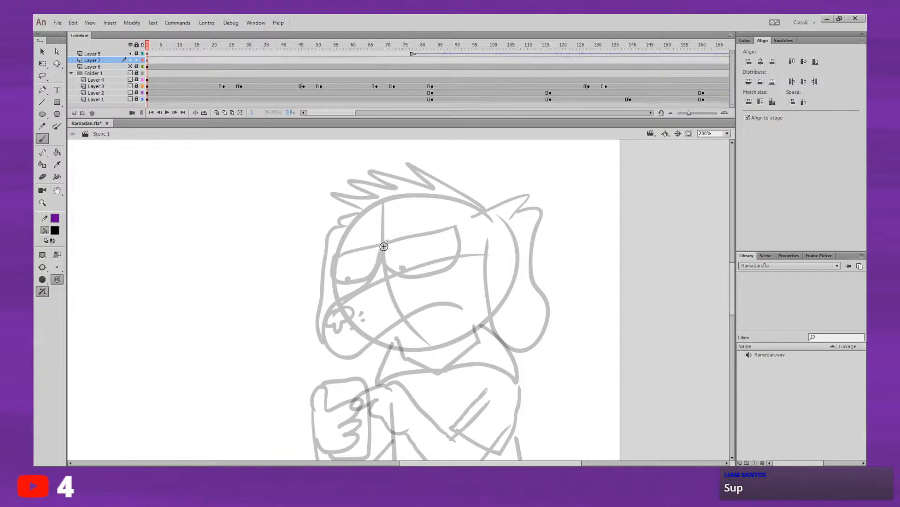
mouse_move(385, 241)
mouse_down()
mouse_move(333, 306)
mouse_move(323, 329)
mouse_move(331, 353)
mouse_move(355, 358)
mouse_move(423, 301)
mouse_move(454, 291)
mouse_up()
key(ctrl+z)
Step: Ink the dog's snout in black from between the eyes, around the muzzle and along the frowning mouth
drag(547, 270, 536, 229)
drag(594, 218, 550, 225)
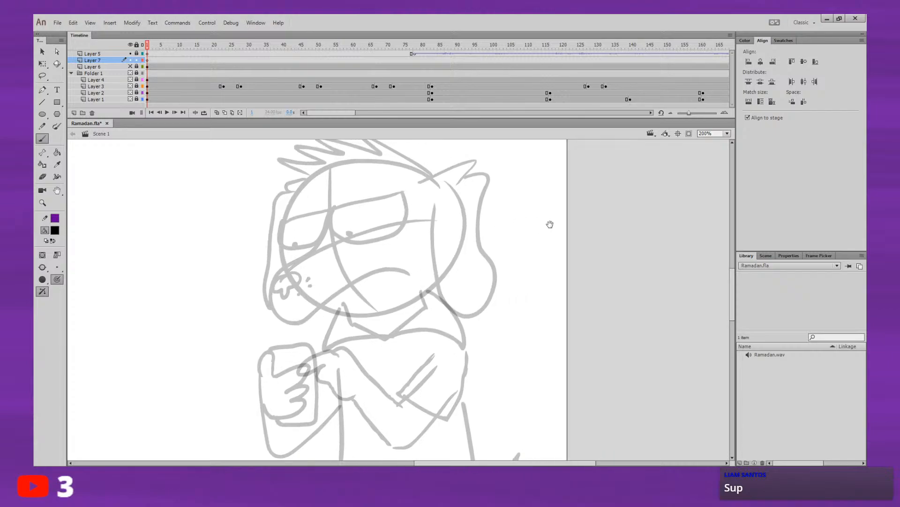
mouse_move(648, 200)
mouse_down()
mouse_move(630, 205)
mouse_move(647, 206)
mouse_move(619, 227)
mouse_up()
drag(547, 256, 567, 233)
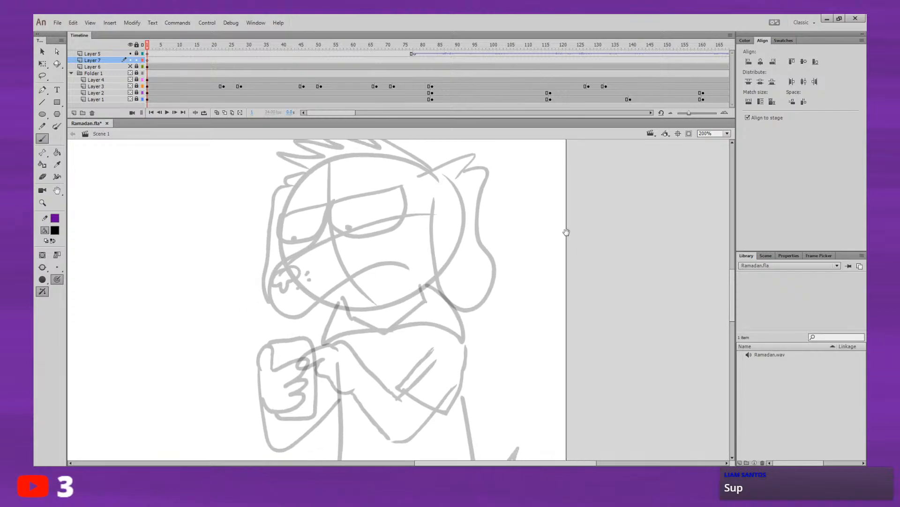
mouse_move(527, 278)
mouse_down()
mouse_move(506, 280)
mouse_move(497, 267)
mouse_move(483, 275)
mouse_up()
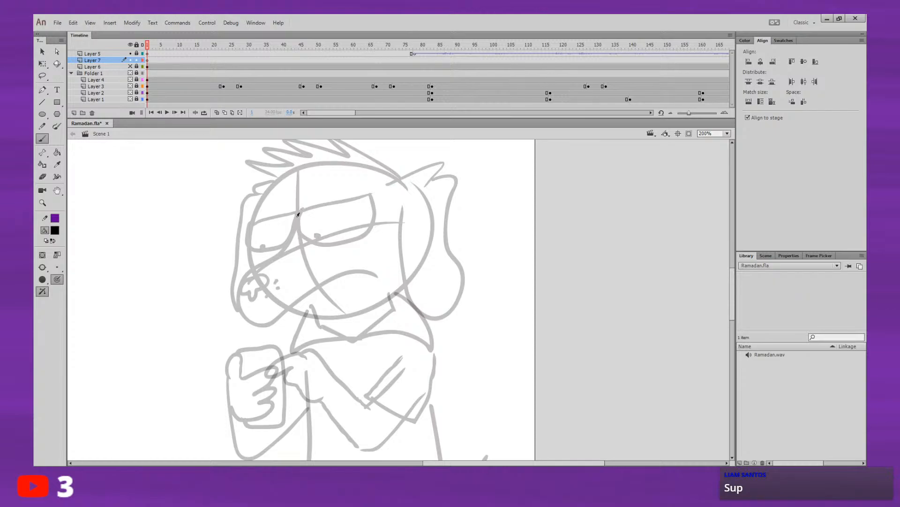
mouse_move(300, 212)
mouse_down()
mouse_move(243, 285)
mouse_move(245, 316)
mouse_move(277, 320)
mouse_move(318, 293)
mouse_up()
key(ctrl+z)
drag(299, 210, 290, 230)
key(ctrl+z)
drag(296, 224, 260, 264)
key(ctrl+z)
drag(297, 221, 275, 252)
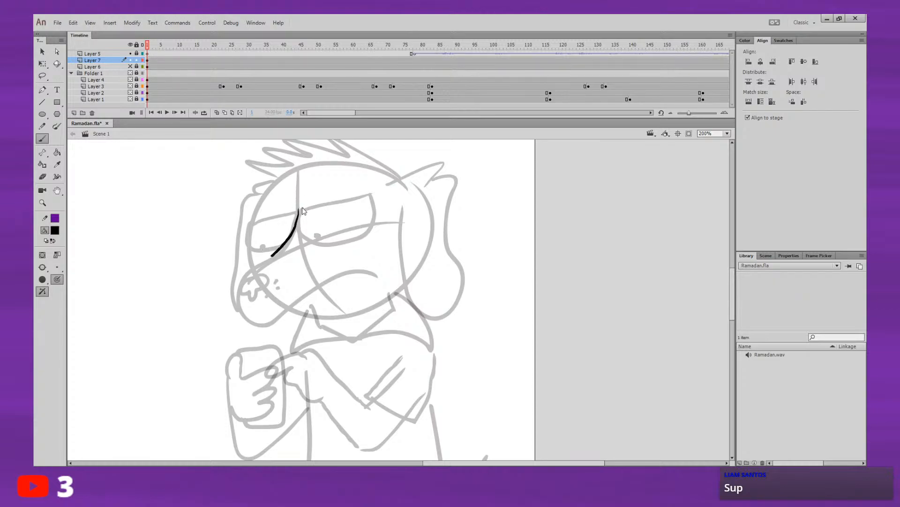
key(ctrl+z)
mouse_move(299, 209)
mouse_down()
mouse_move(279, 251)
mouse_move(249, 276)
mouse_up()
key(ctrl+z)
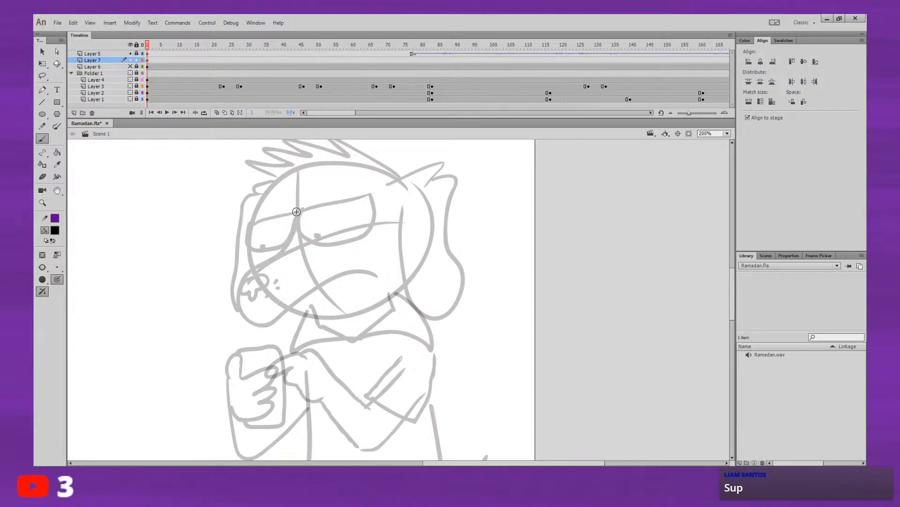
mouse_move(300, 210)
mouse_down()
mouse_move(291, 236)
mouse_move(259, 264)
mouse_up()
mouse_move(238, 299)
mouse_down()
mouse_move(243, 319)
mouse_move(260, 326)
mouse_move(341, 274)
mouse_move(375, 278)
mouse_up()
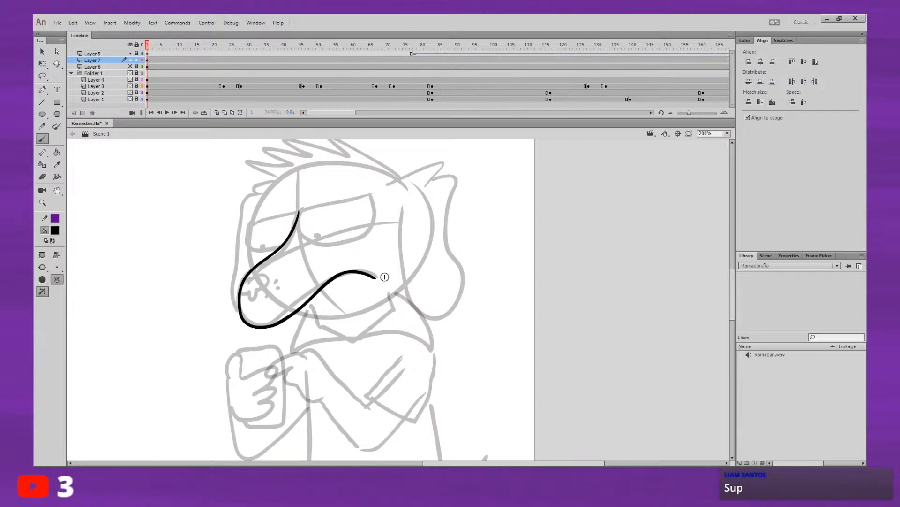
Step: Draw the dog's nose outline at the tip of the snout and fill it with black
mouse_move(406, 247)
mouse_down()
mouse_move(437, 279)
mouse_move(514, 298)
mouse_up()
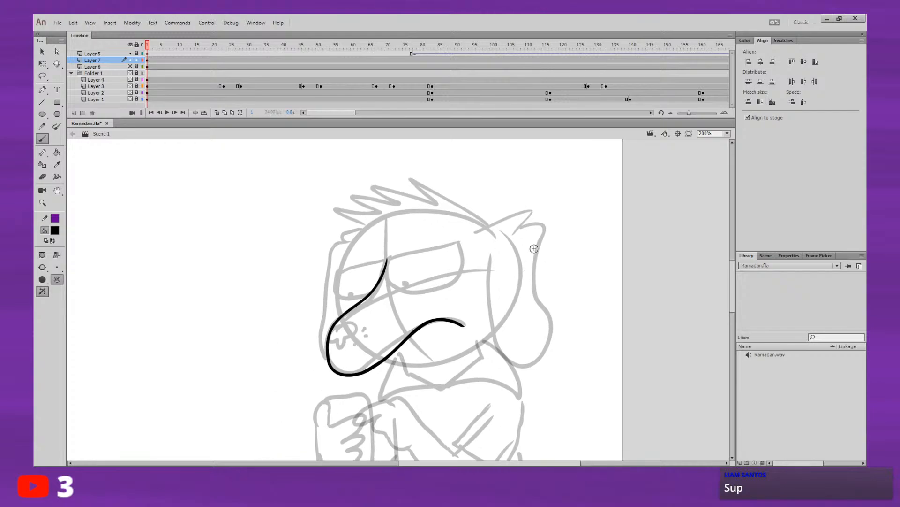
mouse_move(341, 323)
mouse_down()
mouse_move(331, 332)
mouse_move(353, 329)
mouse_up()
click(57, 152)
click(349, 333)
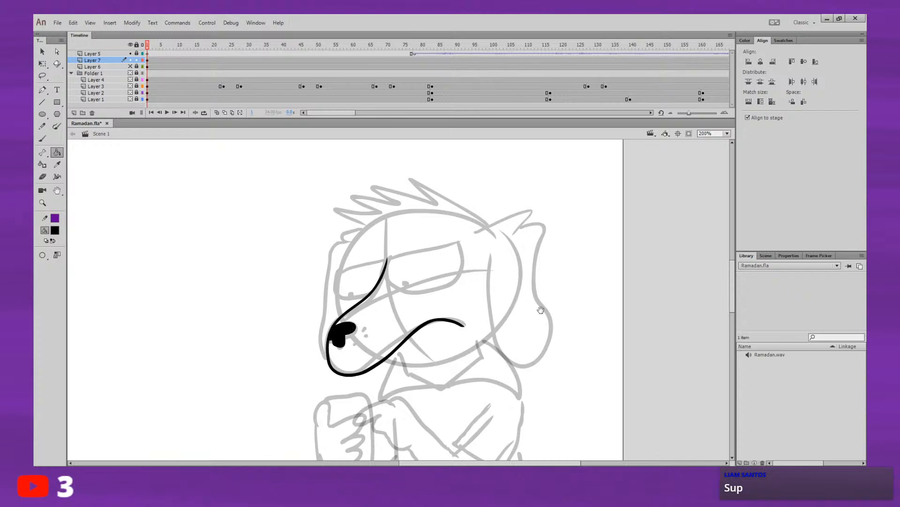
Step: Brush three small black whisker dots beside the dog's nose
scroll(349, 333, down, 2)
click(42, 138)
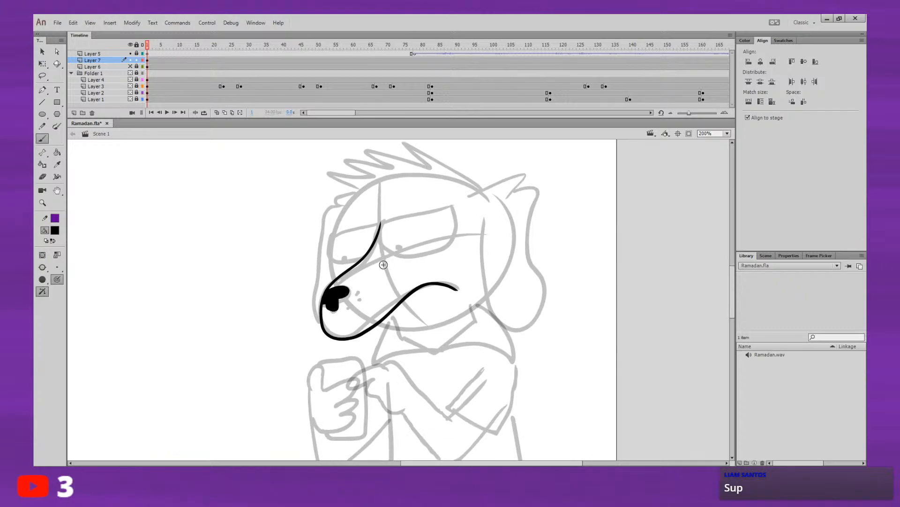
click(357, 292)
click(353, 300)
click(356, 294)
click(359, 300)
key(ctrl+z)
key(ctrl+z)
click(355, 293)
click(351, 299)
click(359, 299)
Step: Play the animation to review the dog's poses and return to frame 1 of Layer 7
key(Return)
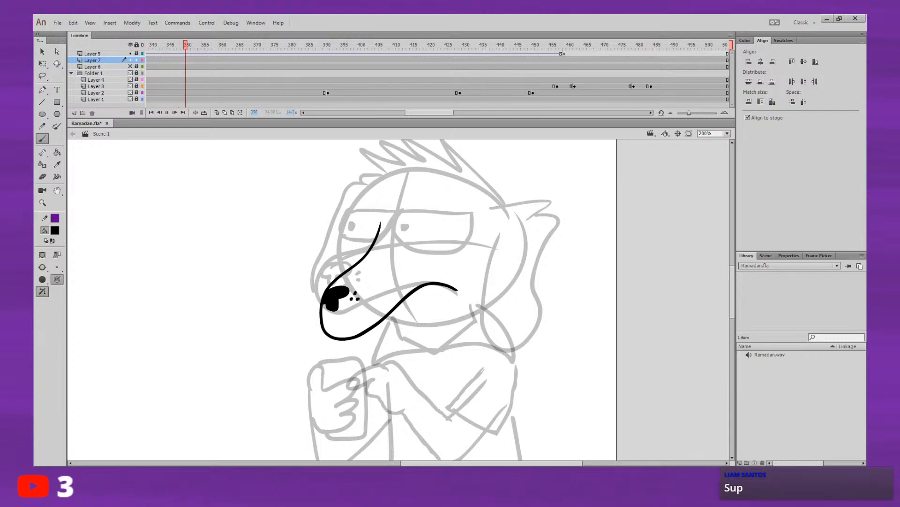
drag(416, 113, 312, 77)
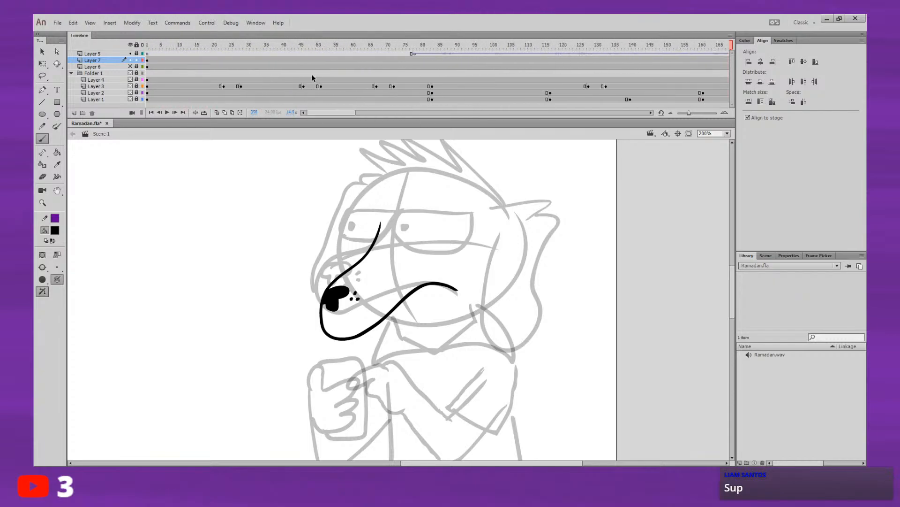
drag(258, 44, 151, 45)
click(147, 55)
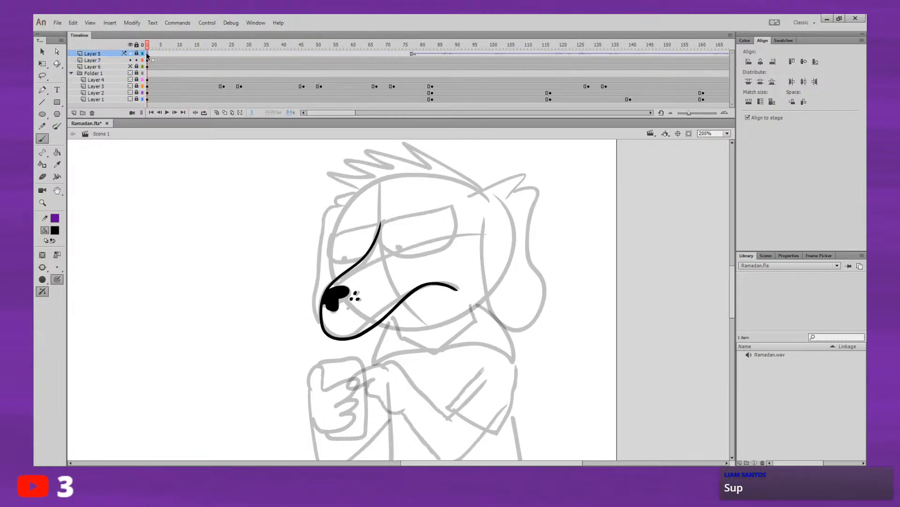
click(147, 60)
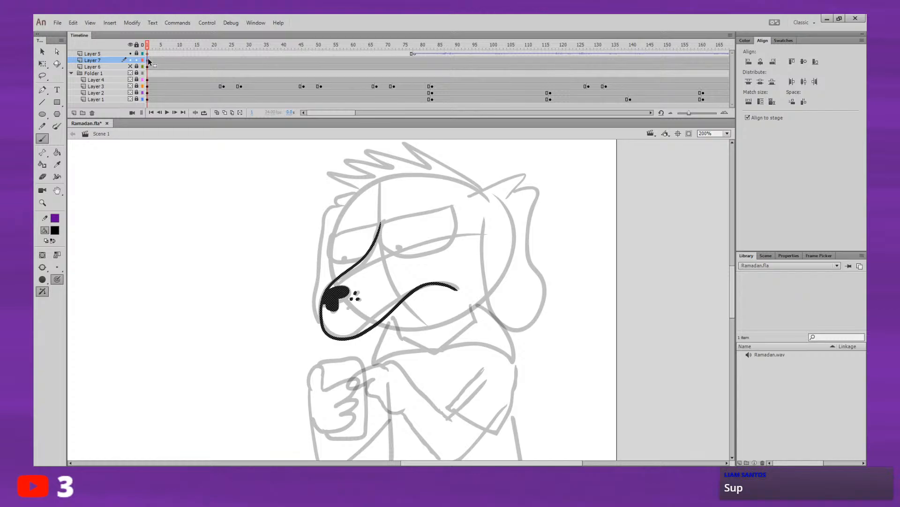
Step: Ink the dog's nearer floppy ear and the pointed fur tuft above it
mouse_move(469, 196)
mouse_down()
mouse_move(485, 188)
mouse_move(506, 197)
mouse_move(469, 219)
mouse_move(442, 259)
mouse_move(442, 284)
mouse_up()
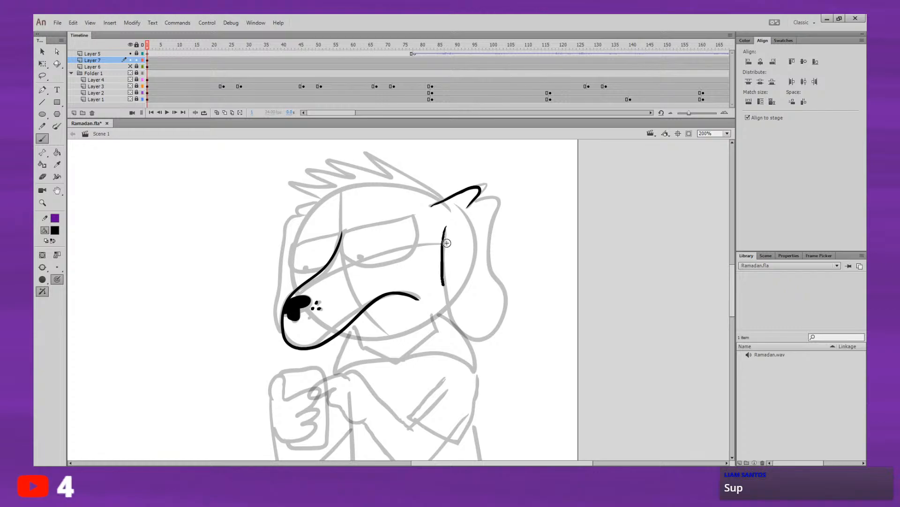
key(ctrl+z)
mouse_move(446, 228)
mouse_down()
mouse_move(443, 292)
mouse_move(461, 334)
mouse_move(496, 343)
mouse_move(506, 295)
mouse_move(489, 257)
mouse_move(491, 220)
mouse_move(474, 199)
mouse_up()
Step: Ink the dog's rearmost hair spike, starting from the base of the nearer ear
drag(430, 157, 436, 220)
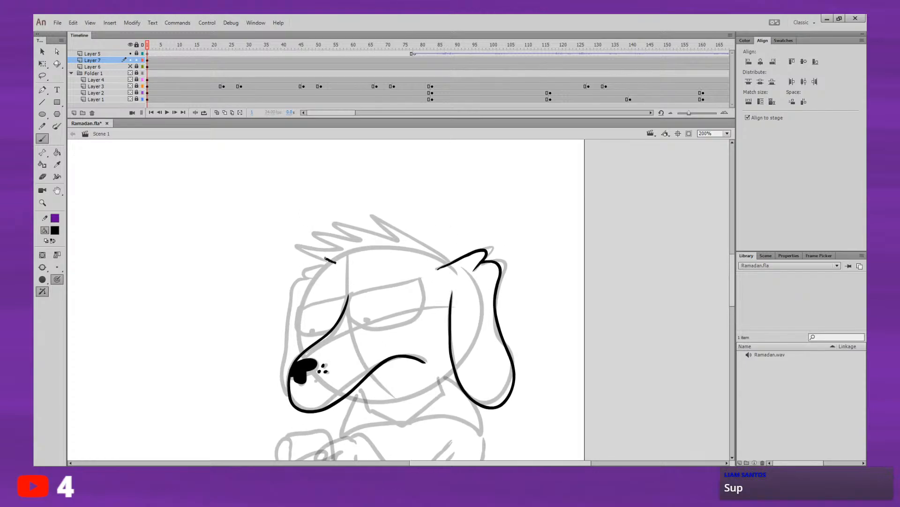
mouse_move(336, 263)
mouse_down()
mouse_move(294, 243)
mouse_move(341, 248)
mouse_move(311, 229)
mouse_move(360, 237)
mouse_move(332, 217)
mouse_move(394, 236)
mouse_up()
key(ctrl+z)
mouse_move(451, 264)
mouse_down()
mouse_move(411, 227)
mouse_move(368, 208)
mouse_move(394, 240)
mouse_up()
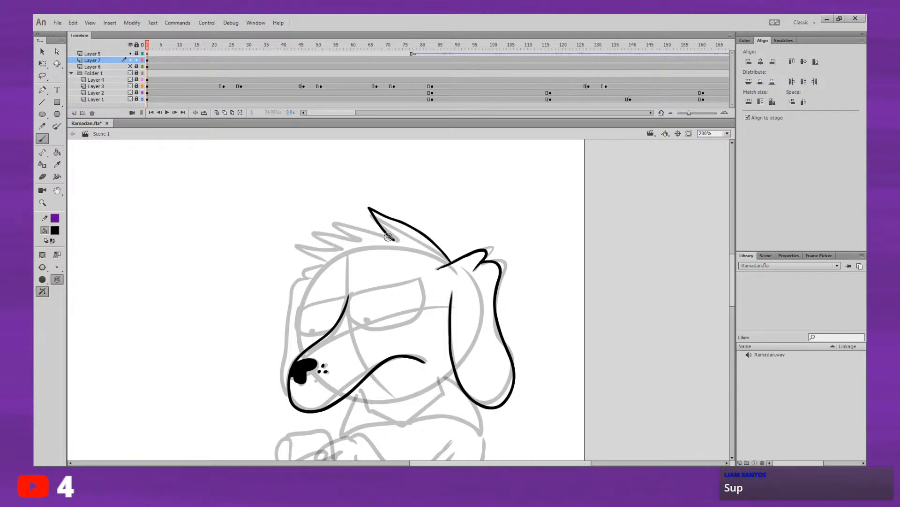
Step: Ink the remaining hair spikes along the top of the dog's head toward the forehead
drag(376, 184, 391, 173)
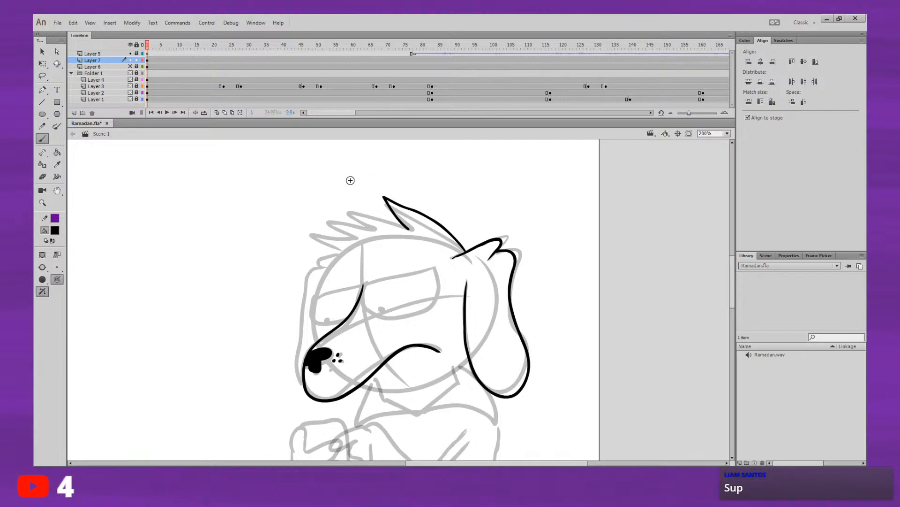
mouse_move(384, 211)
mouse_down()
mouse_move(367, 226)
mouse_move(352, 213)
mouse_up()
key(ctrl+z)
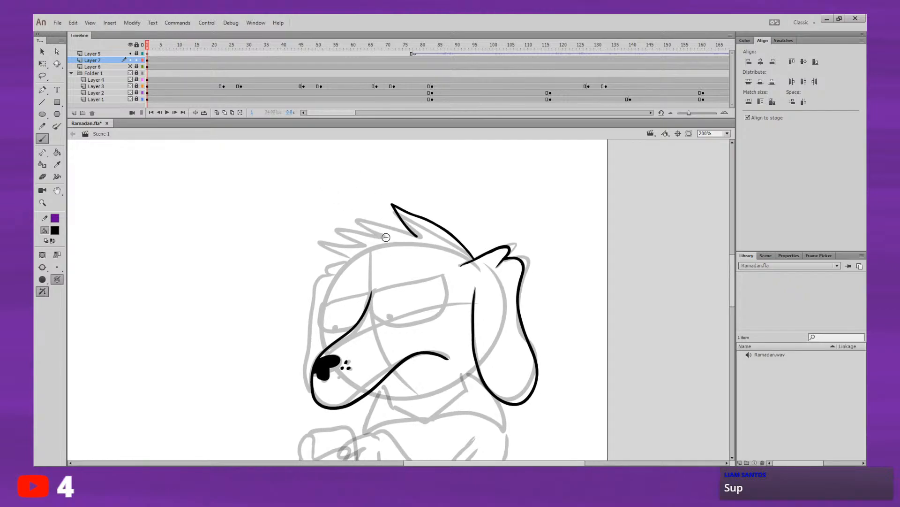
mouse_move(388, 239)
mouse_down()
mouse_move(353, 217)
mouse_move(405, 225)
mouse_move(356, 215)
mouse_move(357, 232)
mouse_move(329, 226)
mouse_up()
key(ctrl+z)
key(ctrl+z)
mouse_move(329, 226)
mouse_down()
mouse_move(368, 249)
mouse_move(351, 260)
mouse_move(332, 252)
mouse_move(318, 241)
mouse_move(352, 245)
mouse_up()
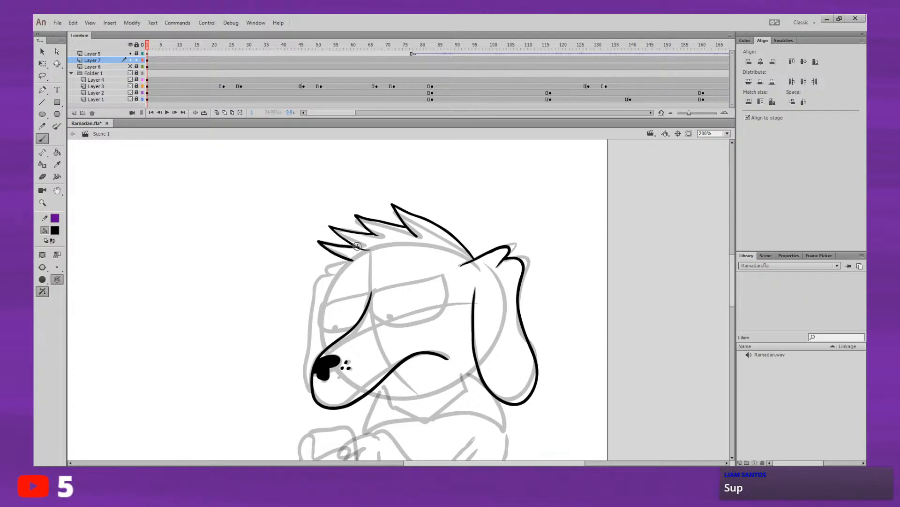
mouse_move(358, 199)
mouse_down()
mouse_move(352, 189)
mouse_move(339, 202)
mouse_up()
drag(432, 207, 426, 216)
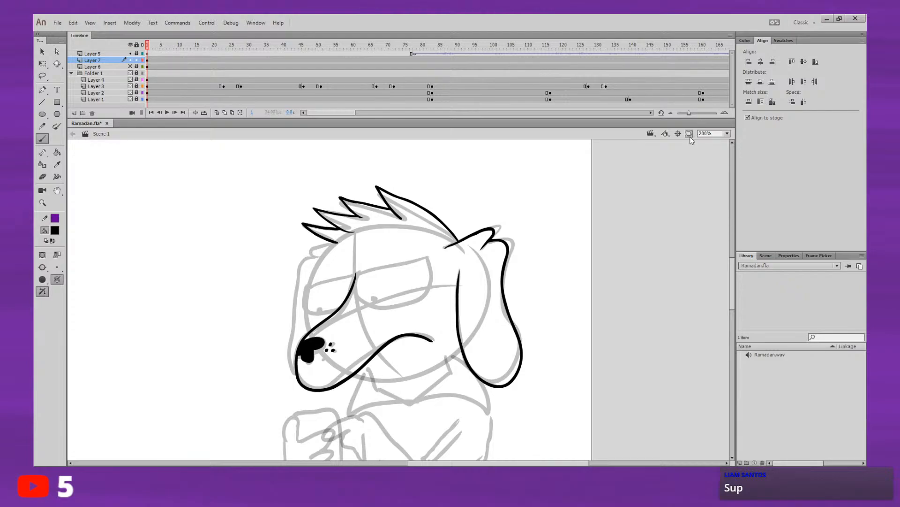
drag(417, 221, 436, 232)
drag(458, 264, 469, 241)
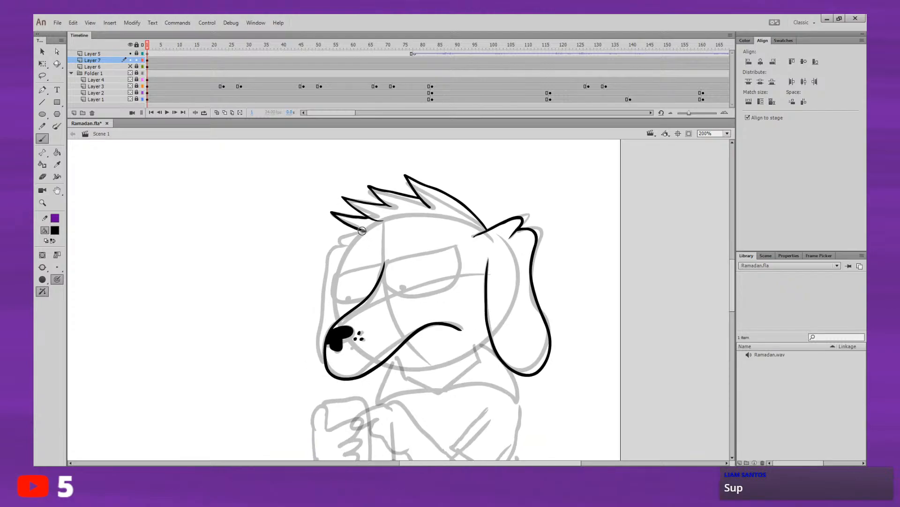
Step: Draw the dog's head contour in red, from the front hair spike down the forehead, behind the muzzle and along the jaw to the nearer ear
mouse_move(354, 239)
mouse_down()
mouse_move(338, 270)
mouse_move(337, 317)
mouse_up()
key(ctrl+z)
click(89, 293)
mouse_move(360, 233)
mouse_down()
mouse_move(332, 296)
mouse_move(340, 336)
mouse_move(362, 230)
mouse_move(340, 268)
mouse_move(335, 313)
mouse_move(347, 346)
mouse_move(369, 368)
mouse_up()
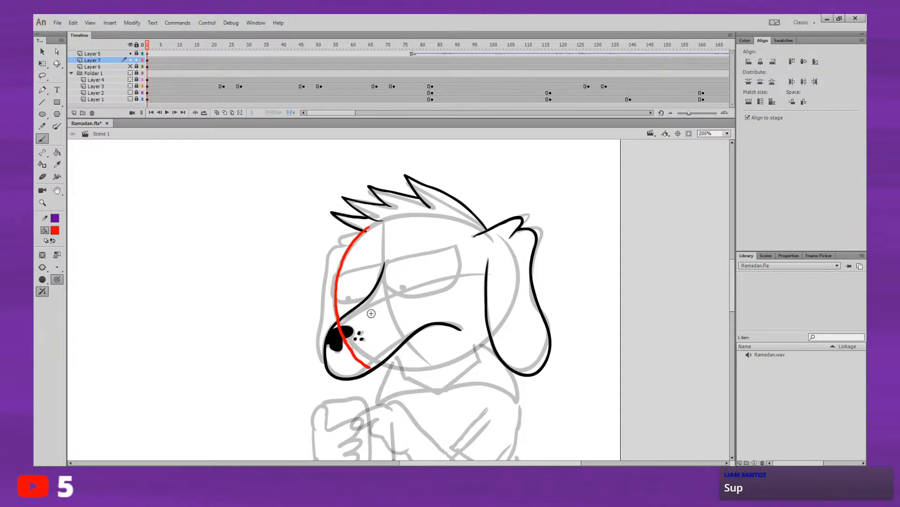
key(ctrl+z)
mouse_move(370, 223)
mouse_down()
mouse_move(340, 263)
mouse_move(337, 306)
mouse_move(357, 349)
mouse_move(400, 373)
mouse_up()
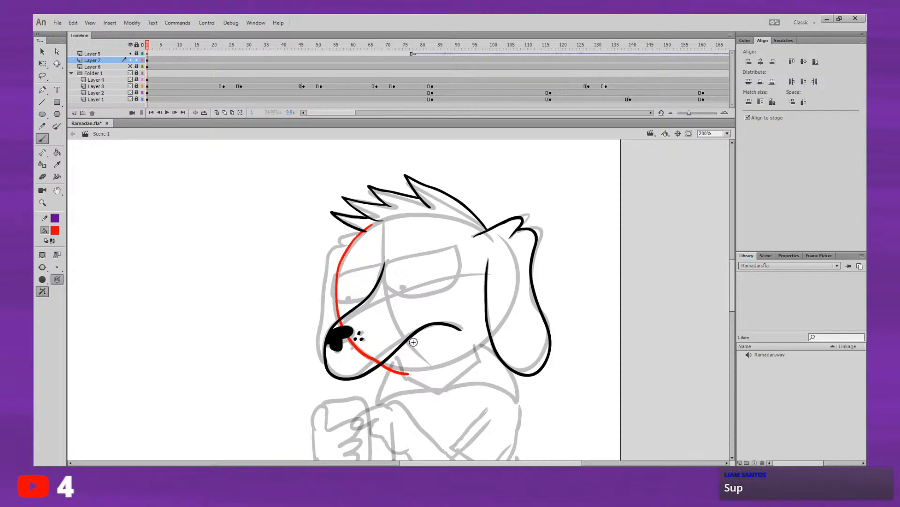
key(ctrl+z)
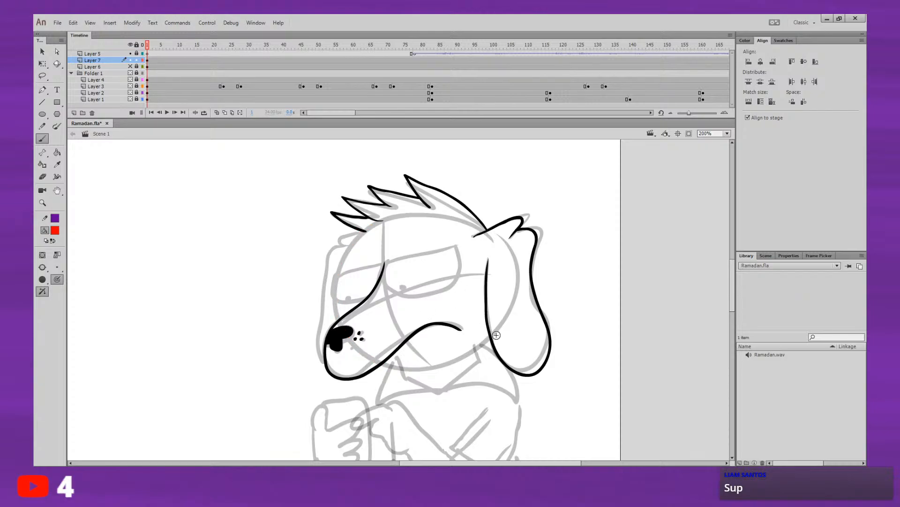
key(ctrl+z)
drag(477, 346, 482, 342)
key(ctrl+z)
key(ctrl+z)
mouse_move(367, 225)
mouse_down()
mouse_move(335, 292)
mouse_move(337, 313)
mouse_move(363, 350)
mouse_move(420, 364)
mouse_move(457, 356)
mouse_move(495, 327)
mouse_up()
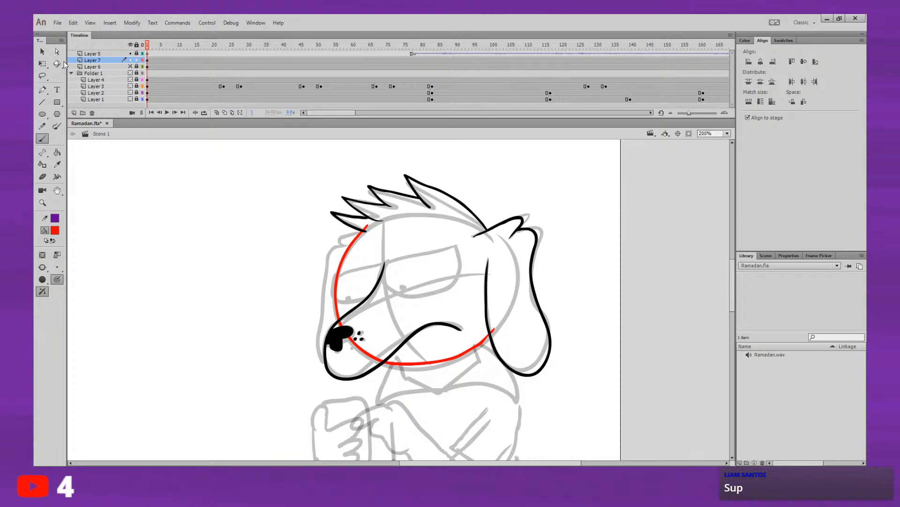
Step: Delete the red contour segments that cross the muzzle and overlap the nearer ear
click(42, 52)
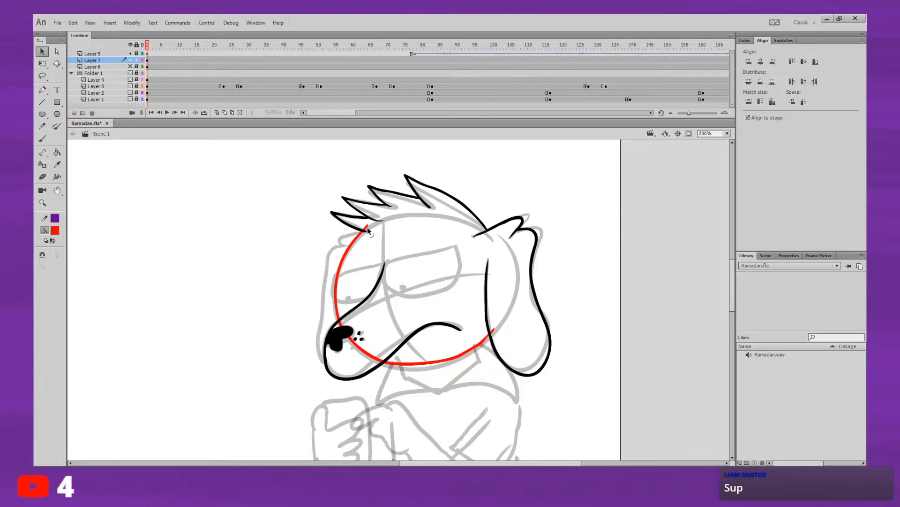
click(343, 324)
click(351, 325)
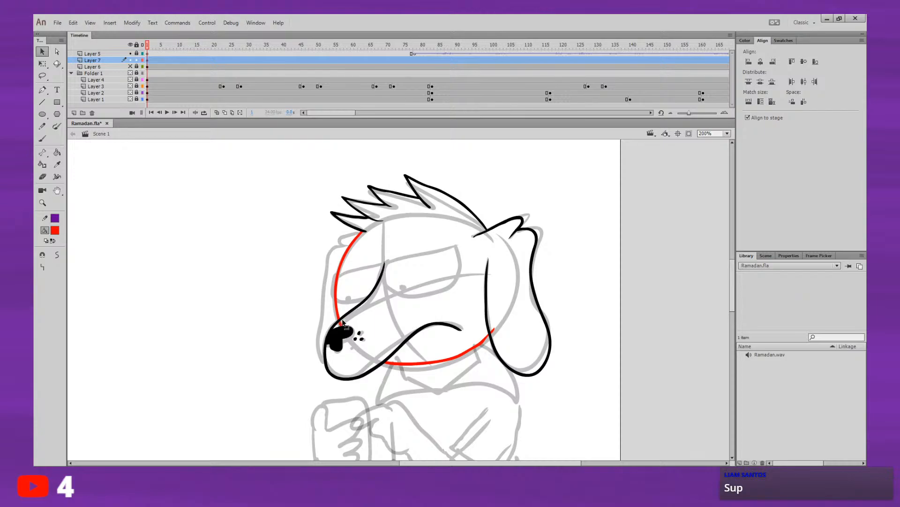
click(491, 330)
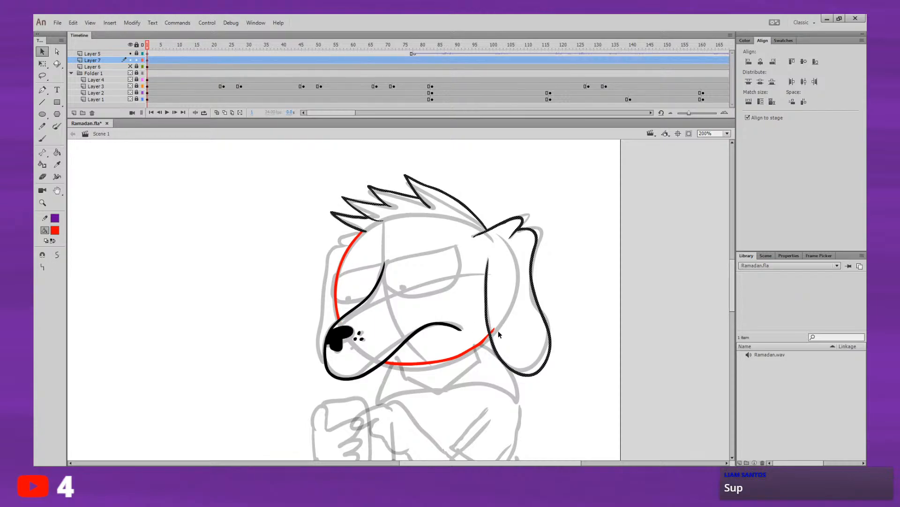
click(494, 330)
key(Delete)
drag(468, 370, 497, 317)
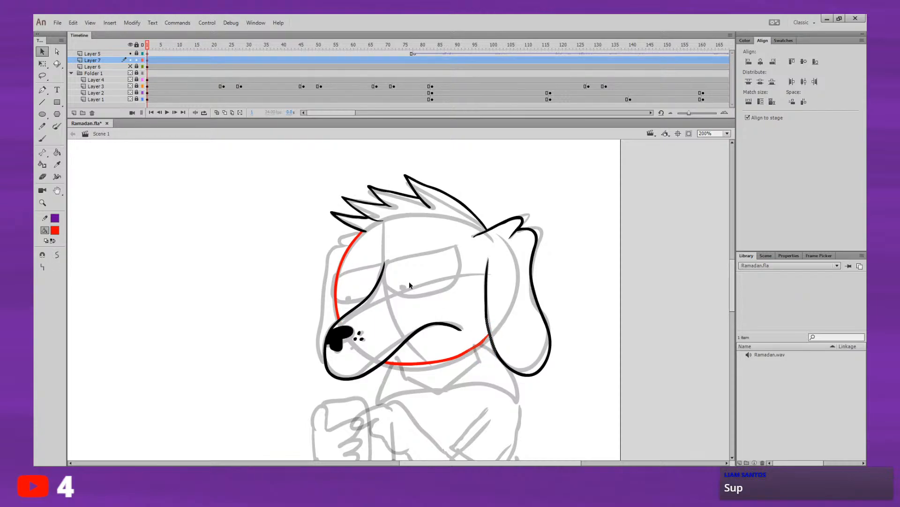
click(471, 394)
click(477, 348)
click(245, 270)
Step: Select the head line art and recolor the red contour black
scroll(604, 243, down, 1)
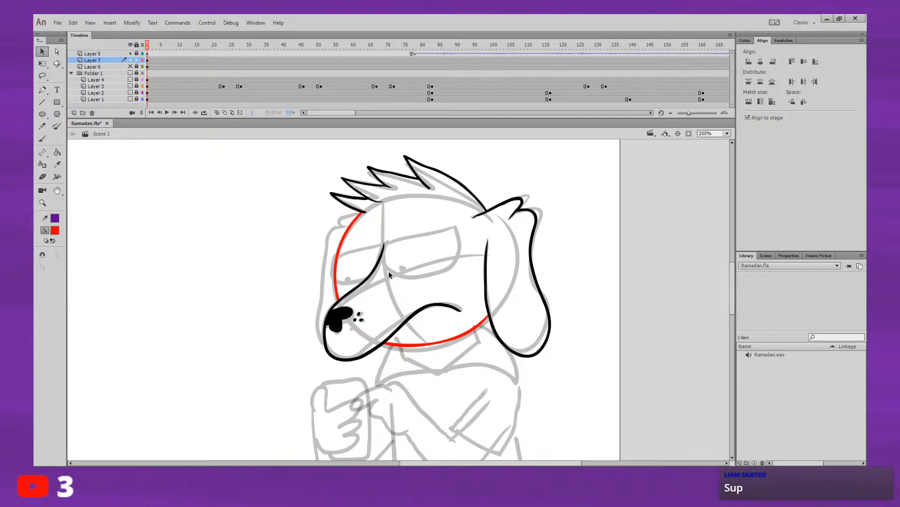
drag(298, 207, 580, 393)
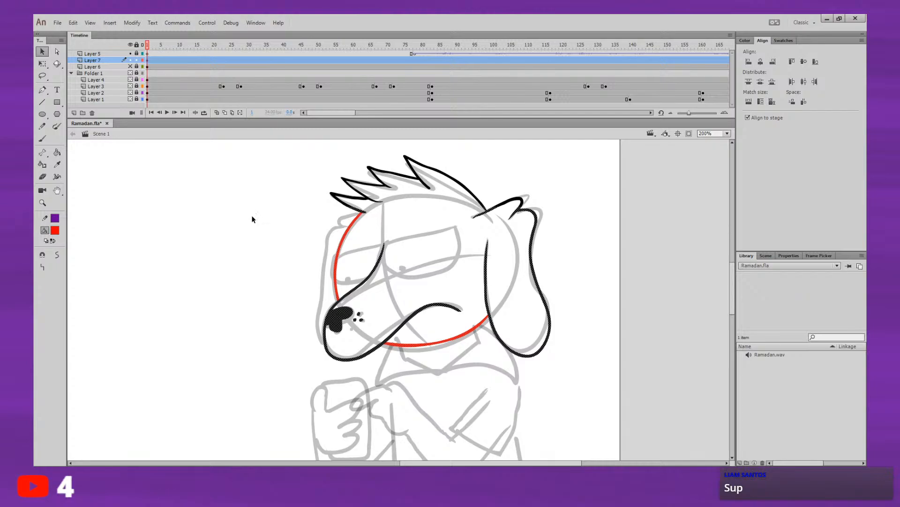
click(57, 231)
click(82, 259)
click(209, 185)
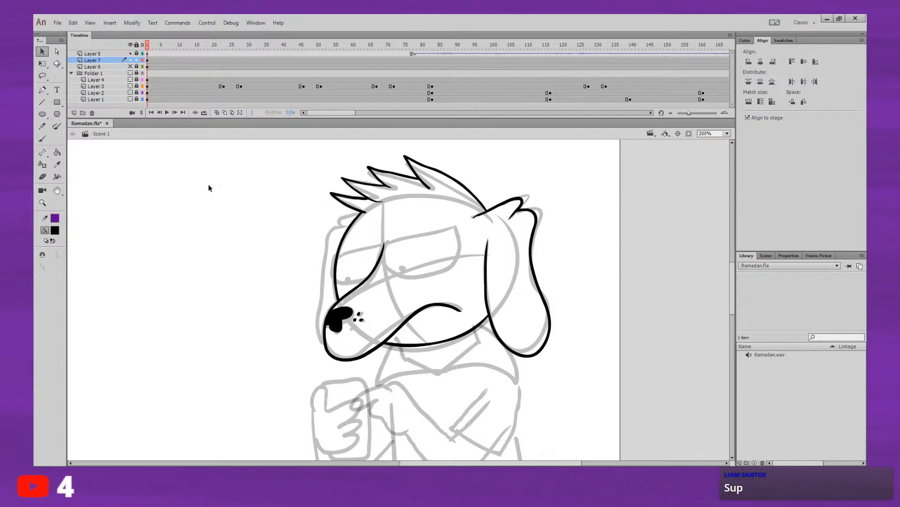
Step: Draw the small fur tuft above the farther ear in red and trim its end inside the head contour
click(43, 139)
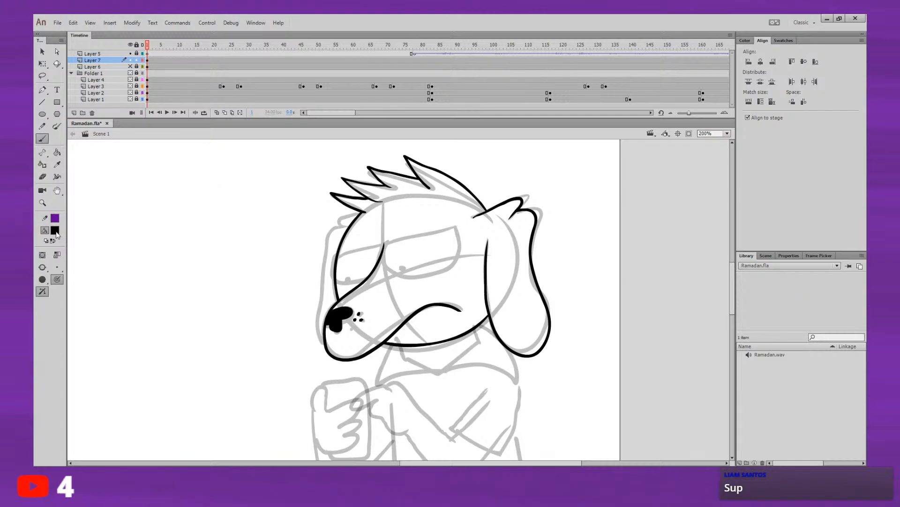
click(88, 295)
drag(367, 212, 355, 226)
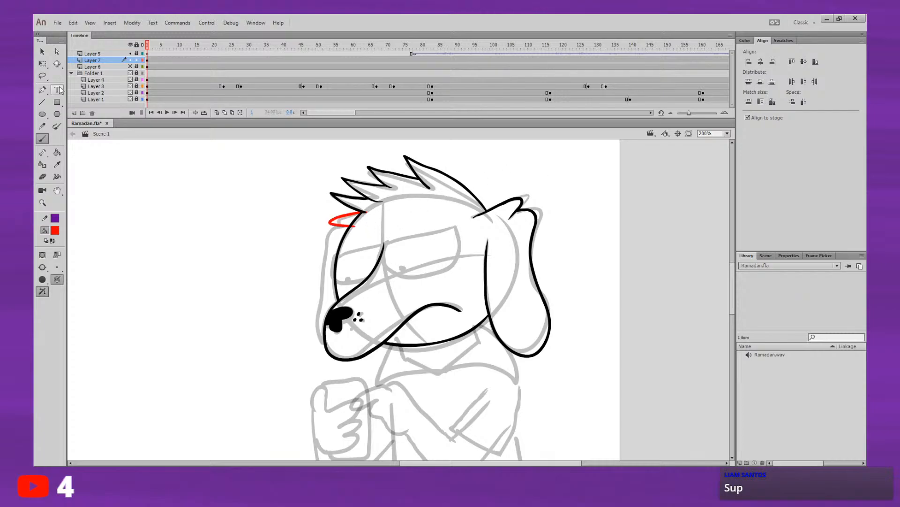
click(44, 51)
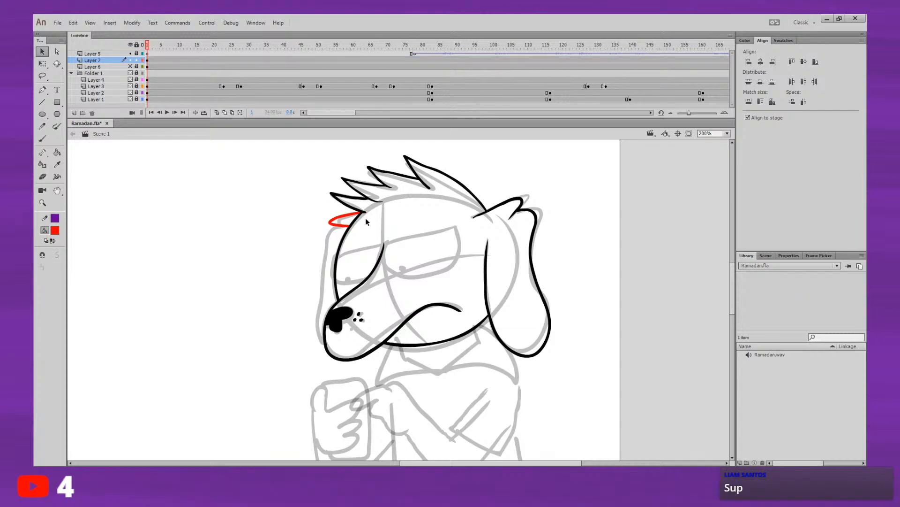
Step: Draw the farther ear in red as a narrow curve from beneath the tuft down to the top of the muzzle
click(42, 138)
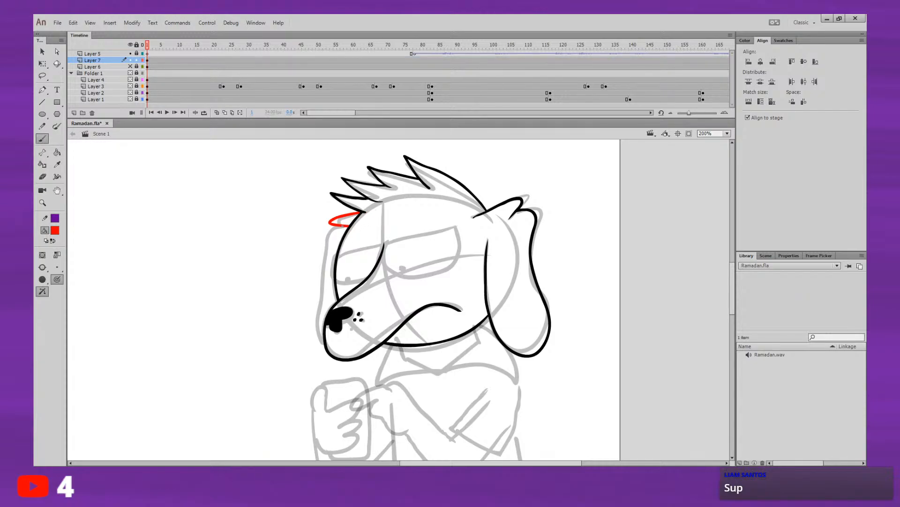
mouse_move(344, 226)
mouse_down()
mouse_move(324, 251)
mouse_move(321, 281)
mouse_up()
key(ctrl+z)
mouse_move(344, 226)
mouse_down()
mouse_move(317, 291)
mouse_move(322, 355)
mouse_move(334, 378)
mouse_move(359, 384)
mouse_move(365, 355)
mouse_up()
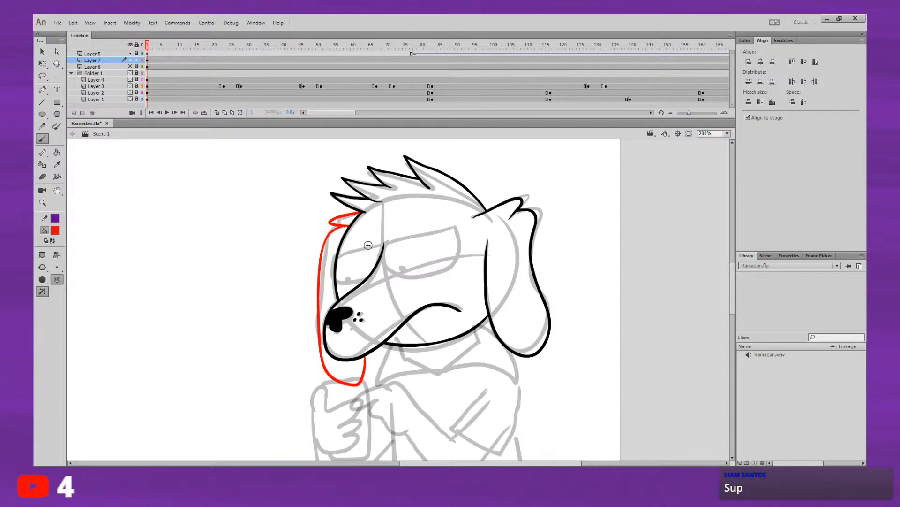
key(ctrl+z)
mouse_move(346, 226)
mouse_down()
mouse_move(328, 234)
mouse_move(323, 253)
mouse_move(327, 242)
mouse_move(319, 334)
mouse_move(330, 362)
mouse_move(364, 365)
mouse_move(371, 354)
mouse_up()
key(ctrl+z)
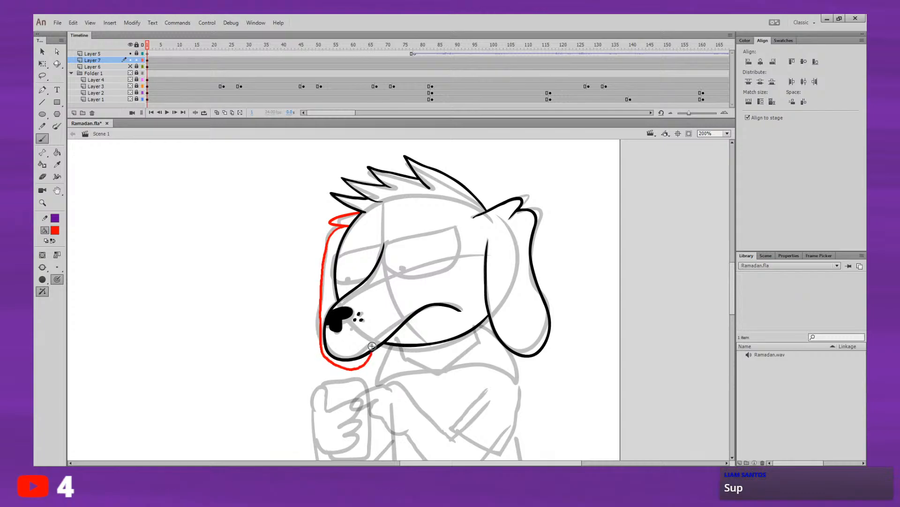
drag(420, 212, 412, 188)
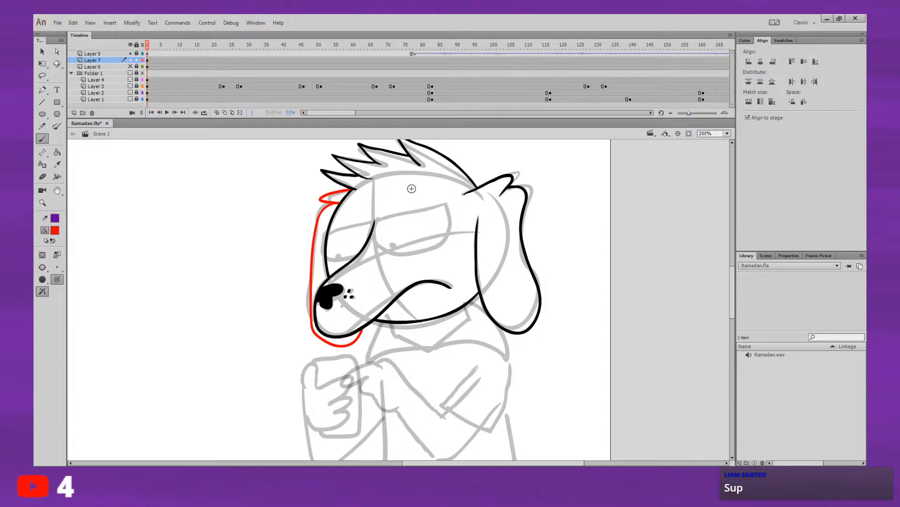
key(ctrl+z)
mouse_move(338, 203)
mouse_down()
mouse_move(314, 249)
mouse_move(322, 274)
mouse_up()
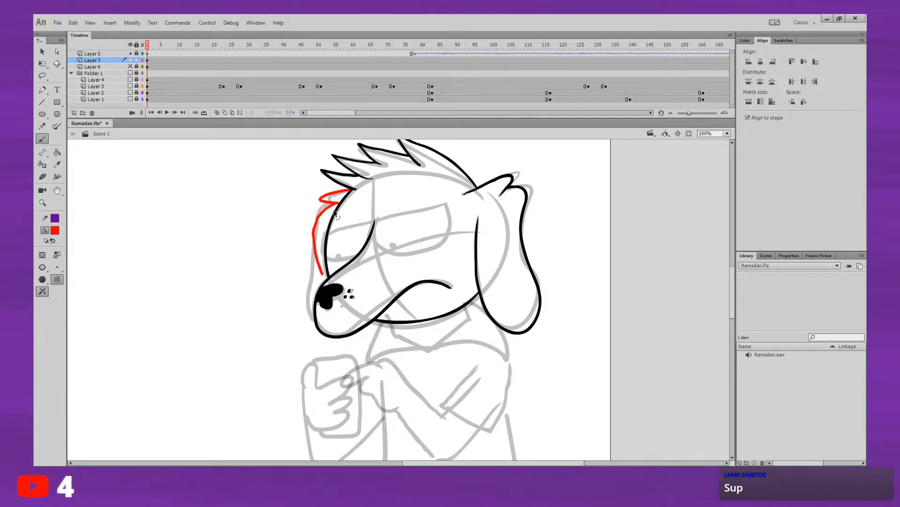
key(ctrl+z)
mouse_move(339, 201)
mouse_down()
mouse_move(318, 226)
mouse_move(327, 284)
mouse_up()
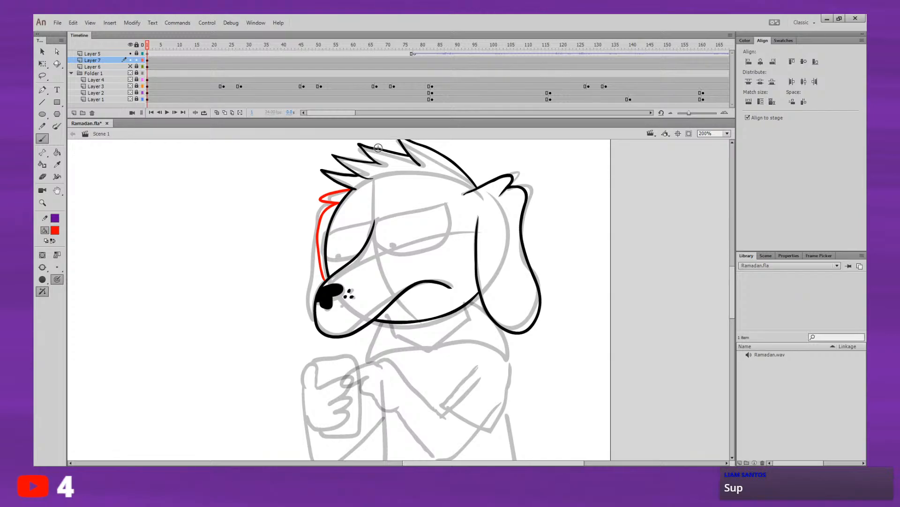
Step: Recolor the red lines of the farther ear and its tuft black
click(42, 75)
mouse_move(368, 177)
mouse_down()
mouse_move(338, 333)
mouse_move(401, 174)
mouse_up()
click(42, 52)
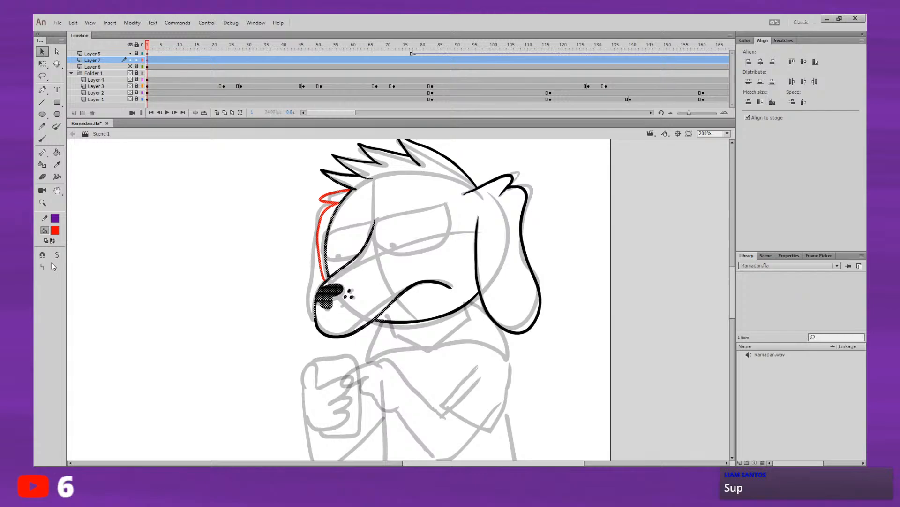
click(54, 232)
click(85, 261)
click(187, 157)
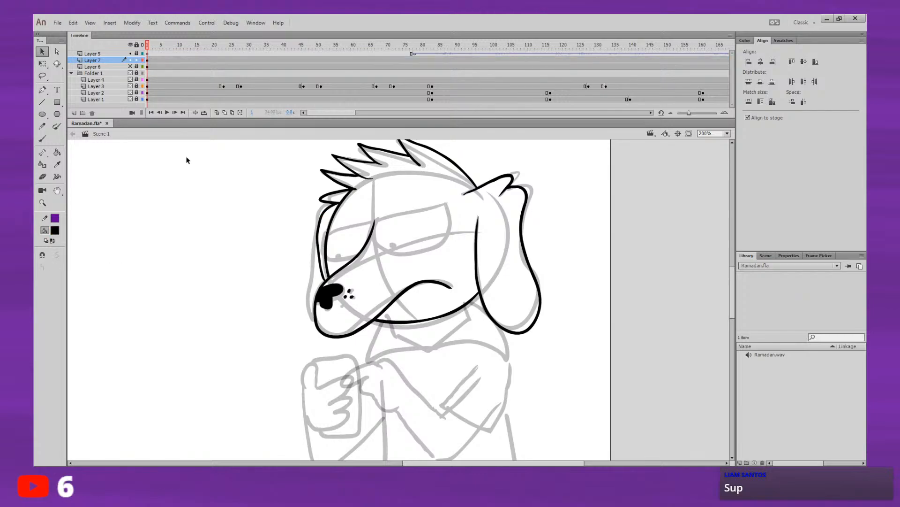
Step: Add a new layer above Layer 7 and ink the nearer half-lidded eye with its straight upper lid
click(145, 60)
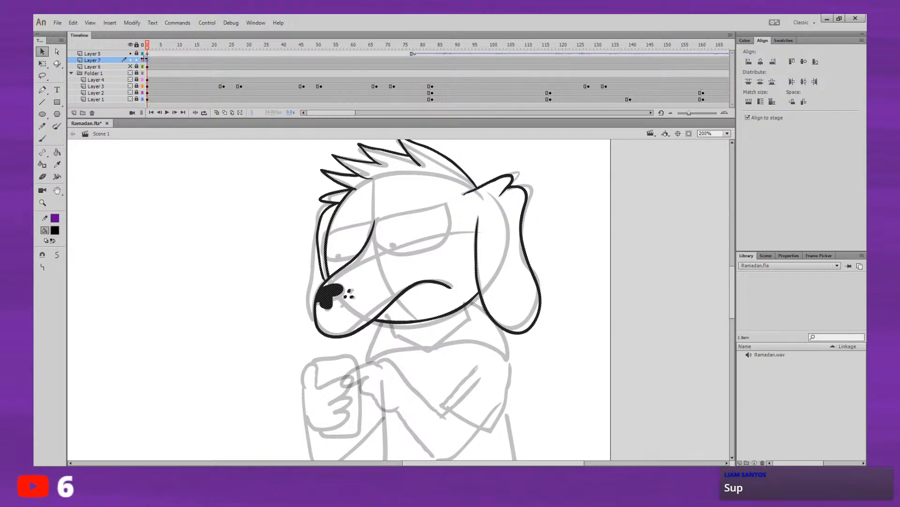
click(74, 113)
click(42, 139)
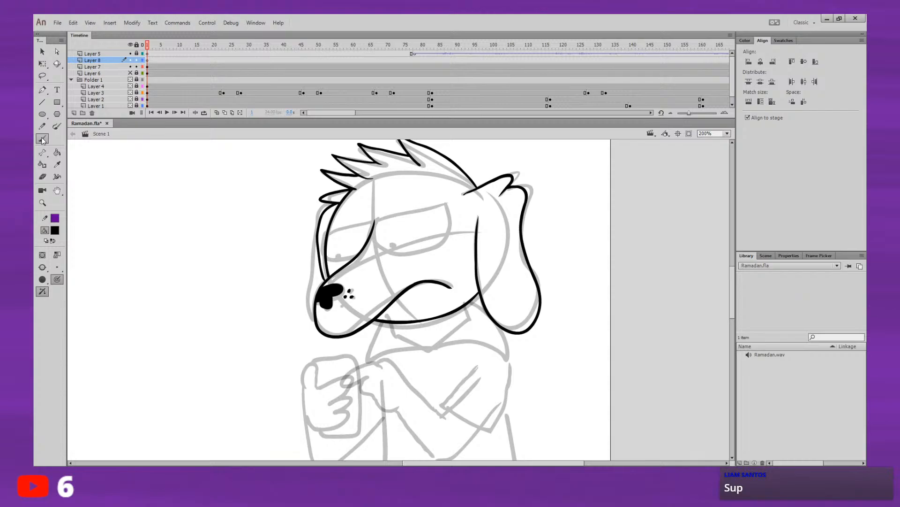
mouse_move(375, 219)
mouse_down()
mouse_move(448, 206)
mouse_move(448, 235)
mouse_move(399, 258)
mouse_move(383, 255)
mouse_move(375, 219)
mouse_up()
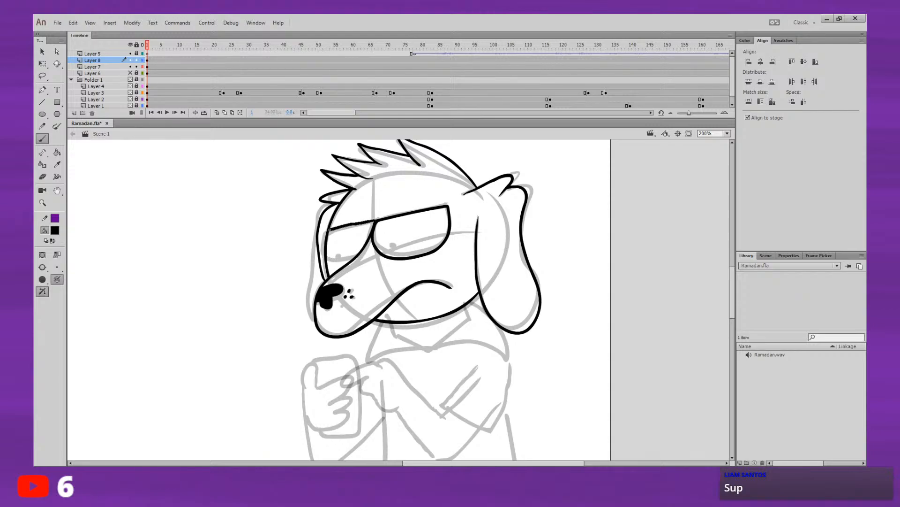
Step: Ink the farther half-lidded eye between the bridge of the muzzle and the front head contour
key(ctrl+z)
mouse_move(374, 221)
mouse_down()
mouse_move(324, 237)
mouse_move(324, 261)
mouse_move(339, 264)
mouse_move(375, 222)
mouse_move(321, 256)
mouse_up()
key(ctrl+z)
key(ctrl+z)
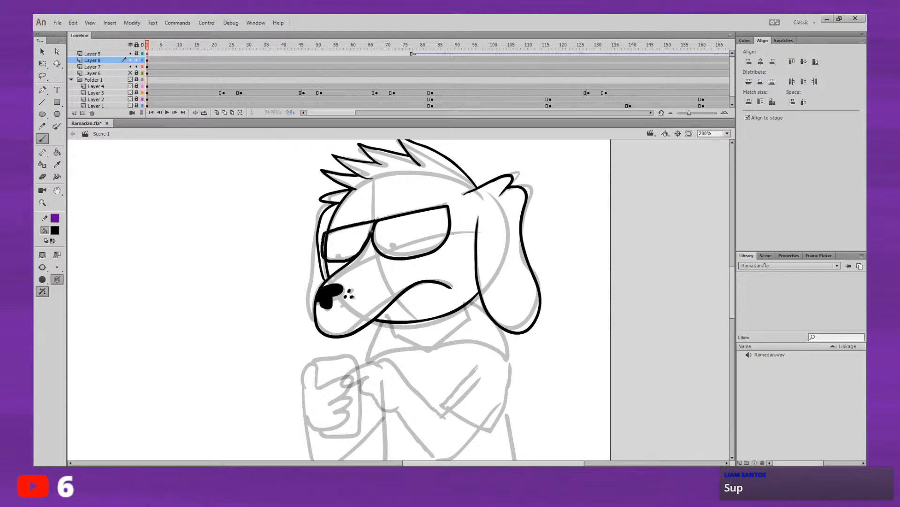
drag(372, 231, 376, 220)
Step: Add a new layer between Layer 7 and Layer 6 for the dog's body
mouse_move(485, 248)
mouse_down()
mouse_move(483, 234)
mouse_move(481, 245)
mouse_up()
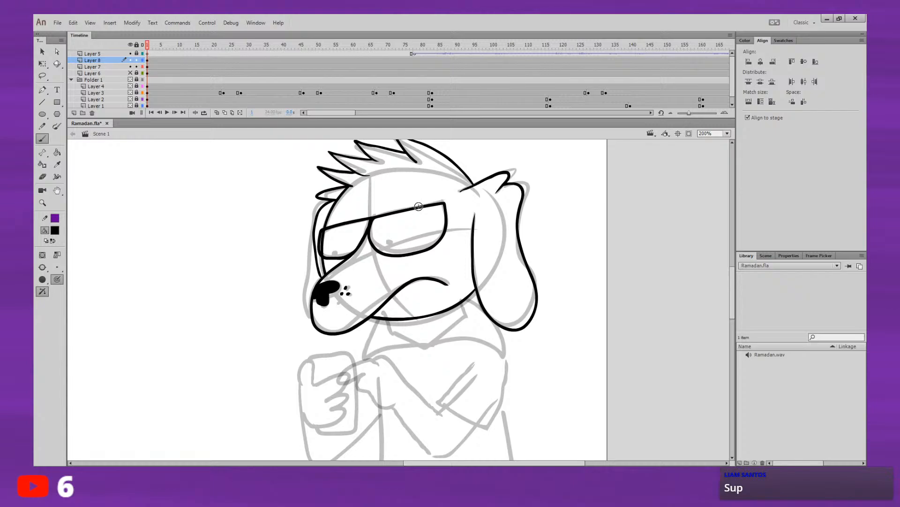
mouse_move(384, 190)
mouse_down()
mouse_move(382, 212)
mouse_move(401, 183)
mouse_up()
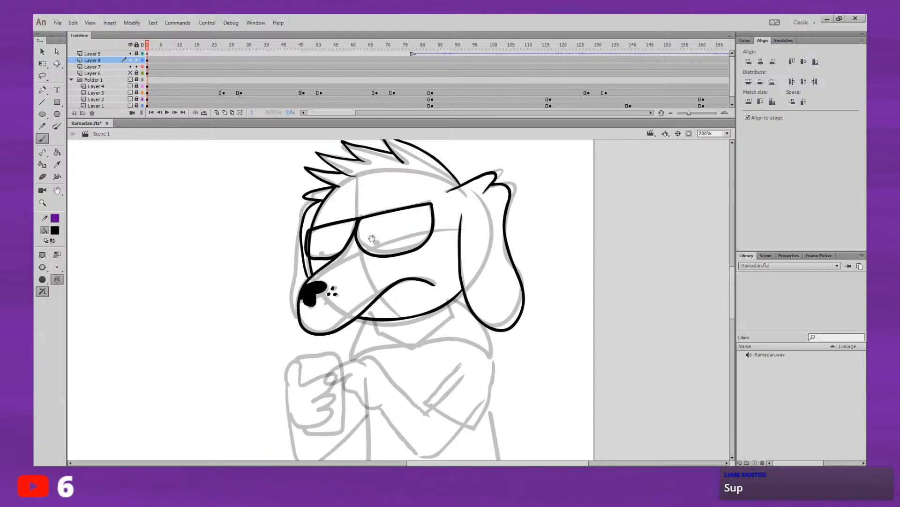
drag(371, 237, 355, 221)
mouse_move(415, 201)
mouse_down()
mouse_move(416, 213)
mouse_move(414, 202)
mouse_up()
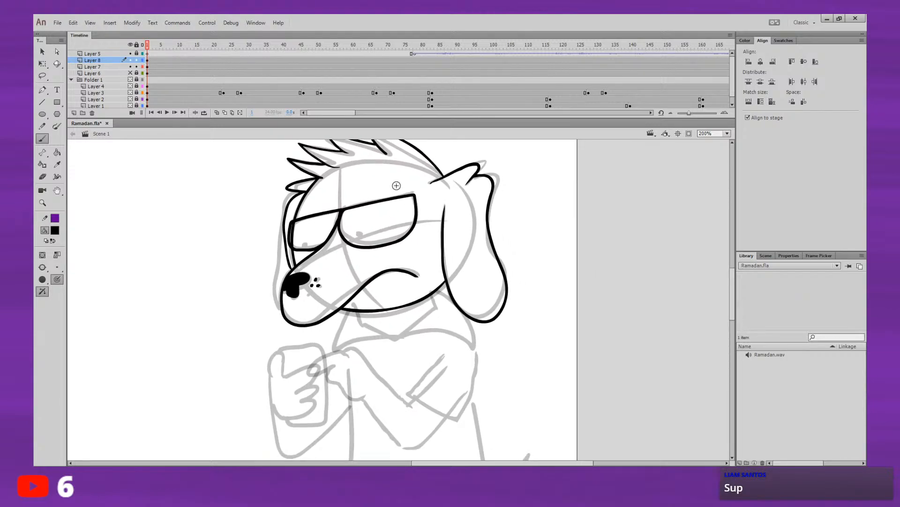
click(148, 67)
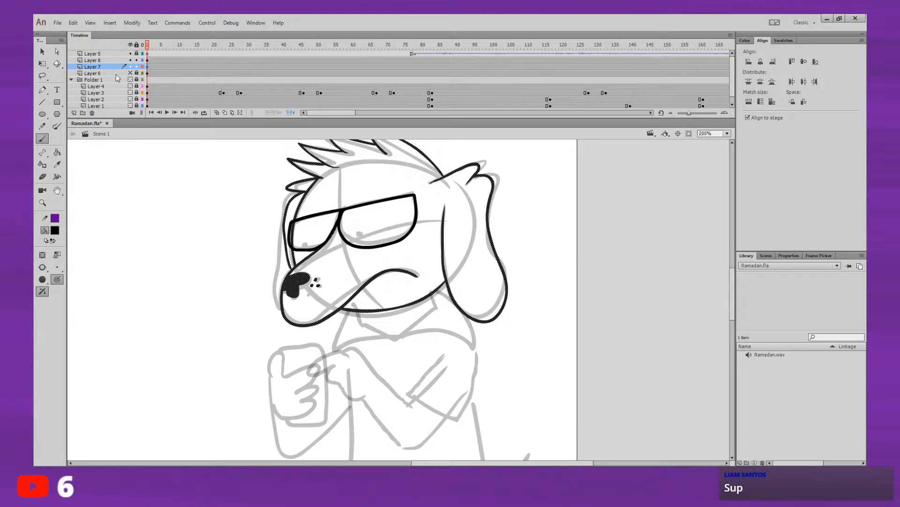
click(147, 73)
click(74, 113)
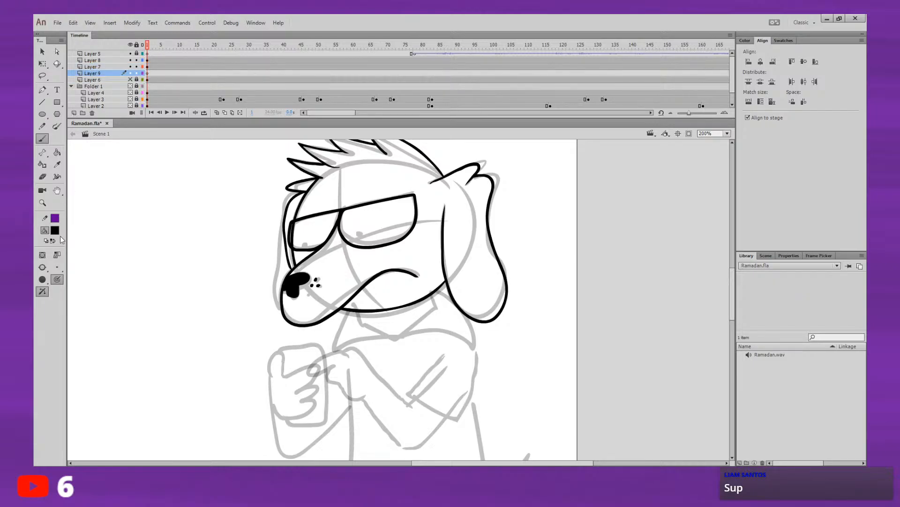
Step: Ink the collar's neckline and pointed front below the jaw, plus its outer flap on the muzzle side
scroll(468, 263, down, 3)
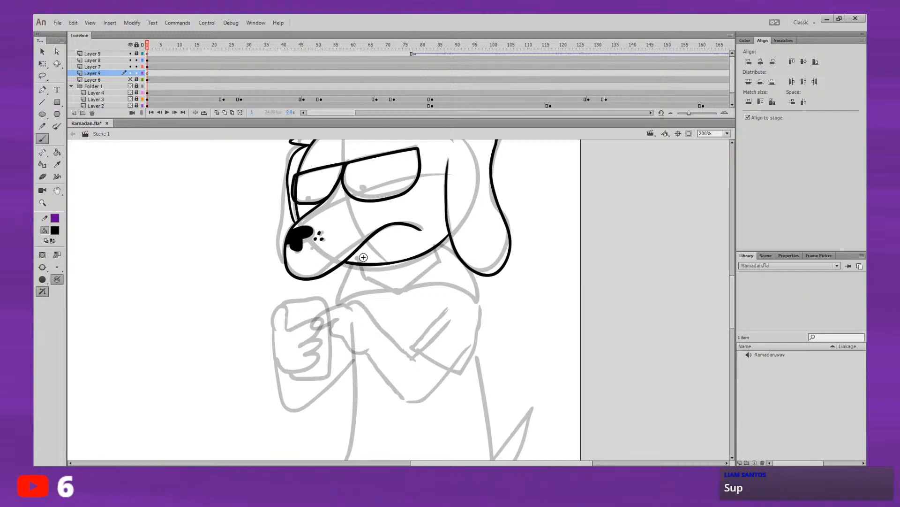
mouse_move(359, 258)
mouse_down()
mouse_move(369, 278)
mouse_move(395, 291)
mouse_move(436, 259)
mouse_move(437, 243)
mouse_up()
drag(361, 258, 444, 233)
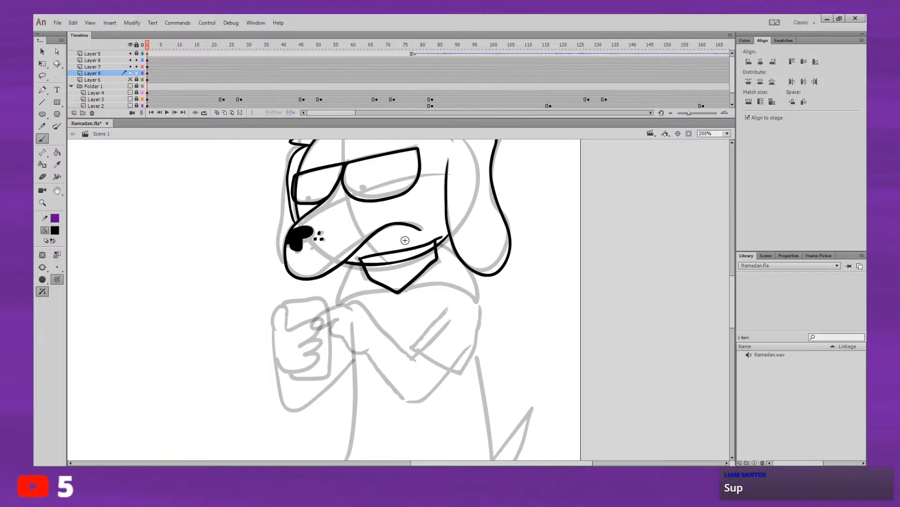
mouse_move(361, 257)
mouse_down()
mouse_move(346, 268)
mouse_move(339, 309)
mouse_move(398, 292)
mouse_up()
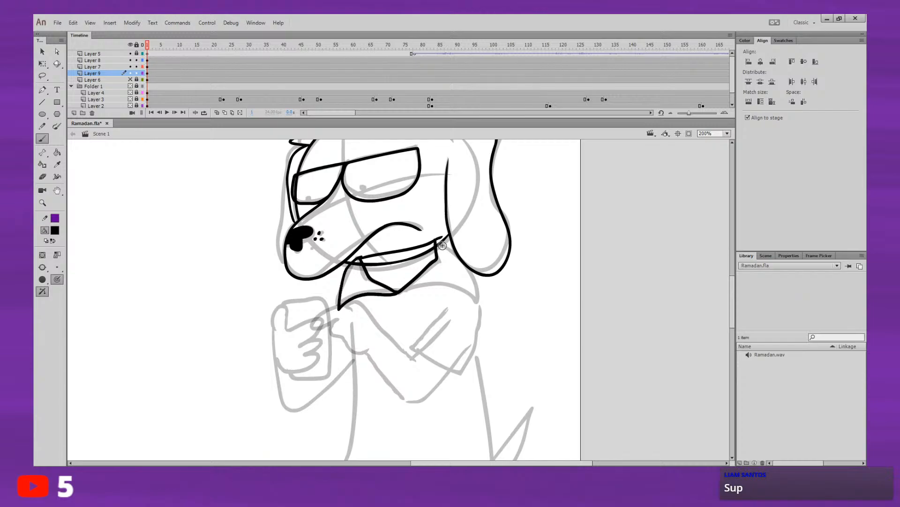
Step: Ink the collar's rear flap beneath the dog's ear, curving its lower edge back to the pointed front
drag(440, 238, 476, 278)
key(ctrl+z)
mouse_move(444, 236)
mouse_down()
mouse_move(479, 268)
mouse_move(477, 302)
mouse_move(454, 287)
mouse_up()
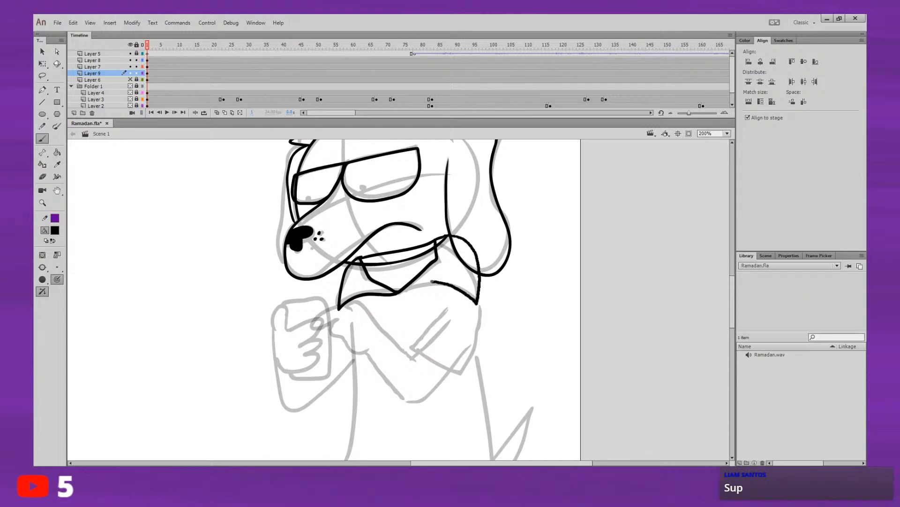
key(ctrl+z)
key(ctrl+z)
mouse_move(397, 293)
mouse_down()
mouse_move(444, 284)
mouse_move(460, 298)
mouse_up()
key(ctrl+z)
mouse_move(398, 293)
mouse_down()
mouse_move(425, 279)
mouse_move(402, 290)
mouse_move(447, 283)
mouse_move(476, 301)
mouse_move(466, 258)
mouse_up()
key(ctrl+z)
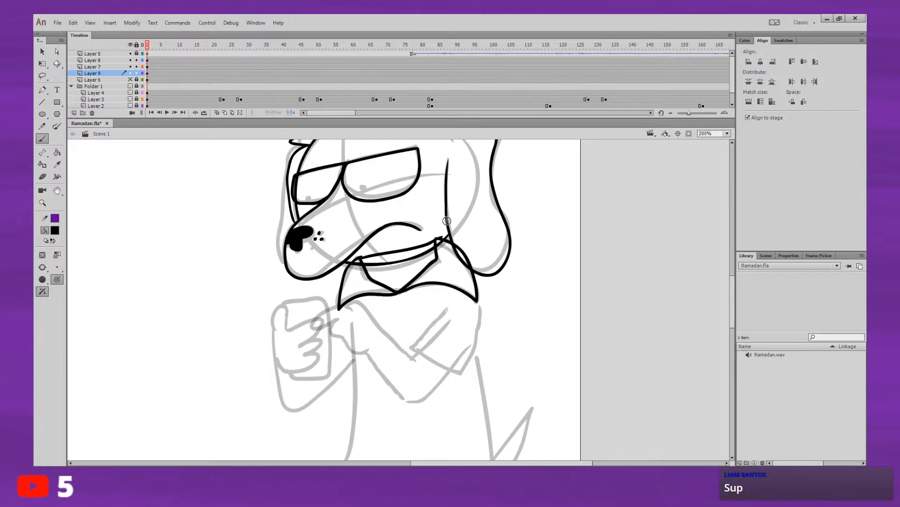
Step: Ink the shirt's rear side edge in one long line from the collar's rear corner down to the hem
drag(374, 297, 400, 211)
drag(404, 246, 393, 209)
drag(404, 268, 404, 159)
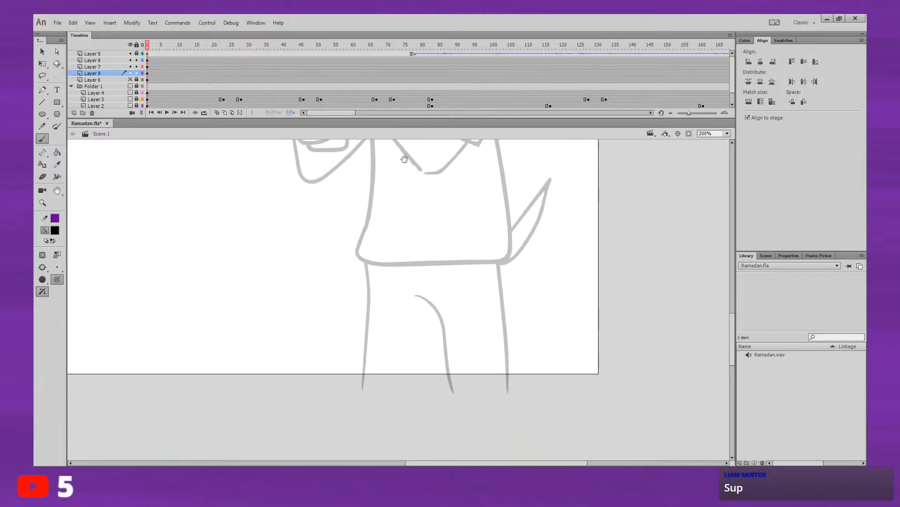
drag(435, 198, 429, 340)
drag(465, 315, 433, 311)
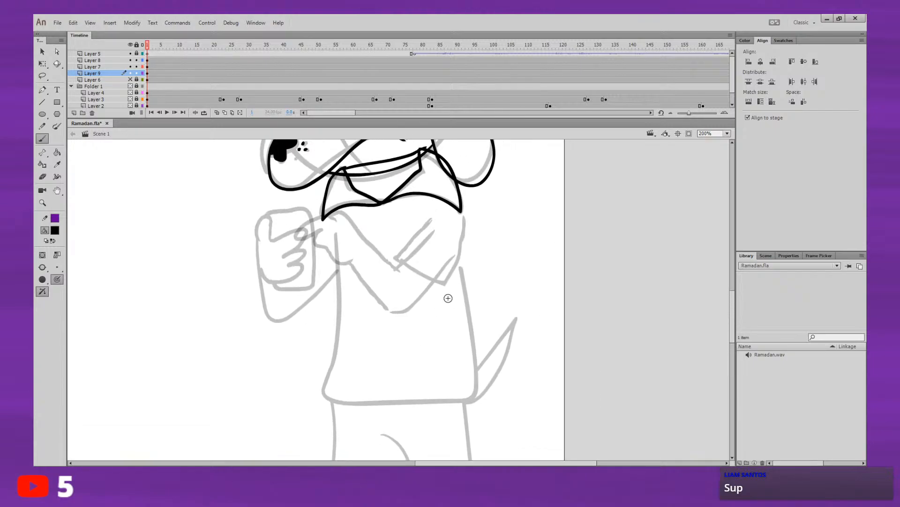
mouse_move(467, 261)
mouse_down()
mouse_move(441, 251)
mouse_move(428, 210)
mouse_move(437, 255)
mouse_up()
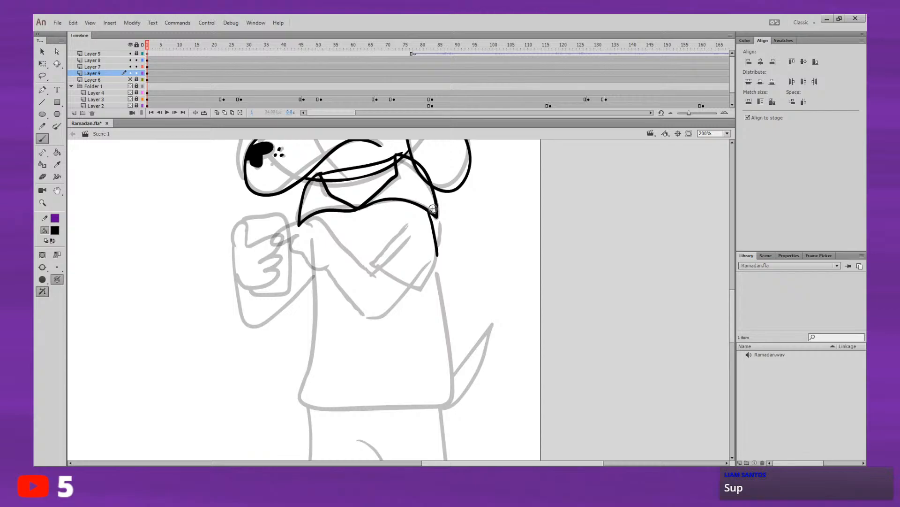
key(ctrl+z)
drag(434, 257, 451, 360)
key(ctrl+z)
drag(434, 257, 450, 355)
key(ctrl+z)
drag(432, 215, 435, 263)
key(ctrl+z)
drag(429, 212, 453, 400)
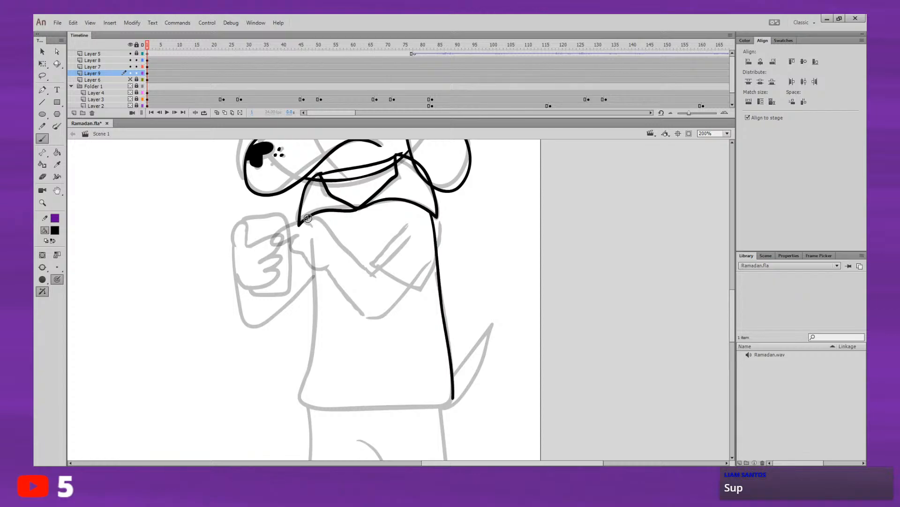
drag(309, 220, 307, 366)
drag(307, 220, 306, 366)
key(ctrl+z)
mouse_move(308, 219)
mouse_down()
mouse_move(306, 404)
mouse_move(314, 406)
mouse_up()
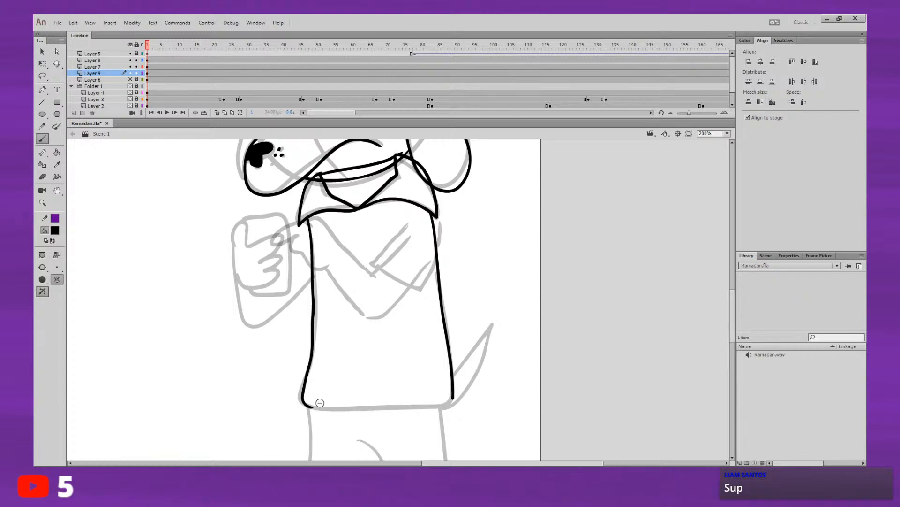
key(ctrl+z)
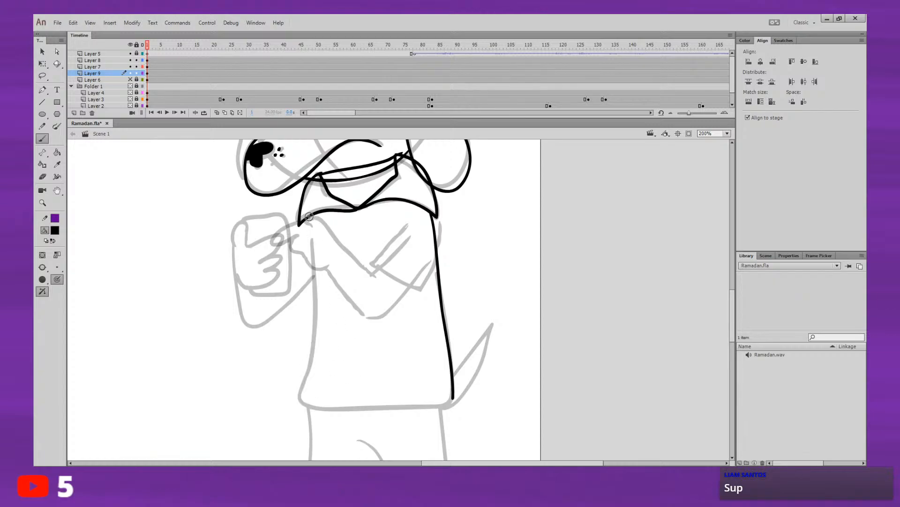
mouse_move(308, 217)
mouse_down()
mouse_move(302, 397)
mouse_move(309, 408)
mouse_move(453, 392)
mouse_up()
key(space)
mouse_move(502, 335)
mouse_down()
mouse_move(500, 272)
mouse_move(493, 305)
mouse_move(455, 334)
mouse_up()
key(ctrl+z)
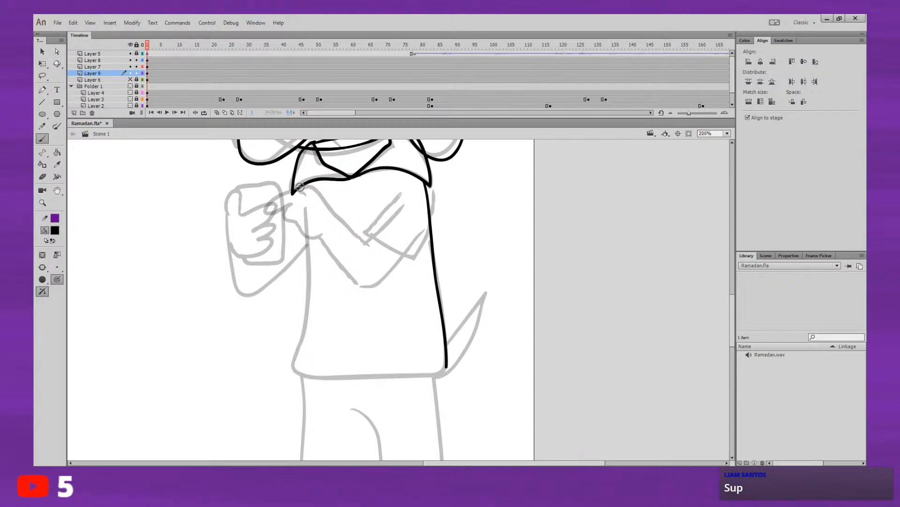
mouse_move(301, 190)
mouse_down()
mouse_move(309, 256)
mouse_move(302, 300)
mouse_up()
key(ctrl+z)
key(ctrl+z)
mouse_move(308, 214)
mouse_down()
mouse_move(303, 194)
mouse_move(302, 305)
mouse_up()
key(ctrl+z)
key(ctrl+z)
drag(307, 205, 309, 218)
key(ctrl+z)
Step: Ink the shirt's front side edge from the collar to a rounded lower corner, and close the bottom with a scalloped hem
drag(331, 281, 315, 265)
drag(334, 220, 314, 249)
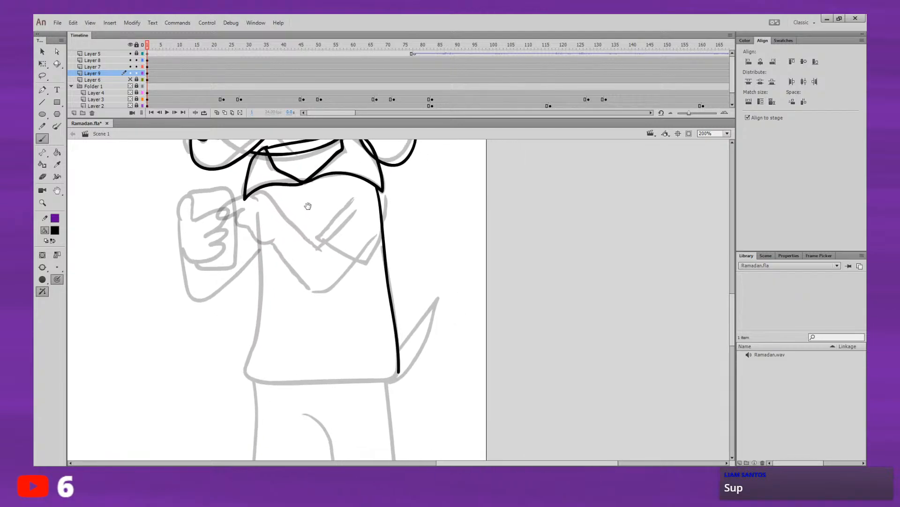
mouse_move(378, 216)
mouse_down()
mouse_move(374, 234)
mouse_move(371, 209)
mouse_up()
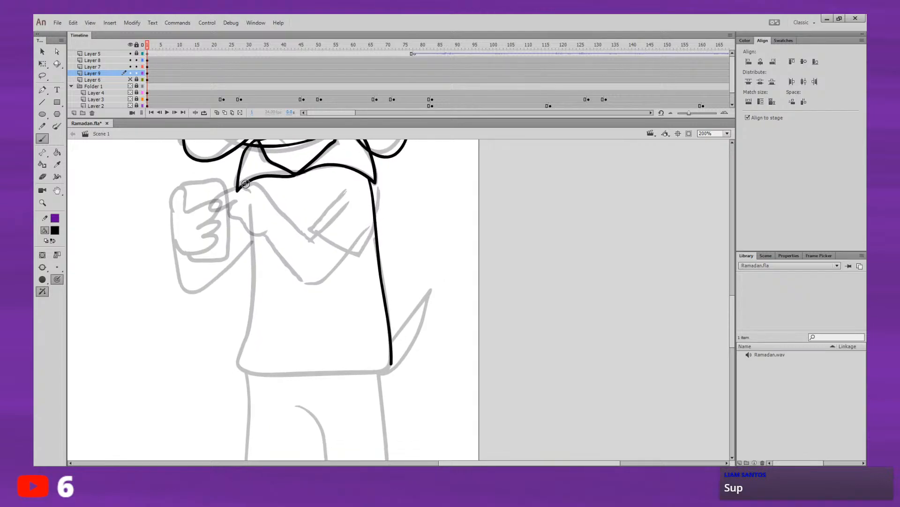
drag(243, 184, 246, 319)
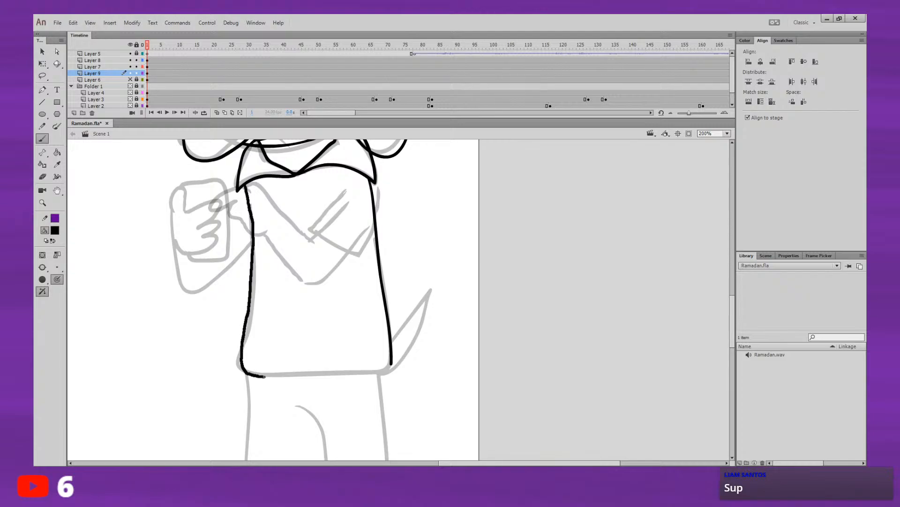
drag(265, 376, 381, 373)
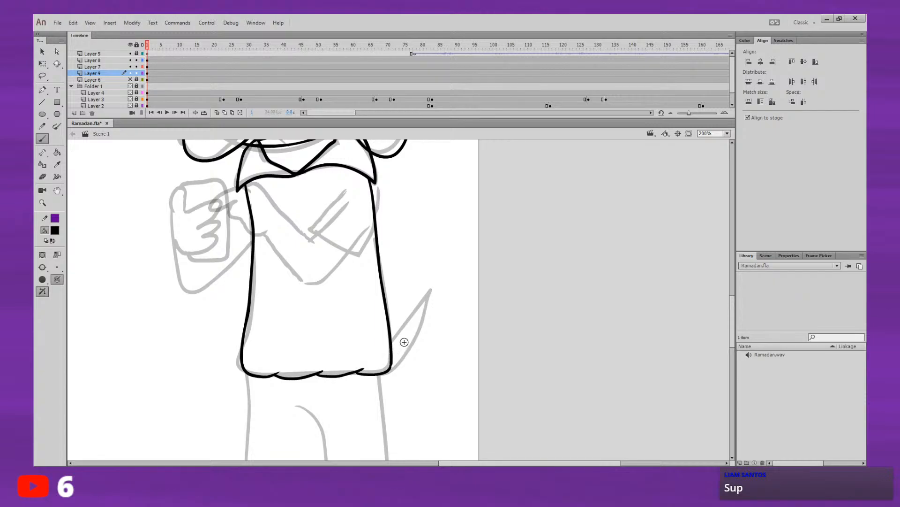
Step: Ink the outer contours of both trouser legs from the shirt hem to below the stage edge
scroll(402, 342, down, 4)
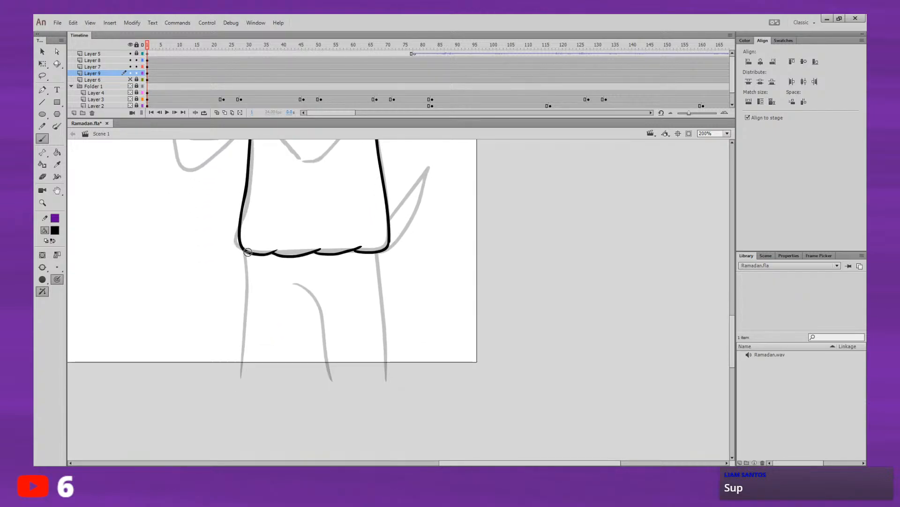
drag(246, 252, 230, 410)
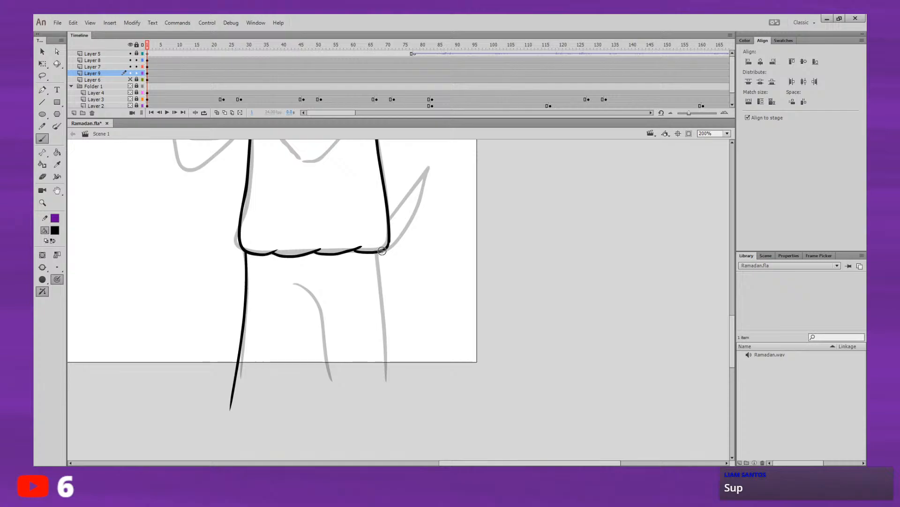
drag(382, 253, 402, 420)
Step: Ink the curved crotch fold and the two inner leg lines running down between the trouser legs
mouse_move(295, 282)
mouse_down()
mouse_move(318, 296)
mouse_move(329, 399)
mouse_up()
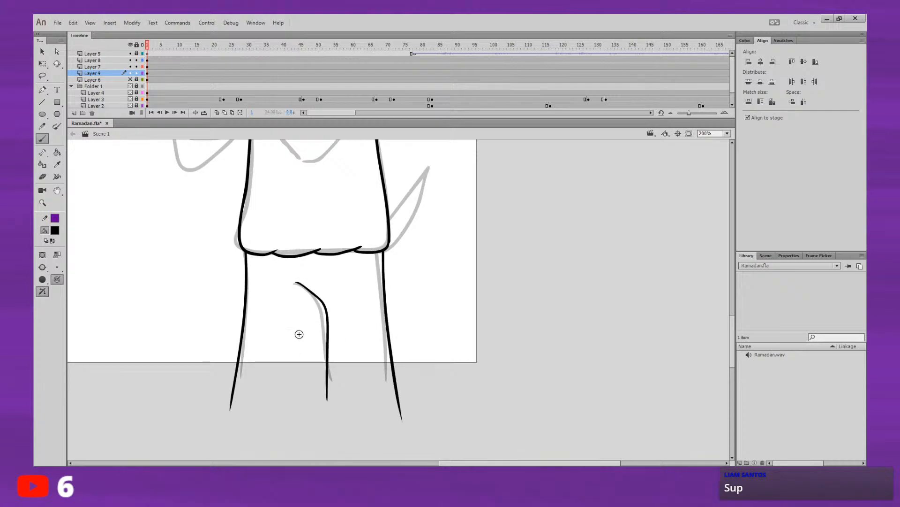
drag(314, 296, 315, 396)
drag(405, 320, 398, 360)
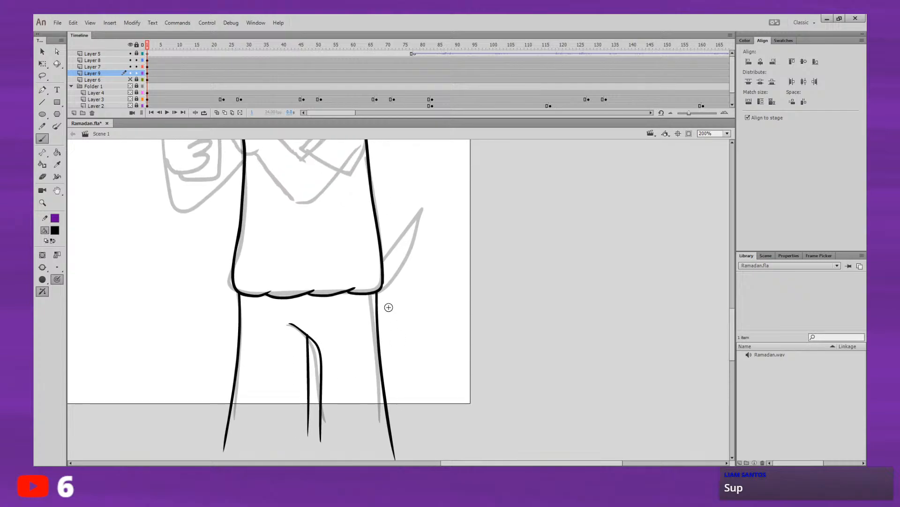
key(ctrl+z)
key(ctrl+z)
mouse_move(292, 325)
mouse_down()
mouse_move(324, 410)
mouse_move(322, 438)
mouse_up()
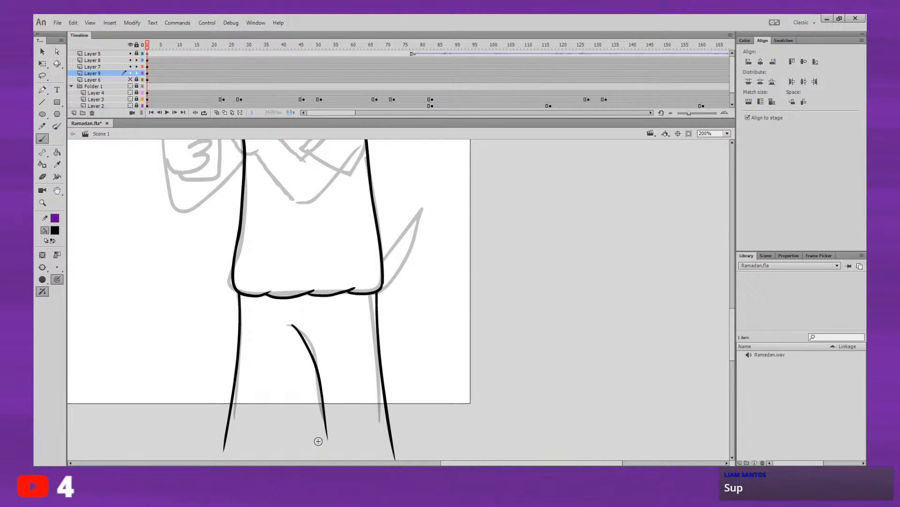
key(ctrl+z)
drag(288, 325, 322, 423)
key(ctrl+z)
mouse_move(291, 326)
mouse_down()
mouse_move(330, 444)
mouse_move(322, 392)
mouse_move(321, 438)
mouse_up()
key(ctrl+z)
mouse_move(457, 290)
mouse_down()
mouse_move(452, 379)
mouse_move(459, 258)
mouse_up()
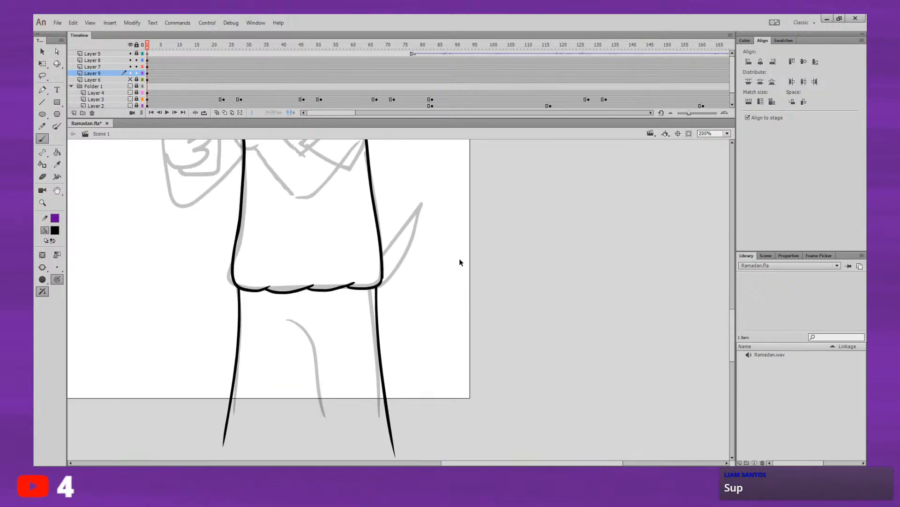
mouse_move(286, 318)
mouse_down()
mouse_move(303, 328)
mouse_move(317, 423)
mouse_up()
drag(302, 328, 307, 426)
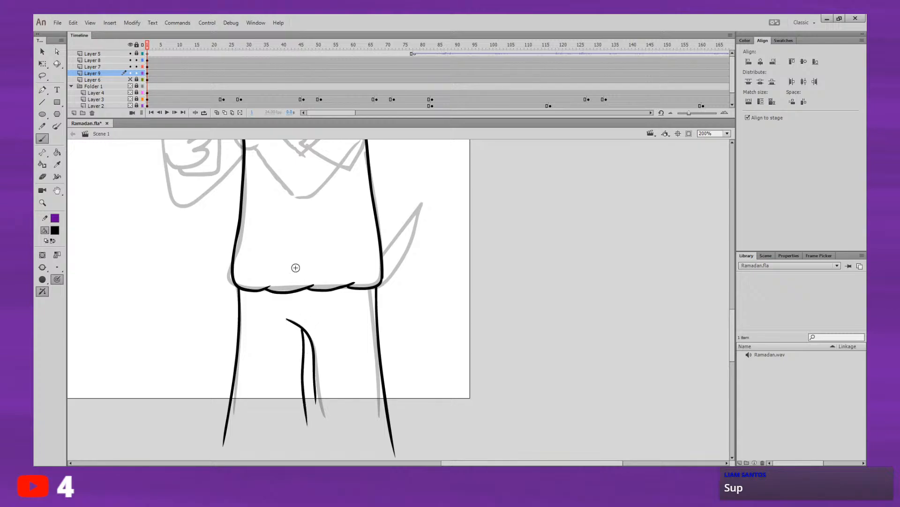
Step: Ink a row of four small rectangular belt segments just under the scalloped shirt hem
drag(269, 292, 302, 300)
key(ctrl+z)
drag(251, 301, 265, 294)
key(ctrl+z)
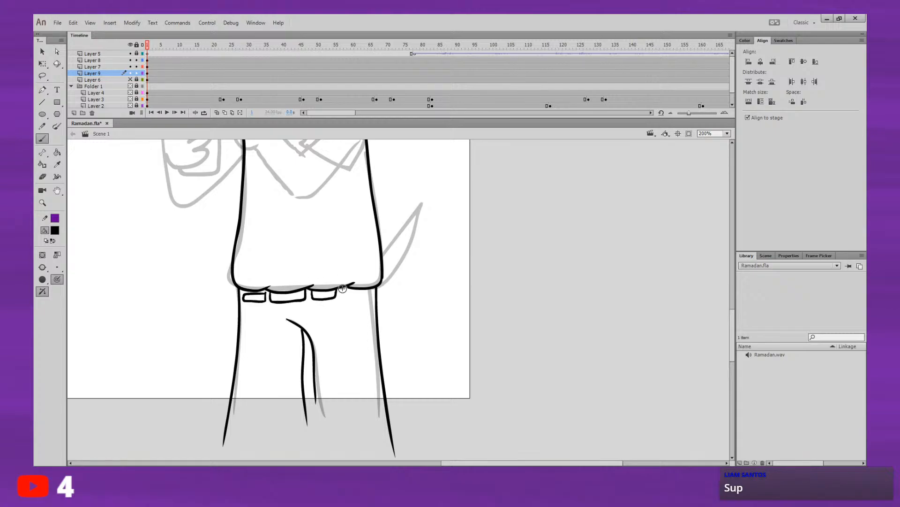
mouse_move(343, 287)
mouse_down()
mouse_move(344, 296)
mouse_move(371, 290)
mouse_up()
mouse_move(378, 248)
mouse_down()
mouse_move(368, 390)
mouse_move(370, 299)
mouse_move(491, 215)
mouse_up()
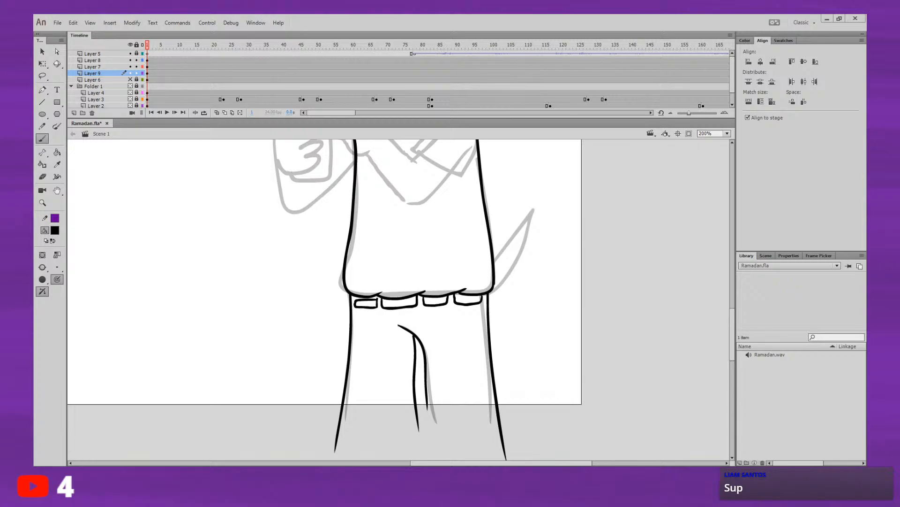
drag(543, 317, 535, 364)
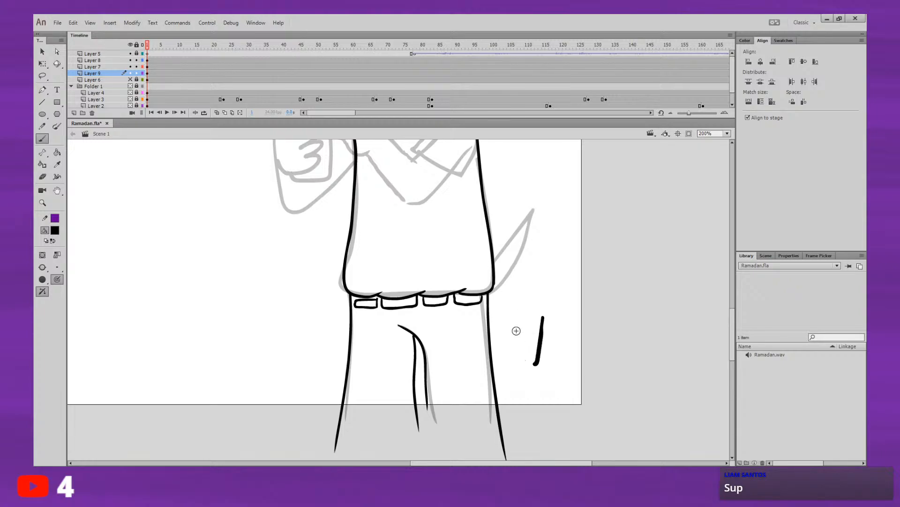
key(ctrl+z)
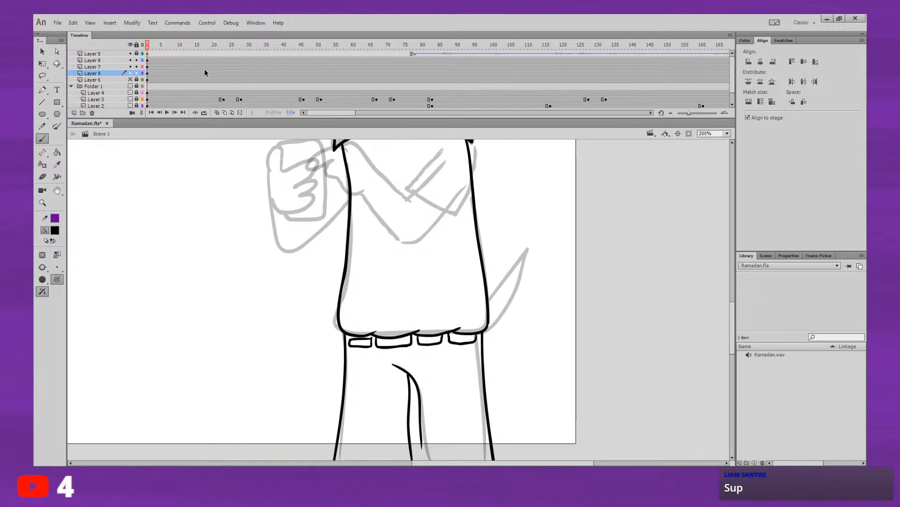
Step: Add a new layer between Layer 9 and Layer 6 and ink the dog's pointed, curved tail behind the shirt
click(74, 113)
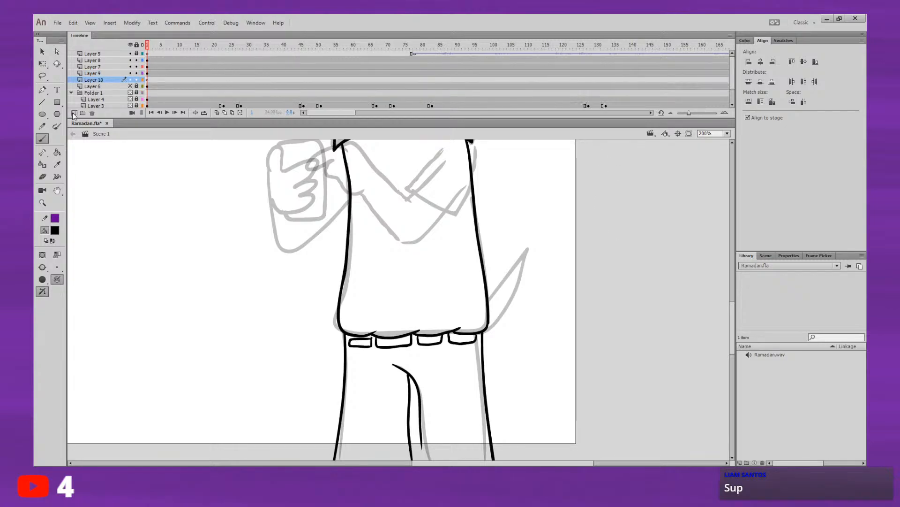
drag(482, 309, 521, 245)
key(ctrl+z)
drag(477, 307, 521, 250)
key(ctrl+z)
mouse_move(483, 303)
mouse_down()
mouse_move(521, 253)
mouse_move(497, 322)
mouse_move(484, 301)
mouse_up()
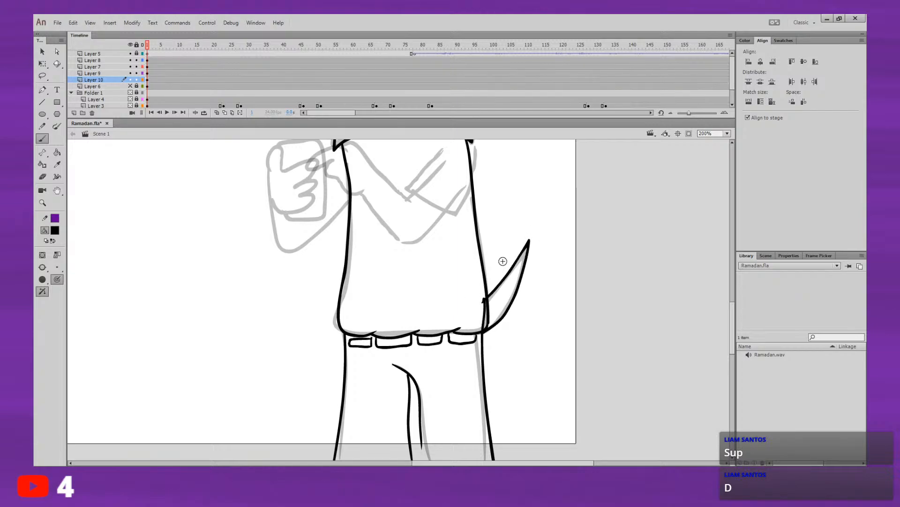
mouse_move(526, 277)
mouse_down()
mouse_move(507, 333)
mouse_move(515, 298)
mouse_up()
mouse_move(557, 317)
mouse_down()
mouse_move(541, 332)
mouse_move(540, 318)
mouse_move(521, 328)
mouse_up()
Step: On Layer 9, ink a horizontal line across the legs below the stage and extend the rear inner leg line past it
click(727, 141)
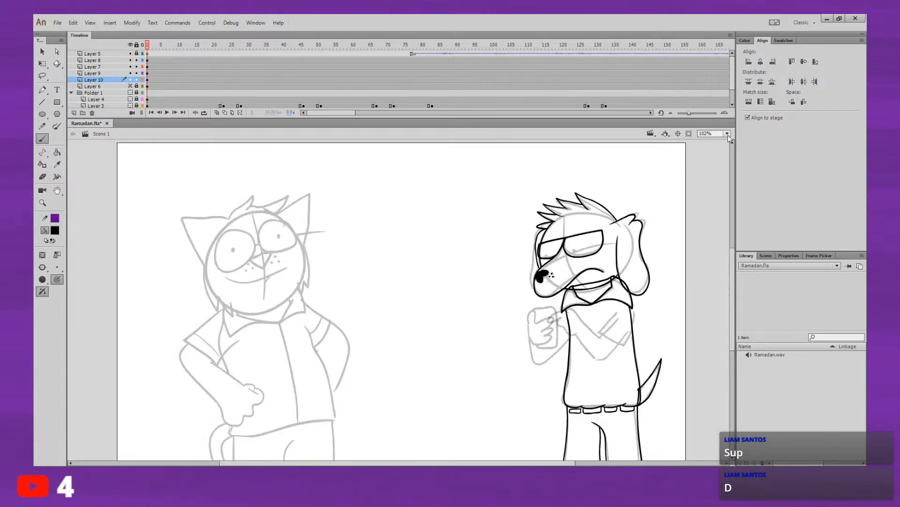
mouse_move(663, 303)
mouse_down()
mouse_move(646, 266)
mouse_move(630, 299)
mouse_move(639, 263)
mouse_up()
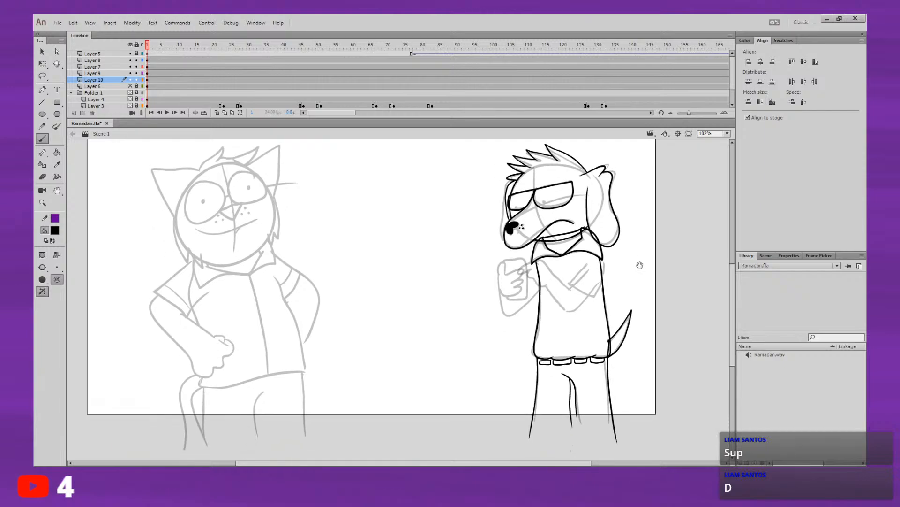
click(150, 73)
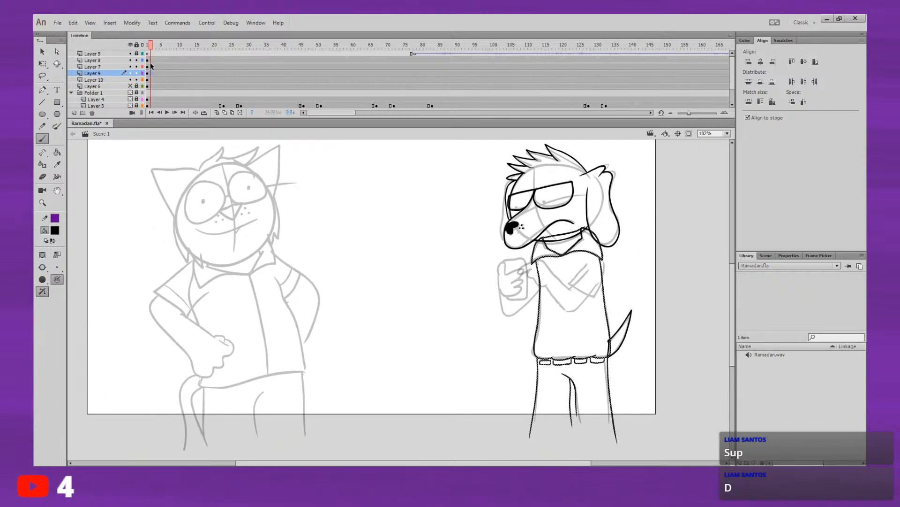
drag(514, 423, 695, 425)
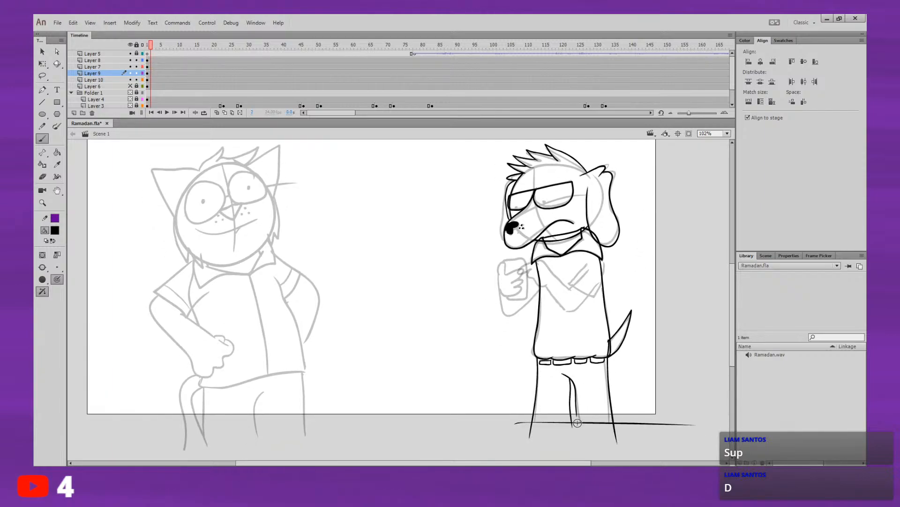
drag(578, 412, 578, 444)
drag(577, 414, 579, 444)
key(ctrl+z)
drag(598, 355, 586, 368)
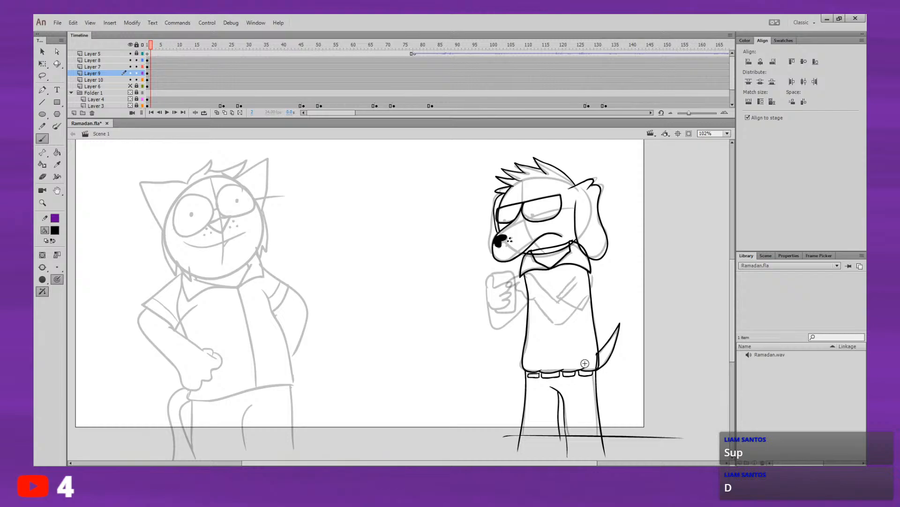
click(149, 71)
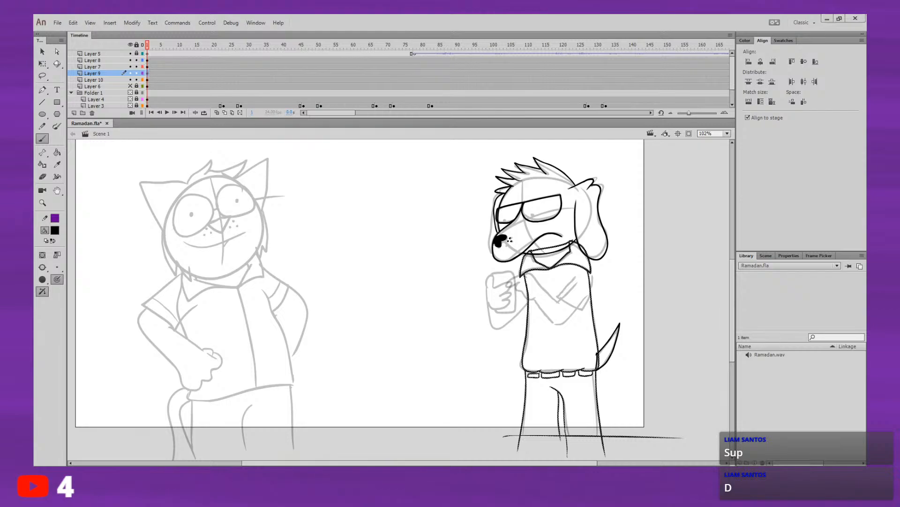
drag(465, 324, 474, 405)
key(ctrl+z)
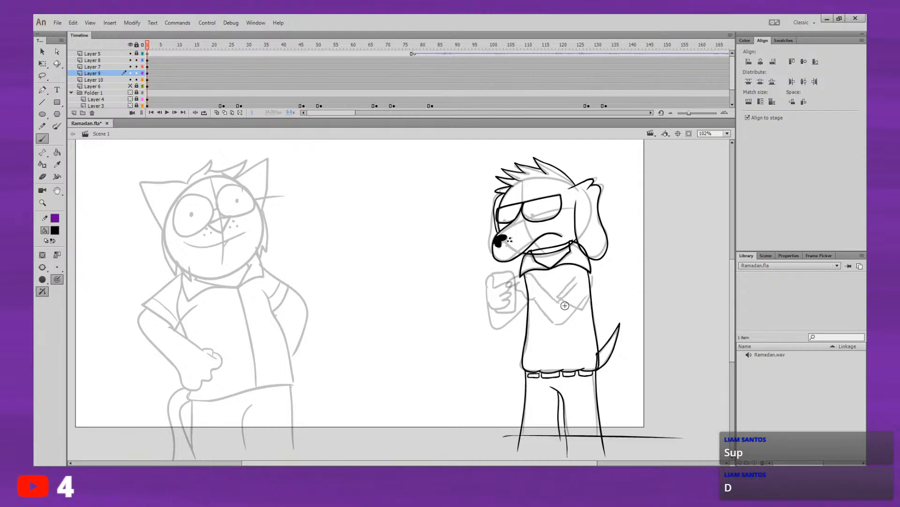
Step: Examine the sketched folded arm and the hand holding the phone at 400% zoom
drag(565, 277, 516, 276)
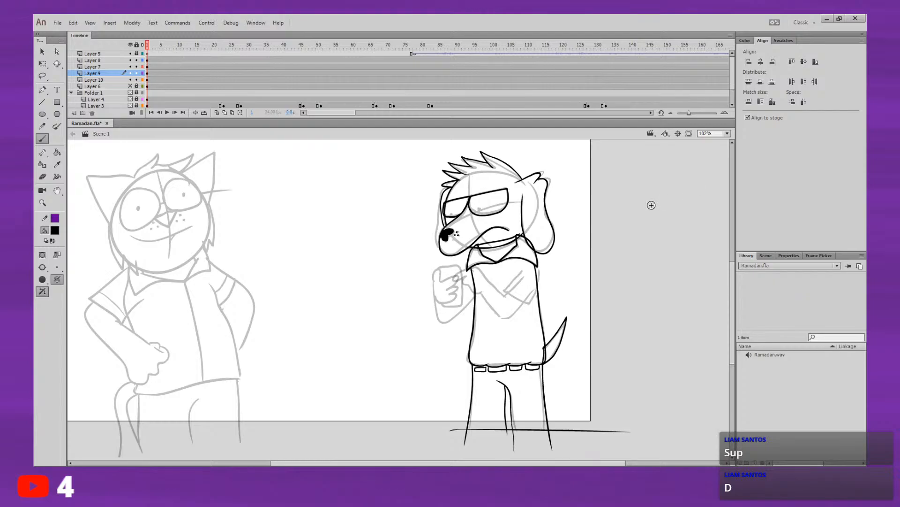
key(ctrl+4)
drag(693, 185, 541, 268)
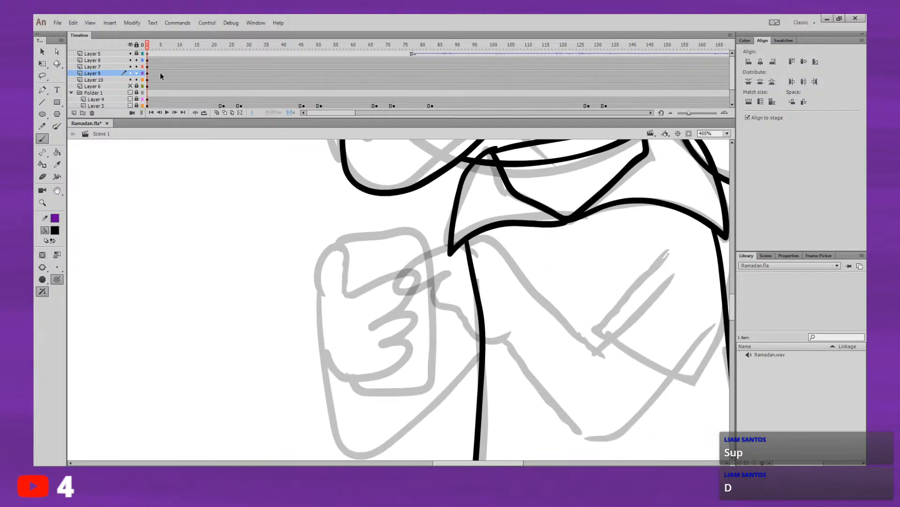
click(148, 74)
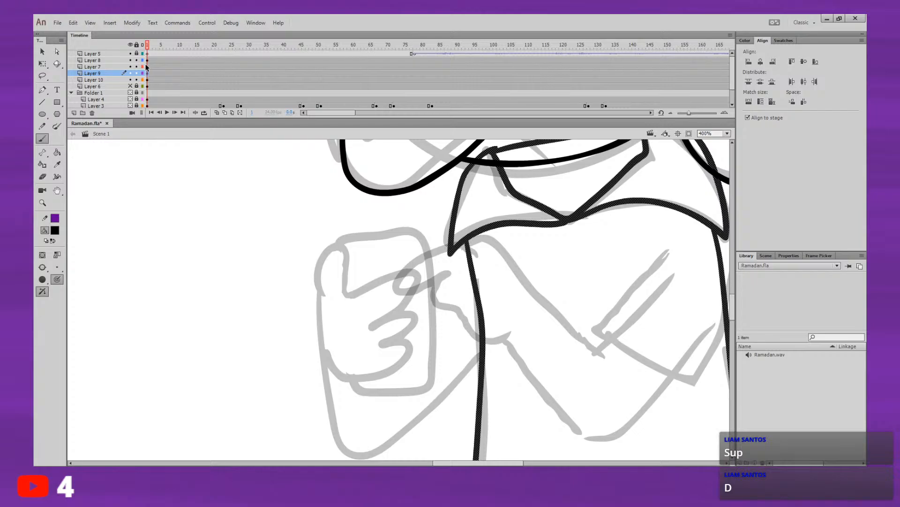
mouse_move(528, 369)
mouse_down()
mouse_move(474, 299)
mouse_move(474, 91)
mouse_up()
drag(523, 328, 527, 132)
drag(619, 166, 574, 310)
drag(668, 181, 647, 258)
drag(637, 216, 617, 304)
drag(575, 236, 613, 307)
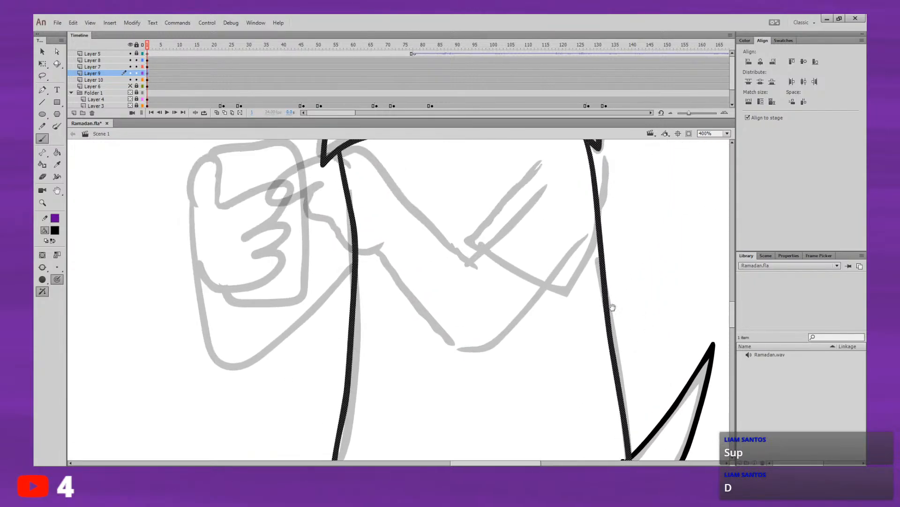
Step: Add a new layer between Layer 7 and Layer 9 and ink the front hand's pointing finger, thumb and palm edge
click(147, 66)
drag(356, 218, 257, 350)
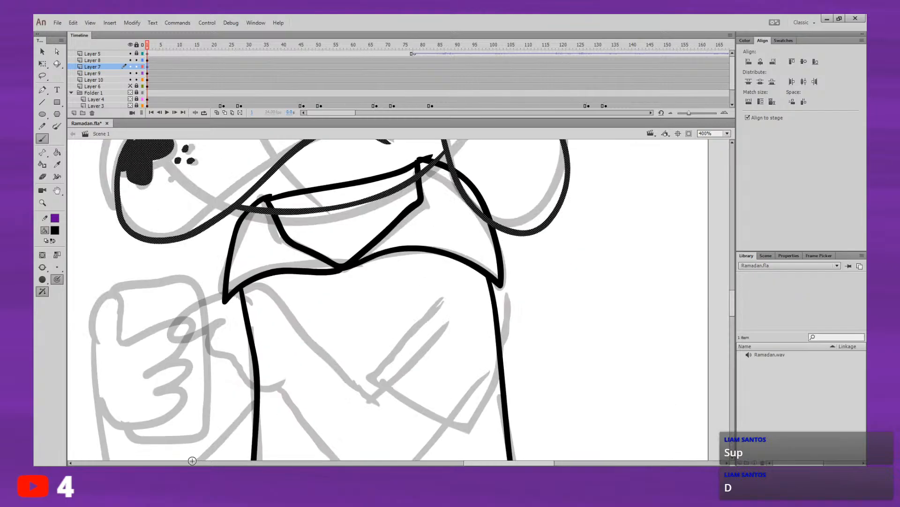
click(147, 73)
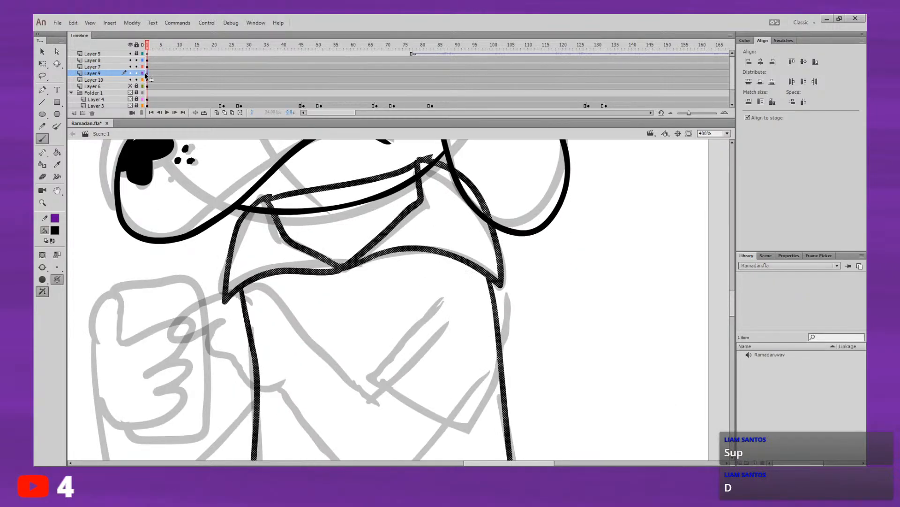
click(74, 113)
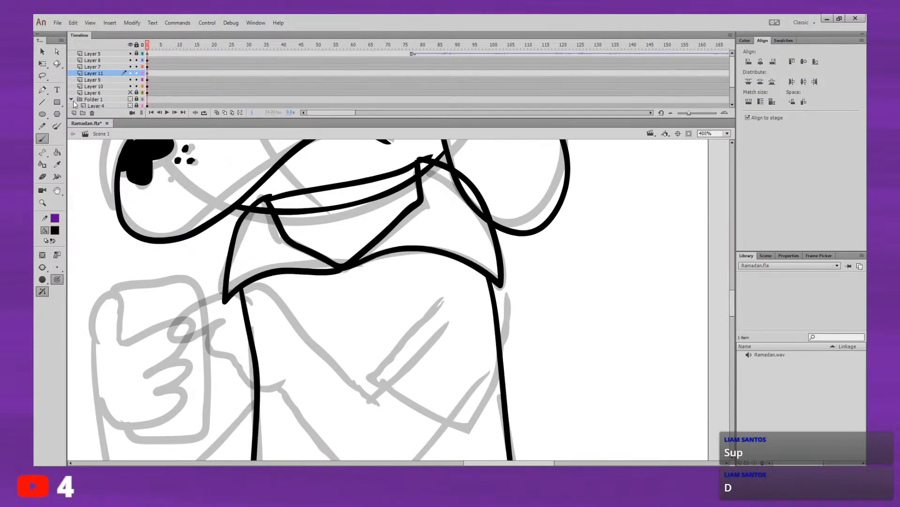
drag(429, 317, 458, 263)
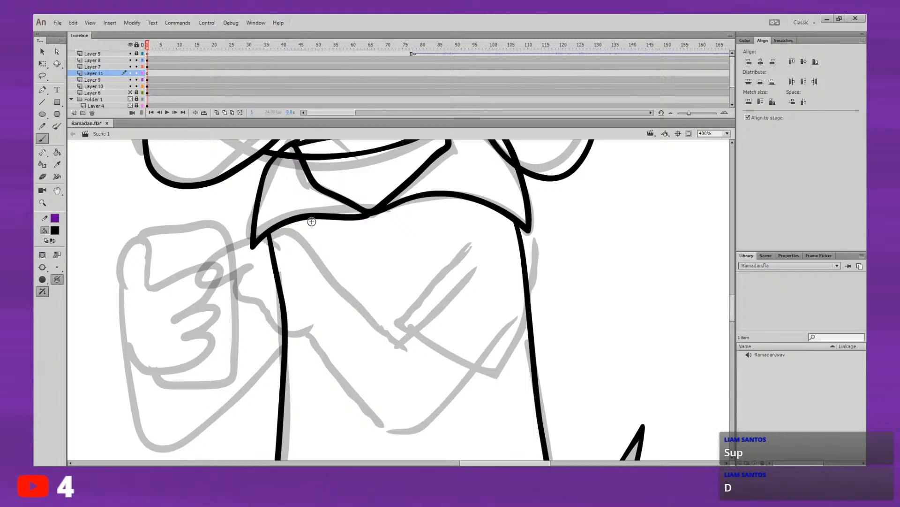
mouse_move(279, 248)
mouse_down()
mouse_move(248, 236)
mouse_move(209, 272)
mouse_up()
key(ctrl+z)
mouse_move(265, 234)
mouse_down()
mouse_move(277, 253)
mouse_move(259, 239)
mouse_move(221, 255)
mouse_move(206, 286)
mouse_move(251, 265)
mouse_up()
key(ctrl+z)
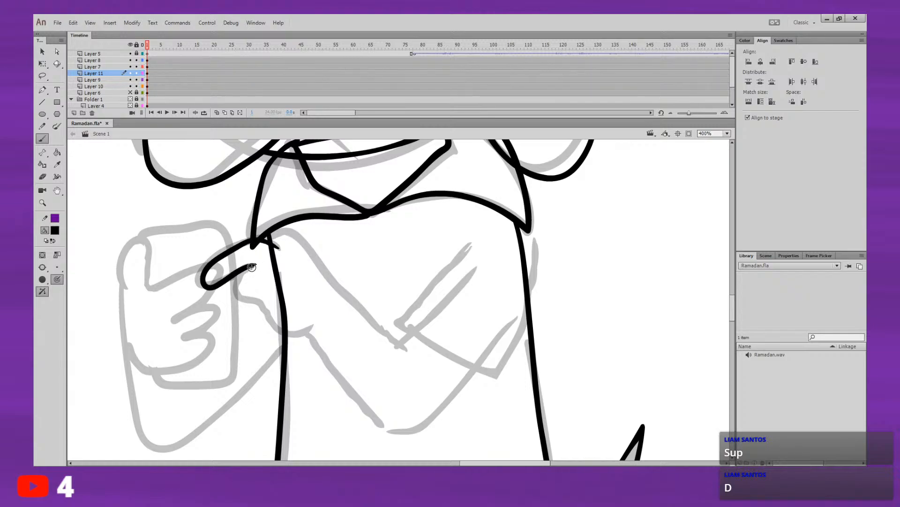
mouse_move(253, 265)
mouse_down()
mouse_move(247, 297)
mouse_move(299, 334)
mouse_up()
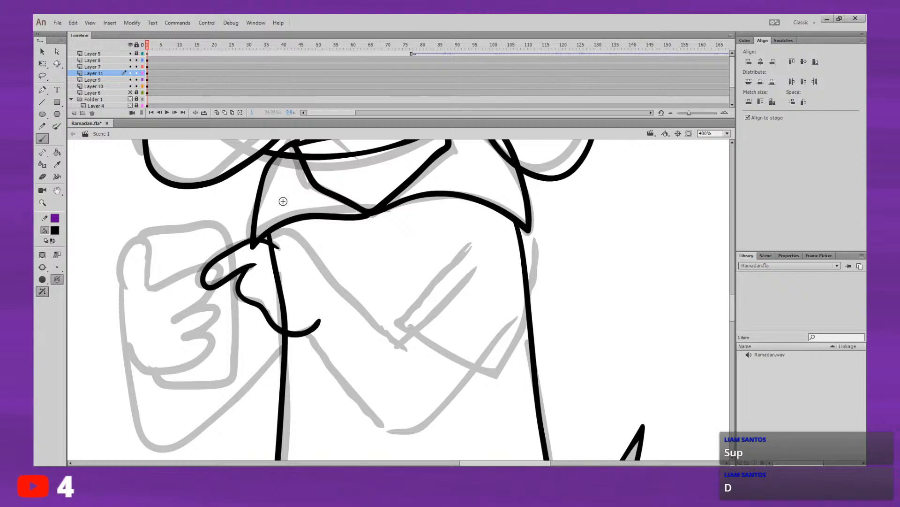
Step: Ink the upper line of the front forearm and the outline of its short sleeve up to the shoulder
mouse_move(280, 235)
mouse_down()
mouse_move(321, 260)
mouse_move(406, 358)
mouse_up()
mouse_move(305, 333)
mouse_down()
mouse_move(365, 412)
mouse_move(392, 431)
mouse_move(424, 425)
mouse_move(471, 370)
mouse_up()
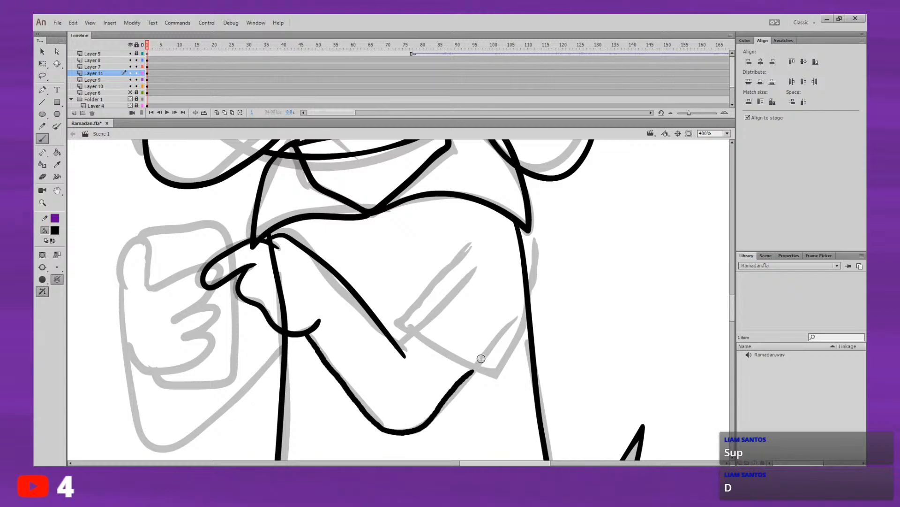
key(ctrl+z)
mouse_move(471, 243)
mouse_down()
mouse_move(398, 320)
mouse_move(420, 343)
mouse_up()
key(ctrl+z)
mouse_move(469, 245)
mouse_down()
mouse_move(399, 322)
mouse_move(496, 375)
mouse_move(532, 306)
mouse_move(534, 247)
mouse_move(527, 230)
mouse_move(503, 224)
mouse_move(474, 234)
mouse_move(462, 251)
mouse_up()
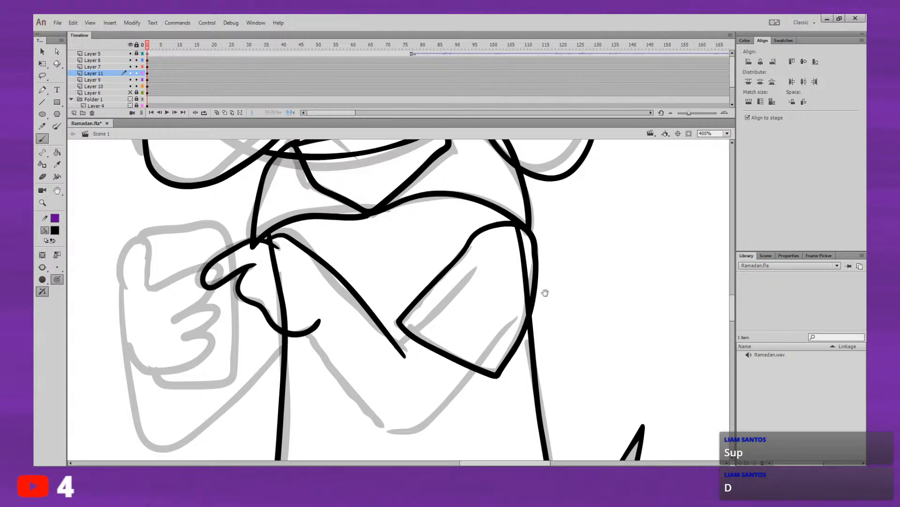
mouse_move(545, 292)
mouse_down()
mouse_move(533, 307)
mouse_move(543, 267)
mouse_up()
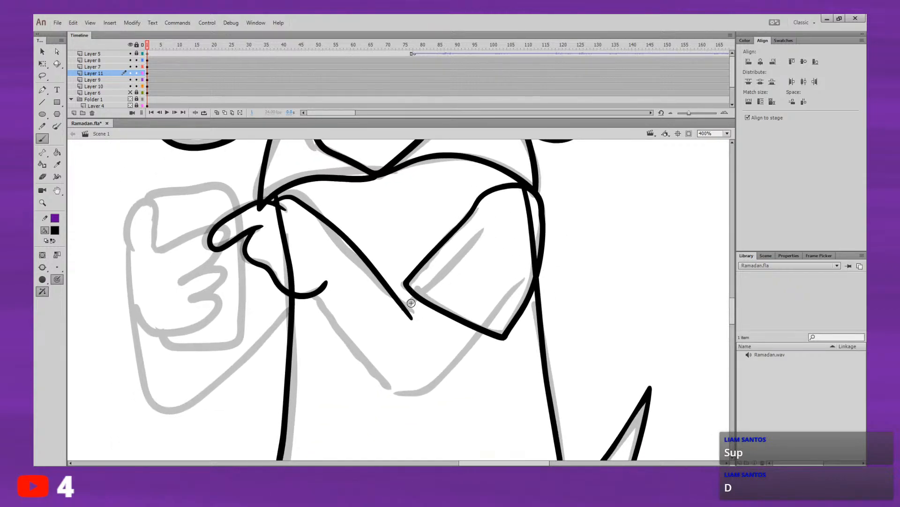
Step: Ink the short stroke joining the forearm to the sleeve cuff and the curved underside from wrist around the elbow to the sleeve
drag(406, 308, 417, 297)
mouse_move(313, 294)
mouse_down()
mouse_move(377, 373)
mouse_move(347, 332)
mouse_up()
key(ctrl+z)
mouse_move(296, 275)
mouse_down()
mouse_move(339, 335)
mouse_move(378, 365)
mouse_move(428, 339)
mouse_up()
key(ctrl+z)
mouse_move(297, 276)
mouse_down()
mouse_move(337, 336)
mouse_move(378, 365)
mouse_move(408, 362)
mouse_move(466, 298)
mouse_up()
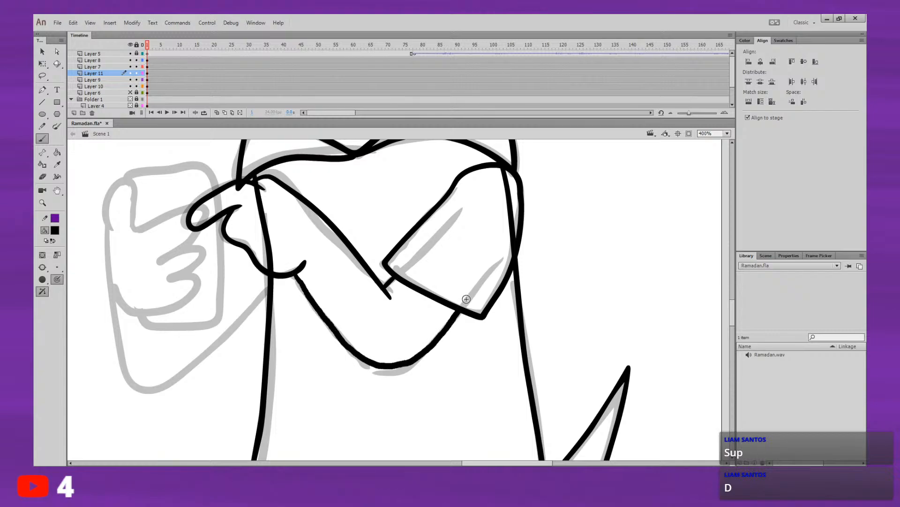
Step: Add a new layer between Layer 7 and Layer 11 and ink the thumb and curled fingers of the hand gripping the phone
mouse_move(503, 272)
mouse_down()
mouse_move(440, 340)
mouse_move(457, 330)
mouse_move(434, 330)
mouse_move(455, 333)
mouse_up()
mouse_move(423, 327)
mouse_down()
mouse_move(454, 330)
mouse_move(488, 317)
mouse_up()
drag(437, 303, 471, 279)
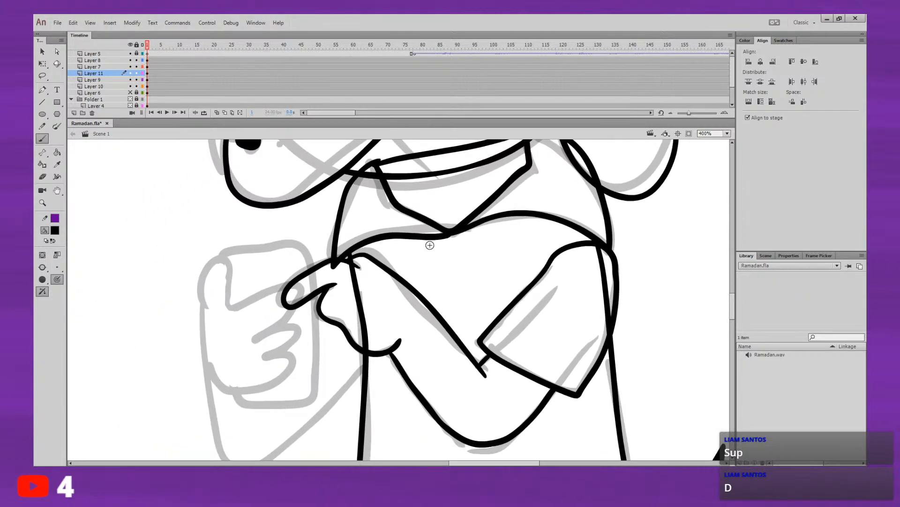
click(147, 73)
click(74, 113)
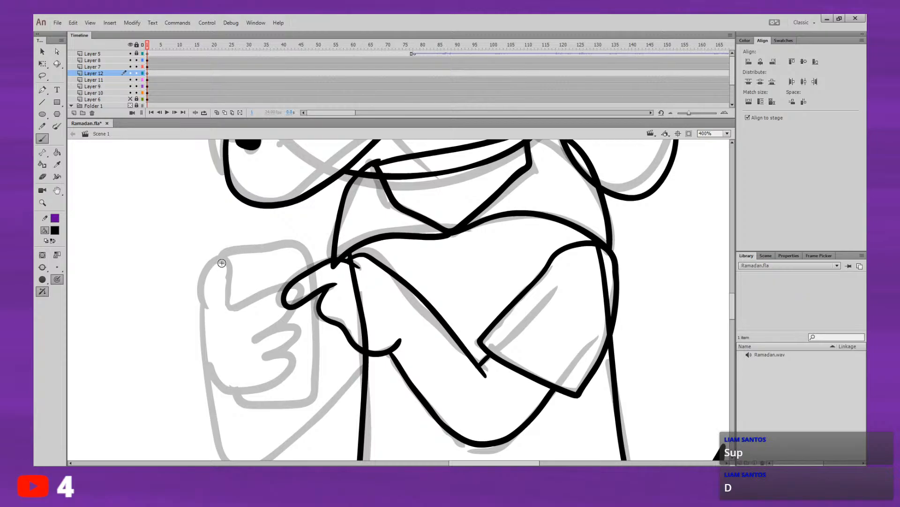
mouse_move(207, 366)
mouse_down()
mouse_move(207, 264)
mouse_move(226, 263)
mouse_move(233, 302)
mouse_move(272, 285)
mouse_move(298, 293)
mouse_up()
key(ctrl+z)
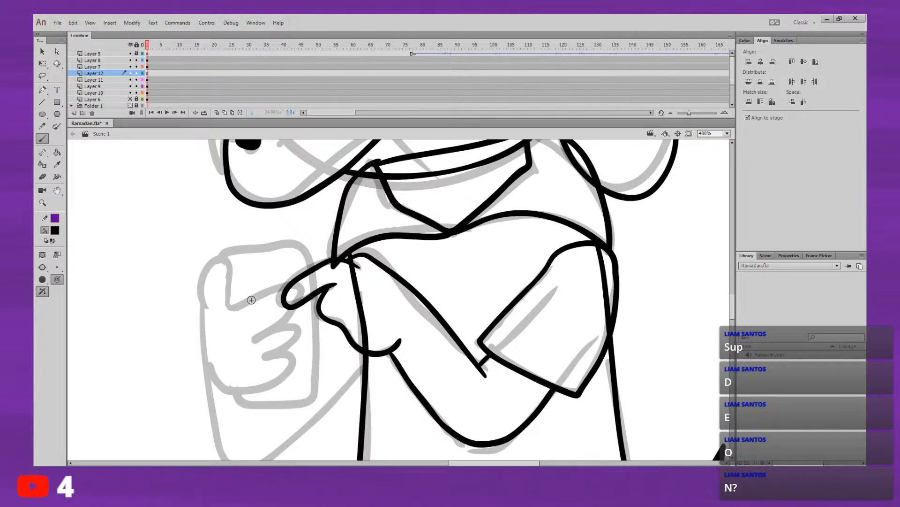
mouse_move(205, 329)
mouse_down()
mouse_move(201, 280)
mouse_move(209, 259)
mouse_move(234, 306)
mouse_move(292, 290)
mouse_move(278, 323)
mouse_move(304, 319)
mouse_move(278, 359)
mouse_move(300, 346)
mouse_move(298, 363)
mouse_move(275, 387)
mouse_move(250, 394)
mouse_move(217, 369)
mouse_up()
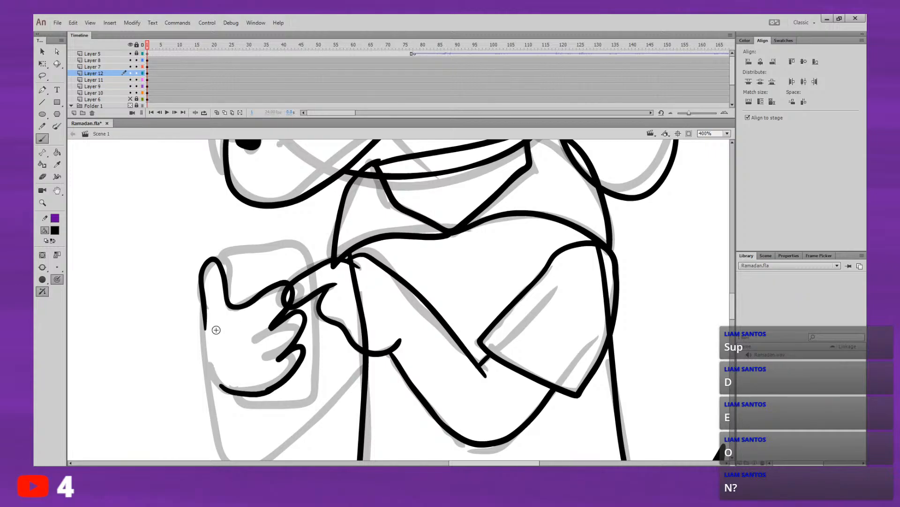
mouse_move(204, 326)
mouse_down()
mouse_move(210, 374)
mouse_move(232, 392)
mouse_up()
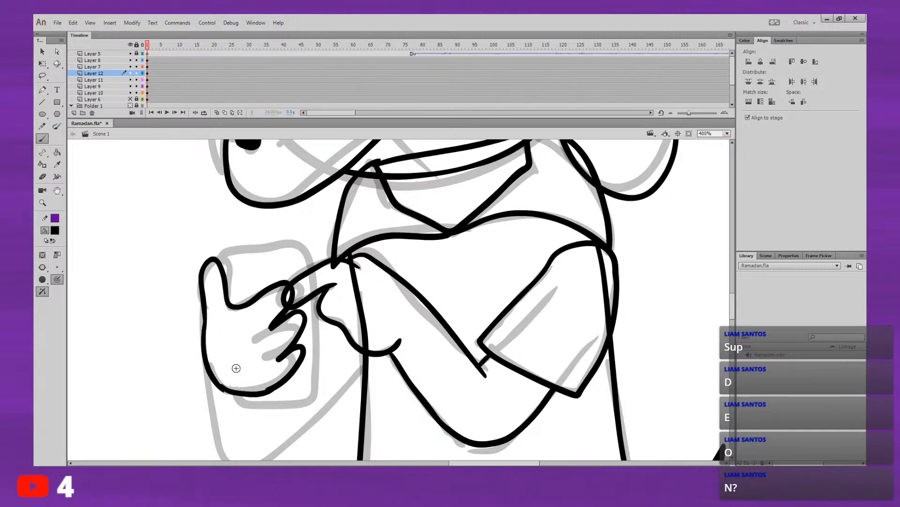
key(ctrl+z)
drag(238, 282, 251, 225)
mouse_move(218, 266)
mouse_down()
mouse_move(219, 330)
mouse_move(271, 409)
mouse_move(375, 305)
mouse_up()
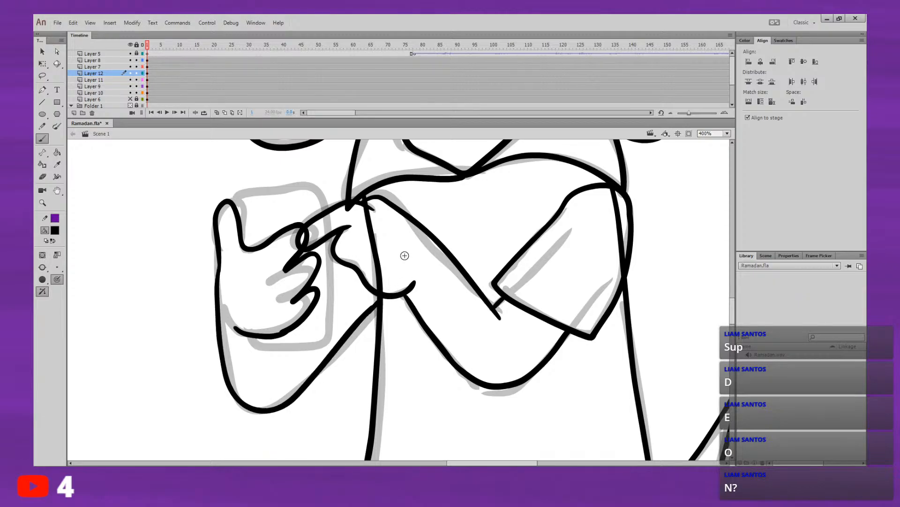
key(ctrl+z)
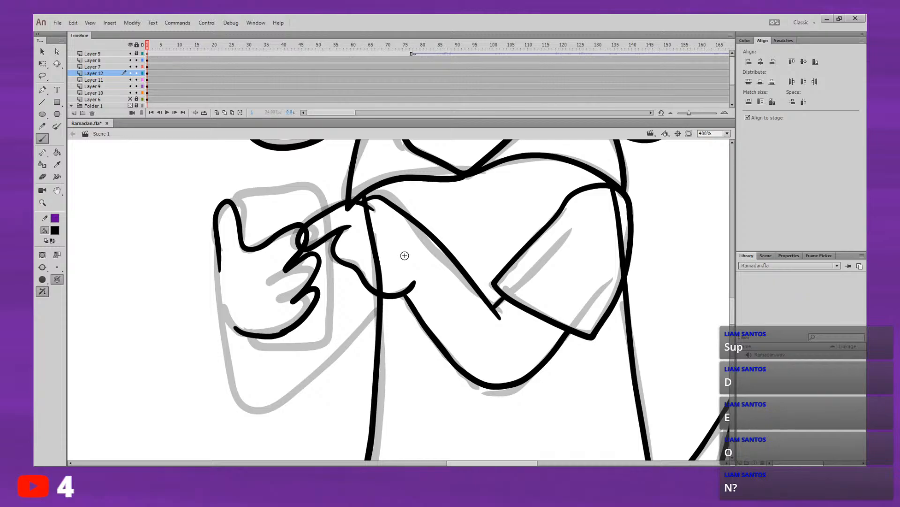
mouse_move(220, 268)
mouse_down()
mouse_move(233, 396)
mouse_move(292, 384)
mouse_up()
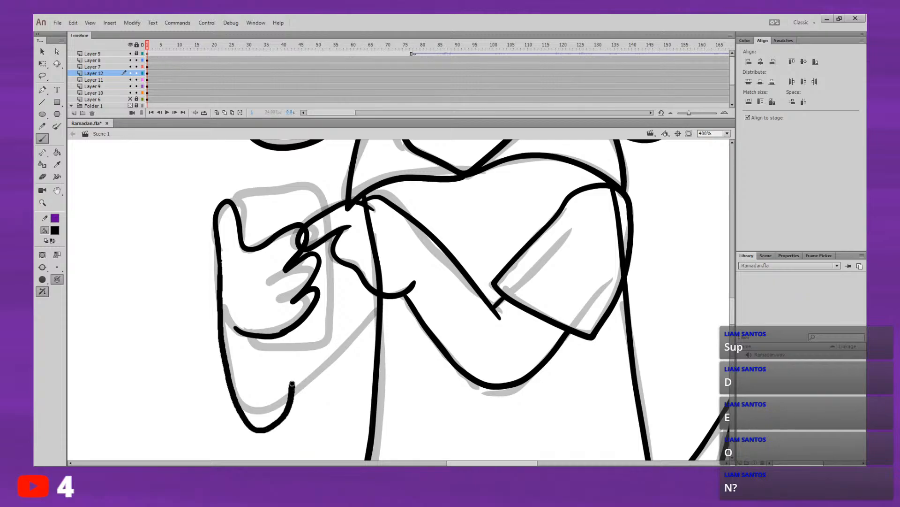
key(ctrl+z)
mouse_move(219, 253)
mouse_down()
mouse_move(236, 402)
mouse_move(267, 421)
mouse_move(297, 393)
mouse_up()
key(ctrl+z)
mouse_move(217, 255)
mouse_down()
mouse_move(227, 339)
mouse_move(221, 331)
mouse_move(255, 417)
mouse_up()
key(ctrl+z)
Step: Ink the phone's rounded rectangular outline from beside the thumb, around behind the fingers, to the underside of the gripping hand
key(ctrl+z)
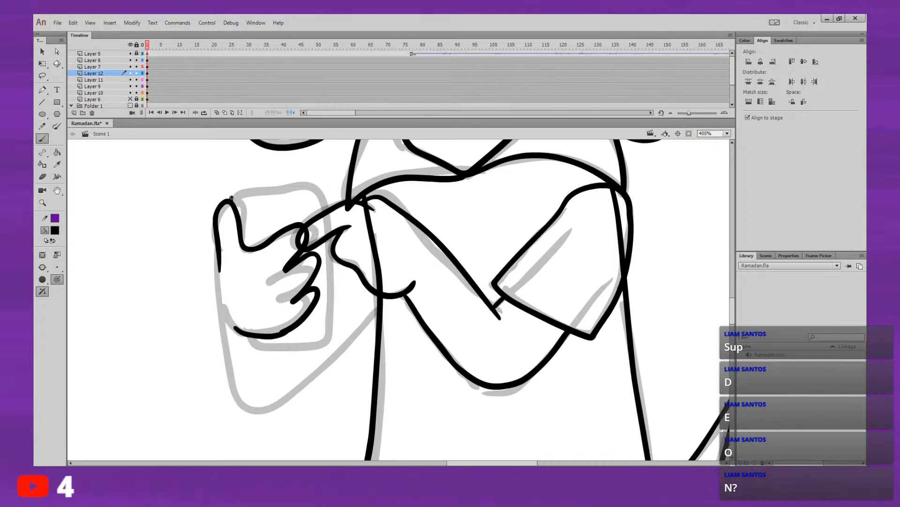
drag(231, 198, 300, 185)
key(ctrl+z)
mouse_move(246, 190)
mouse_down()
mouse_move(308, 190)
mouse_move(324, 203)
mouse_move(331, 309)
mouse_move(327, 337)
mouse_move(238, 339)
mouse_up()
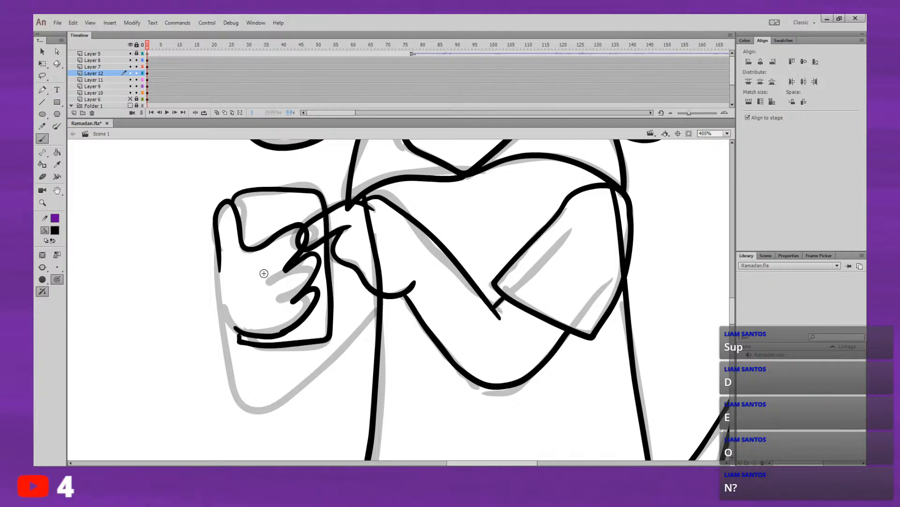
key(ctrl+z)
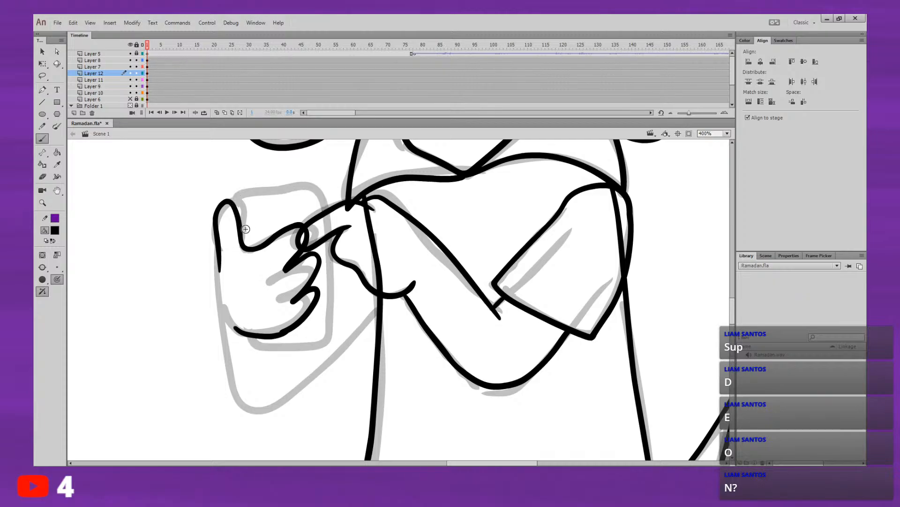
mouse_move(242, 244)
mouse_down()
mouse_move(242, 218)
mouse_move(258, 191)
mouse_move(319, 197)
mouse_move(321, 344)
mouse_move(257, 346)
mouse_move(245, 335)
mouse_up()
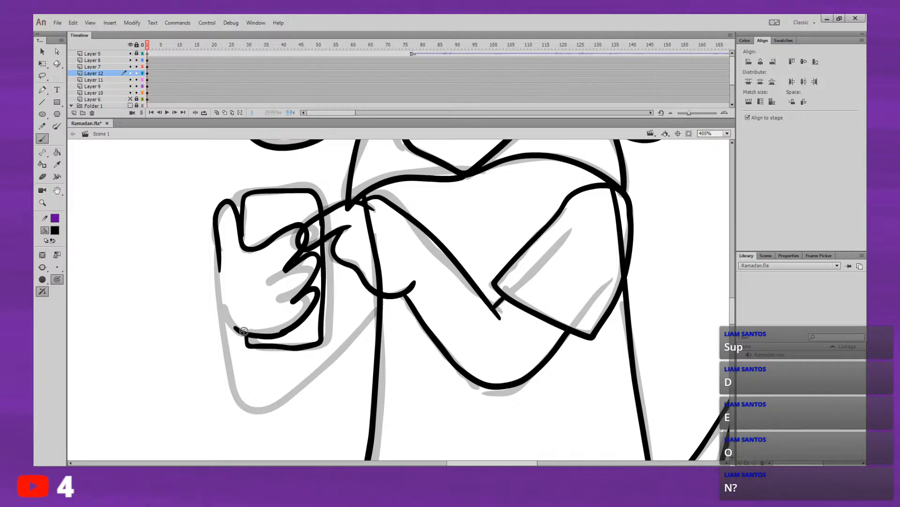
Step: Check which line art belongs to Layers 7, 12, 11 and 9, leaving Layer 9 as the active drawing layer
drag(378, 243, 366, 321)
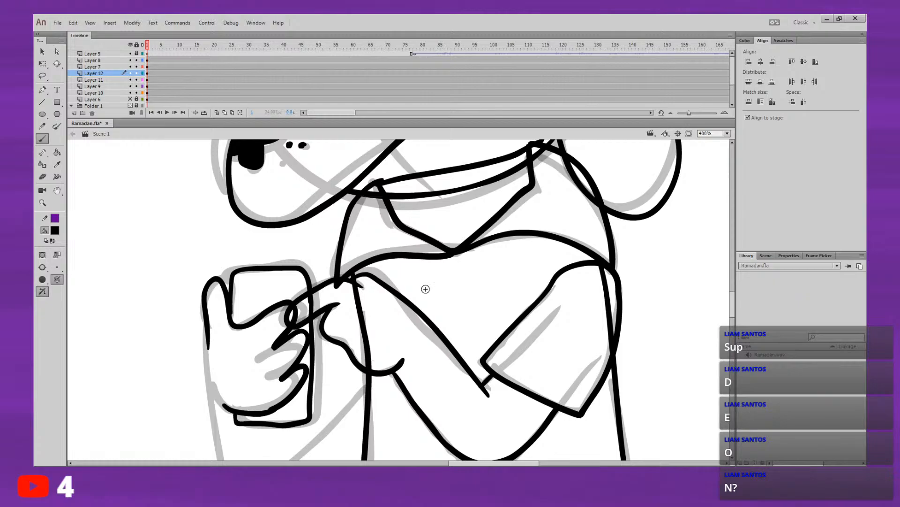
drag(426, 290, 410, 430)
drag(566, 226, 593, 117)
drag(495, 290, 545, 344)
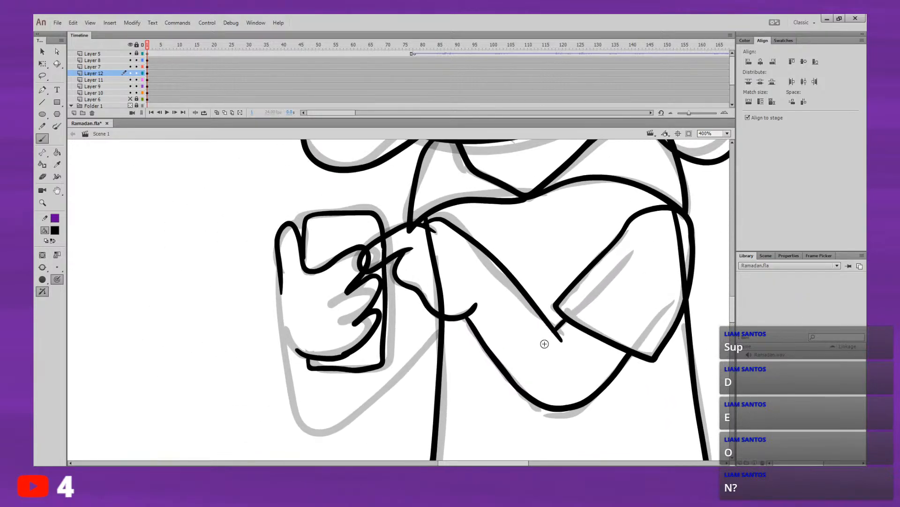
click(149, 67)
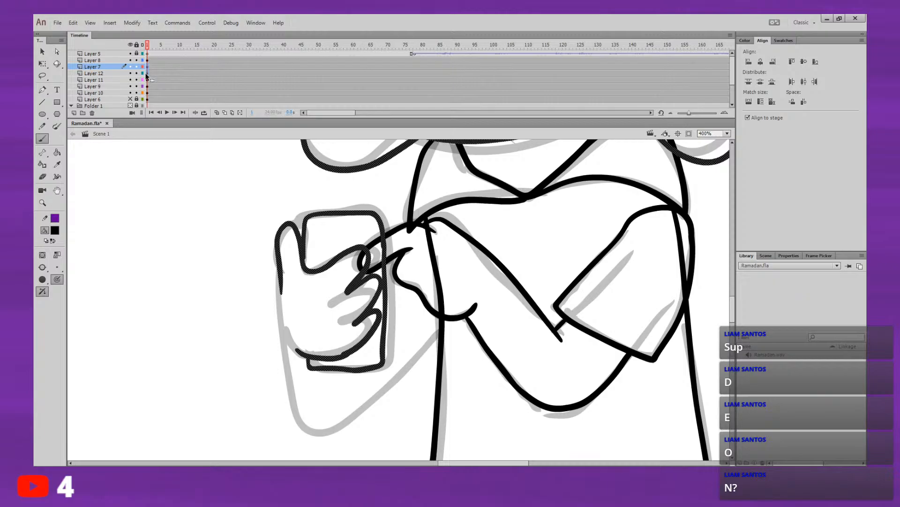
click(147, 74)
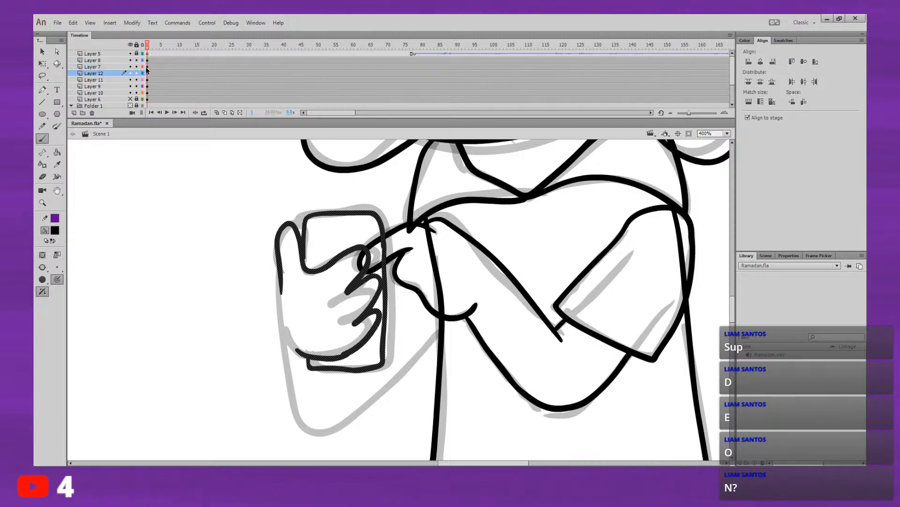
click(147, 67)
click(148, 73)
click(147, 80)
click(74, 114)
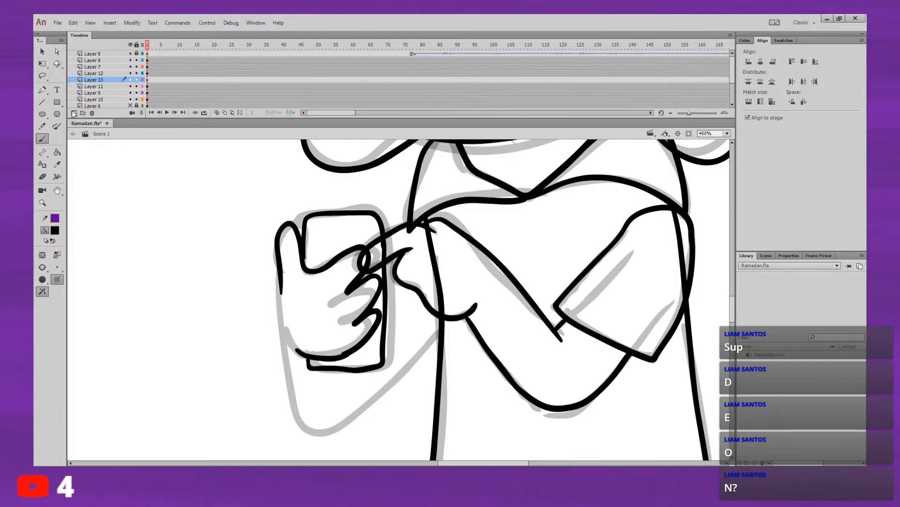
key(ctrl+z)
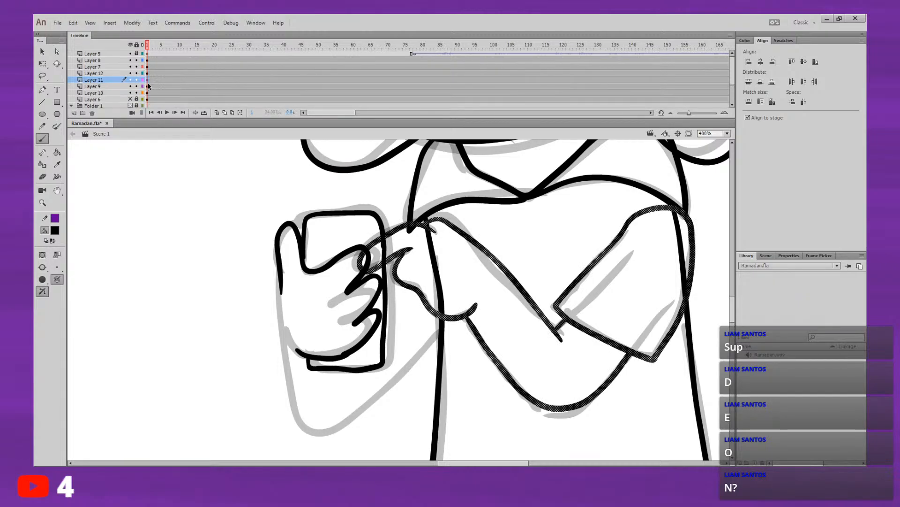
click(148, 86)
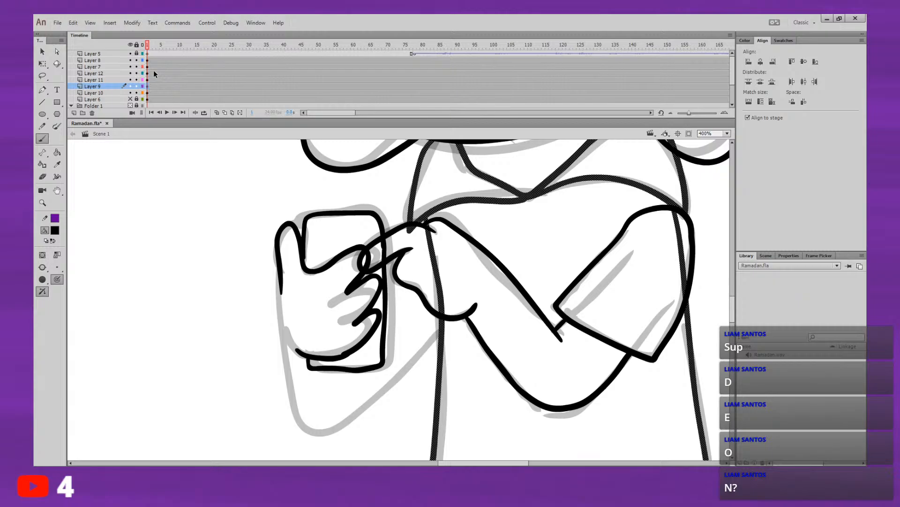
mouse_move(280, 287)
mouse_down()
mouse_move(292, 392)
mouse_move(306, 429)
mouse_move(350, 420)
mouse_move(437, 334)
mouse_up()
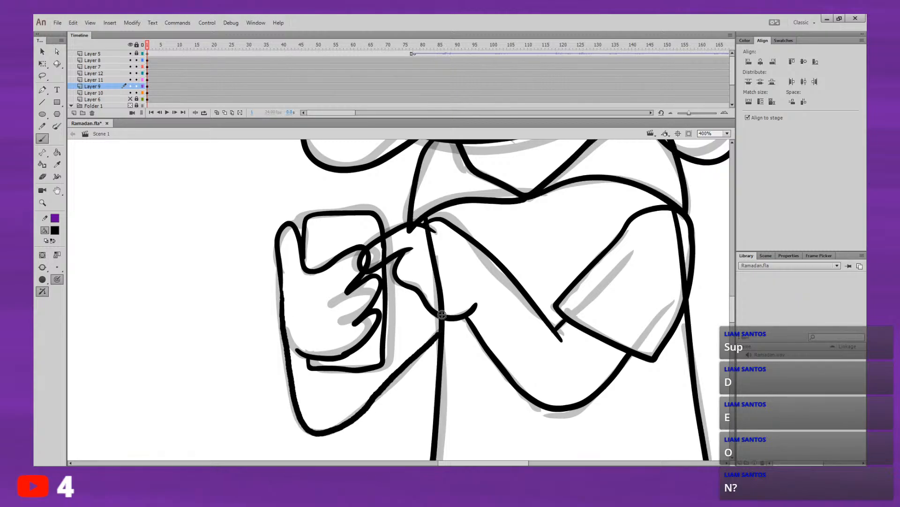
mouse_move(428, 231)
mouse_down()
mouse_move(388, 281)
mouse_move(422, 237)
mouse_move(402, 251)
mouse_up()
key(ctrl+z)
key(ctrl+z)
mouse_move(427, 238)
mouse_down()
mouse_move(383, 265)
mouse_move(411, 354)
mouse_up()
key(ctrl+z)
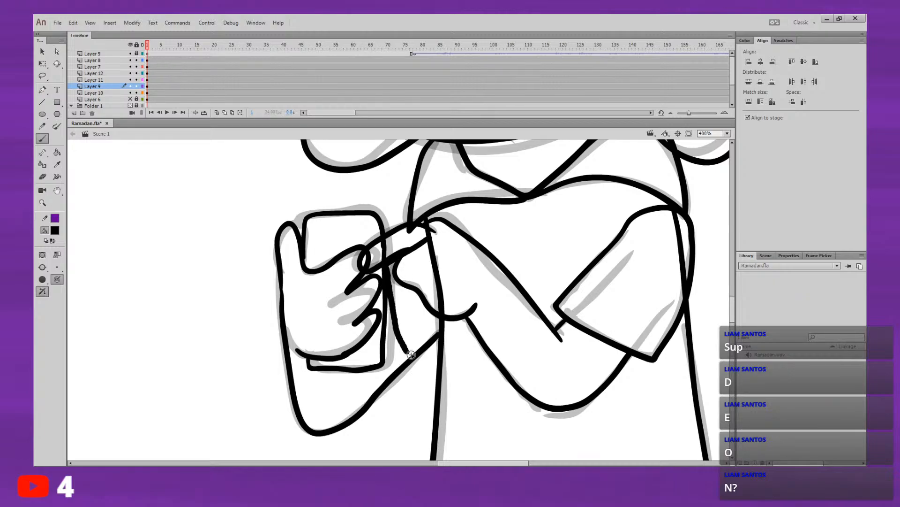
key(ctrl+z)
key(ctrl+z)
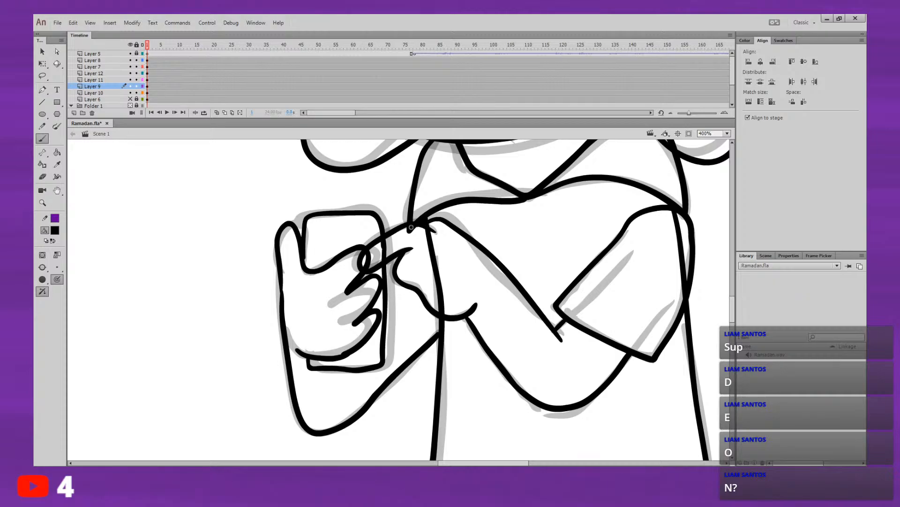
mouse_move(411, 227)
mouse_down()
mouse_move(389, 259)
mouse_move(397, 332)
mouse_move(420, 358)
mouse_up()
key(ctrl+z)
key(ctrl+z)
Step: Ink the phone-holding arm's short sleeve on Layer 9 and curve the arm's outline from the sleeve around the elbow to below the thumb
mouse_move(424, 222)
mouse_down()
mouse_move(391, 240)
mouse_move(402, 310)
mouse_move(416, 346)
mouse_move(443, 322)
mouse_up()
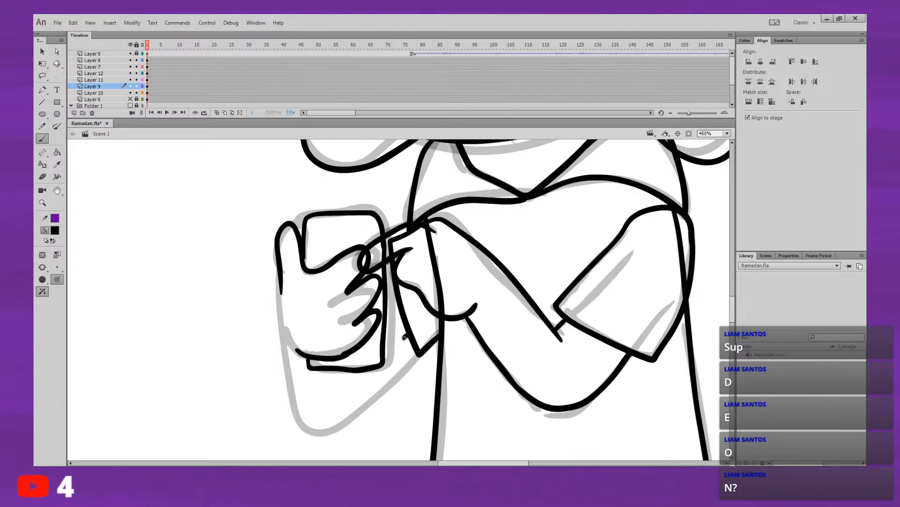
mouse_move(403, 337)
mouse_down()
mouse_move(325, 403)
mouse_move(300, 411)
mouse_move(286, 397)
mouse_move(285, 318)
mouse_up()
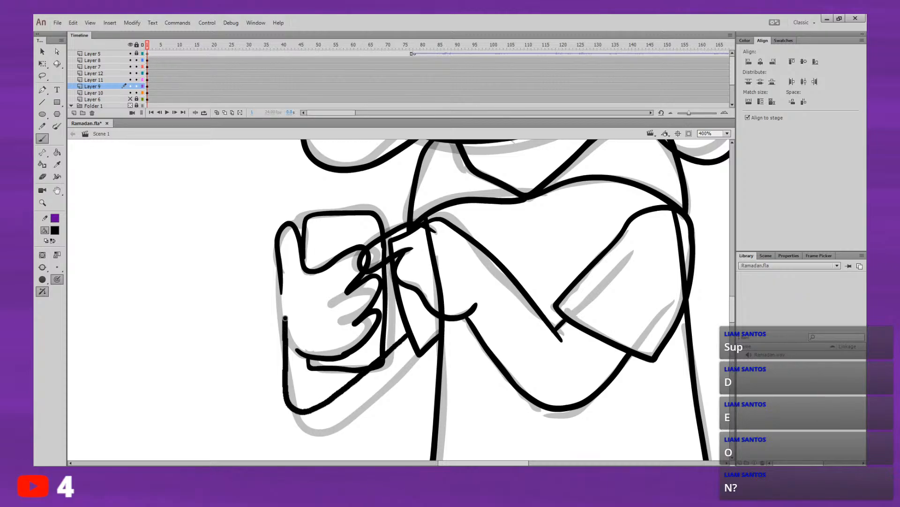
key(ctrl+z)
mouse_move(407, 336)
mouse_down()
mouse_move(308, 403)
mouse_move(284, 392)
mouse_move(280, 317)
mouse_up()
key(ctrl+z)
mouse_move(407, 337)
mouse_down()
mouse_move(284, 402)
mouse_move(248, 396)
mouse_move(272, 298)
mouse_move(239, 354)
mouse_move(237, 406)
mouse_move(273, 421)
mouse_move(313, 407)
mouse_move(416, 331)
mouse_up()
key(ctrl+z)
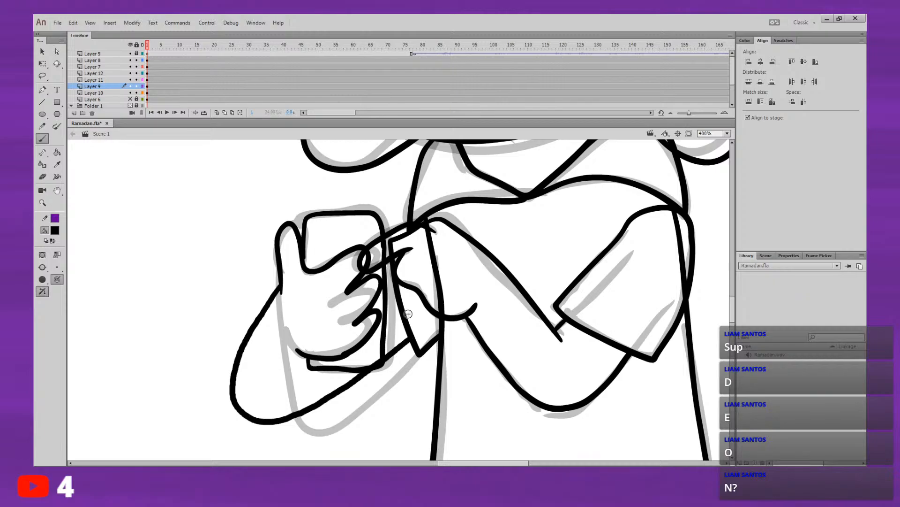
drag(482, 263, 408, 254)
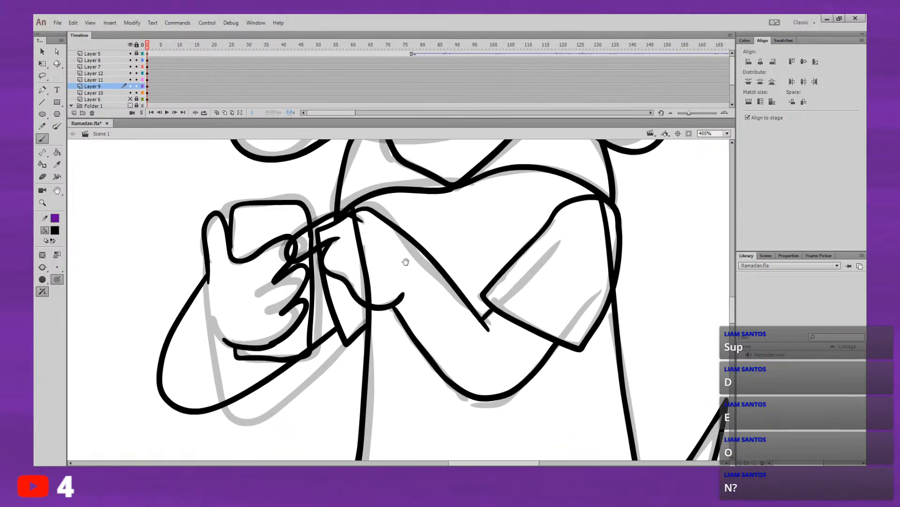
mouse_move(419, 312)
mouse_down()
mouse_move(418, 336)
mouse_move(420, 318)
mouse_up()
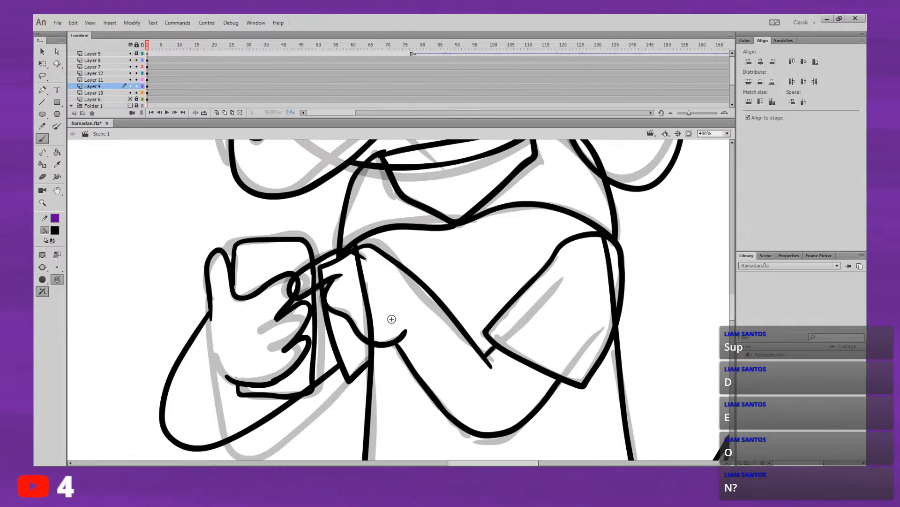
Step: Hide Layer 11 and ink the phone arm's upper line from the sleeve edge behind the hand to the thumb's base
click(131, 80)
drag(315, 291, 322, 288)
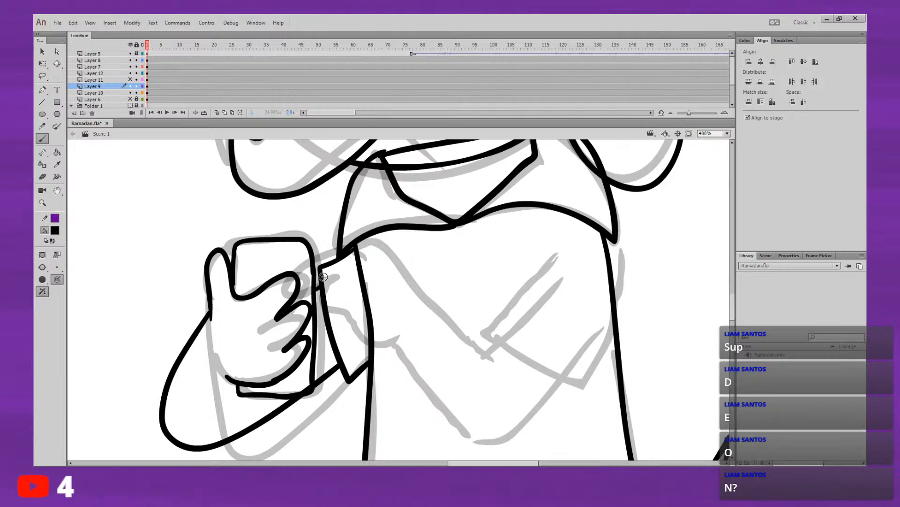
drag(432, 286, 448, 239)
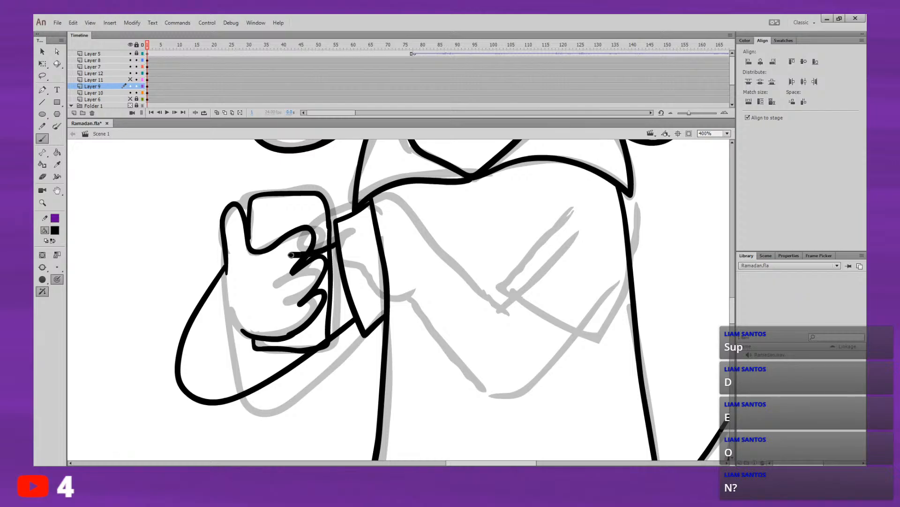
drag(291, 255, 222, 262)
Step: Ink a short diagonal elbow crease on Layer 9, running from behind the lower hand down into the arm
click(114, 87)
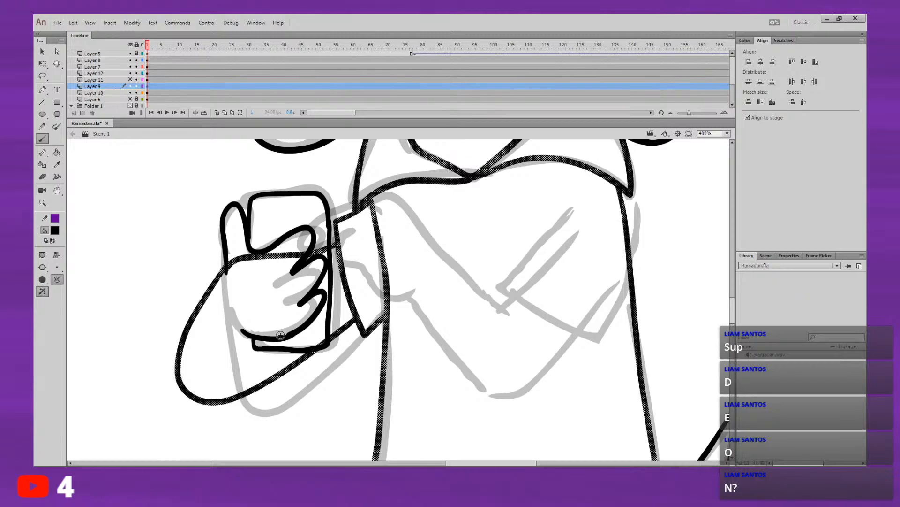
drag(277, 338, 253, 374)
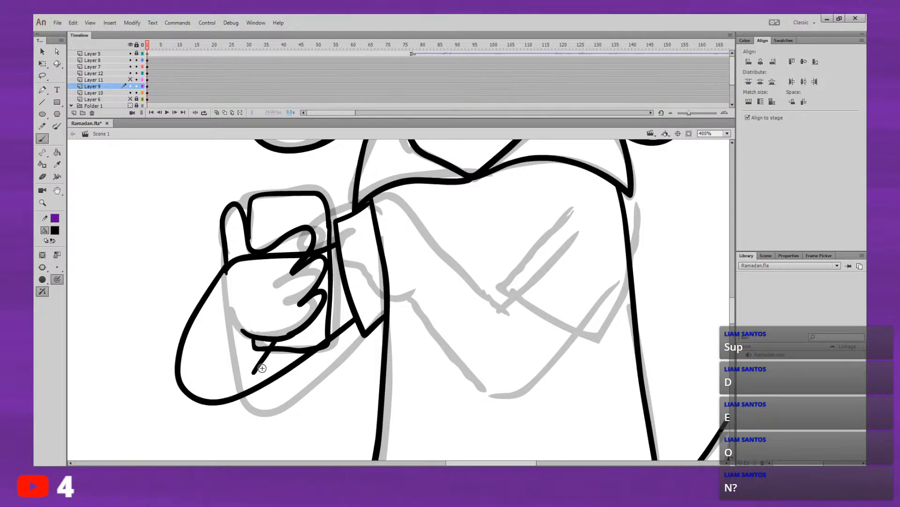
key(ctrl+z)
key(ctrl+y)
key(ctrl+z)
key(ctrl+y)
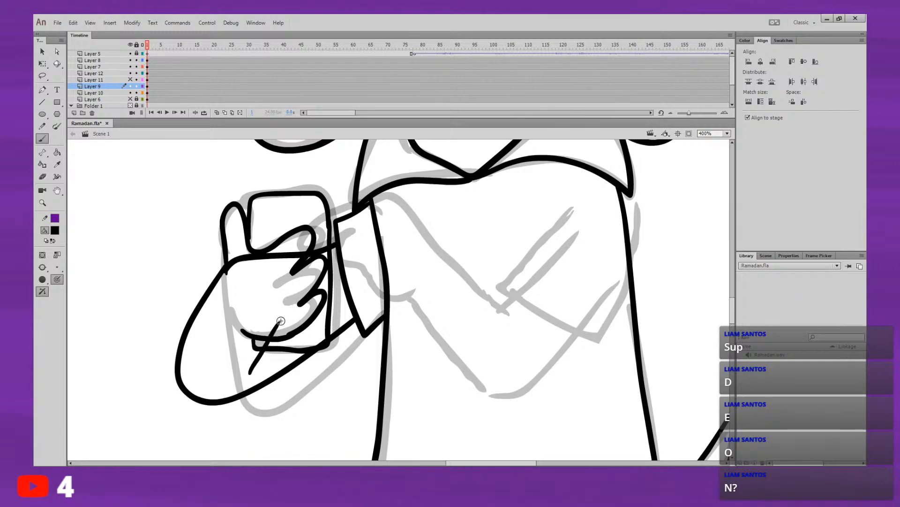
key(ctrl+z)
drag(251, 374, 289, 318)
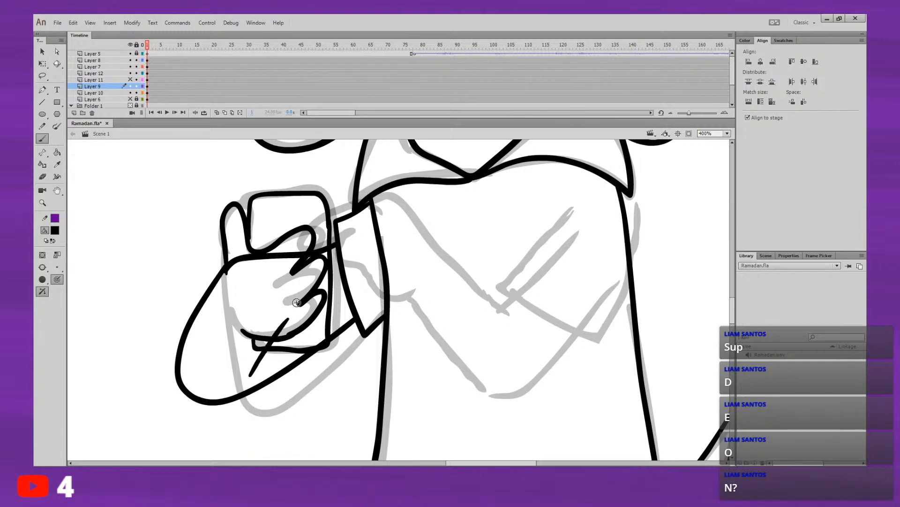
Step: Deselect the Layer 9 artwork and show Layer 11 again to bring back the front arm
click(150, 87)
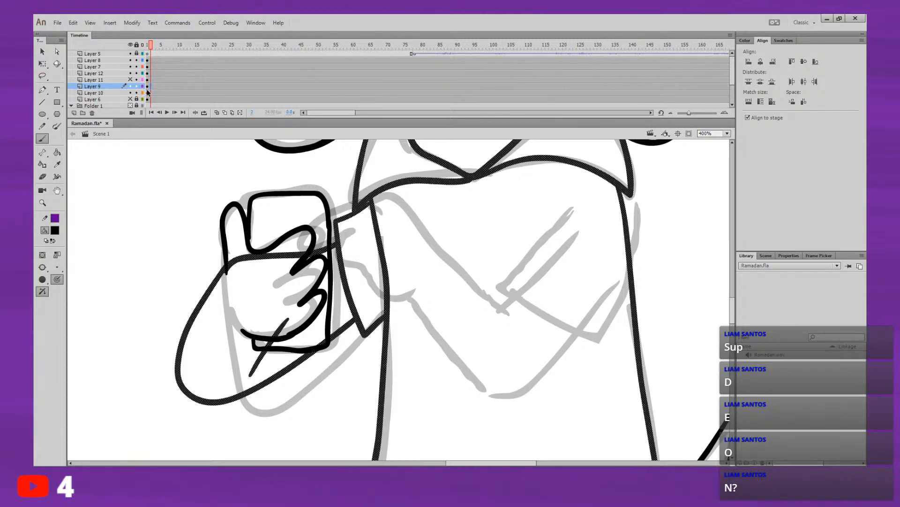
click(42, 52)
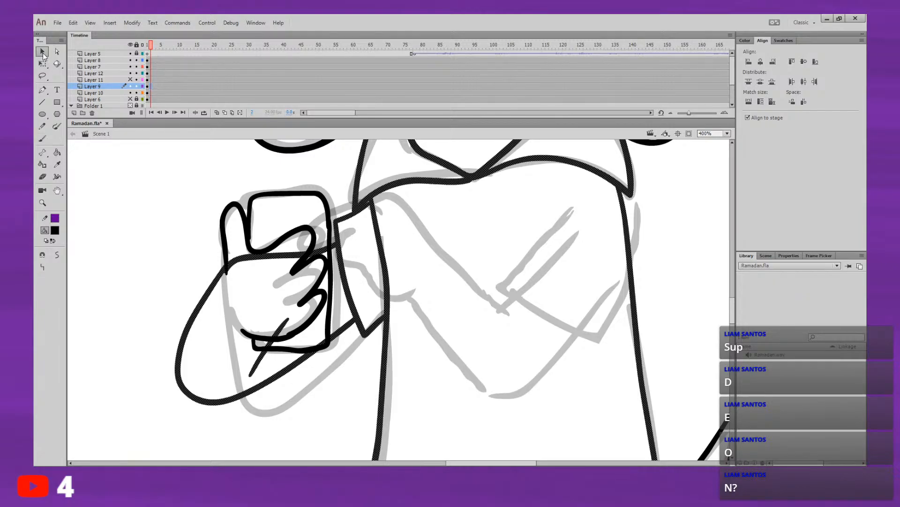
click(164, 229)
scroll(201, 263, right, 2)
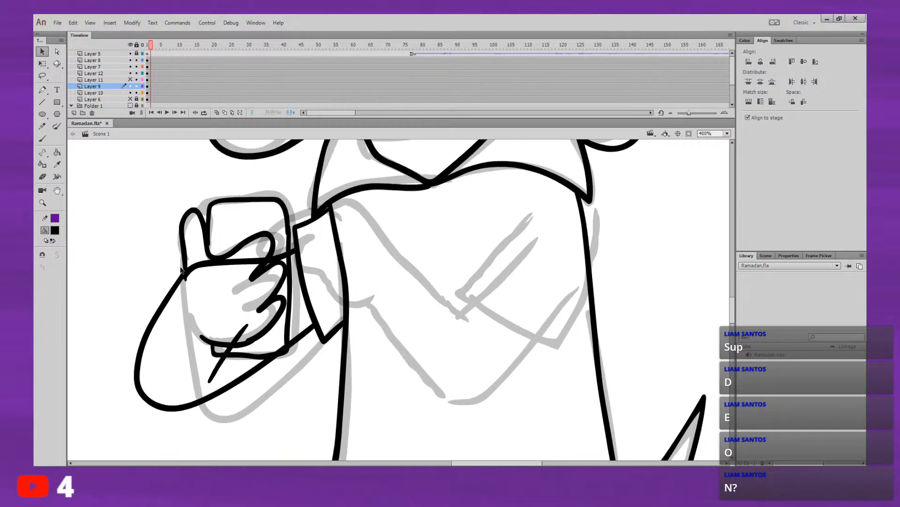
click(129, 80)
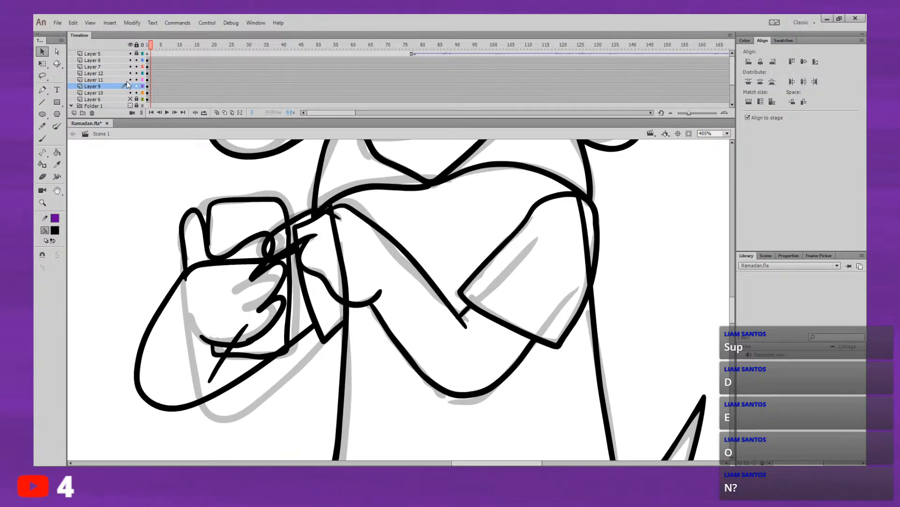
mouse_move(567, 265)
mouse_down()
mouse_move(564, 198)
mouse_move(585, 428)
mouse_move(682, 215)
mouse_move(650, 258)
mouse_up()
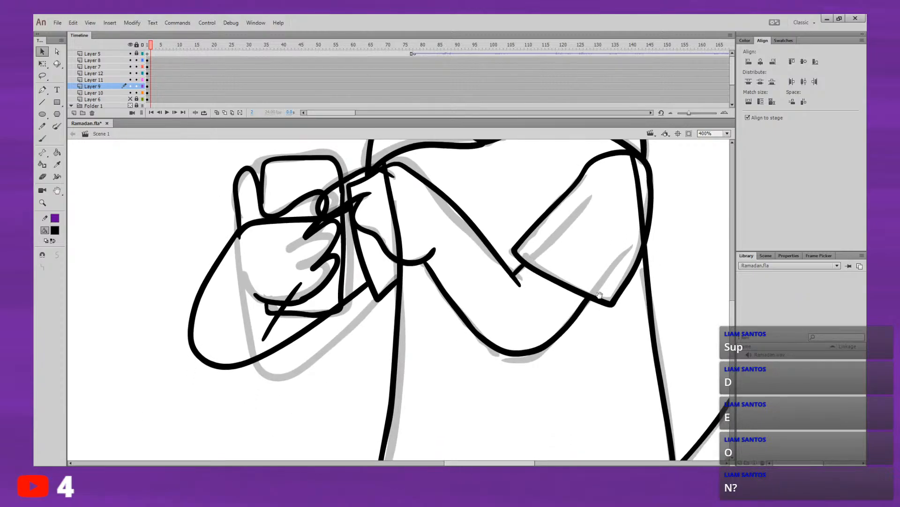
drag(602, 299, 580, 338)
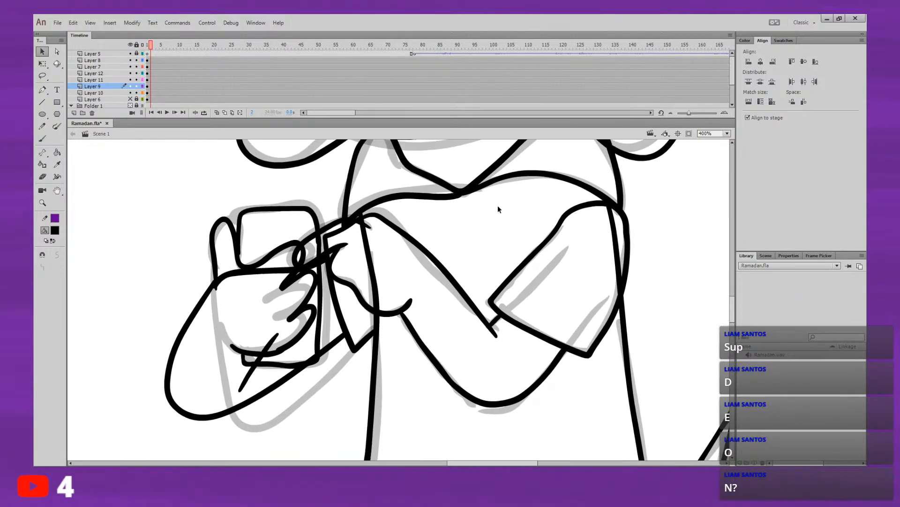
Step: Close the gripping hand's outer edge on Layer 12 with a straight line from the thumb's base to the palm's lower edge, using object snapping
click(99, 79)
click(97, 73)
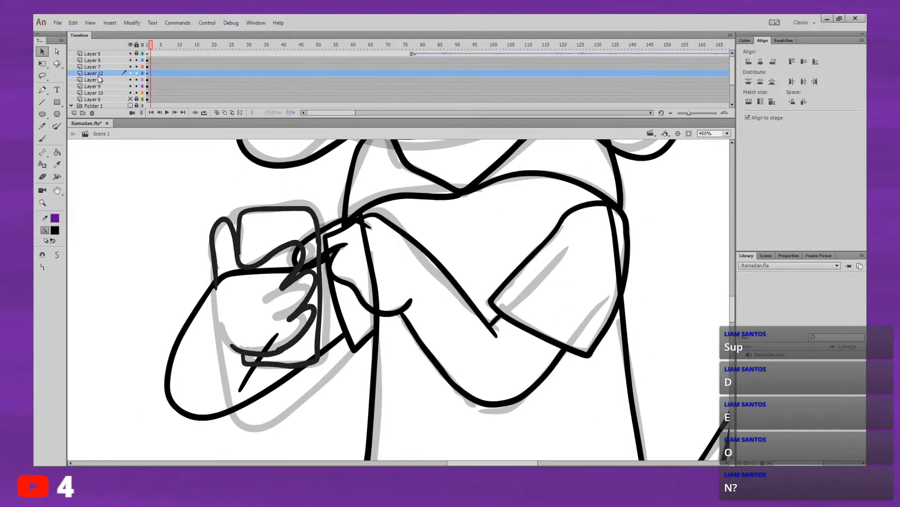
click(42, 105)
drag(216, 288, 230, 345)
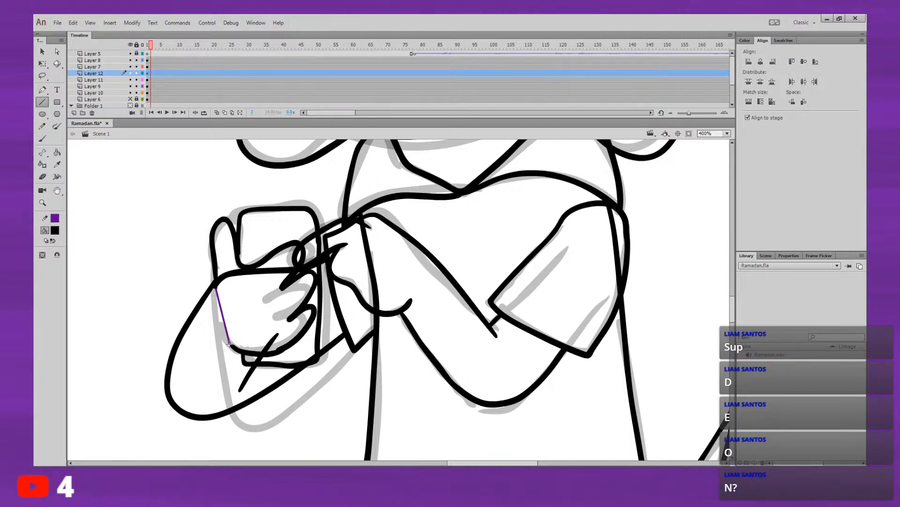
key(ctrl+z)
click(56, 254)
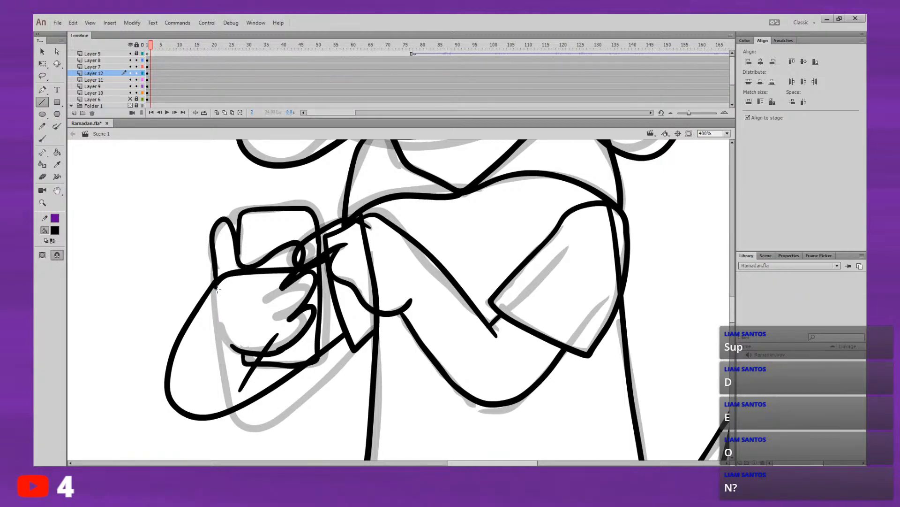
drag(216, 288, 231, 345)
Step: Open comics.fla and step back through its earlier comic scenes to the "Refund" strip in Scene 1
click(58, 23)
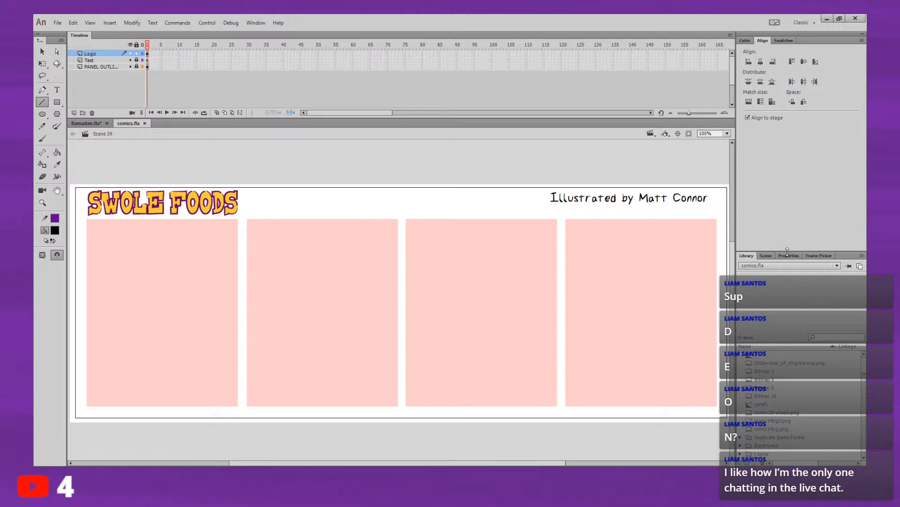
click(768, 257)
click(765, 355)
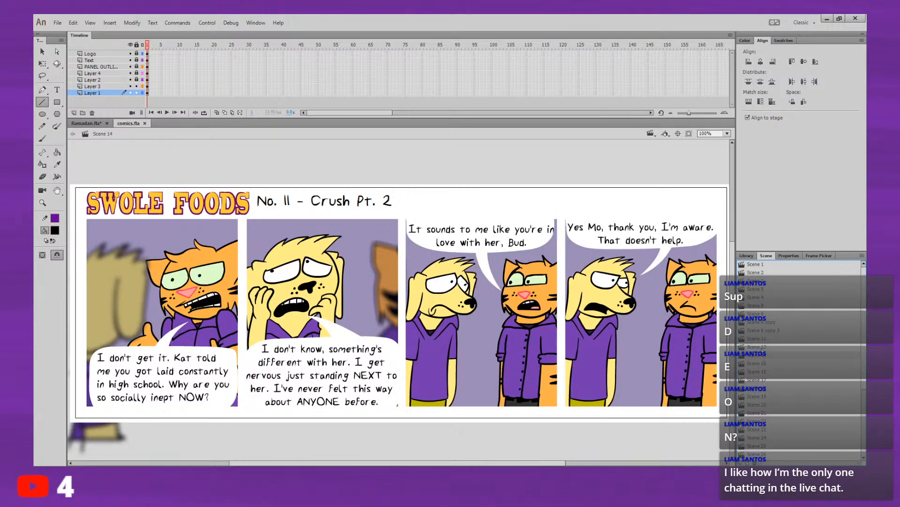
click(761, 347)
click(763, 331)
click(767, 322)
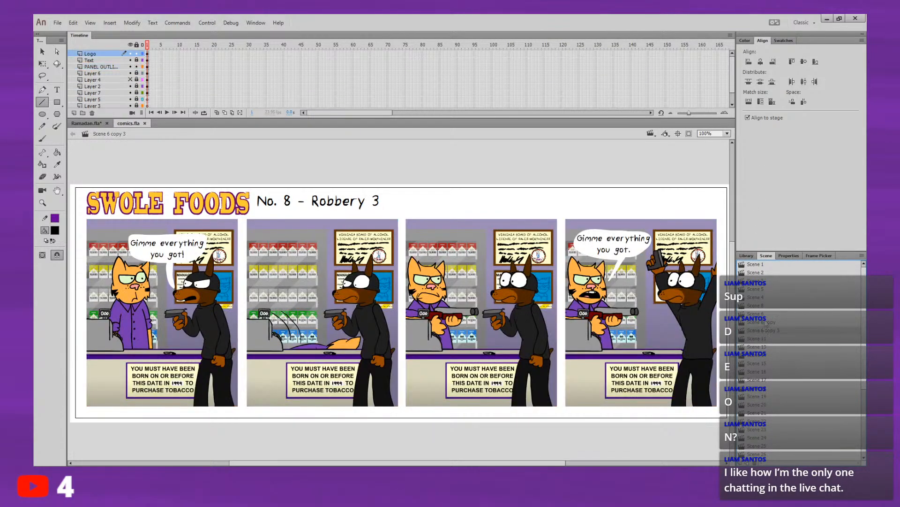
click(764, 314)
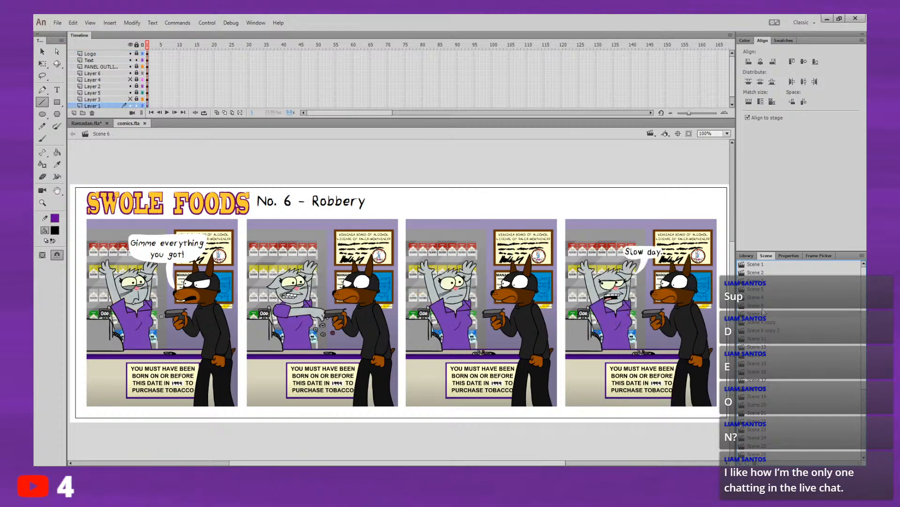
click(765, 306)
click(765, 297)
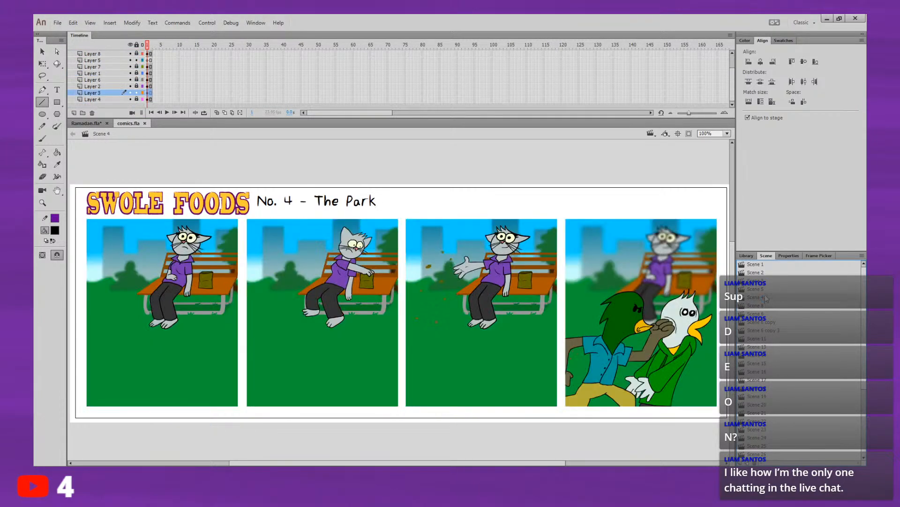
click(766, 290)
click(766, 280)
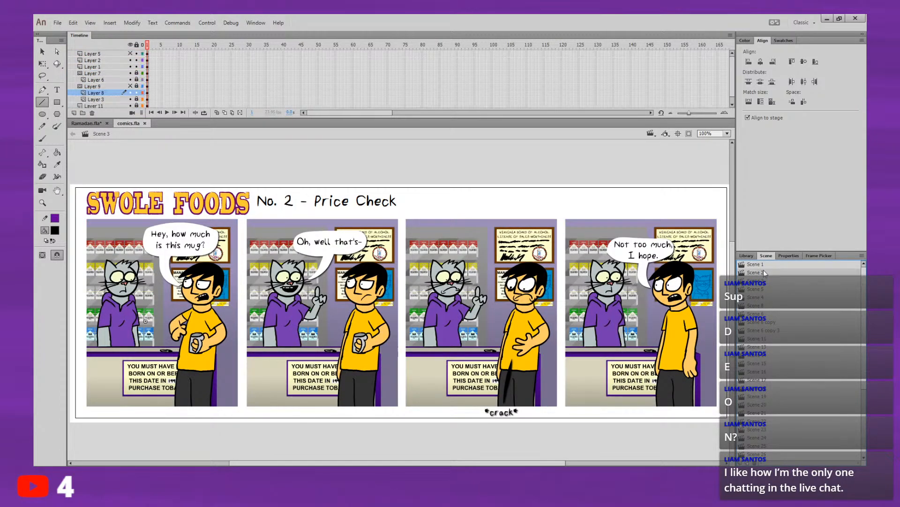
click(767, 272)
click(762, 265)
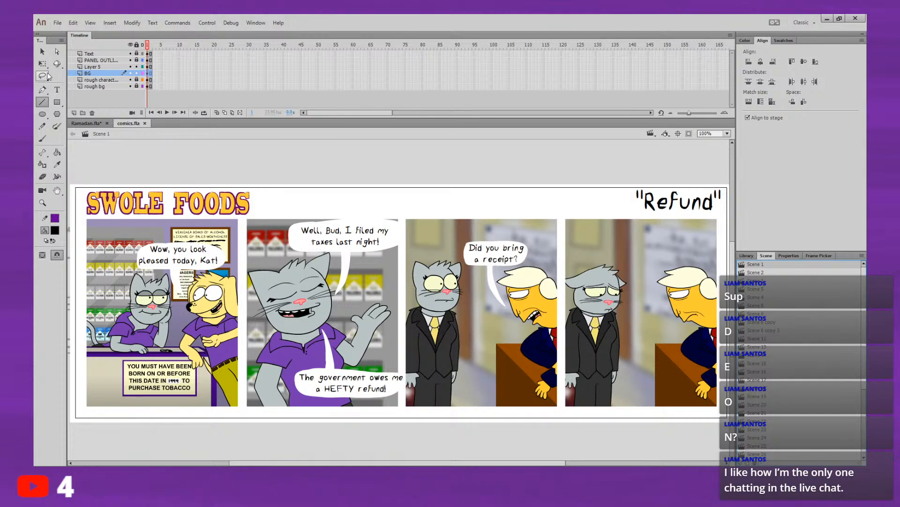
Step: Sample the dog's yellow fur in the first "Refund" panel and fill the phone-gripping hand in Ramadan.fla with it
click(57, 164)
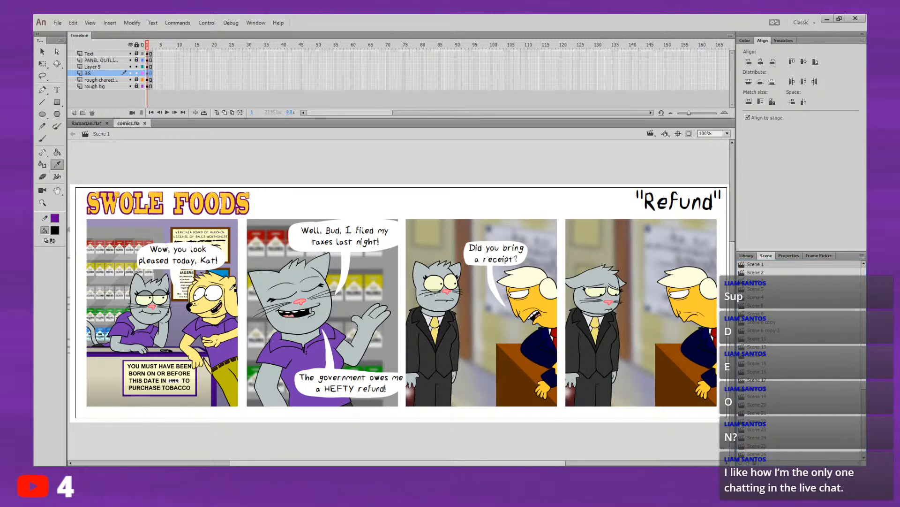
click(233, 291)
click(91, 124)
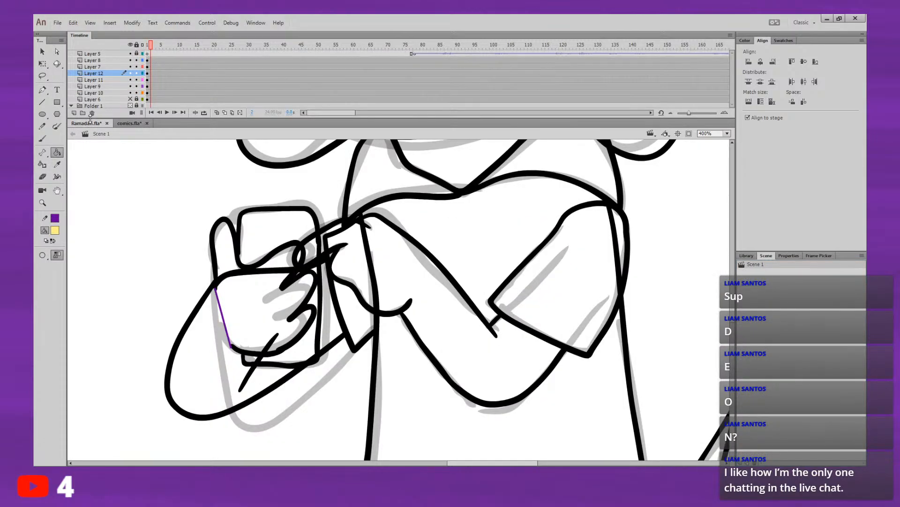
click(244, 302)
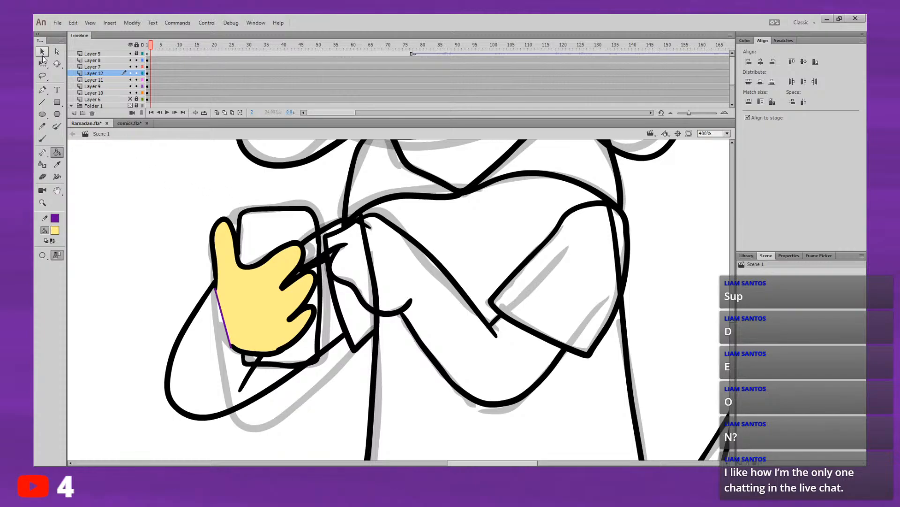
Step: Delete the purple closing line along the gripping hand's outer edge, keeping the yellow fill
click(42, 53)
drag(129, 173, 323, 409)
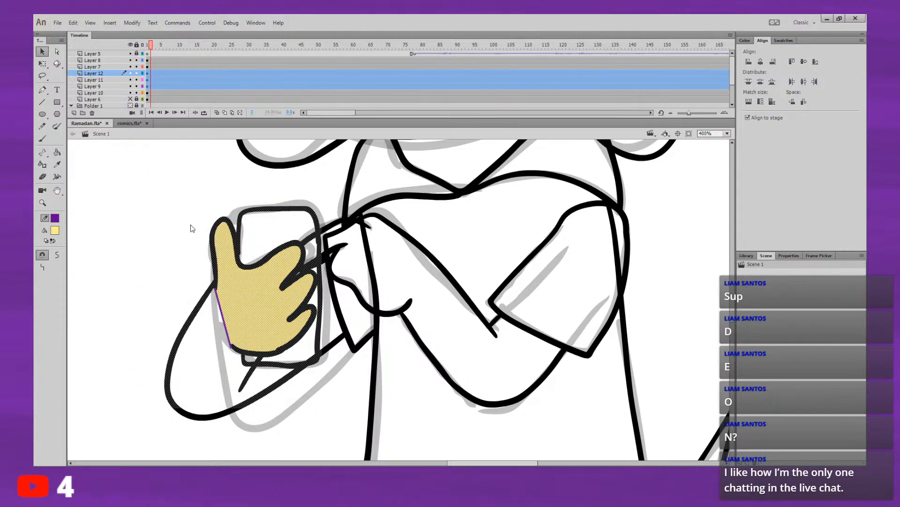
click(191, 181)
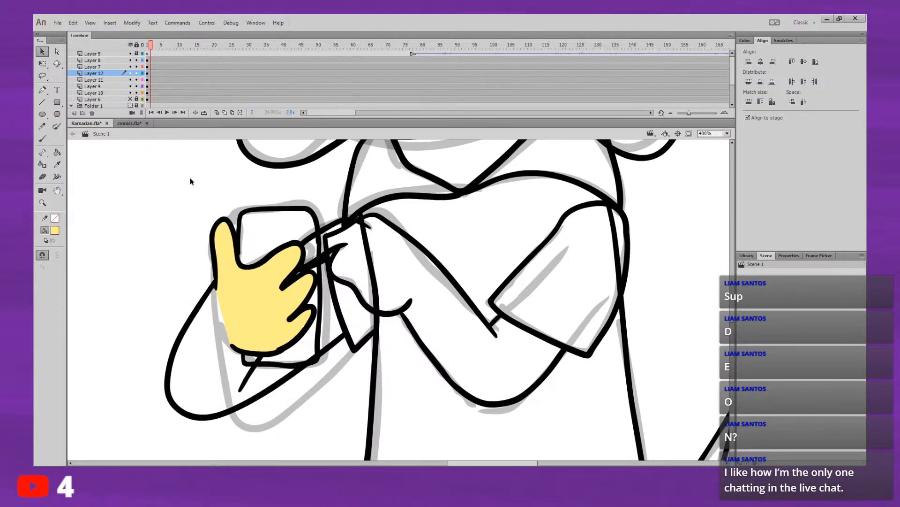
Step: Fill the phone arm behind the hand with the same yellow and make Layer 11 the active layer
key(k)
click(203, 372)
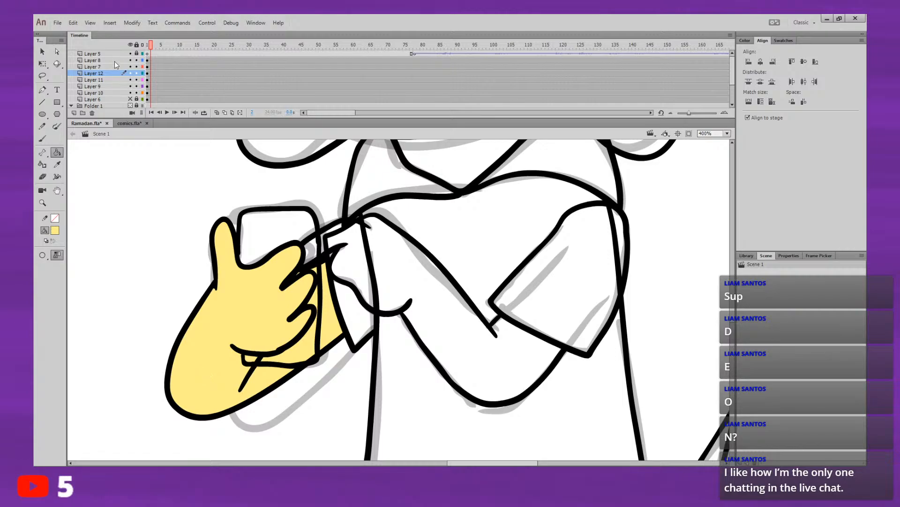
click(100, 73)
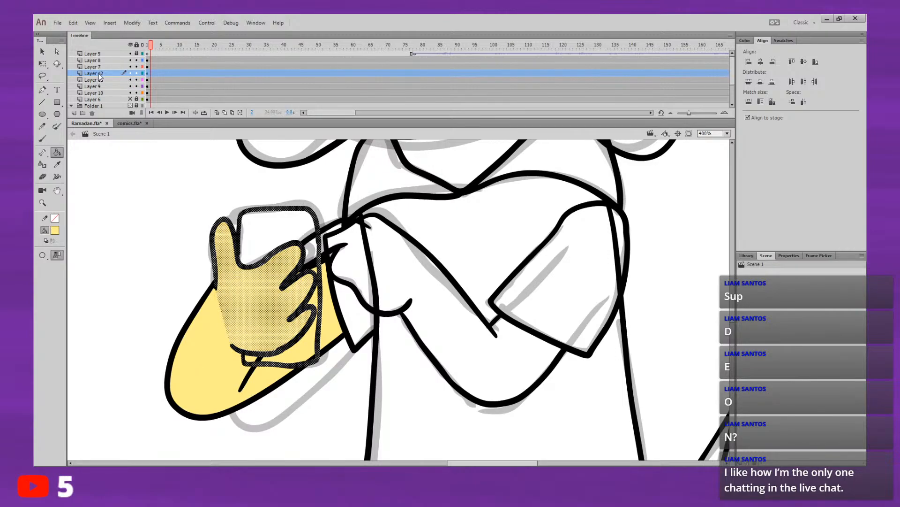
click(100, 80)
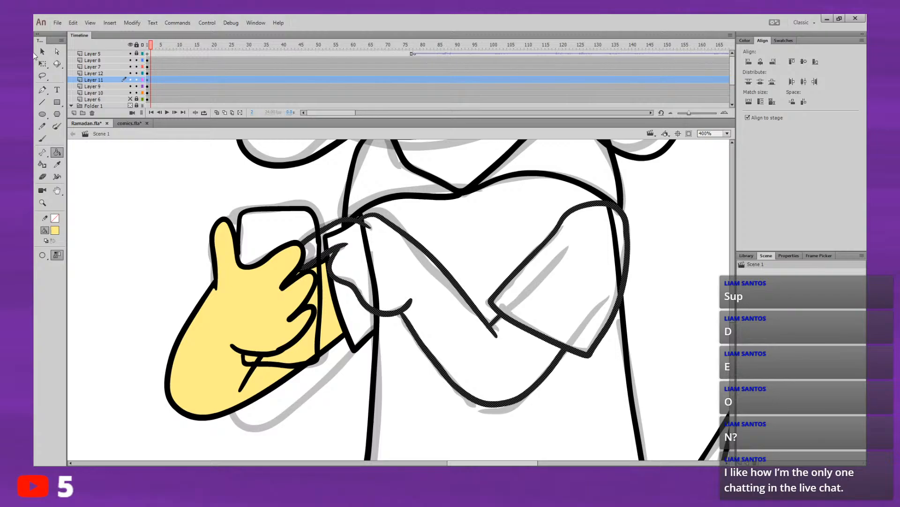
click(43, 52)
click(105, 184)
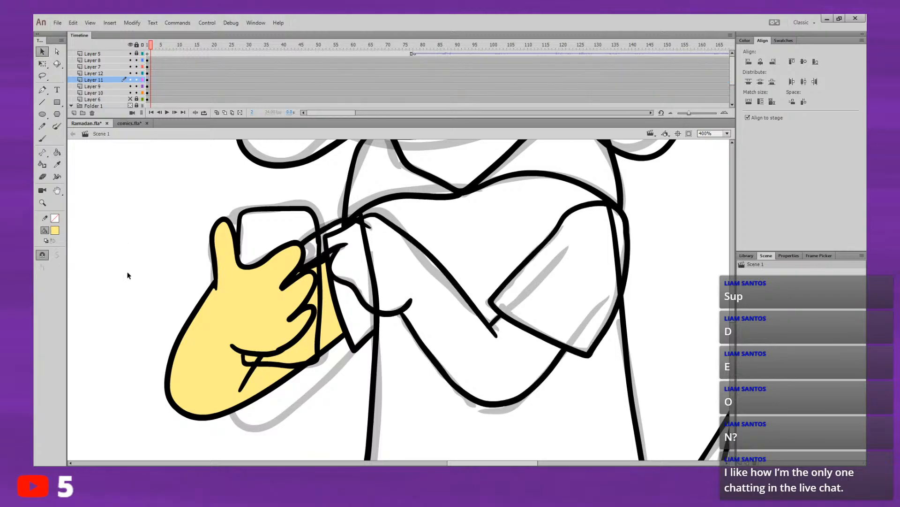
Step: Select the front arm's artwork on Layer 11 to check which lines belong to it
click(149, 80)
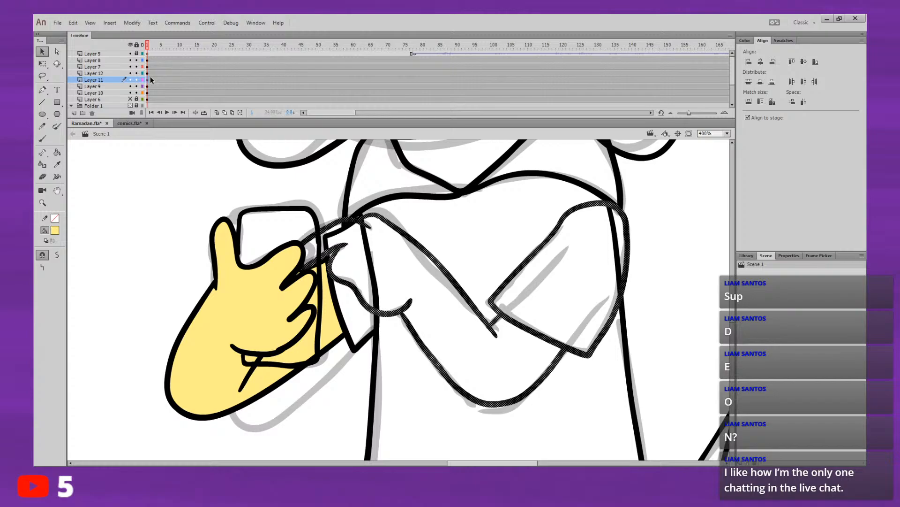
click(88, 159)
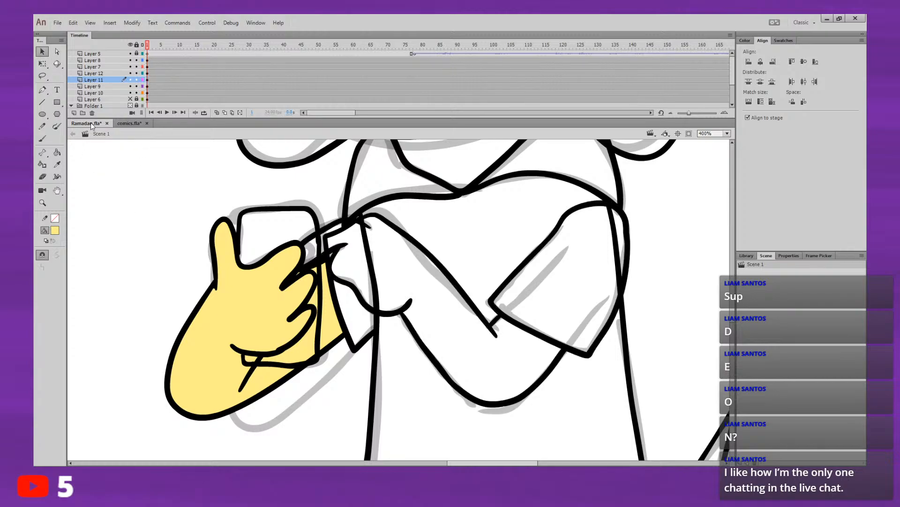
click(59, 151)
drag(463, 269, 459, 278)
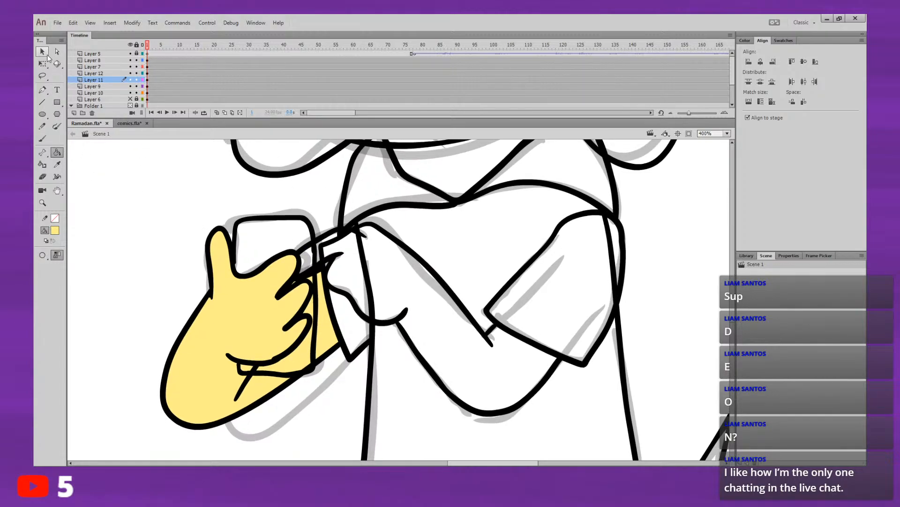
click(43, 52)
click(104, 80)
scroll(356, 235, down, 1)
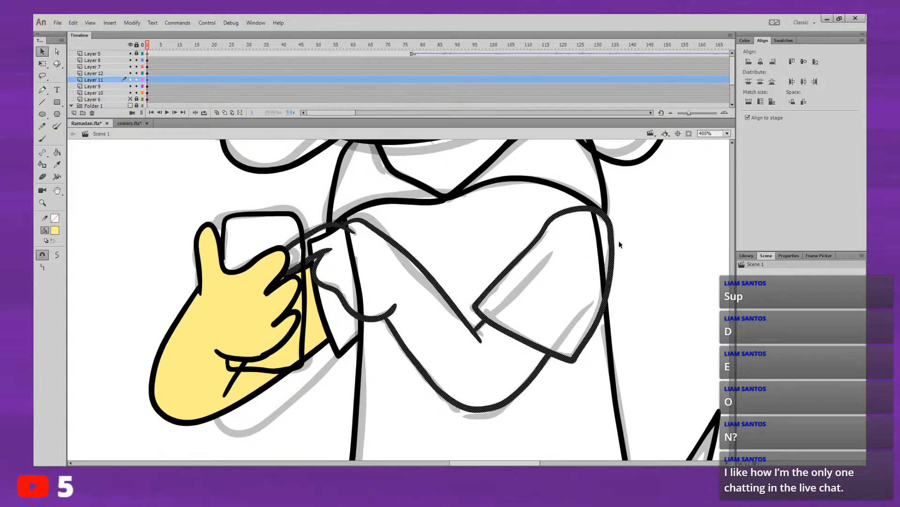
Step: Set up the Brush tool with a black fill colour, keeping the selected front arm lines black
click(43, 139)
click(56, 230)
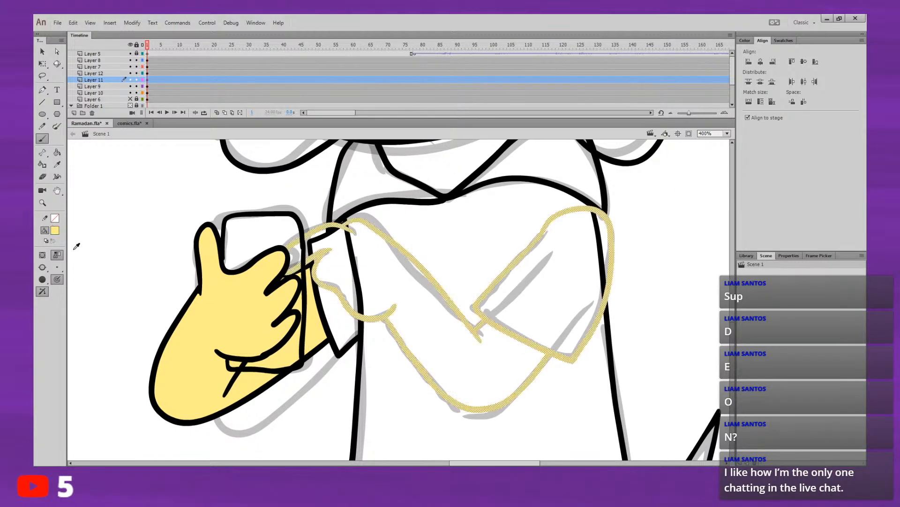
click(82, 235)
drag(610, 311, 549, 327)
Step: Deselect the Layer 11 artwork and examine the dog's arms and shirt up close and the whole stage at fit size
key(ctrl+2)
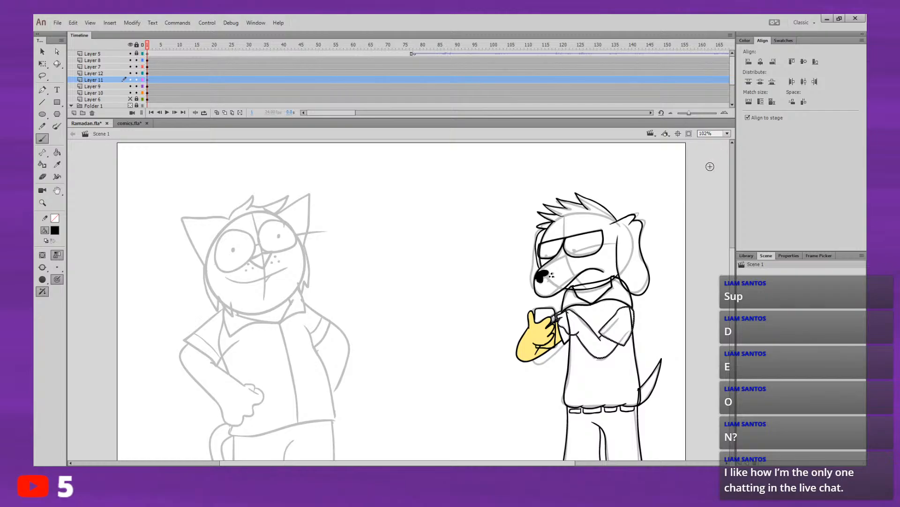
key(ctrl+4)
drag(705, 199, 597, 297)
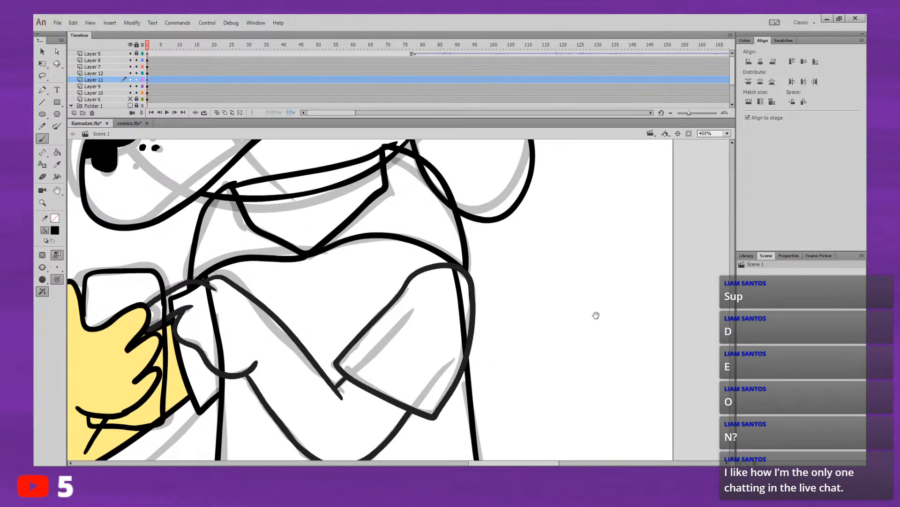
drag(595, 306, 592, 271)
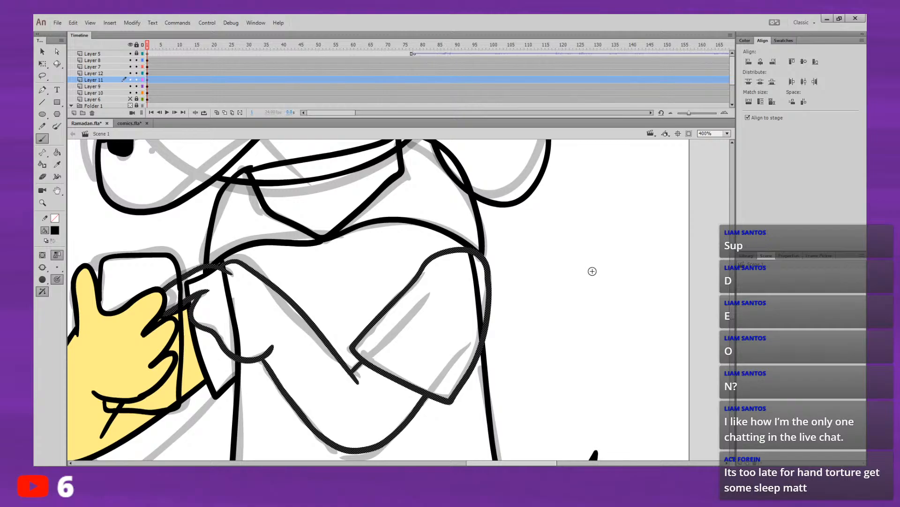
key(v)
drag(547, 238, 586, 284)
drag(581, 349, 637, 346)
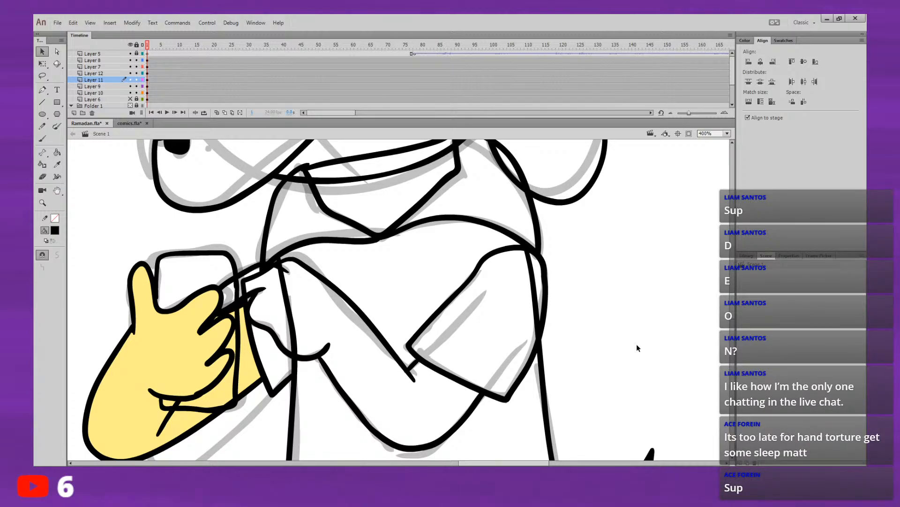
drag(586, 272, 662, 63)
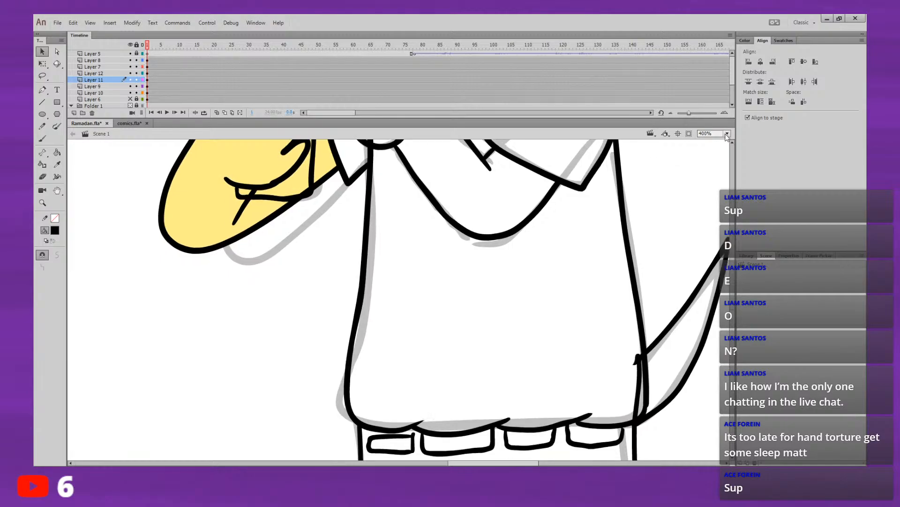
click(727, 134)
click(724, 157)
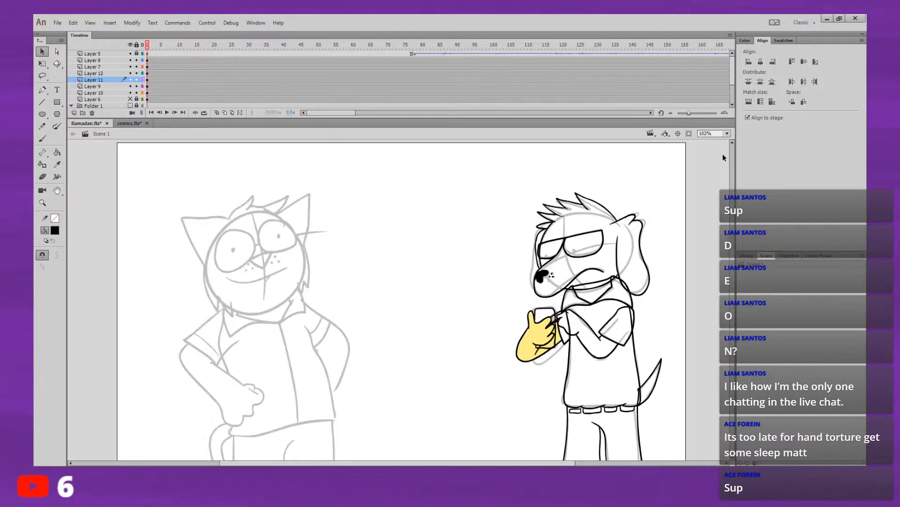
click(146, 80)
drag(90, 194, 169, 273)
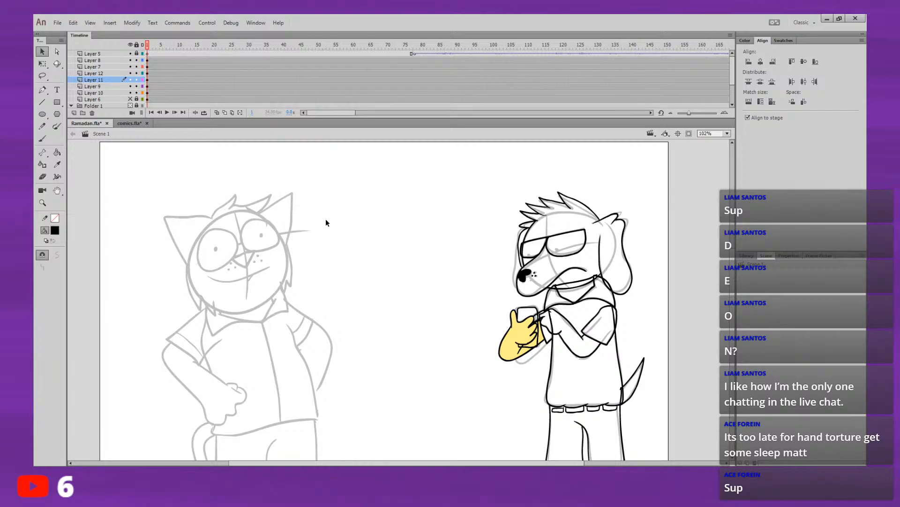
Step: Check which artwork sits on Layers 11, 12, 7 and 8, and add a new layer directly above Layer 8
click(148, 80)
mouse_move(654, 269)
mouse_down()
mouse_move(656, 240)
mouse_move(623, 262)
mouse_up()
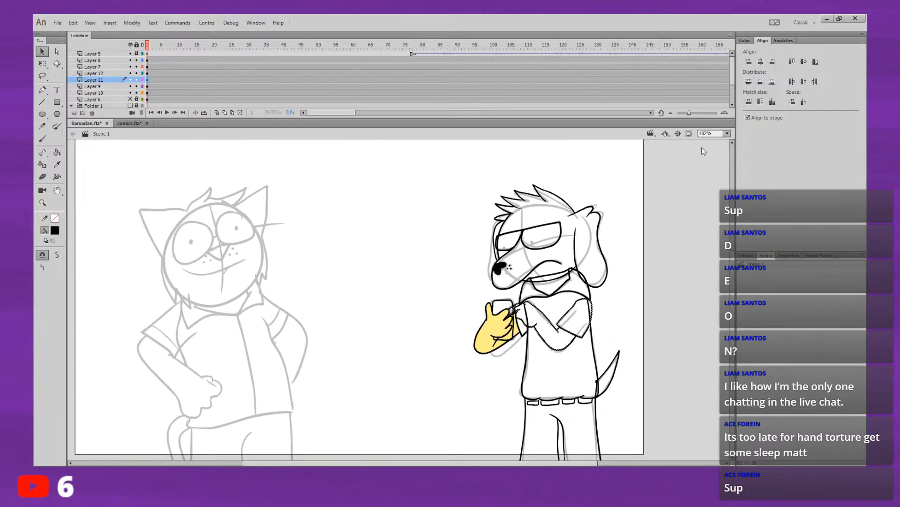
click(149, 73)
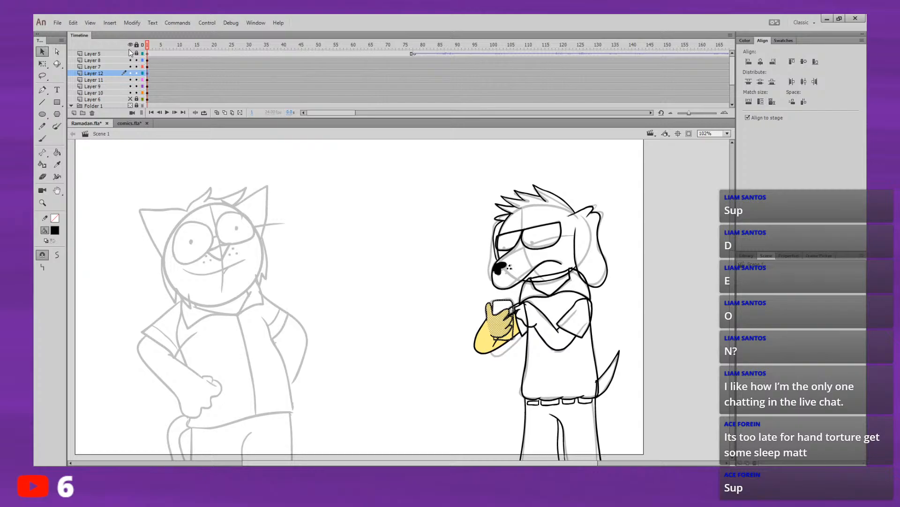
click(108, 67)
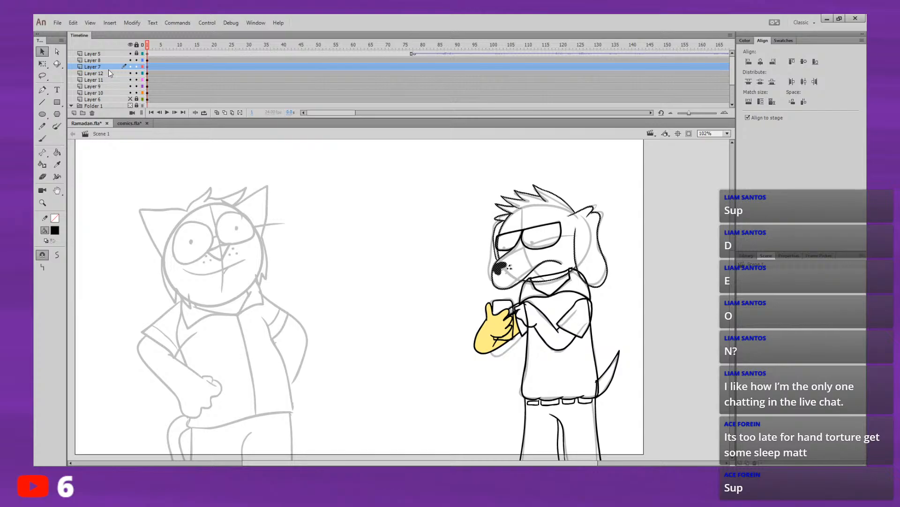
click(96, 60)
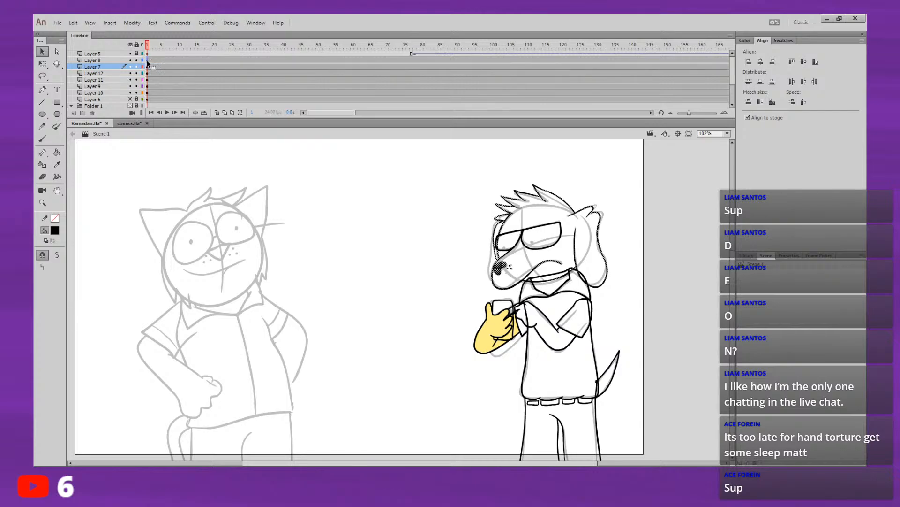
click(74, 113)
Step: Set up the Brush tool with a larger brush size for painting black pupils inside the dog's eyes
click(42, 138)
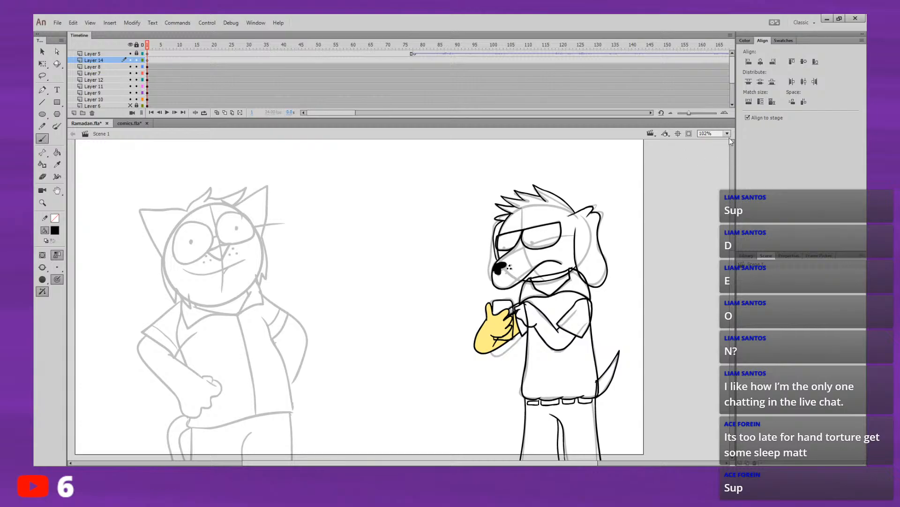
click(726, 197)
drag(509, 280, 361, 341)
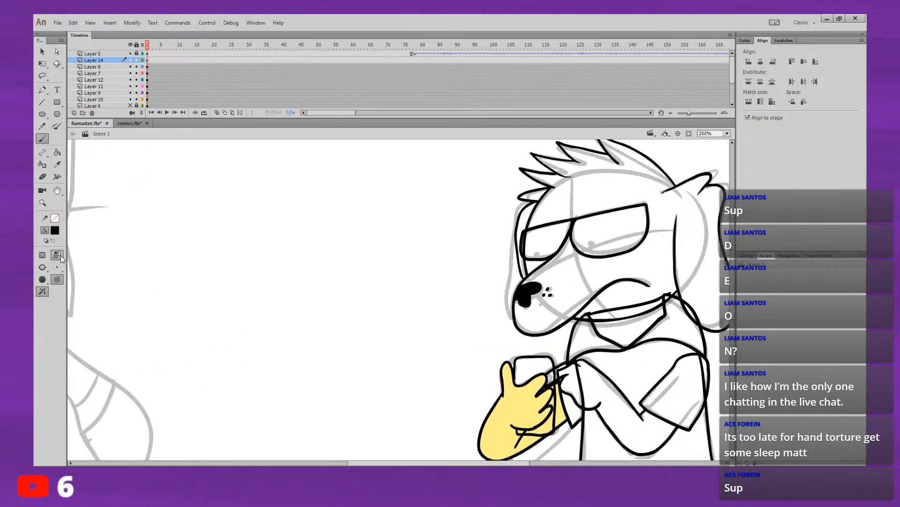
click(59, 254)
click(57, 267)
click(67, 279)
click(58, 267)
click(67, 282)
drag(475, 275, 395, 295)
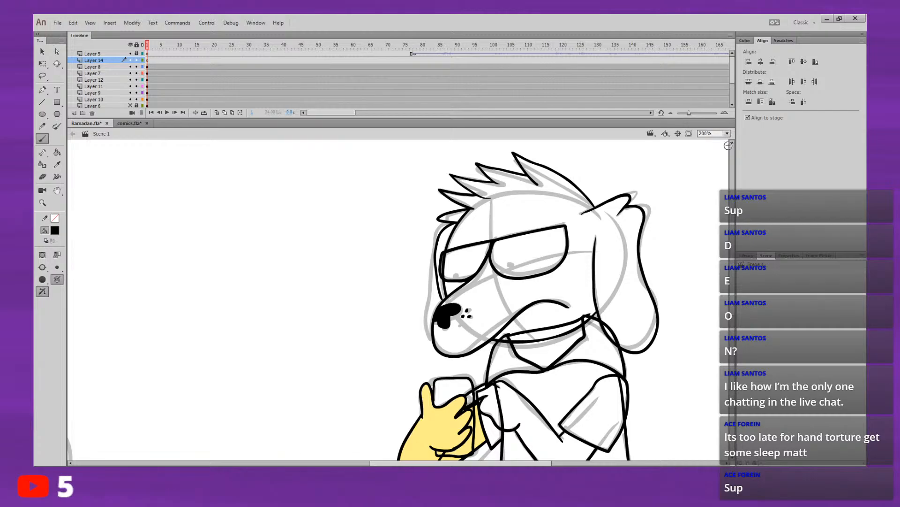
click(726, 209)
drag(535, 318, 447, 357)
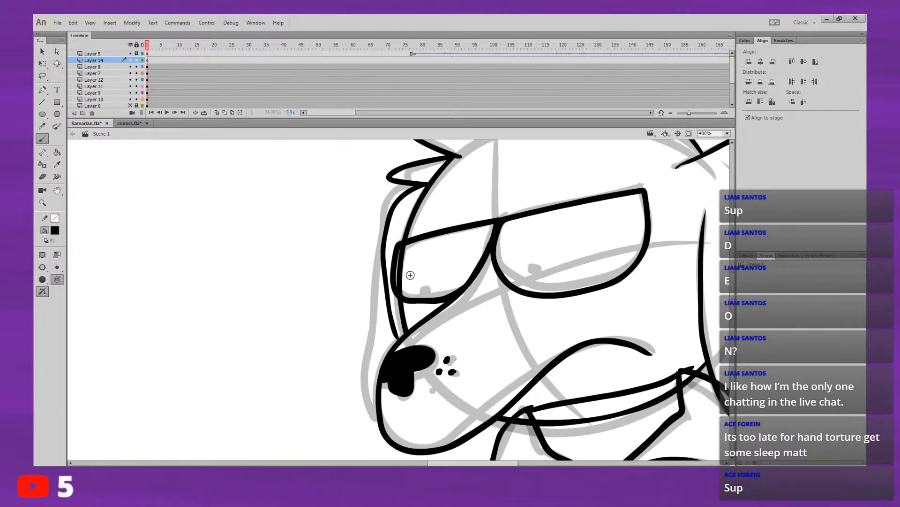
click(417, 287)
drag(417, 287, 418, 288)
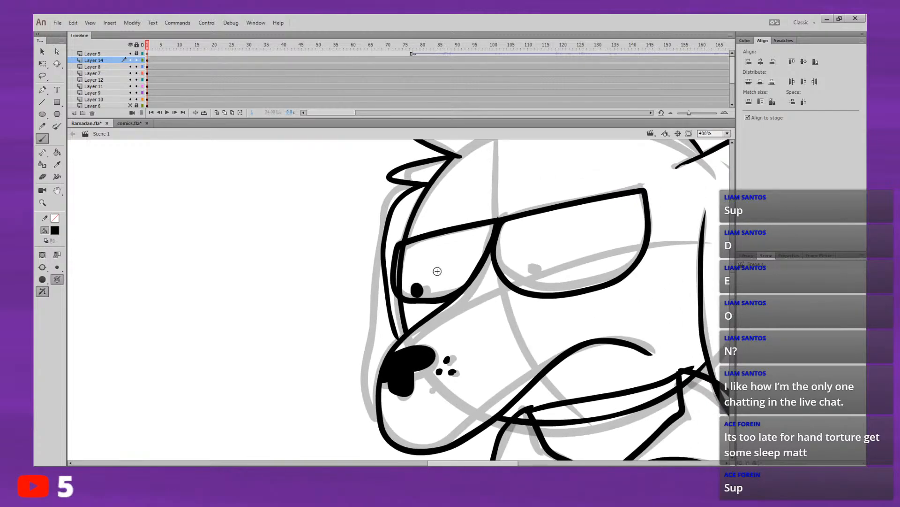
key(ctrl+z)
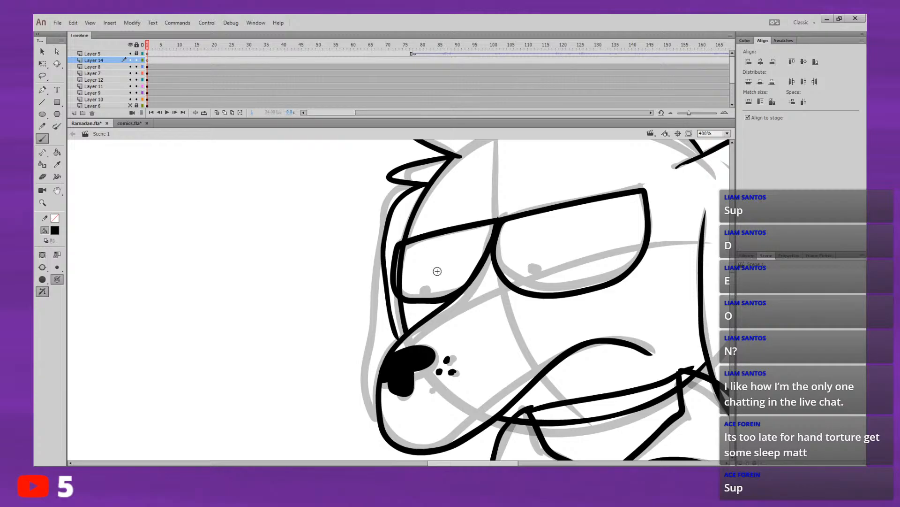
Step: Paint a black pupil dot at the lower edge of each of the dog's eyes on Layer 14
drag(419, 289, 420, 293)
drag(527, 283, 529, 285)
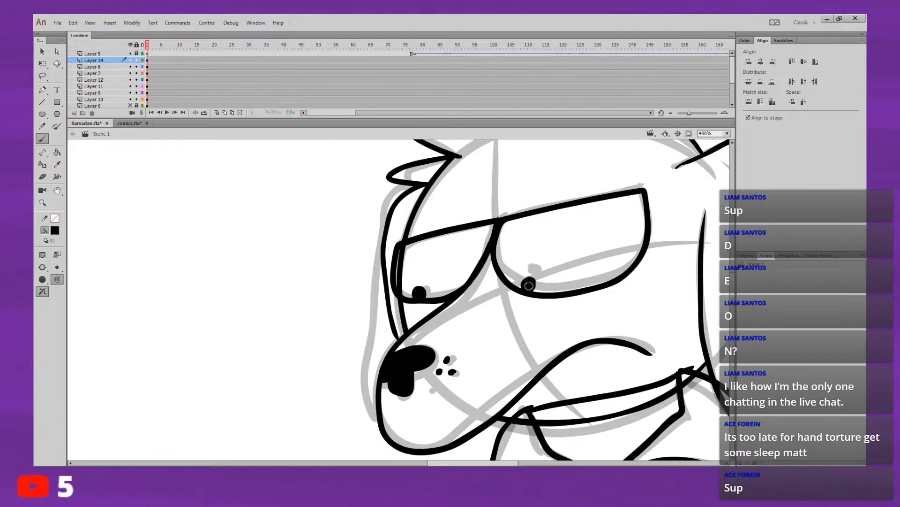
drag(657, 286, 522, 207)
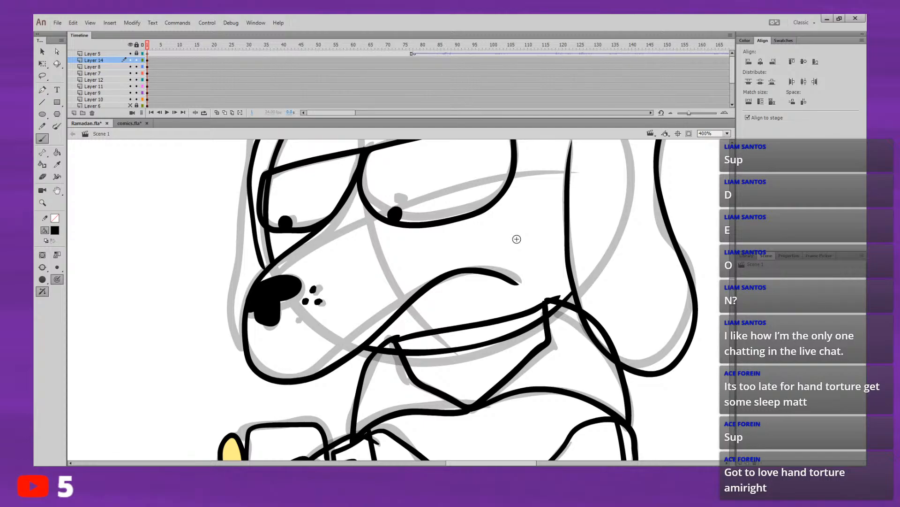
drag(501, 237, 441, 280)
click(727, 134)
click(725, 157)
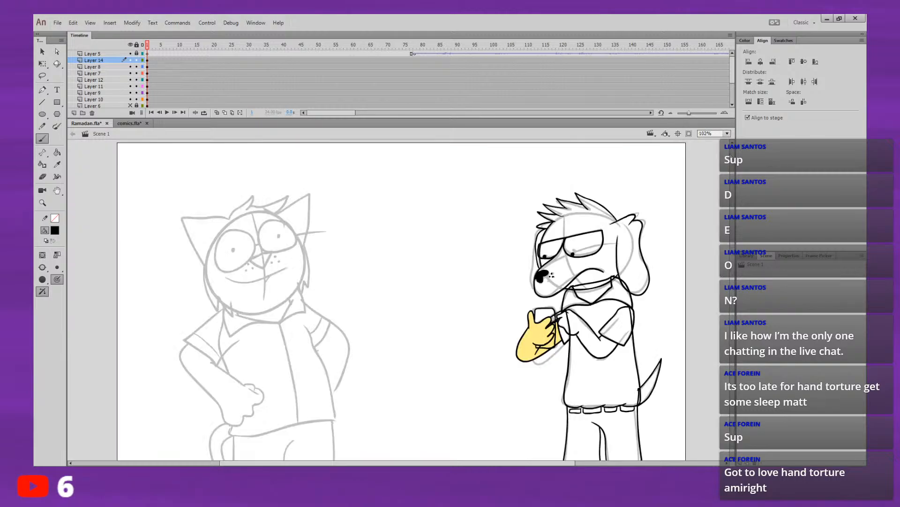
Step: Lock Layer 14 and Layer 8, and make Layer 7 the active layer with nothing selected
click(147, 67)
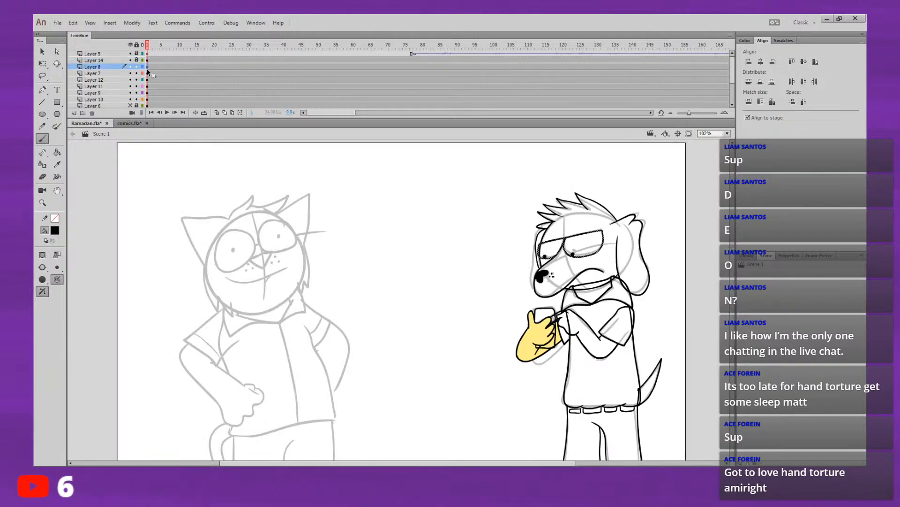
click(146, 73)
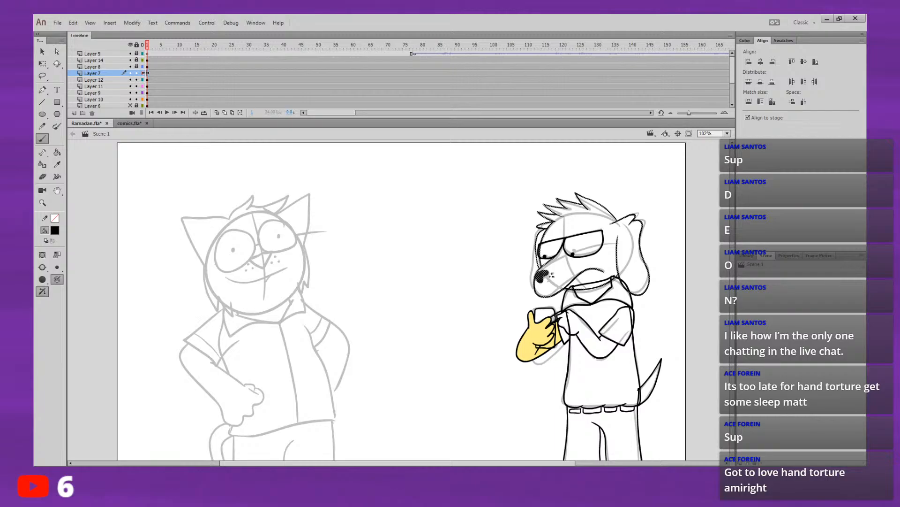
click(42, 52)
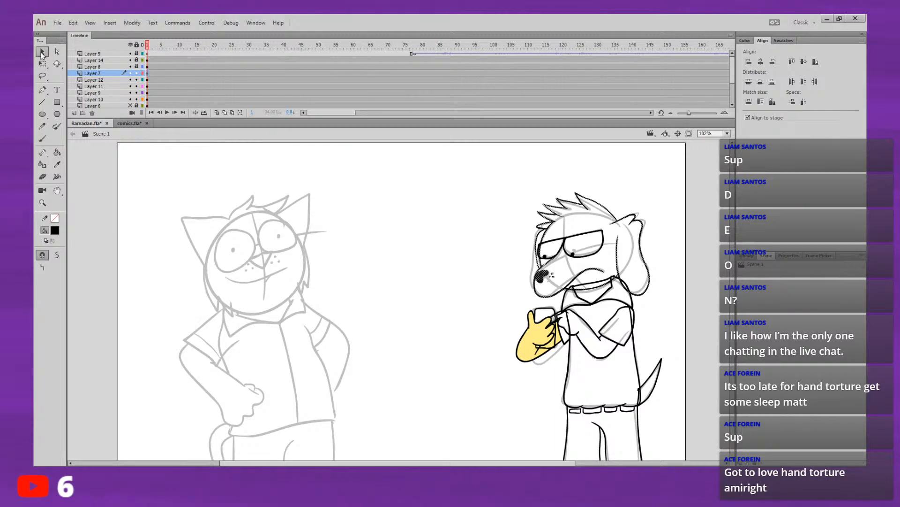
click(373, 245)
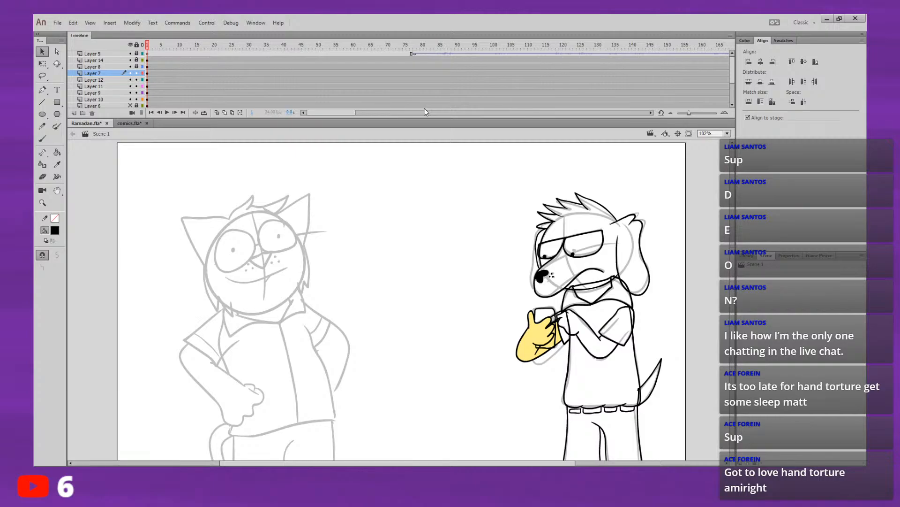
Step: Sample the hand's yellow and fill the dog's head, hair and ears with it on Layer 7
click(57, 152)
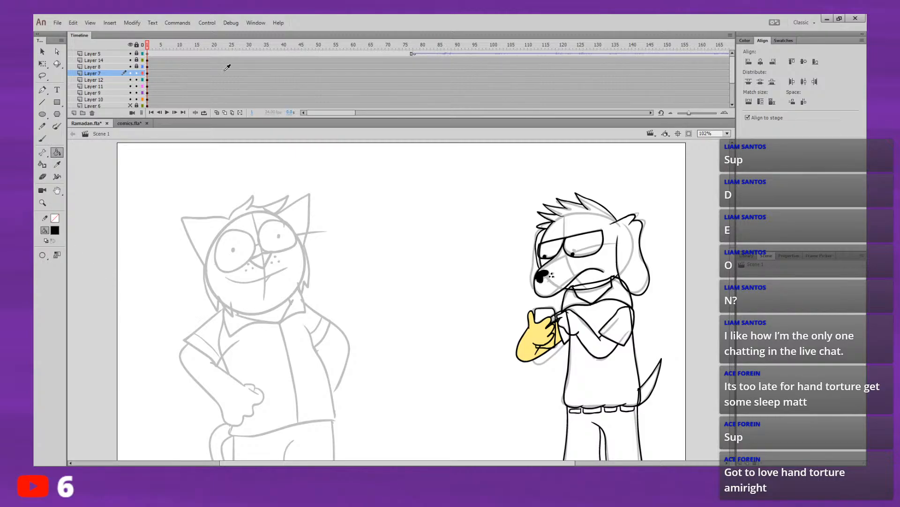
alt+click(538, 330)
click(605, 262)
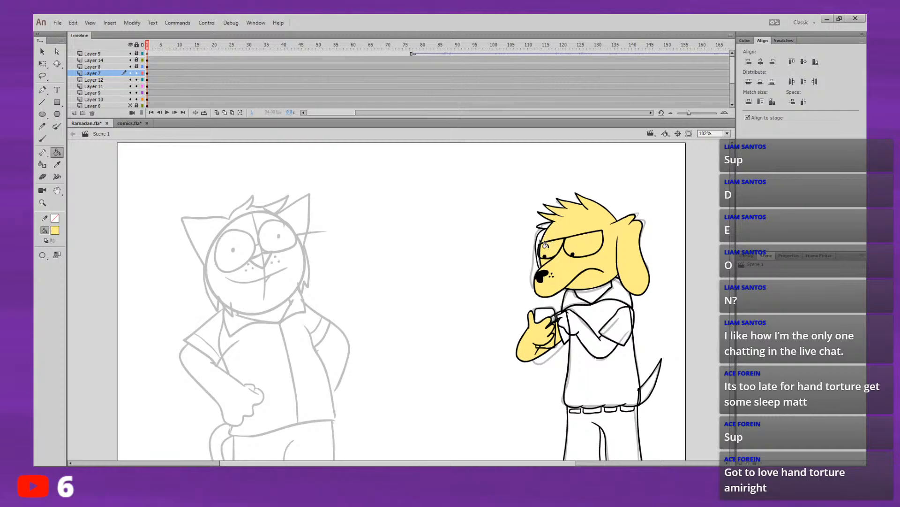
drag(626, 247, 606, 239)
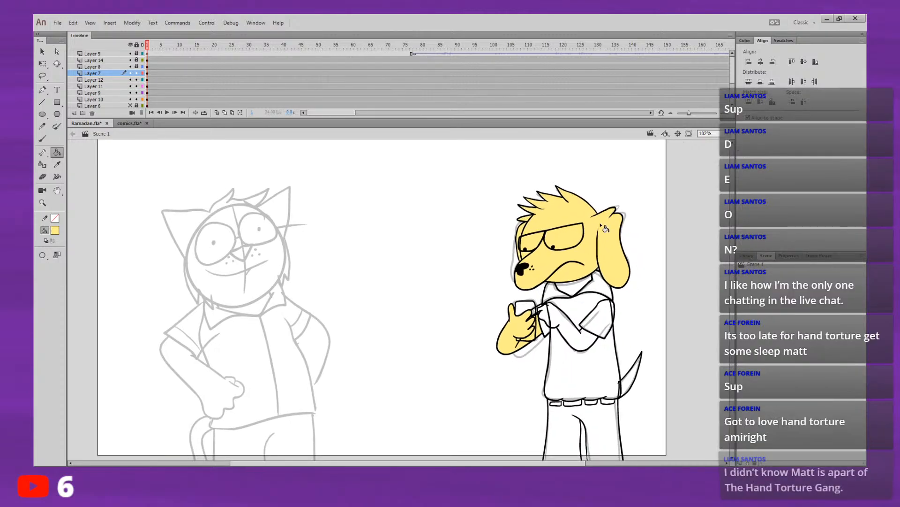
Step: Make Layer 12, which holds the phone and hand, the active layer and deselect its artwork
click(117, 69)
click(114, 80)
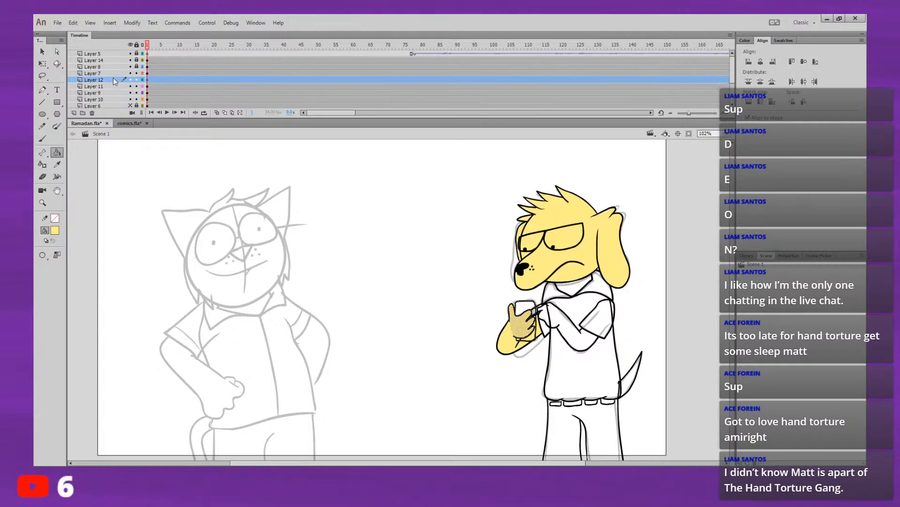
key(v)
click(136, 221)
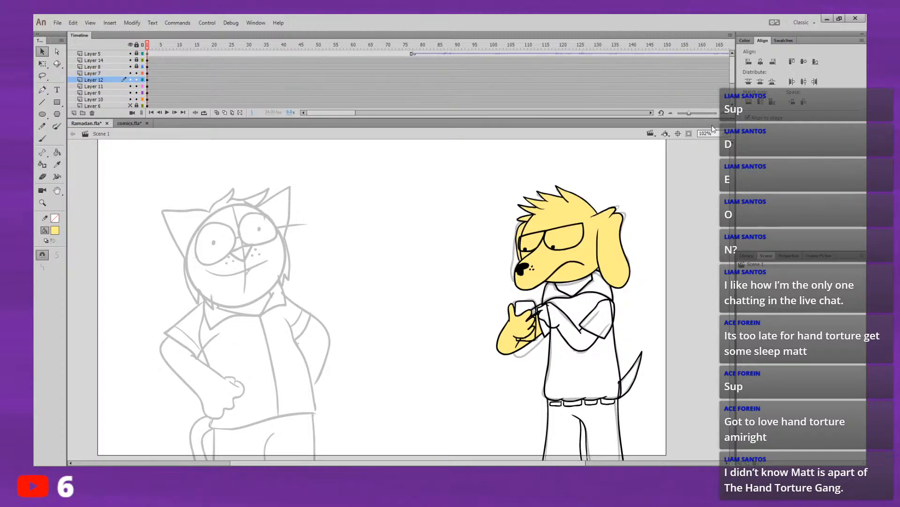
Step: Draw a small purple pencil circle in the phone's upper corner beside the thumb and fill it dark grey as a camera lens
key(ctrl+=)
drag(613, 263, 429, 236)
key(ctrl+=)
drag(584, 211, 440, 199)
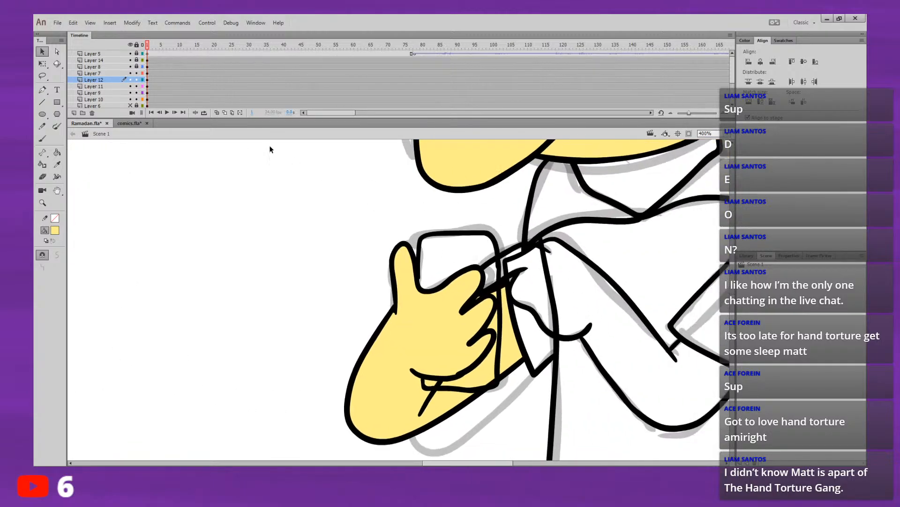
click(45, 127)
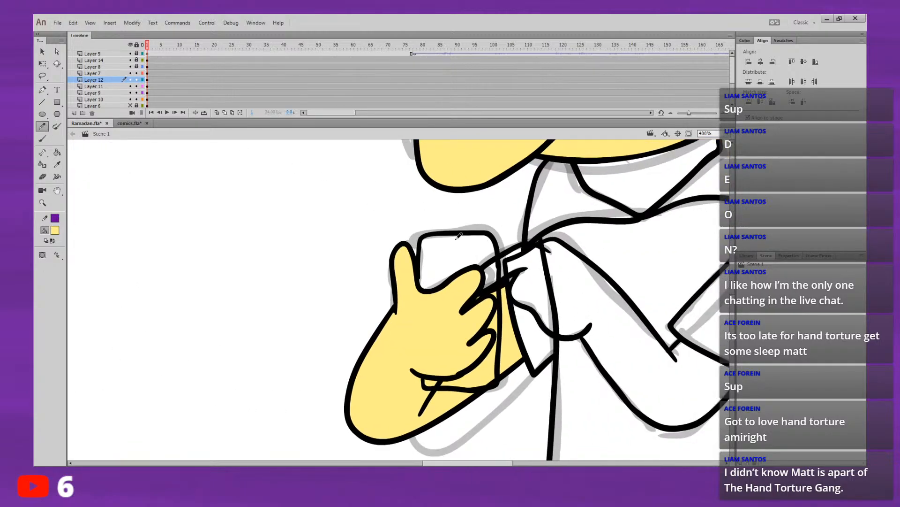
mouse_move(438, 247)
mouse_down()
mouse_move(425, 249)
mouse_move(440, 253)
mouse_move(436, 242)
mouse_up()
click(56, 152)
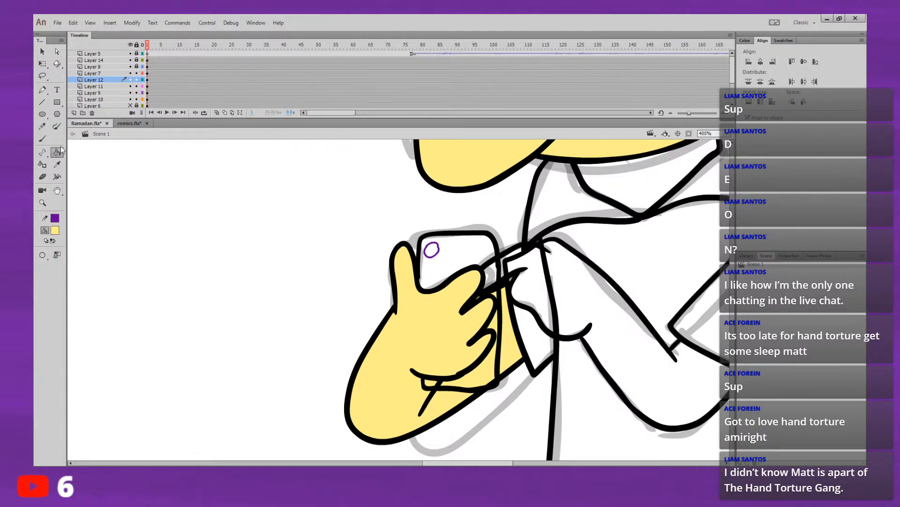
click(90, 261)
click(431, 250)
Step: Draw a second purple circle just below the first lens and fill it with the same dark grey
click(43, 125)
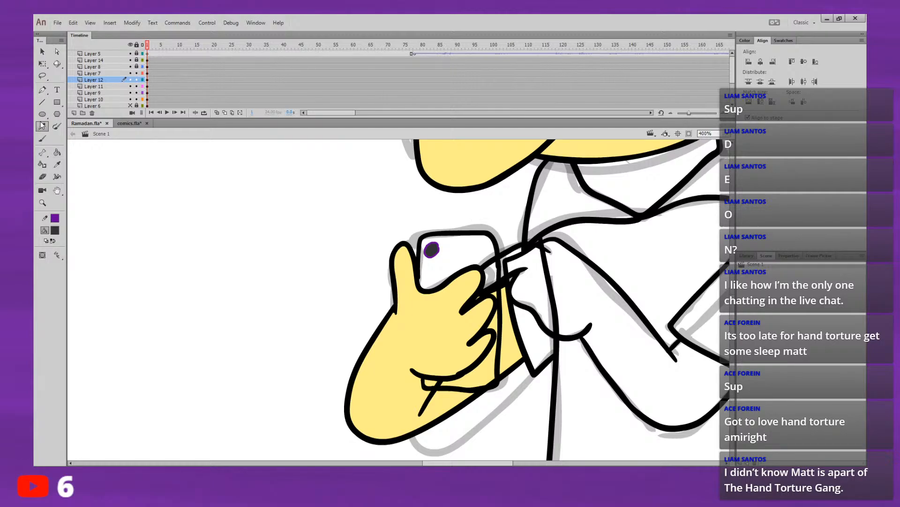
mouse_move(437, 263)
mouse_down()
mouse_move(425, 270)
mouse_move(437, 276)
mouse_move(438, 263)
mouse_up()
click(57, 152)
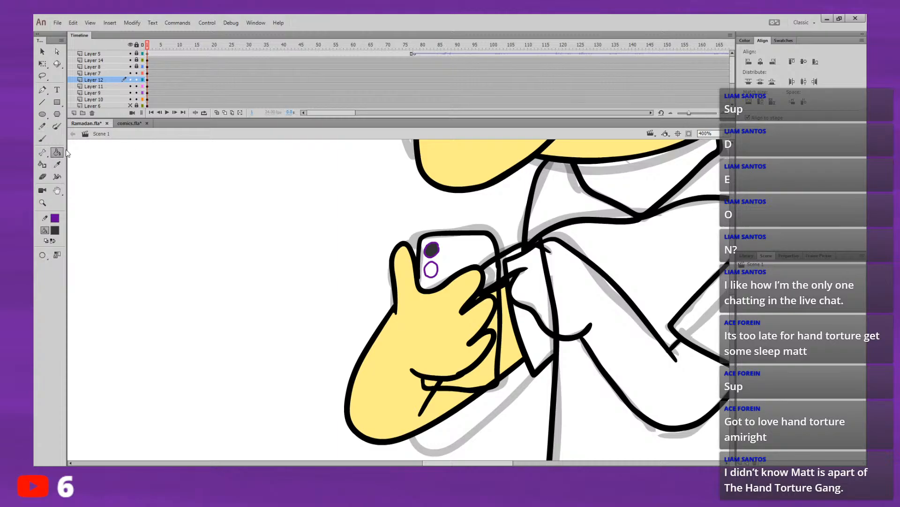
click(432, 269)
Step: Draw a tiny purple flash circle beside the two camera lenses and fill it pale yellow (FFFFCC)
click(745, 41)
key(y)
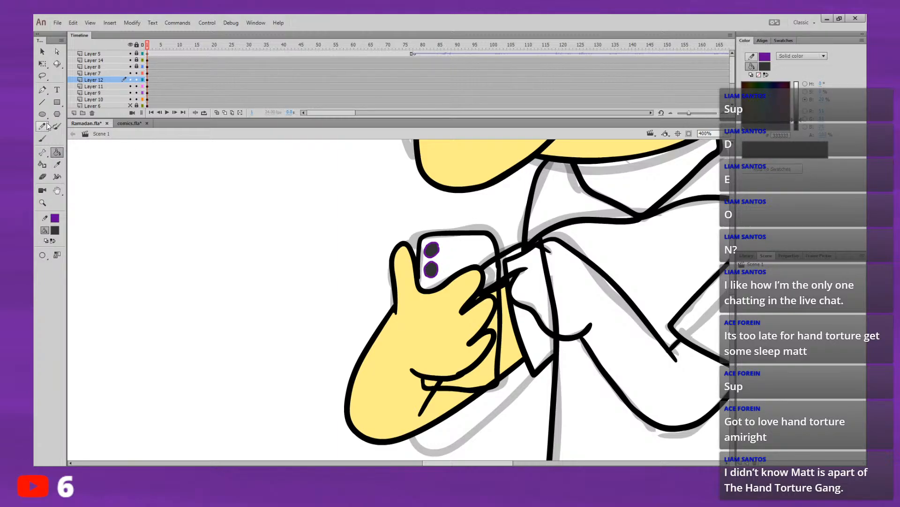
key(ctrl+equal)
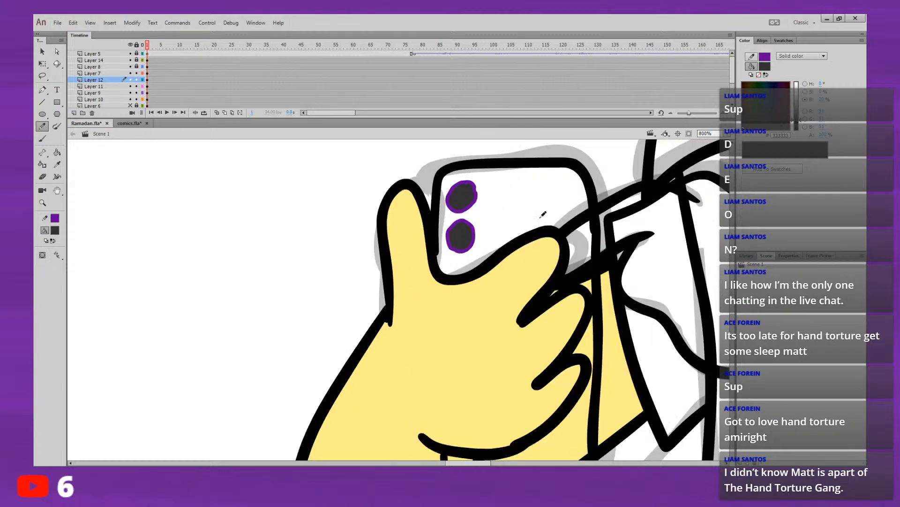
drag(486, 213, 488, 212)
key(ctrl+z)
key(ctrl+z)
mouse_move(484, 208)
mouse_down()
mouse_move(478, 215)
mouse_move(485, 210)
mouse_up()
key(ctrl+z)
click(57, 152)
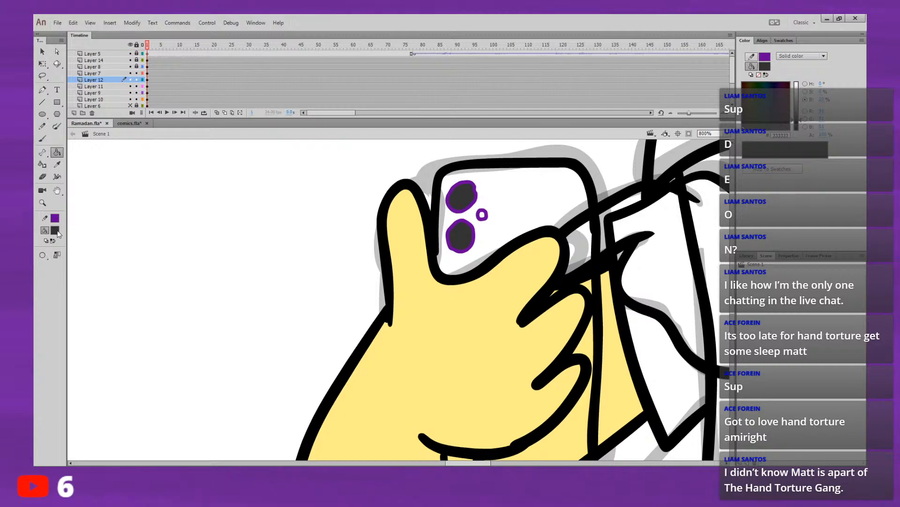
alt+click(207, 317)
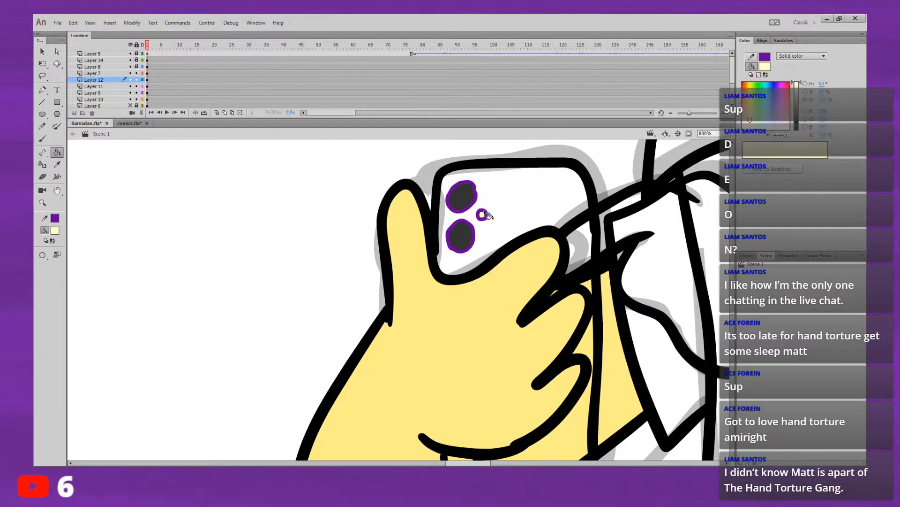
Step: Sample the lenses' dark grey, darken it to near black and fill the phone body with it
click(57, 227)
click(68, 225)
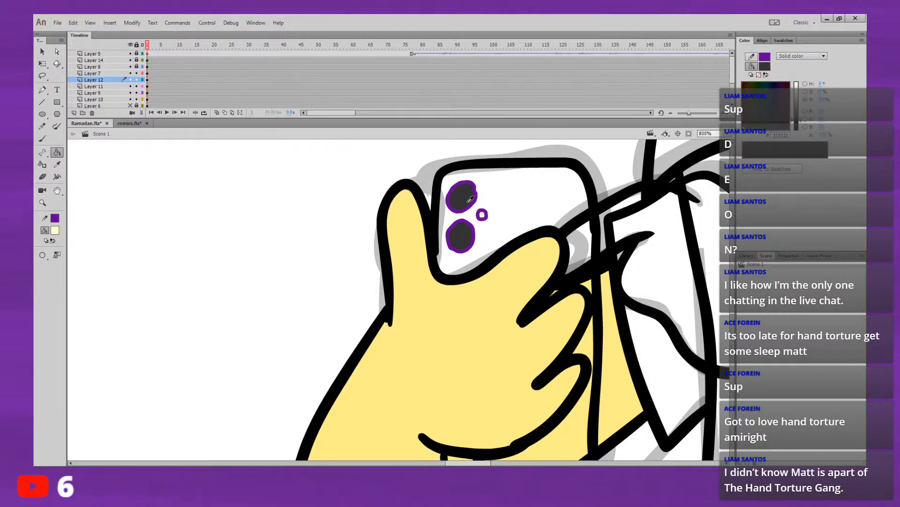
drag(830, 128, 819, 130)
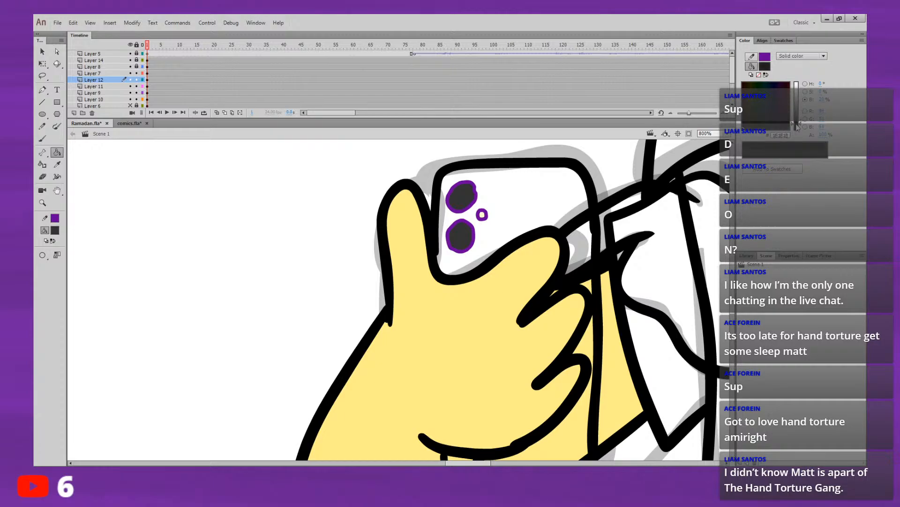
click(539, 200)
Step: Remove the purple stroke from the phone's lens and flash circles and deselect the artwork
click(42, 51)
drag(278, 373, 612, 136)
click(56, 221)
click(199, 231)
click(257, 338)
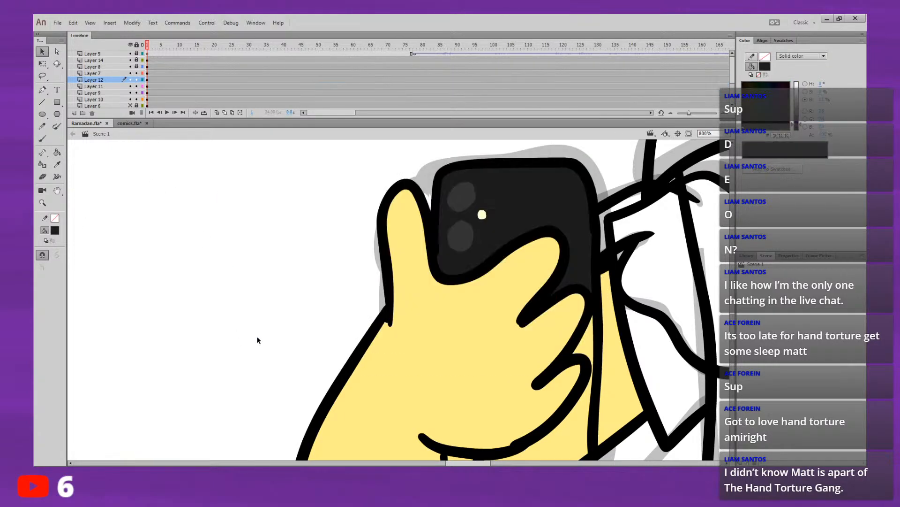
click(707, 148)
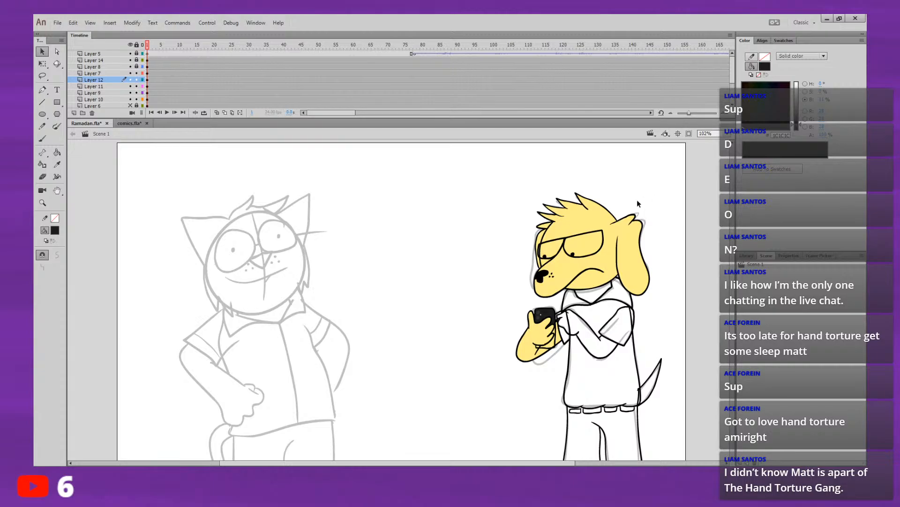
Step: Find the layer holding the dog's bent arm near the phone, and get the Brush tool ready on Layer 11
drag(697, 248, 512, 241)
click(729, 207)
drag(737, 218, 242, 189)
click(148, 86)
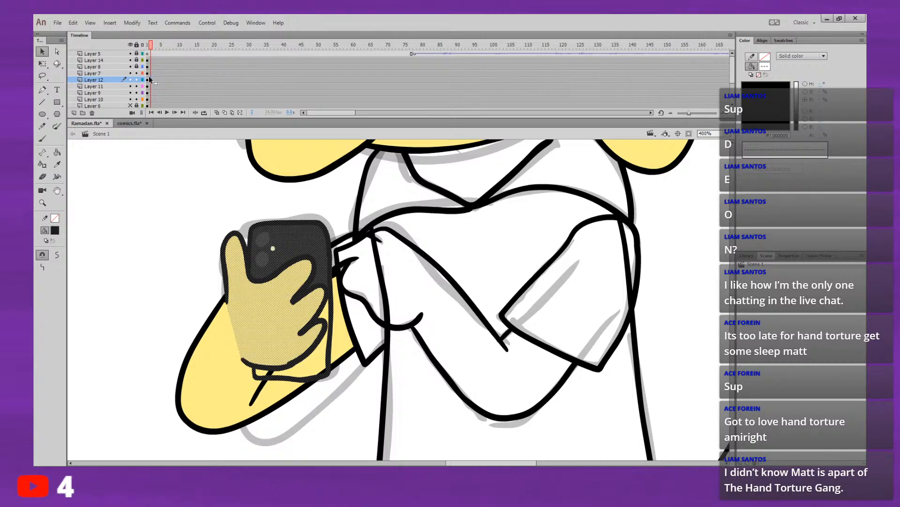
click(150, 85)
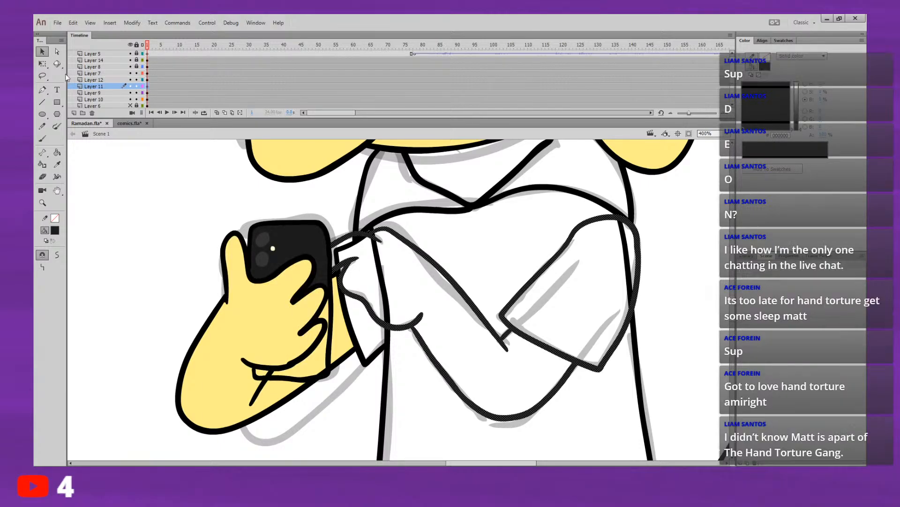
click(107, 162)
click(42, 139)
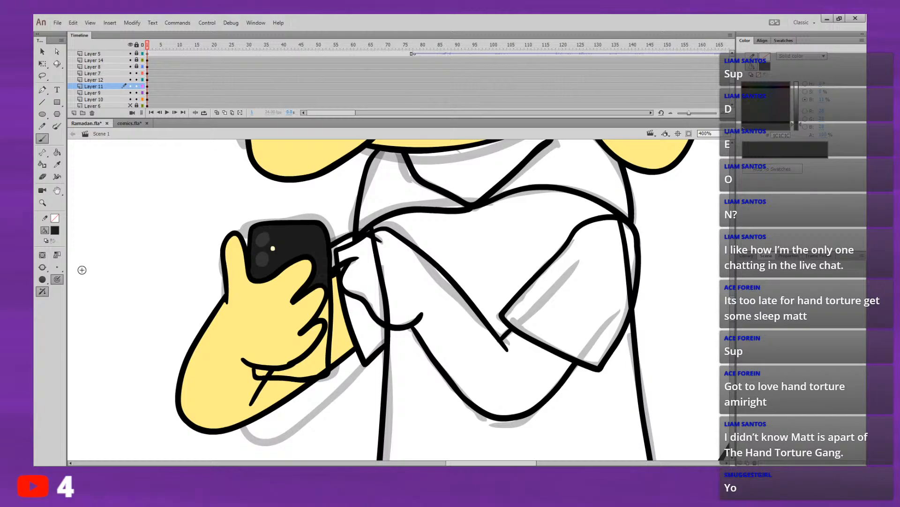
drag(90, 248, 169, 305)
key(ctrl+z)
mouse_move(117, 230)
mouse_down()
mouse_move(164, 243)
mouse_move(187, 321)
mouse_up()
key(ctrl+z)
mouse_move(100, 244)
mouse_down()
mouse_move(181, 323)
mouse_move(182, 346)
mouse_up()
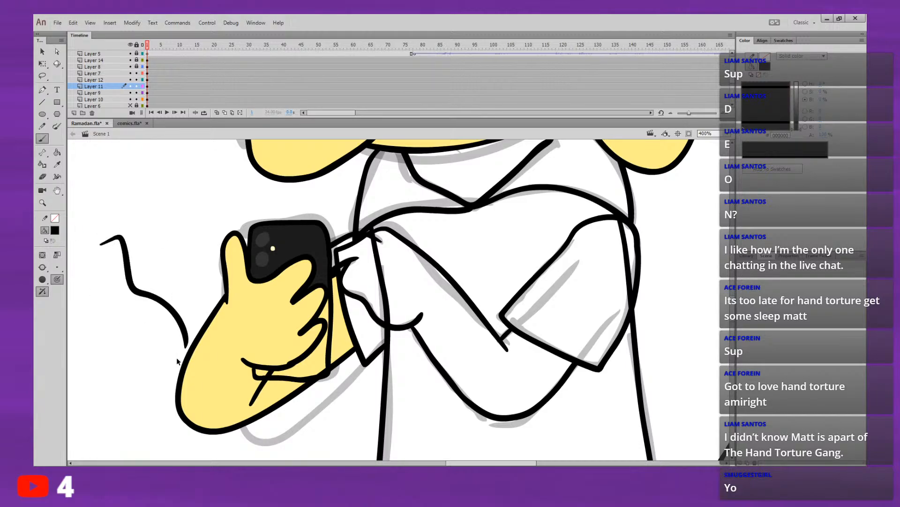
key(ctrl+z)
drag(367, 385, 373, 448)
key(ctrl+z)
Step: Play the timeline and step around frame 23 to examine where the rough sketch's arm changes pose
key(space)
drag(574, 317, 516, 372)
mouse_move(629, 295)
mouse_down()
mouse_move(494, 412)
mouse_move(671, 223)
mouse_up()
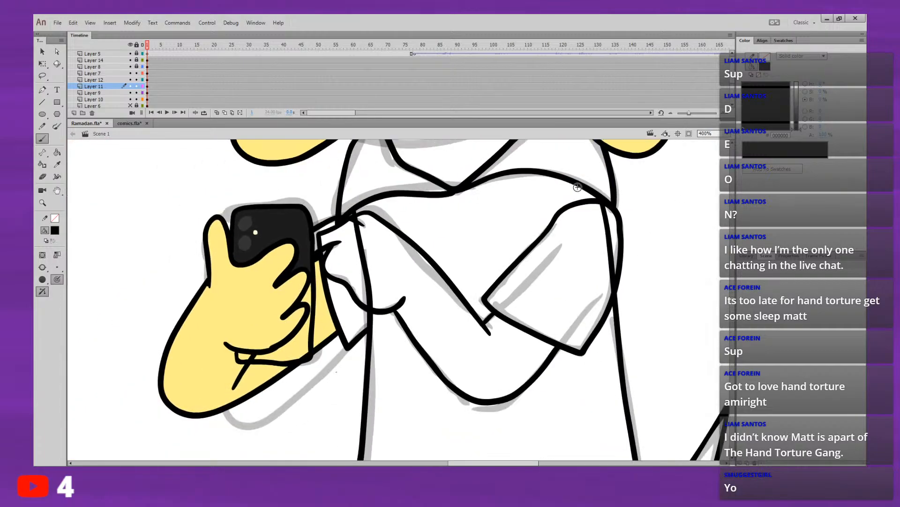
click(144, 88)
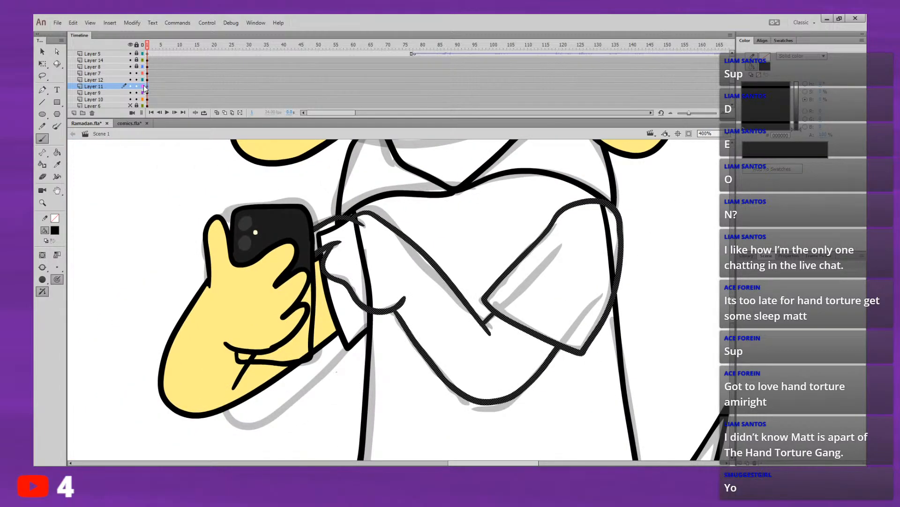
key(Return)
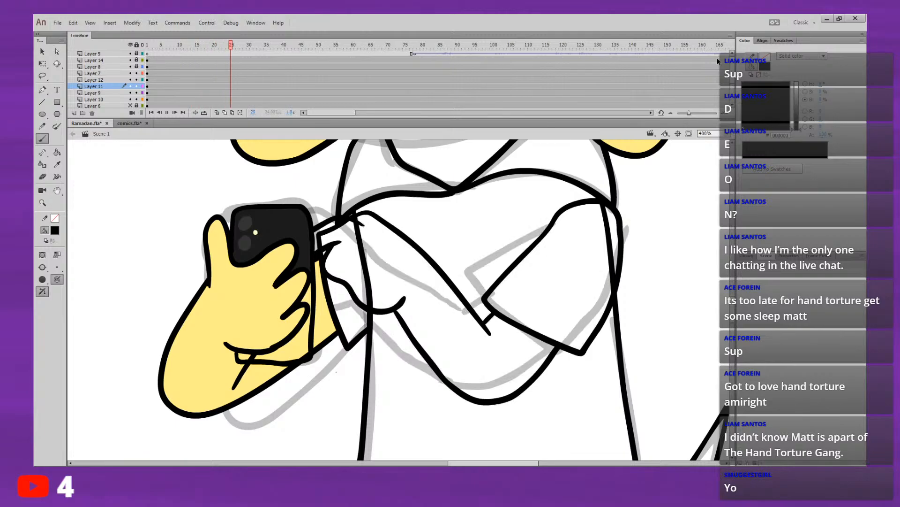
key(comma)
key(comma)
key(comma)
key(comma)
key(comma)
key(comma)
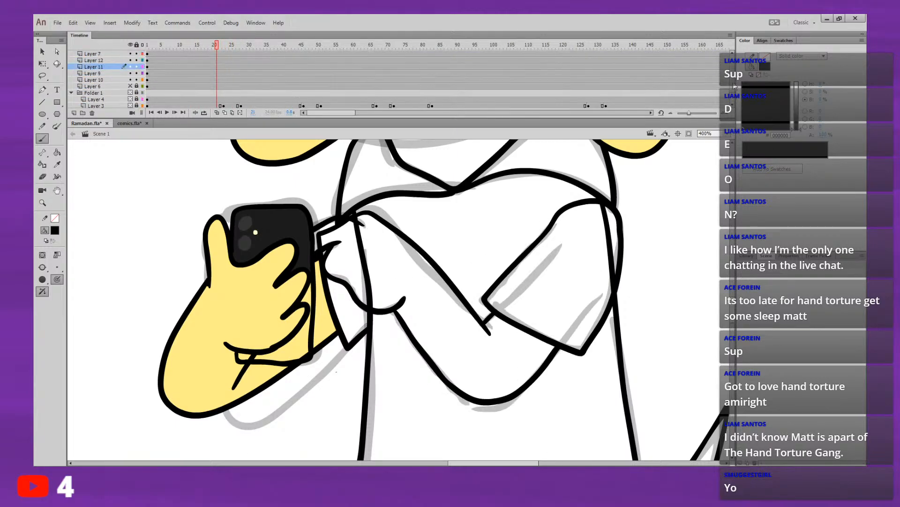
key(period)
key(period)
key(comma)
key(period)
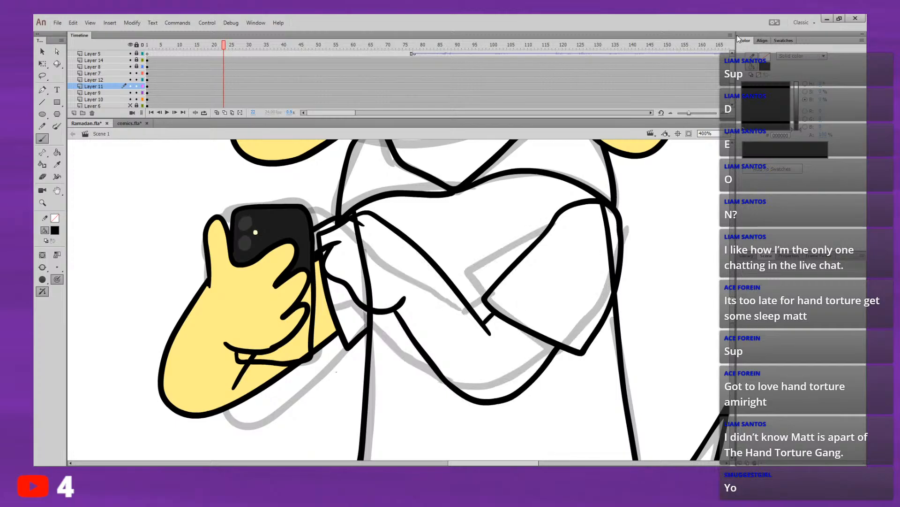
key(comma)
key(period)
key(comma)
key(period)
Step: Insert a keyframe at frame 23 on Layer 11 and delete the copied arm line art from it
click(225, 86)
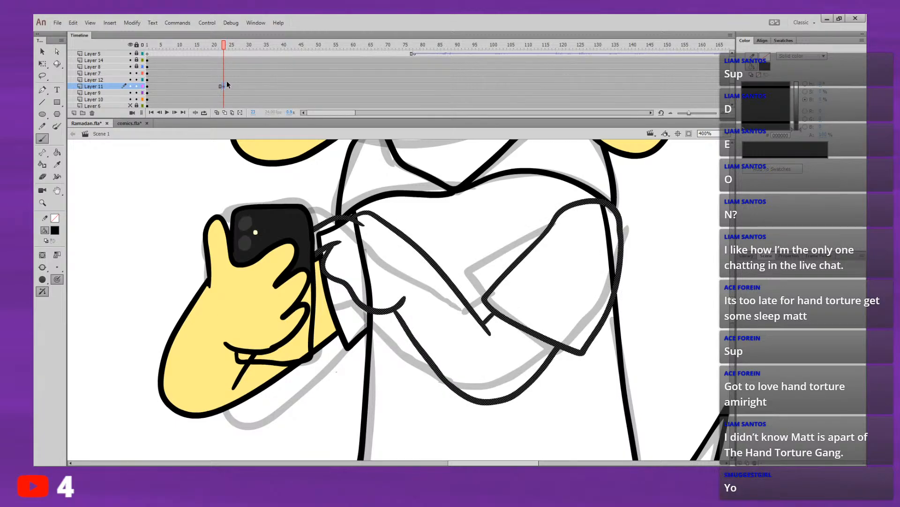
click(42, 52)
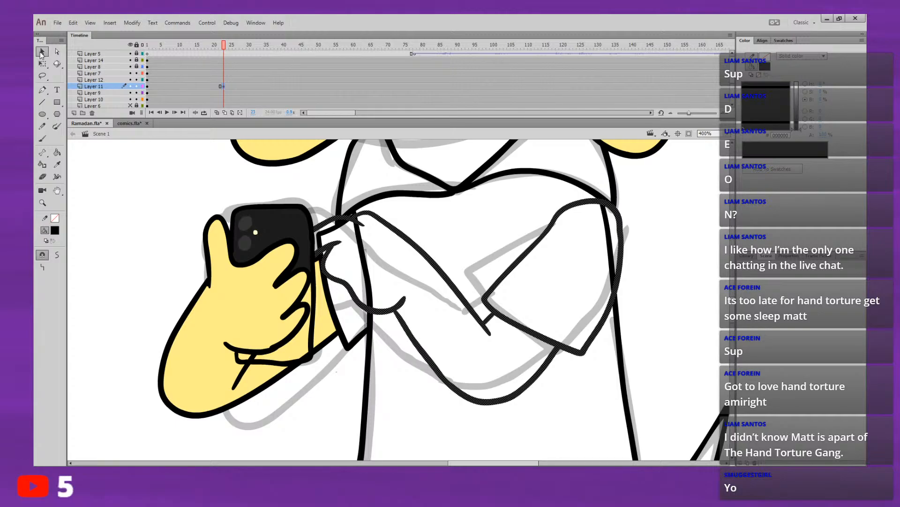
key(Delete)
Step: Turn on onion skinning and compare the previous arm drawing with the rough sketch at frame 23
click(217, 113)
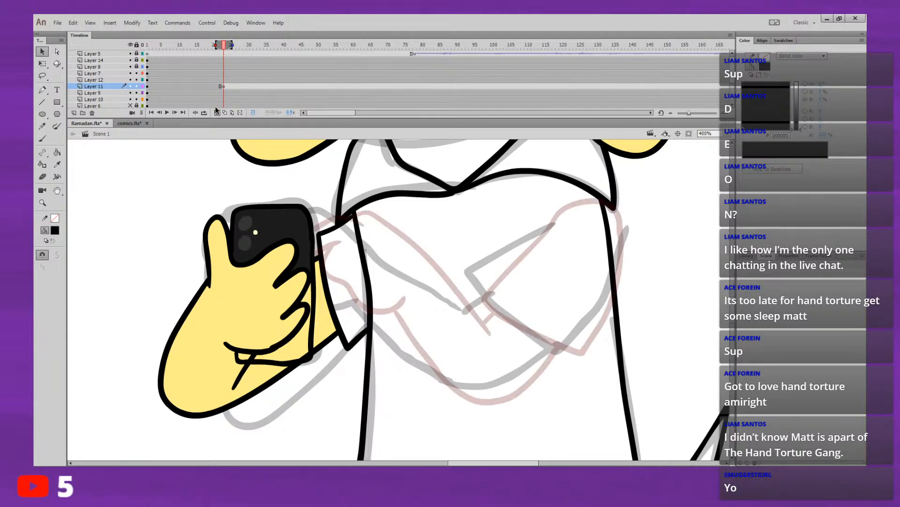
key(comma)
key(period)
key(comma)
key(period)
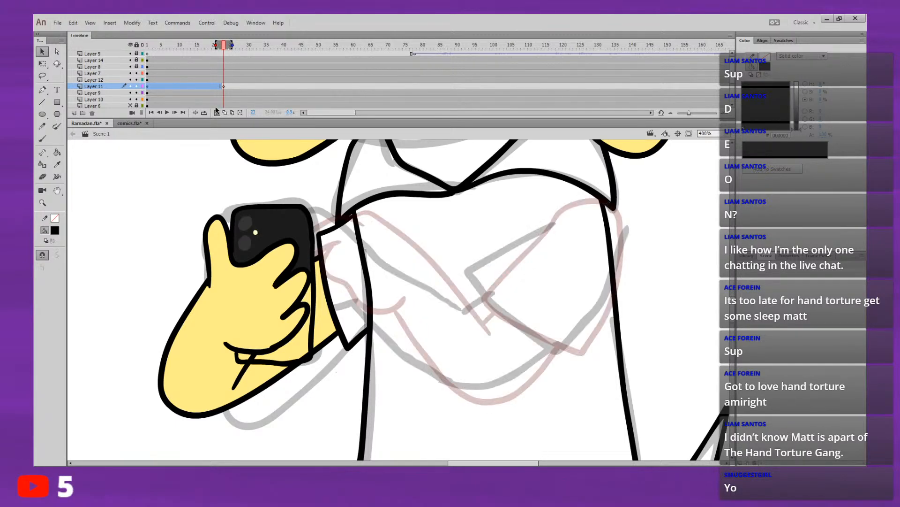
Step: Draw the closed black sleeve outline over the rough sketch at frame 23 on Layer 11
click(42, 138)
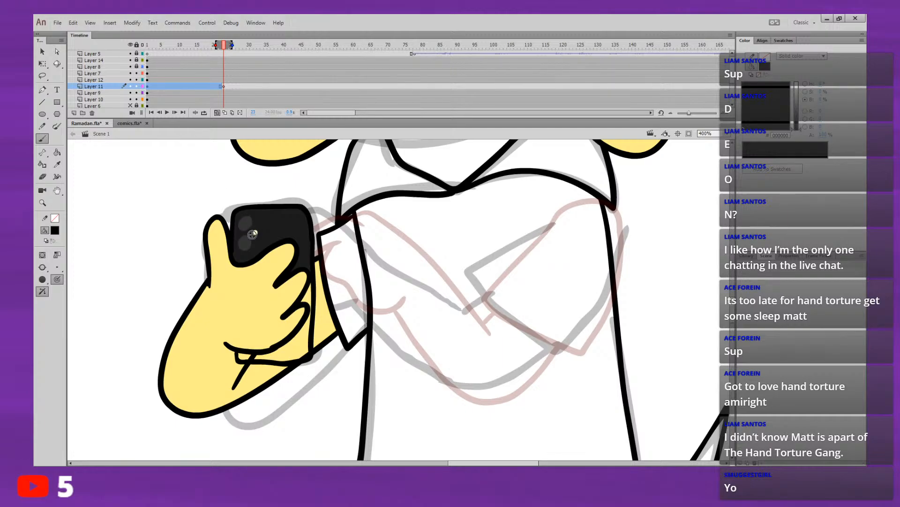
click(255, 233)
mouse_move(560, 211)
mouse_down()
mouse_move(481, 264)
mouse_move(477, 285)
mouse_move(538, 341)
mouse_up()
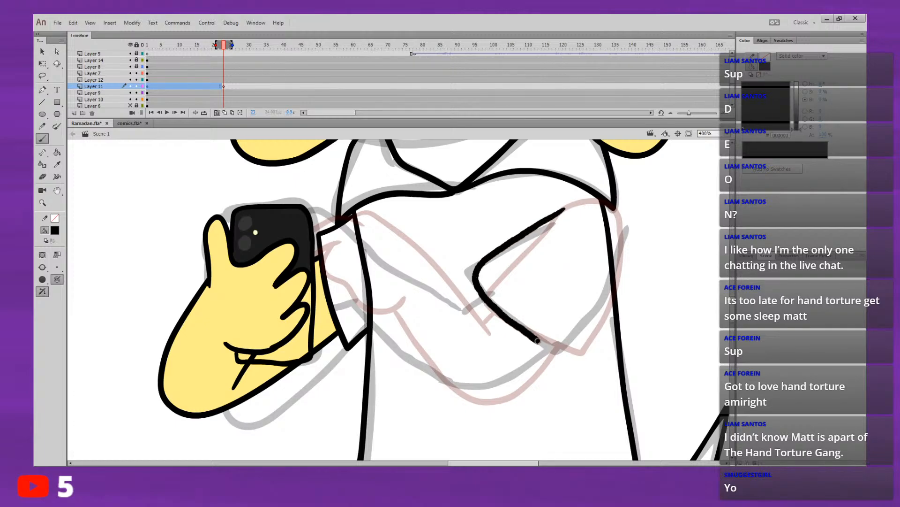
key(ctrl+z)
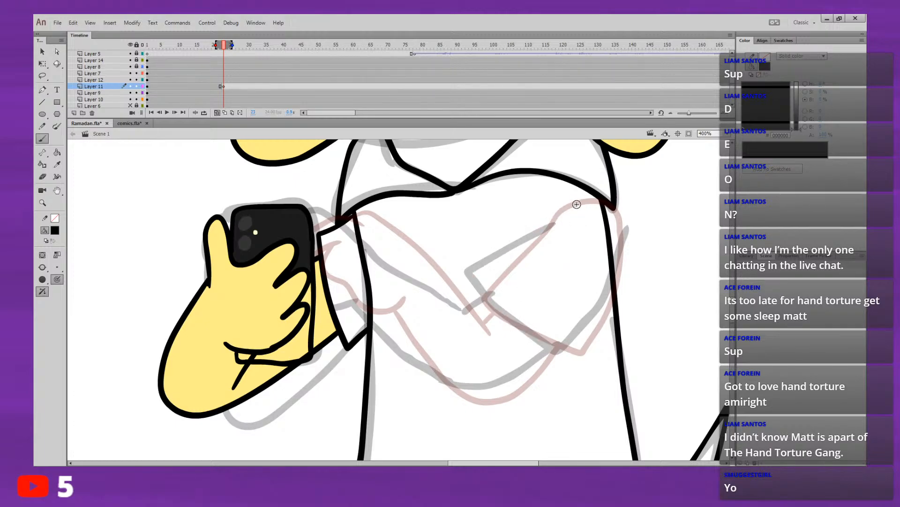
mouse_move(561, 211)
mouse_down()
mouse_move(599, 202)
mouse_move(617, 215)
mouse_move(622, 240)
mouse_move(596, 300)
mouse_move(553, 346)
mouse_move(515, 328)
mouse_move(473, 276)
mouse_move(559, 214)
mouse_up()
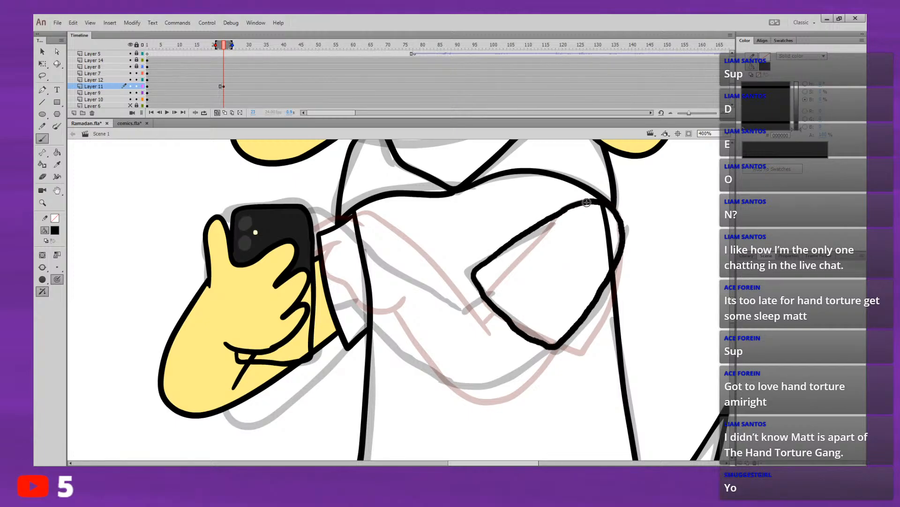
Step: Flip between frames 22 and 23 to compare the sleeve's two poses
key(comma)
key(period)
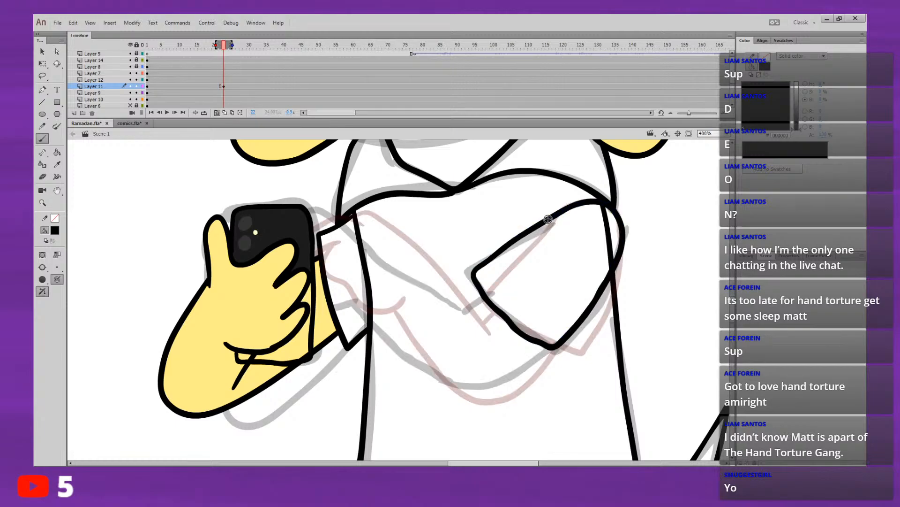
key(comma)
key(period)
key(comma)
key(period)
key(comma)
key(period)
key(comma)
key(period)
key(comma)
key(period)
key(comma)
key(period)
key(comma)
key(period)
key(comma)
key(period)
key(comma)
key(period)
Step: Fill the remaining lower part of the phone on Layer 12 with the near-black body colour
click(168, 74)
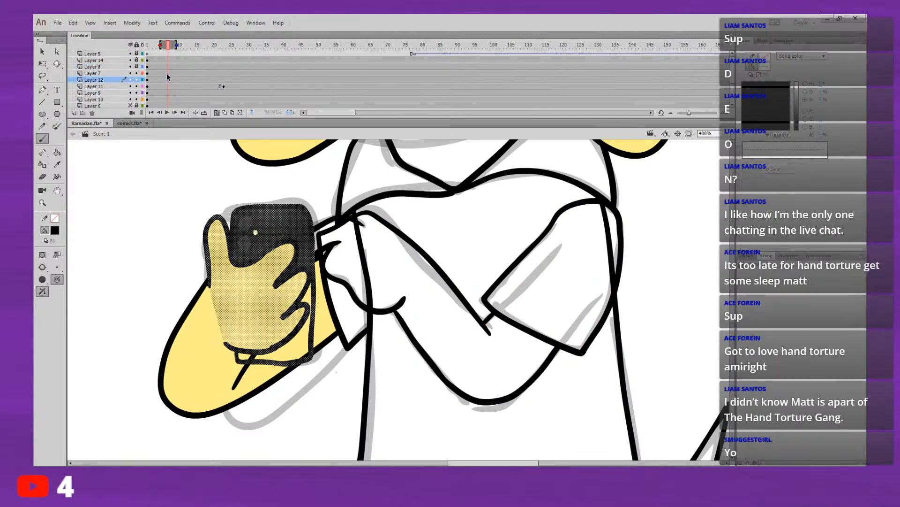
click(169, 80)
click(42, 51)
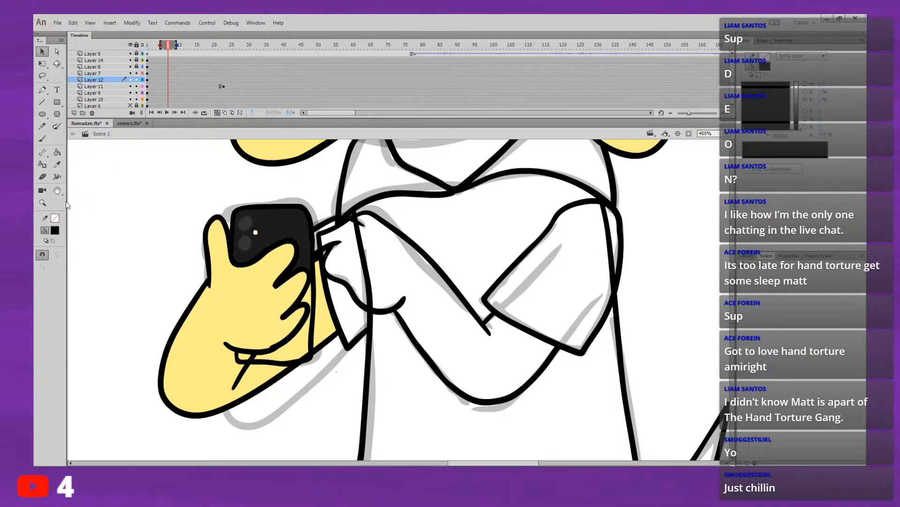
click(248, 213)
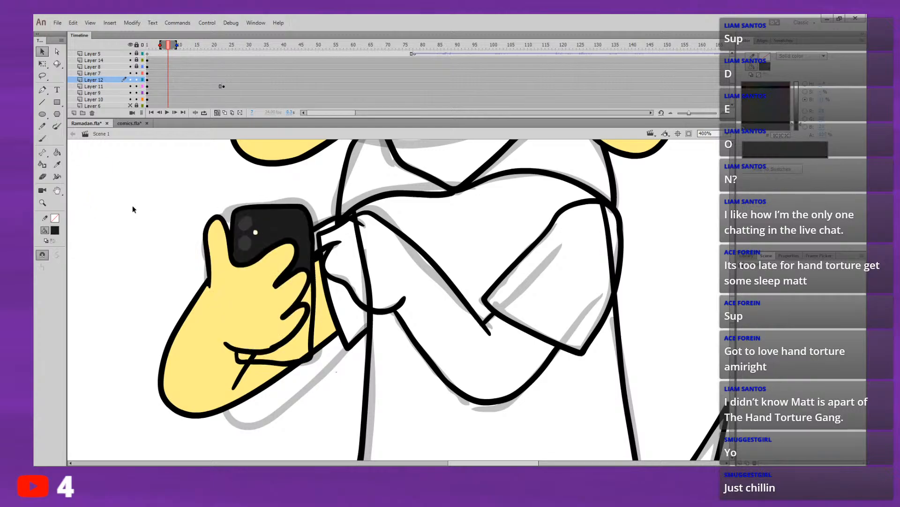
click(300, 354)
key(b)
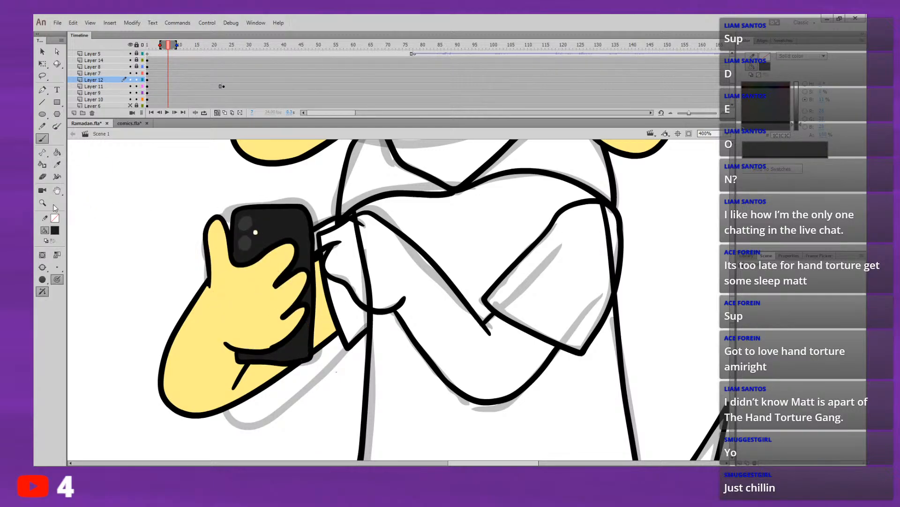
click(78, 256)
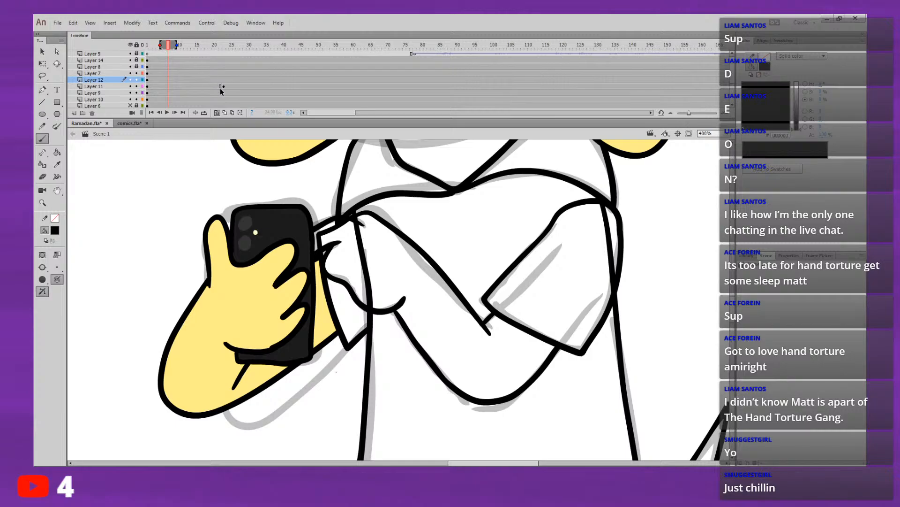
Step: Return to the Layer 11 keyframe at frame 23 and hide Layer 12, which covers the sketched hand
click(221, 87)
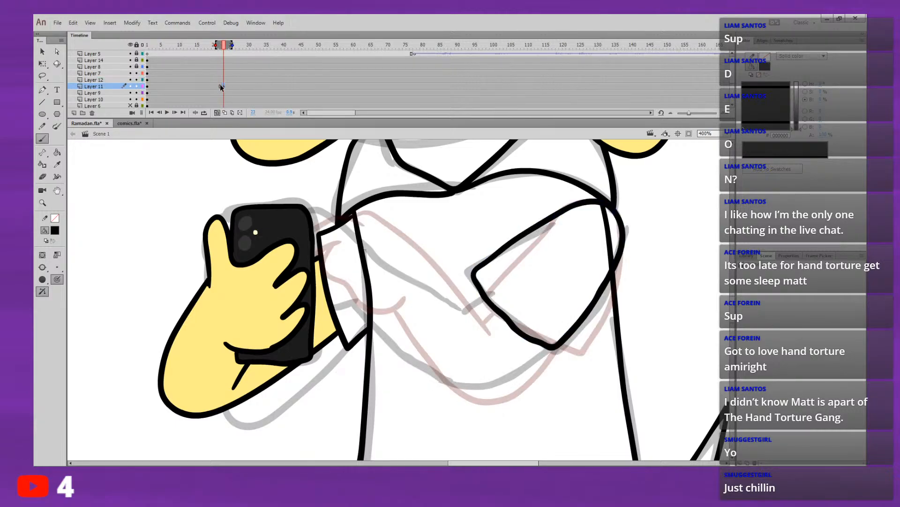
key(comma)
key(period)
click(131, 72)
click(131, 85)
click(131, 85)
click(131, 79)
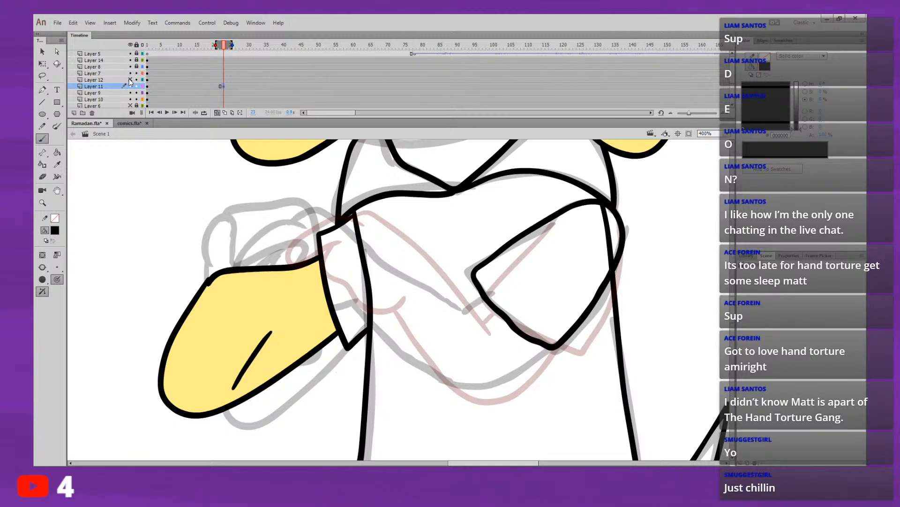
click(131, 80)
click(131, 80)
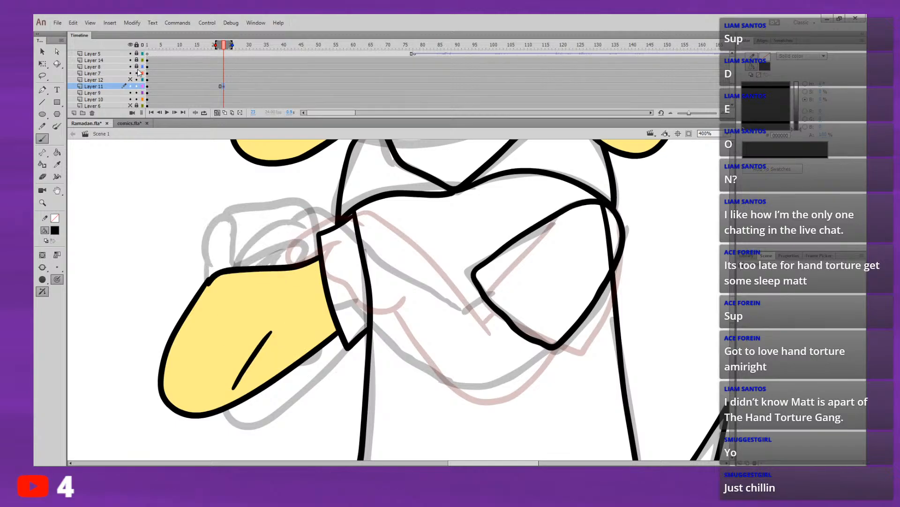
click(221, 87)
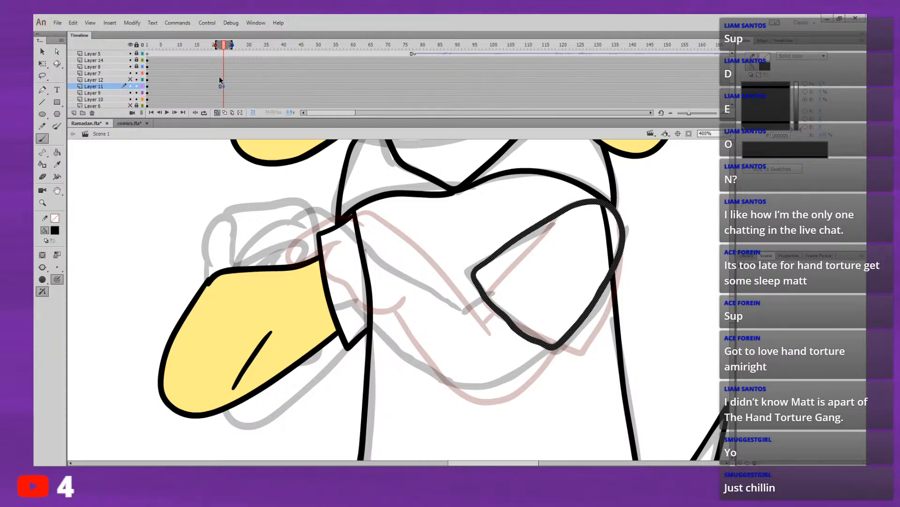
Step: Draw the pointing hand and the forearm's upper edge to the sleeve over the sketch, hiding Layers 9 and 10
mouse_move(302, 225)
mouse_down()
mouse_move(249, 235)
mouse_move(232, 268)
mouse_move(250, 275)
mouse_move(286, 248)
mouse_up()
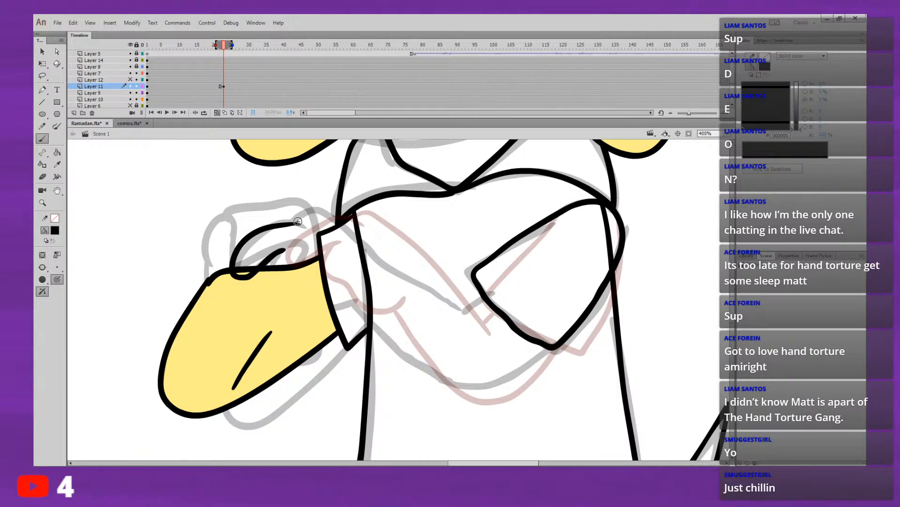
click(130, 93)
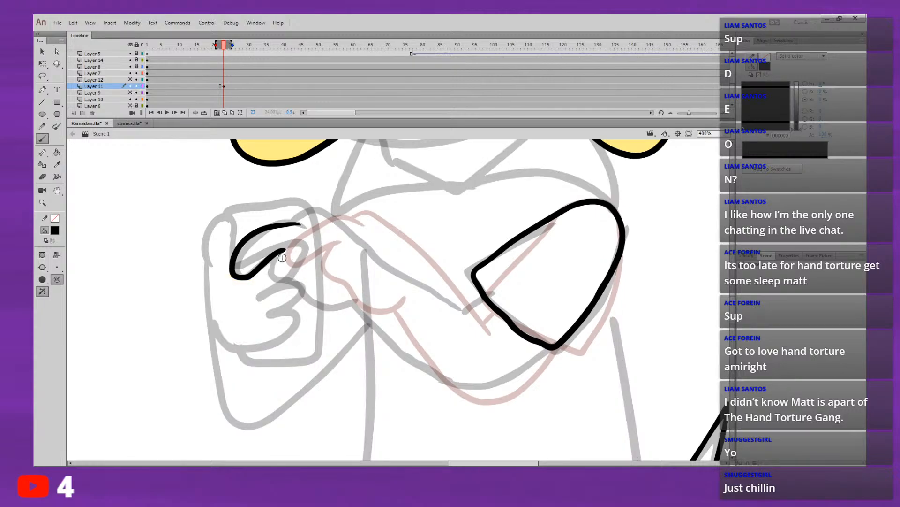
mouse_move(278, 254)
mouse_down()
mouse_move(288, 282)
mouse_move(318, 307)
mouse_move(352, 308)
mouse_move(361, 295)
mouse_up()
mouse_move(286, 221)
mouse_down()
mouse_move(317, 209)
mouse_move(336, 216)
mouse_move(446, 306)
mouse_move(482, 292)
mouse_up()
key(ctrl+z)
key(comma)
key(period)
key(comma)
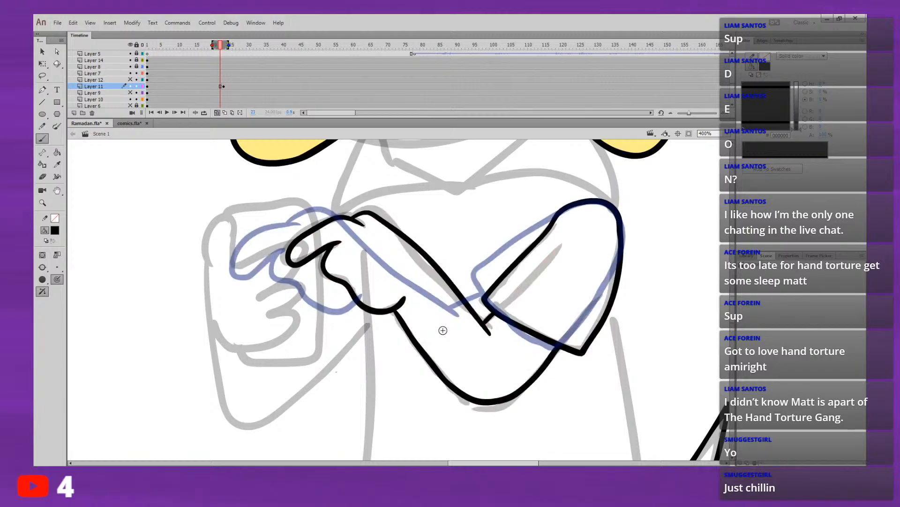
key(period)
Step: Draw the forearm's lower edge as one curve from the wrist to the sleeve's lower corner
drag(358, 300, 400, 347)
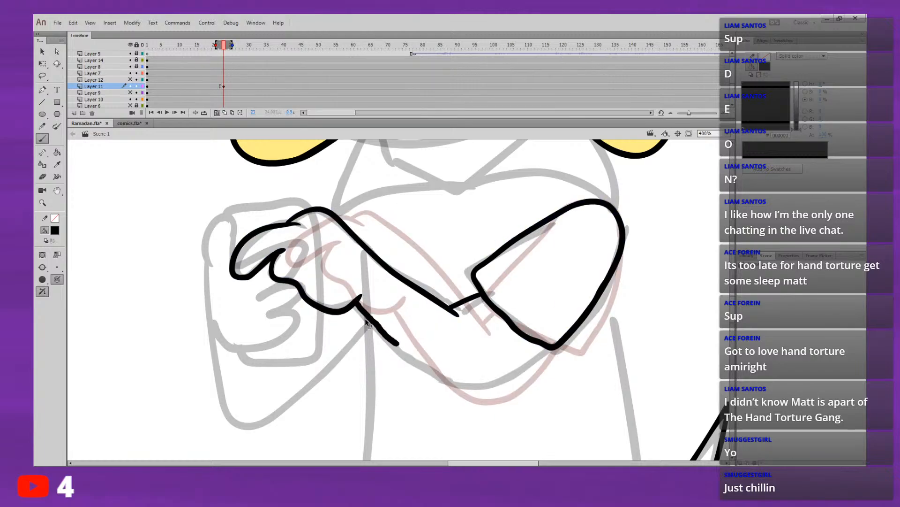
key(ctrl+z)
mouse_move(357, 304)
mouse_down()
mouse_move(441, 372)
mouse_move(490, 373)
mouse_move(546, 329)
mouse_up()
key(comma)
key(period)
key(ctrl+z)
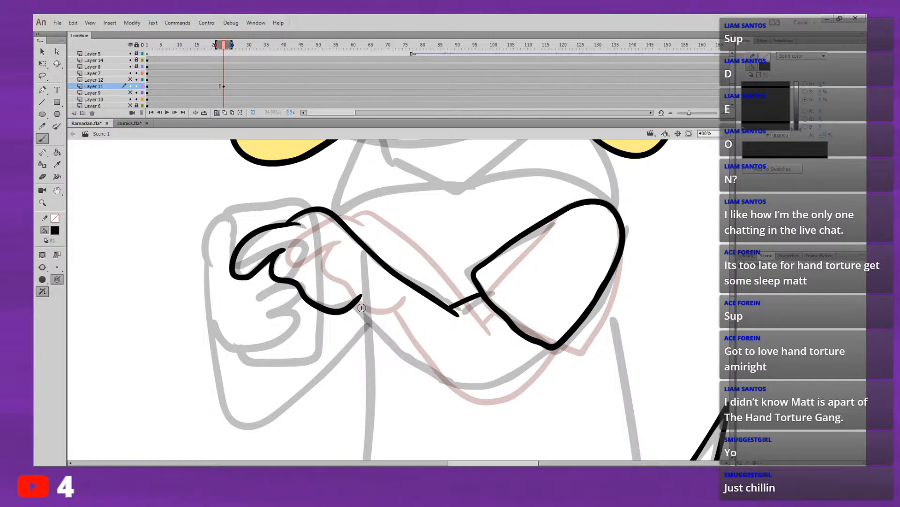
mouse_move(357, 303)
mouse_down()
mouse_move(421, 366)
mouse_move(449, 376)
mouse_move(505, 363)
mouse_up()
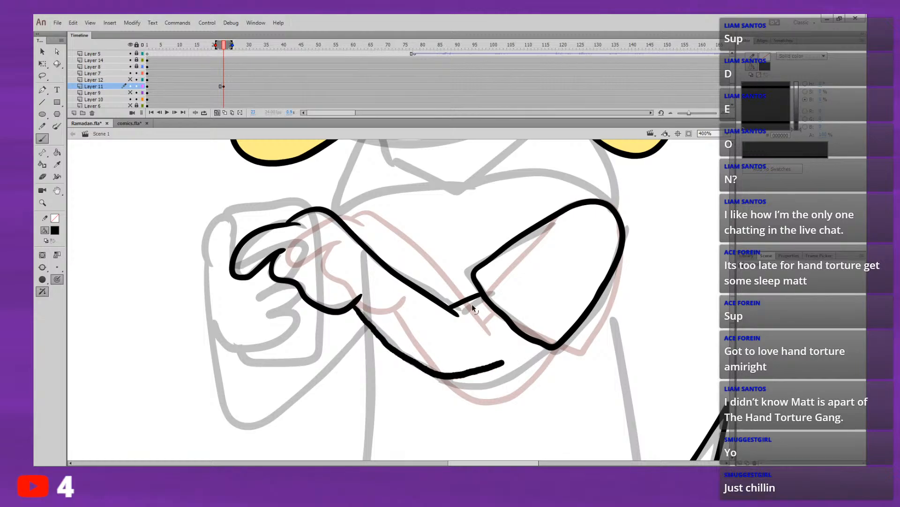
key(ctrl+z)
mouse_move(358, 302)
mouse_down()
mouse_move(433, 376)
mouse_move(470, 385)
mouse_move(502, 378)
mouse_move(553, 347)
mouse_up()
Step: Flip between frames 22 and 23 to check the movement of the whole arm and hand
key(comma)
key(period)
key(comma)
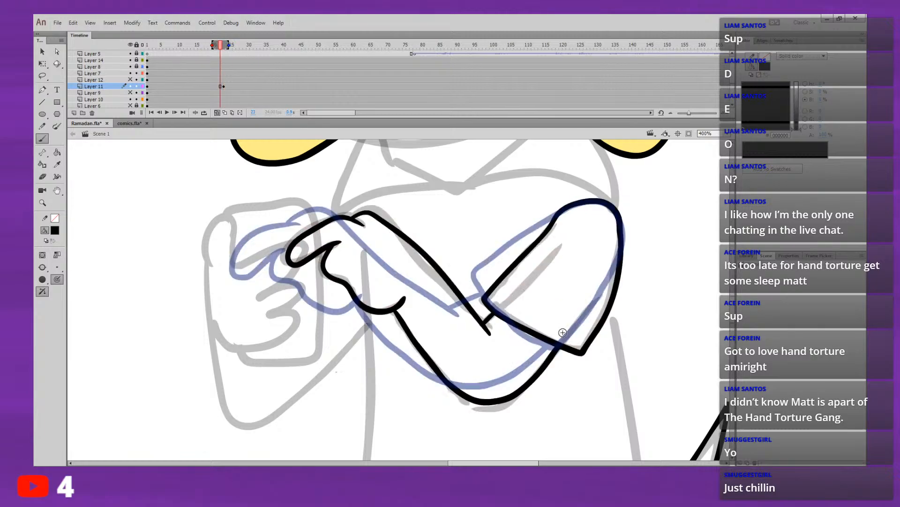
key(period)
key(comma)
key(period)
key(comma)
key(period)
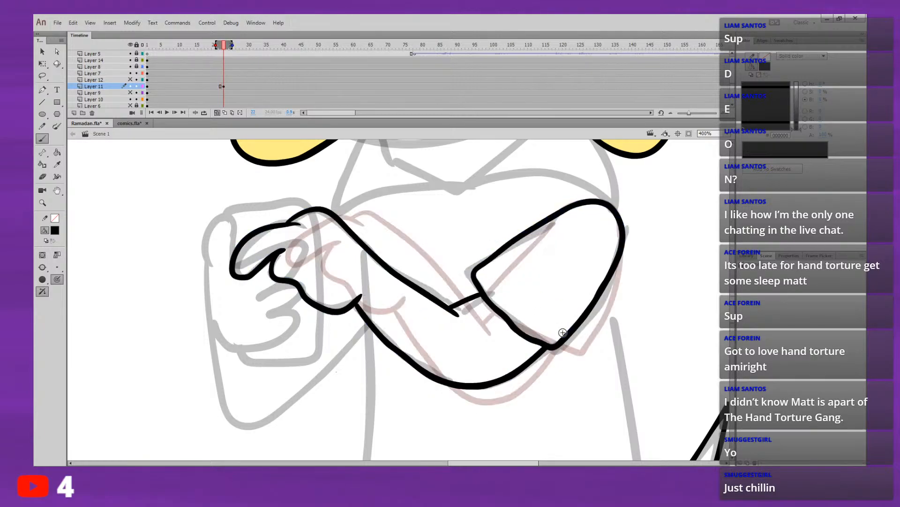
key(comma)
key(period)
key(comma)
key(period)
key(comma)
key(period)
key(comma)
key(period)
key(comma)
key(period)
key(comma)
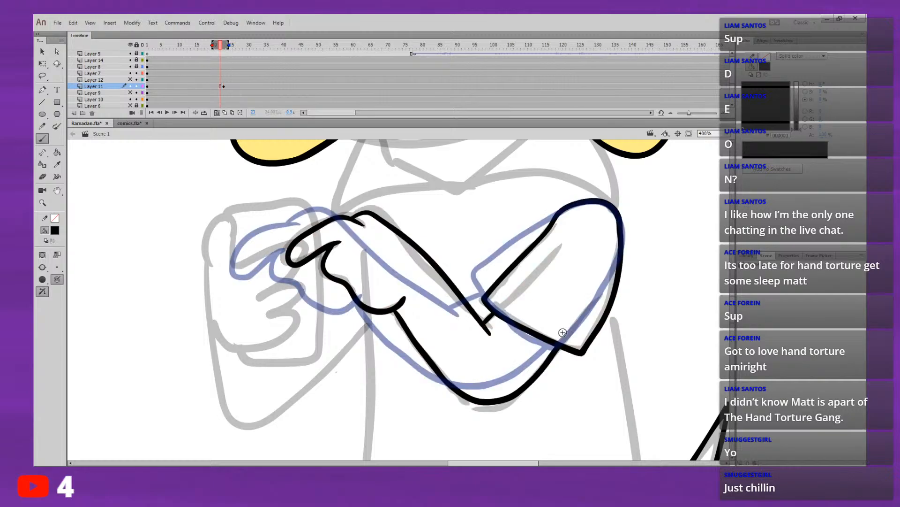
Step: Compare the two arm poses by switching back and forth between frames 22 and 23 with onion skinning
key(period)
key(comma)
key(period)
key(comma)
key(period)
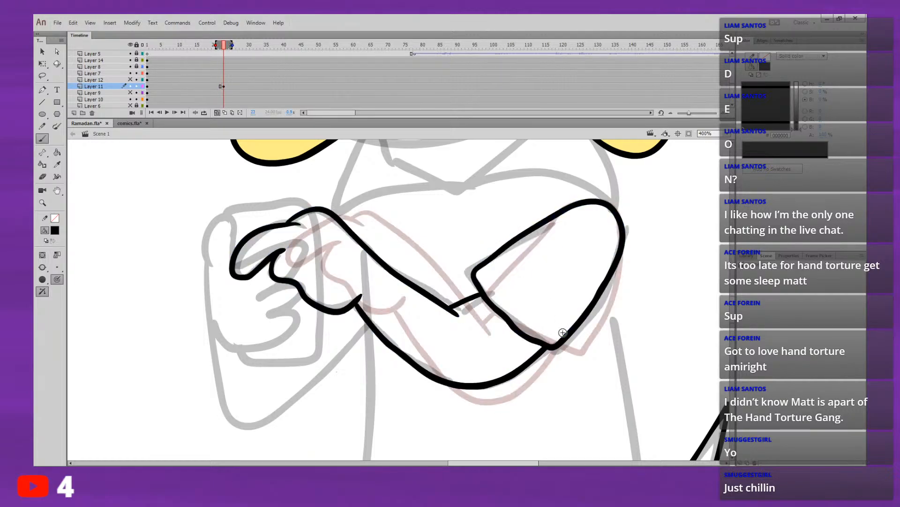
key(comma)
key(period)
key(comma)
key(period)
key(comma)
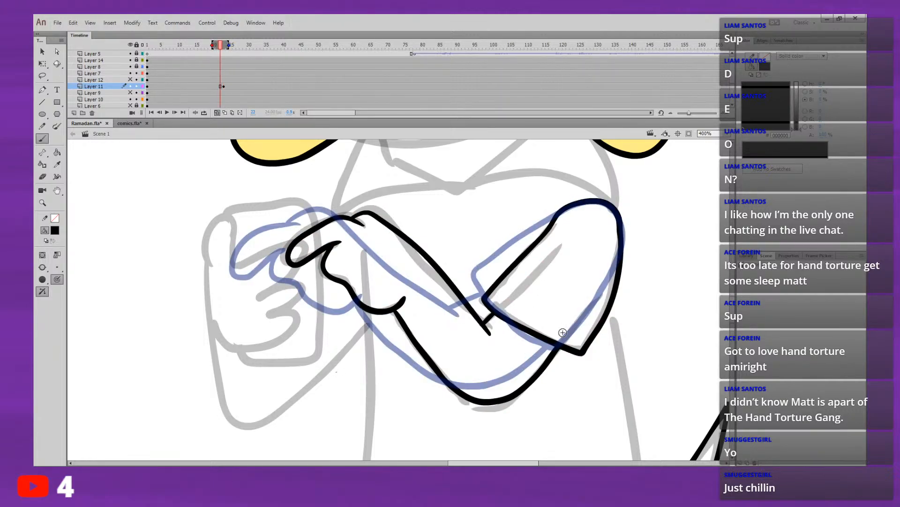
key(period)
key(comma)
key(period)
key(comma)
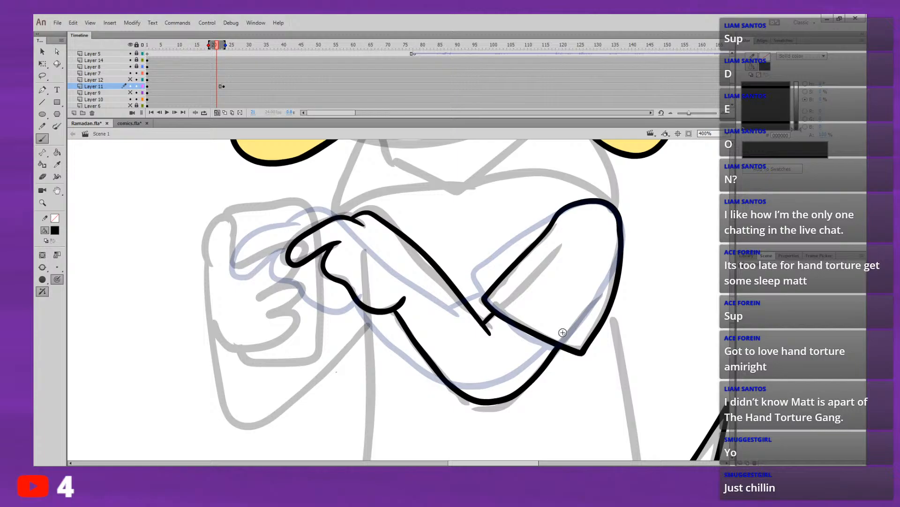
Step: Insert a blank keyframe at frame 21 on Layer 11 and hide the grey rough sketch
click(217, 86)
key(Delete)
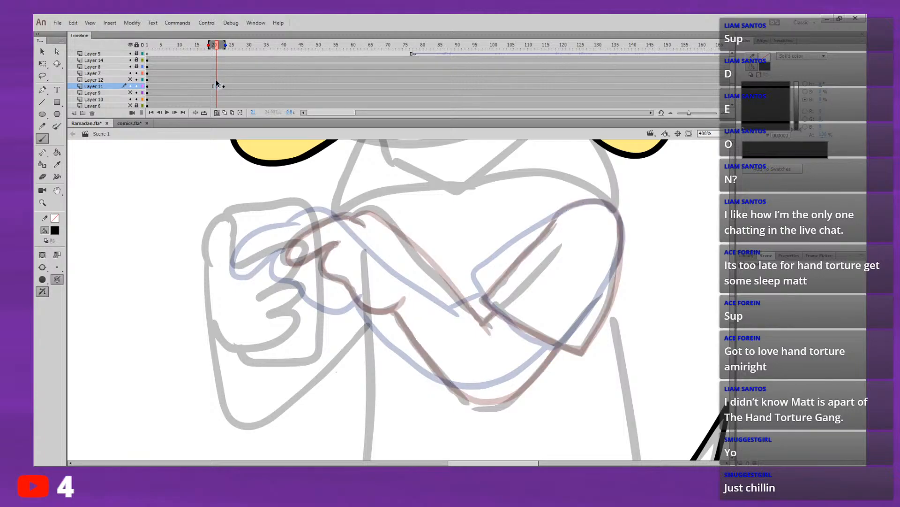
click(130, 92)
click(130, 93)
scroll(732, 89, down, 2)
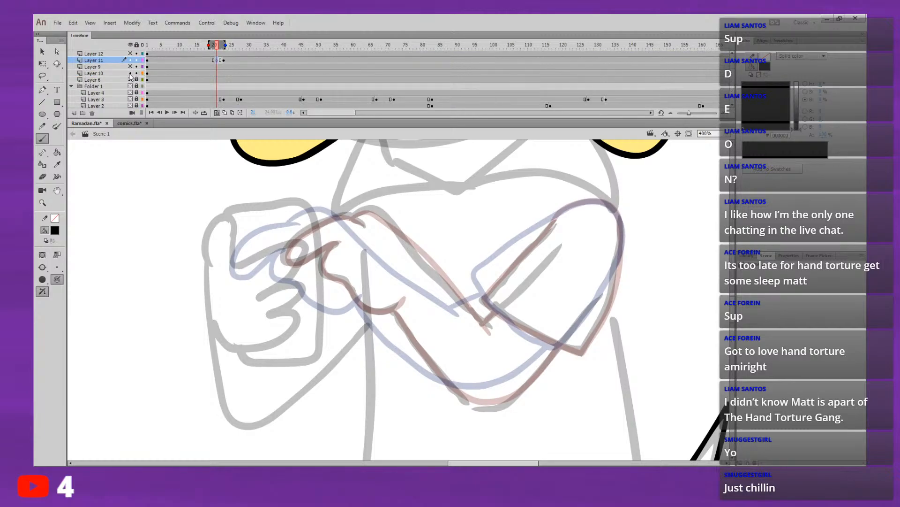
drag(131, 80, 132, 87)
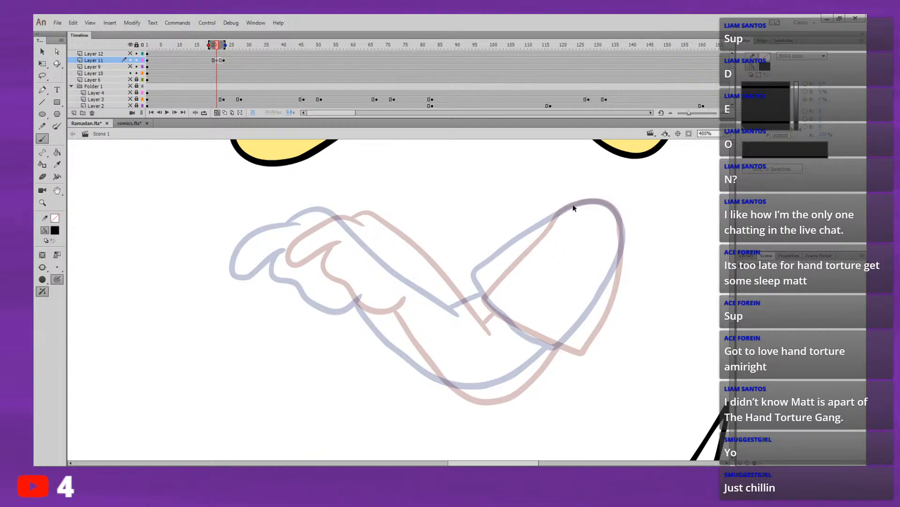
Step: Draw the in-between sleeve's rounded shoulder and both long sides midway between the two onion-skinned poses
drag(575, 205, 495, 273)
key(ctrl+z)
drag(570, 207, 514, 255)
key(ctrl+z)
mouse_move(621, 227)
mouse_down()
mouse_move(596, 313)
mouse_move(574, 345)
mouse_move(551, 346)
mouse_up()
mouse_move(487, 277)
mouse_down()
mouse_move(553, 216)
mouse_move(584, 201)
mouse_move(608, 203)
mouse_move(621, 239)
mouse_up()
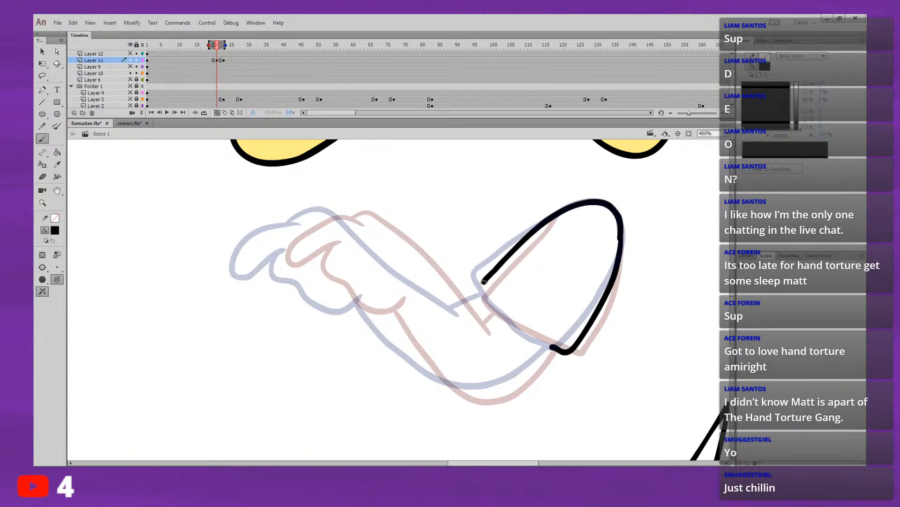
Step: Close the in-between sleeve with a slightly curved cuff edge between its two lower corners
mouse_move(484, 281)
mouse_down()
mouse_move(490, 308)
mouse_move(516, 323)
mouse_up()
key(ctrl+z)
mouse_move(484, 283)
mouse_down()
mouse_move(498, 309)
mouse_move(553, 348)
mouse_up()
key(ctrl+z)
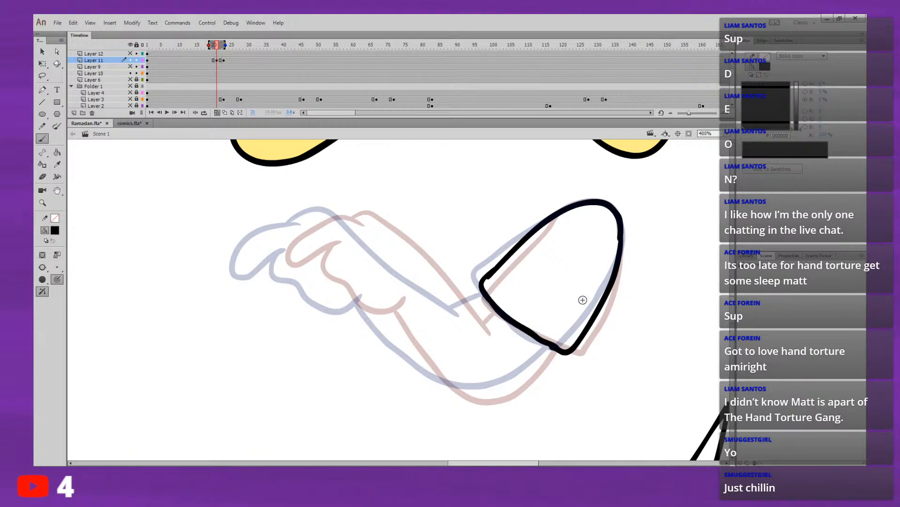
Step: Flip between frames 20 and 21 to check the sleeve's movement
drag(589, 274, 565, 275)
key(comma)
key(period)
key(comma)
key(period)
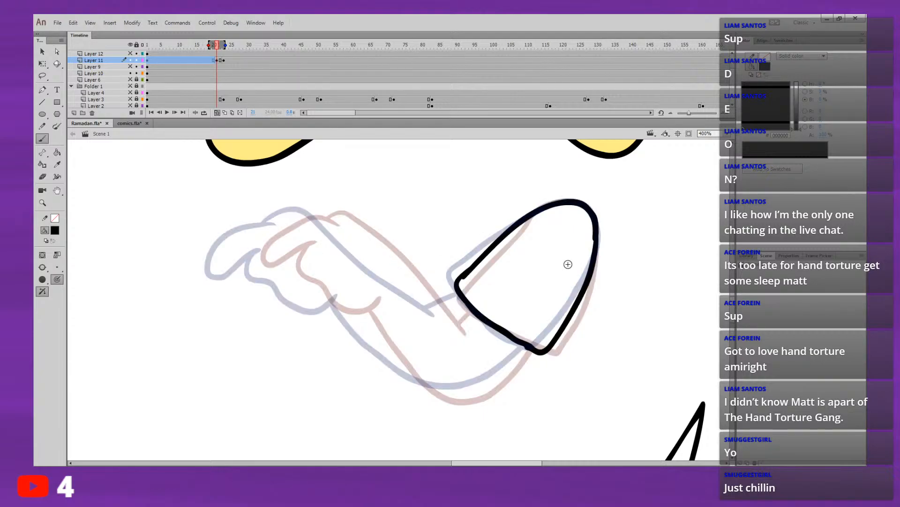
key(comma)
key(period)
key(comma)
key(period)
mouse_move(309, 221)
mouse_down()
mouse_move(261, 229)
mouse_move(233, 259)
mouse_move(248, 264)
mouse_move(298, 237)
mouse_move(275, 246)
mouse_move(272, 262)
mouse_move(301, 293)
mouse_move(321, 298)
mouse_up()
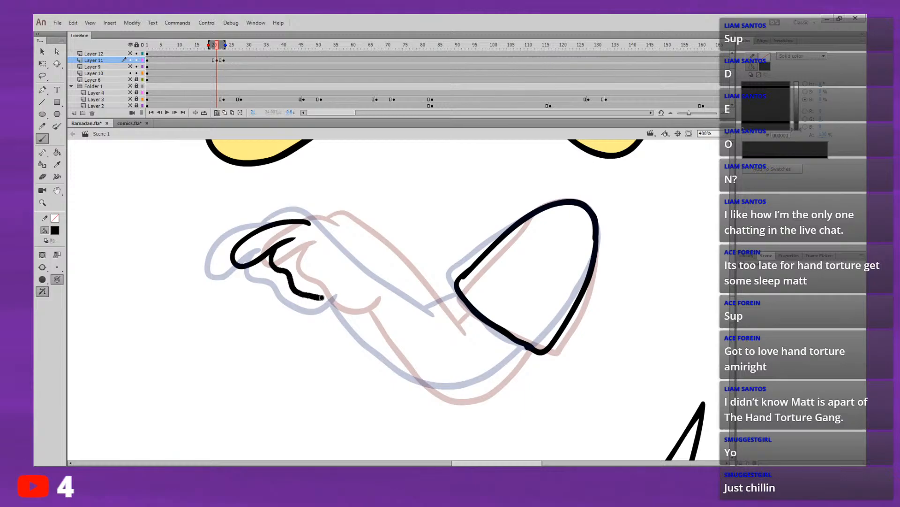
key(ctrl+z)
key(ctrl+z)
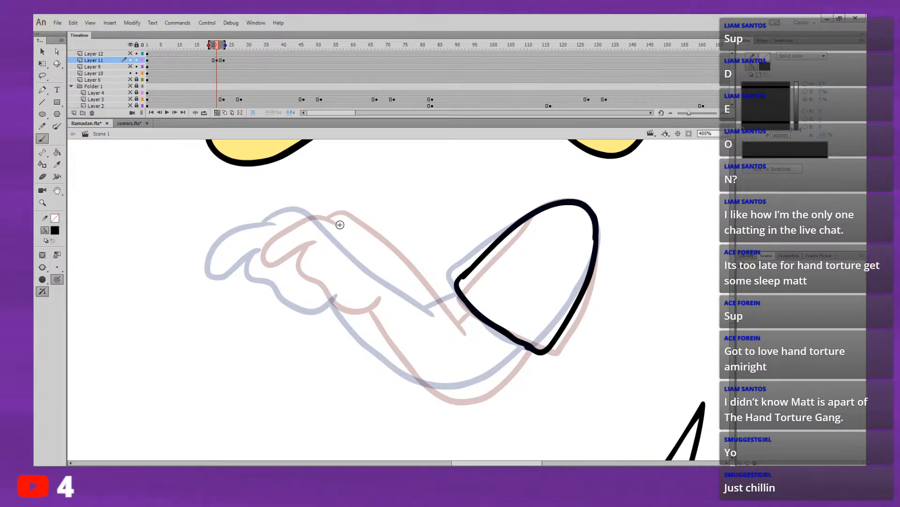
Step: Trace the hand and the start of the forearm's upper edge over the red onion-skinned pose
key(ctrl+z)
mouse_move(331, 222)
mouse_down()
mouse_move(280, 234)
mouse_move(264, 250)
mouse_move(267, 264)
mouse_move(302, 249)
mouse_move(307, 275)
mouse_move(338, 304)
mouse_move(381, 299)
mouse_up()
key(ctrl+z)
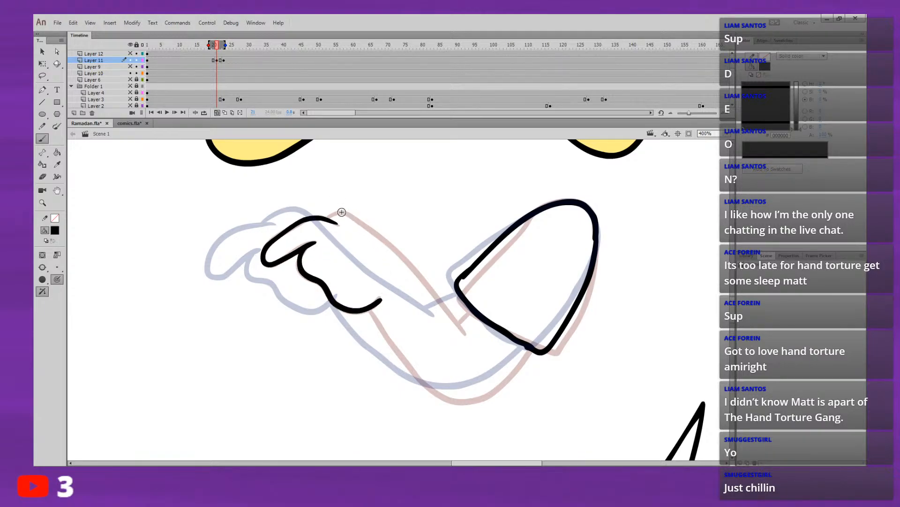
mouse_move(327, 217)
mouse_down()
mouse_move(363, 220)
mouse_move(406, 265)
mouse_up()
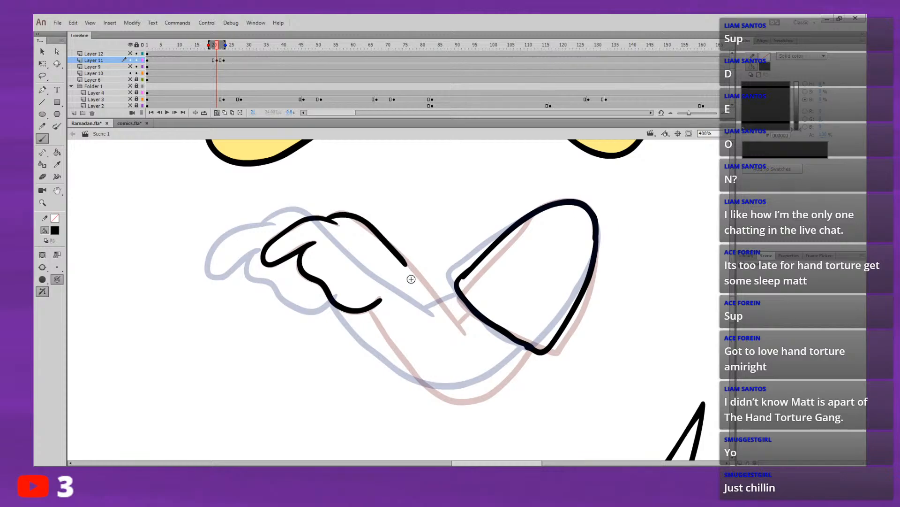
Step: Select the traced hand and move it horizontally to midway between the two onion-skinned poses
key(v)
drag(208, 341, 425, 195)
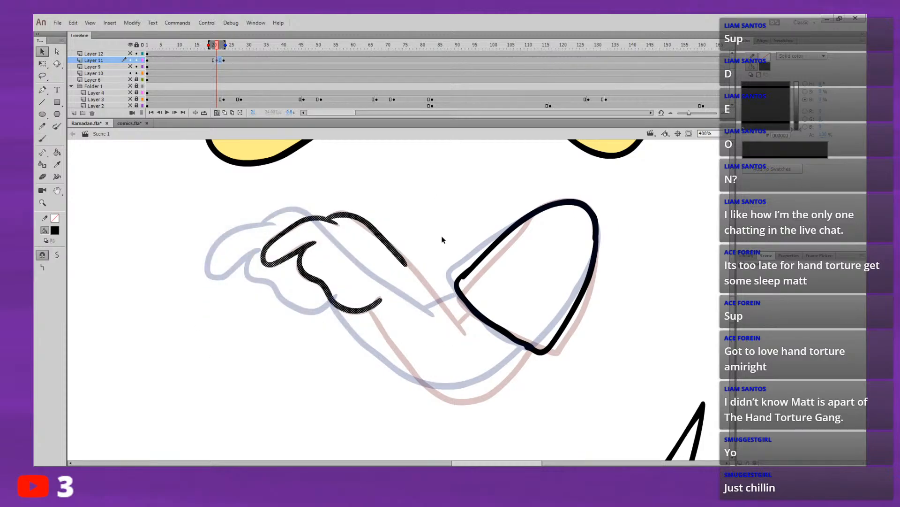
drag(407, 264, 381, 265)
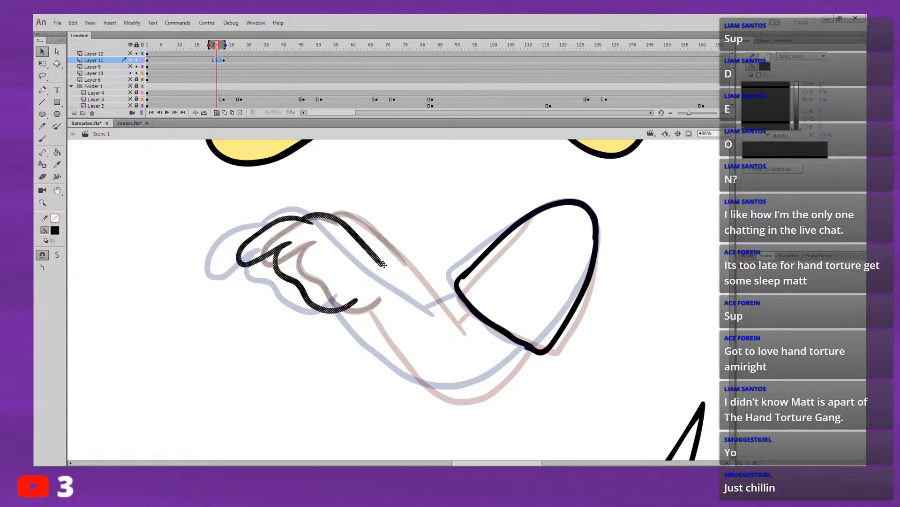
click(354, 344)
Step: Step back and forth through frames 20 to 24 to check the in-between hand's movement
key(comma)
key(period)
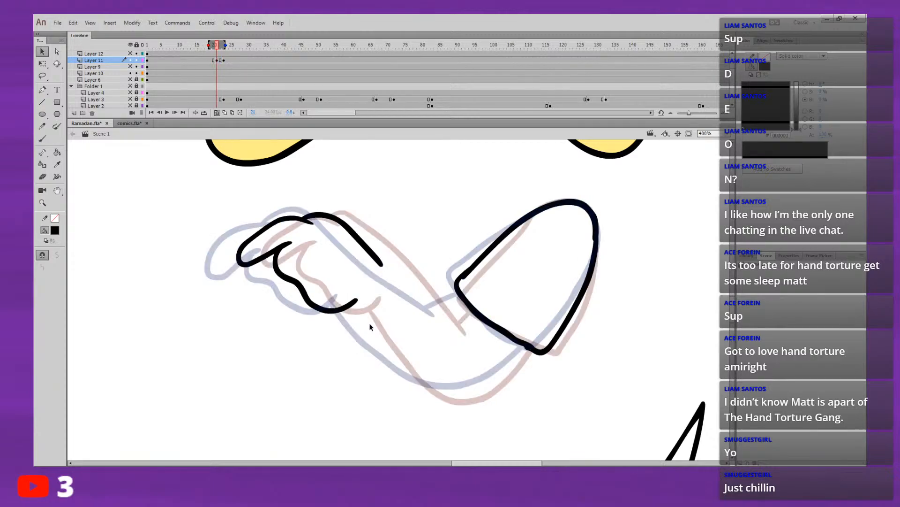
key(comma)
key(period)
key(comma)
key(period)
key(period)
key(comma)
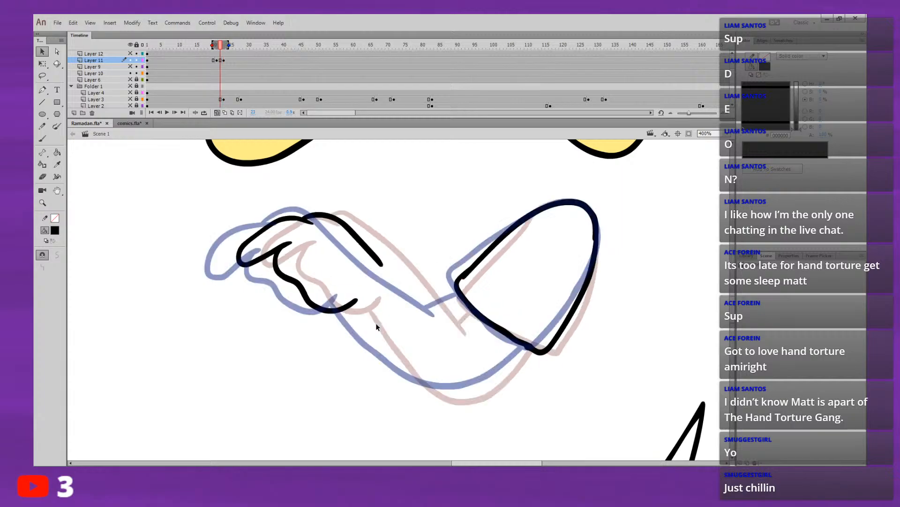
key(comma)
key(period)
key(period)
key(period)
key(period)
key(period)
key(period)
key(period)
key(period)
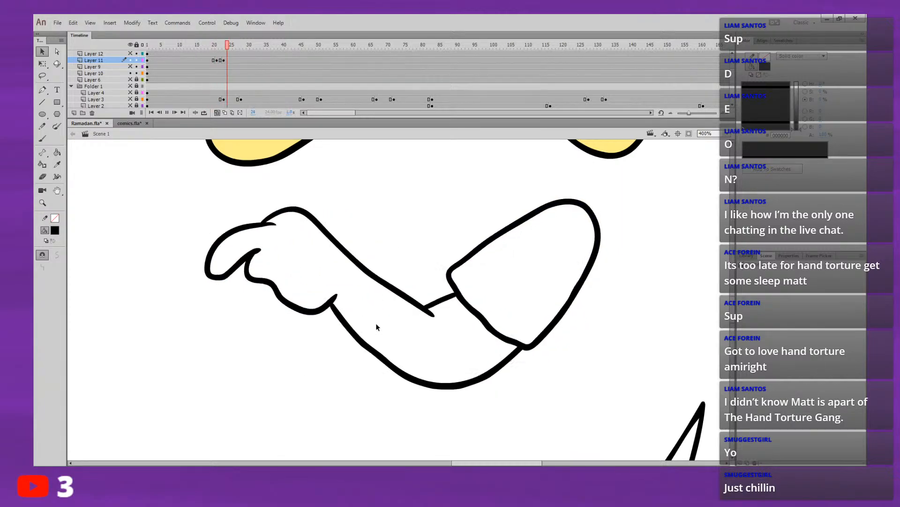
key(comma)
key(comma)
key(comma)
key(comma)
key(comma)
key(comma)
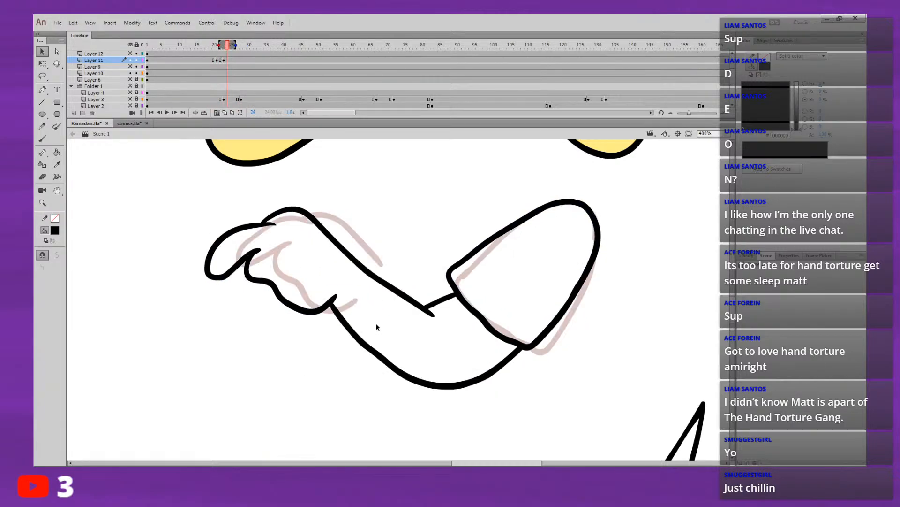
key(comma)
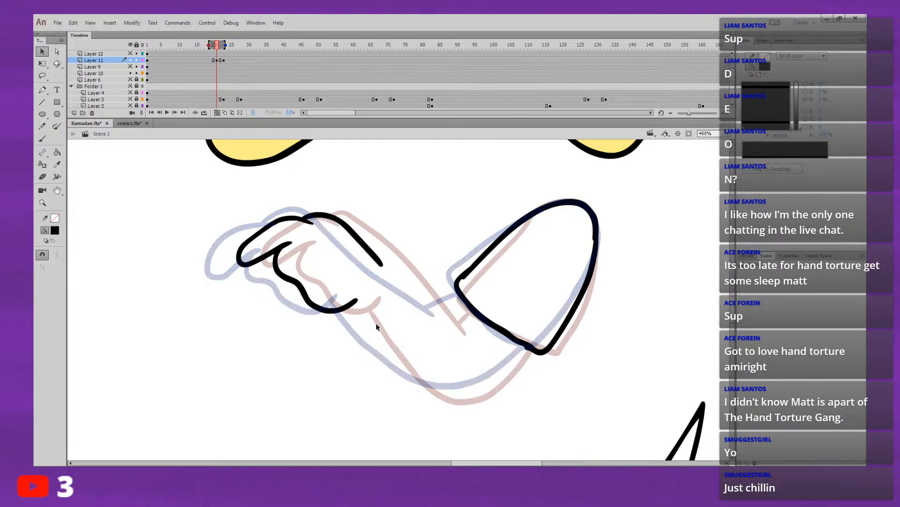
key(period)
key(comma)
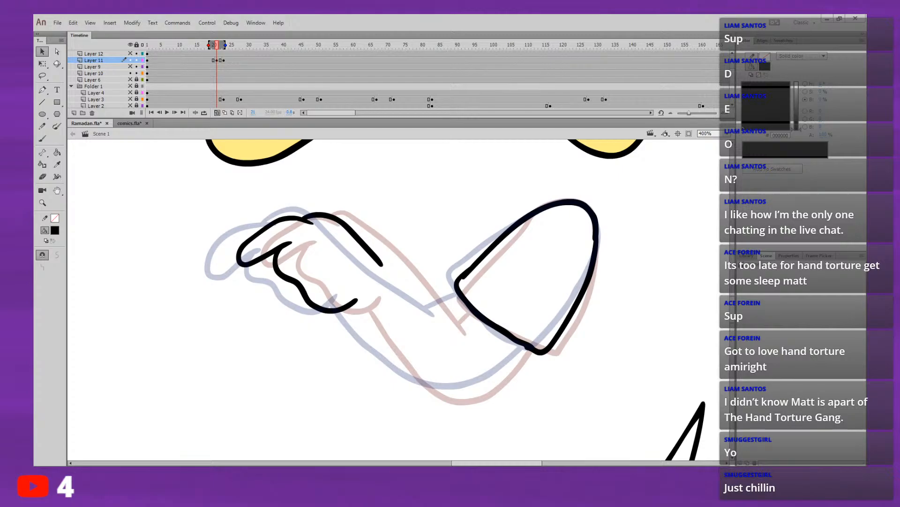
Step: Extend the in-between forearm's upper edge with the Brush from the wrist down to near the sleeve cuff
key(b)
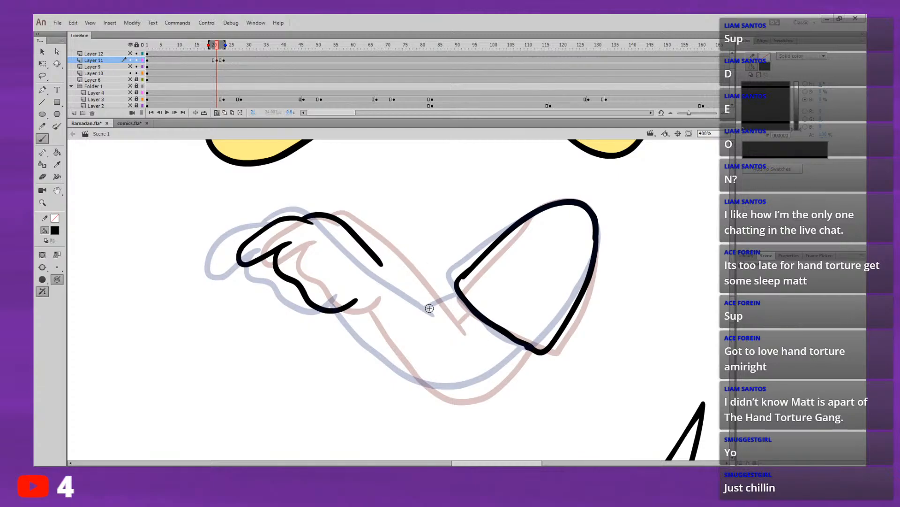
mouse_move(447, 324)
mouse_down()
mouse_move(405, 273)
mouse_move(402, 281)
mouse_move(454, 333)
mouse_up()
key(ctrl+z)
key(ctrl+z)
drag(377, 257, 454, 328)
key(ctrl+z)
key(ctrl+z)
drag(377, 263, 340, 239)
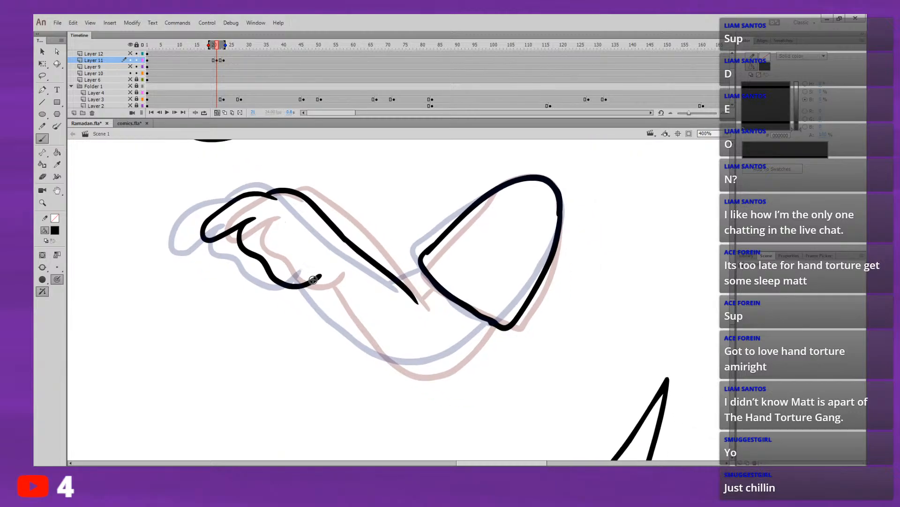
Step: Draw the in-between forearm's lower edge as one curve from the wrist to the sleeve's lower corner
mouse_move(313, 280)
mouse_down()
mouse_move(375, 354)
mouse_move(419, 372)
mouse_move(464, 354)
mouse_move(480, 327)
mouse_up()
key(ctrl+z)
mouse_move(313, 281)
mouse_down()
mouse_move(369, 347)
mouse_move(405, 367)
mouse_move(455, 359)
mouse_move(493, 322)
mouse_up()
key(comma)
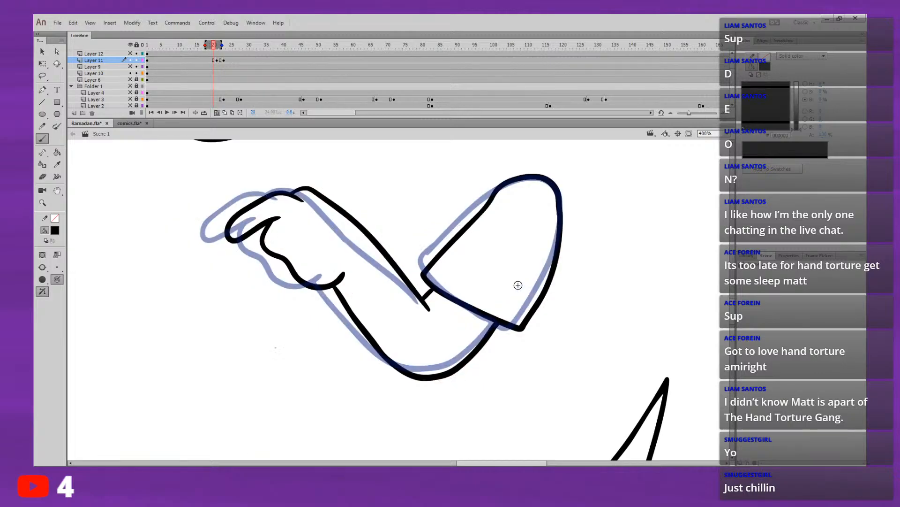
key(period)
Step: Draw the short line joining the forearm's upper edge to the sleeve cuff, comparing it with the previous frame
mouse_move(408, 288)
mouse_down()
mouse_move(432, 272)
mouse_move(430, 279)
mouse_up()
key(comma)
key(period)
key(ctrl+z)
key(ctrl+z)
key(comma)
key(period)
key(ctrl+z)
key(comma)
key(period)
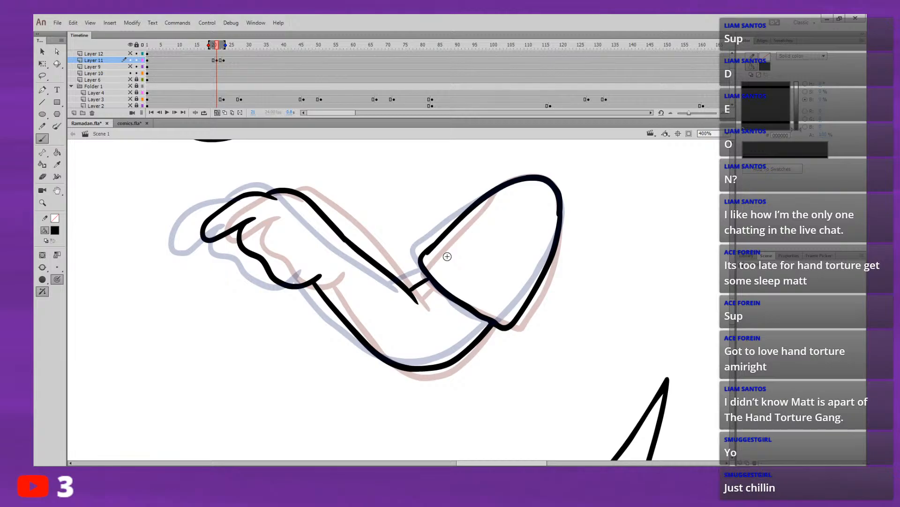
Step: Flip between the previous pose and the finished in-between to check the whole arm's movement
key(comma)
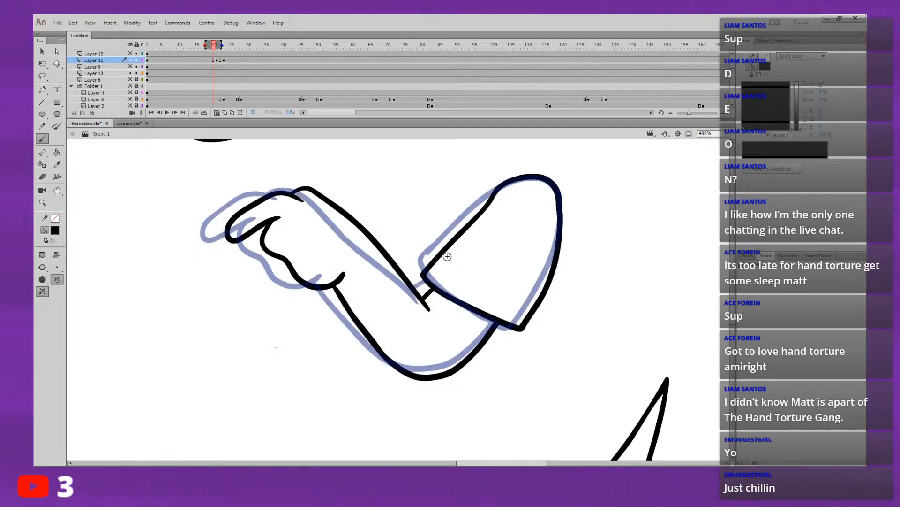
key(period)
key(comma)
key(period)
key(comma)
key(period)
key(period)
key(period)
key(period)
key(period)
key(period)
key(period)
key(period)
key(period)
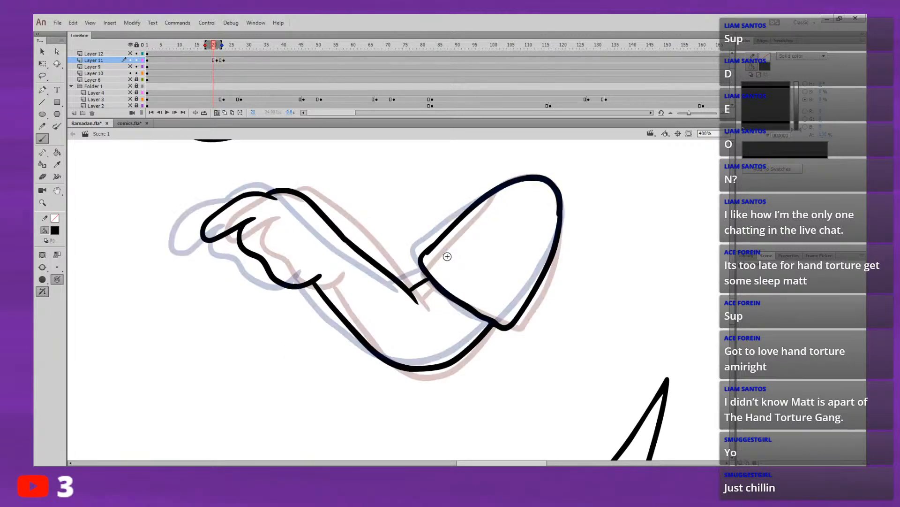
Step: Play back the arm movement on the timeline several times, starting just before the first pose change
click(205, 45)
key(Return)
key(Return)
click(207, 59)
key(Return)
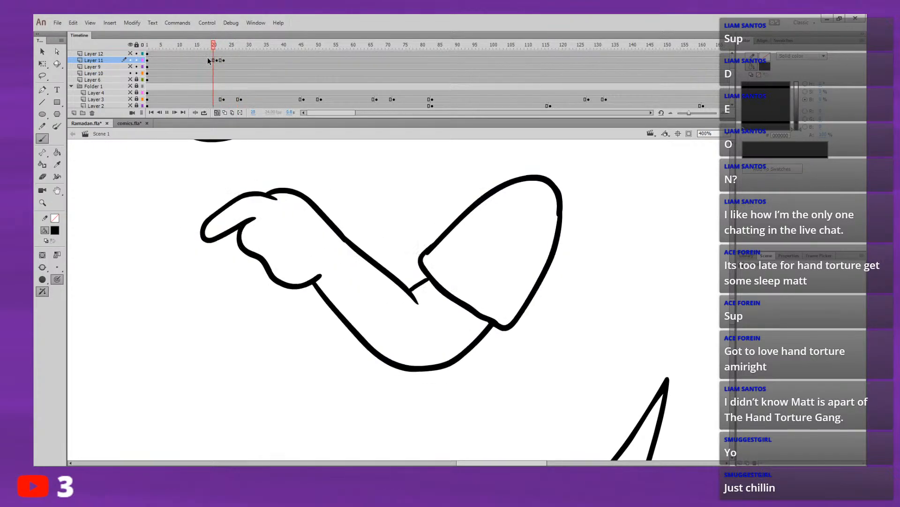
key(Return)
click(206, 59)
key(period)
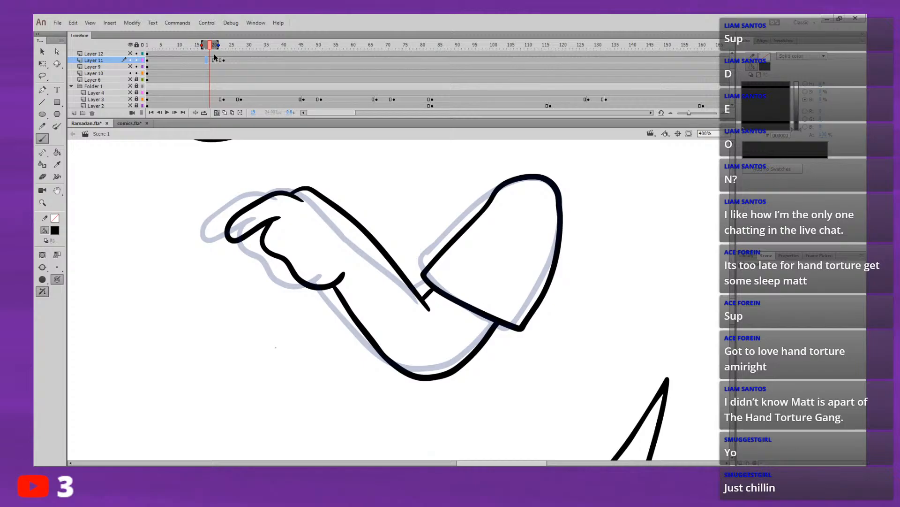
click(210, 60)
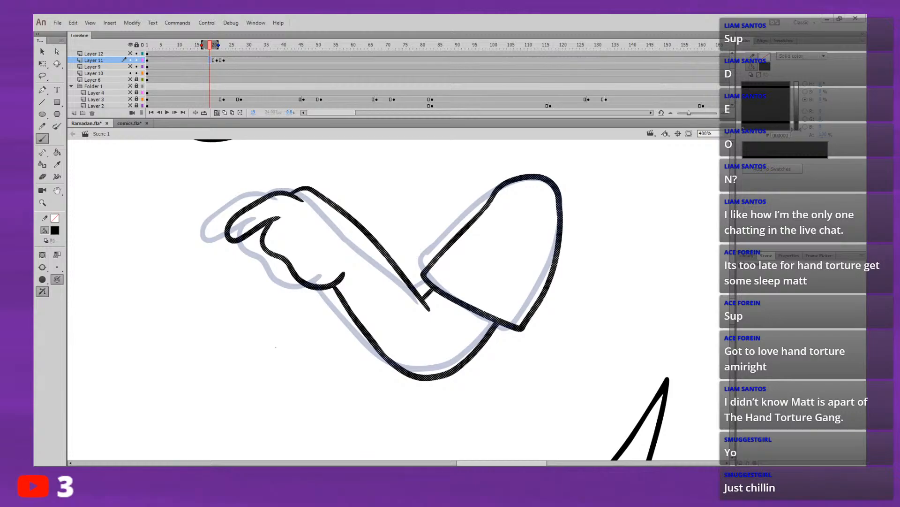
drag(365, 382, 403, 408)
key(ctrl+z)
key(comma)
key(period)
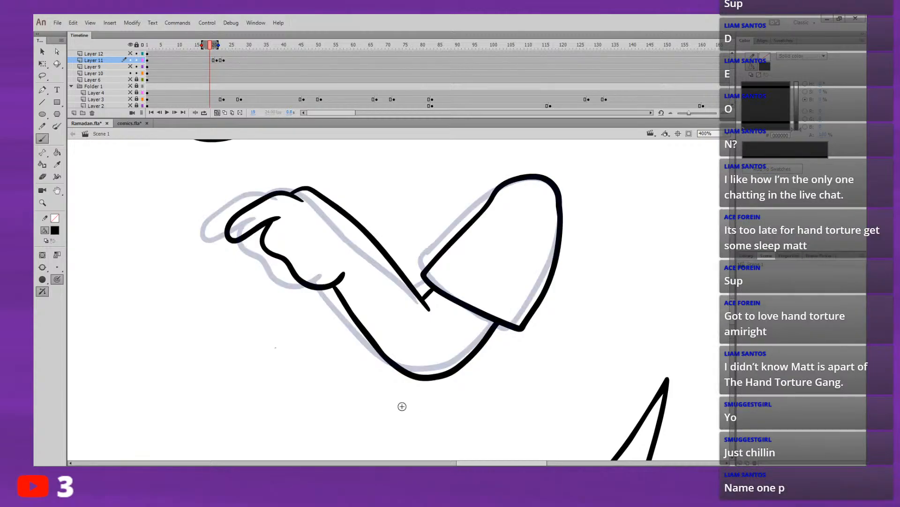
key(period)
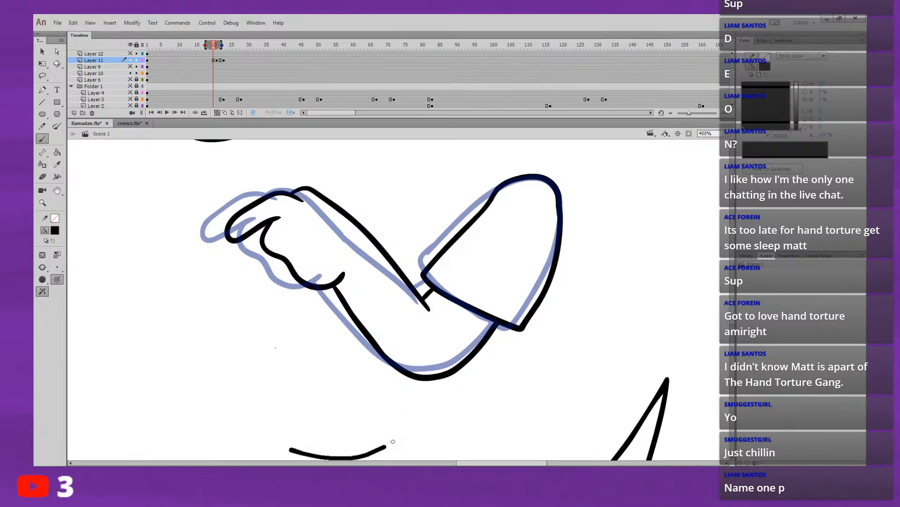
mouse_move(291, 449)
mouse_down()
mouse_move(385, 445)
mouse_move(434, 414)
mouse_up()
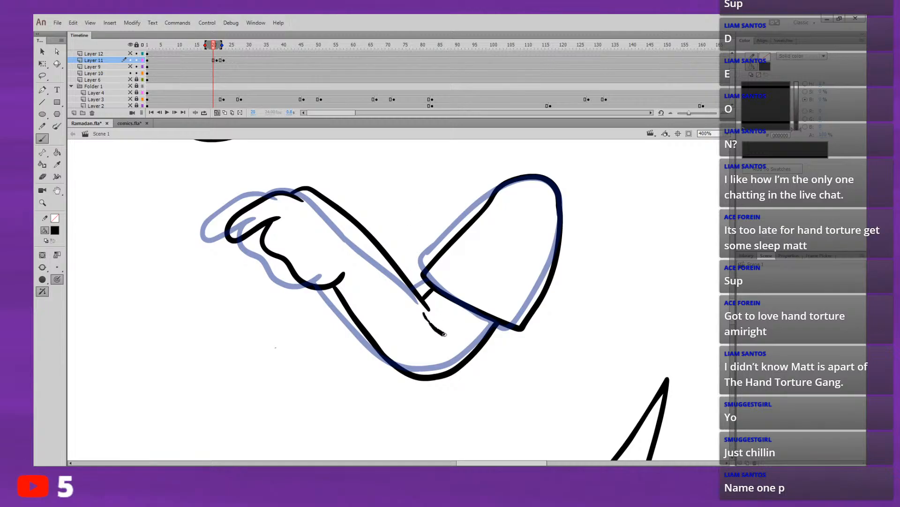
Step: Add a blank keyframe on Layer 11 at frame 19, between the first arm pose and the finished in-between
key(comma)
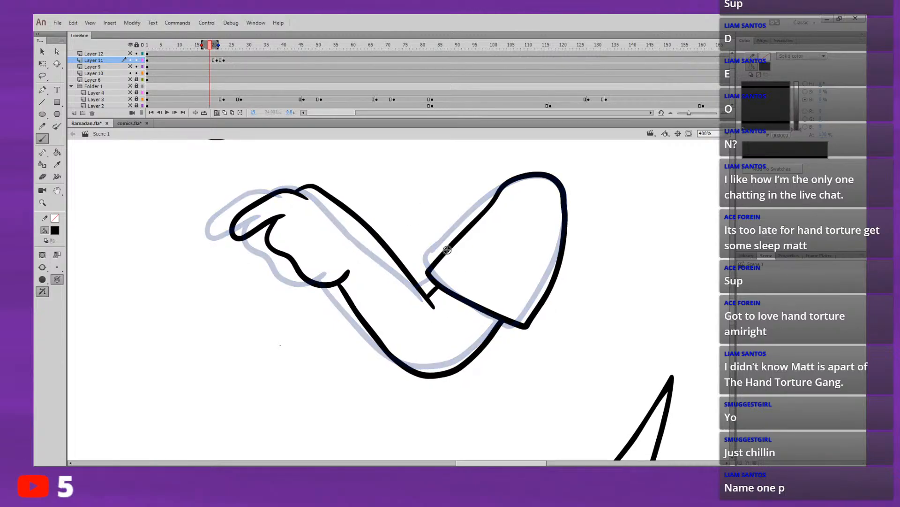
click(216, 59)
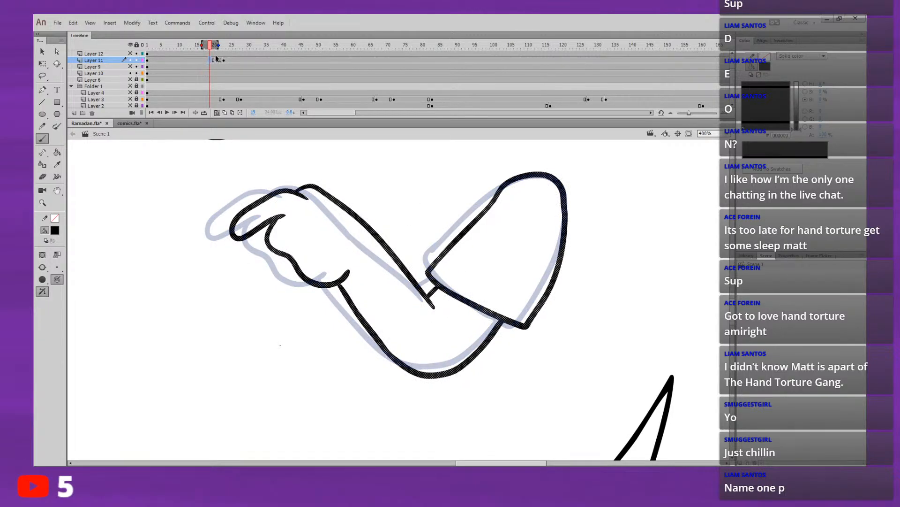
key(Delete)
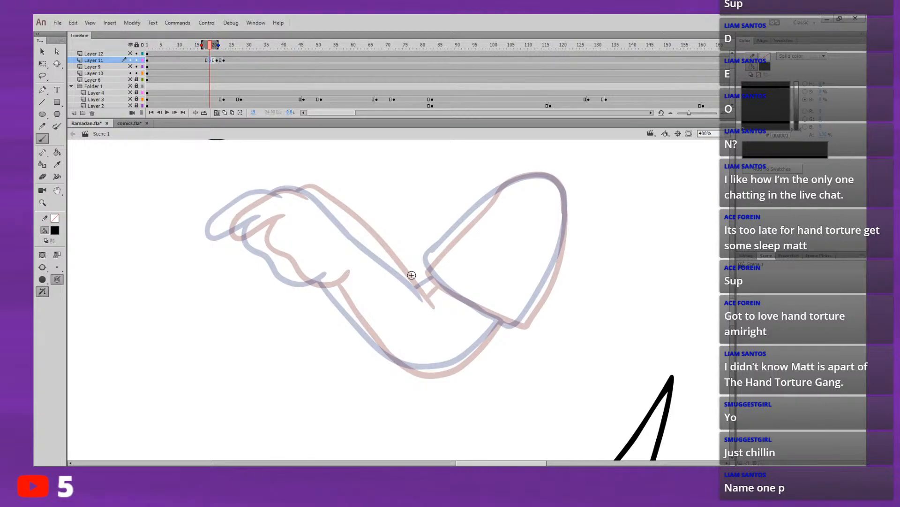
mouse_move(428, 268)
mouse_down()
mouse_move(500, 191)
mouse_move(530, 176)
mouse_move(551, 177)
mouse_move(564, 206)
mouse_move(562, 243)
mouse_up()
key(ctrl+z)
drag(521, 328, 534, 309)
drag(543, 297, 566, 229)
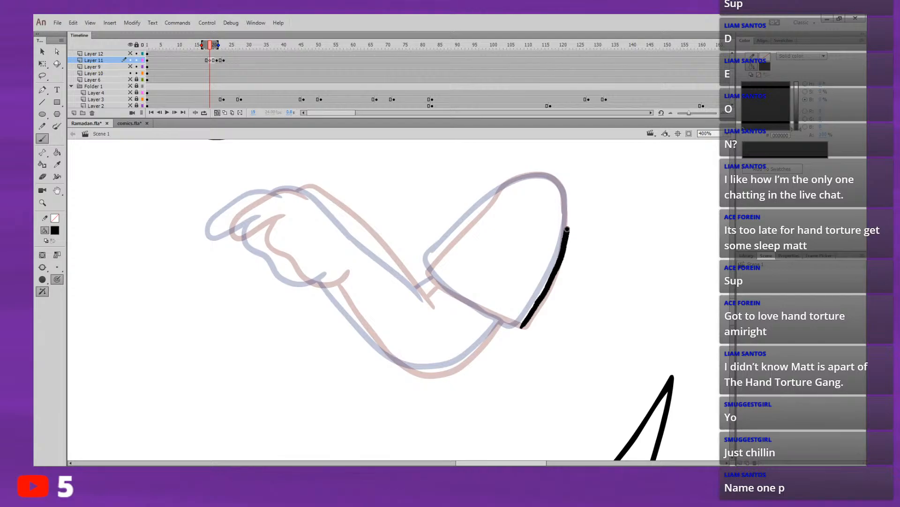
key(ctrl+z)
mouse_move(549, 176)
mouse_down()
mouse_move(560, 183)
mouse_move(549, 175)
mouse_up()
key(ctrl+z)
Step: Draw the new in-between's sleeve outline and cuff edge, placed between the two onion-skinned poses
key(ctrl+z)
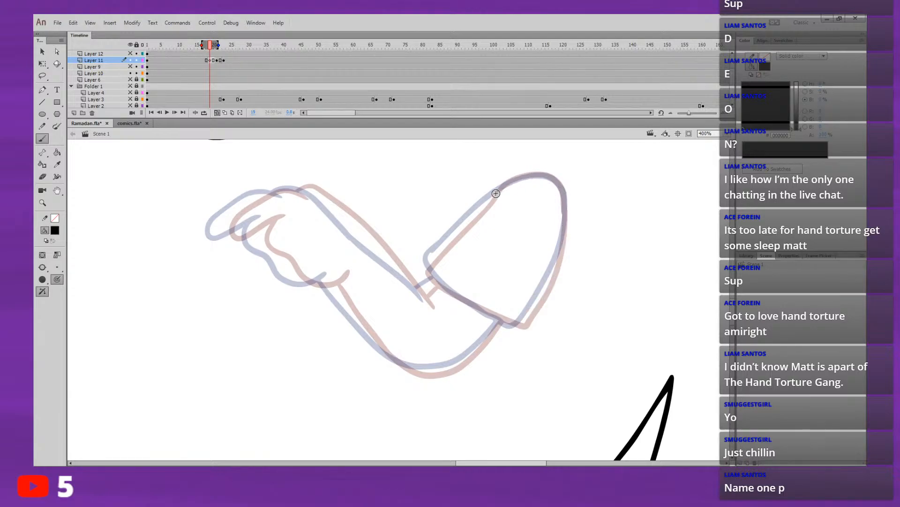
mouse_move(496, 192)
mouse_down()
mouse_move(522, 177)
mouse_move(550, 179)
mouse_move(495, 192)
mouse_move(539, 175)
mouse_move(561, 189)
mouse_move(560, 259)
mouse_move(520, 328)
mouse_up()
key(ctrl+z)
key(ctrl+z)
drag(427, 267, 501, 187)
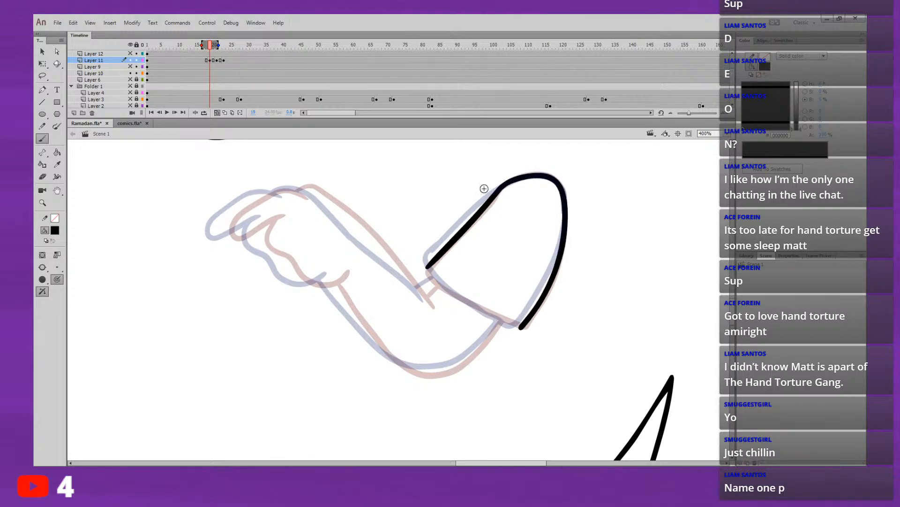
drag(435, 191, 391, 144)
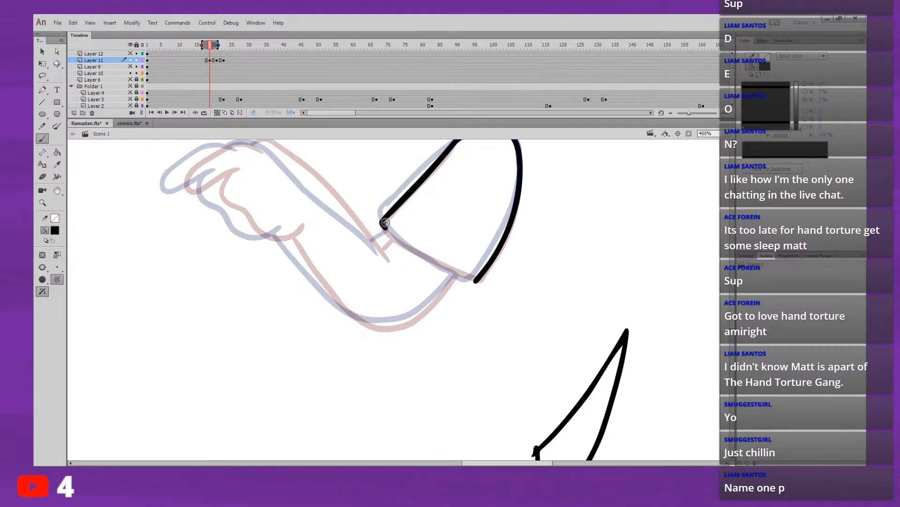
drag(412, 207, 356, 189)
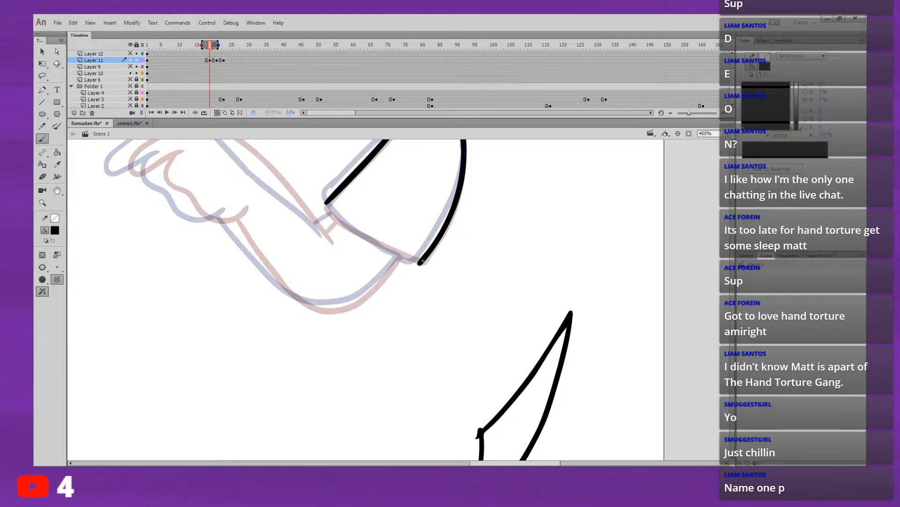
mouse_move(420, 262)
mouse_down()
mouse_move(373, 242)
mouse_move(325, 204)
mouse_move(394, 279)
mouse_up()
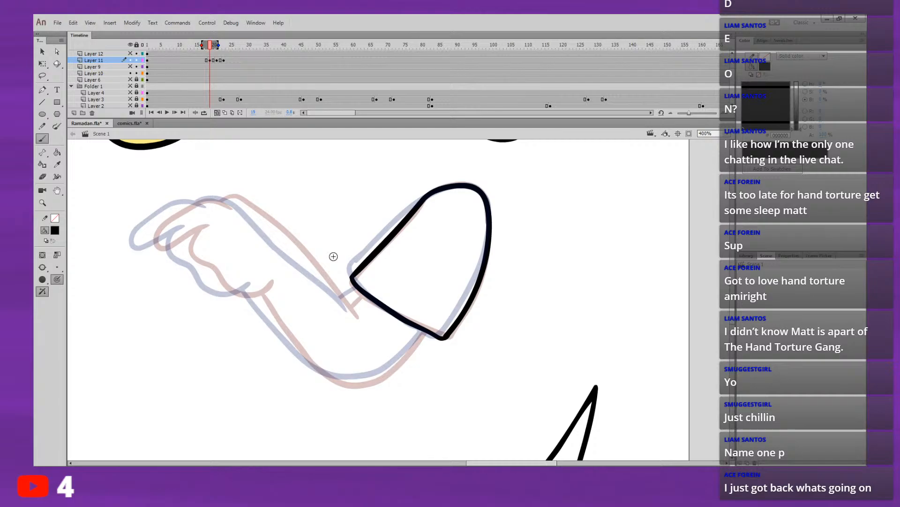
Step: Draw the new in-between's hand, from the back of the hand around the finger and thumb to the wrist
drag(334, 256, 347, 294)
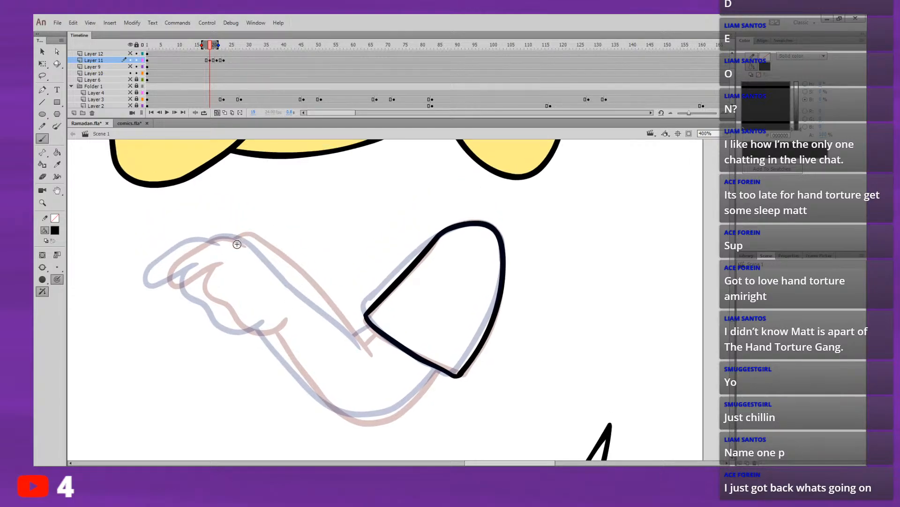
drag(245, 246, 214, 240)
key(ctrl+z)
mouse_move(241, 246)
mouse_down()
mouse_move(209, 238)
mouse_move(164, 273)
mouse_move(171, 284)
mouse_move(220, 259)
mouse_move(201, 282)
mouse_move(209, 301)
mouse_move(251, 331)
mouse_move(284, 321)
mouse_up()
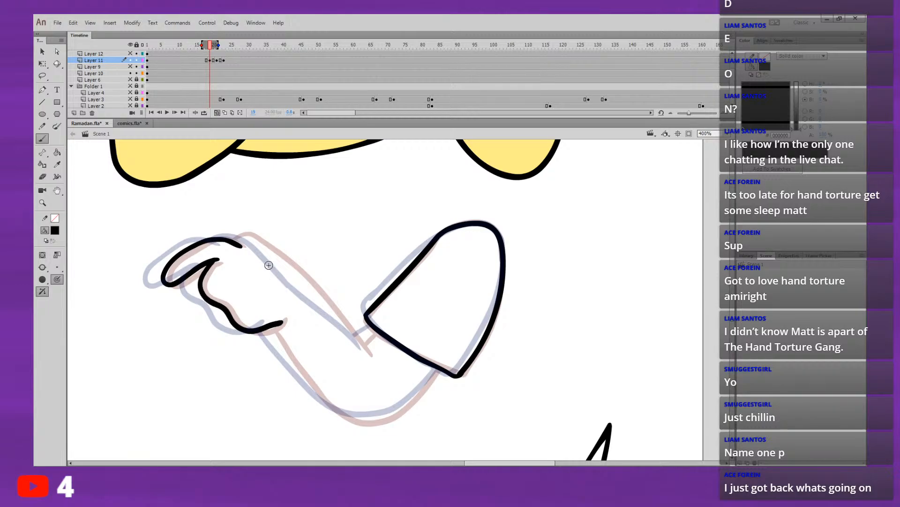
key(ctrl+z)
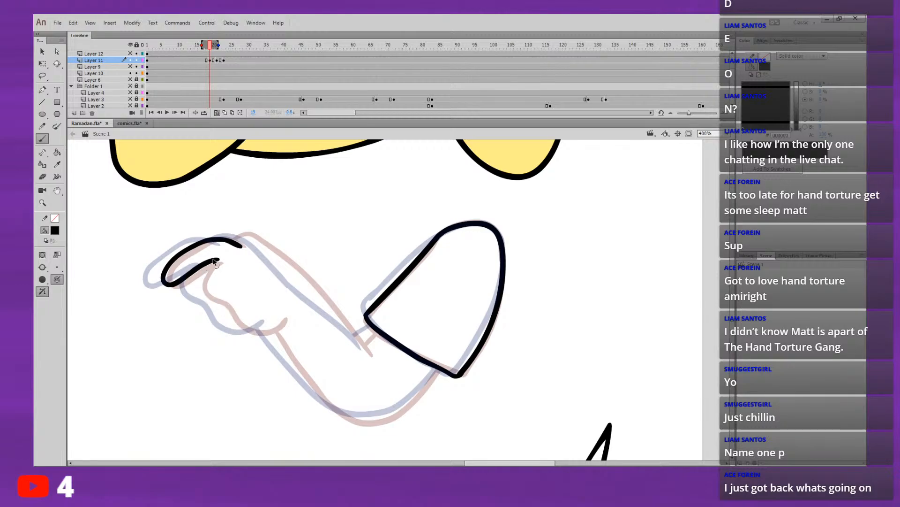
mouse_move(214, 261)
mouse_down()
mouse_move(202, 276)
mouse_move(204, 294)
mouse_move(236, 324)
mouse_move(257, 332)
mouse_move(284, 317)
mouse_up()
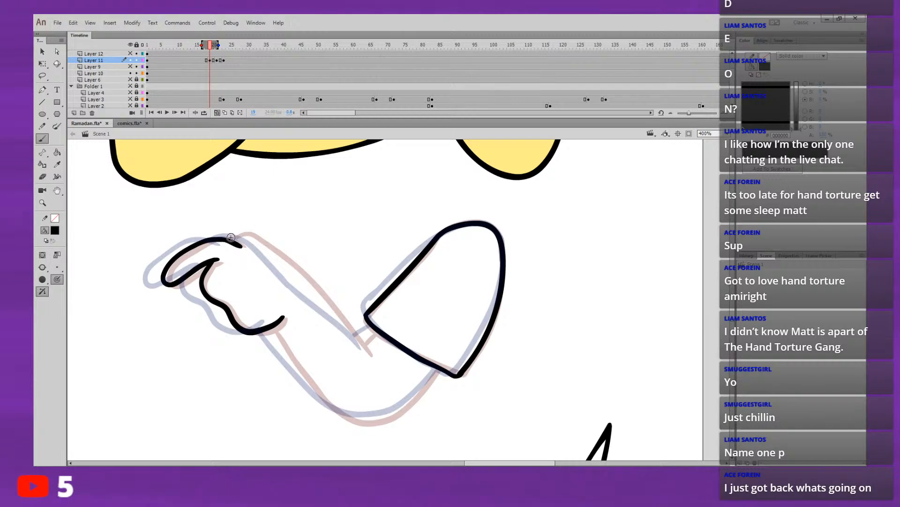
Step: Draw the new in-between forearm's upper edge as one line from below the sleeve cuff to the hand
mouse_move(225, 239)
mouse_down()
mouse_move(258, 242)
mouse_move(284, 267)
mouse_up()
key(ctrl+z)
key(space)
drag(392, 312, 347, 300)
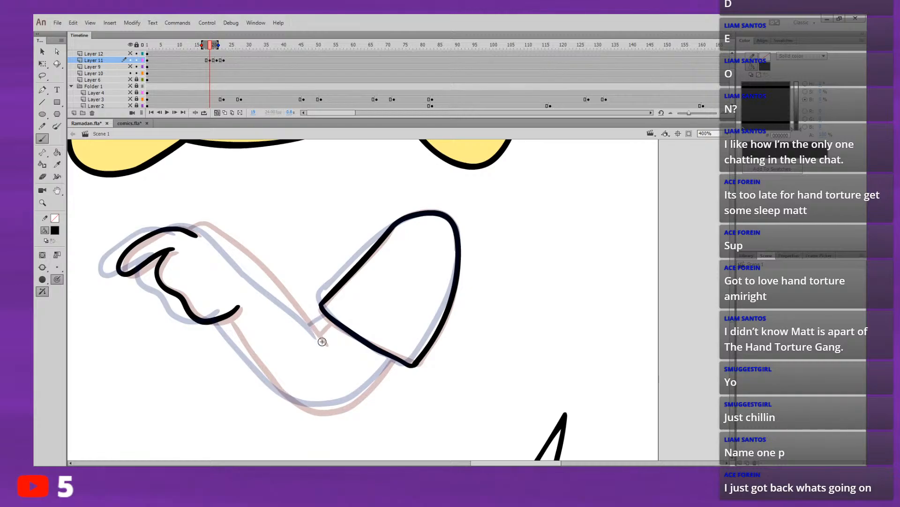
drag(323, 343, 279, 288)
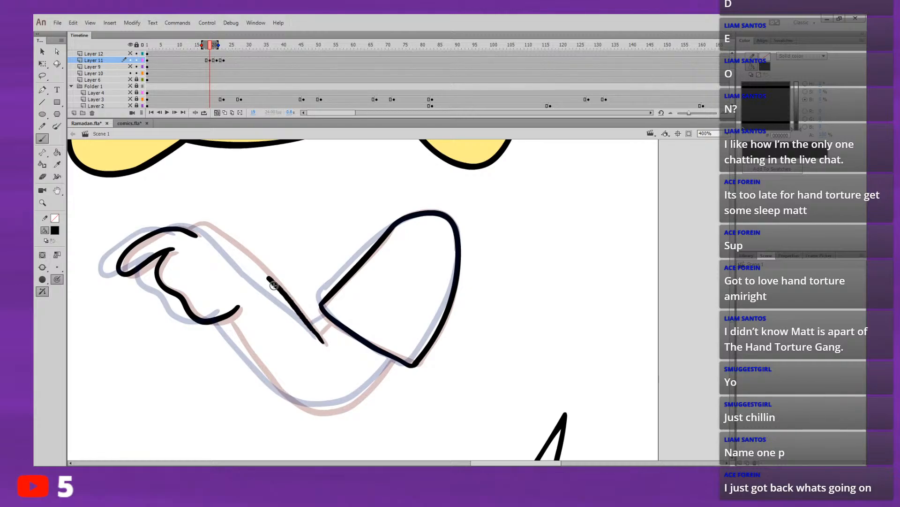
key(ctrl+z)
drag(323, 342, 273, 281)
key(ctrl+z)
mouse_move(311, 328)
mouse_down()
mouse_move(319, 338)
mouse_move(223, 235)
mouse_move(184, 229)
mouse_up()
key(ctrl+z)
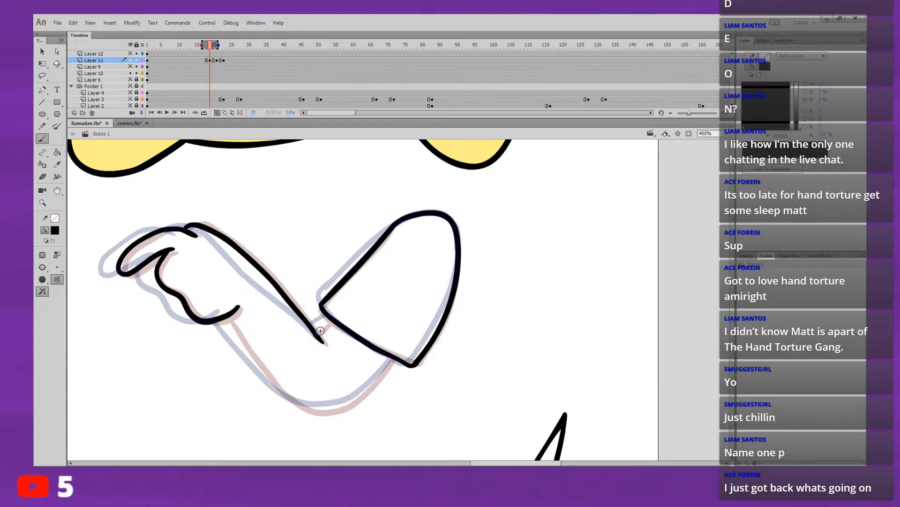
Step: Draw the new in-between forearm's lower edge from the wrist to the sleeve's lower corner
mouse_move(316, 333)
mouse_down()
mouse_move(333, 317)
mouse_move(300, 267)
mouse_up()
mouse_move(205, 295)
mouse_down()
mouse_move(261, 369)
mouse_move(287, 382)
mouse_move(319, 383)
mouse_move(371, 337)
mouse_up()
drag(394, 261, 423, 309)
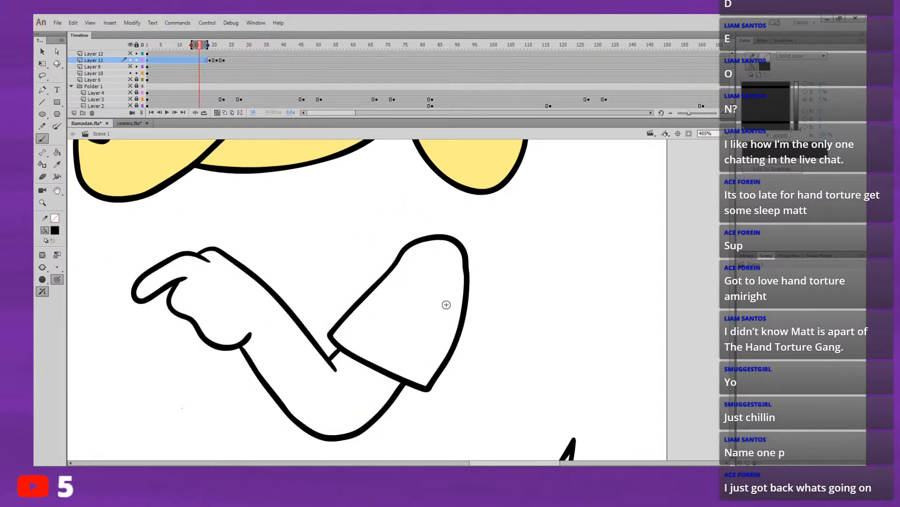
Step: Play back the arm movement on the timeline several times, starting from frame 16
key(Return)
key(Return)
click(199, 46)
key(Return)
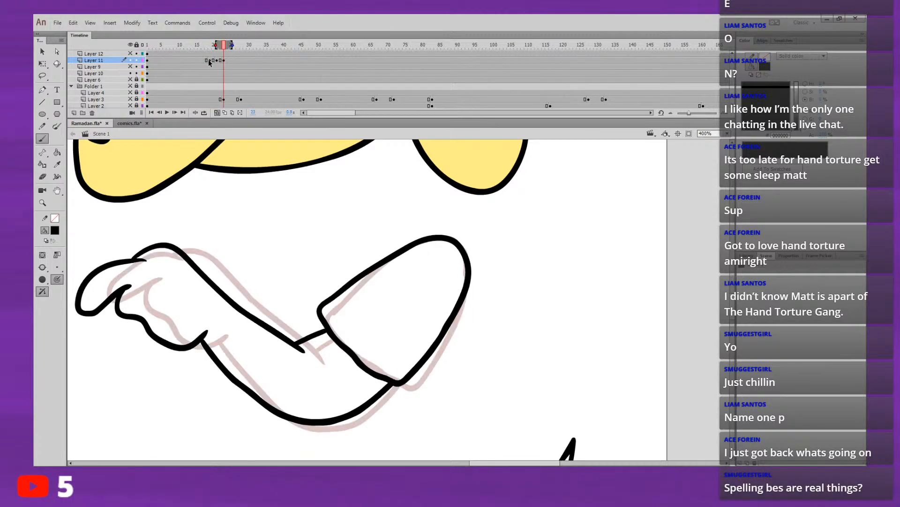
click(199, 44)
key(Return)
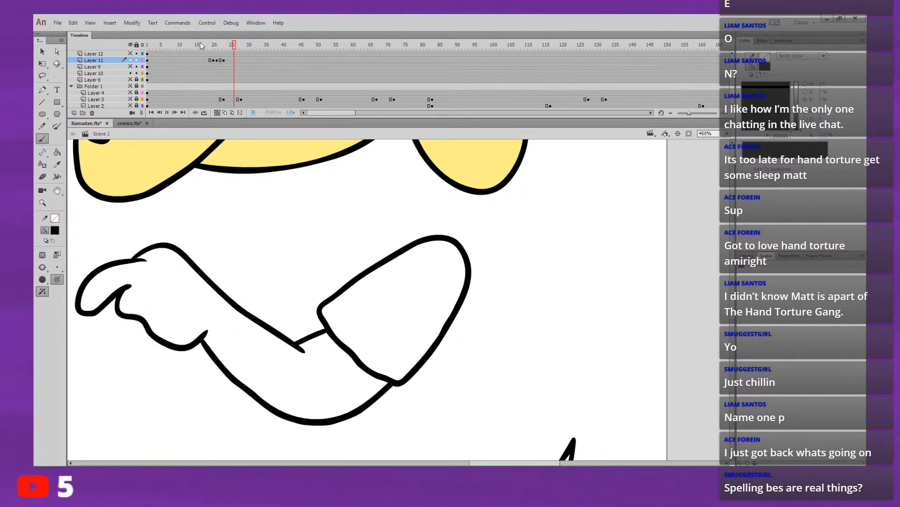
click(198, 44)
key(Return)
click(199, 44)
key(Return)
click(200, 45)
key(Return)
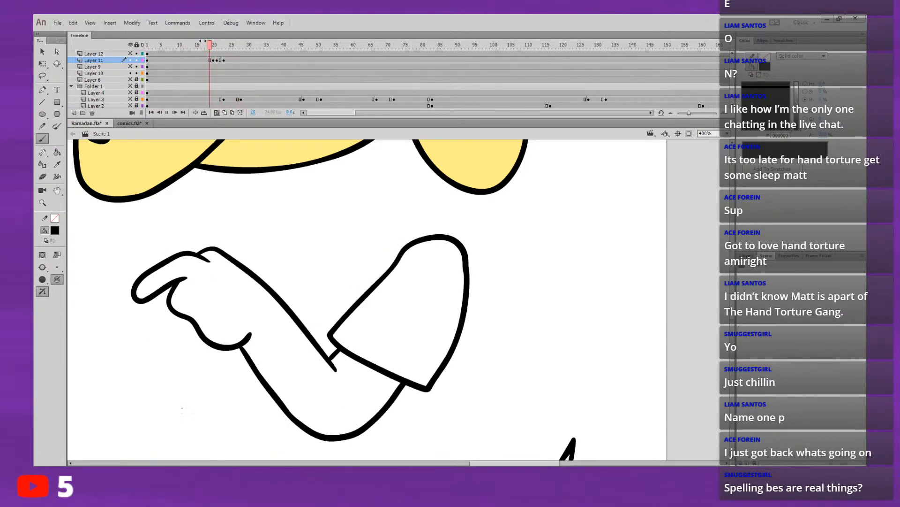
Step: Add a keyframe holding the final arm pose at frame 25 of Layer 11 and clear the drawing on frame 23
click(217, 46)
key(.)
key(.)
key(.)
click(231, 60)
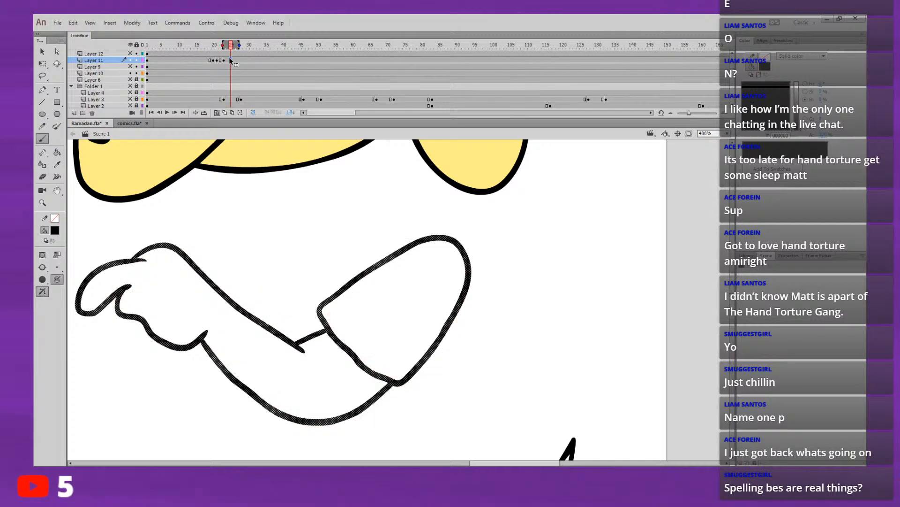
click(225, 60)
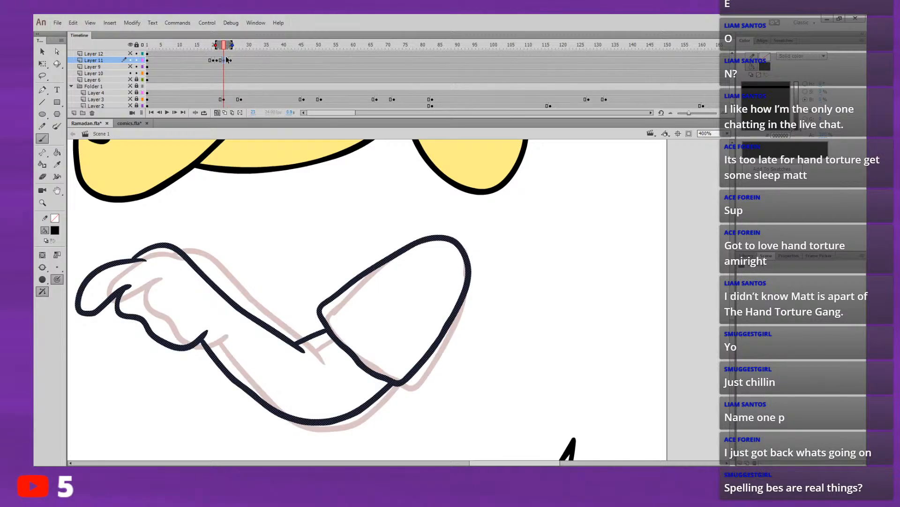
key(Delete)
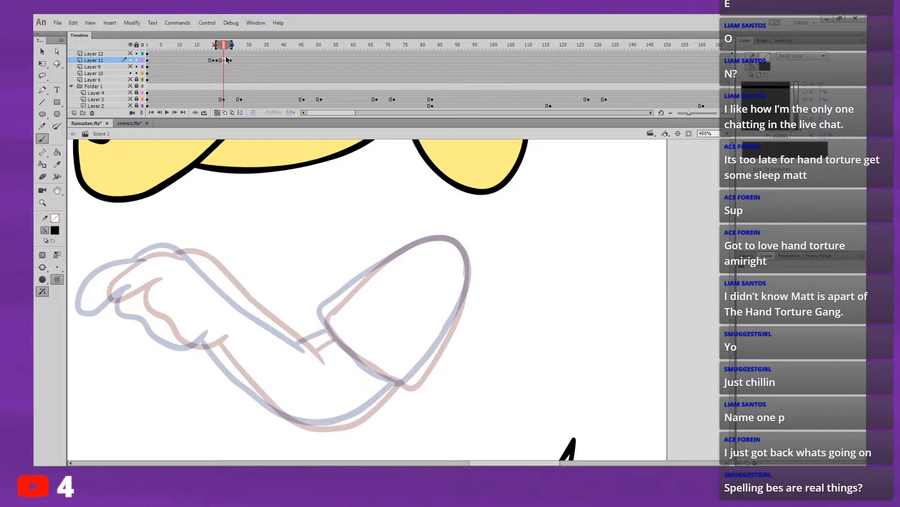
Step: Flip through the arm poses around the cleared frame 23 and play back the movement
drag(436, 305, 485, 310)
key(comma)
key(comma)
key(comma)
key(comma)
key(comma)
key(comma)
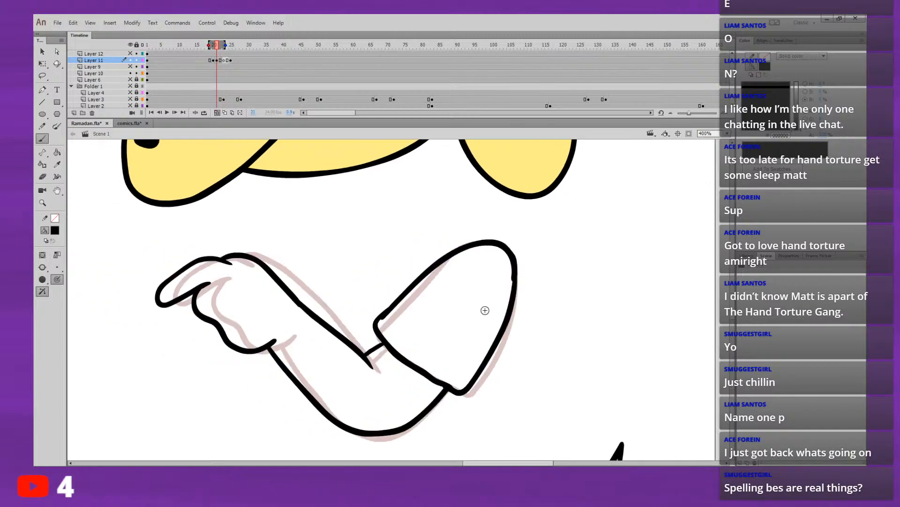
key(period)
key(period)
key(period)
key(period)
key(period)
key(period)
key(period)
key(period)
key(period)
key(period)
key(period)
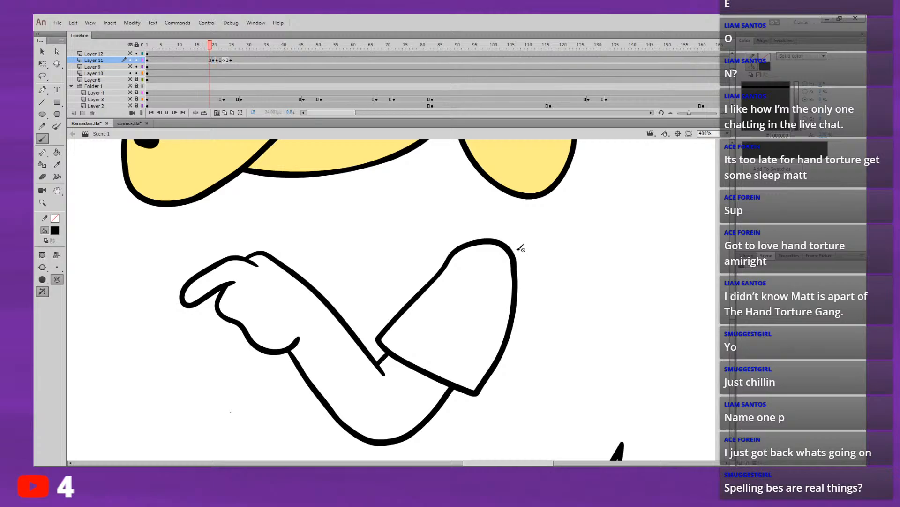
click(221, 61)
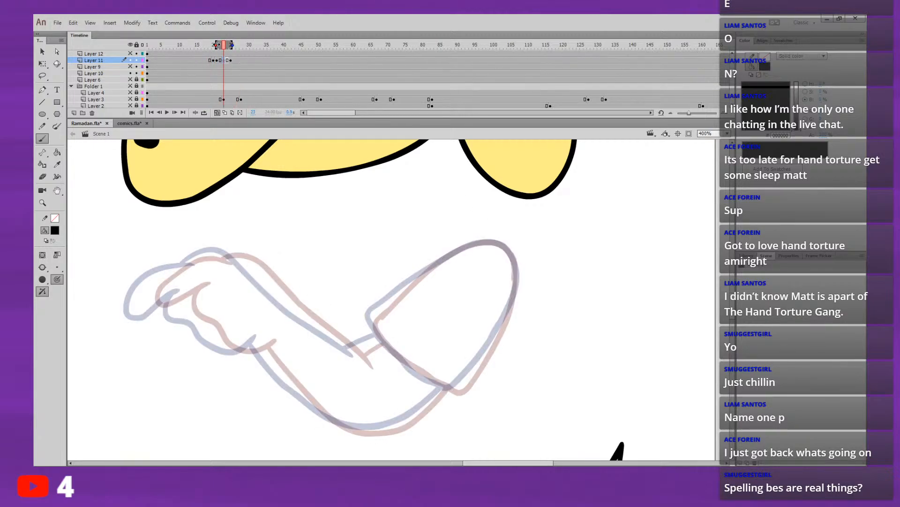
key(Return)
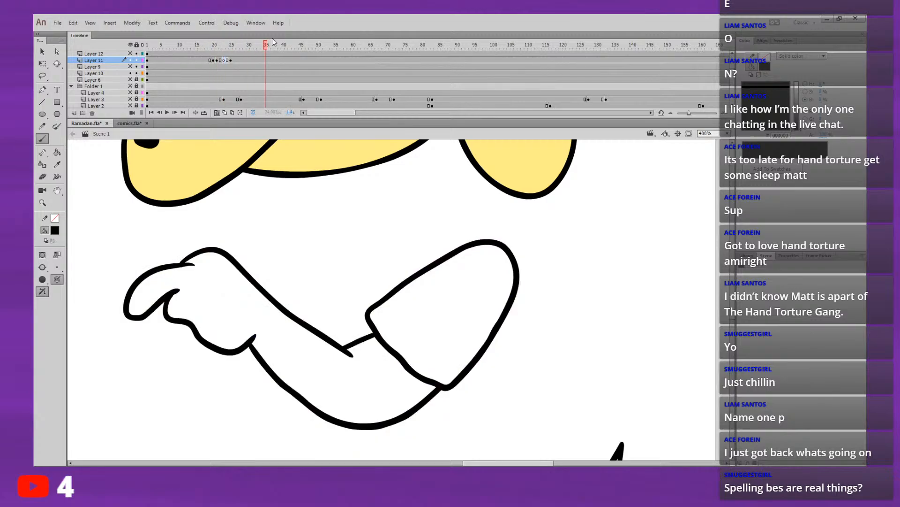
Step: Trace the final pose's hand on frame 23, with only the following drawing shown as onion skin
click(224, 45)
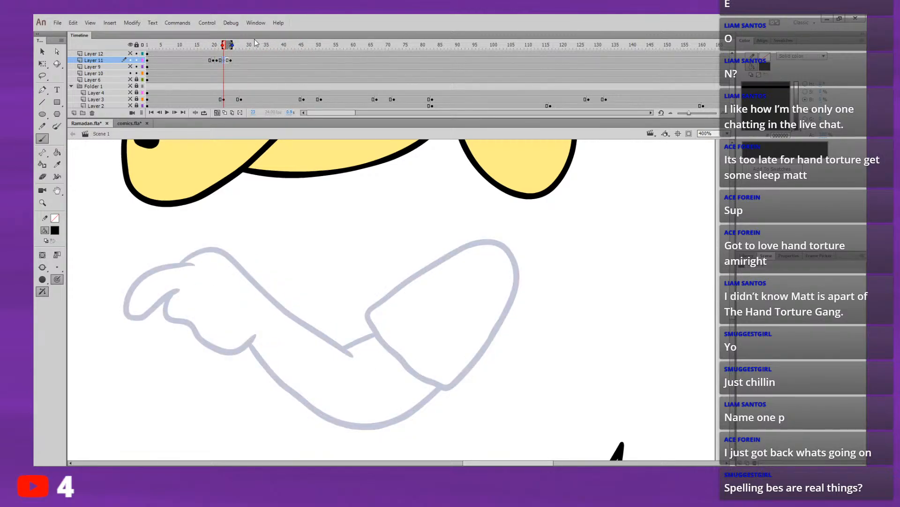
drag(429, 272, 405, 213)
mouse_move(561, 360)
mouse_down()
mouse_move(613, 360)
mouse_move(622, 372)
mouse_up()
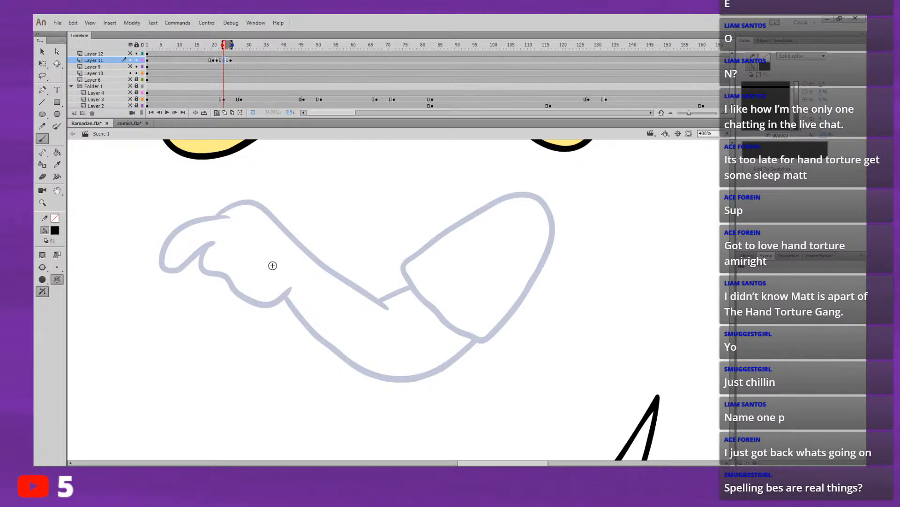
mouse_move(292, 287)
mouse_down()
mouse_move(277, 300)
mouse_move(243, 302)
mouse_move(227, 277)
mouse_move(203, 271)
mouse_move(207, 246)
mouse_move(191, 254)
mouse_move(209, 244)
mouse_move(161, 273)
mouse_move(165, 242)
mouse_move(203, 217)
mouse_move(246, 204)
mouse_move(288, 220)
mouse_up()
key(ctrl+z)
key(ctrl+z)
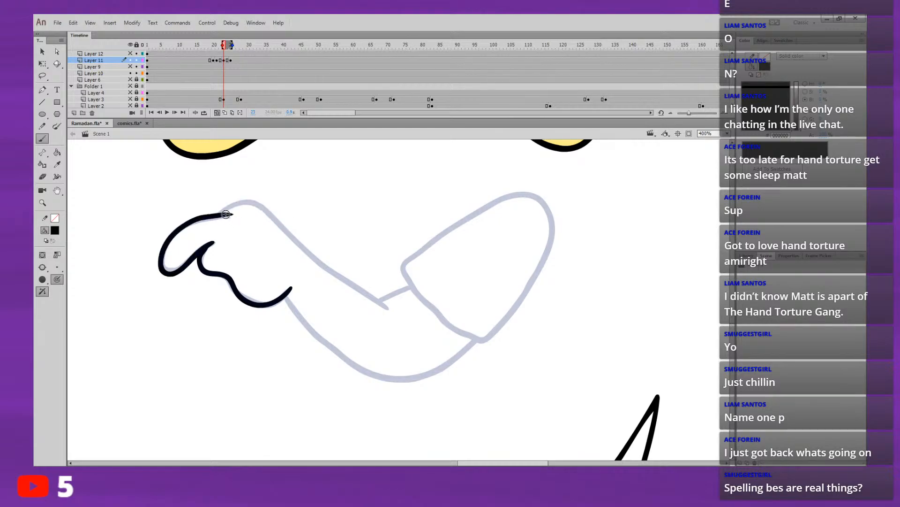
mouse_move(219, 213)
mouse_down()
mouse_move(242, 202)
mouse_move(268, 212)
mouse_move(244, 203)
mouse_up()
key(ctrl+z)
key(ctrl+z)
key(ctrl+z)
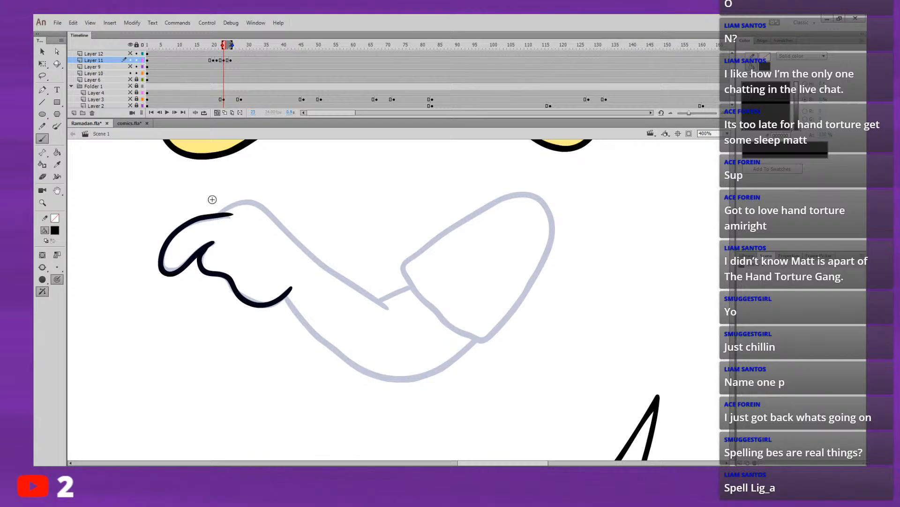
drag(506, 349, 543, 375)
mouse_move(571, 326)
mouse_down()
mouse_move(570, 356)
mouse_move(546, 291)
mouse_up()
key(ctrl+z)
drag(526, 293, 559, 401)
key(ctrl+z)
drag(594, 312, 584, 349)
Step: Flip between the previous in-between, the newly traced hand and the final pose to compare the hand's position
key(comma)
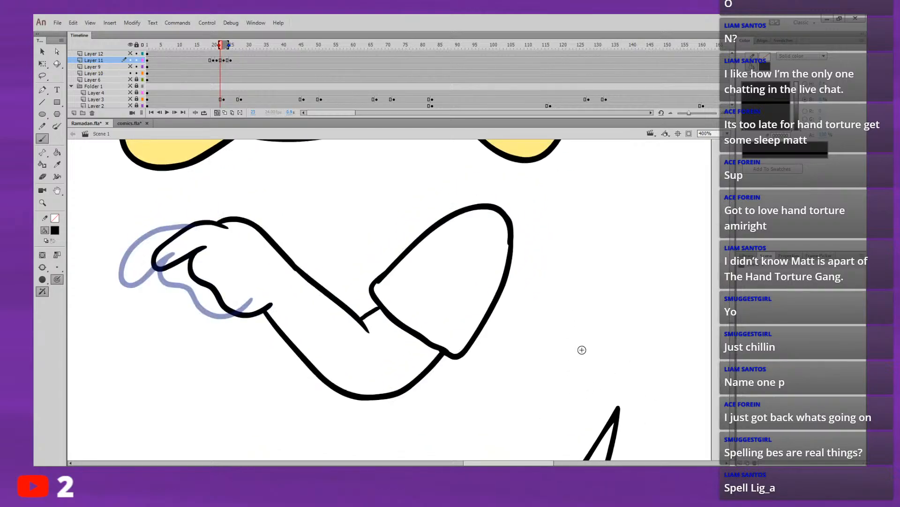
key(period)
key(period)
key(comma)
key(period)
key(comma)
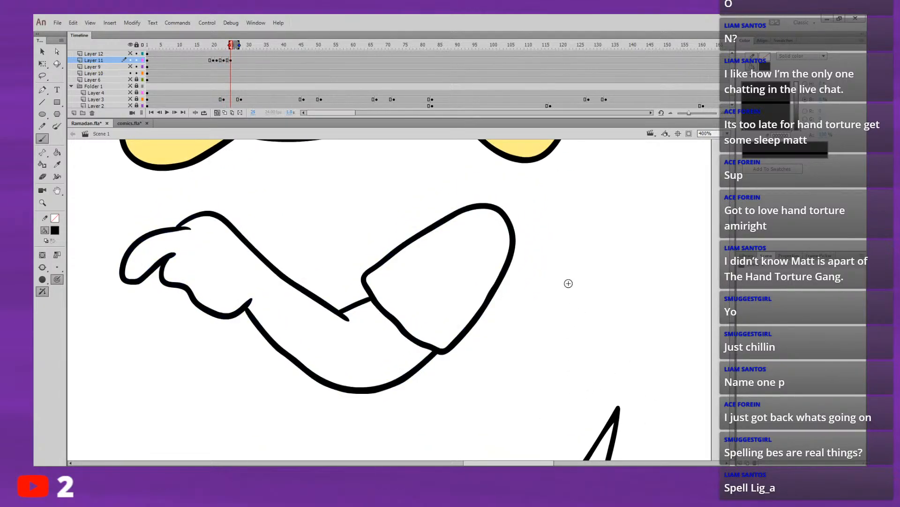
key(period)
mouse_move(177, 226)
mouse_down()
mouse_move(224, 221)
mouse_move(273, 273)
mouse_up()
key(ctrl+z)
key(ctrl+z)
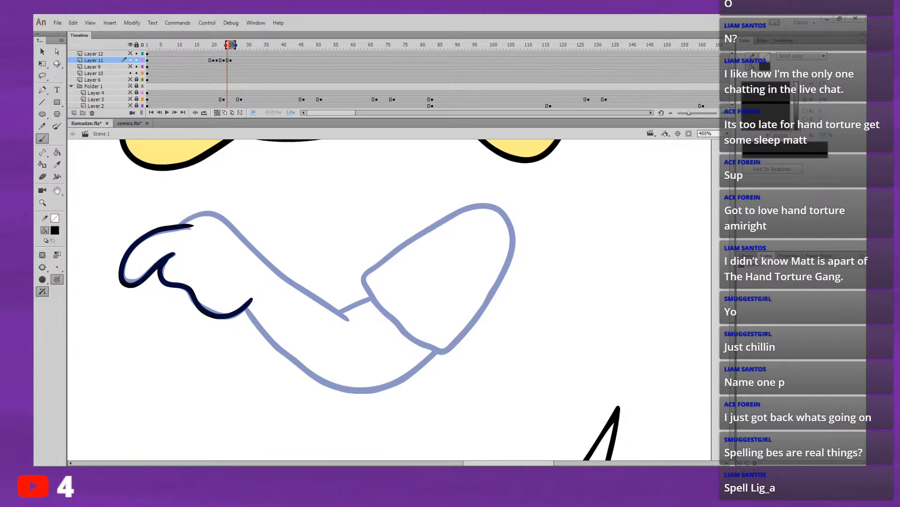
drag(407, 347, 459, 309)
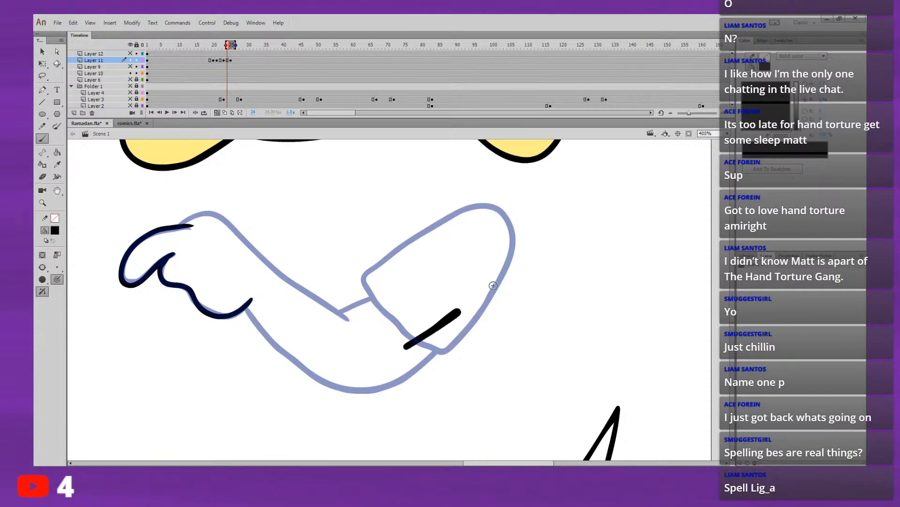
key(ctrl+z)
Step: Flip repeatedly between the arm drawings around frame 23 to judge how the traced hand moves into the final pose
key(comma)
key(period)
key(comma)
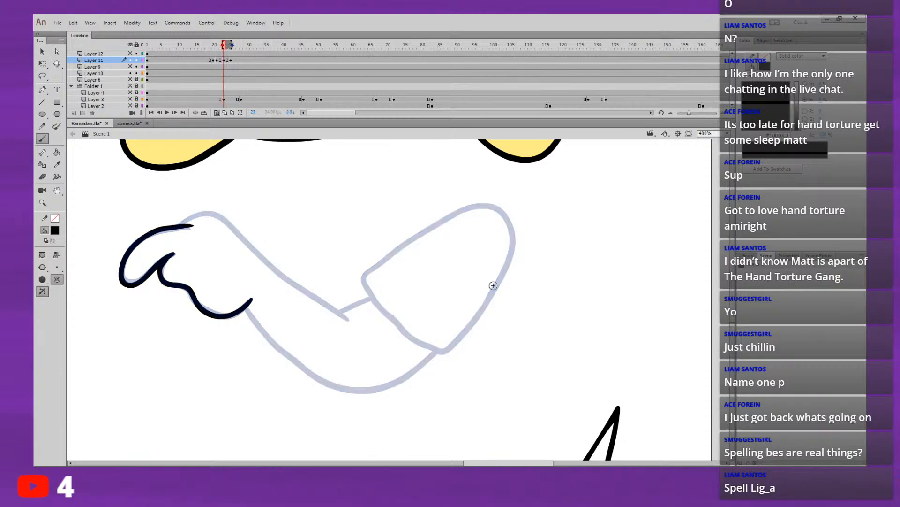
key(period)
key(comma)
key(period)
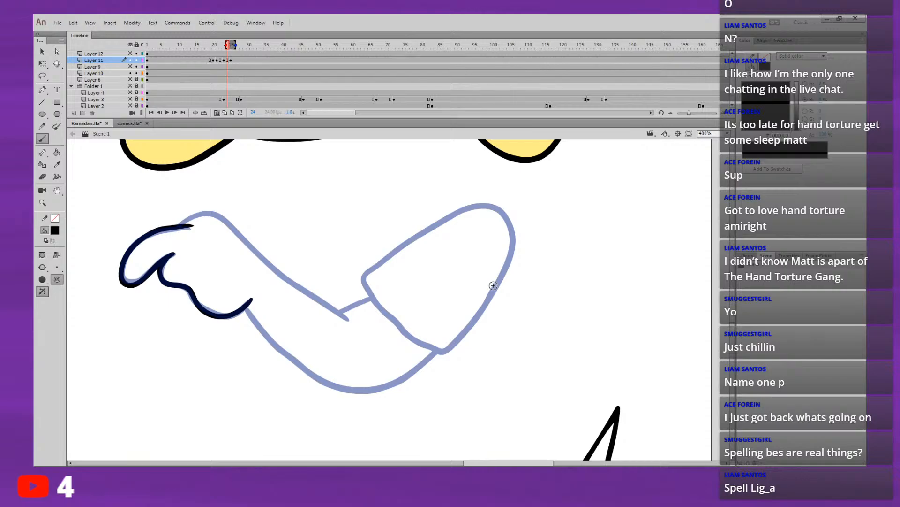
key(comma)
key(period)
key(comma)
key(period)
key(comma)
key(period)
key(comma)
key(period)
key(comma)
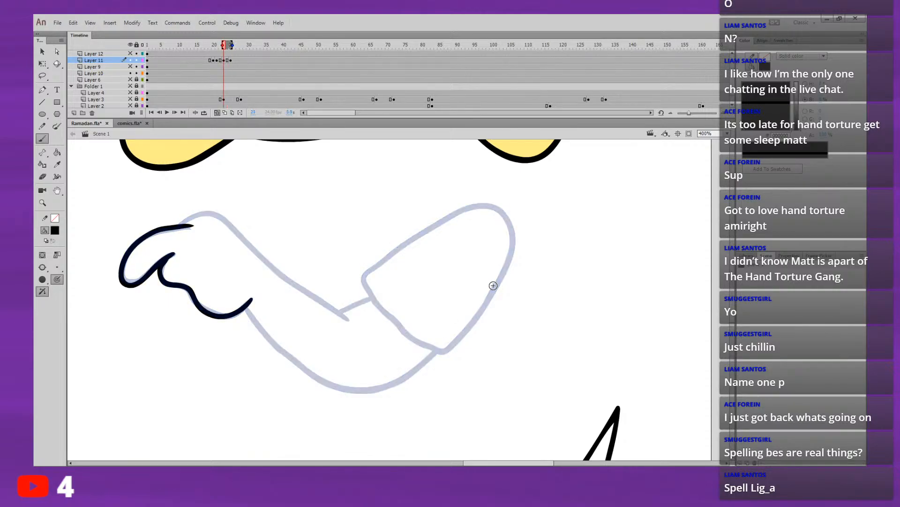
key(period)
key(comma)
key(period)
key(comma)
key(comma)
key(period)
key(period)
key(period)
key(comma)
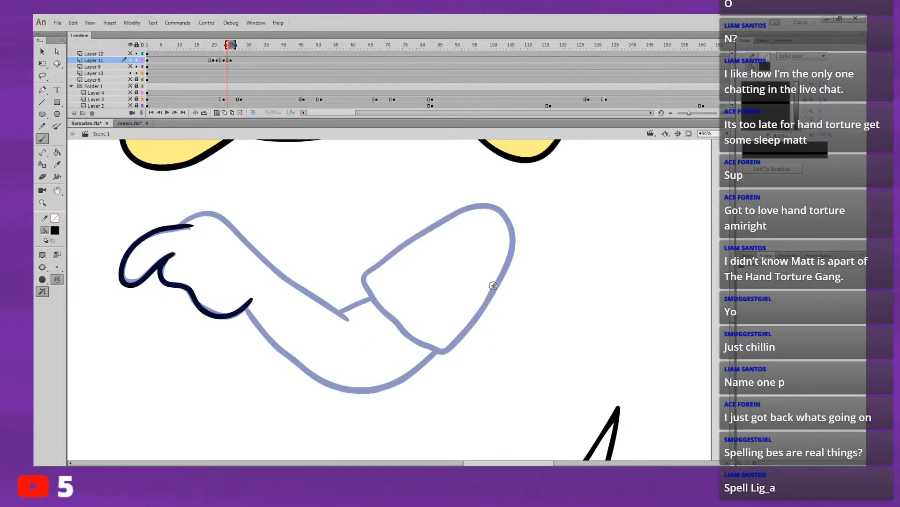
key(comma)
key(period)
Step: Draw the forearm's upper line from the wrist on the frame 23 drawing, shift it with the hand slightly down and left, and play back
mouse_move(179, 225)
mouse_down()
mouse_move(210, 212)
mouse_move(240, 230)
mouse_move(283, 282)
mouse_up()
click(42, 52)
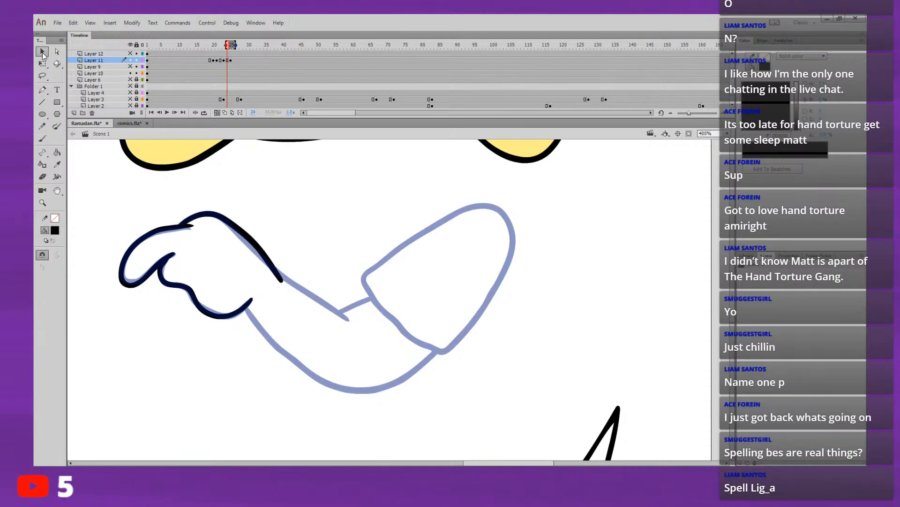
mouse_move(102, 379)
mouse_down()
mouse_move(169, 287)
mouse_move(284, 211)
mouse_up()
drag(274, 265, 261, 273)
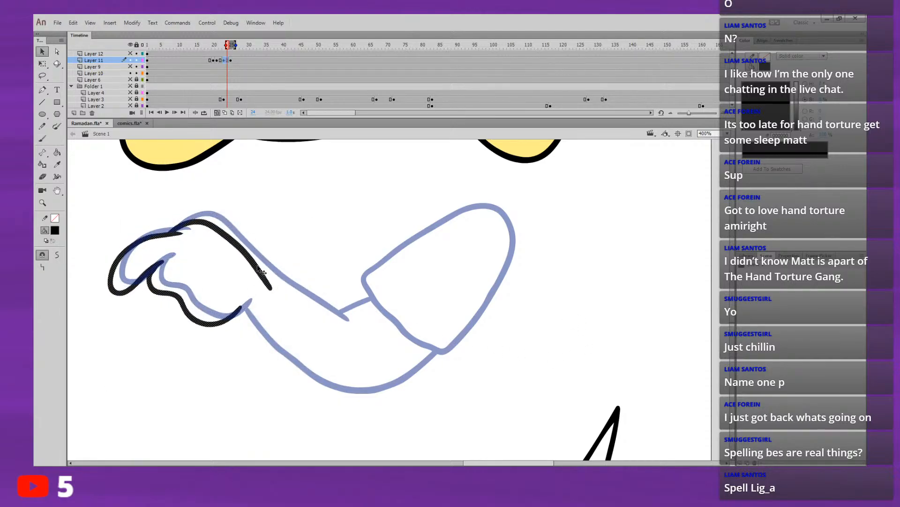
key(ctrl+z)
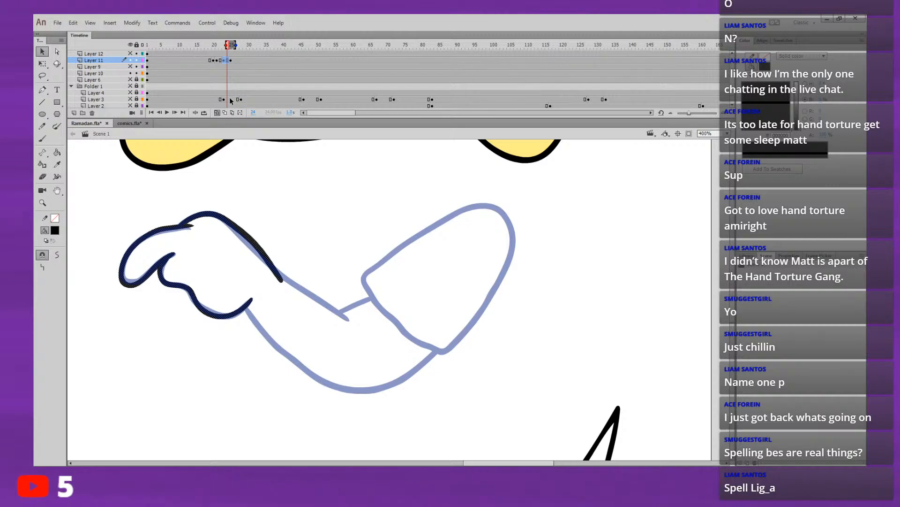
drag(253, 241, 246, 247)
click(292, 214)
key(comma)
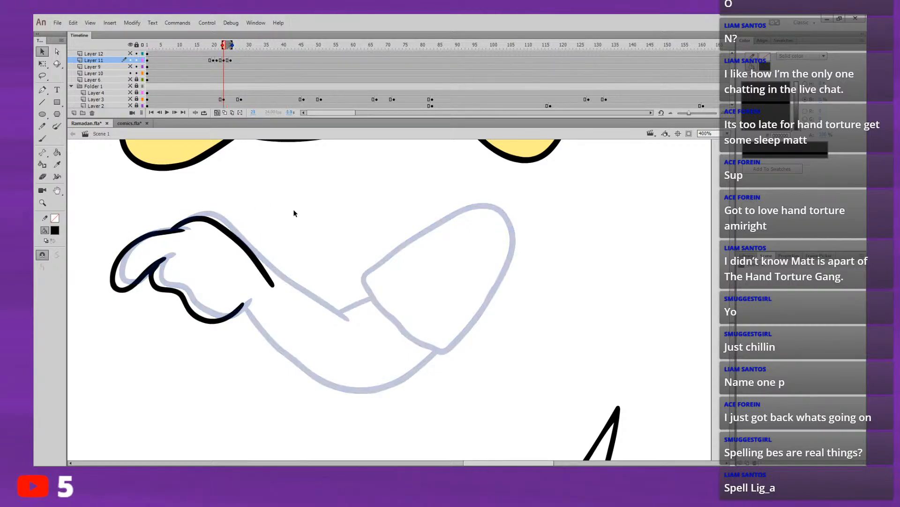
key(Return)
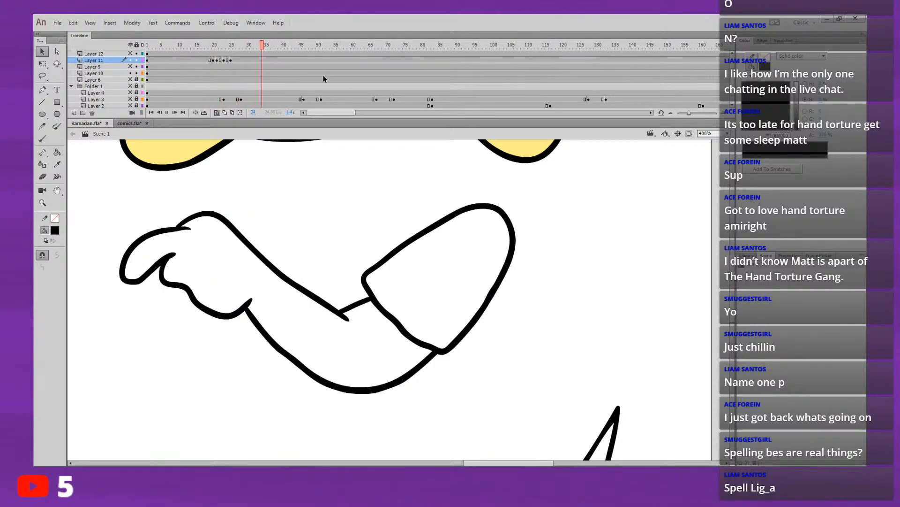
click(201, 52)
click(201, 53)
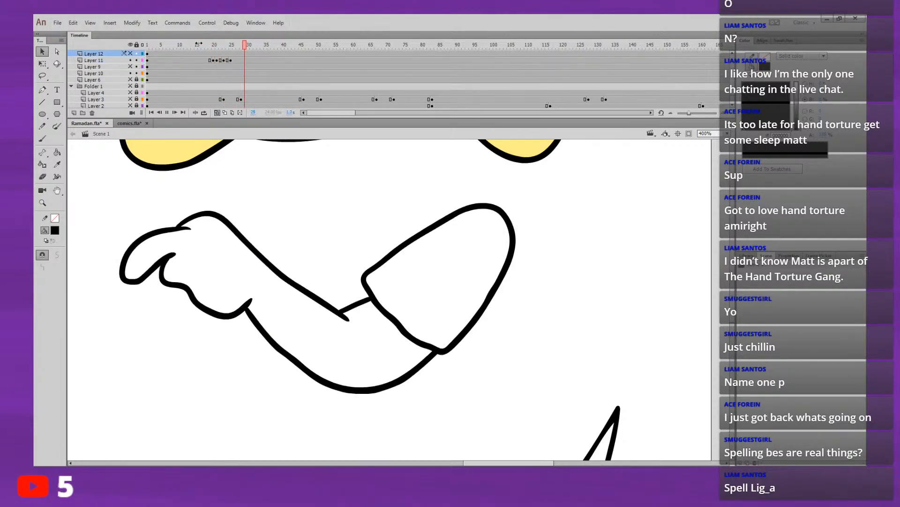
click(221, 60)
click(42, 139)
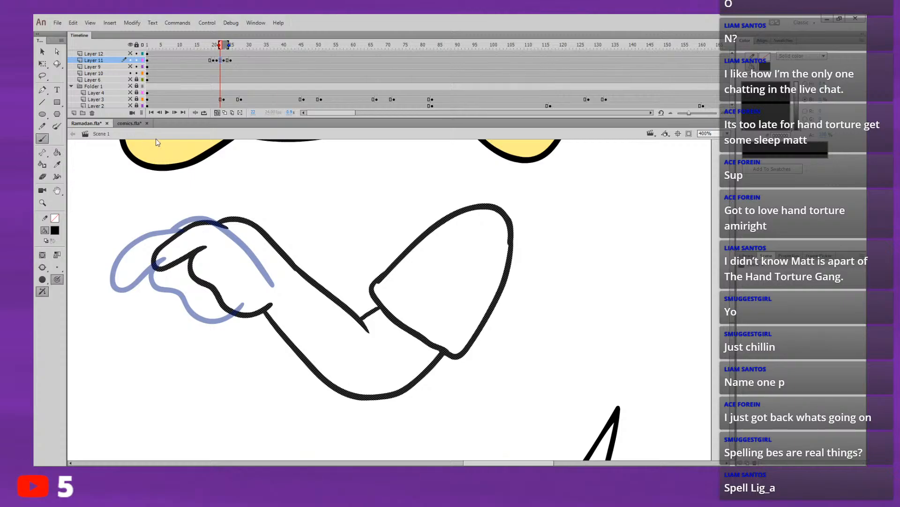
key(.)
drag(435, 306, 416, 308)
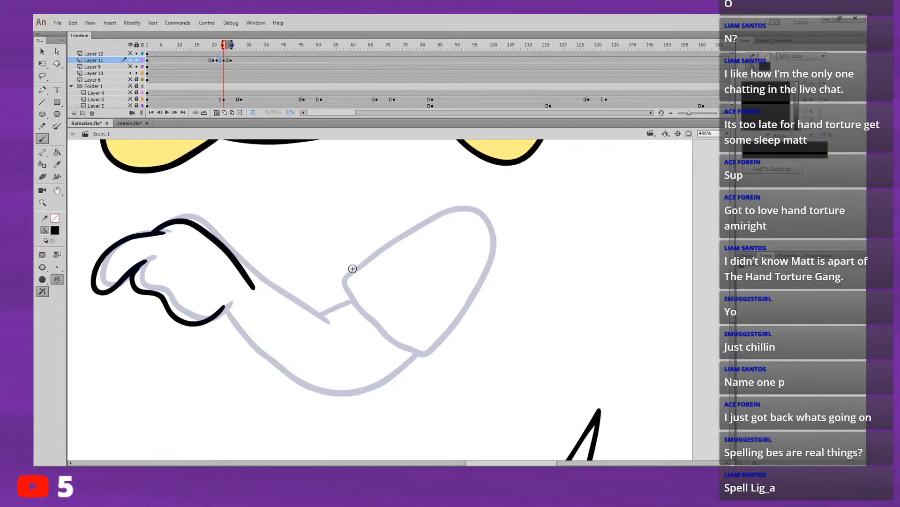
mouse_move(457, 210)
mouse_down()
mouse_move(378, 245)
mouse_move(345, 278)
mouse_move(401, 342)
mouse_move(434, 335)
mouse_move(459, 306)
mouse_up()
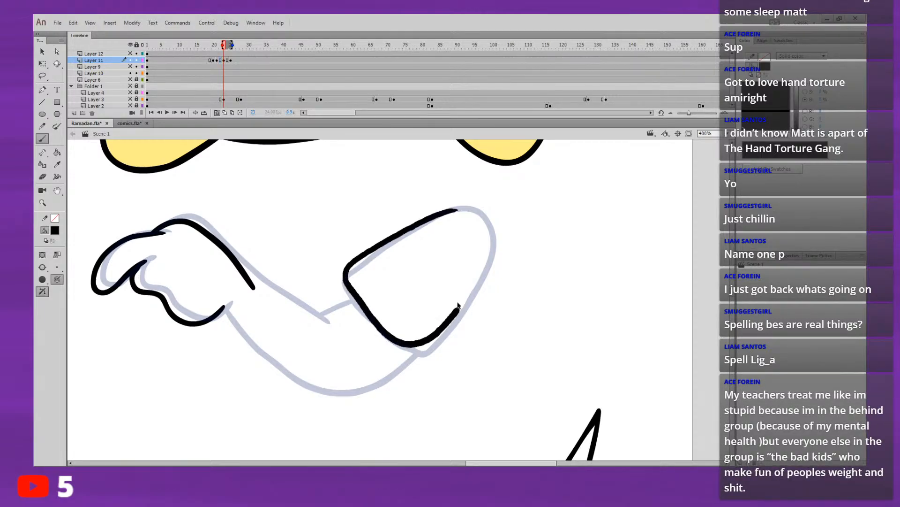
key(ctrl+z)
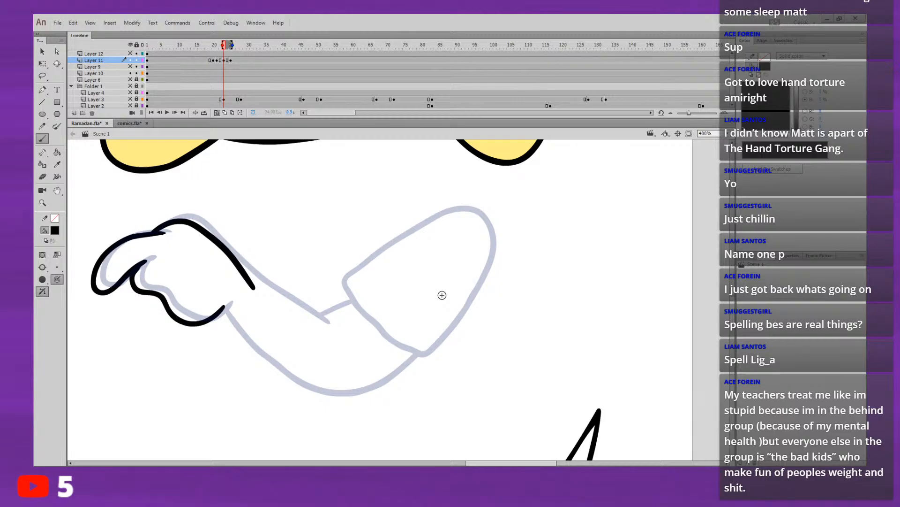
drag(401, 313, 454, 272)
key(ctrl+z)
Step: Flip through the arm poses and play back the movement to examine the shifted hand on frame 23
key(comma)
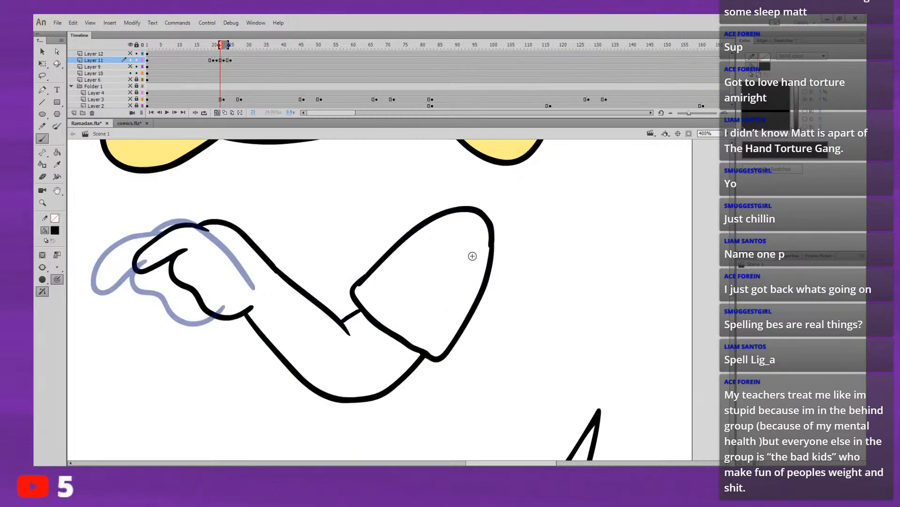
key(period)
key(period)
key(period)
key(comma)
key(comma)
key(comma)
key(comma)
key(comma)
key(comma)
key(comma)
key(Return)
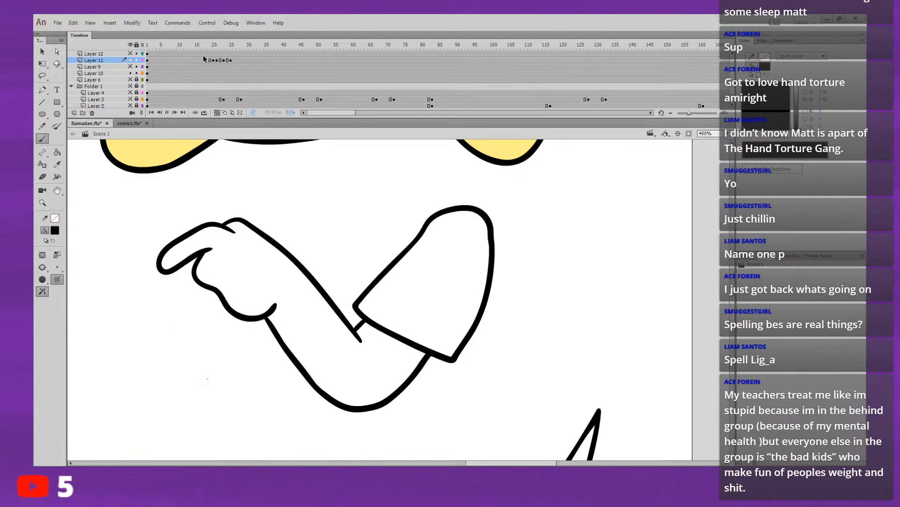
key(Return)
key(Return)
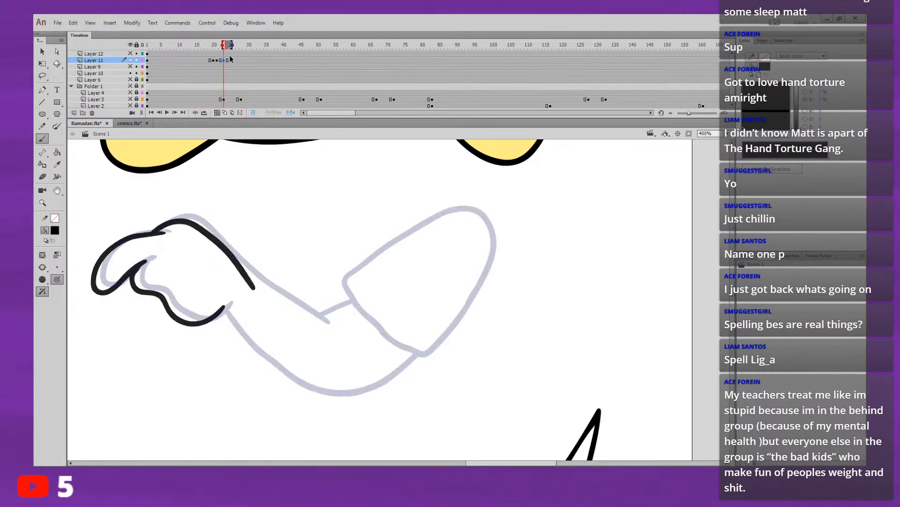
key(Return)
Step: Lasso the forearm's upper line beyond the wrist on frame 23 and delete it
click(224, 60)
drag(272, 288, 318, 301)
key(ctrl+z)
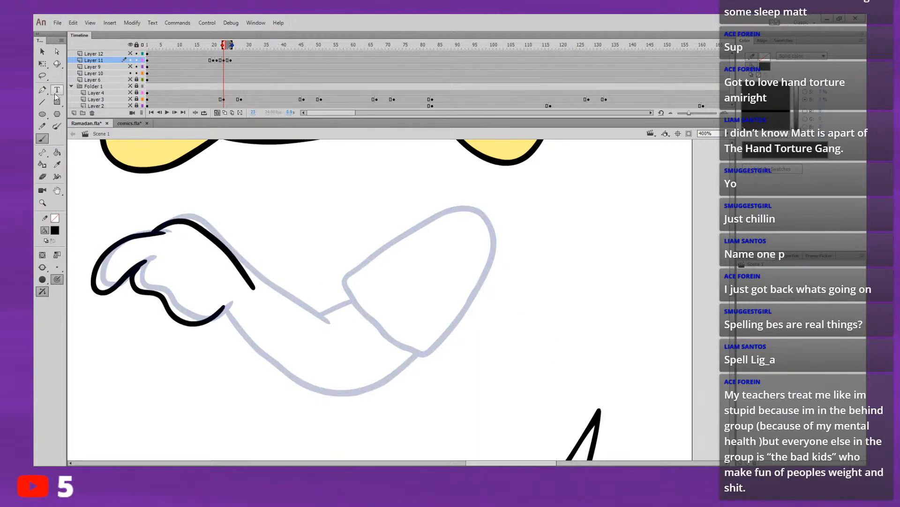
click(43, 76)
mouse_move(244, 256)
mouse_down()
mouse_move(184, 219)
mouse_move(174, 225)
mouse_move(234, 286)
mouse_move(275, 303)
mouse_up()
key(Delete)
Step: Redraw the forearm's upper line on frame 23 as one smooth brush curve between the wrist and the elbow crease
click(42, 138)
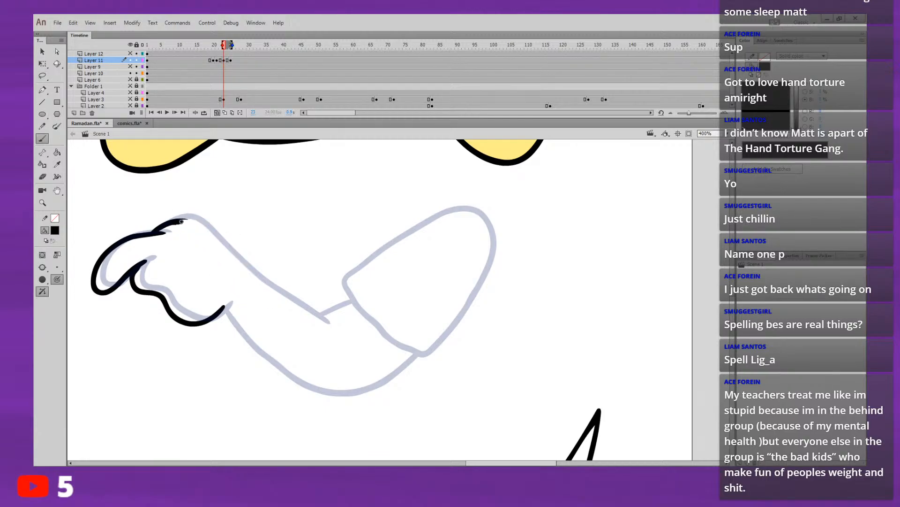
mouse_move(169, 223)
mouse_down()
mouse_move(229, 237)
mouse_move(306, 310)
mouse_up()
key(ctrl+z)
key(ctrl+z)
drag(174, 219, 238, 242)
key(ctrl+z)
drag(329, 323, 257, 277)
key(ctrl+z)
mouse_move(177, 221)
mouse_down()
mouse_move(320, 317)
mouse_move(236, 261)
mouse_up()
key(ctrl+z)
key(ctrl+z)
mouse_move(328, 321)
mouse_down()
mouse_move(240, 267)
mouse_move(197, 224)
mouse_move(169, 222)
mouse_up()
Step: Draw the forearm's lower line on frame 23 from the heel of the hand around the elbow to the sleeve's lower corner
drag(208, 272, 197, 245)
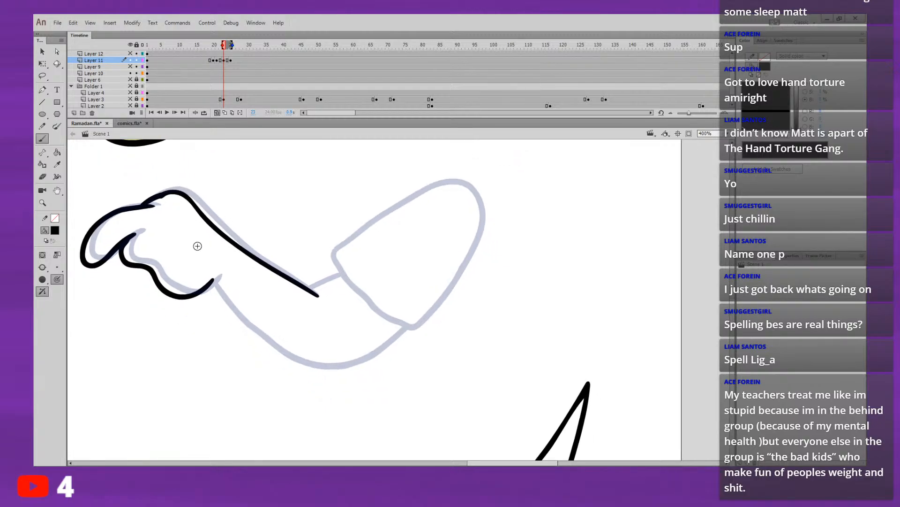
drag(206, 289, 265, 345)
key(ctrl+z)
key(ctrl+z)
mouse_move(204, 290)
mouse_down()
mouse_move(281, 354)
mouse_move(317, 365)
mouse_move(357, 360)
mouse_move(363, 347)
mouse_up()
key(ctrl+z)
mouse_move(206, 287)
mouse_down()
mouse_move(300, 365)
mouse_move(327, 365)
mouse_move(385, 339)
mouse_up()
key(ctrl+z)
key(ctrl+z)
key(ctrl+y)
mouse_move(207, 289)
mouse_down()
mouse_move(263, 332)
mouse_move(214, 300)
mouse_move(243, 328)
mouse_move(322, 365)
mouse_move(380, 352)
mouse_move(413, 318)
mouse_up()
key(ctrl+z)
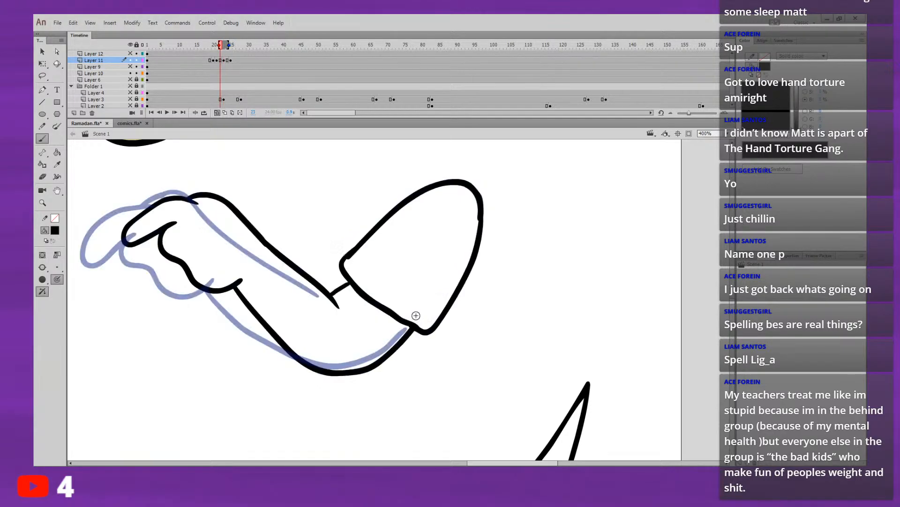
Step: Flip through the arm drawings and replay the movement to check the new forearm lines against the final pose
key(.)
key(.)
key(.)
drag(387, 365, 355, 407)
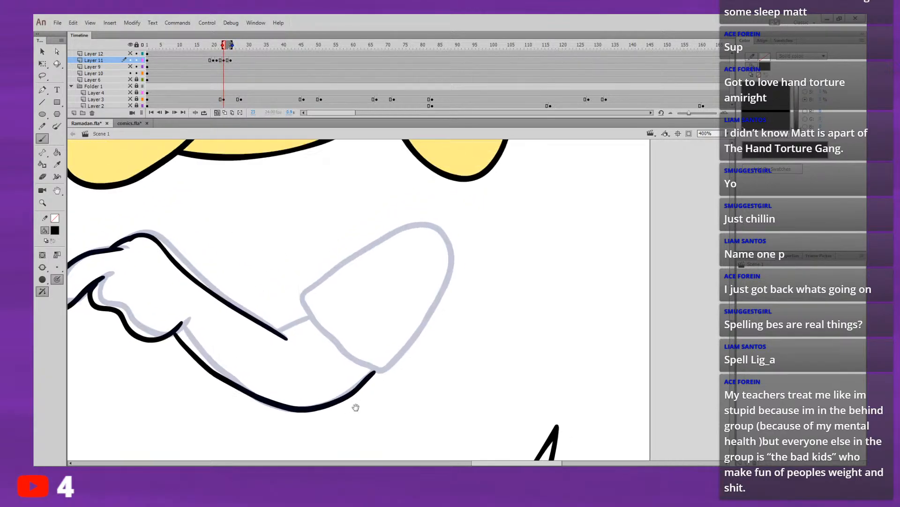
key(.)
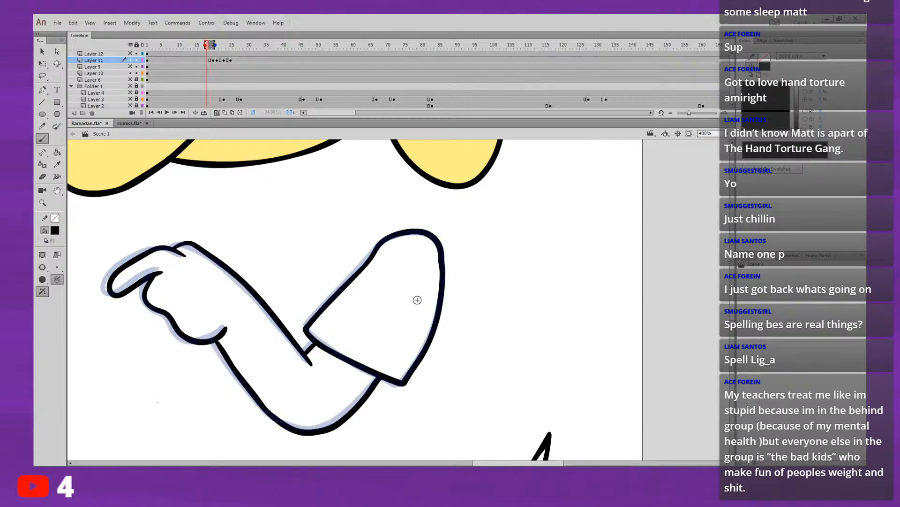
key(Return)
key(Return)
click(196, 49)
key(Return)
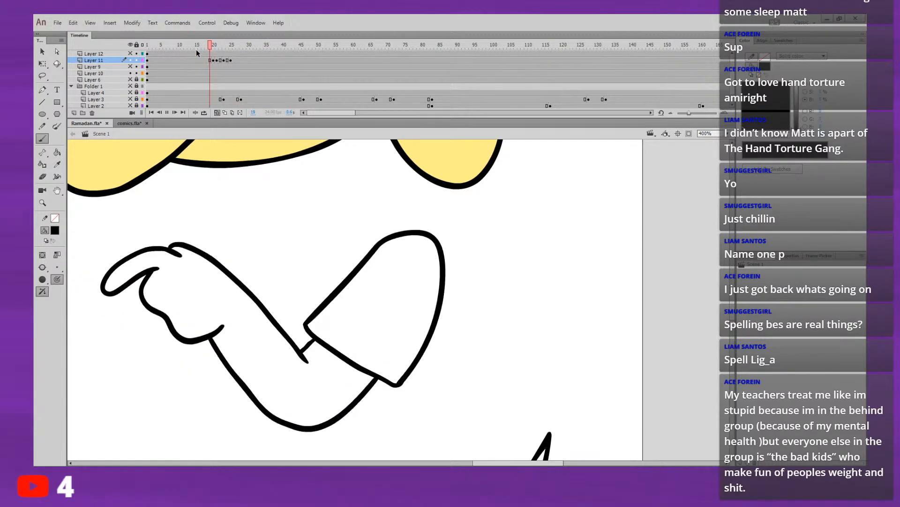
click(203, 49)
key(Return)
click(202, 50)
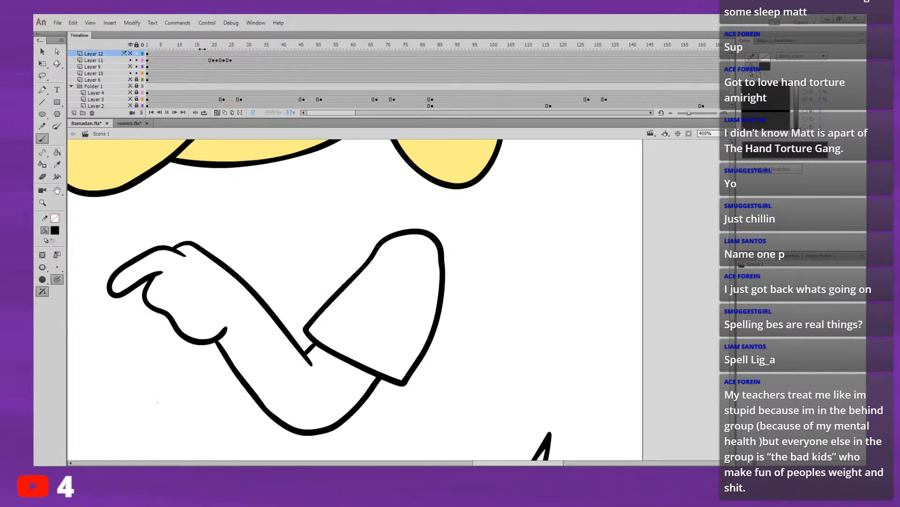
key(Return)
click(232, 57)
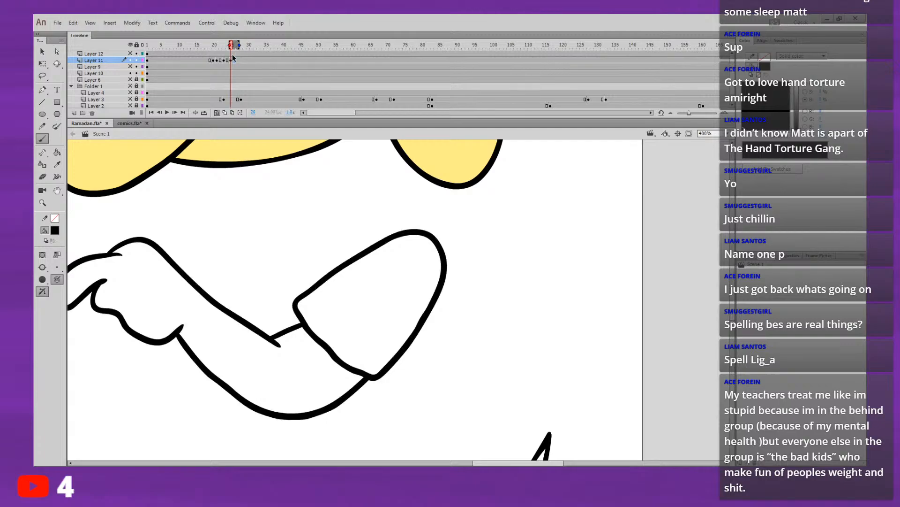
key(comma)
key(comma)
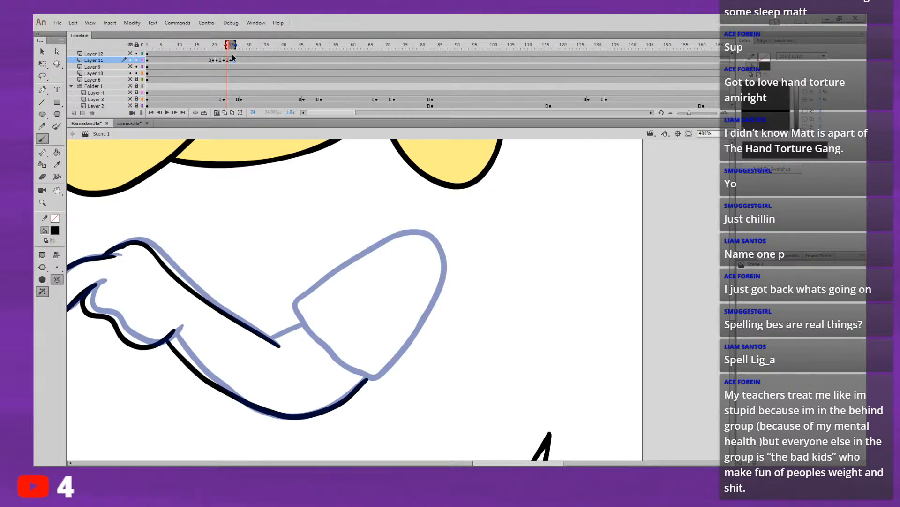
Step: Trace the final pose's sleeve outline on the frame 23 drawing and rotate it slightly clockwise about its upper shoulder end
mouse_move(294, 302)
mouse_down()
mouse_move(382, 243)
mouse_move(417, 231)
mouse_move(443, 253)
mouse_move(434, 297)
mouse_move(374, 377)
mouse_move(310, 328)
mouse_move(298, 311)
mouse_move(301, 294)
mouse_up()
key(n)
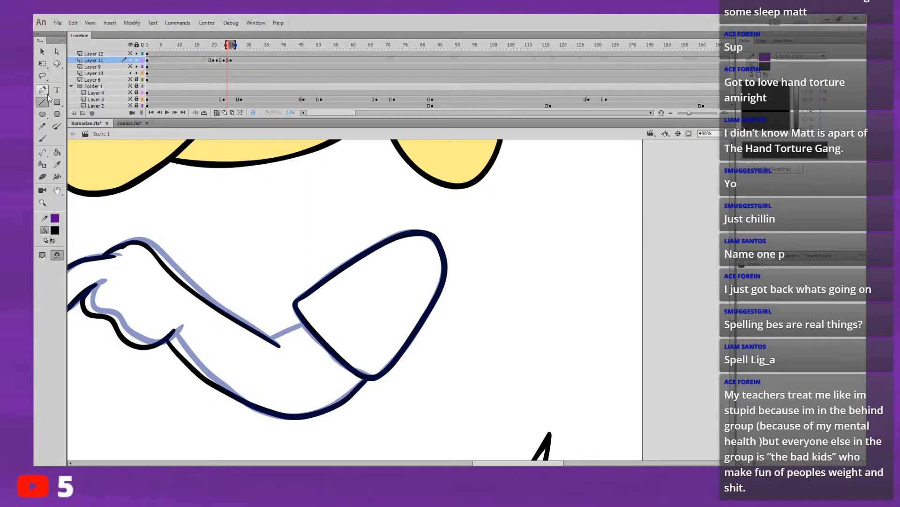
key(l)
mouse_move(337, 223)
mouse_down()
mouse_move(276, 293)
mouse_move(291, 345)
mouse_move(355, 378)
mouse_move(287, 324)
mouse_move(322, 245)
mouse_move(437, 227)
mouse_move(480, 295)
mouse_move(424, 367)
mouse_move(382, 390)
mouse_move(354, 372)
mouse_up()
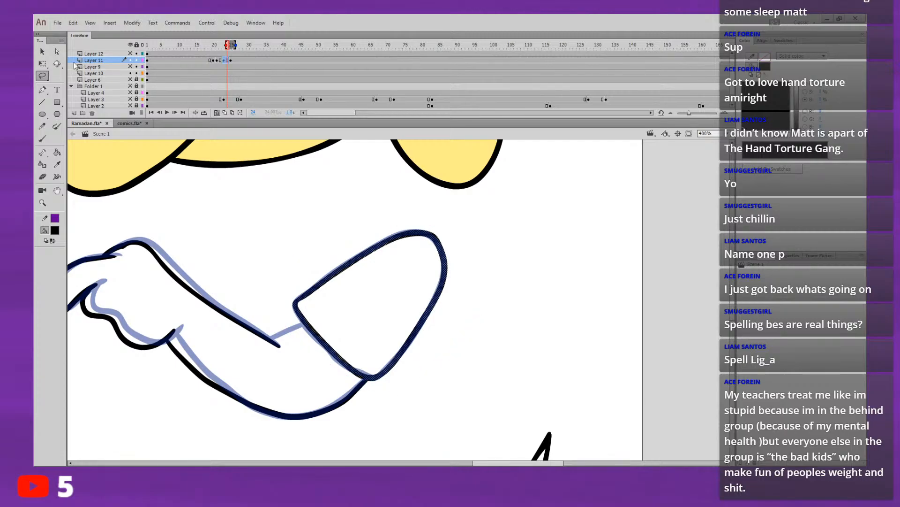
click(42, 64)
drag(370, 306, 428, 246)
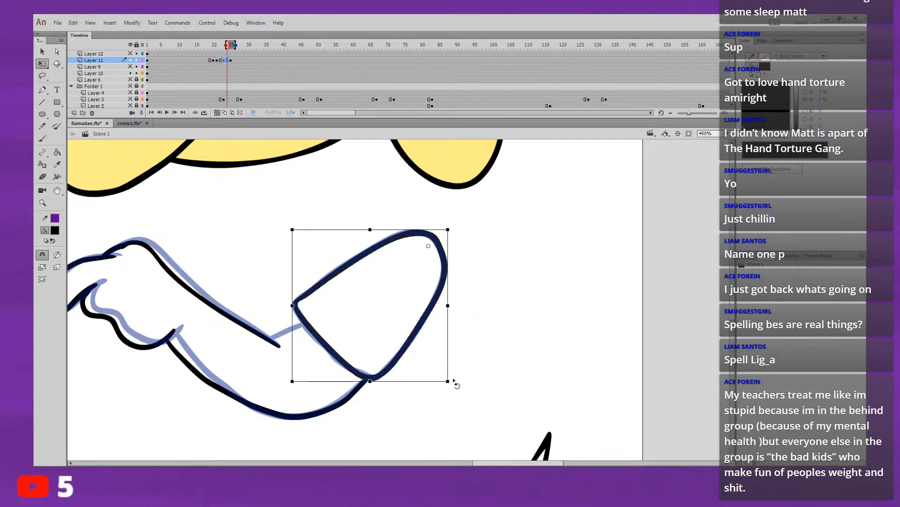
drag(450, 382, 450, 368)
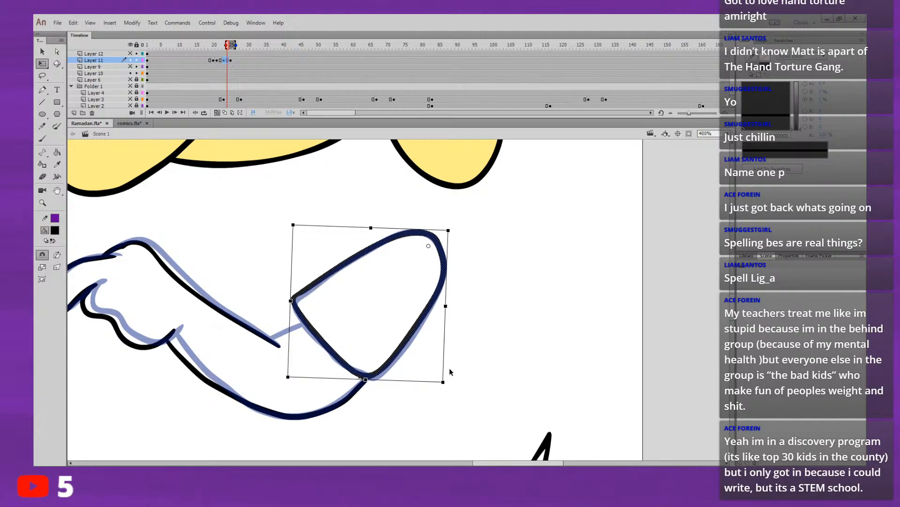
click(458, 358)
Step: Turn off snapping and nudge the hand and forearm lines on frame 23 so the lower line meets the sleeve's lower corner
click(42, 255)
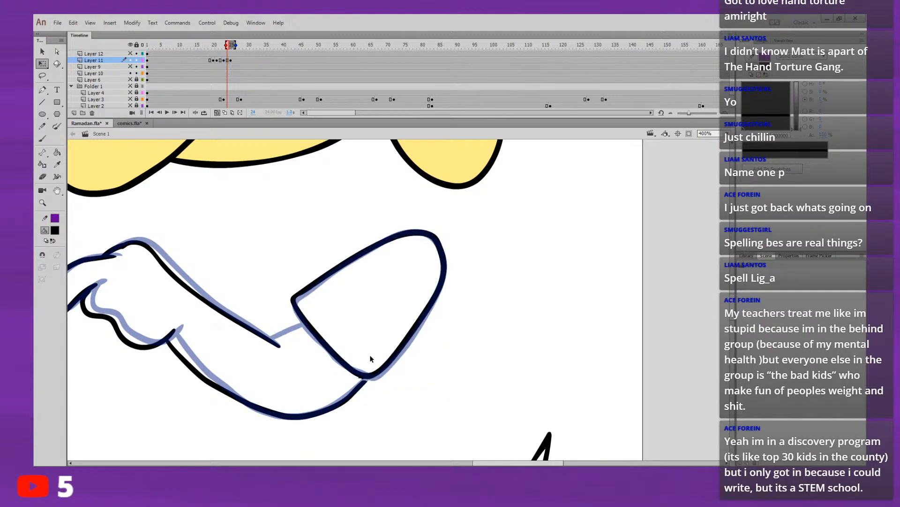
click(368, 382)
click(370, 383)
click(373, 382)
click(372, 384)
click(371, 374)
click(398, 396)
key(comma)
key(period)
click(361, 389)
key(v)
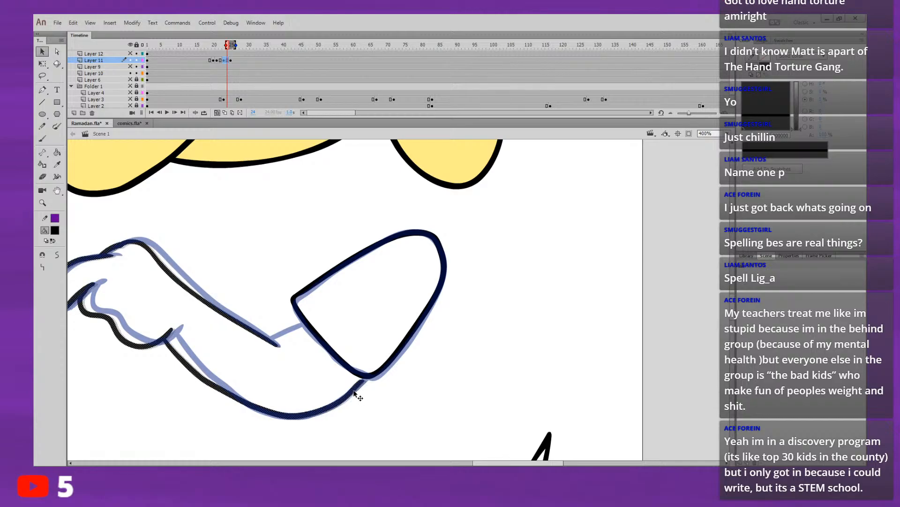
click(363, 394)
key(comma)
Step: Draw the short elbow crease on the frame 23 arm with a brush stroke from the forearm's upper line to the sleeve edge
key(comma)
key(period)
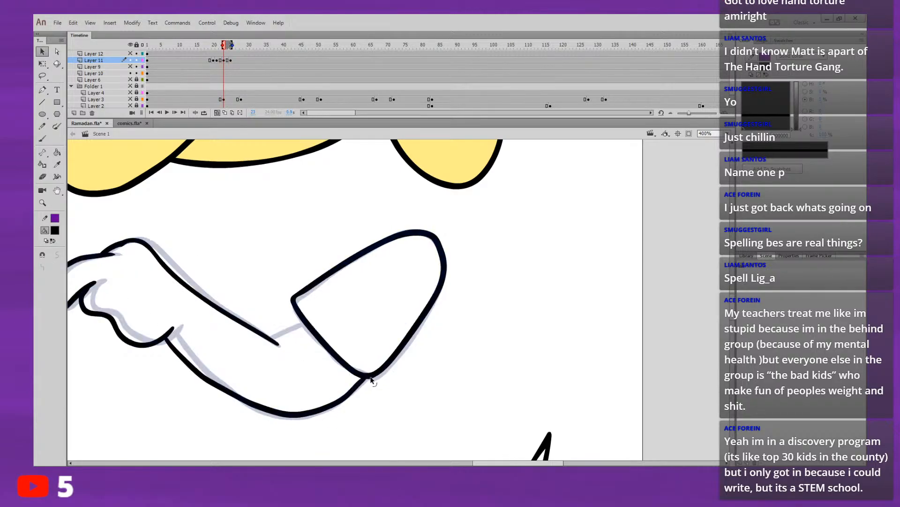
key(period)
key(period)
key(comma)
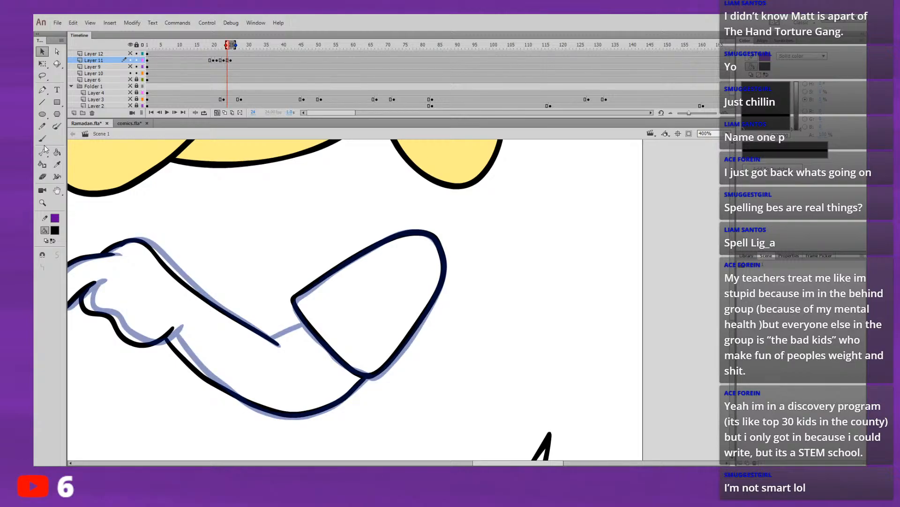
click(42, 126)
key(b)
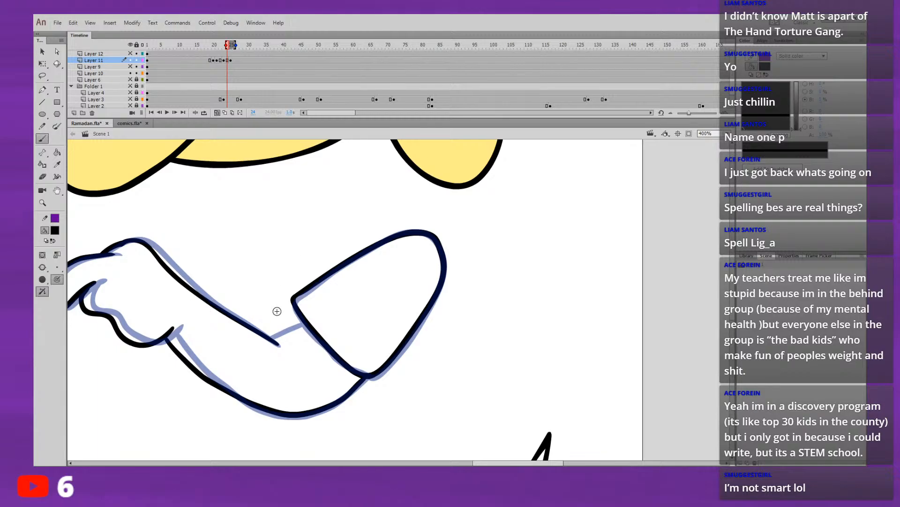
drag(267, 335, 305, 322)
Step: Flip back through the arm drawings and replay the movement, close up and with the whole character in view, to judge its timing
key(comma)
key(comma)
key(comma)
key(comma)
key(comma)
key(comma)
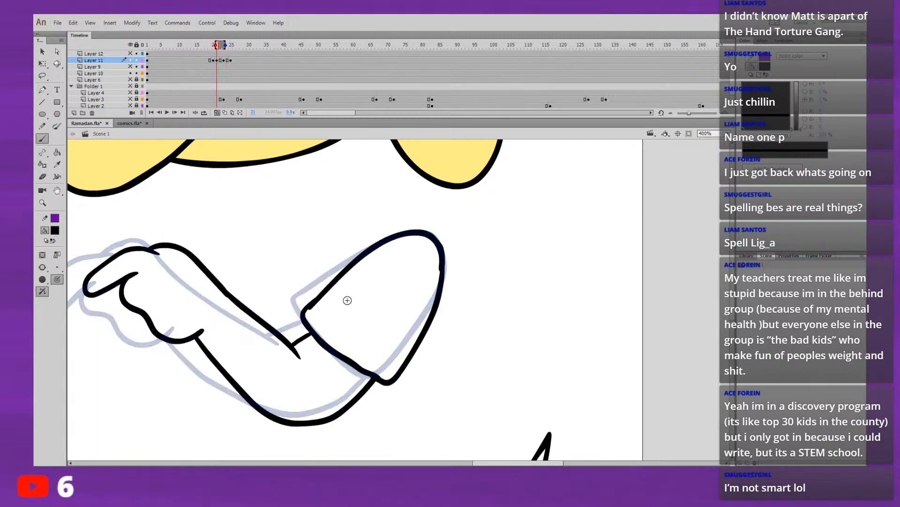
key(Return)
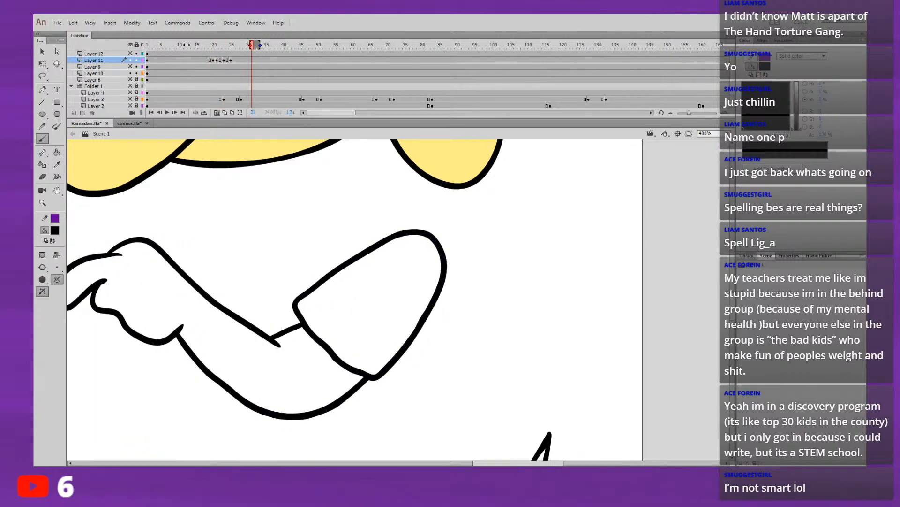
click(196, 54)
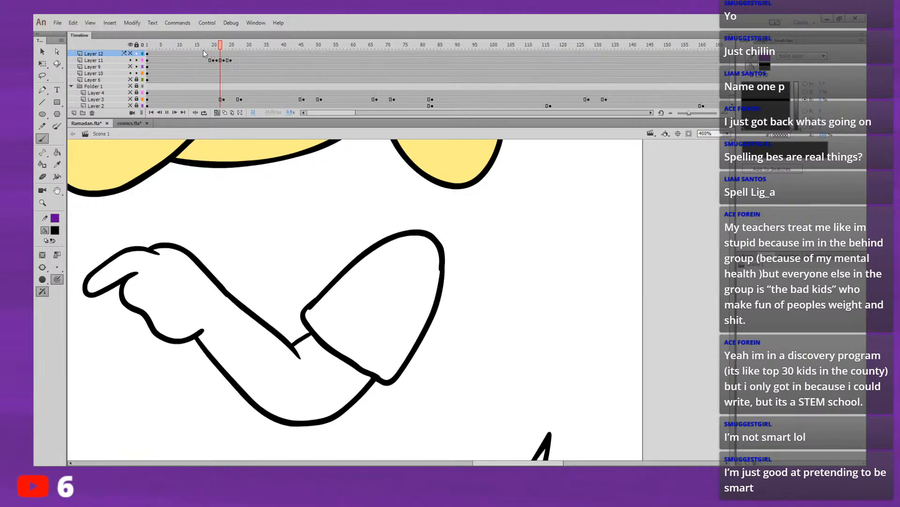
key(Return)
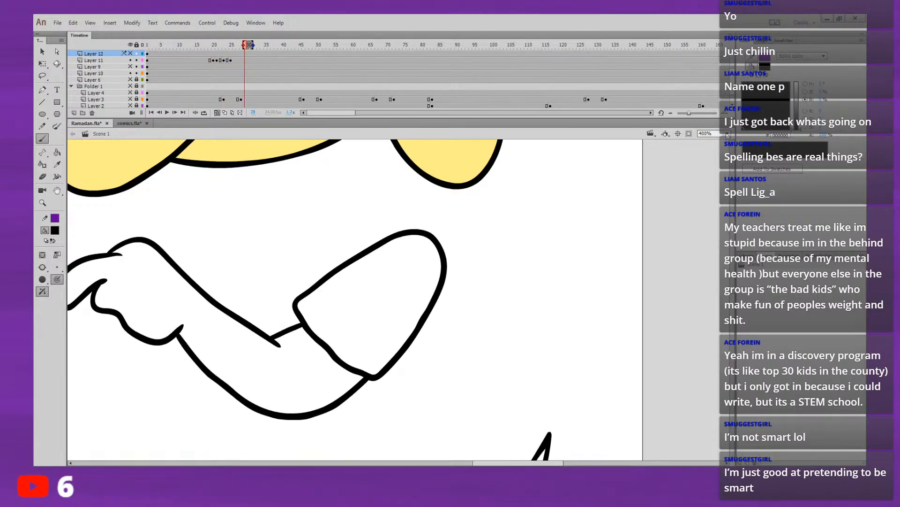
click(727, 133)
click(726, 146)
click(206, 45)
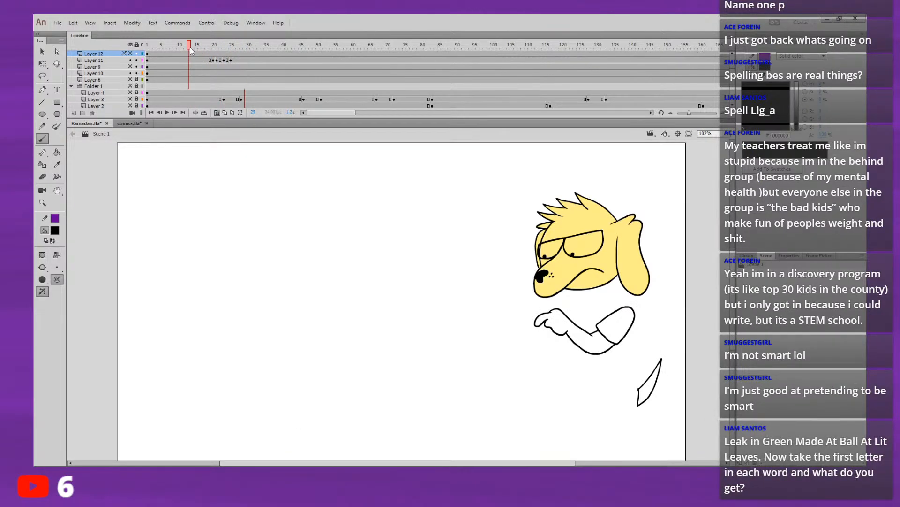
key(Return)
key(Return)
click(199, 44)
key(Return)
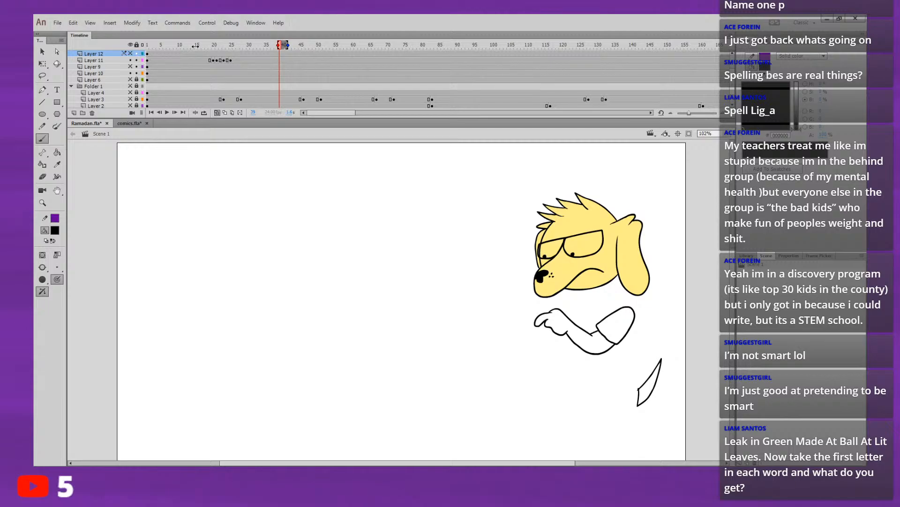
Step: Copy the starting arm pose to frame 28 of Layer 11 as the arm's return pose and replay the movement
click(242, 61)
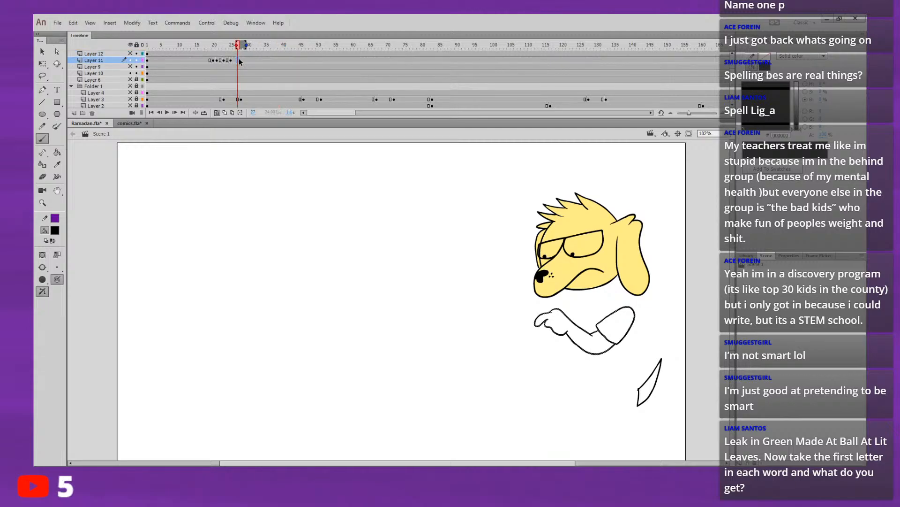
click(203, 60)
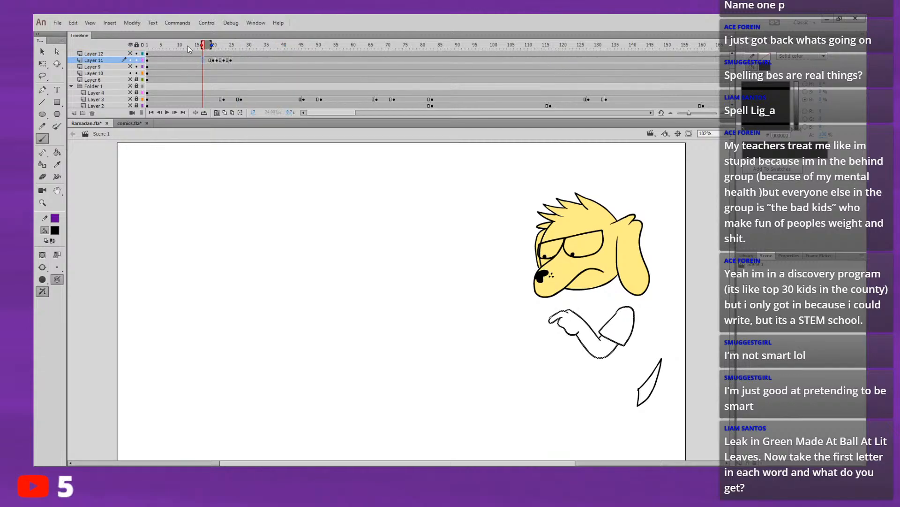
click(186, 45)
key(ctrl+a)
click(190, 66)
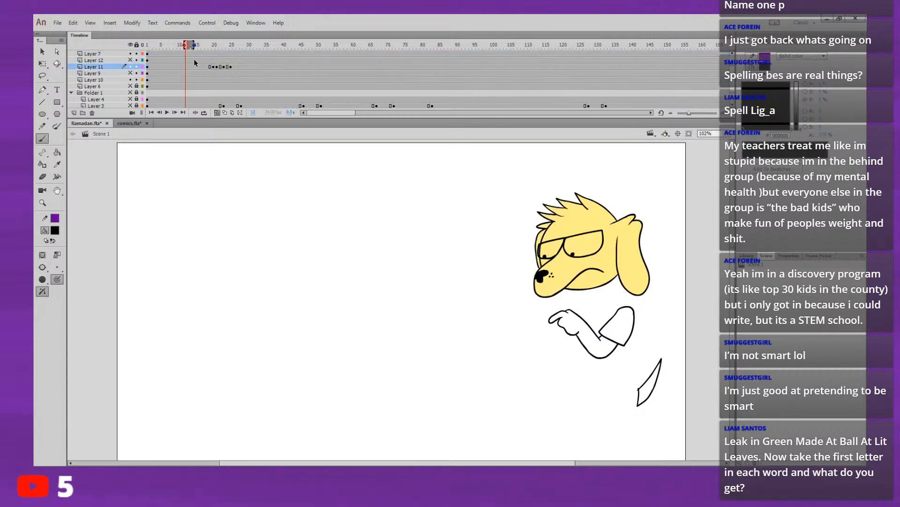
key(ctrl+z)
click(196, 66)
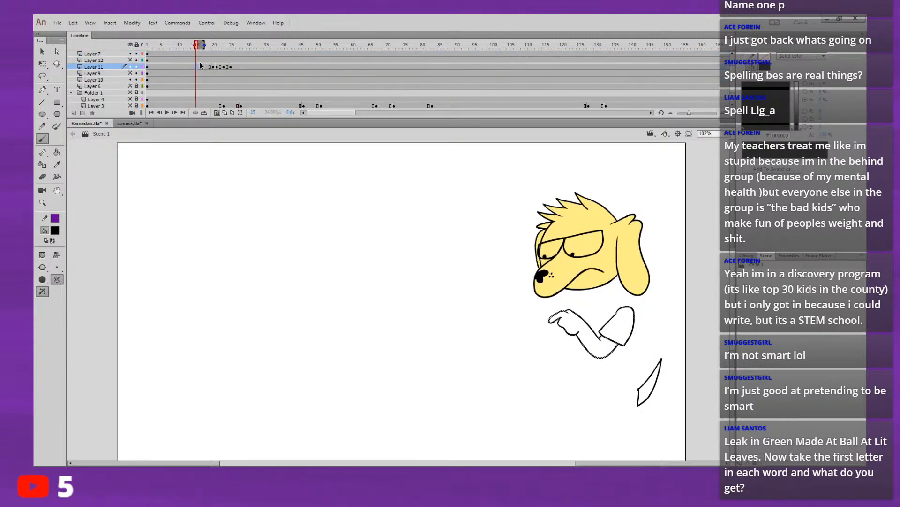
click(196, 53)
key(Return)
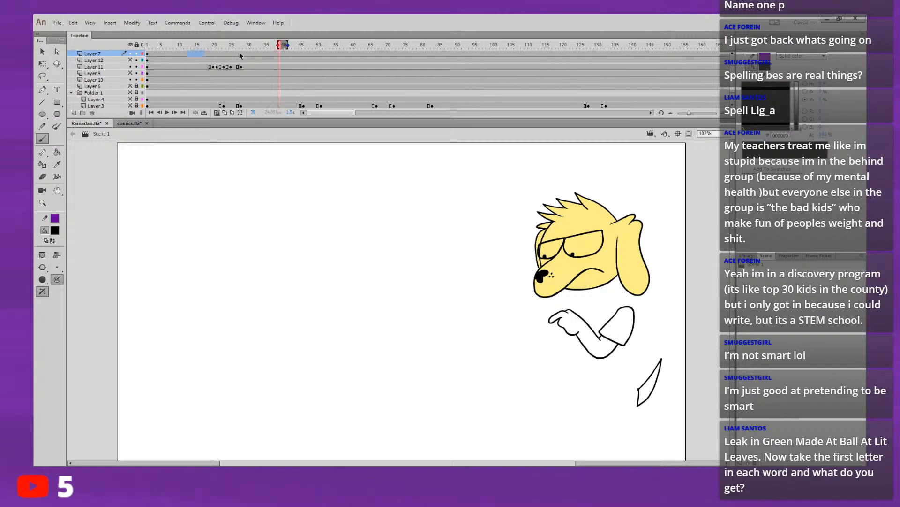
Step: Copy the in-between arm drawing from frame 22 to frame 27 of Layer 11 and replay the arm's return
click(238, 67)
click(221, 67)
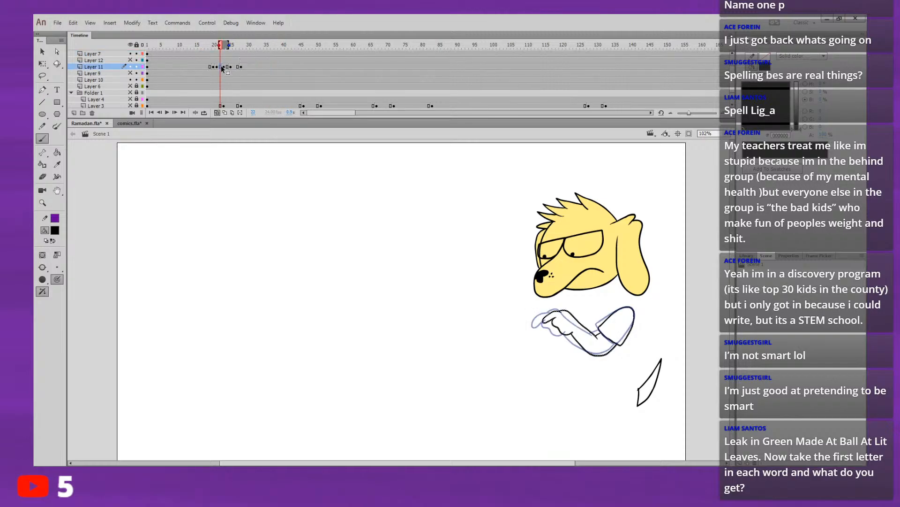
drag(221, 67, 239, 67)
click(205, 45)
key(Return)
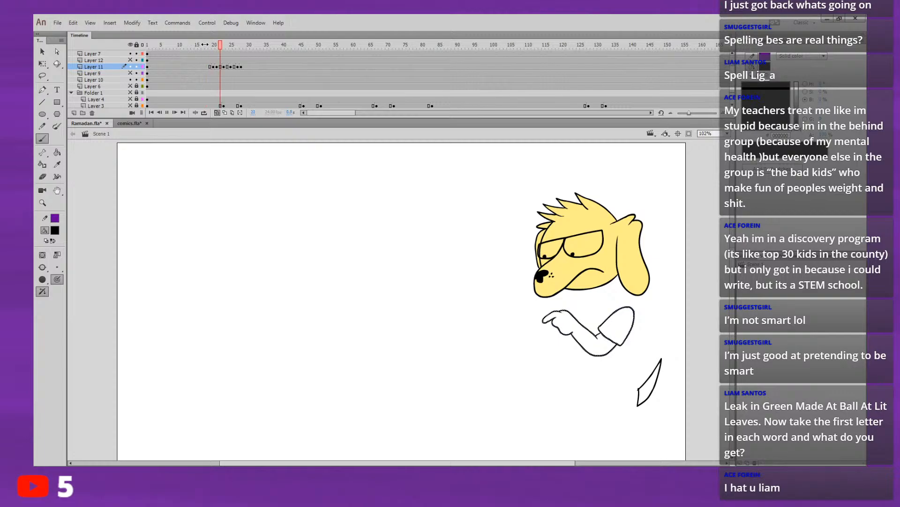
key(Return)
click(198, 46)
key(Return)
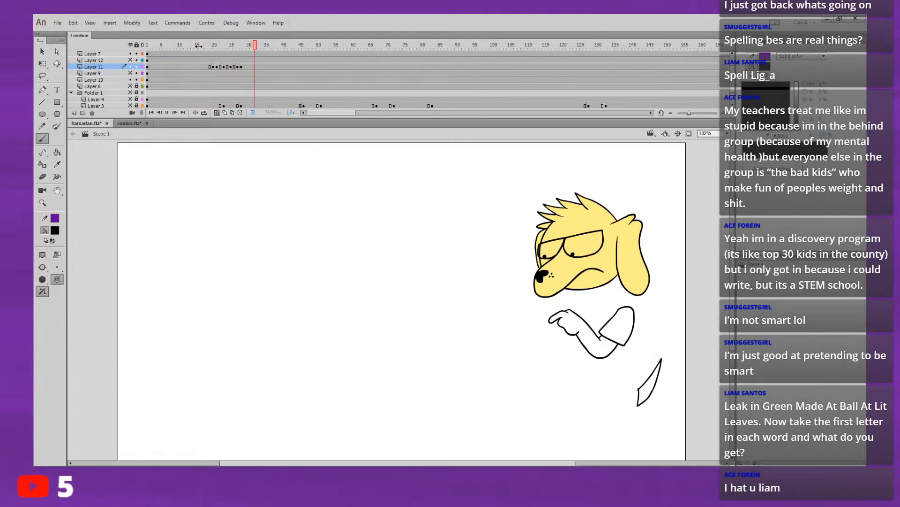
Step: Move the return pose on Layer 11 to frame 29, leaving frame 28 as a blank keyframe for another in-between
click(241, 67)
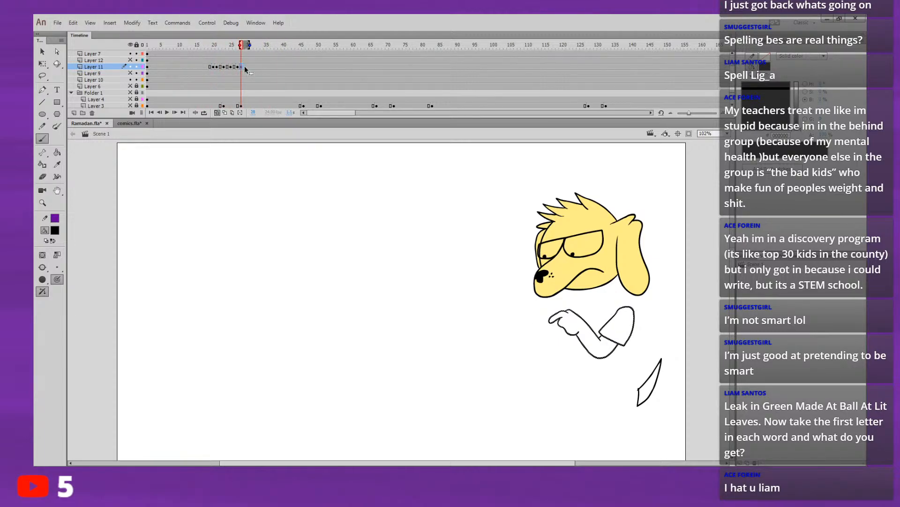
click(241, 67)
key(Delete)
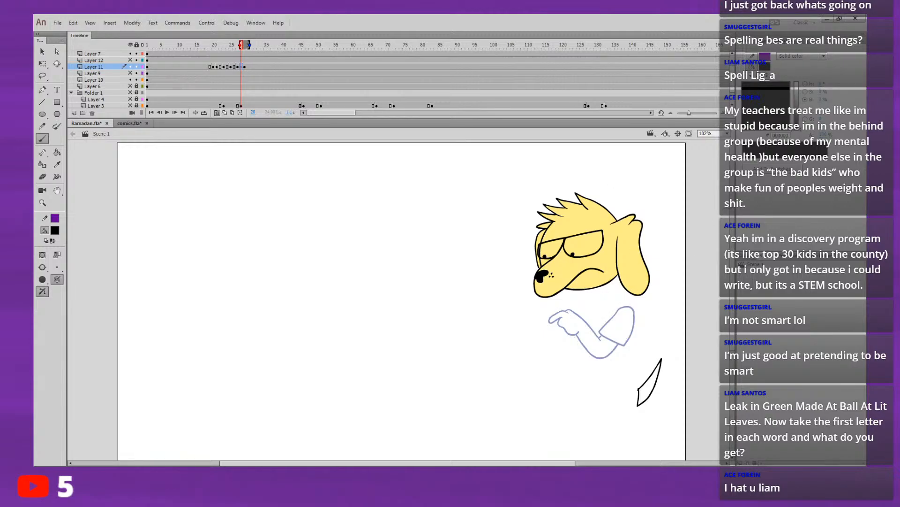
Step: Extend the onion skin back to frame 27 so the arm poses on both sides of blank frame 28 serve as drawing guides
drag(241, 45, 237, 45)
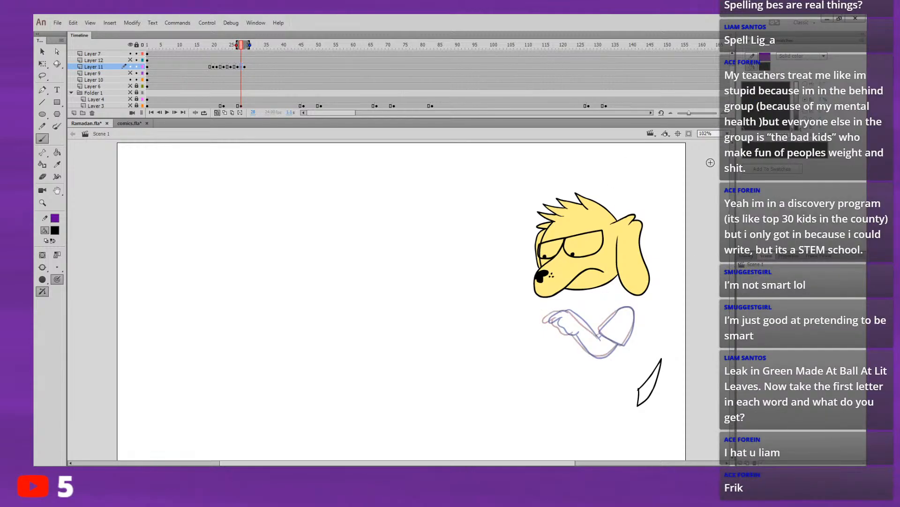
click(706, 134)
text(200)
key(Return)
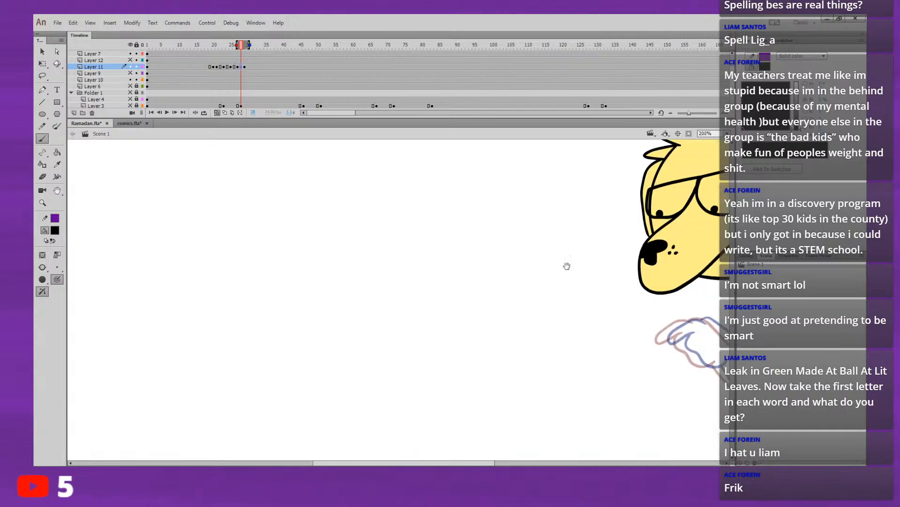
key(ctrl+=)
drag(652, 291, 500, 249)
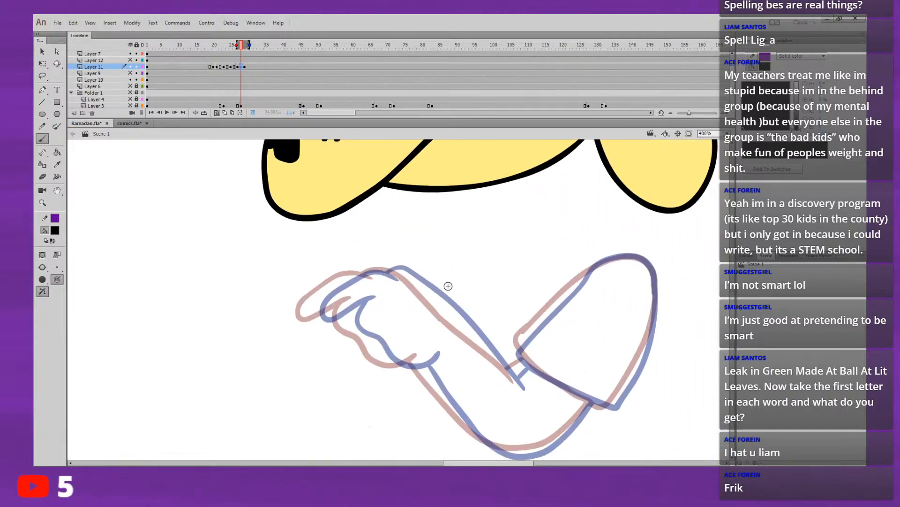
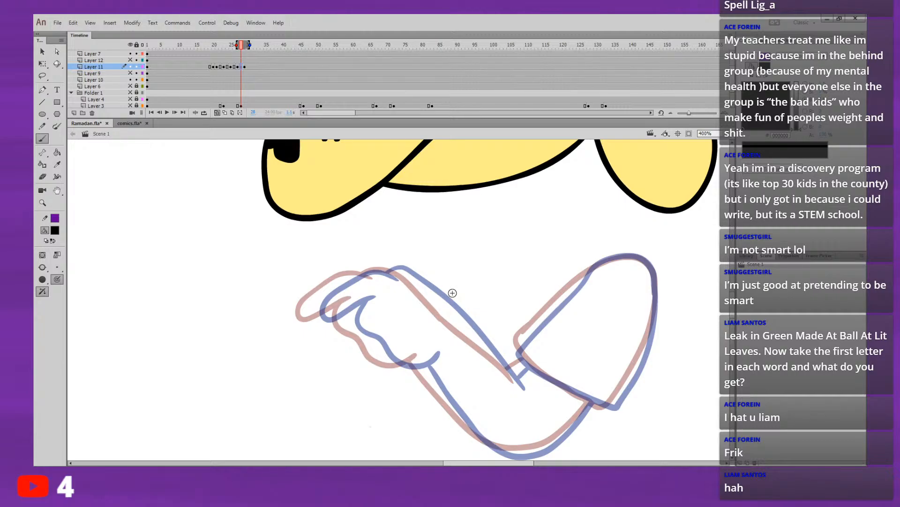
mouse_move(518, 343)
mouse_down()
mouse_move(591, 271)
mouse_move(617, 256)
mouse_move(642, 262)
mouse_up()
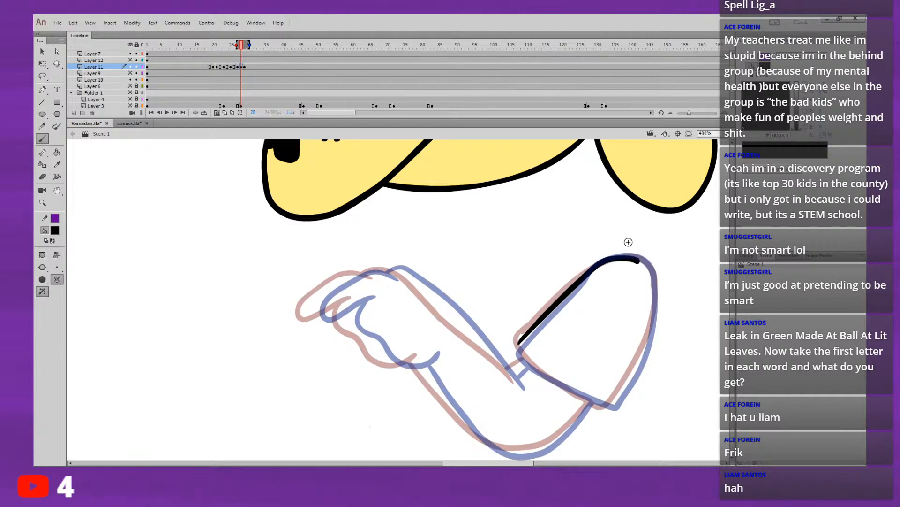
key(ctrl+z)
mouse_move(610, 406)
mouse_down()
mouse_move(627, 380)
mouse_move(615, 400)
mouse_move(646, 344)
mouse_move(654, 280)
mouse_move(633, 254)
mouse_move(605, 259)
mouse_up()
key(ctrl+z)
key(ctrl+z)
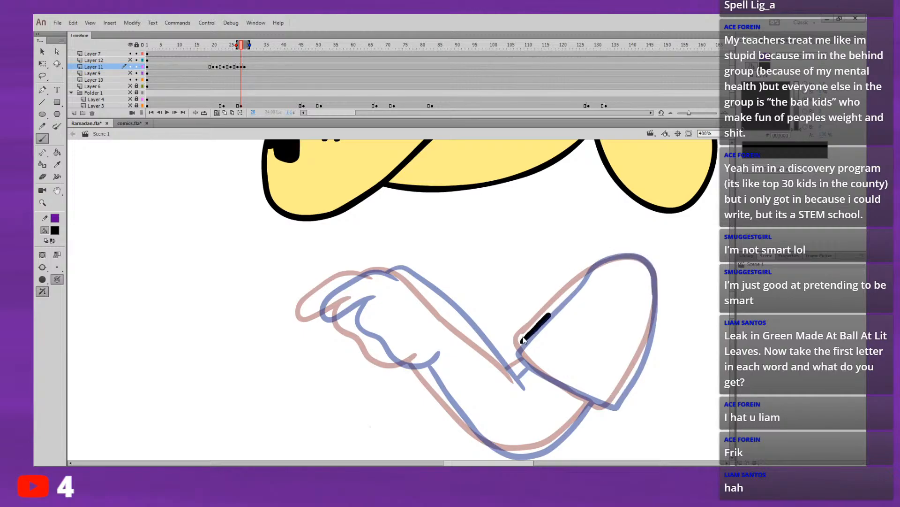
drag(521, 338, 606, 260)
key(ctrl+z)
drag(579, 359, 504, 328)
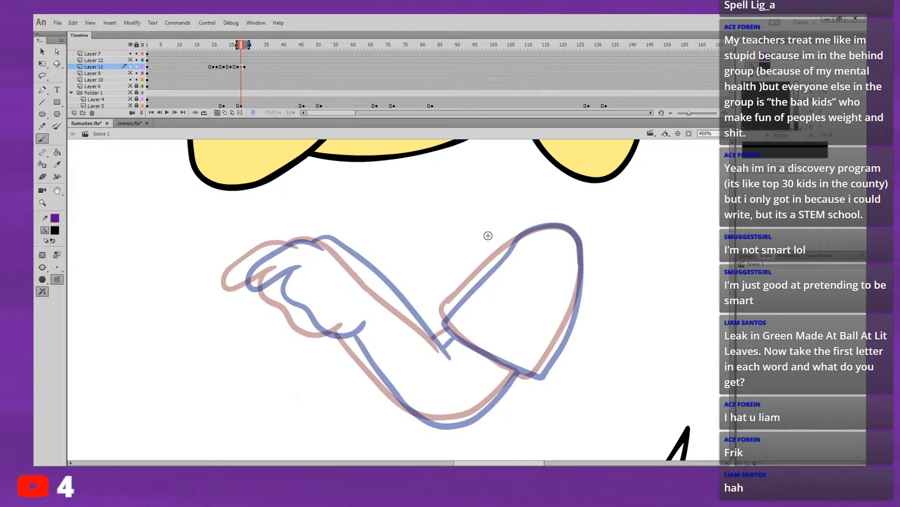
drag(625, 271, 677, 234)
key(ctrl+z)
drag(442, 315, 547, 225)
key(ctrl+z)
drag(443, 320, 508, 252)
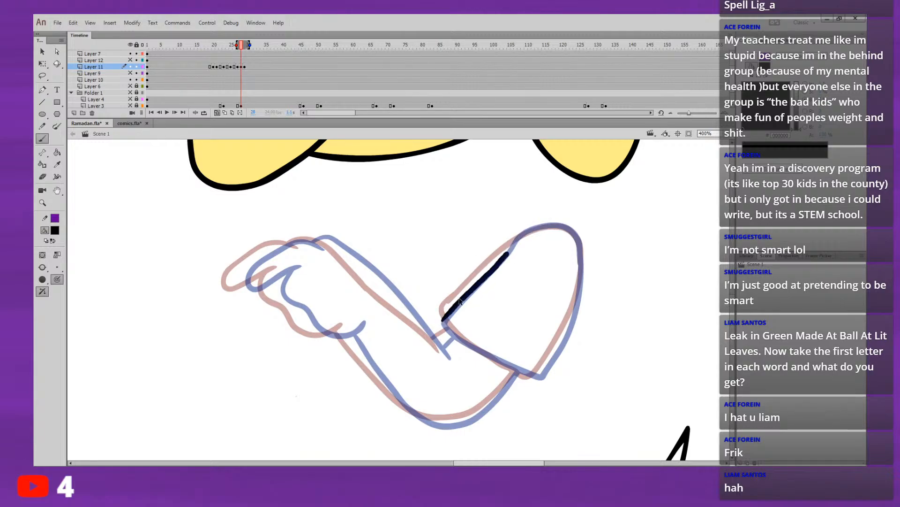
key(ctrl+z)
Step: Ink the sleeve's curved outline and closing hem on frame 28 of Layer 11, following the onion-skinned arm poses
mouse_move(443, 321)
mouse_down()
mouse_move(519, 239)
mouse_move(563, 227)
mouse_move(578, 240)
mouse_move(582, 272)
mouse_move(539, 375)
mouse_up()
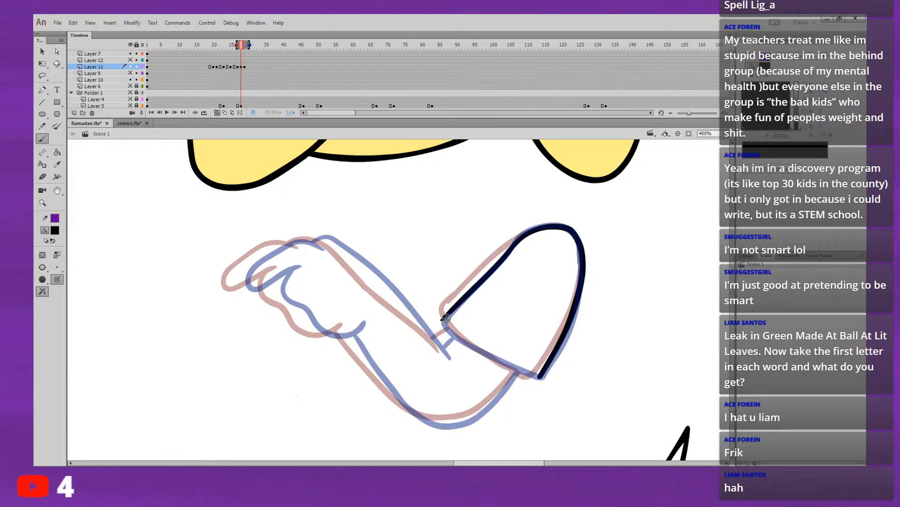
drag(446, 318, 481, 352)
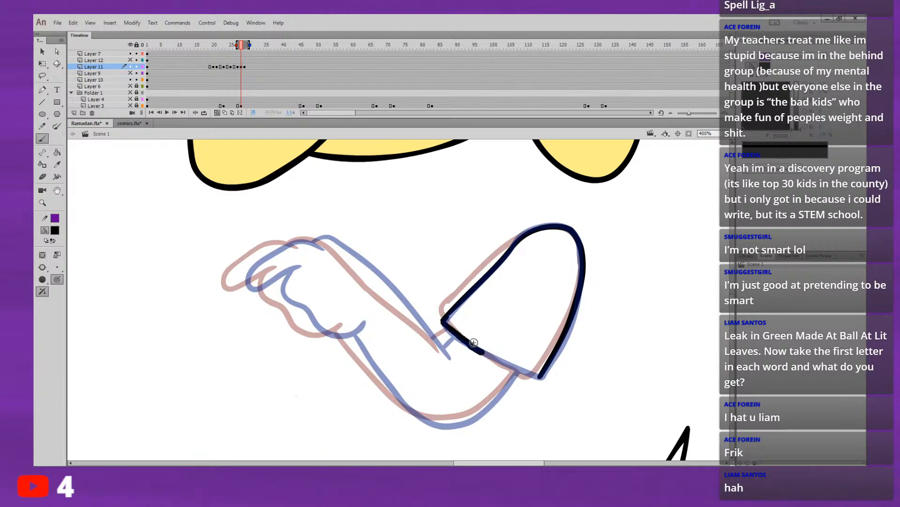
key(ctrl+z)
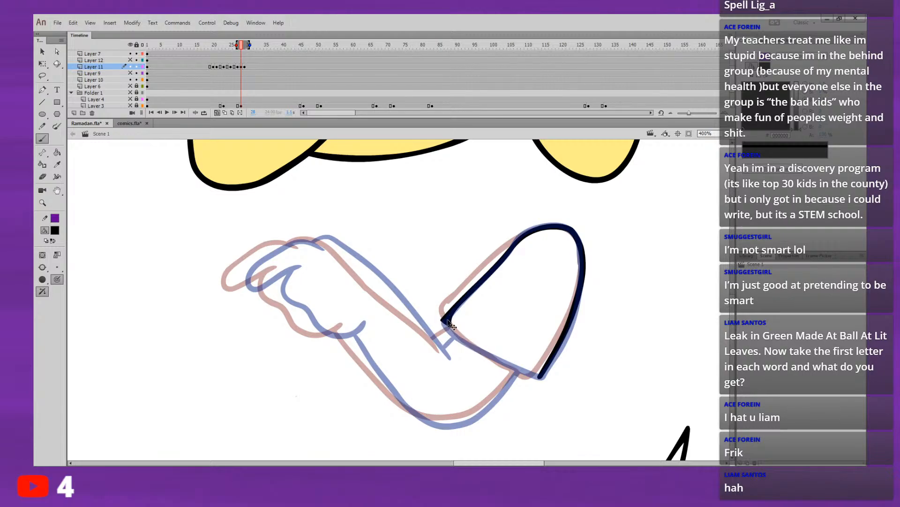
key(ctrl+z)
mouse_move(444, 321)
mouse_down()
mouse_move(508, 364)
mouse_move(365, 331)
mouse_up()
key(ctrl+z)
key(ctrl+z)
key(ctrl+z)
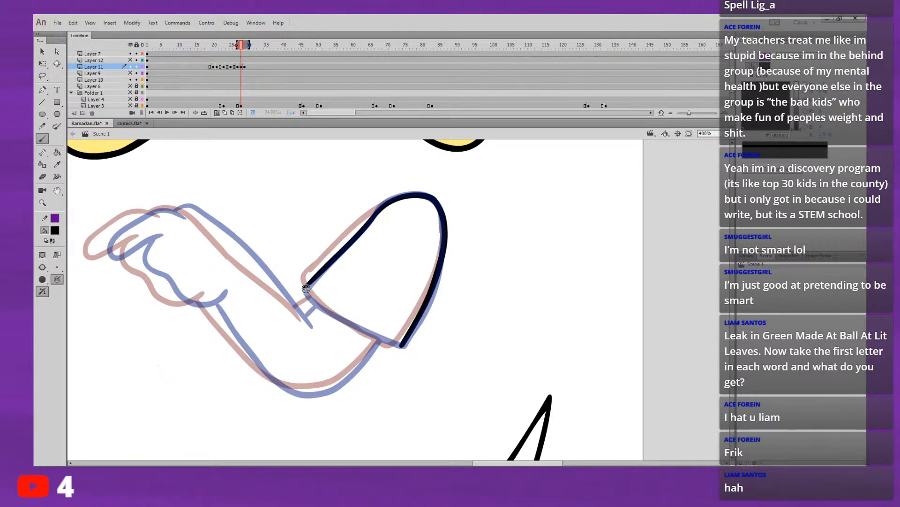
drag(305, 287, 338, 318)
key(ctrl+z)
mouse_move(304, 287)
mouse_down()
mouse_move(324, 309)
mouse_move(403, 348)
mouse_up()
Step: Ink the hand on frame 28 of Layer 11, with its extended finger and curled fingers between the neighbouring poses
drag(417, 258, 441, 307)
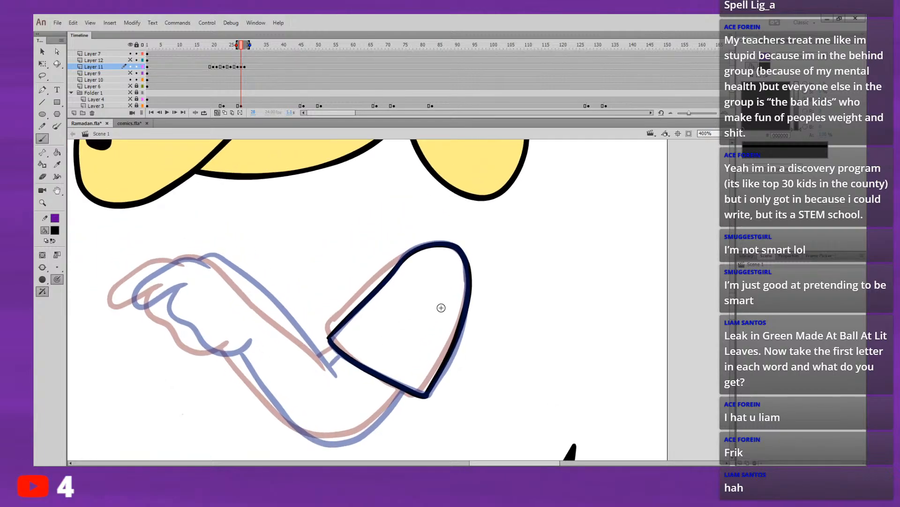
drag(277, 288, 310, 299)
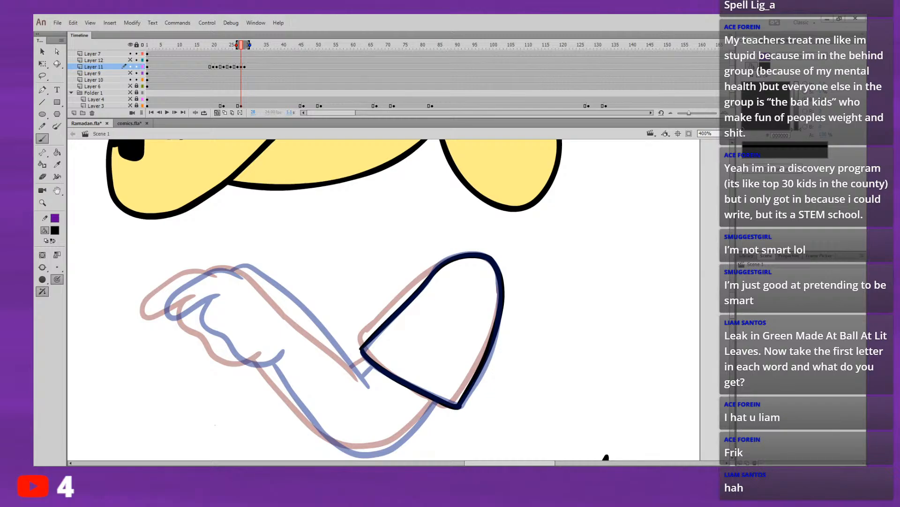
drag(326, 311, 366, 254)
key(ctrl+z)
drag(265, 270, 304, 318)
key(ctrl+z)
mouse_move(213, 293)
mouse_down()
mouse_move(164, 317)
mouse_move(173, 292)
mouse_move(202, 272)
mouse_move(241, 274)
mouse_move(150, 205)
mouse_up()
key(ctrl+z)
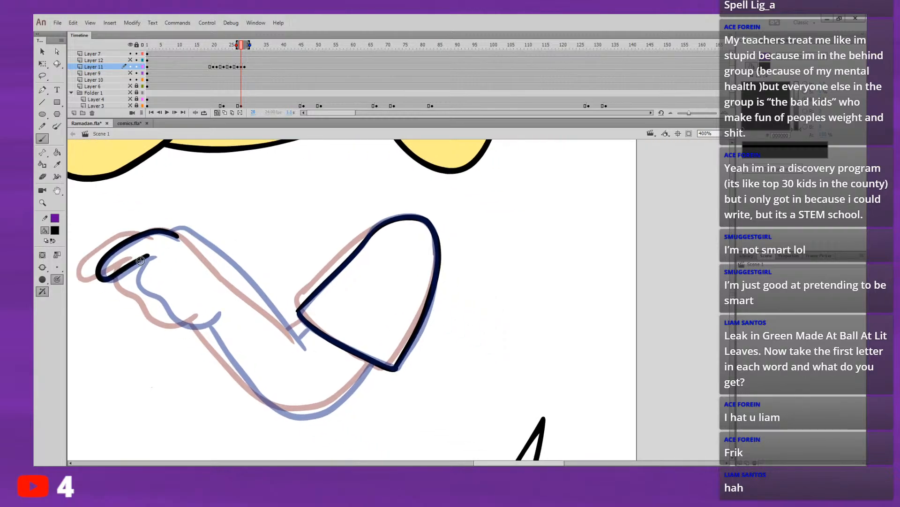
mouse_move(143, 257)
mouse_down()
mouse_move(137, 288)
mouse_move(176, 322)
mouse_move(188, 328)
mouse_move(220, 311)
mouse_up()
drag(220, 280, 162, 268)
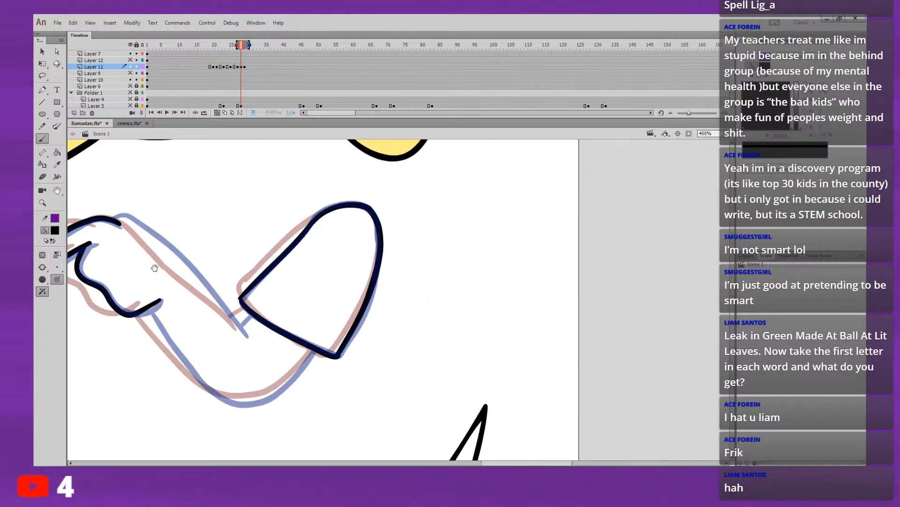
Step: Ink the forearm's upper and lower edges and the short elbow line joining it to the sleeve
drag(215, 289, 216, 300)
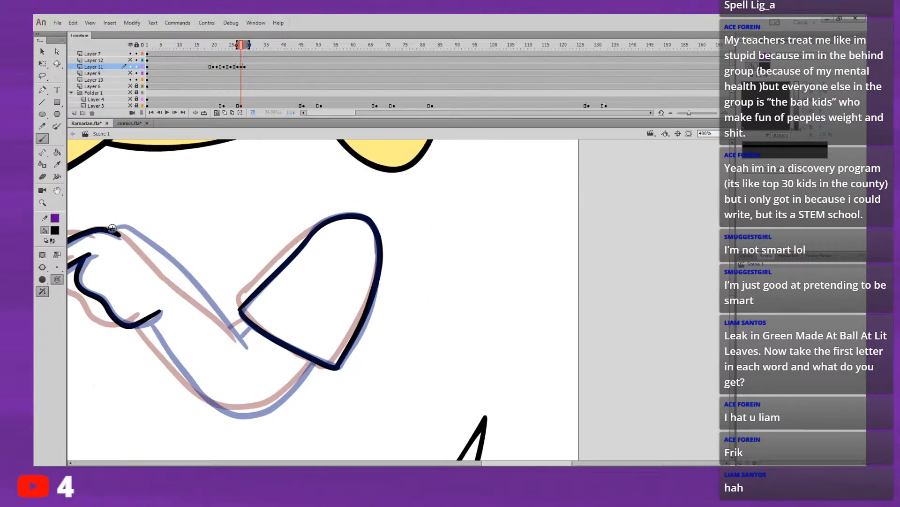
mouse_move(111, 229)
mouse_down()
mouse_move(129, 231)
mouse_move(246, 348)
mouse_up()
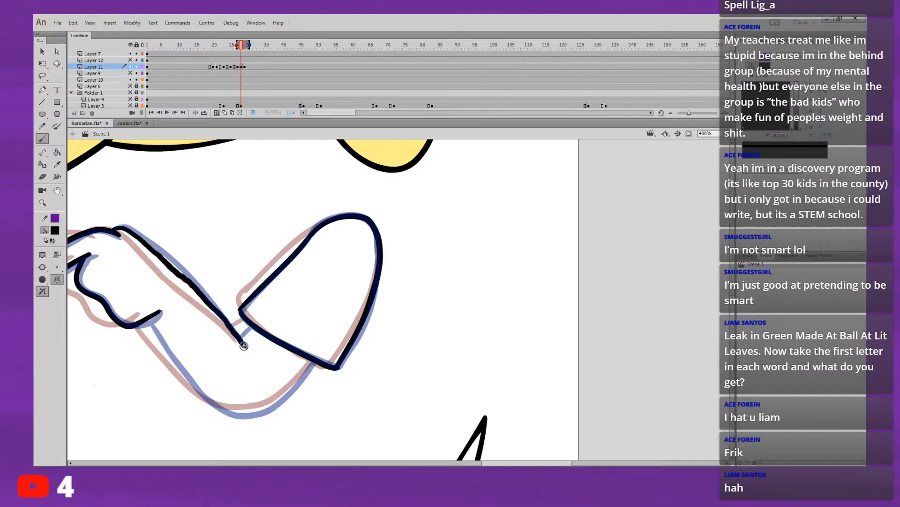
drag(176, 271, 133, 210)
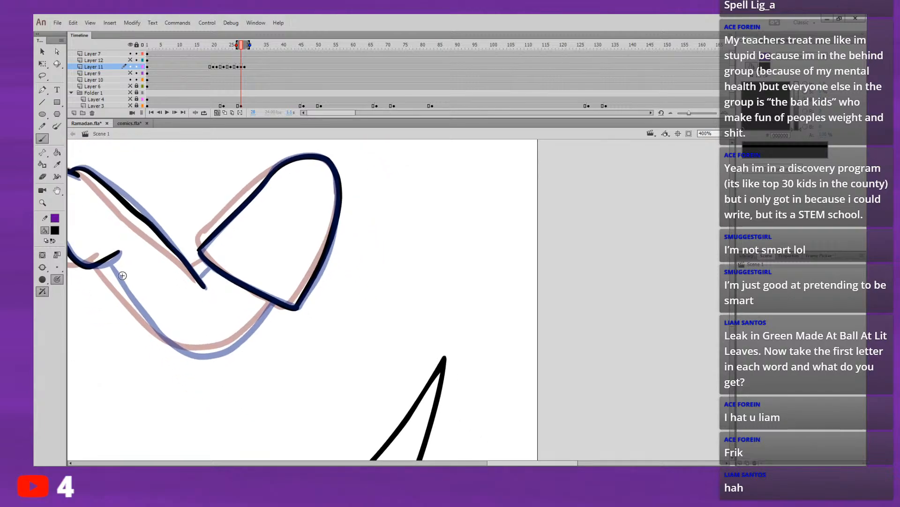
mouse_move(106, 259)
mouse_down()
mouse_move(157, 333)
mouse_move(182, 349)
mouse_move(227, 345)
mouse_move(272, 300)
mouse_up()
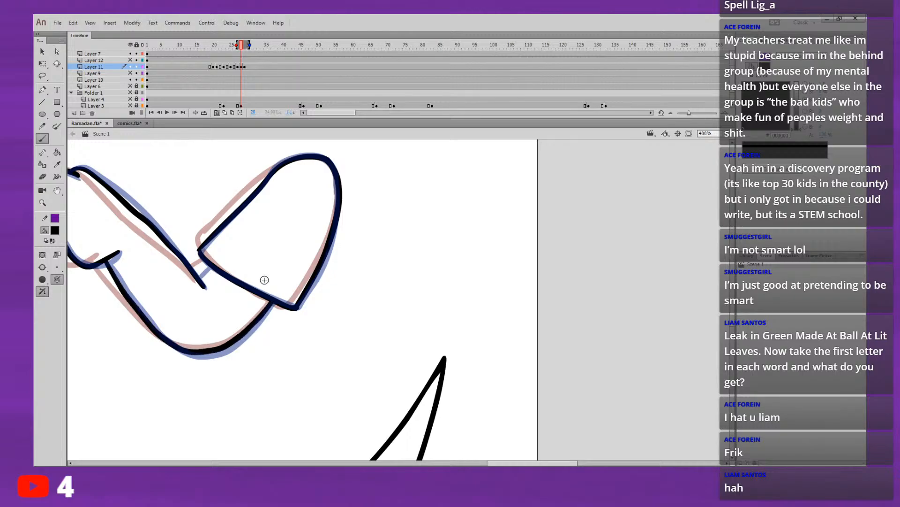
drag(198, 272, 209, 262)
Step: Replay the arm animation from before frame 19 several times at full-stage view to check the movement
click(195, 46)
key(Return)
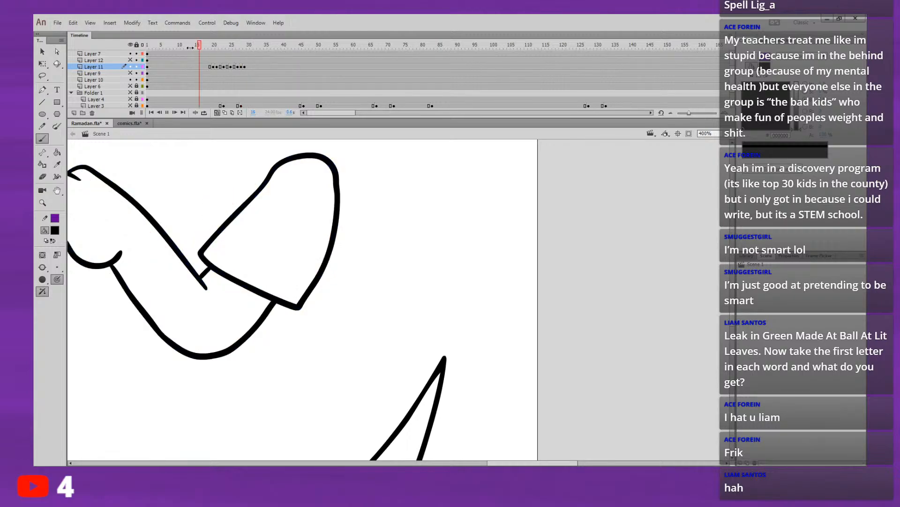
click(201, 46)
key(ctrl+2)
key(Return)
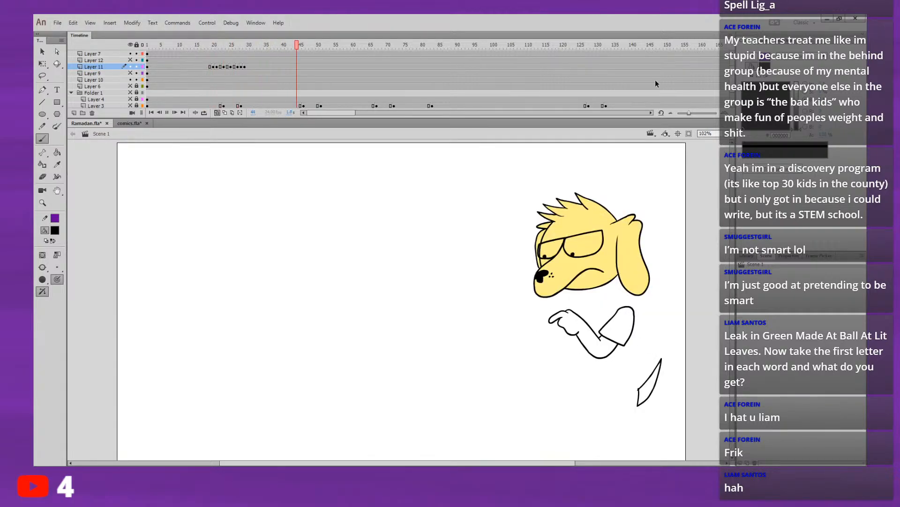
click(198, 50)
key(Return)
click(191, 46)
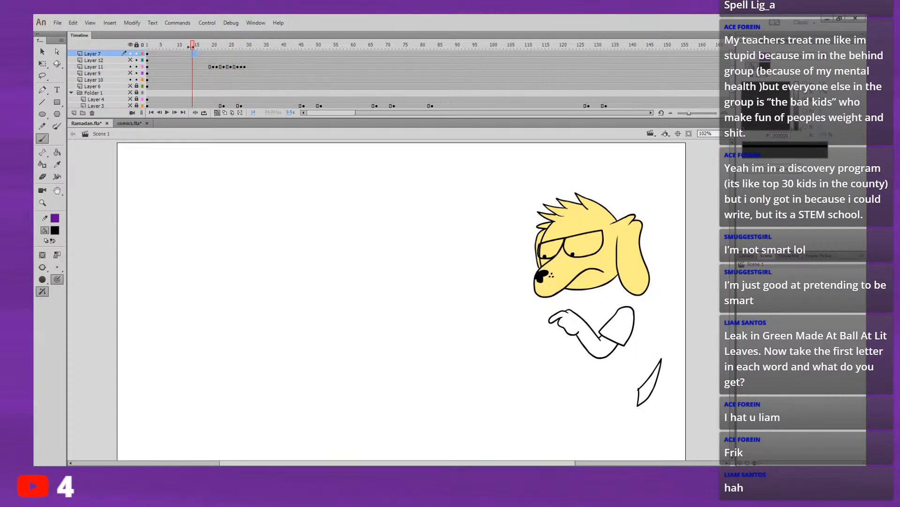
key(Return)
click(208, 67)
key(Return)
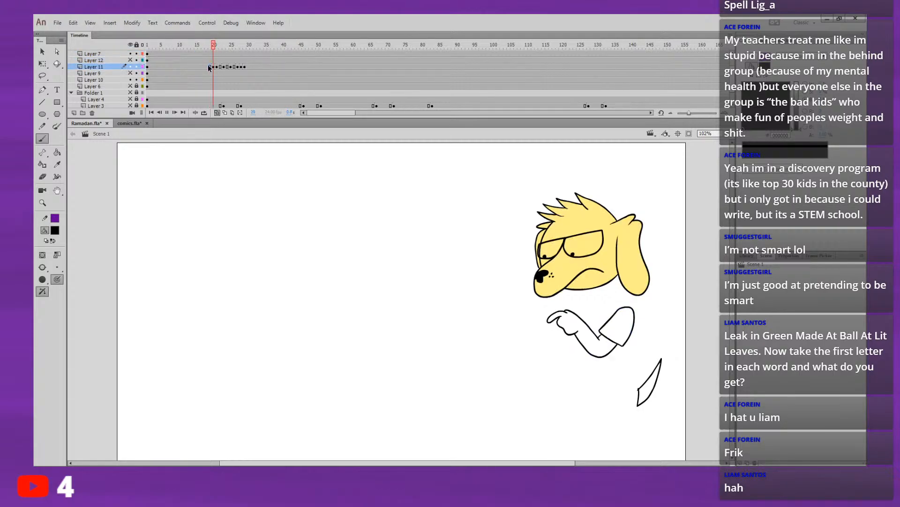
click(199, 80)
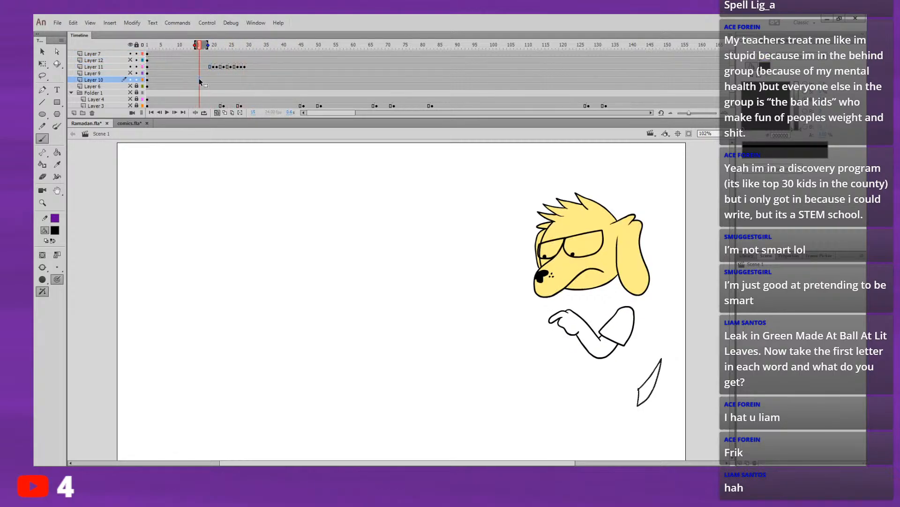
key(Return)
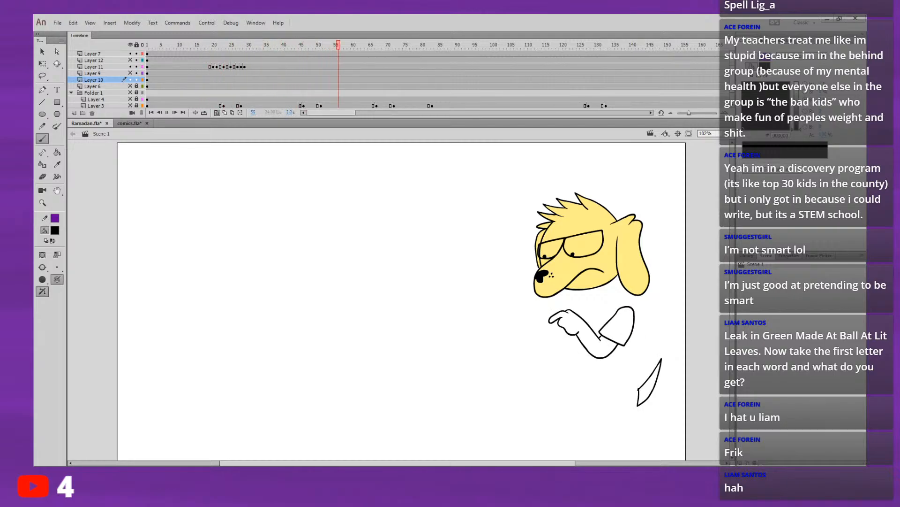
Step: Insert a blank keyframe at frame 23 of Layer 10 for a new drawing of the pointed shape below the arm
click(224, 80)
key(period)
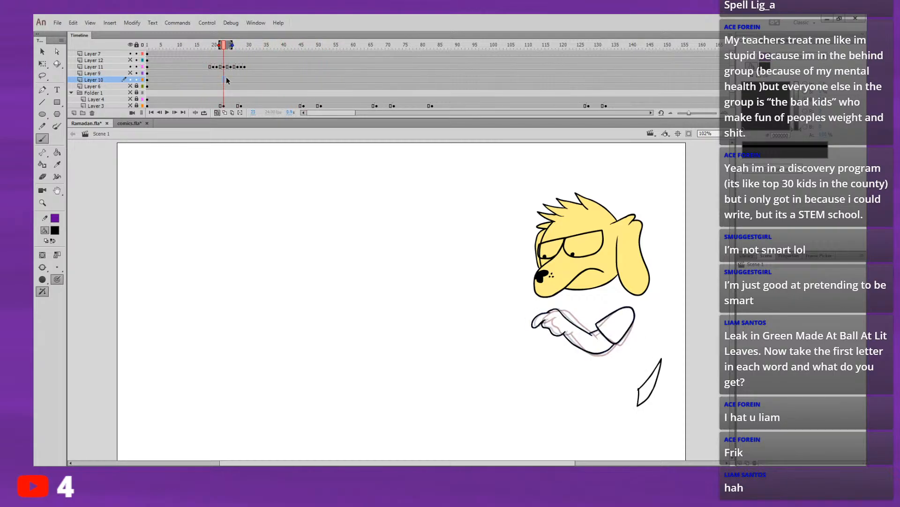
key(comma)
key(period)
key(F7)
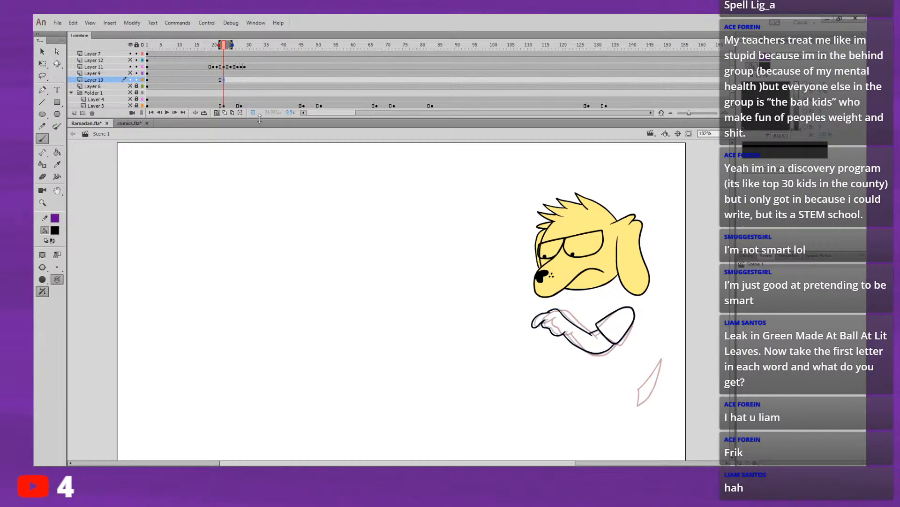
Step: Draw the pointed shape on frame 23 of Layer 10 with its tip shifted up and left from the onion-skinned original, and replay it
drag(632, 247, 558, 216)
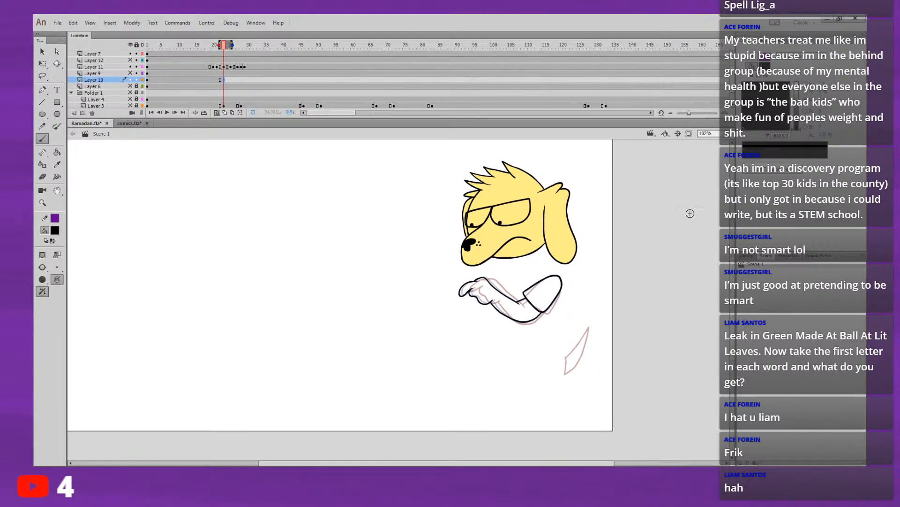
key(ctrl+4)
drag(712, 215, 315, 205)
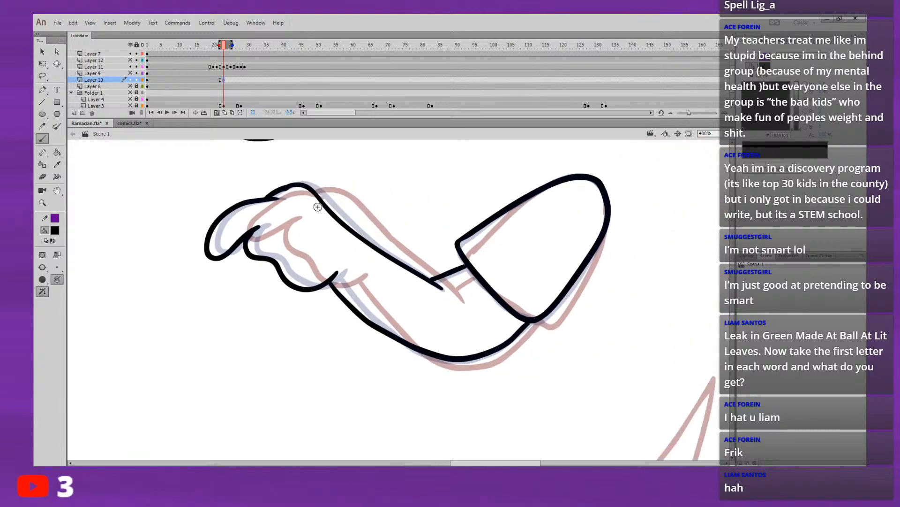
drag(574, 253, 257, 144)
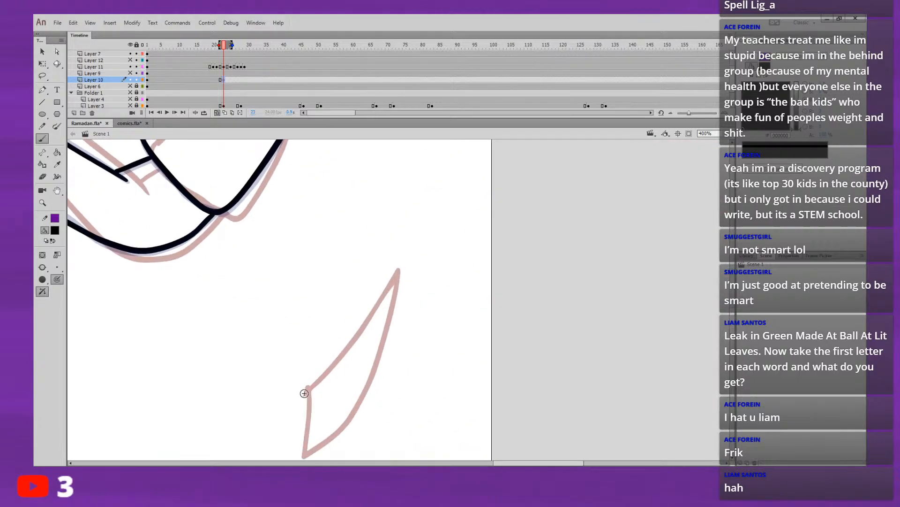
drag(304, 393, 368, 274)
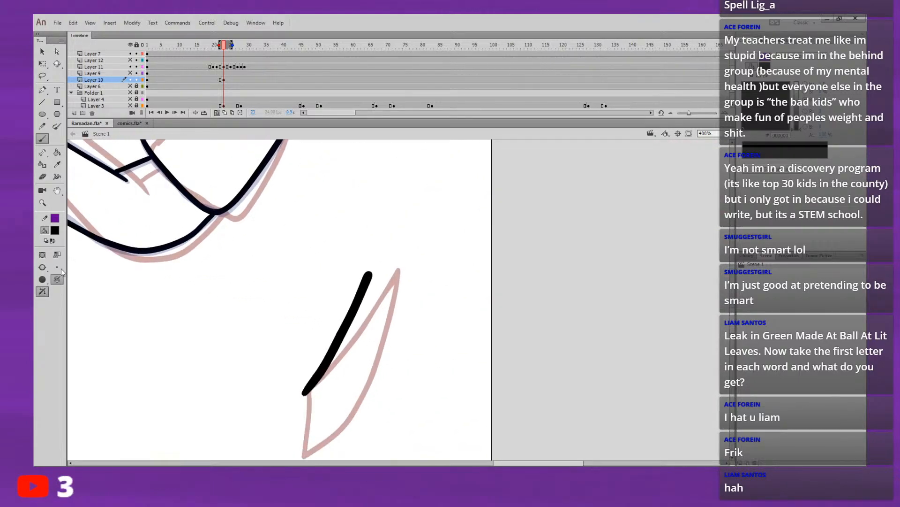
key(ctrl+z)
mouse_move(190, 368)
mouse_down()
mouse_move(358, 292)
mouse_move(466, 279)
mouse_up()
key(ctrl+z)
drag(295, 398, 388, 273)
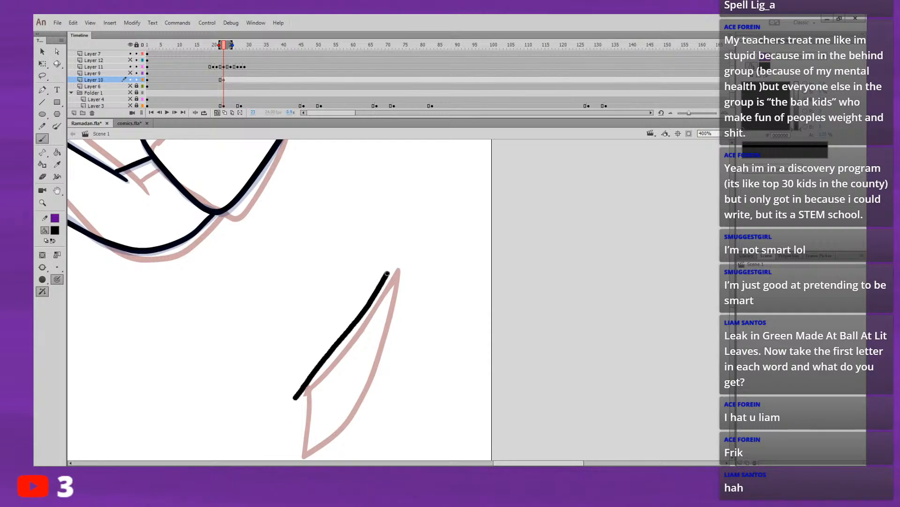
key(ctrl+z)
drag(303, 390, 364, 275)
key(ctrl+z)
mouse_move(304, 391)
mouse_down()
mouse_move(377, 261)
mouse_move(371, 334)
mouse_move(348, 399)
mouse_move(304, 453)
mouse_move(306, 384)
mouse_up()
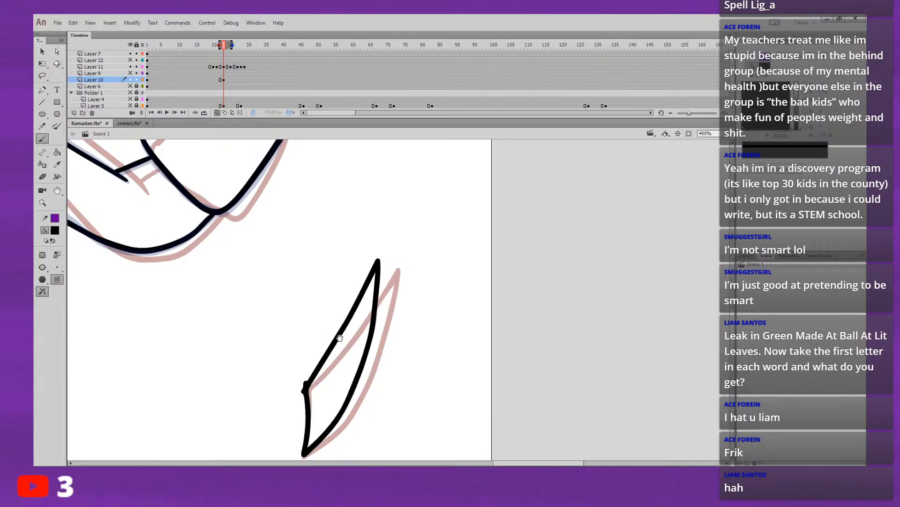
drag(339, 338, 332, 349)
click(200, 53)
key(Return)
key(Return)
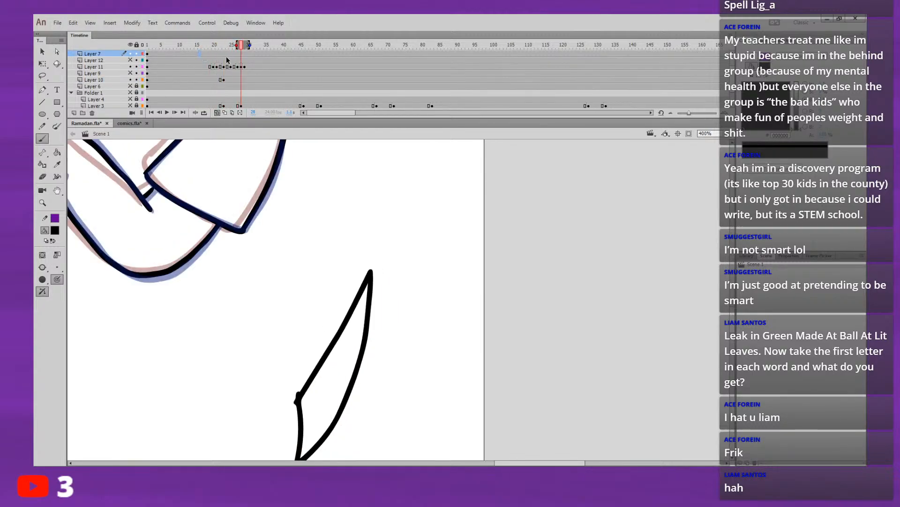
Step: Insert a blank keyframe at frame 25 of Layer 10 and return to the original pointed shape at frame 22
click(213, 80)
click(224, 80)
click(230, 79)
click(217, 80)
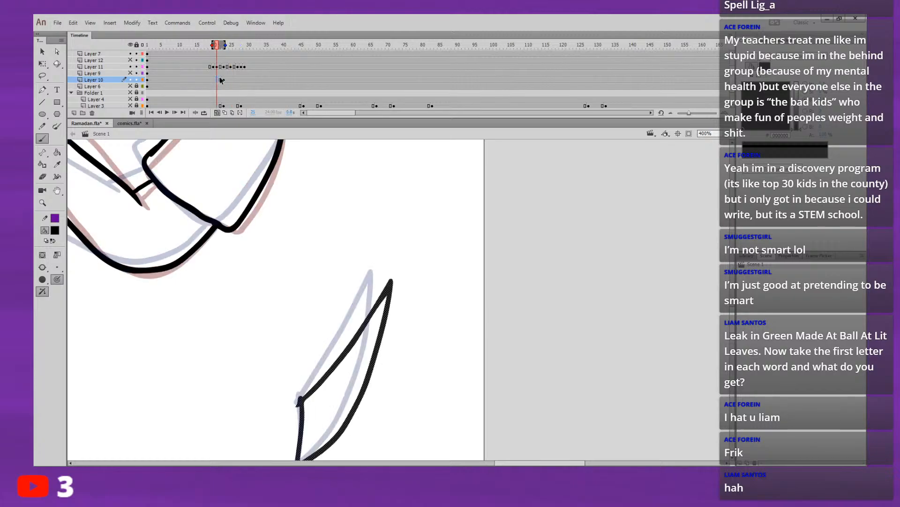
click(231, 80)
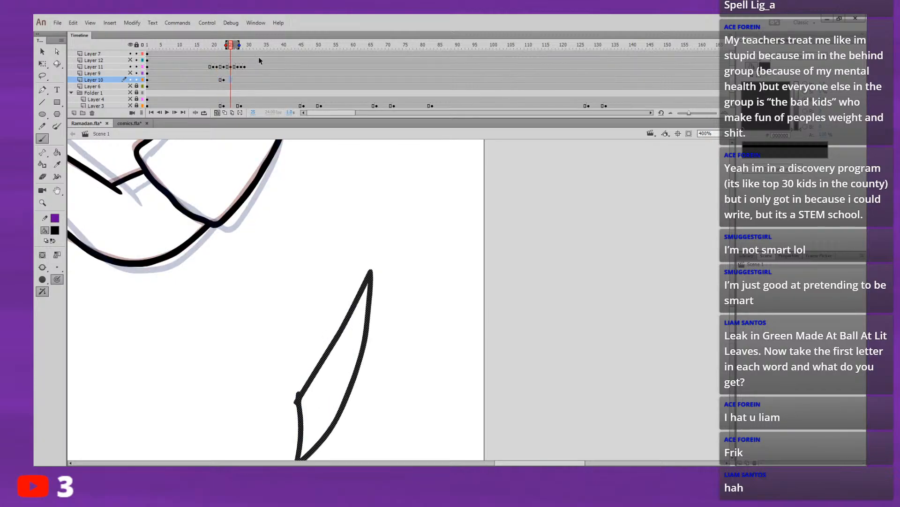
key(F7)
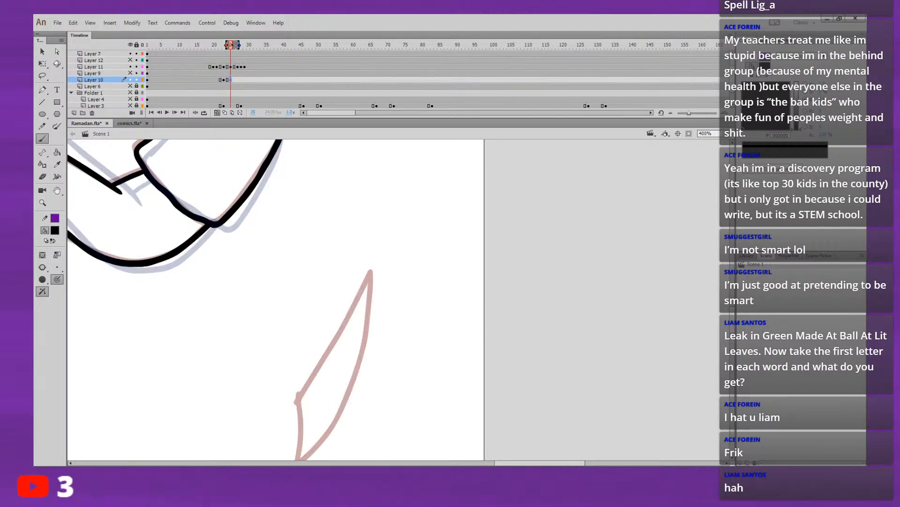
click(220, 45)
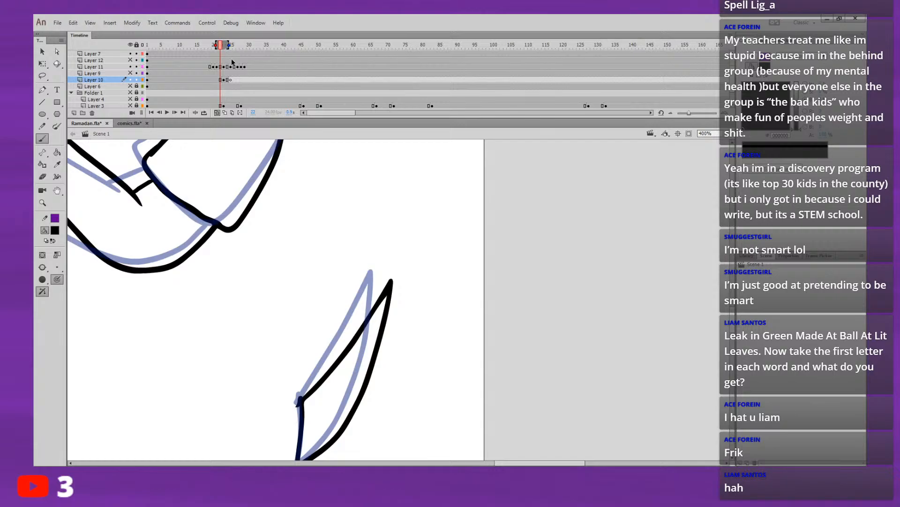
Step: Draw the pointed shape on frame 25 of Layer 10 with its tip lower and farther right than the onion-skinned drawings
click(230, 45)
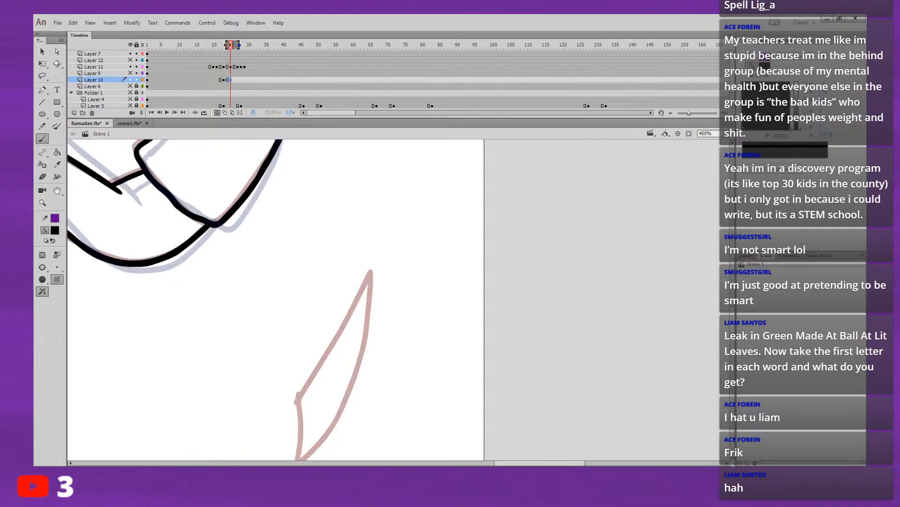
mouse_move(227, 45)
mouse_down()
mouse_move(187, 45)
mouse_move(216, 45)
mouse_up()
drag(374, 271, 422, 210)
drag(424, 288, 372, 276)
drag(294, 327, 382, 257)
key(ctrl+z)
mouse_move(294, 327)
mouse_down()
mouse_move(352, 277)
mouse_move(395, 217)
mouse_move(368, 312)
mouse_move(328, 368)
mouse_move(292, 392)
mouse_move(296, 325)
mouse_up()
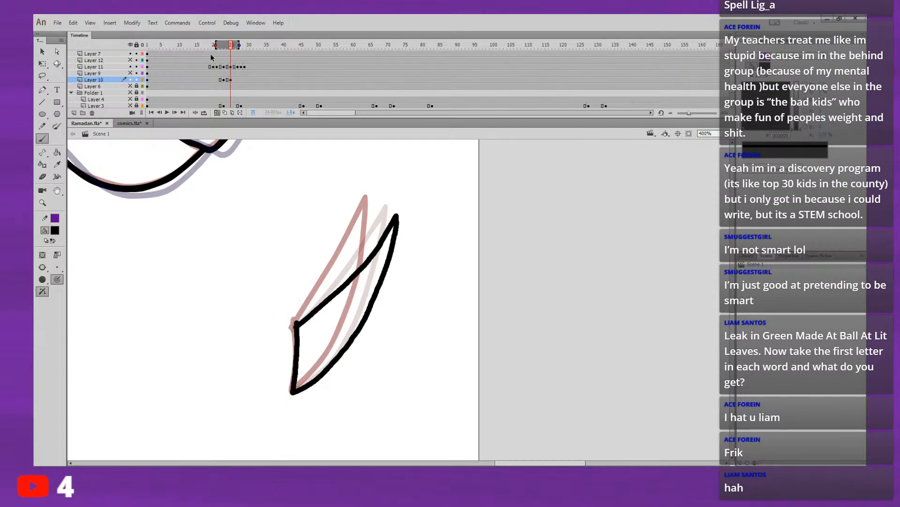
Step: Replay the pointed shape's movement and copy its original drawing from frame 21 of Layer 10 to frame 27 as the end pose
click(193, 53)
key(Return)
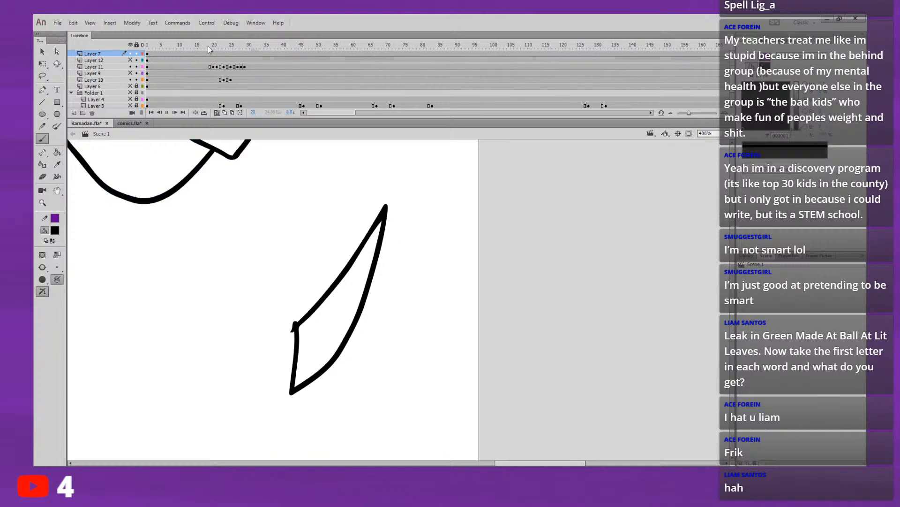
click(218, 85)
click(219, 80)
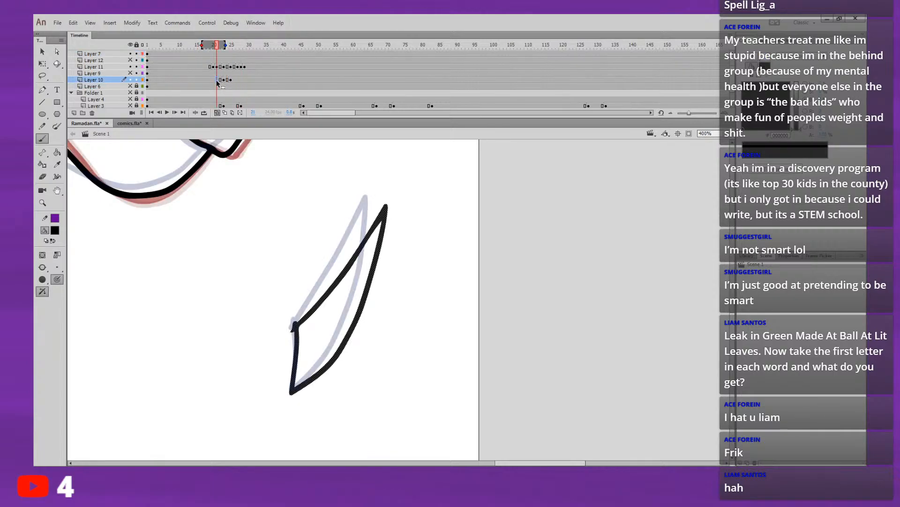
click(199, 52)
key(Return)
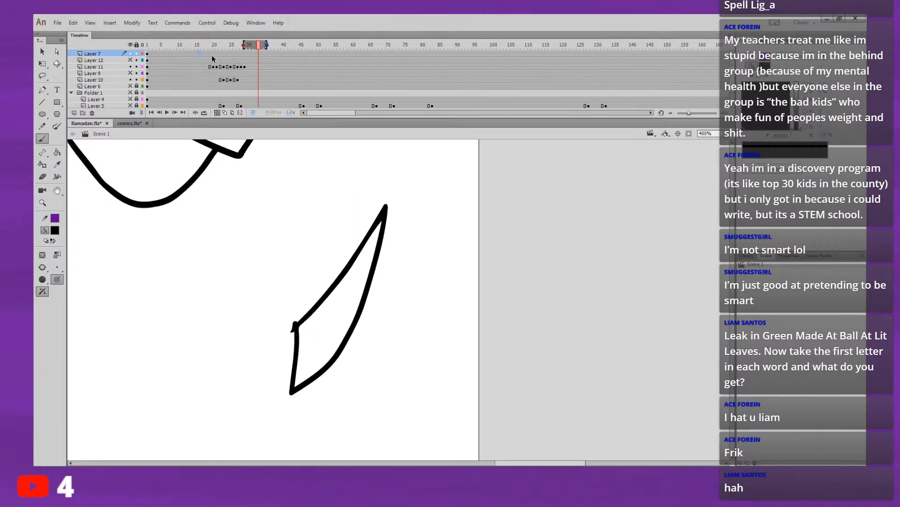
Step: Add a keyframe at frame 22 of Layer 10 and rotate its pointed shape slightly counter-clockwise about the lower corner with Free Transform
click(220, 80)
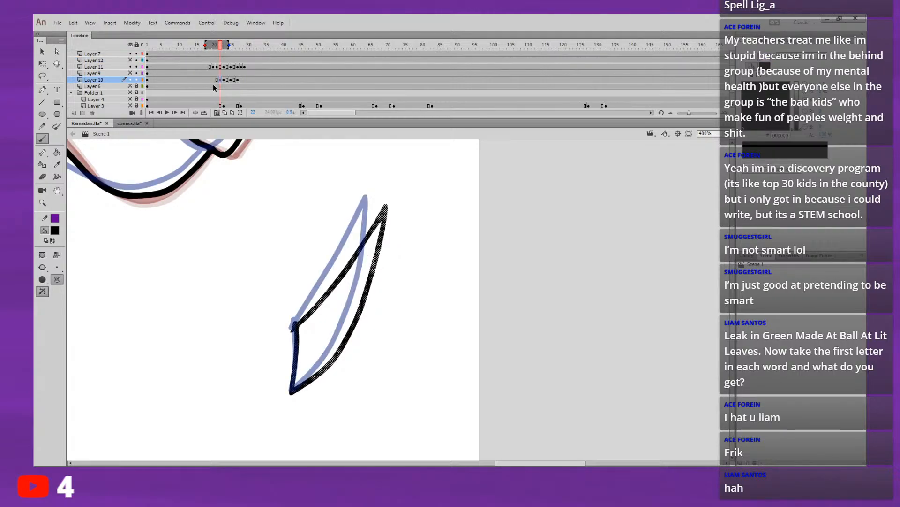
click(42, 68)
drag(339, 300, 293, 387)
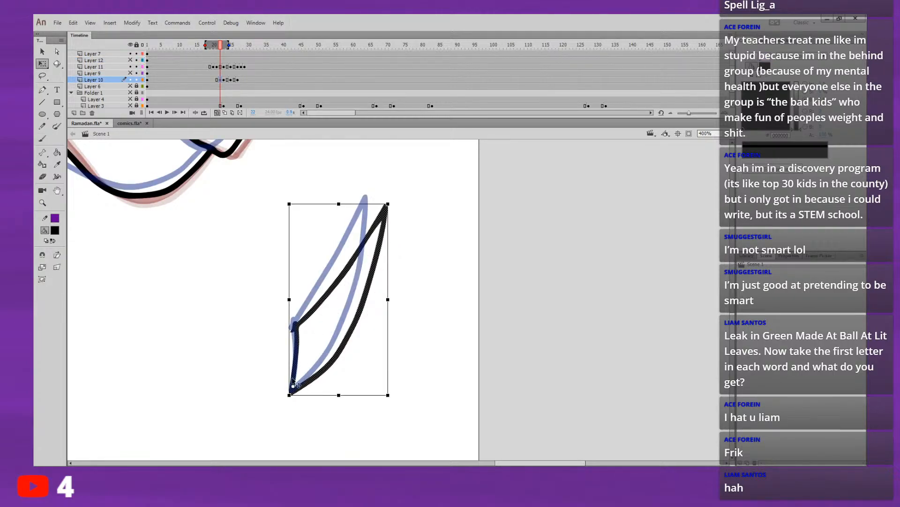
drag(391, 208, 387, 193)
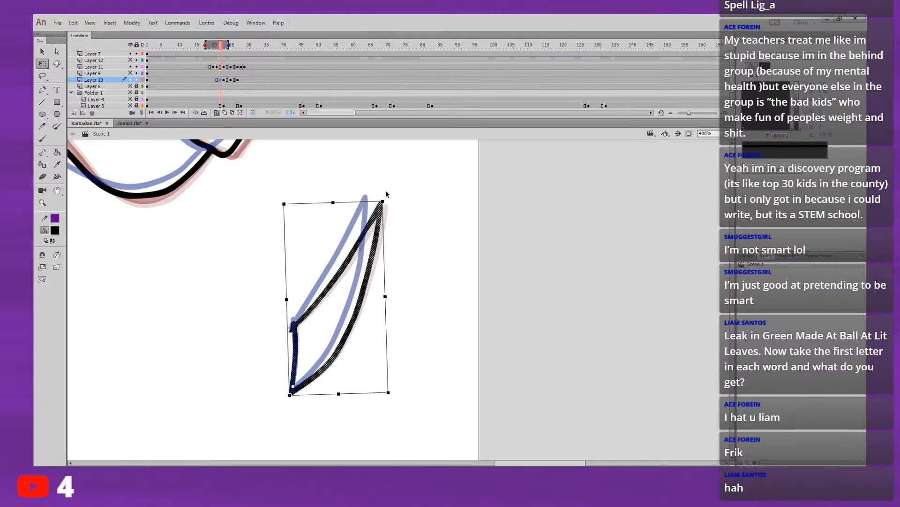
Step: Replay the pointed shape's movement several times from before frame 19 and check it with onion skinning off
click(195, 46)
key(Return)
key(Return)
click(203, 58)
key(Return)
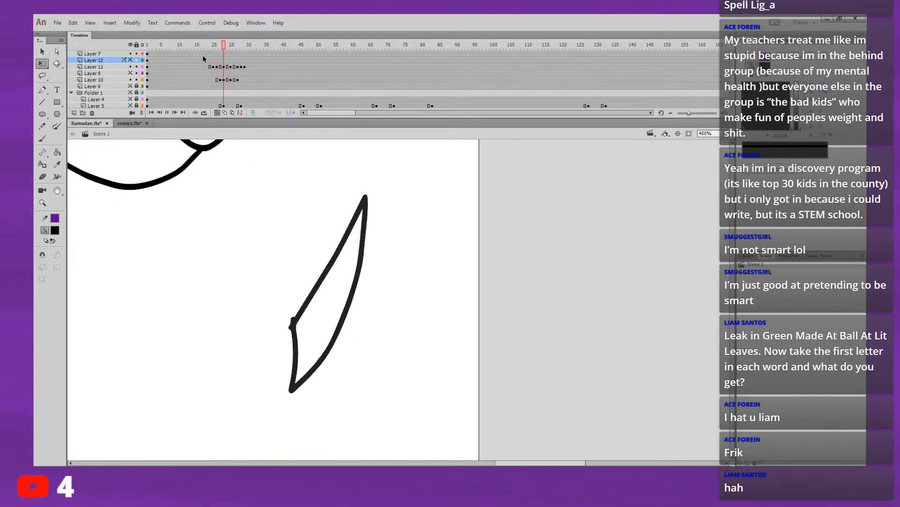
key(Return)
click(207, 46)
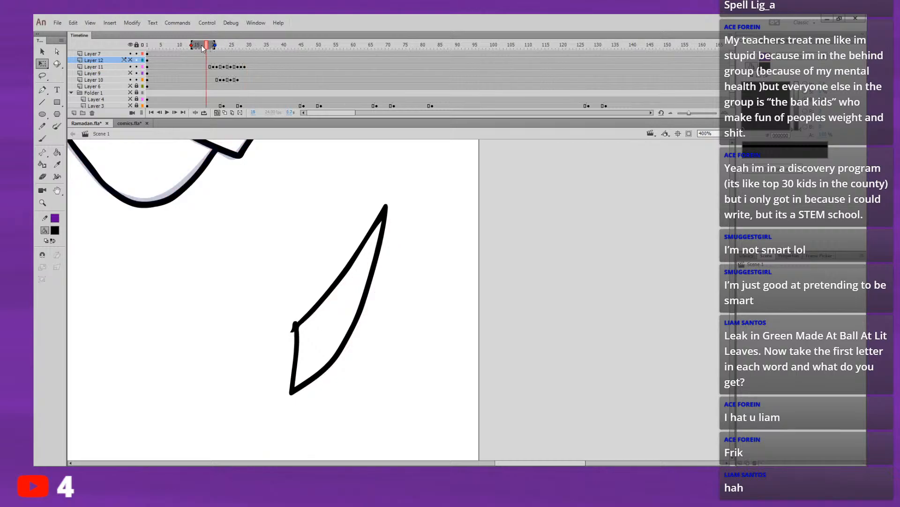
click(218, 112)
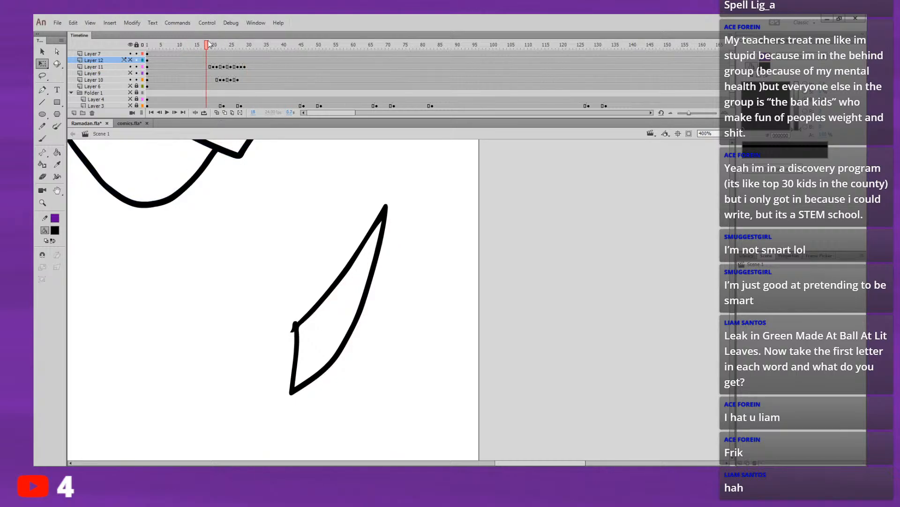
click(178, 45)
Step: Clear the pointed shape from frame 24 of Layer 10 and limit onion skinning to the adjacent frames, ready for brush drawing
mouse_move(196, 58)
mouse_down()
mouse_move(251, 62)
mouse_move(217, 65)
mouse_move(230, 69)
mouse_move(218, 73)
mouse_move(226, 81)
mouse_up()
click(227, 80)
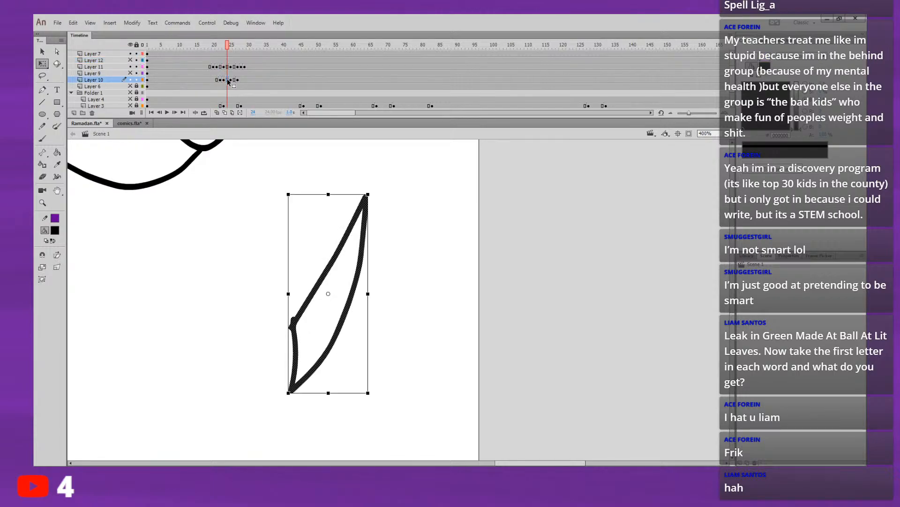
key(Delete)
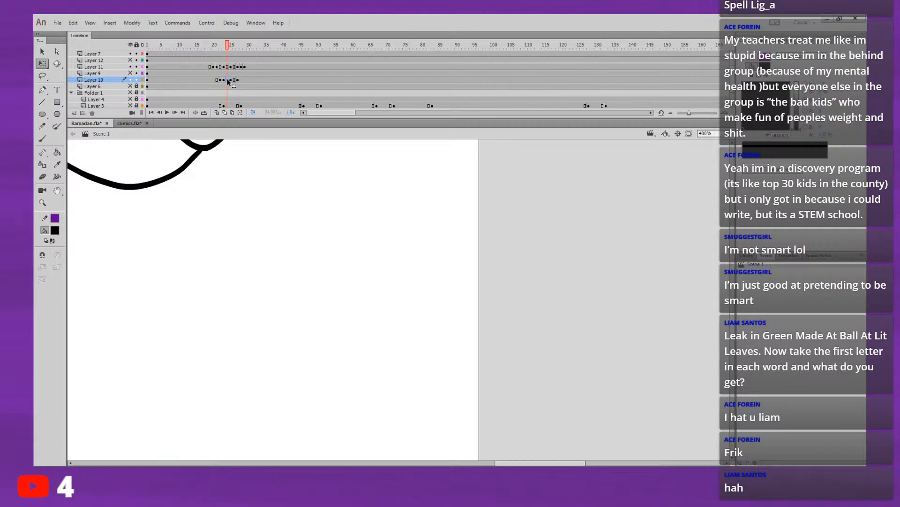
click(217, 113)
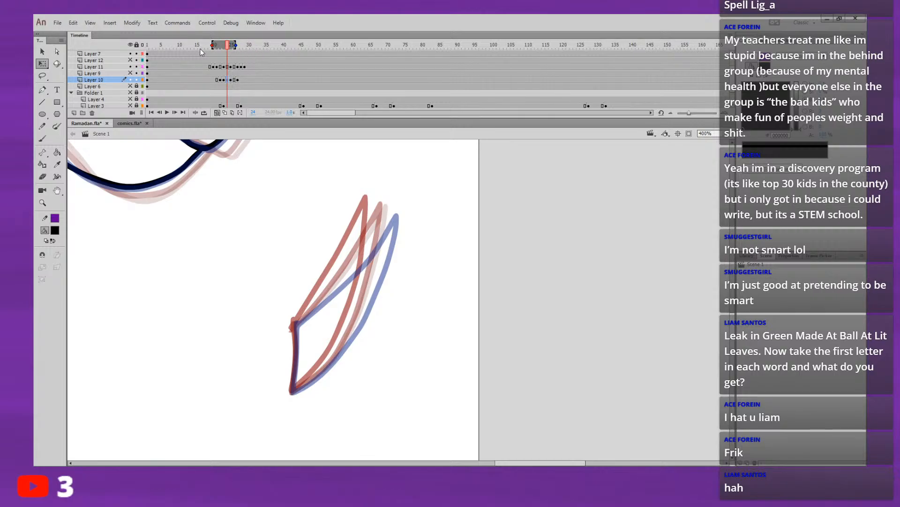
drag(213, 44, 233, 46)
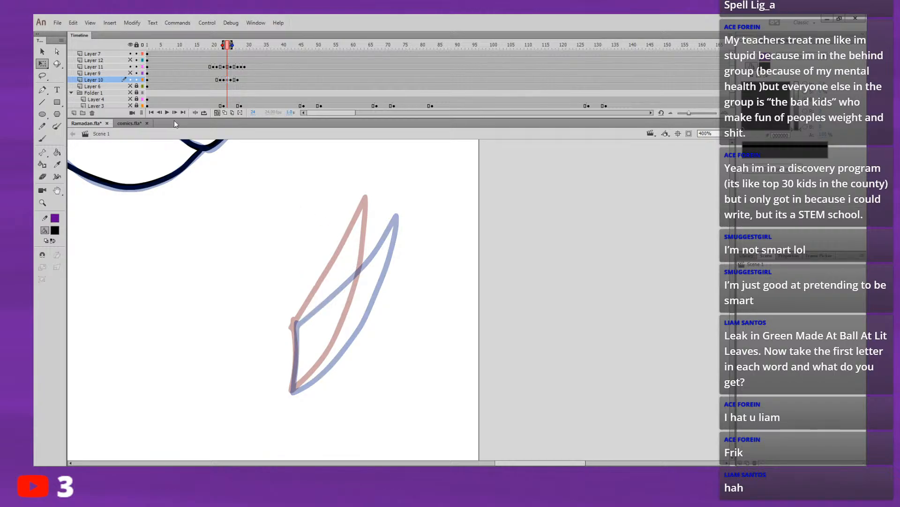
click(42, 138)
drag(290, 334, 356, 255)
key(ctrl+z)
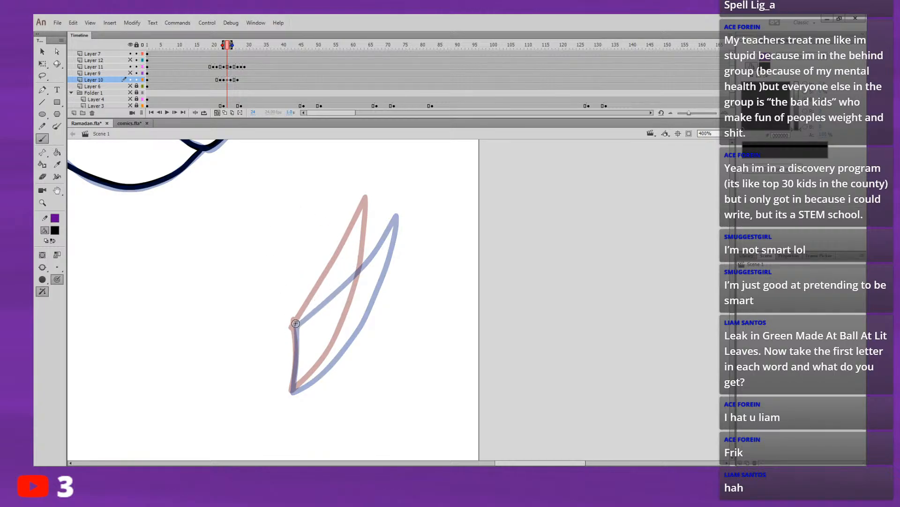
mouse_move(294, 325)
mouse_down()
mouse_move(383, 211)
mouse_move(345, 332)
mouse_move(299, 384)
mouse_move(295, 324)
mouse_move(375, 207)
mouse_move(360, 313)
mouse_move(333, 357)
mouse_move(294, 386)
mouse_up()
key(ctrl+z)
key(ctrl+z)
key(ctrl+z)
key(ctrl+z)
Step: Compare the Layer 10 drawings around frames 20 to 24, and draw the pointed shape on frame 24 with its tip bent right
click(210, 79)
key(period)
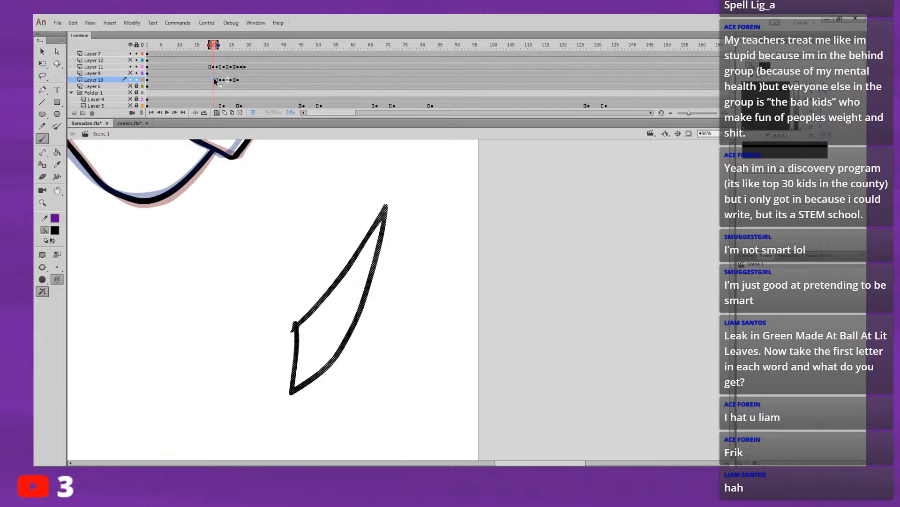
click(225, 80)
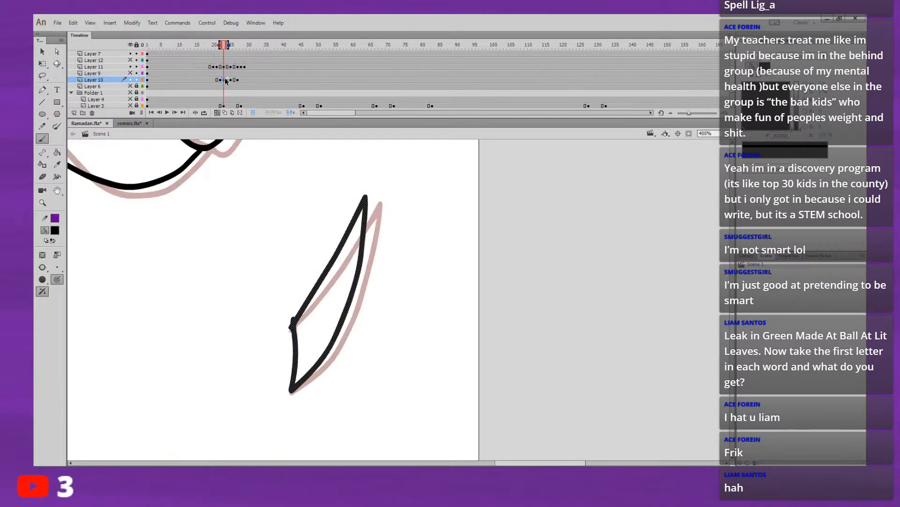
click(211, 79)
click(220, 79)
click(225, 79)
click(228, 80)
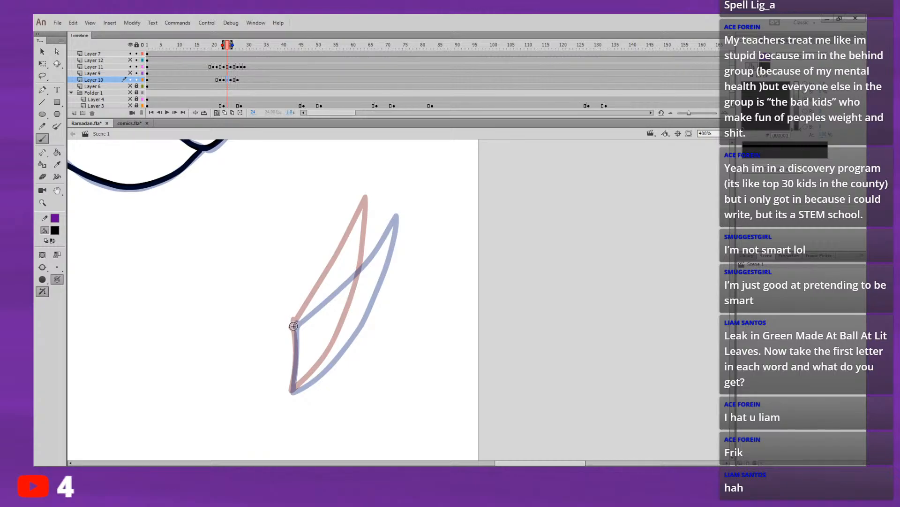
mouse_move(294, 324)
mouse_down()
mouse_move(362, 236)
mouse_move(408, 211)
mouse_move(341, 337)
mouse_move(297, 387)
mouse_move(295, 326)
mouse_up()
Step: Replay the animation repeatedly from around frame 15 to check the motion with the new frame 24 drawing
click(191, 49)
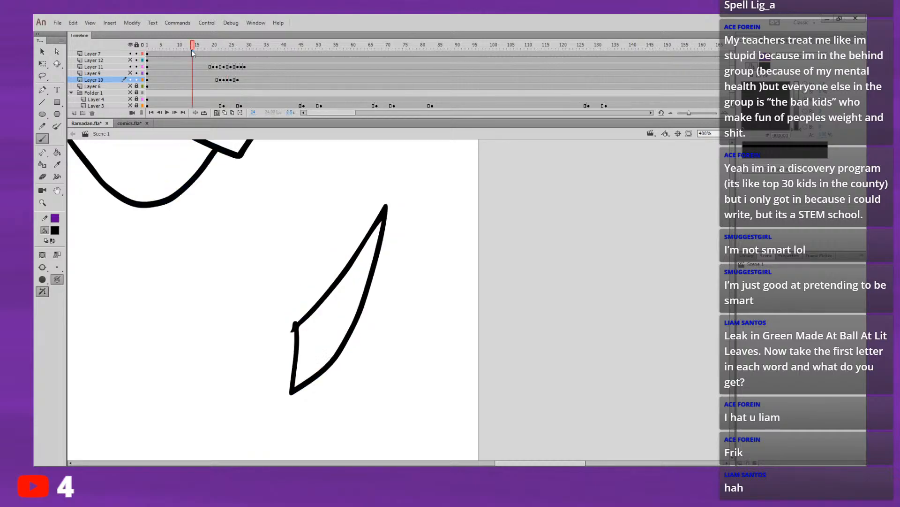
scroll(191, 50, up, 1)
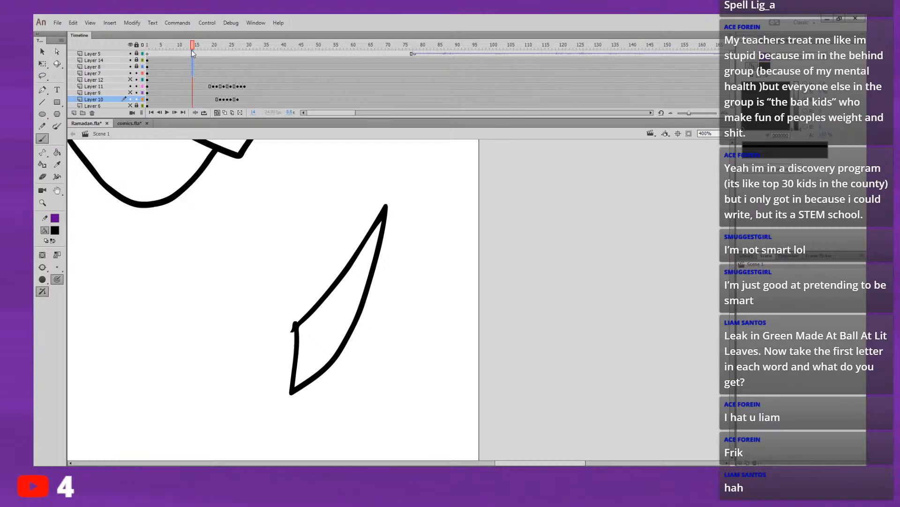
mouse_move(191, 50)
mouse_down()
mouse_move(212, 80)
mouse_move(190, 52)
mouse_move(202, 70)
mouse_move(262, 54)
mouse_move(195, 45)
mouse_up()
key(Return)
key(Return)
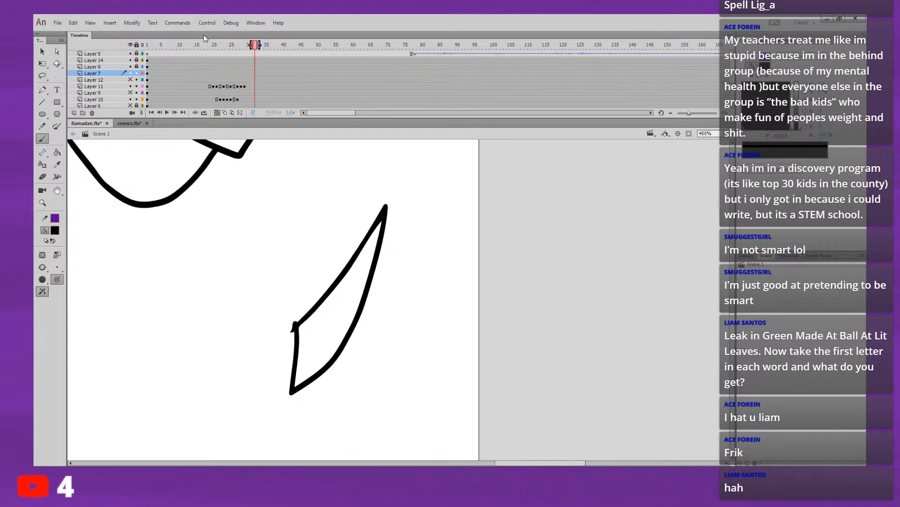
click(199, 45)
key(Return)
click(200, 47)
key(Return)
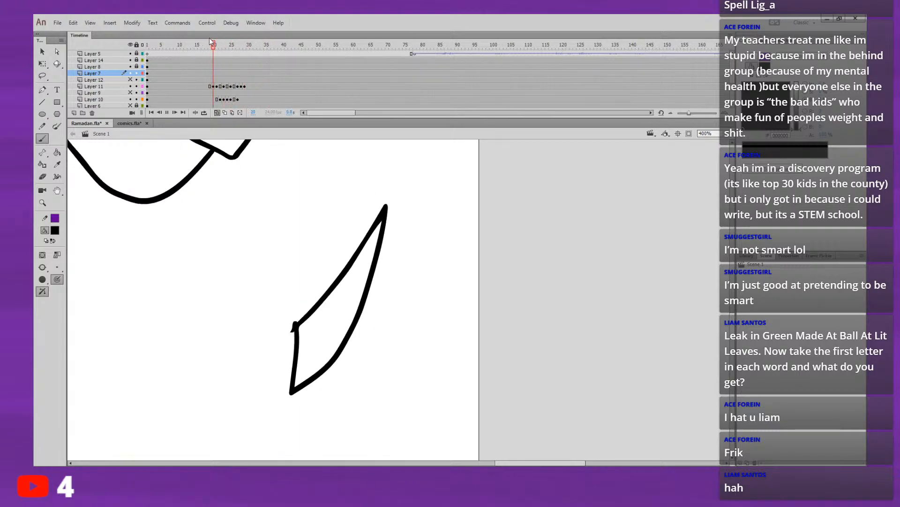
click(207, 51)
key(Return)
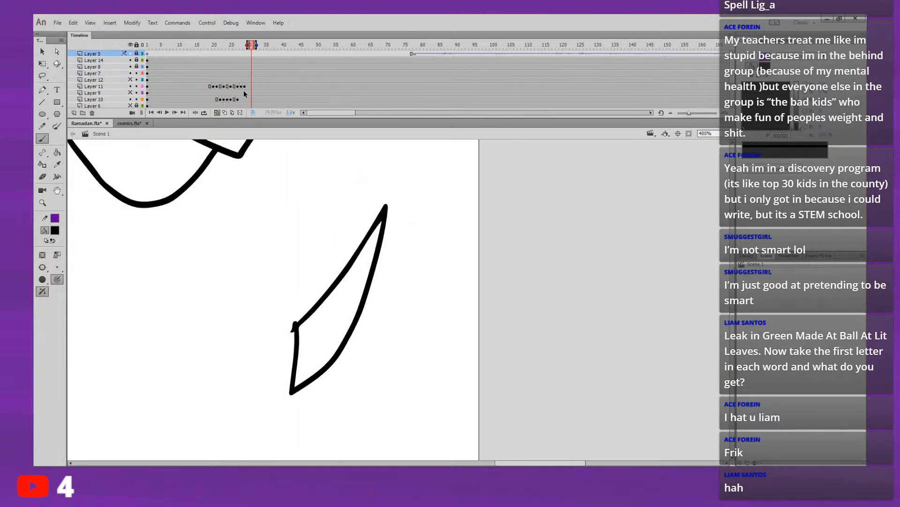
Step: Compare frames 24 to 27 of Layer 10, keep the frame 25 drawing on frame 26, and clear frame 25 for redrawing
click(233, 100)
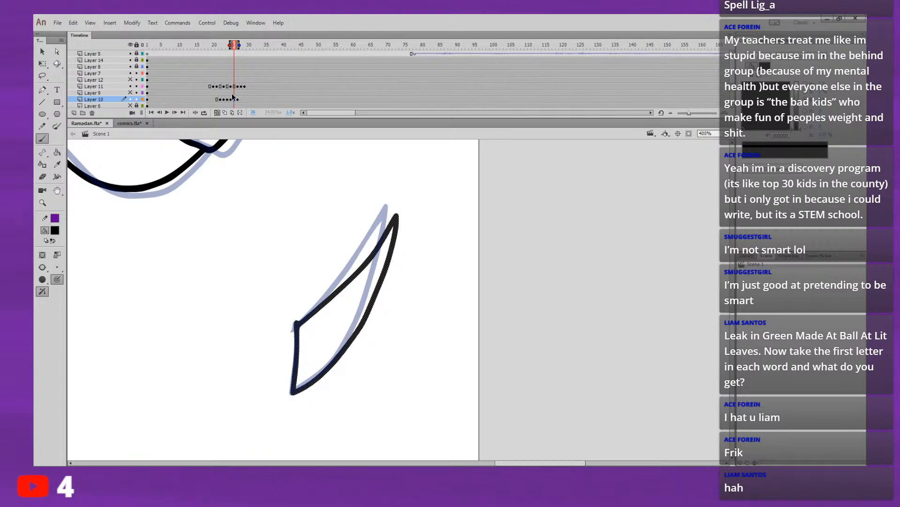
click(230, 99)
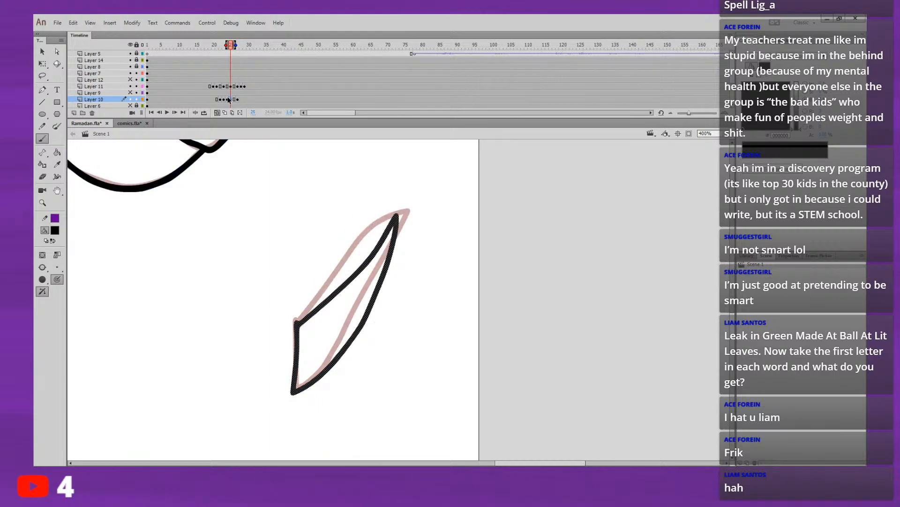
click(229, 99)
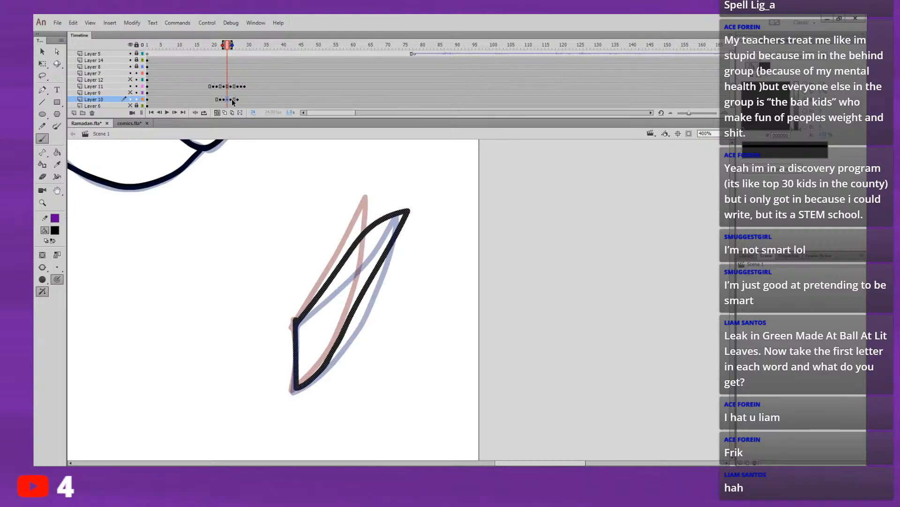
click(231, 99)
click(235, 100)
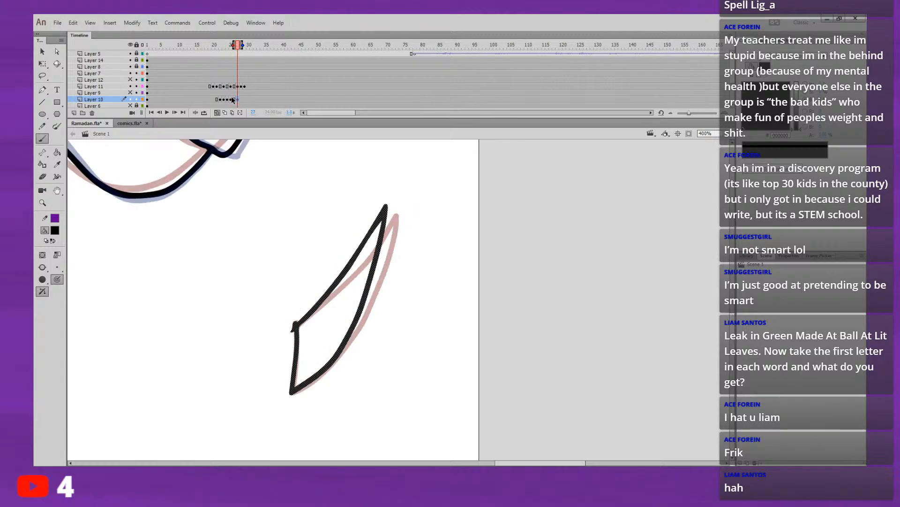
click(231, 99)
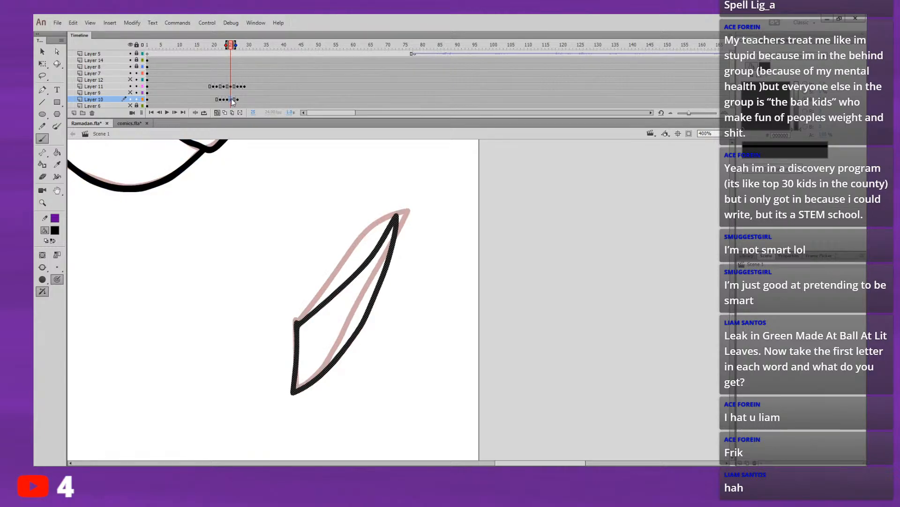
click(227, 100)
click(231, 100)
click(235, 100)
click(228, 100)
click(231, 99)
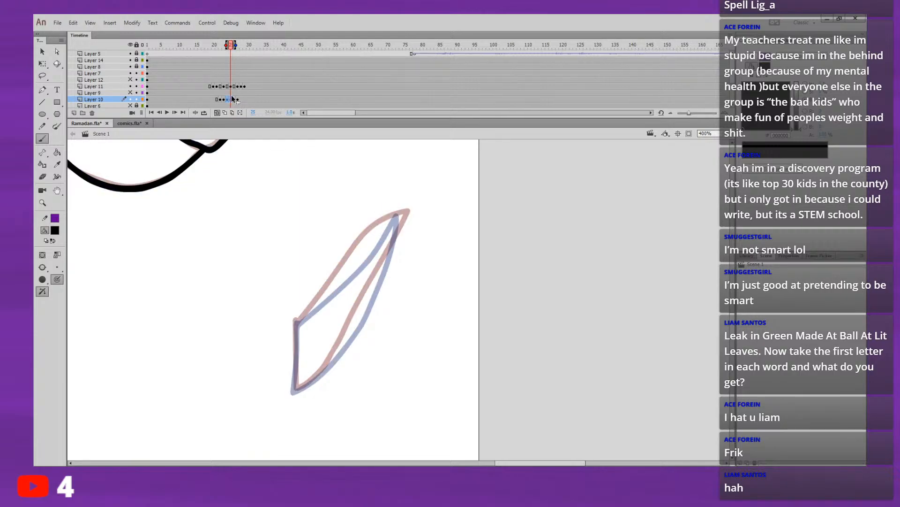
Step: Draw the pointed shape on frame 25 of Layer 10 with its tip bent farther down and right than on frame 24
mouse_move(294, 322)
mouse_down()
mouse_move(390, 225)
mouse_move(308, 312)
mouse_move(347, 272)
mouse_move(412, 252)
mouse_up()
key(ctrl+z)
key(ctrl+z)
mouse_move(295, 325)
mouse_down()
mouse_move(360, 263)
mouse_move(410, 248)
mouse_move(419, 256)
mouse_move(304, 385)
mouse_move(294, 380)
mouse_move(297, 327)
mouse_up()
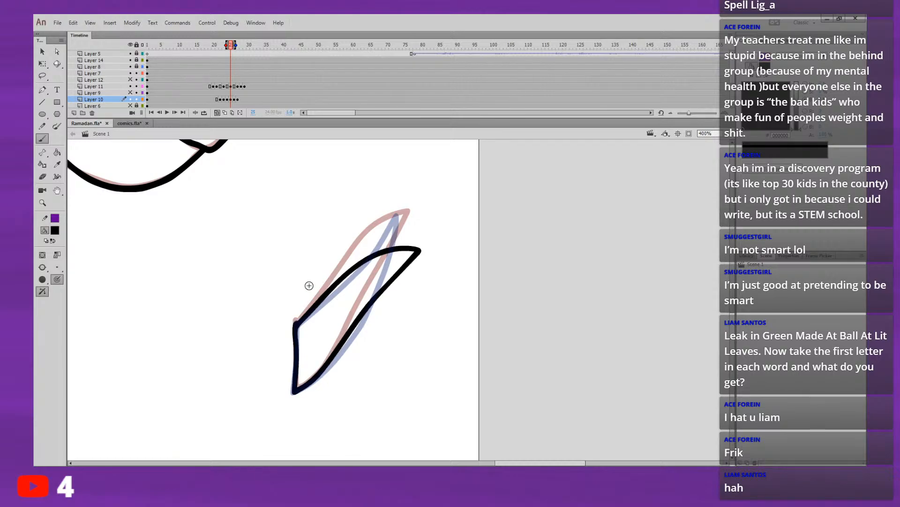
Step: Shift the original pointed shape's keyframe to frame 28 of Layer 10 and clear frame 27 for an in-between drawing
key(.)
key(.)
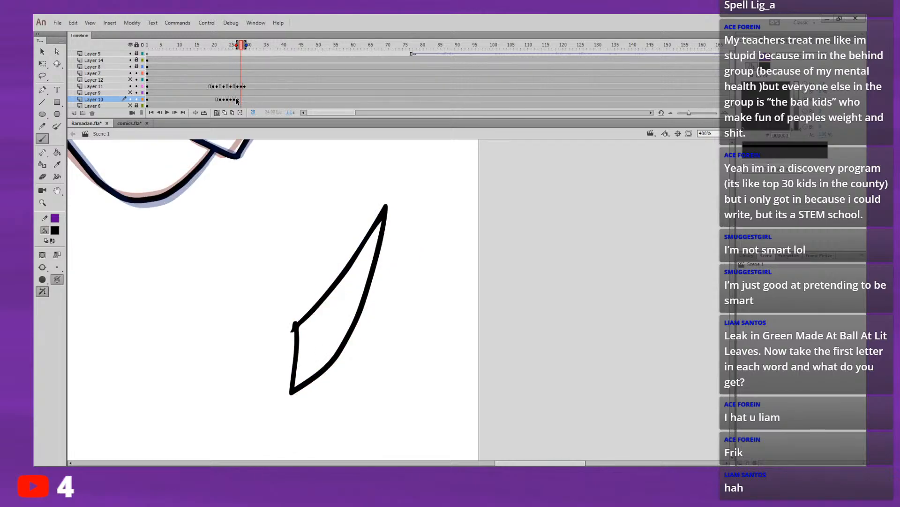
click(237, 100)
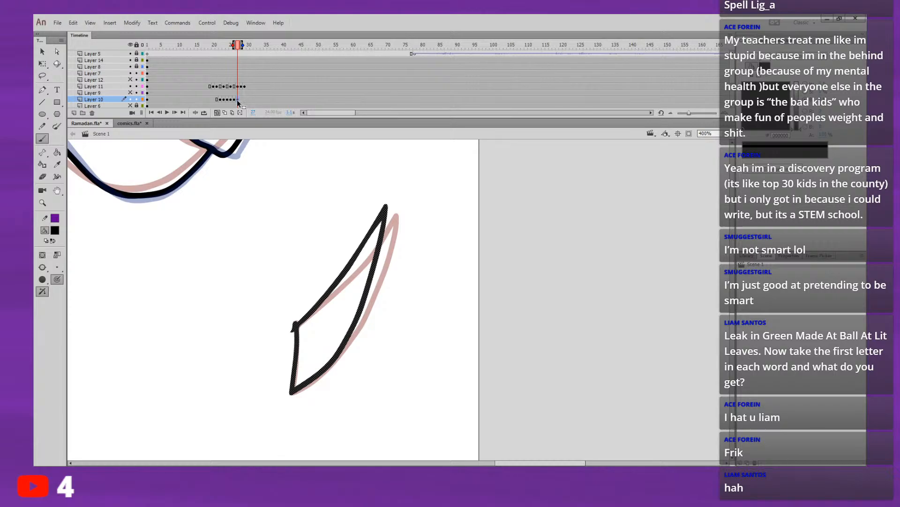
click(240, 99)
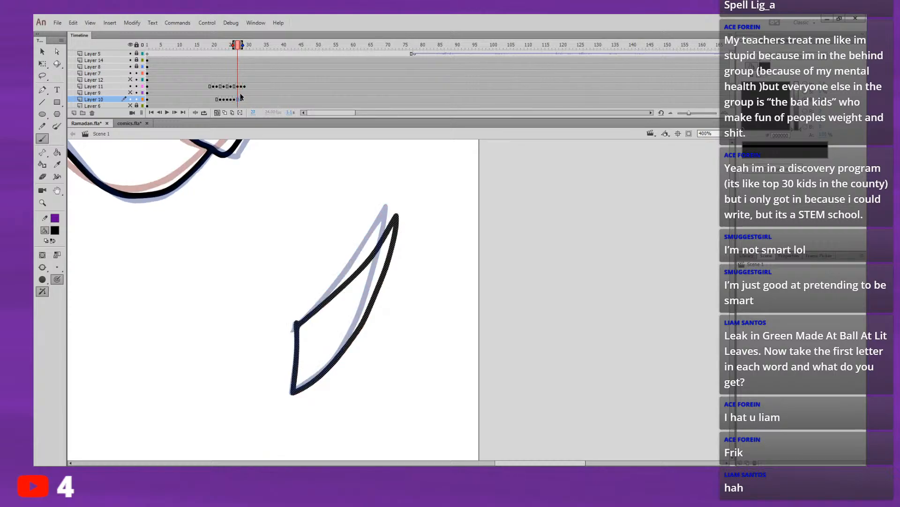
key(Delete)
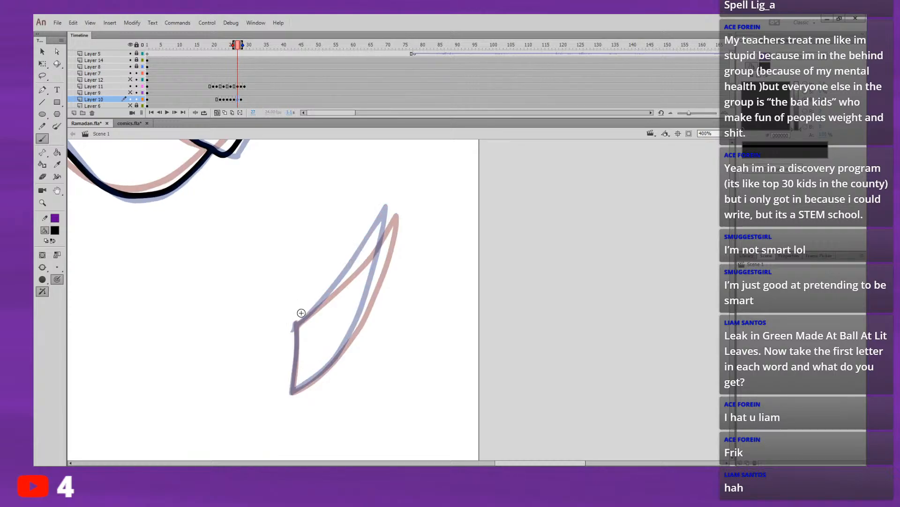
Step: Try to draw the in-between pointed shape freehand on frame 27 of Layer 10
drag(295, 324, 330, 292)
drag(300, 323, 377, 240)
key(ctrl+z)
mouse_move(296, 326)
mouse_down()
mouse_move(390, 212)
mouse_move(371, 300)
mouse_up()
Step: Put a copy of the original pointed shape on frame 27 of Layer 10 and rotate it slightly clockwise about its lower base corner
click(248, 97)
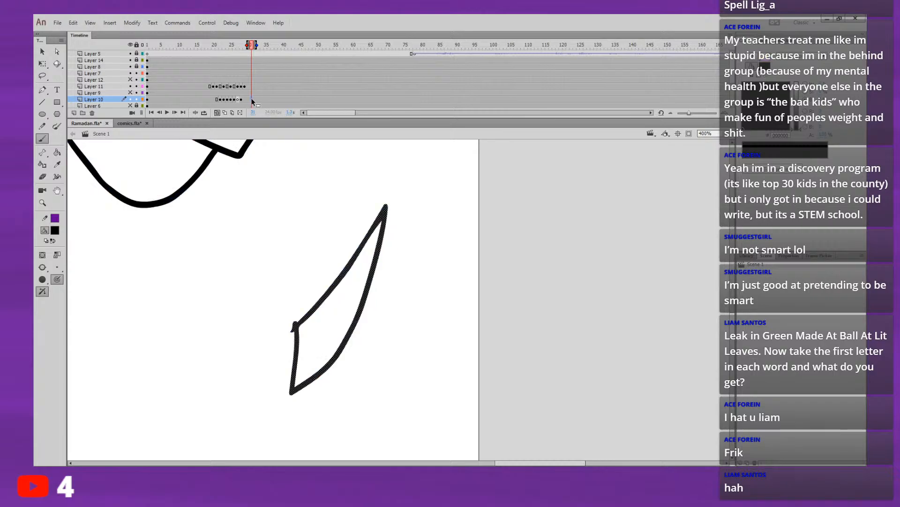
drag(252, 100, 258, 101)
click(237, 100)
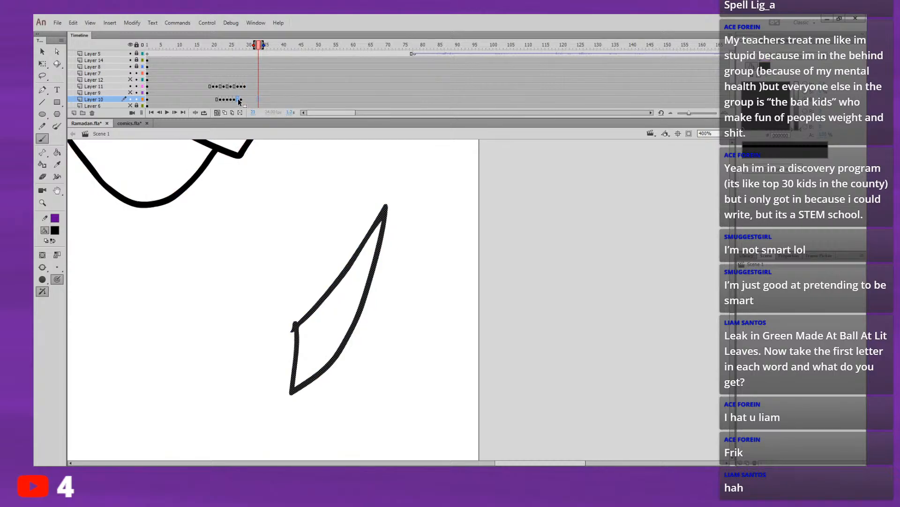
click(43, 77)
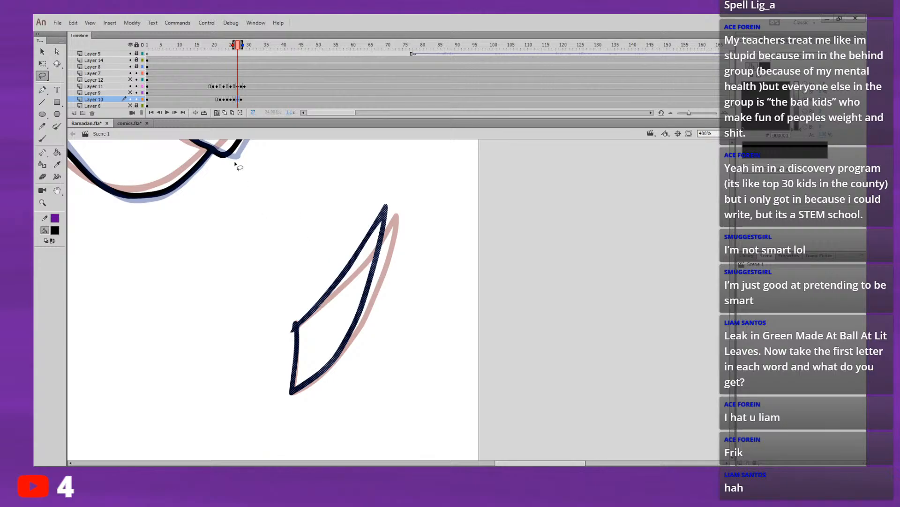
click(42, 63)
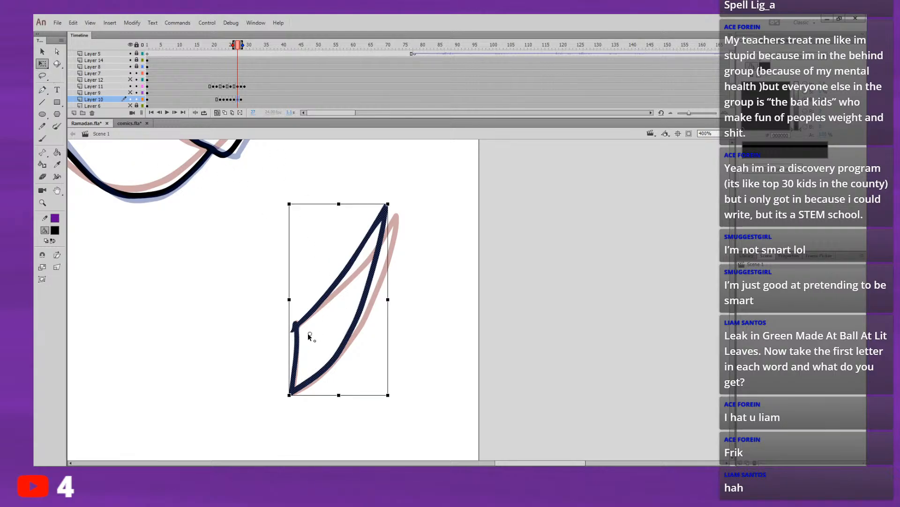
drag(298, 385, 291, 390)
drag(406, 213, 406, 203)
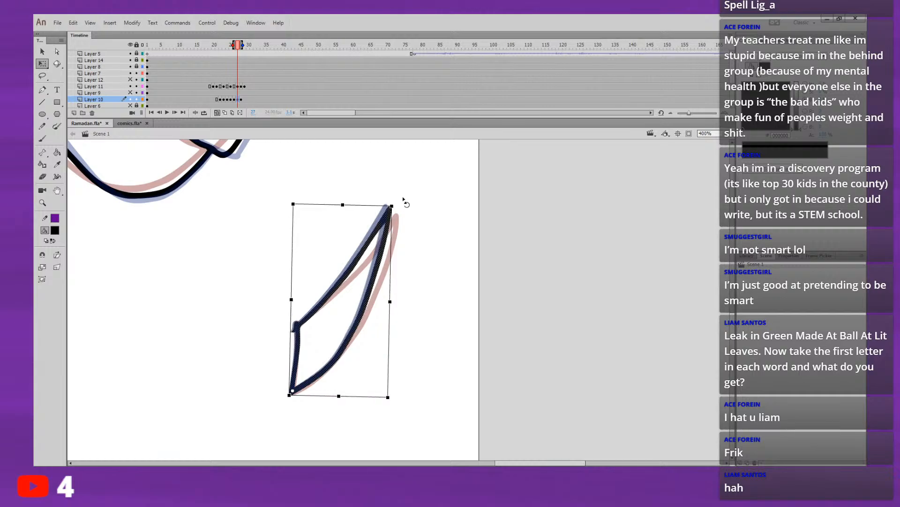
click(421, 176)
Step: Replay the animation from around frame 12 with the whole dog in view to check the rotated frame 27 drawing
click(173, 53)
key(Return)
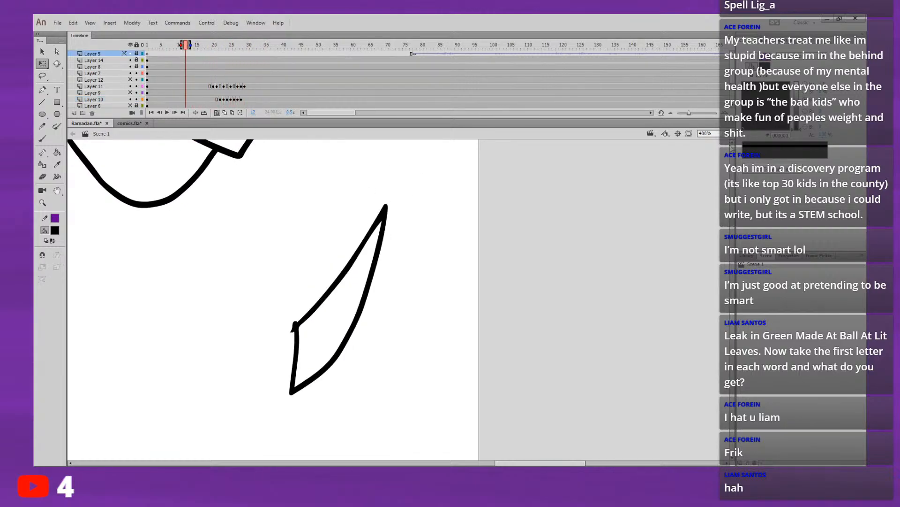
click(725, 150)
key(Return)
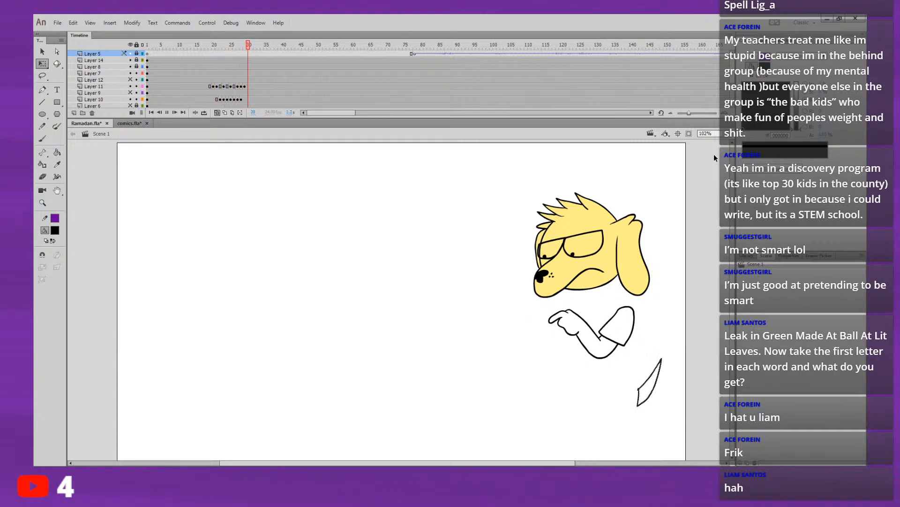
key(Return)
click(183, 51)
key(Return)
Step: Step through the frames from 18 and extend the frame 22 drawing of Layer 10 by one frame
click(203, 46)
key(period)
key(period)
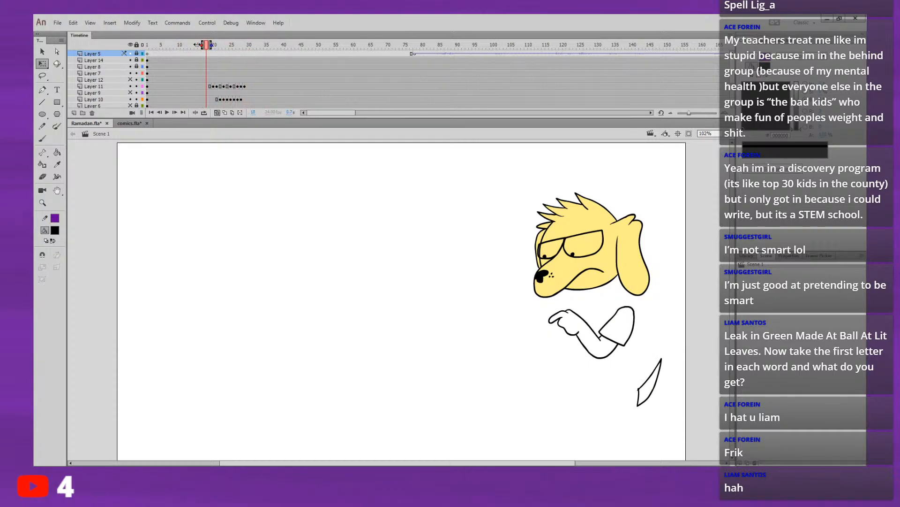
key(period)
key(period)
key(period)
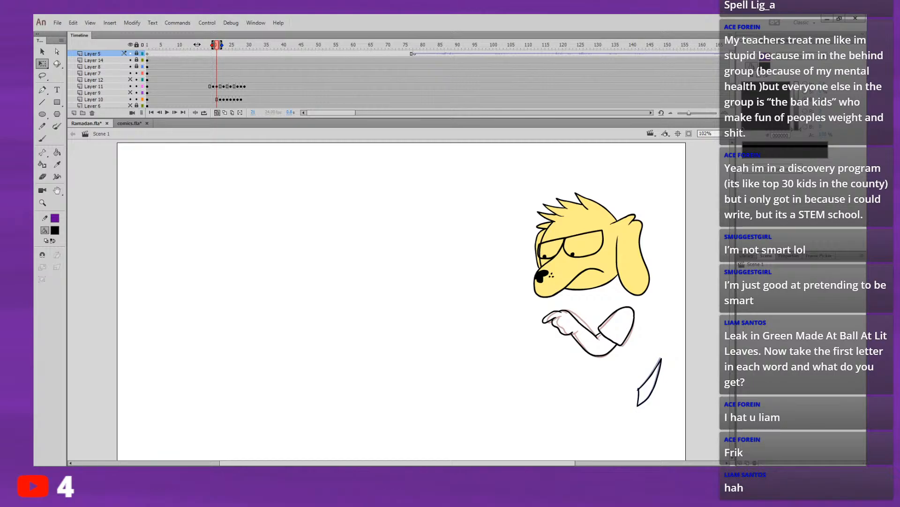
key(period)
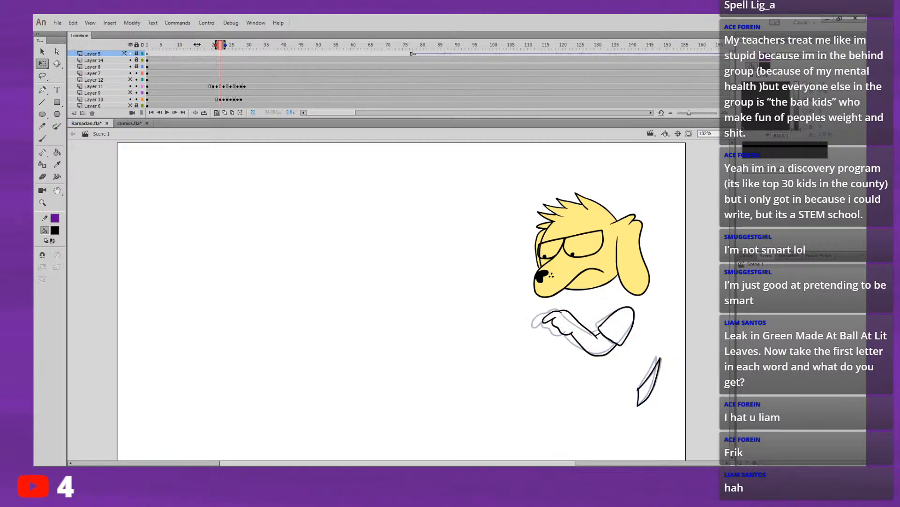
click(219, 100)
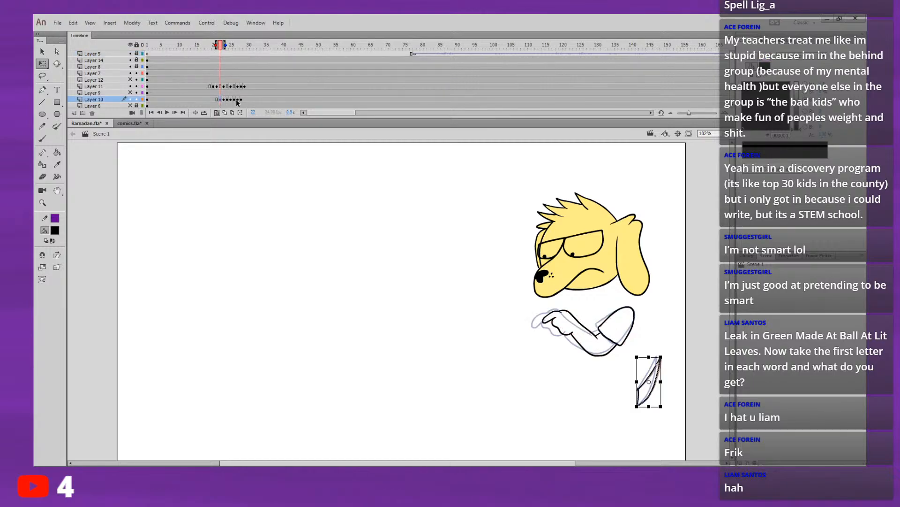
key(F5)
Step: Step through frames 23 to 27 and replay the arm and pointed shape's motion to check the longer frame 22 hold
key(.)
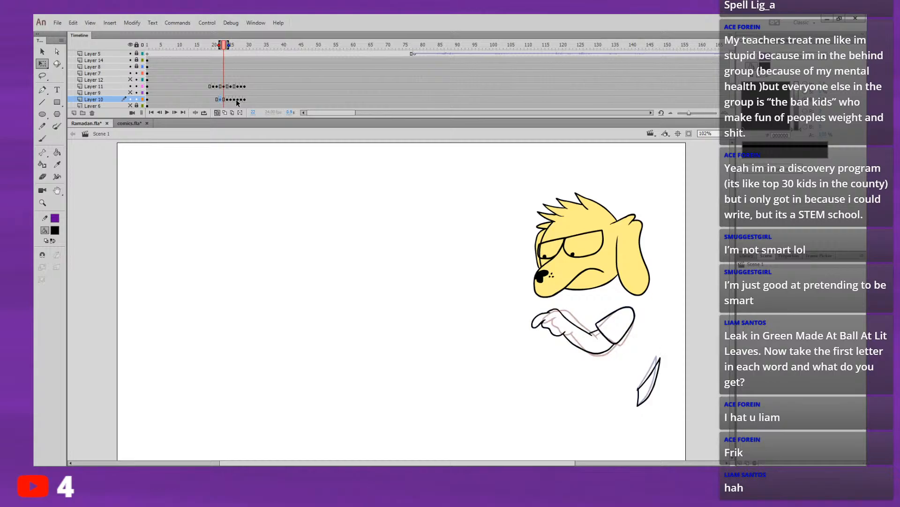
key(.)
key(.)
key(.)
key(.)
key(.)
key(.)
key(.)
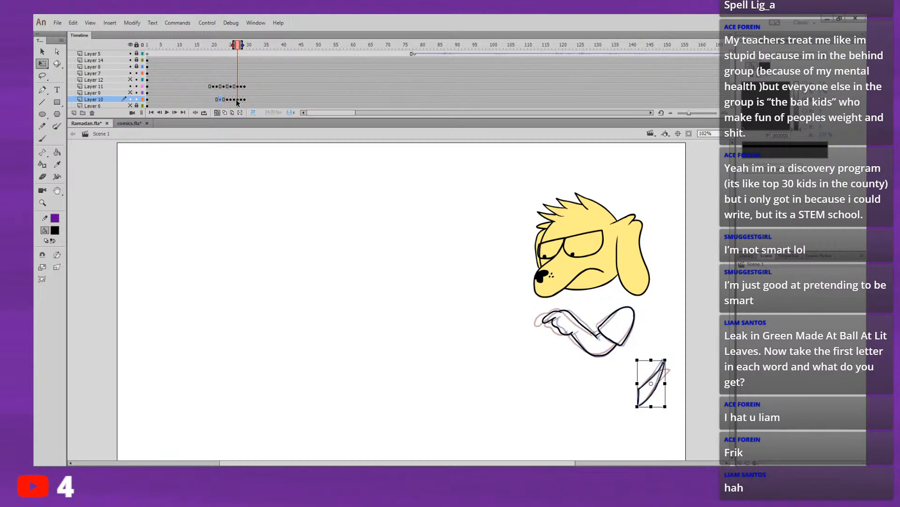
click(188, 53)
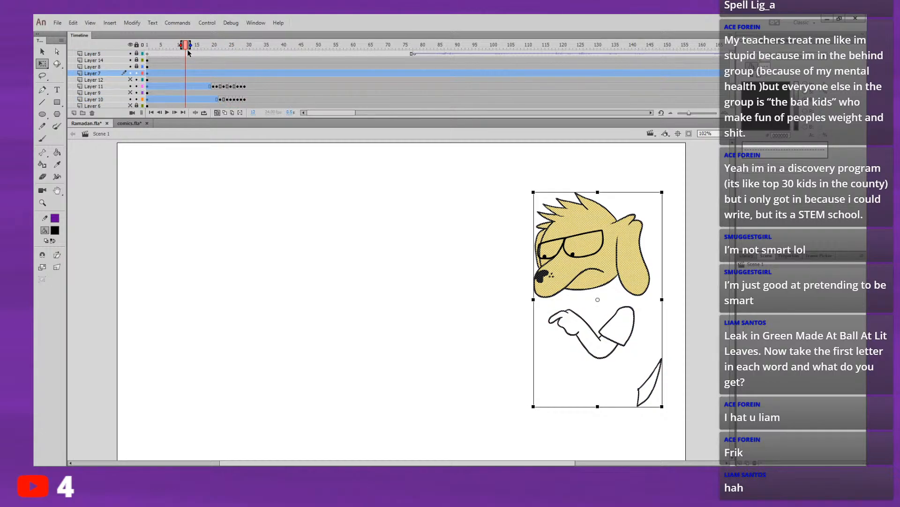
key(Return)
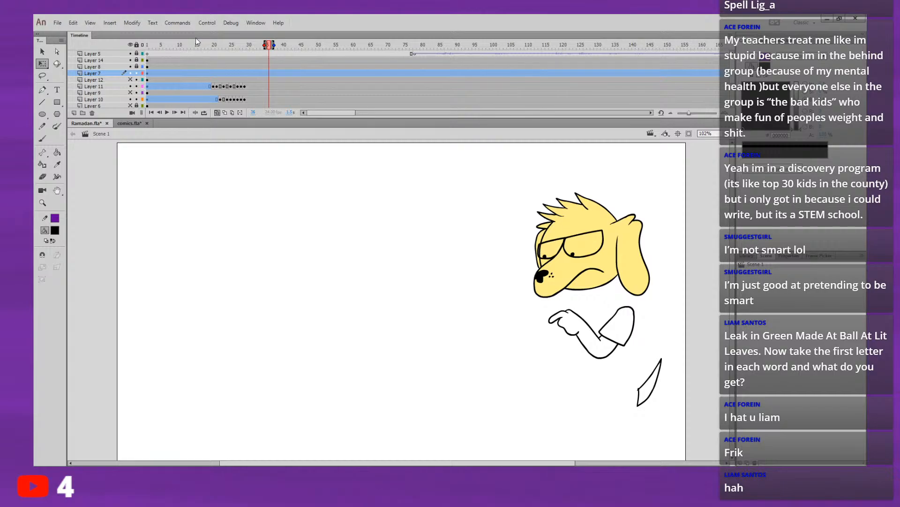
click(196, 44)
key(Return)
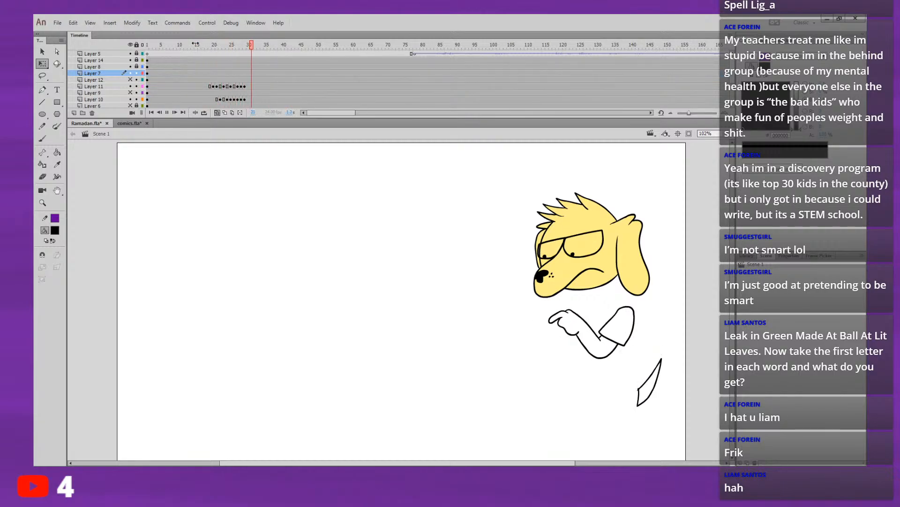
click(193, 43)
key(Return)
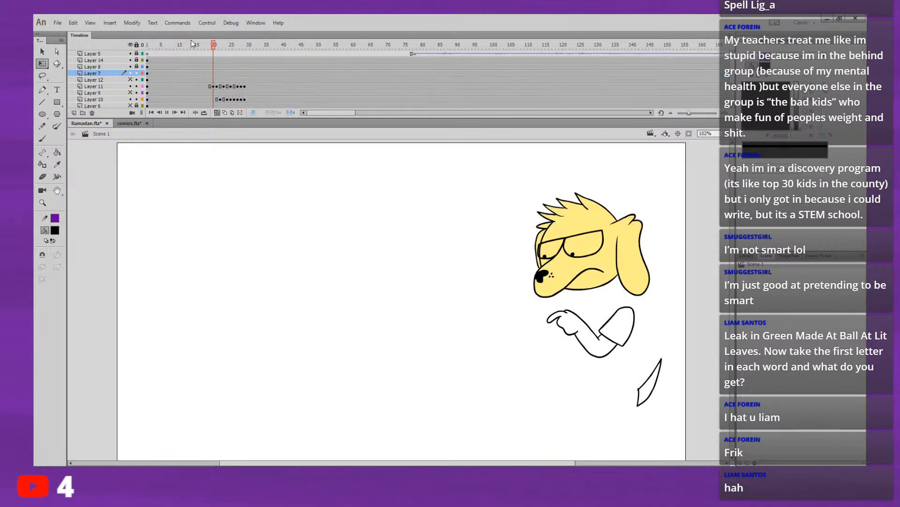
key(Return)
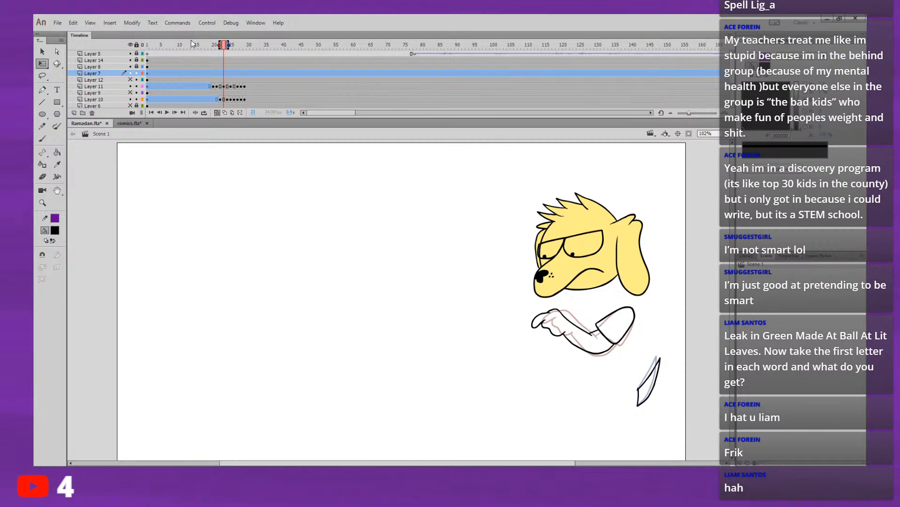
Step: Try to insert frames with the spans of several layers selected, and undo the insertion
key(period)
key(period)
key(period)
key(comma)
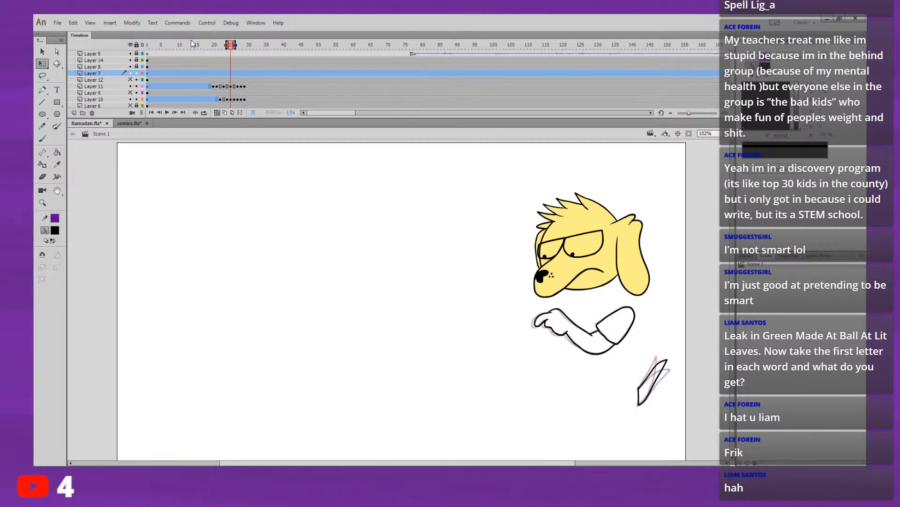
key(comma)
key(F5)
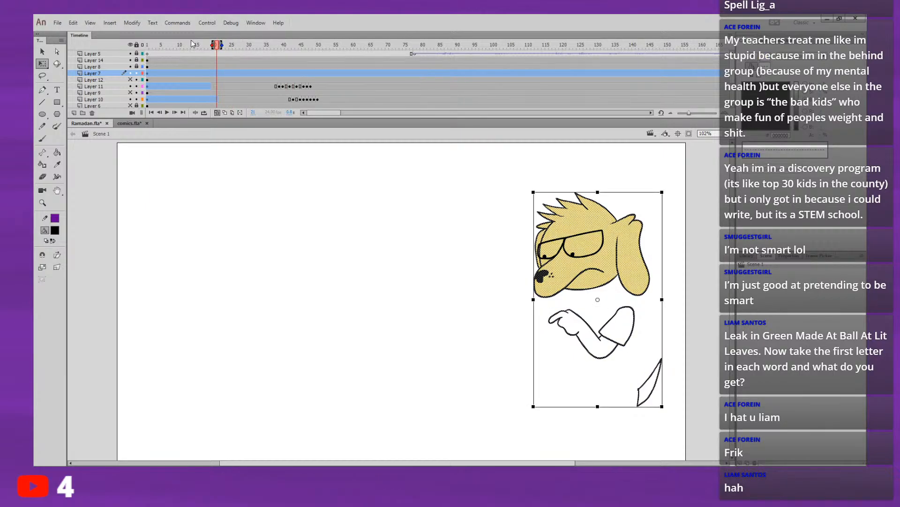
key(ctrl+z)
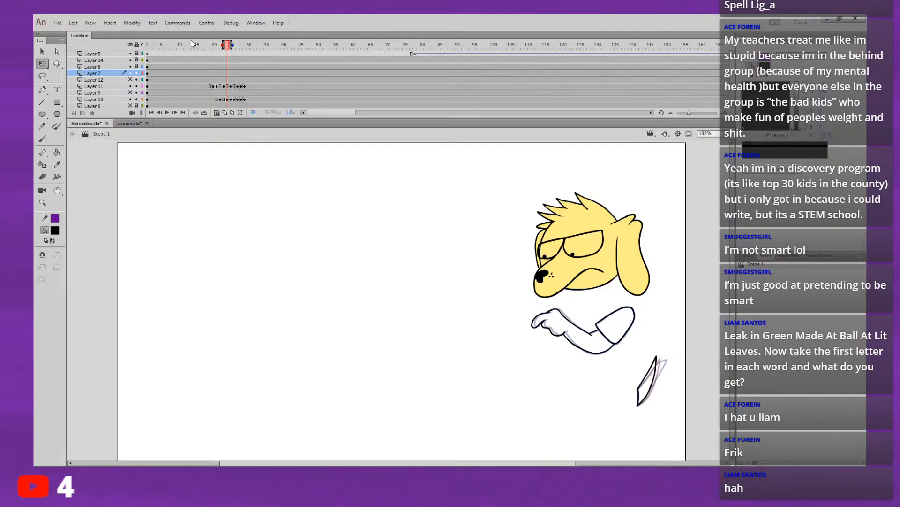
Step: Extend the frame 24 drawing of Layer 10 by one frame and replay the motion from around frame 14
key(period)
key(comma)
click(228, 100)
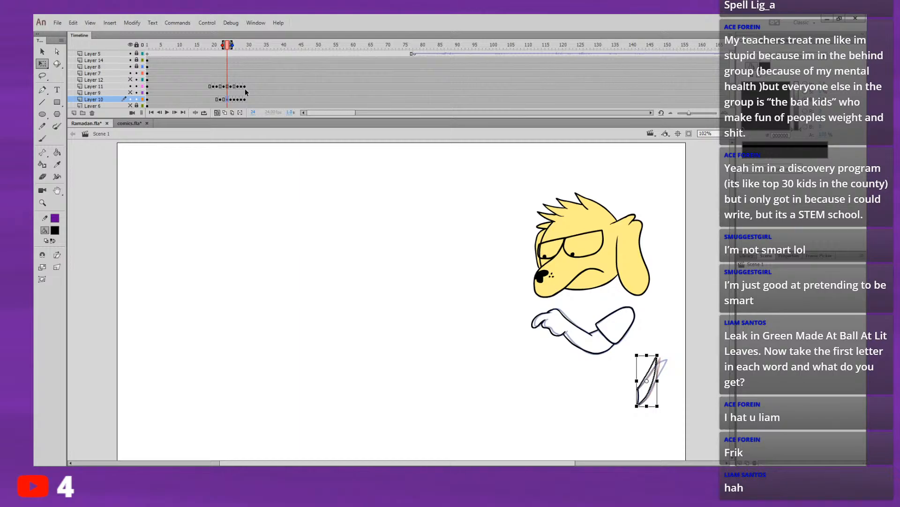
click(308, 163)
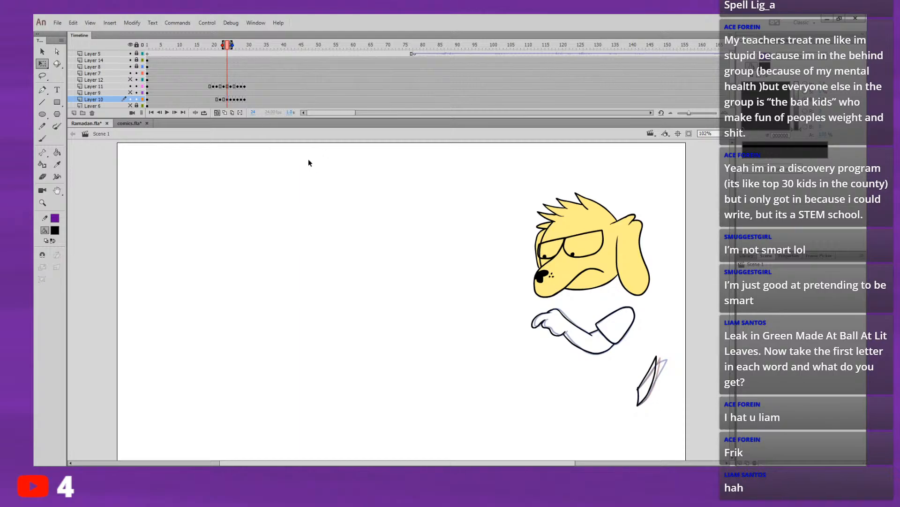
click(227, 99)
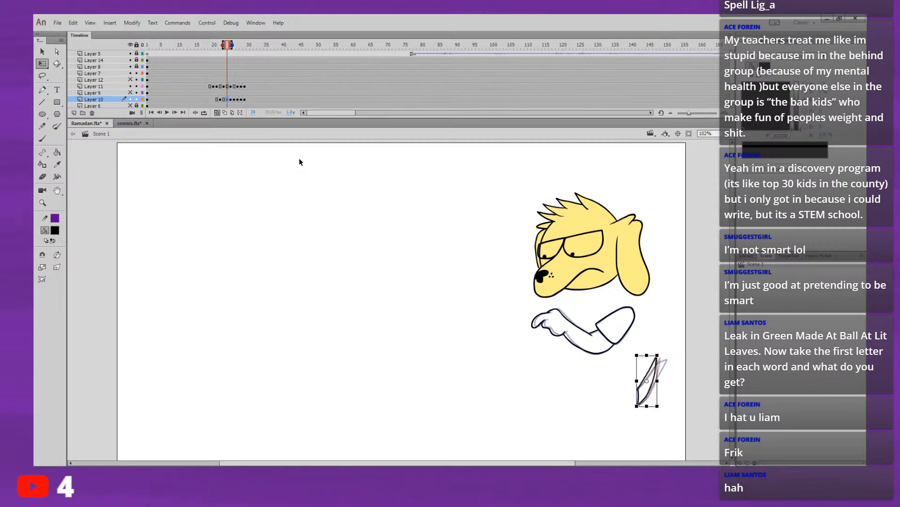
click(196, 46)
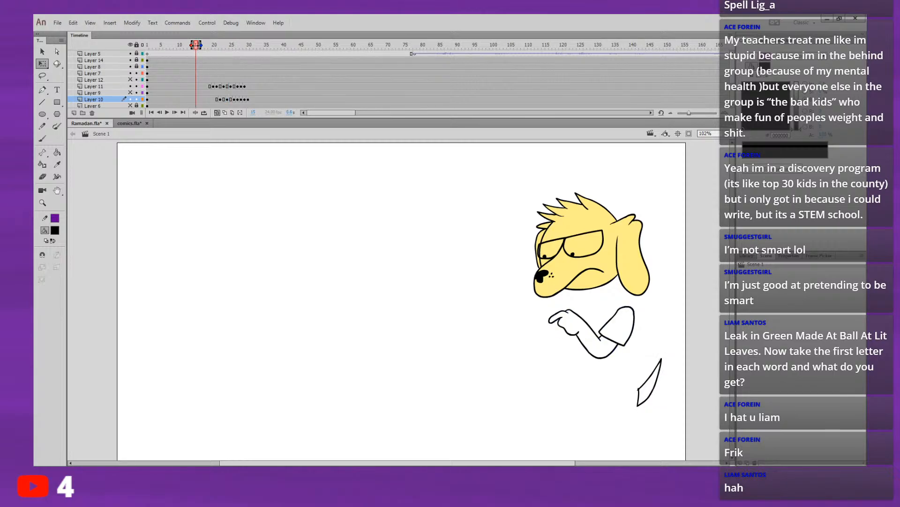
click(191, 53)
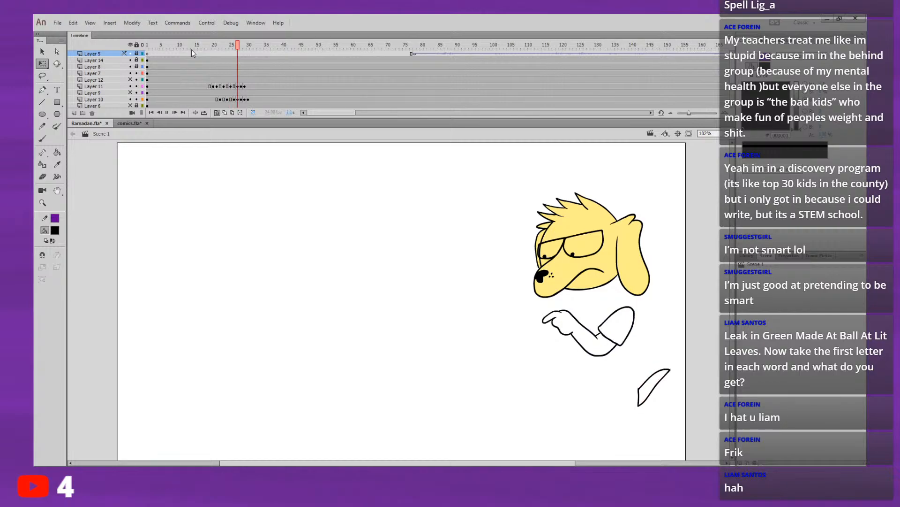
Step: Try holding the frame 29 drawing of Layer 10 for one extra frame and play the result
click(246, 99)
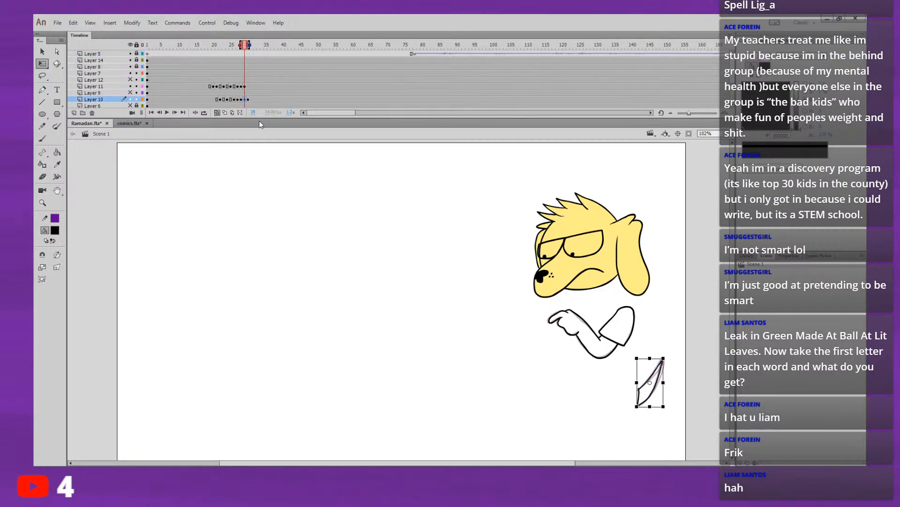
click(188, 45)
key(Return)
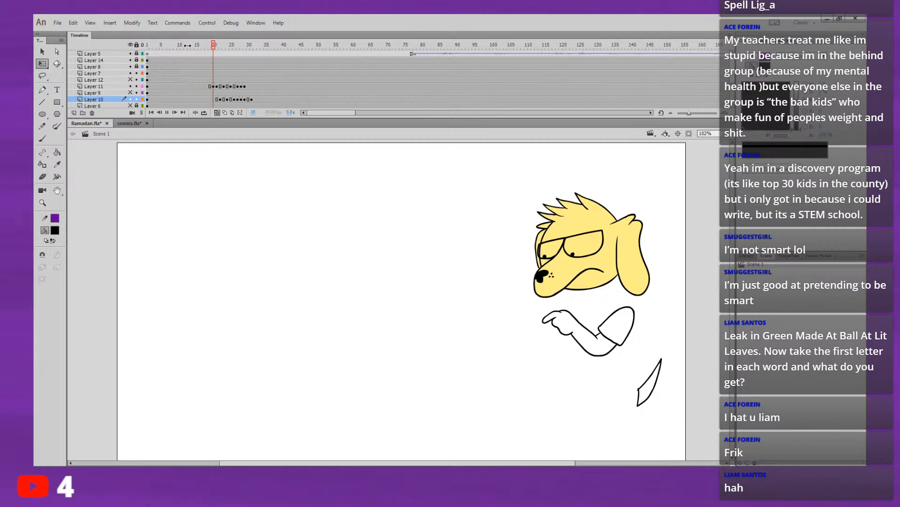
Step: Turn off onion skinning and remove the extra hold frame after frame 29 of Layer 10
click(219, 112)
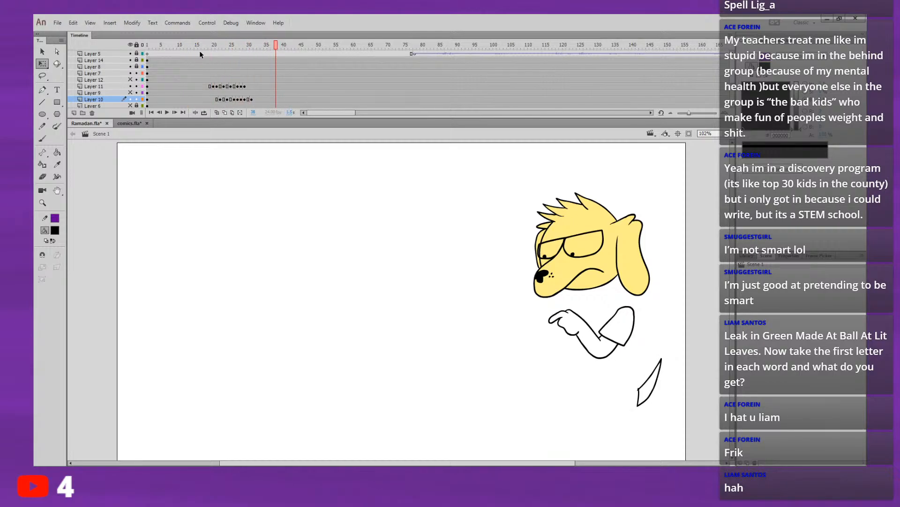
click(196, 47)
key(Return)
click(252, 100)
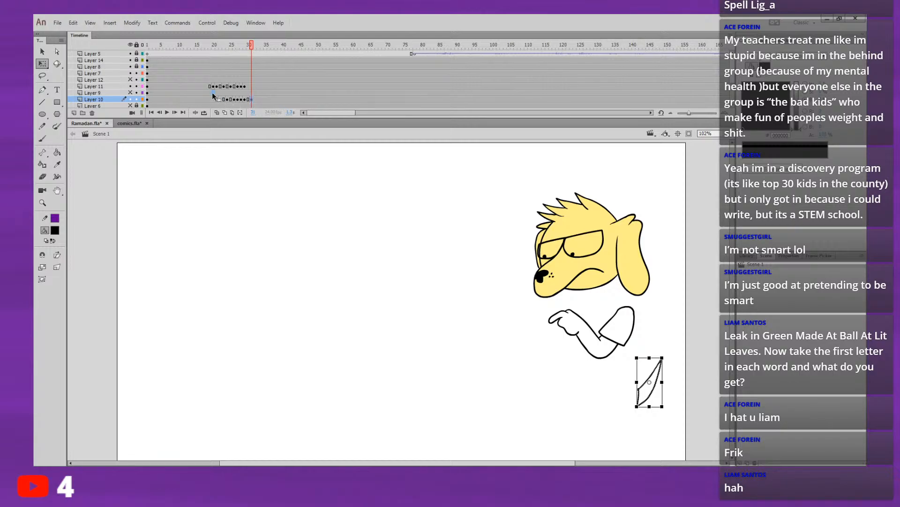
Step: Replay and scrub the motion from around frame 15 without onion skins to check the timing
click(193, 58)
key(Return)
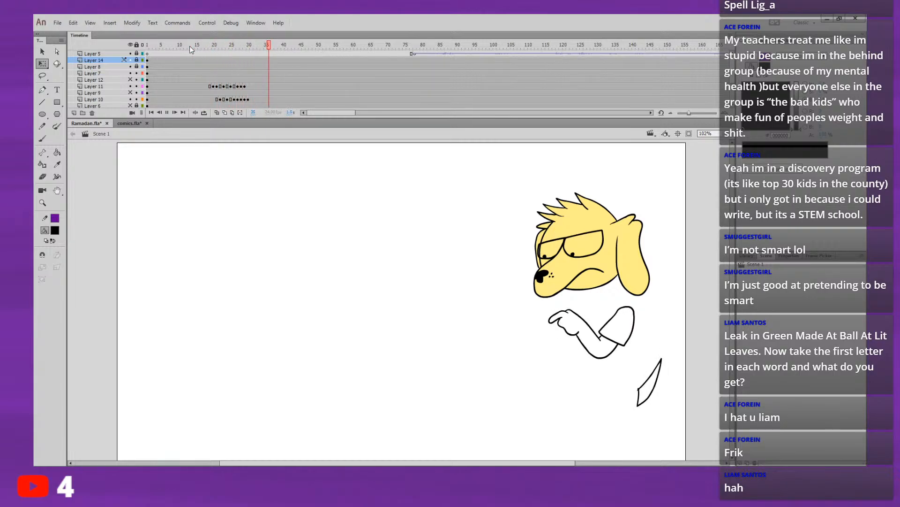
key(Return)
click(225, 49)
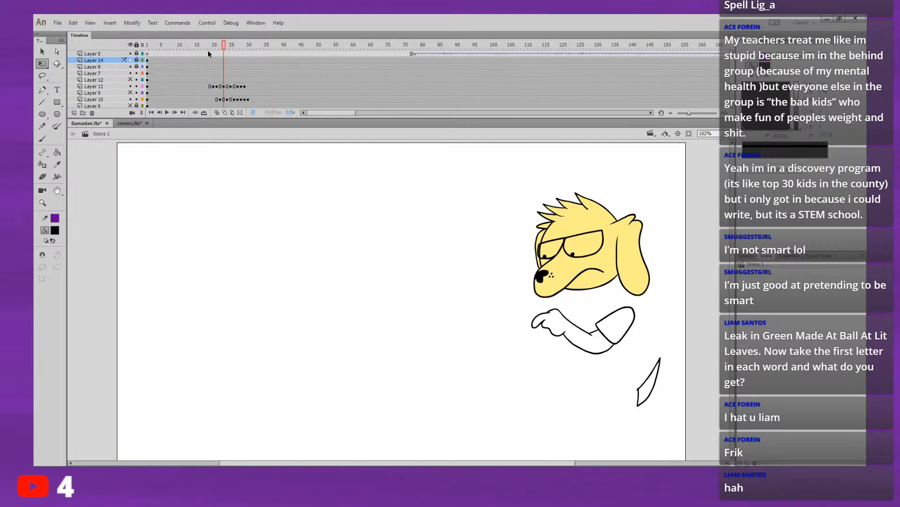
drag(218, 45, 198, 64)
key(Return)
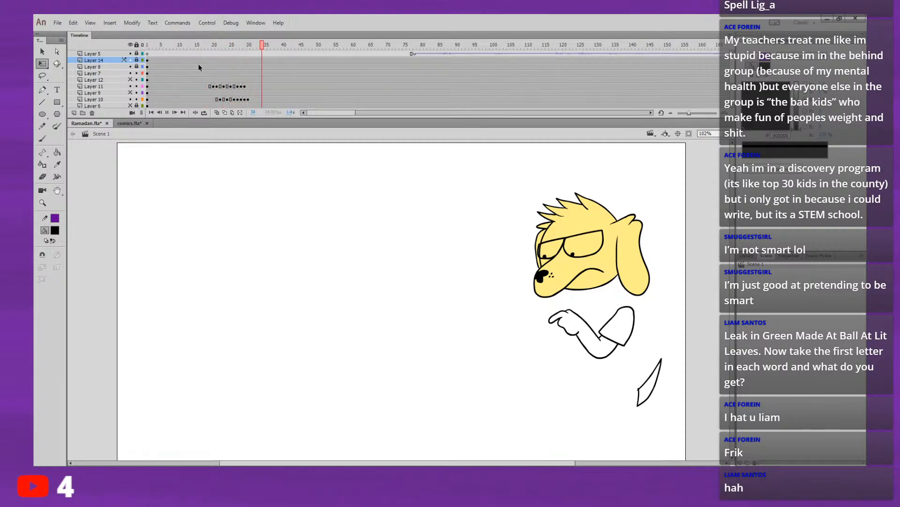
key(Return)
Step: Unhide Layer 9 with the dog's body drawing and play the animation
click(129, 92)
key(Return)
Step: Replay the animation repeatedly from around frame 15 to check the arm and tail movement against the body
key(Return)
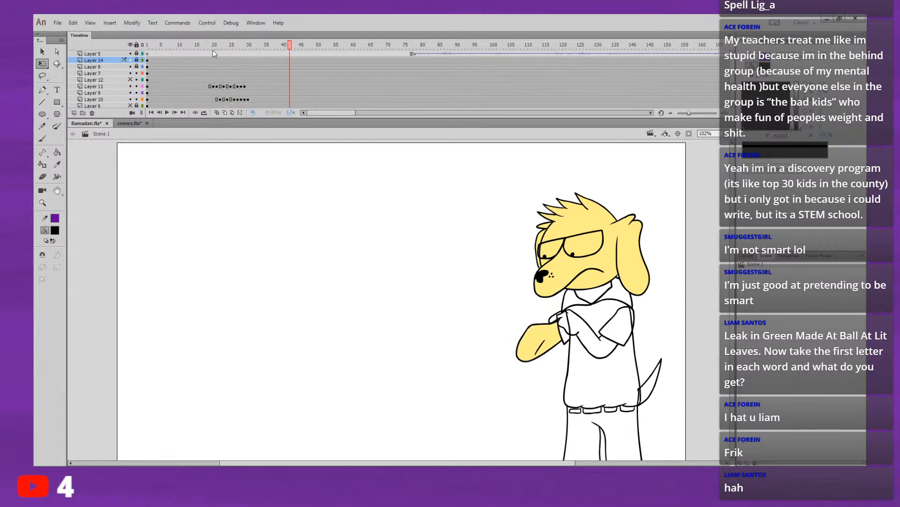
click(194, 48)
key(Return)
key(Return)
click(189, 45)
key(Return)
key(Return)
click(197, 45)
key(Return)
key(Return)
click(196, 44)
key(Return)
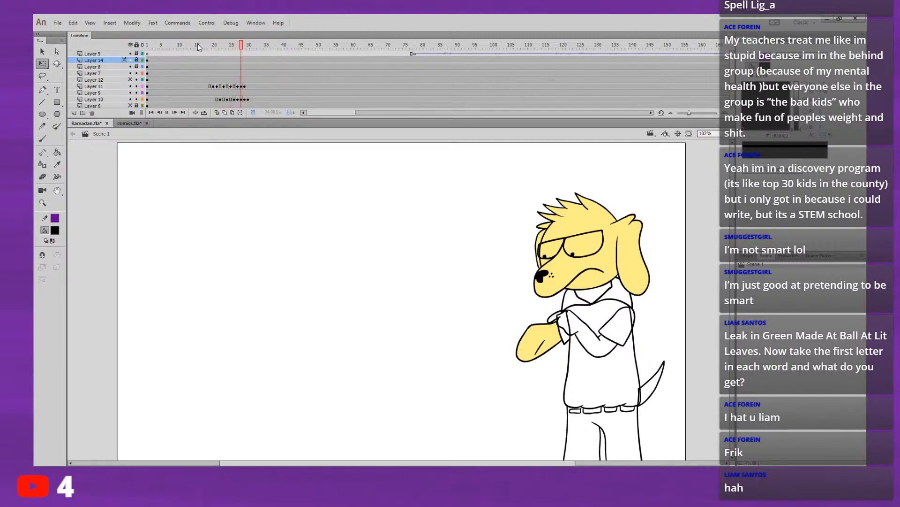
Step: Copy the tail-swing keyframes of Layer 10 ending at frame 30 and paste them starting at frame 31
click(210, 50)
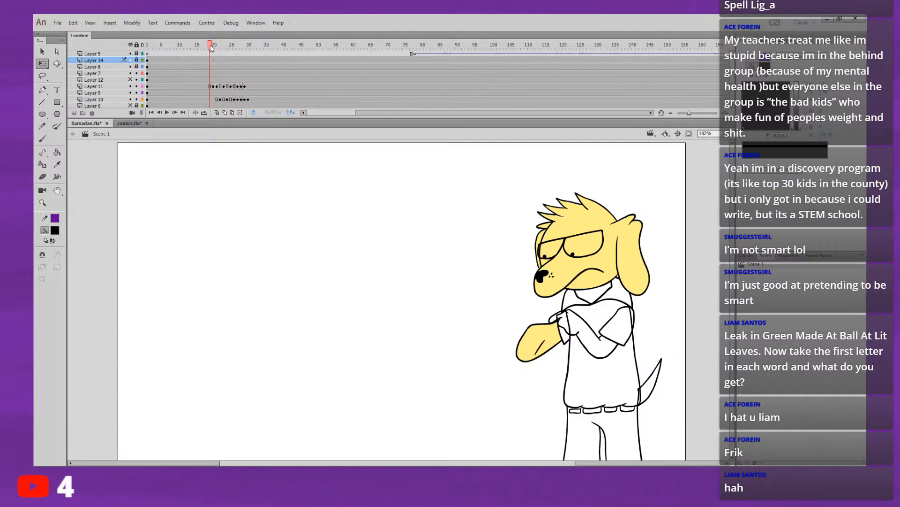
key(Return)
click(203, 65)
click(227, 99)
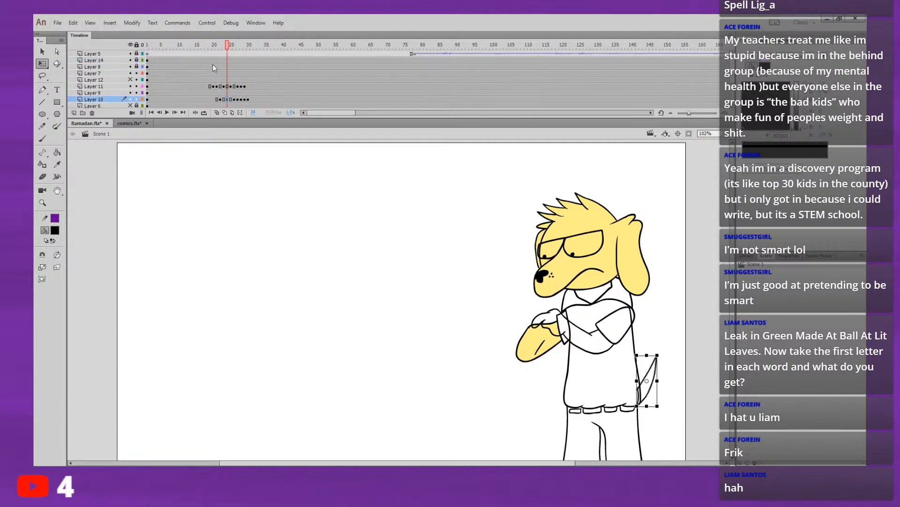
click(214, 66)
click(224, 93)
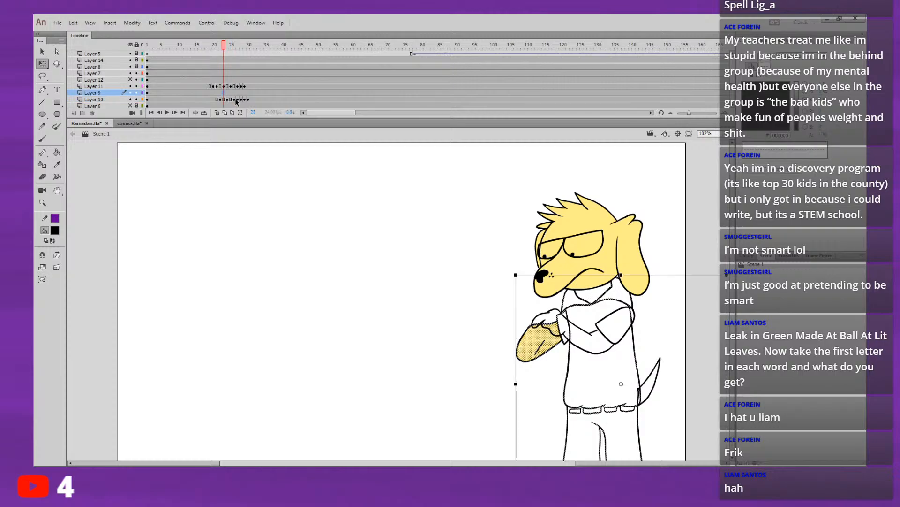
click(232, 99)
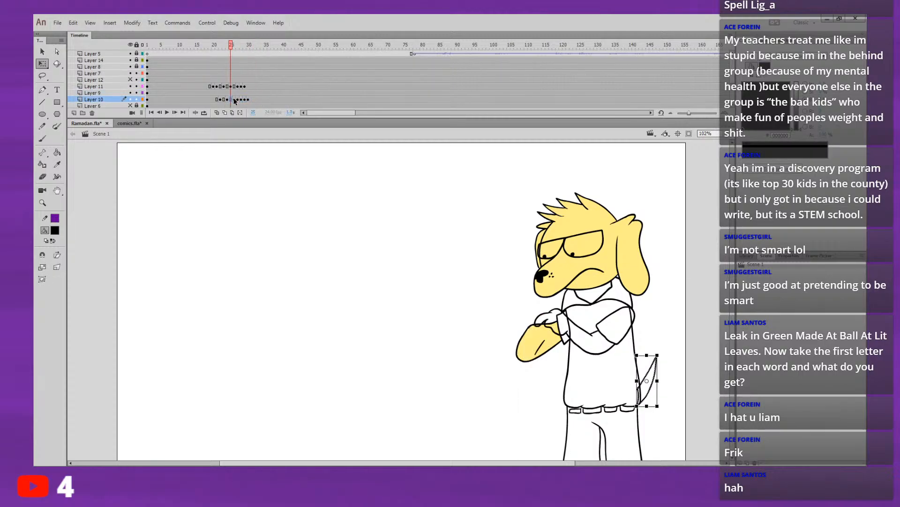
drag(252, 99, 248, 99)
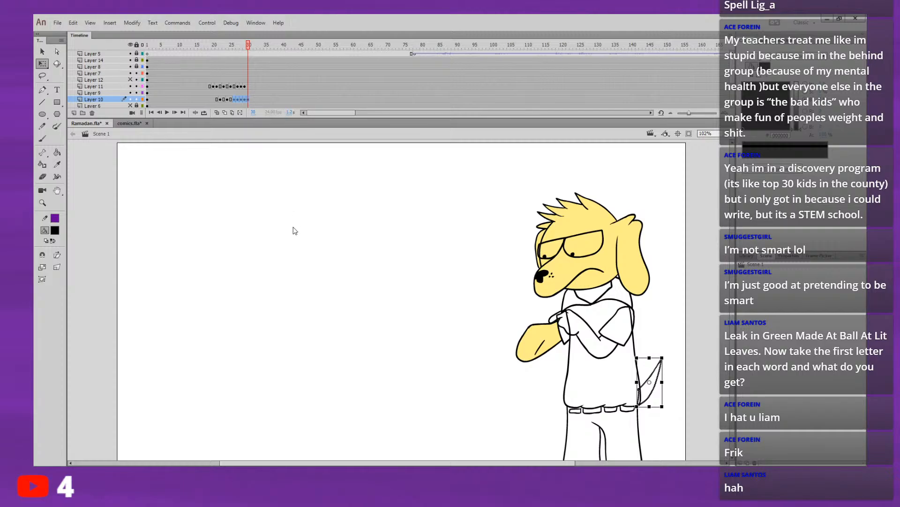
click(252, 101)
key(ctrl+alt+v)
Step: Play the animation from around frame 19 to check the repeated tail swing
click(203, 59)
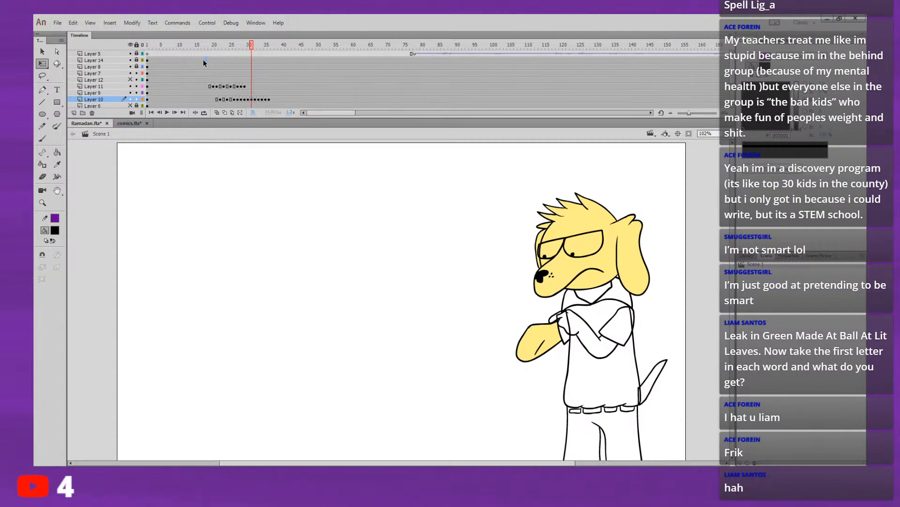
key(Return)
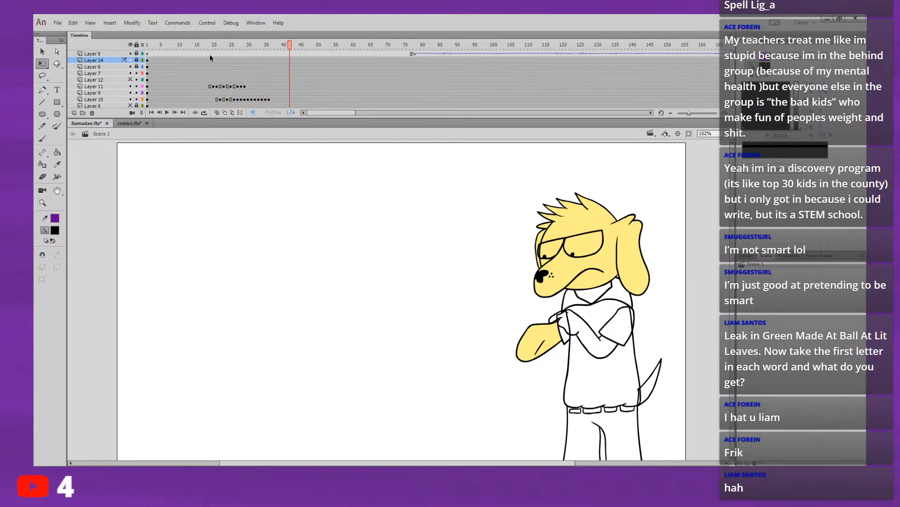
click(210, 49)
key(ctrl+a)
key(Return)
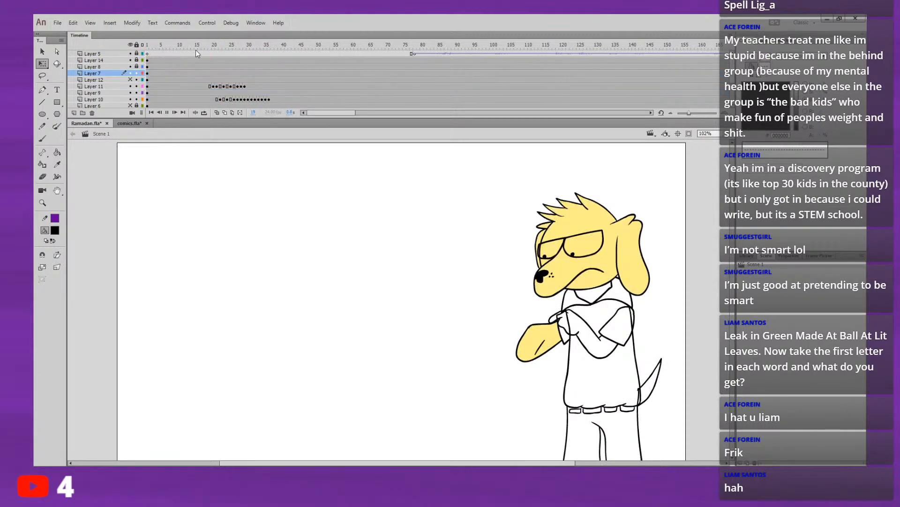
drag(208, 47, 192, 45)
Step: Try pasting the copied tail frames again at frame 37 of Layer 10, play the result, and undo the paste
click(273, 99)
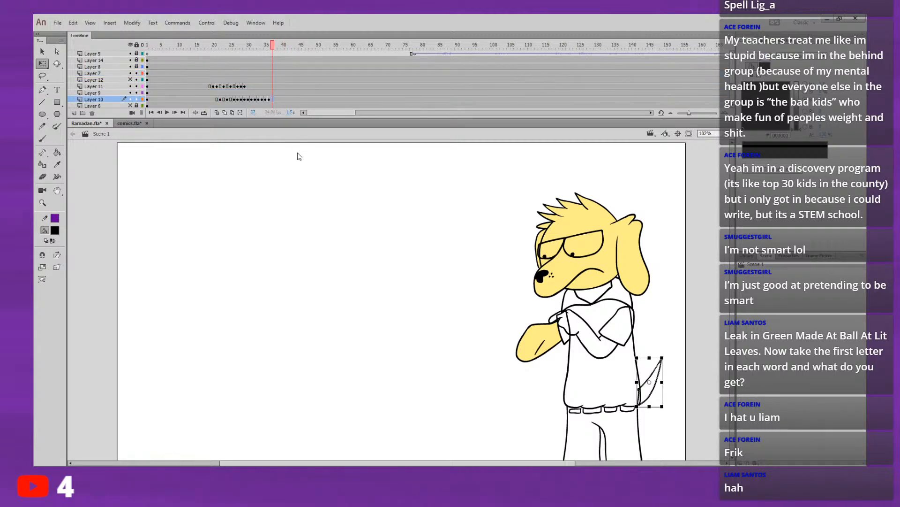
click(199, 46)
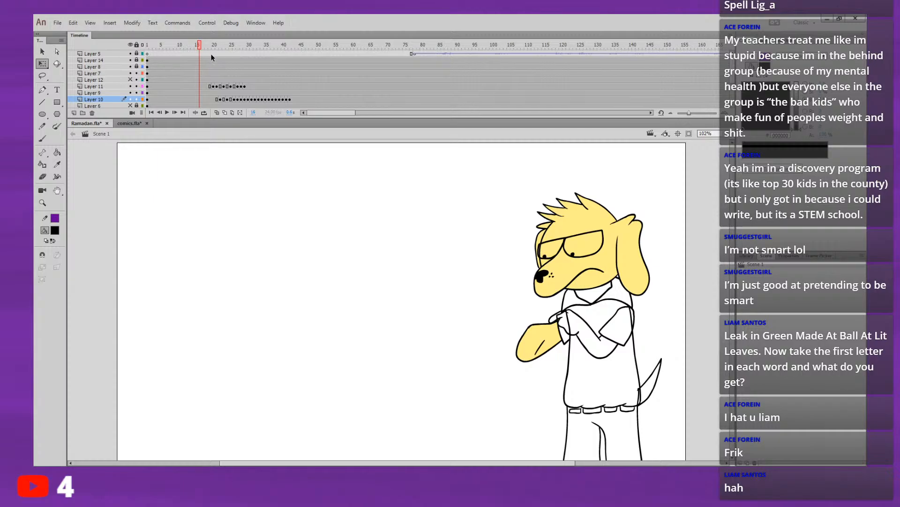
key(Return)
key(Return)
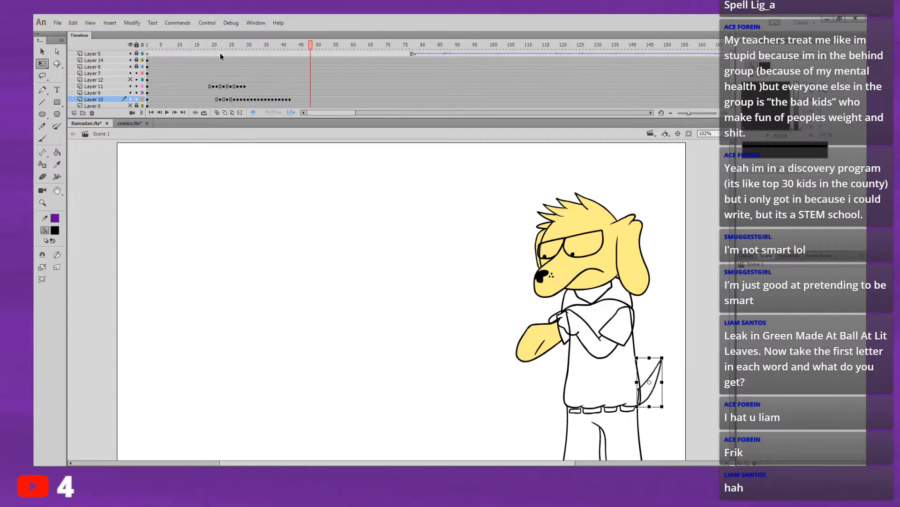
click(198, 45)
key(ctrl+z)
Step: Paste the copied tail-swing frames starting at frame 36 of Layer 10
key(comma)
key(period)
key(comma)
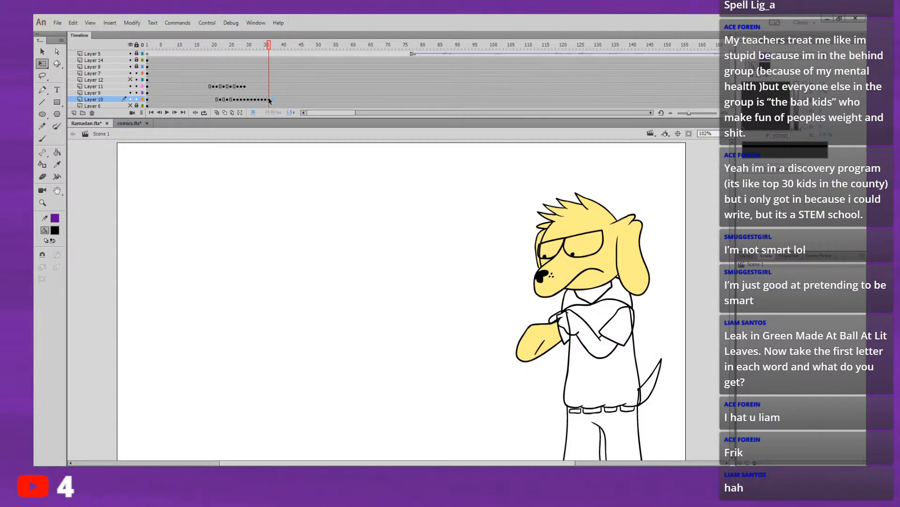
key(period)
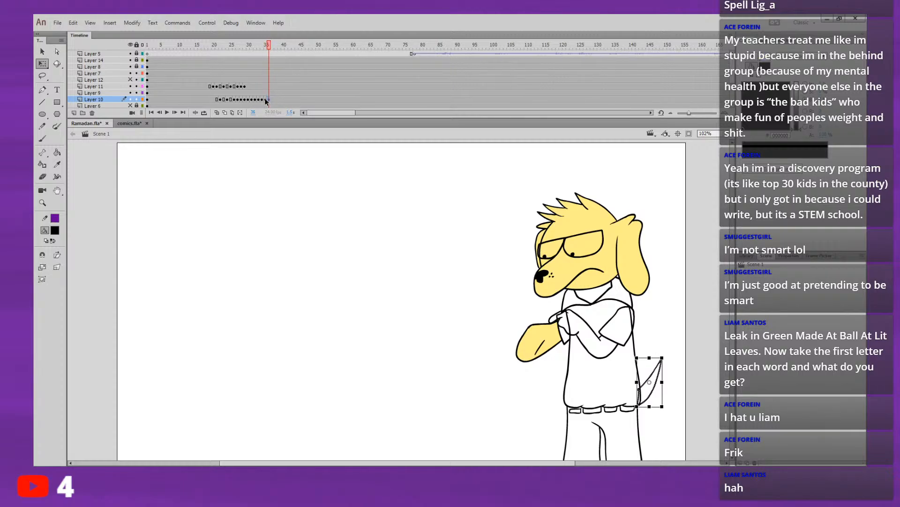
drag(265, 101, 270, 101)
key(ctrl+alt+v)
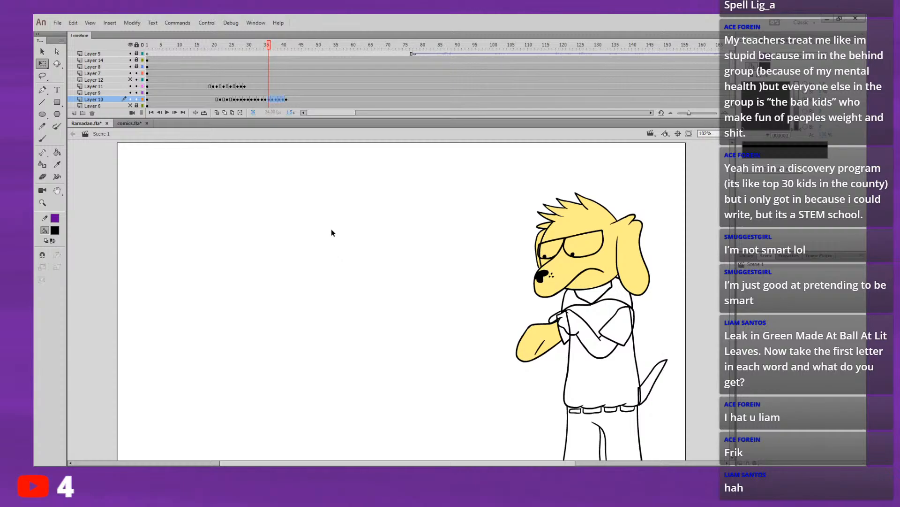
click(286, 100)
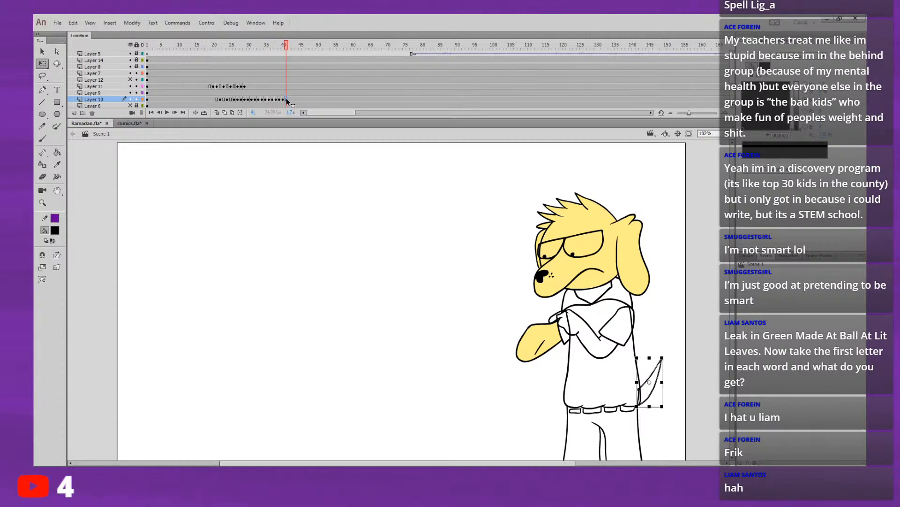
Step: Replay the animation repeatedly from between frames 15 and 20 to judge the flow of the extended tail swing
click(195, 45)
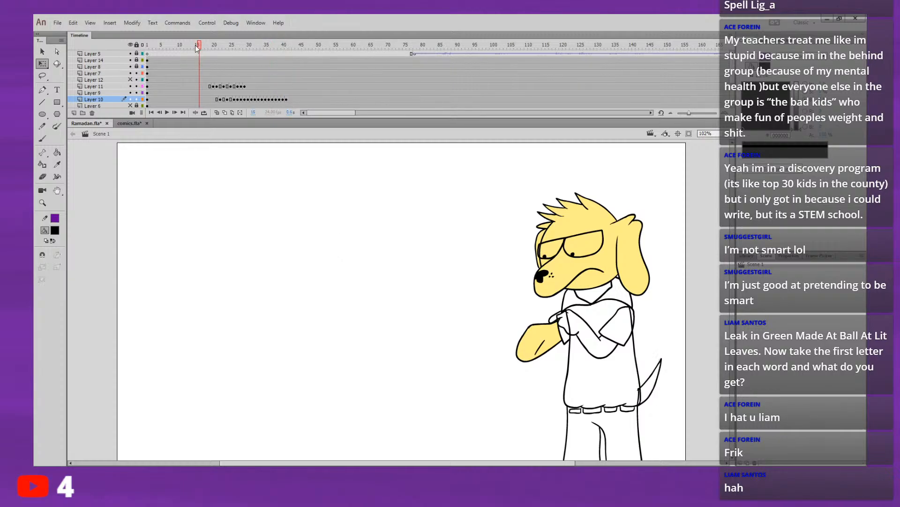
key(Return)
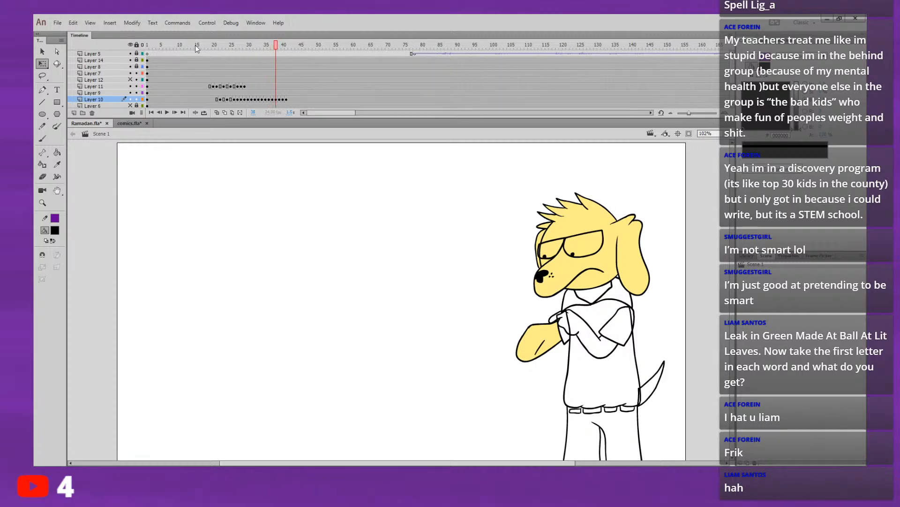
key(period)
key(period)
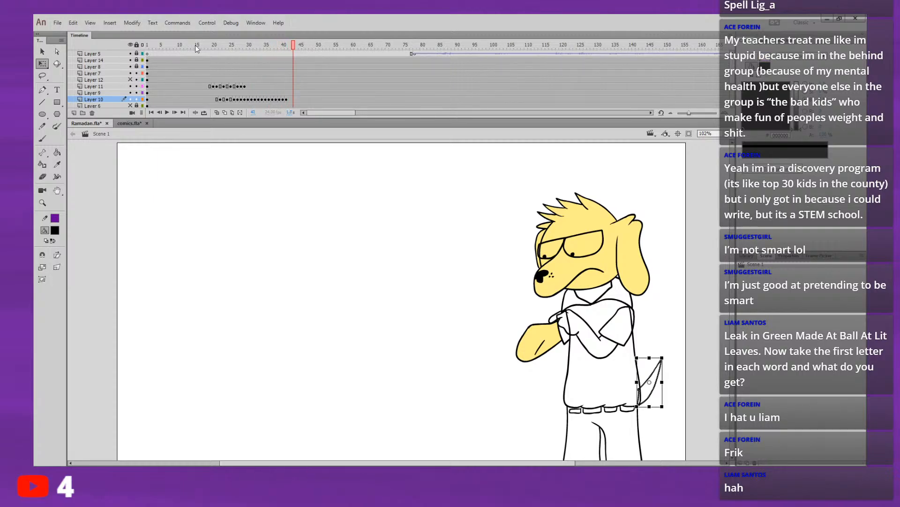
click(189, 60)
key(Return)
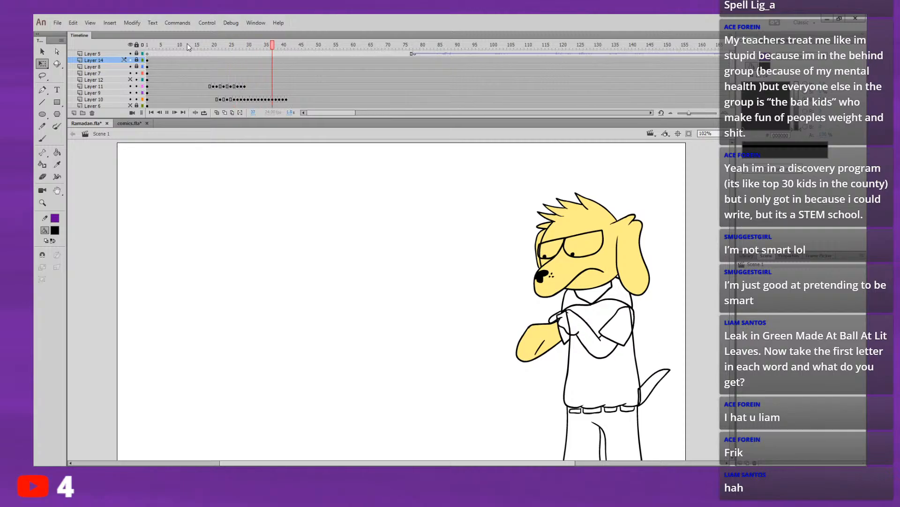
click(193, 43)
key(Return)
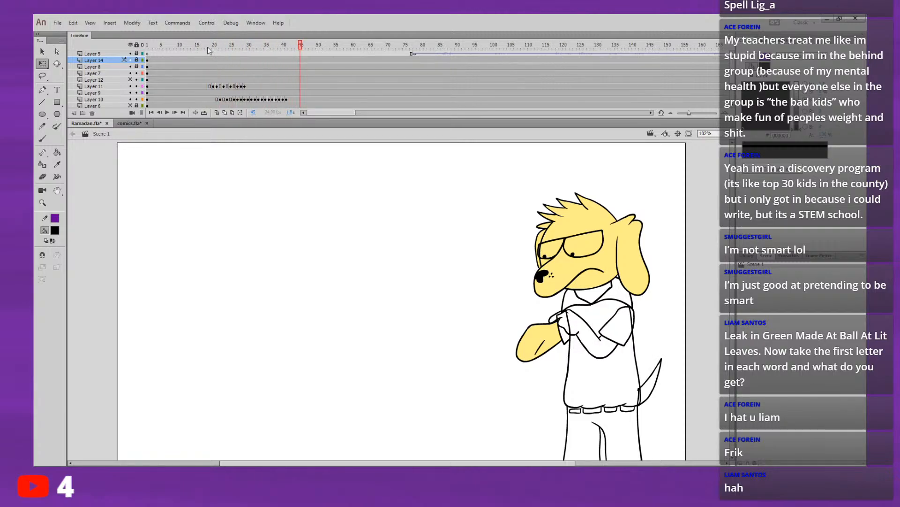
mouse_move(208, 47)
mouse_down()
mouse_move(279, 46)
mouse_move(212, 62)
mouse_up()
key(Return)
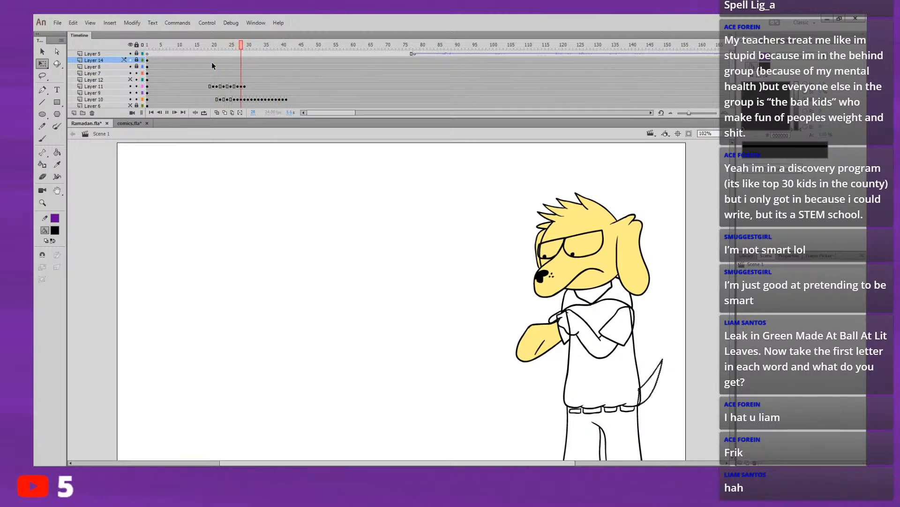
click(199, 45)
key(Return)
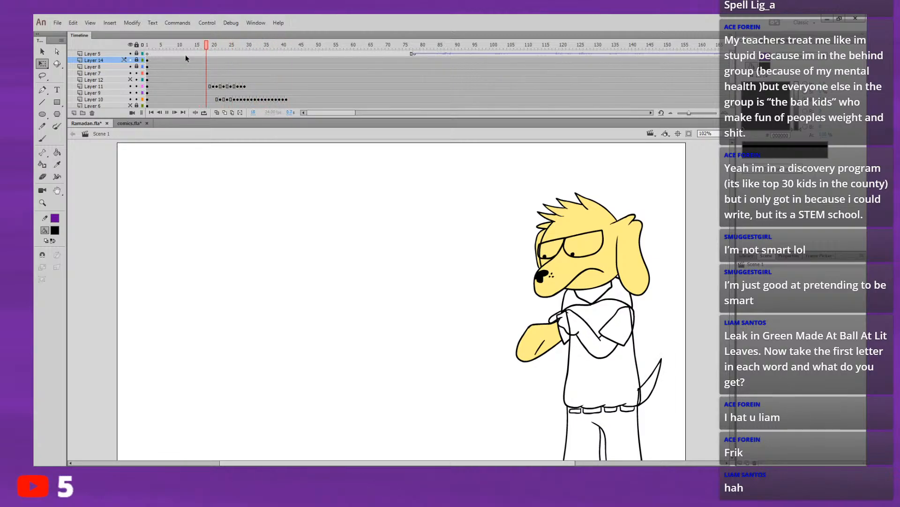
click(207, 46)
key(Return)
click(210, 43)
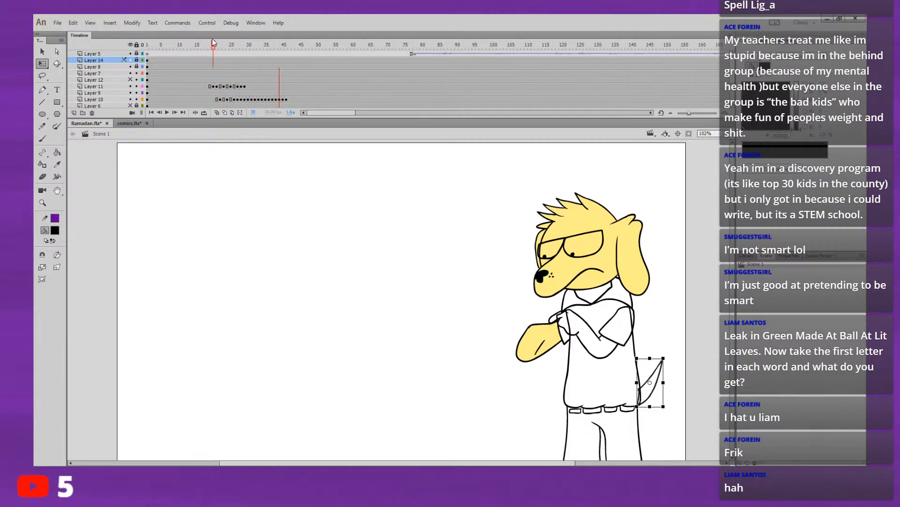
key(Return)
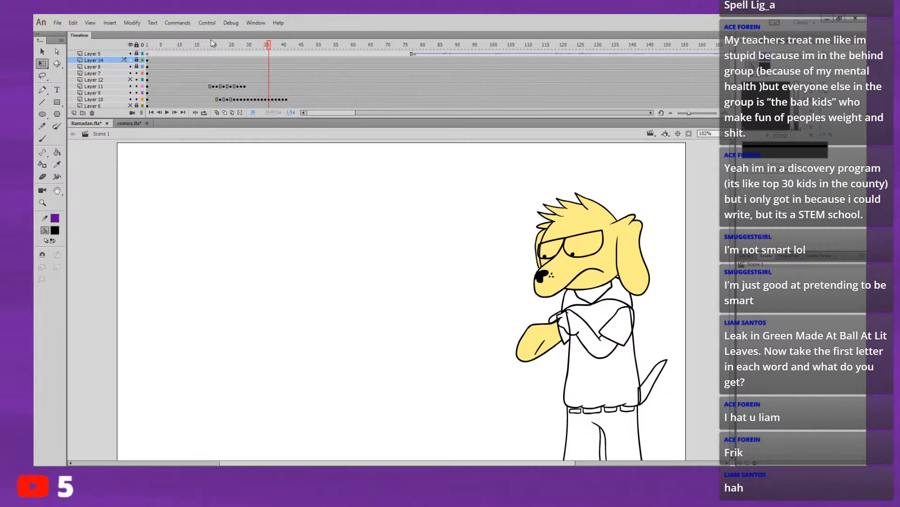
Step: Step backward frame by frame from around frame 40 to frame 16 to examine each tail and arm pose
key(comma)
key(comma)
key(comma)
key(comma)
key(comma)
key(comma)
key(comma)
key(comma)
key(comma)
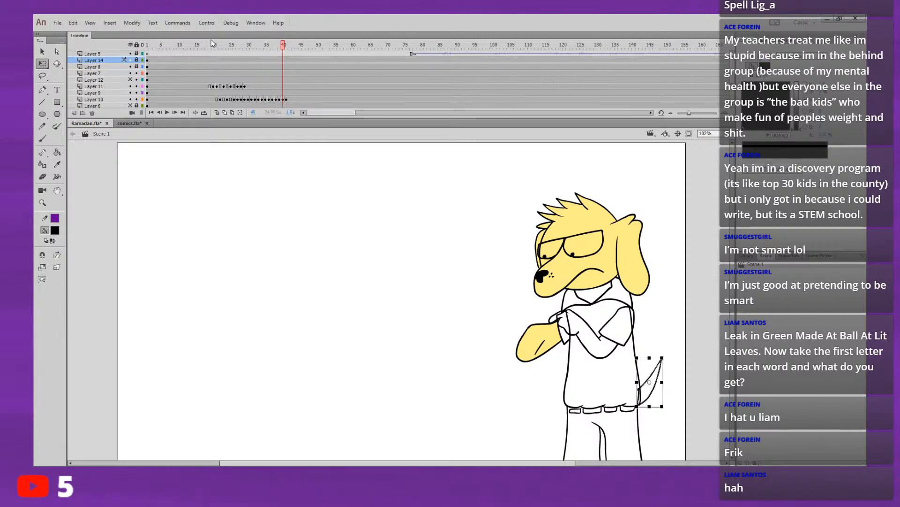
key(comma)
key(comma)
key(comma)
key(comma)
key(comma)
key(comma)
key(comma)
key(comma)
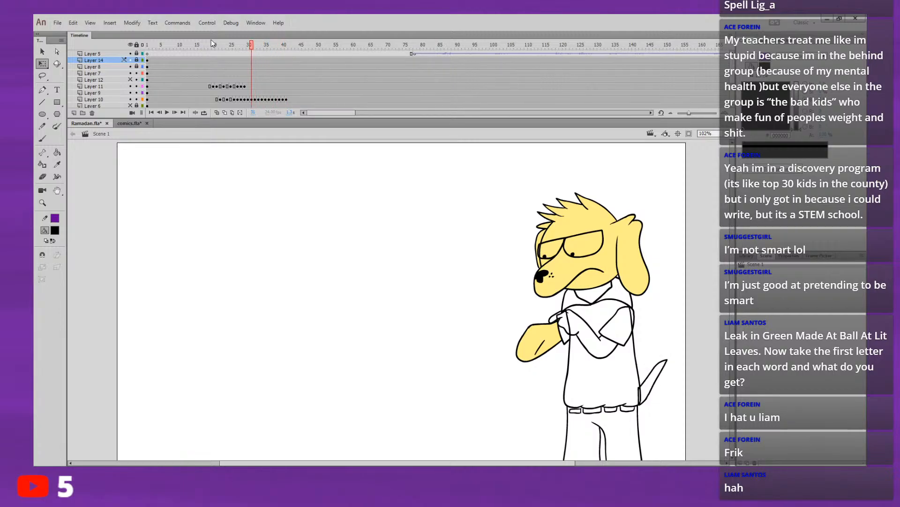
key(comma)
key(comma)
key(comma)
key(comma)
key(comma)
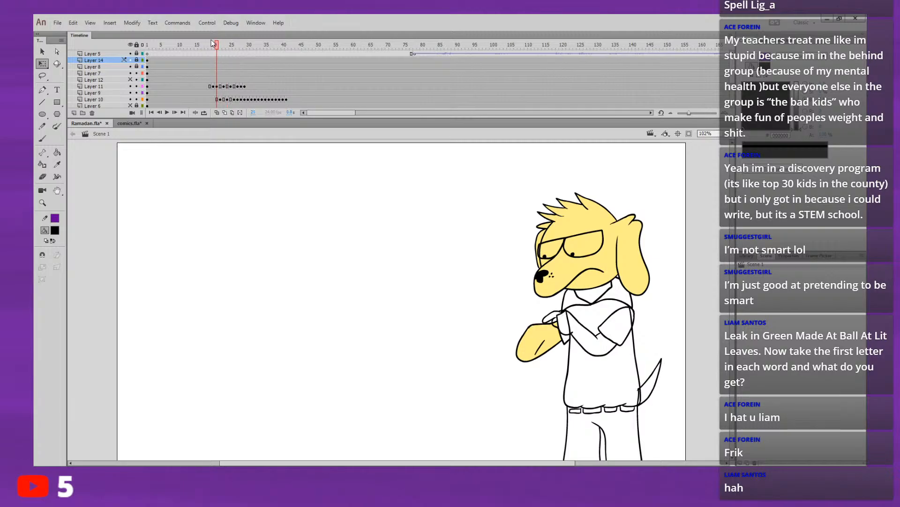
key(comma)
key(comma)
key(comma)
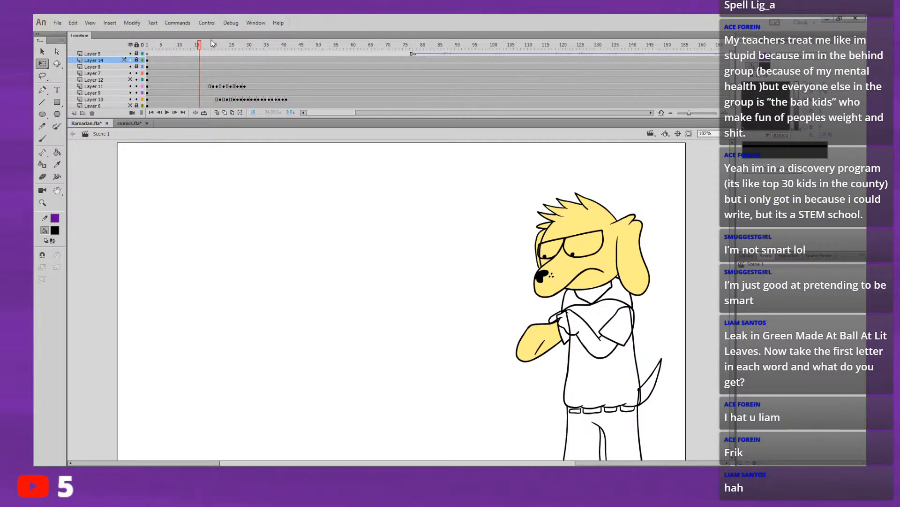
Step: Replay the animation from before the arm movement to recheck the timing of the arm and tail
key(Return)
click(203, 44)
key(Return)
key(Return)
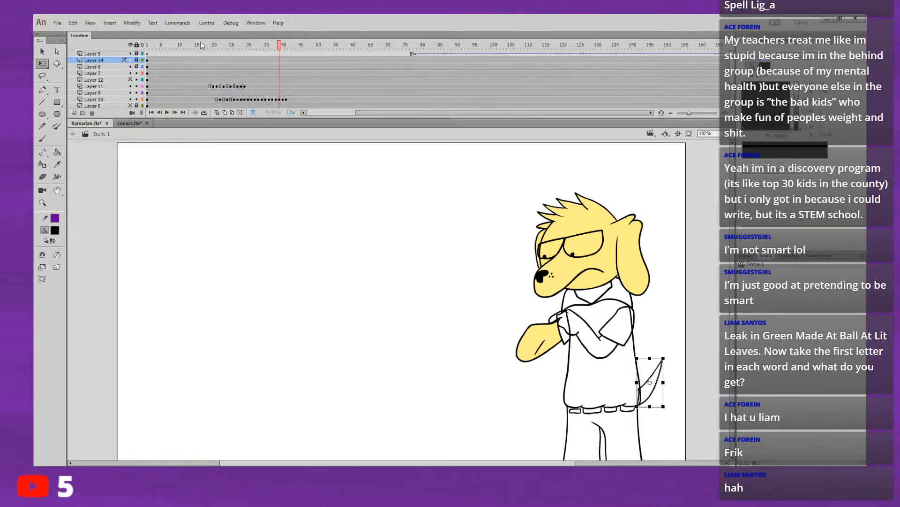
click(176, 47)
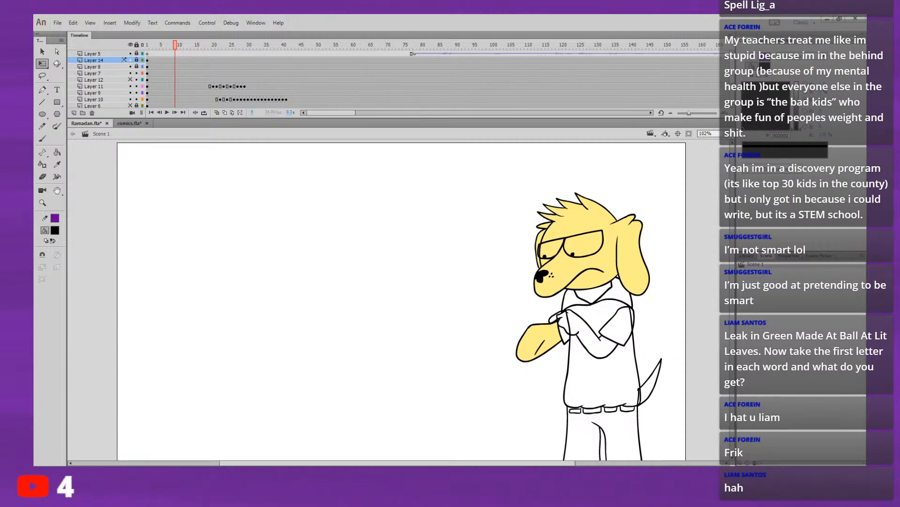
click(159, 86)
key(Return)
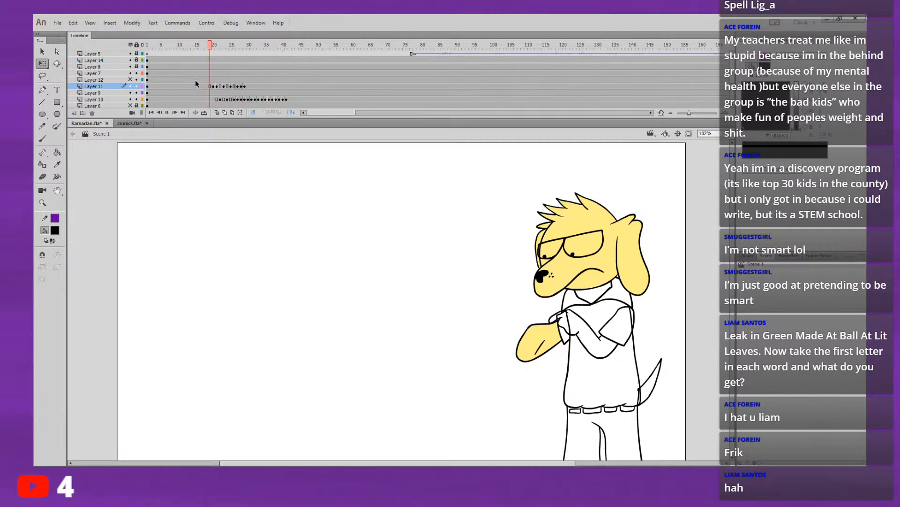
Step: Step back and forth through the frames around 23 to 26 to compare the arm and tail poses
drag(235, 48, 218, 63)
key(period)
key(period)
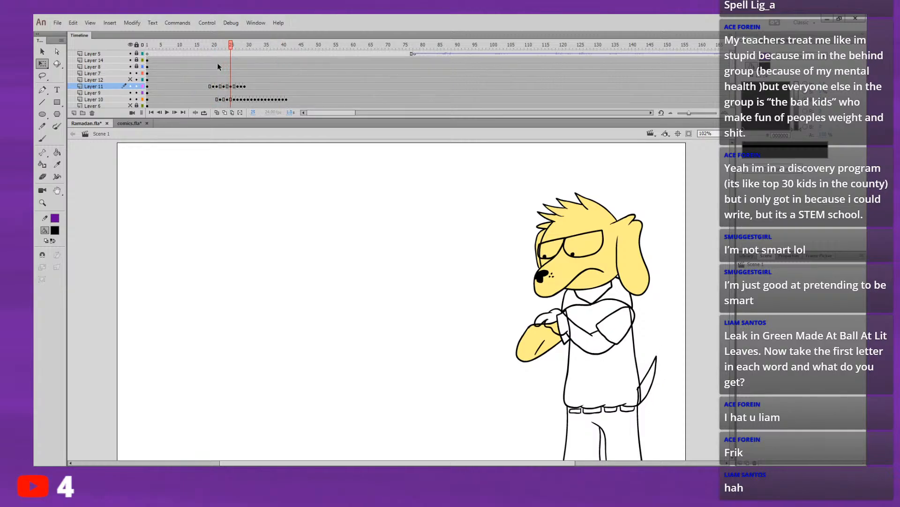
key(period)
key(comma)
key(comma)
key(comma)
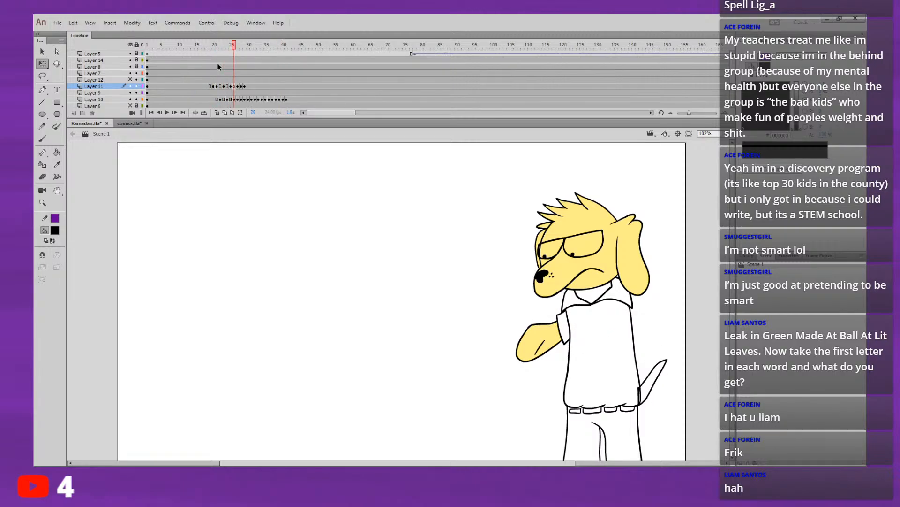
Step: Add one hold frame to the tail pose around frame 26 of Layer 10 and step through the neighbouring frames
click(226, 99)
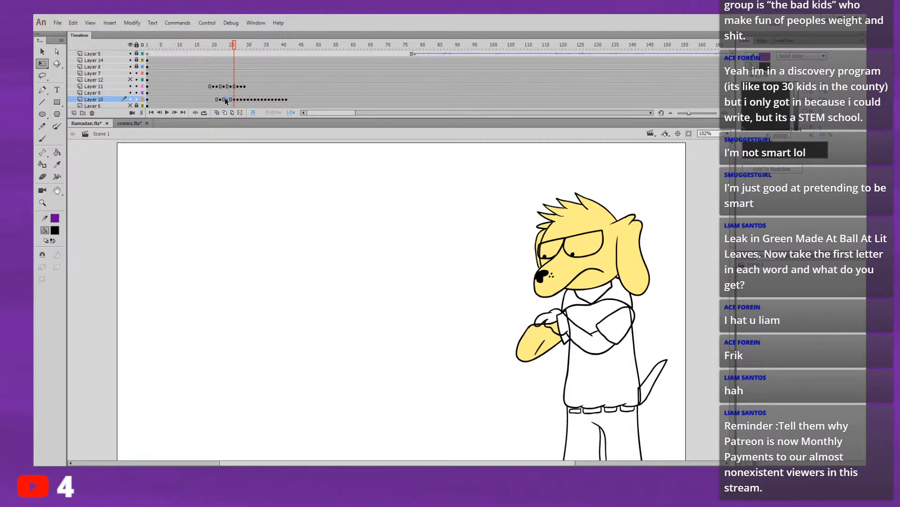
click(225, 99)
key(F5)
key(ctrl+z)
key(F5)
key(ctrl+z)
click(234, 100)
key(period)
key(period)
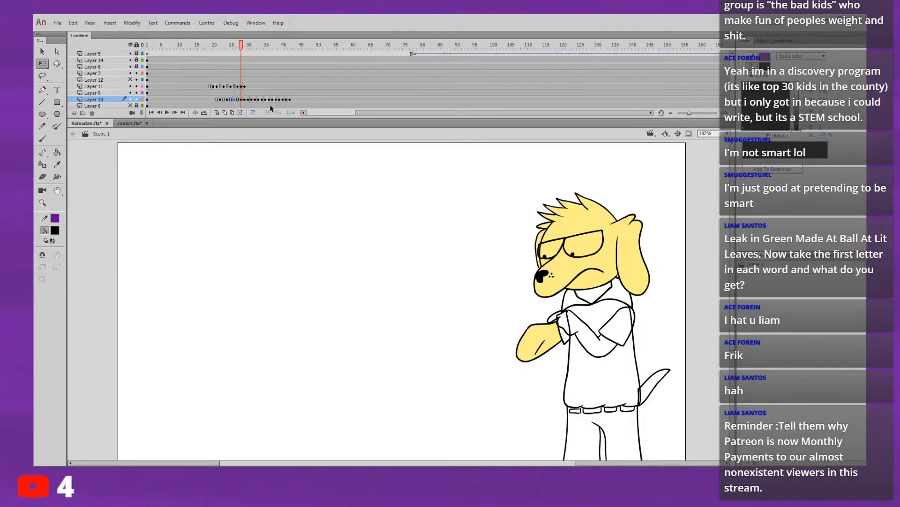
Step: Add one hold frame to the tail pose around frame 28 of Layer 10 and replay the arm and tail swing
key(period)
click(241, 100)
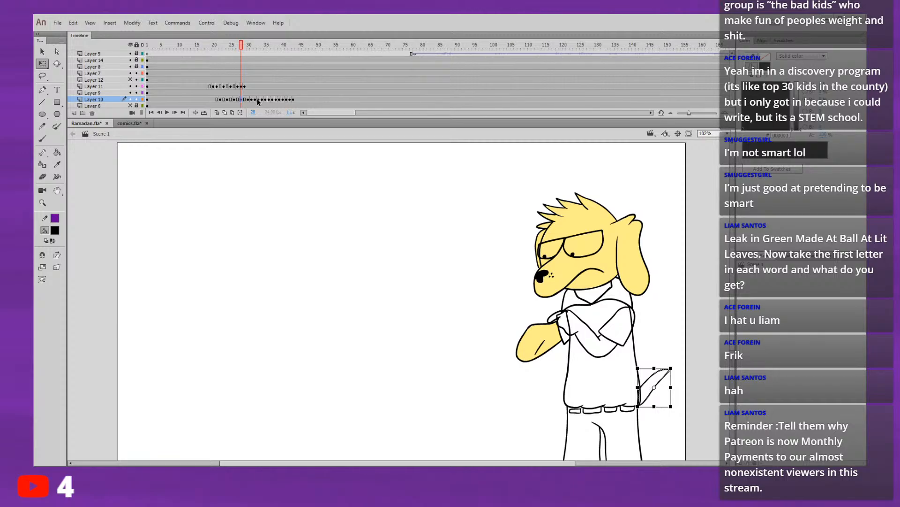
key(comma)
key(comma)
key(comma)
key(comma)
key(comma)
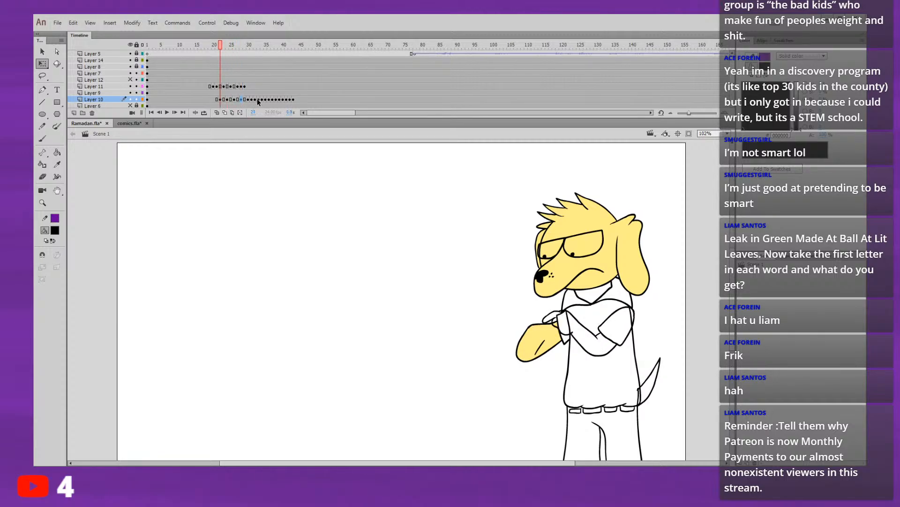
key(comma)
key(comma)
key(Return)
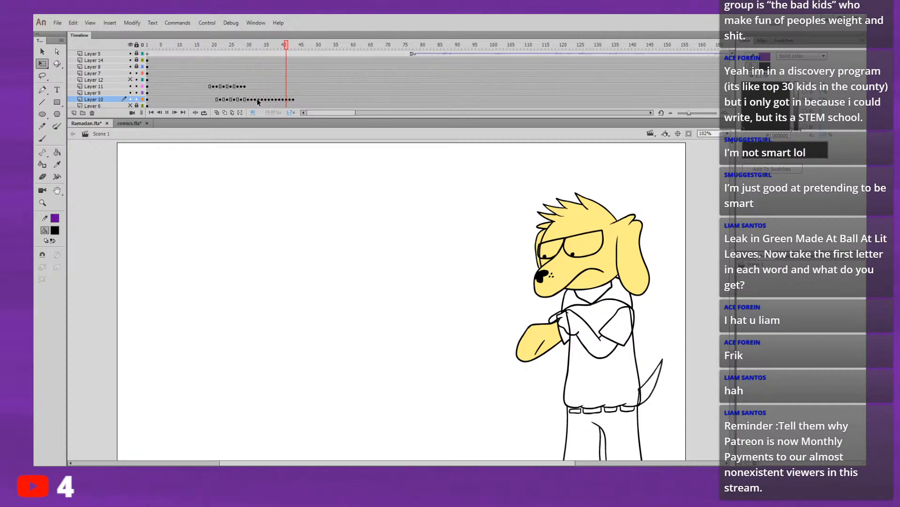
Step: Replay the animation from different frames before the arm movement to check the arm and tail timing
drag(218, 55, 194, 54)
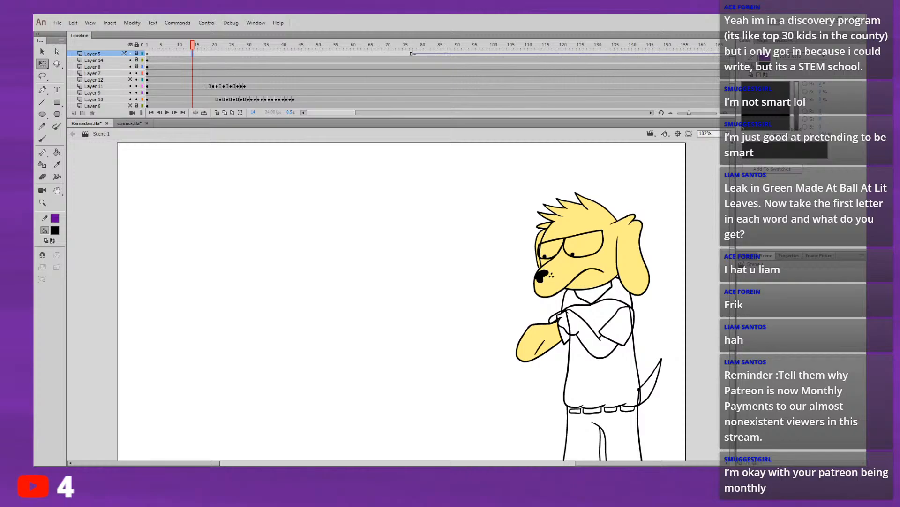
click(158, 58)
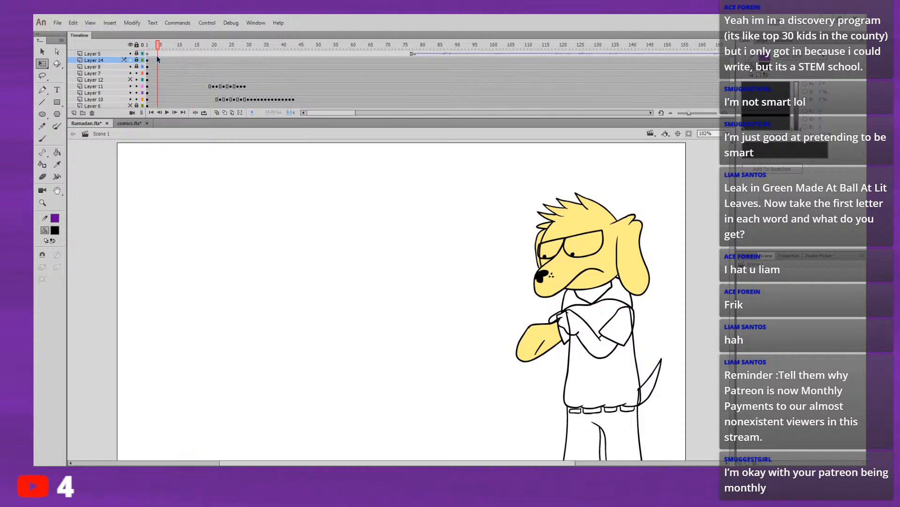
key(Return)
click(186, 66)
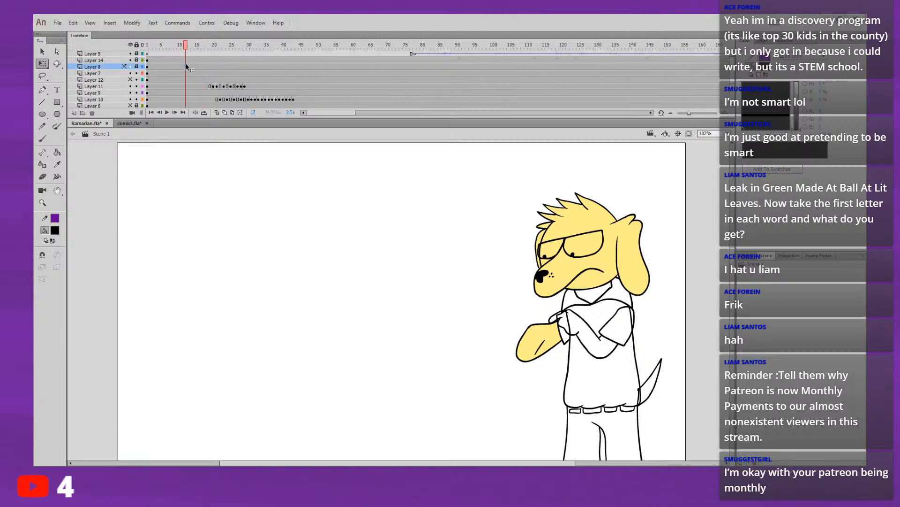
key(Return)
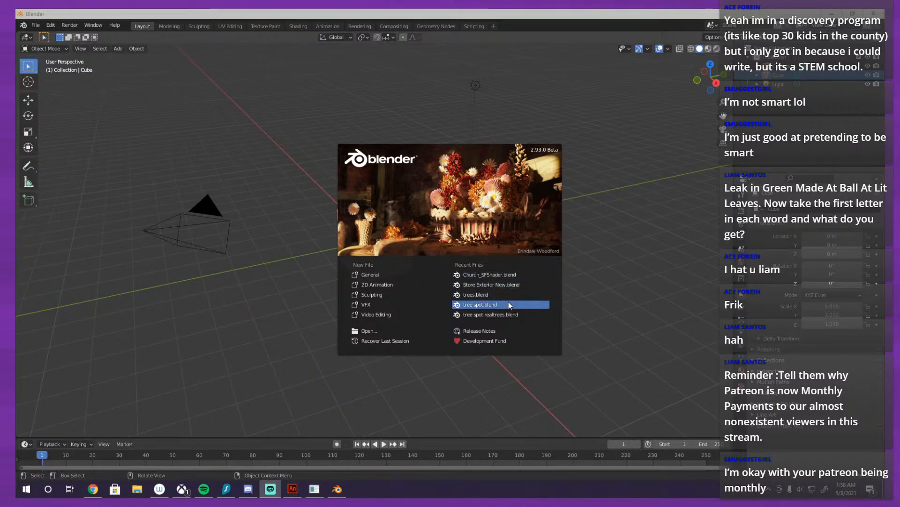
Step: Switch to Blender, open the recent file Store Exterior New.blend, and examine the Swole Foods store through the camera and from around the lot
click(508, 283)
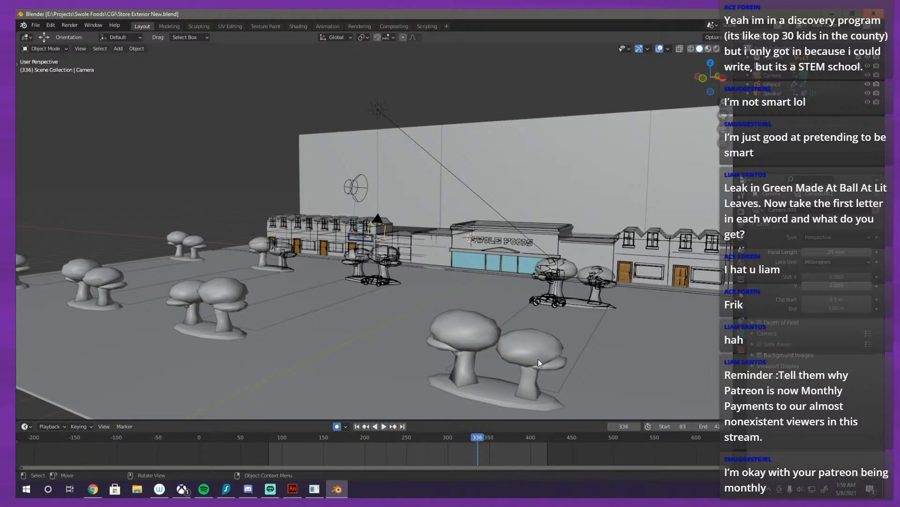
key(KP_0)
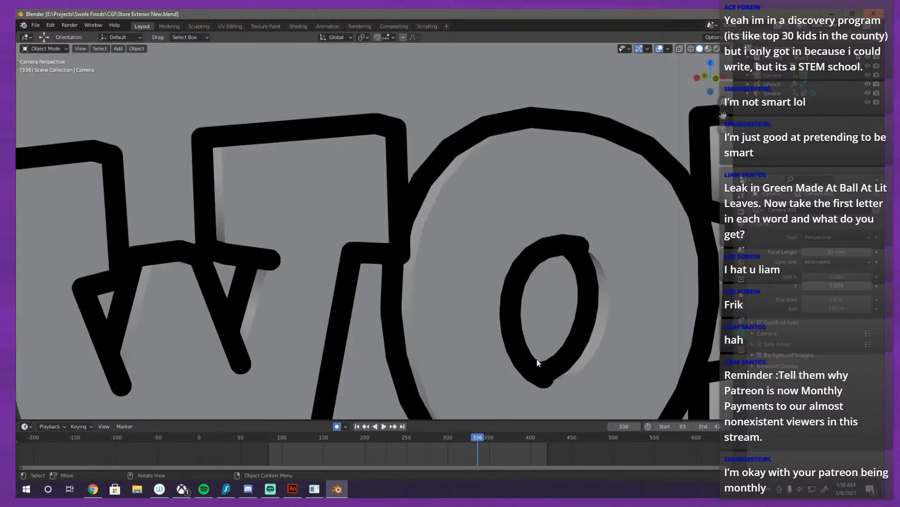
scroll(537, 363, down, 10)
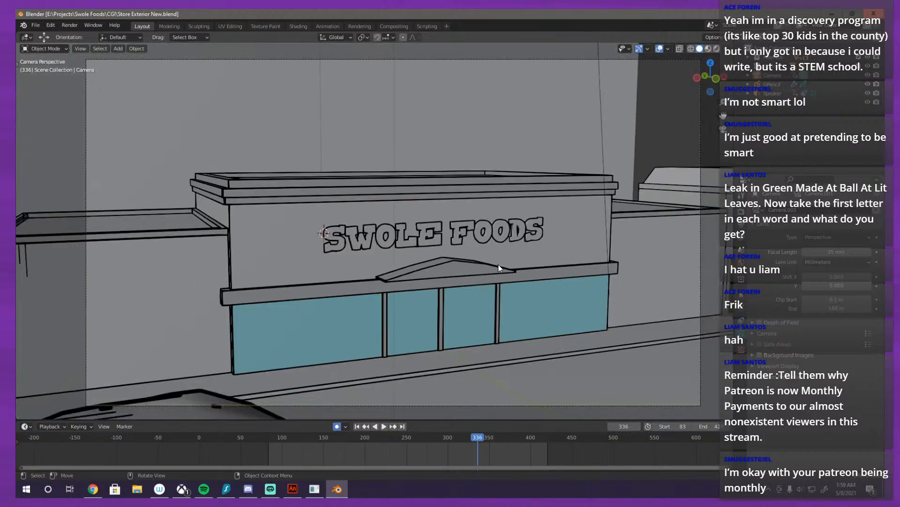
scroll(529, 251, down, 1)
scroll(535, 246, up, 1)
drag(643, 145, 556, 191)
scroll(561, 205, down, 3)
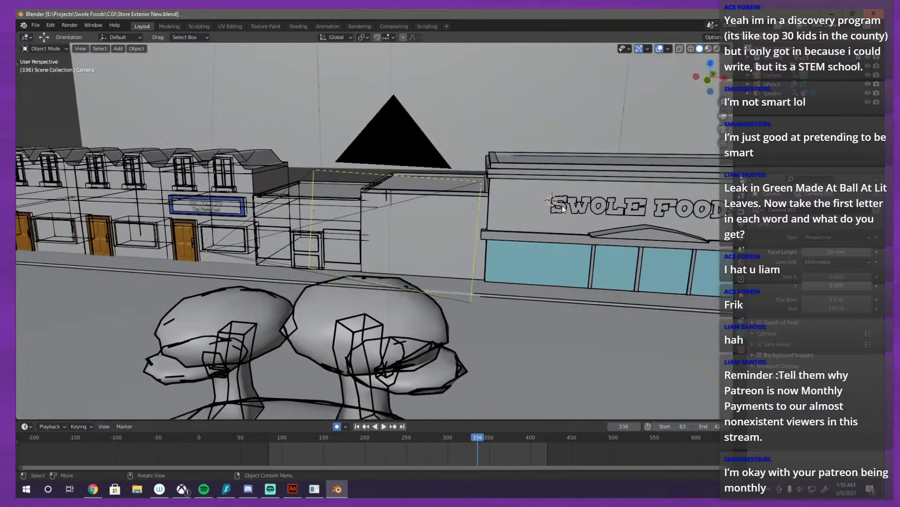
scroll(563, 208, down, 6)
scroll(546, 219, up, 3)
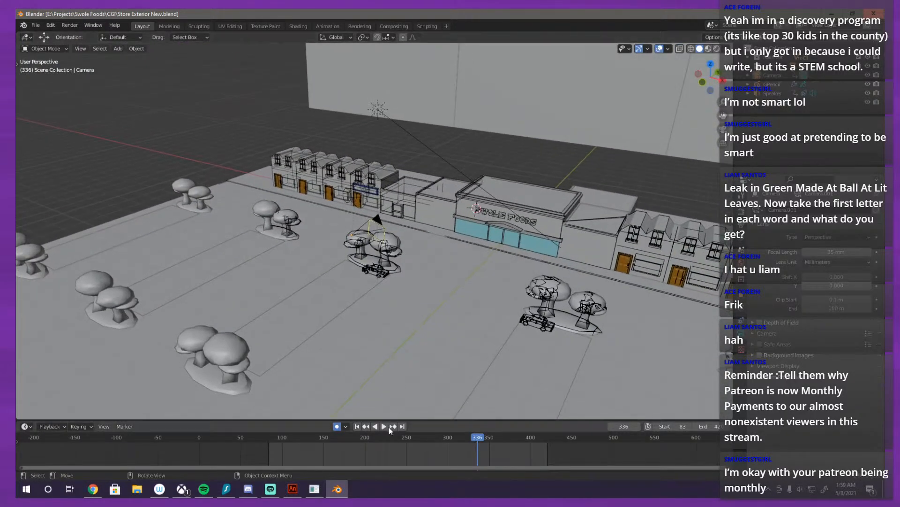
Step: Go to frame 84, mute the speaker object's sound and play the camera animation briefly
drag(373, 440, 270, 439)
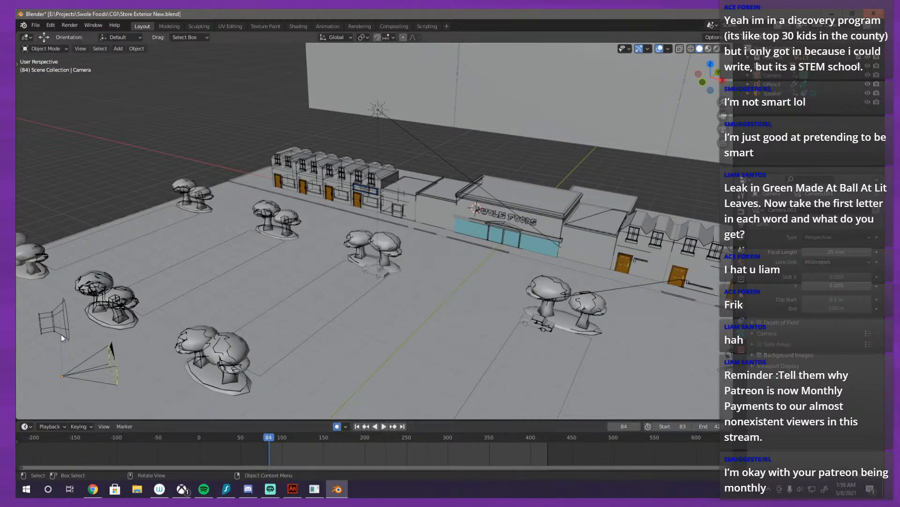
click(54, 319)
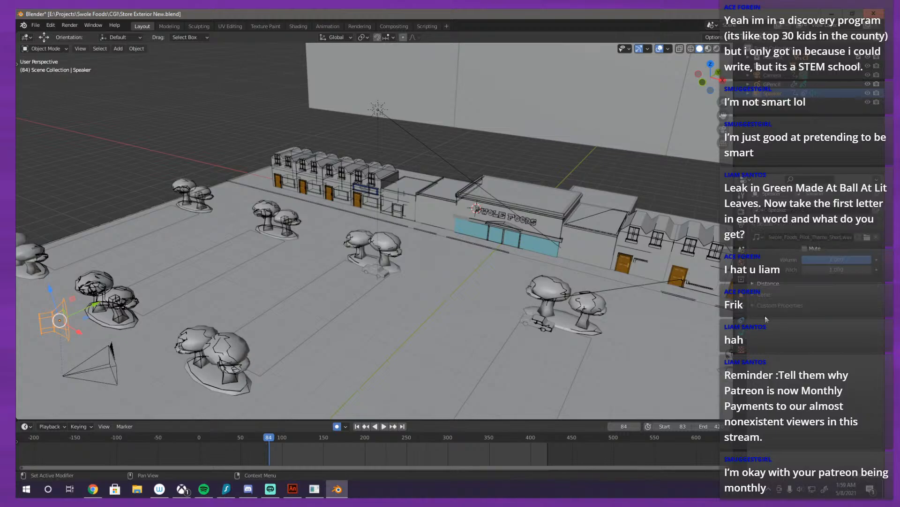
click(804, 248)
click(382, 424)
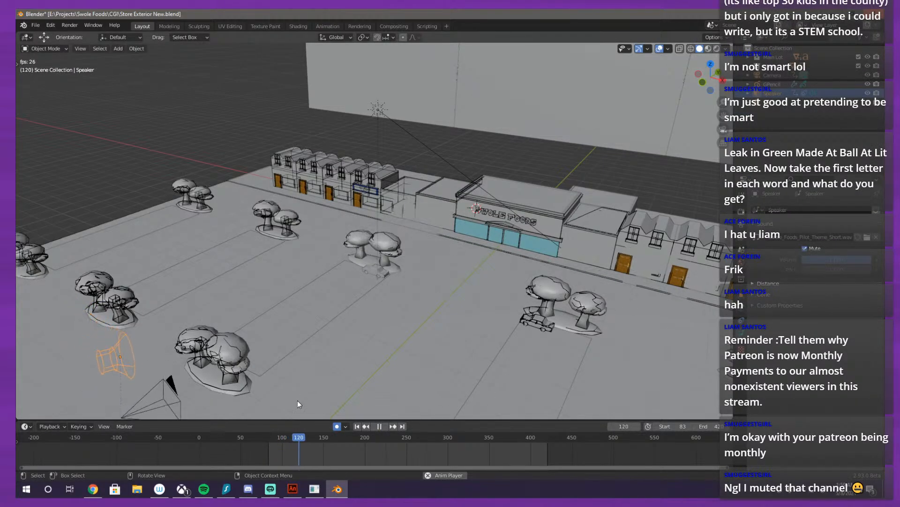
key(space)
Step: Return to the start of the animation, advance to frame 85 and view the scene through the camera
click(270, 438)
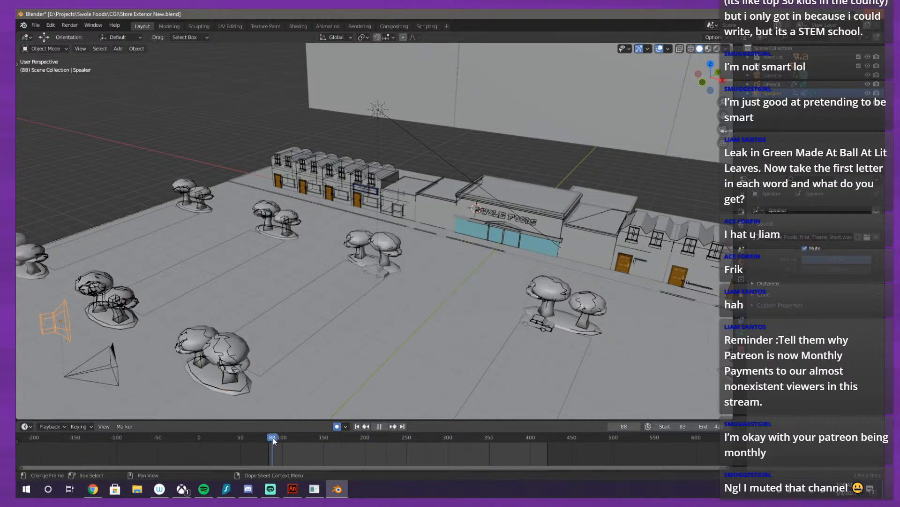
drag(269, 440, 267, 438)
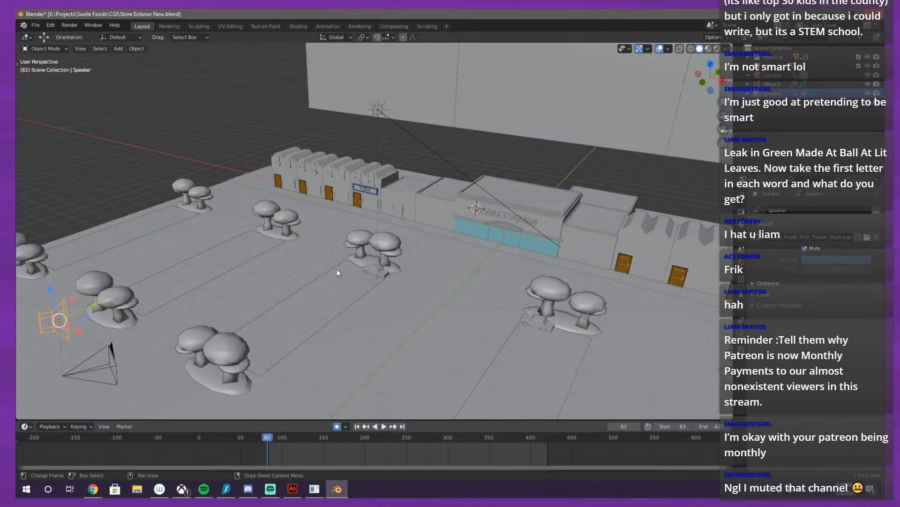
key(Right)
key(Right)
key(Right)
key(KP_0)
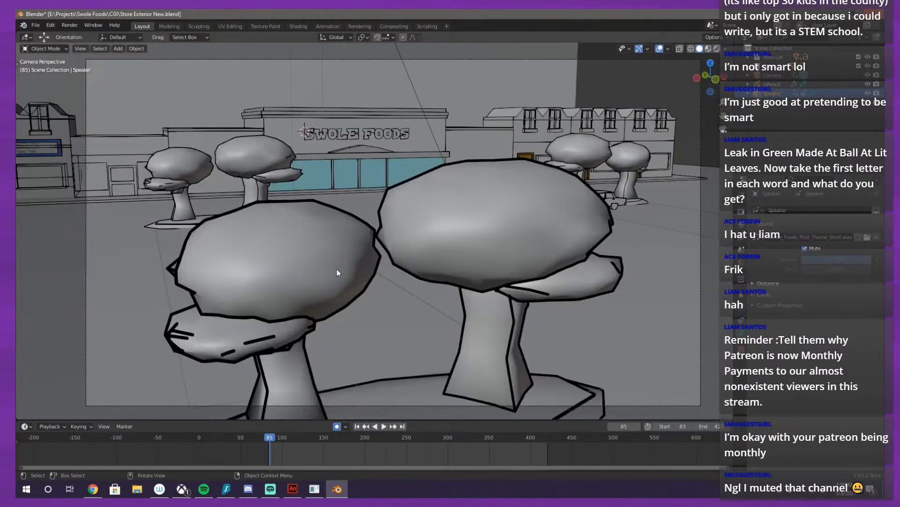
Step: Switch the viewport to rendered shading and examine the outlined trees and storefront in the camera view
scroll(357, 262, up, 5)
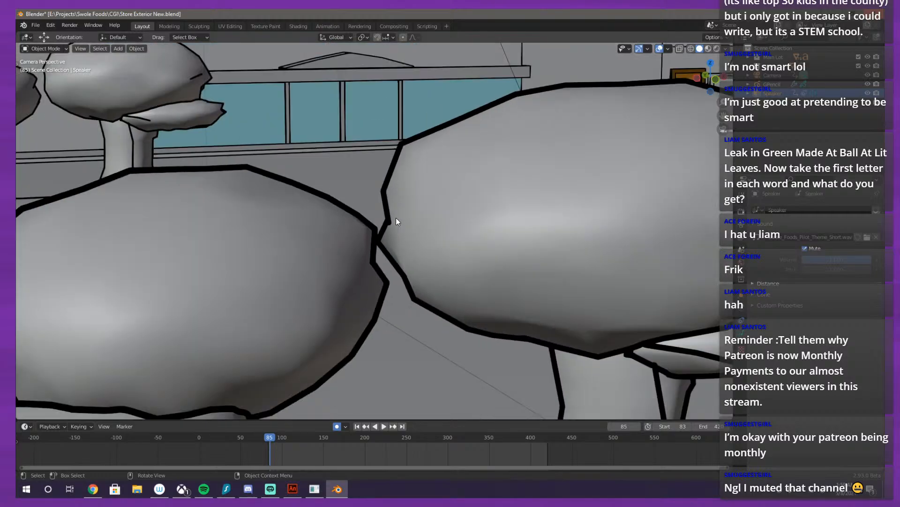
scroll(364, 179, down, 6)
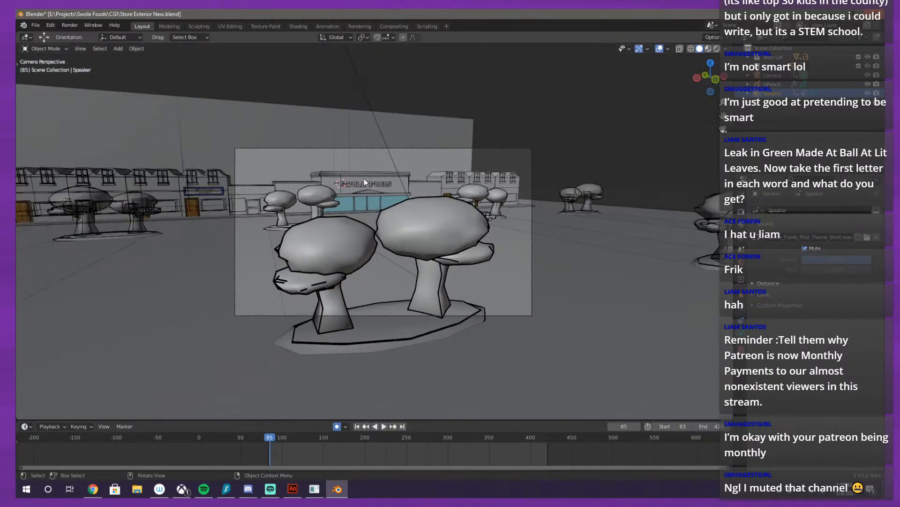
scroll(615, 182, down, 3)
scroll(611, 185, up, 6)
scroll(611, 185, down, 4)
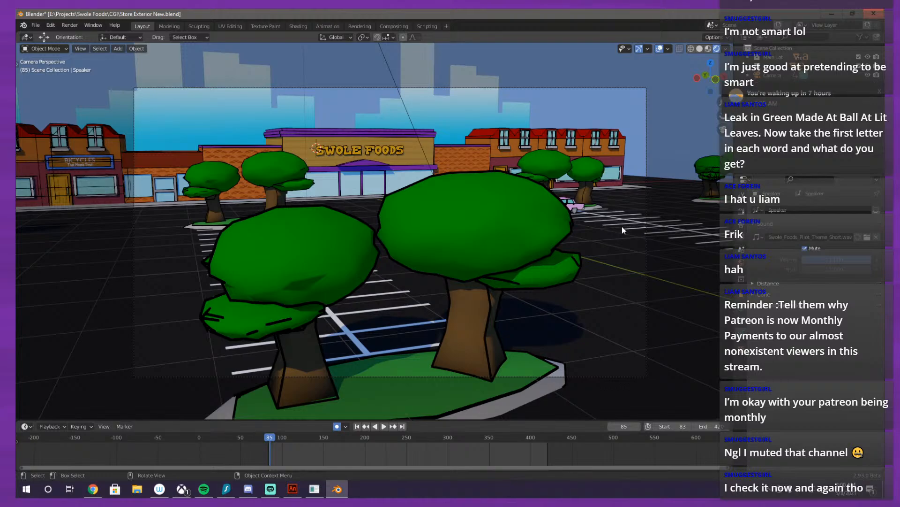
scroll(545, 241, up, 8)
scroll(536, 254, down, 3)
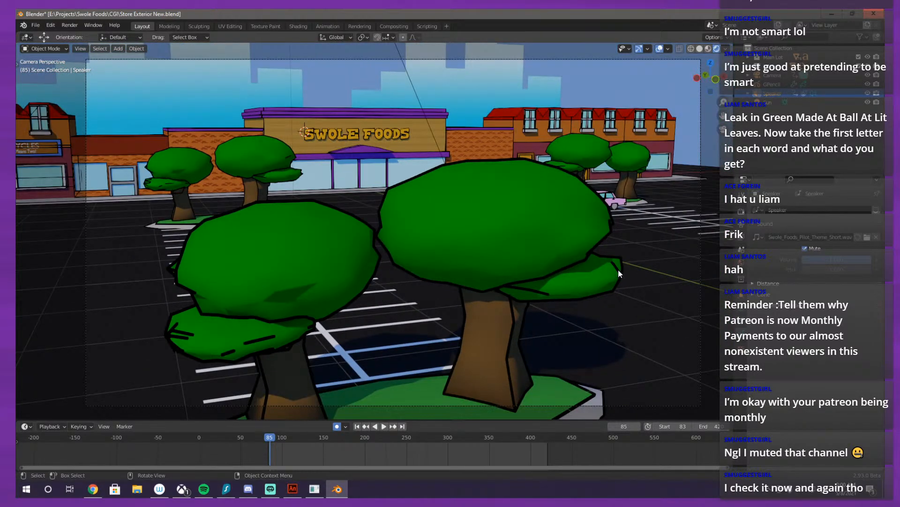
Step: Select the GPencil outline object and look through its object and stroke settings
click(605, 276)
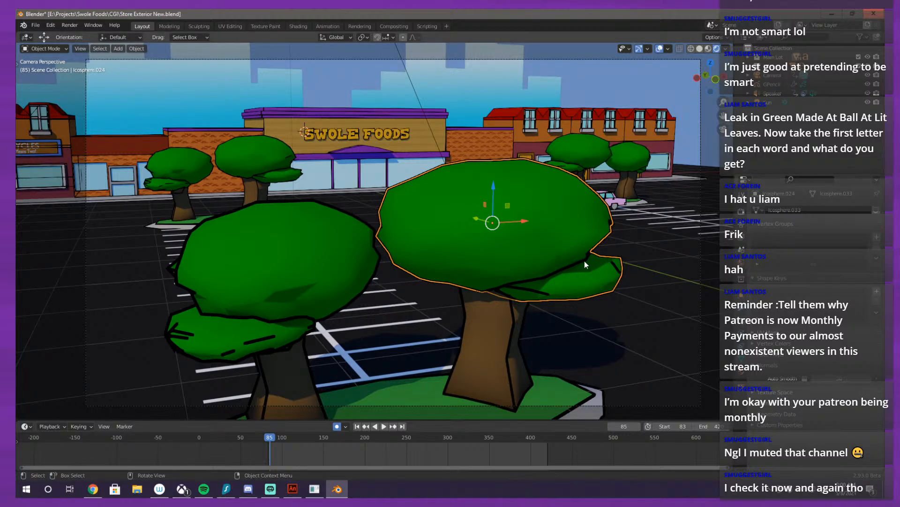
key(a)
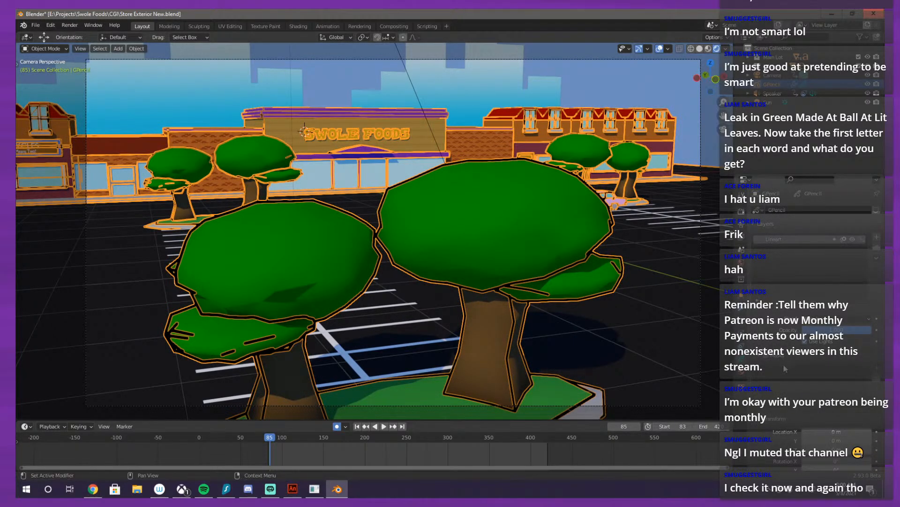
scroll(785, 368, down, 10)
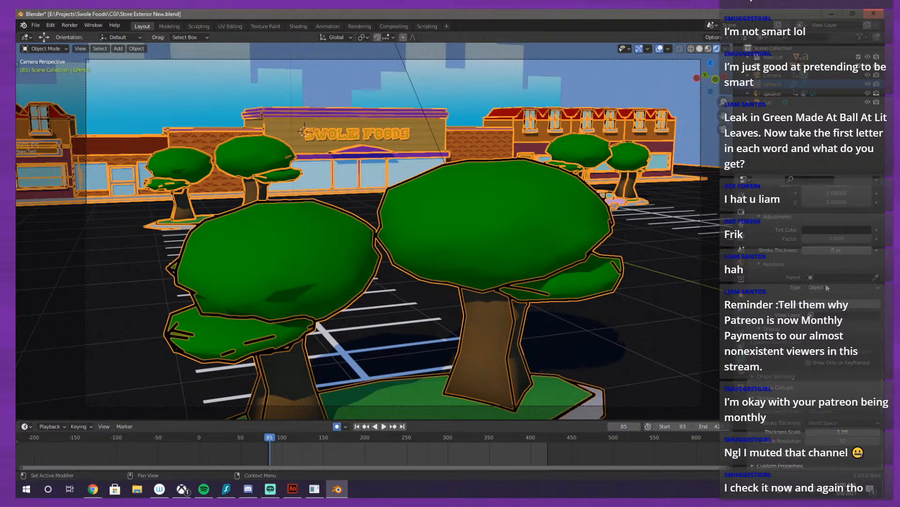
scroll(661, 299, down, 1)
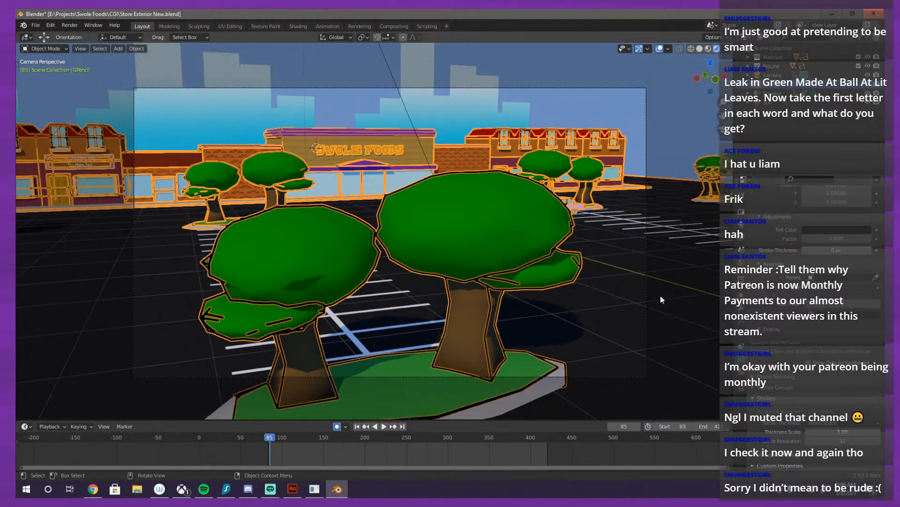
Step: Deselect the outline object and examine the rendered store, skyline and parking lot from several angles outside the camera
drag(661, 296, 609, 323)
scroll(609, 323, down, 4)
right_click(607, 320)
drag(643, 218, 499, 165)
key(alt+a)
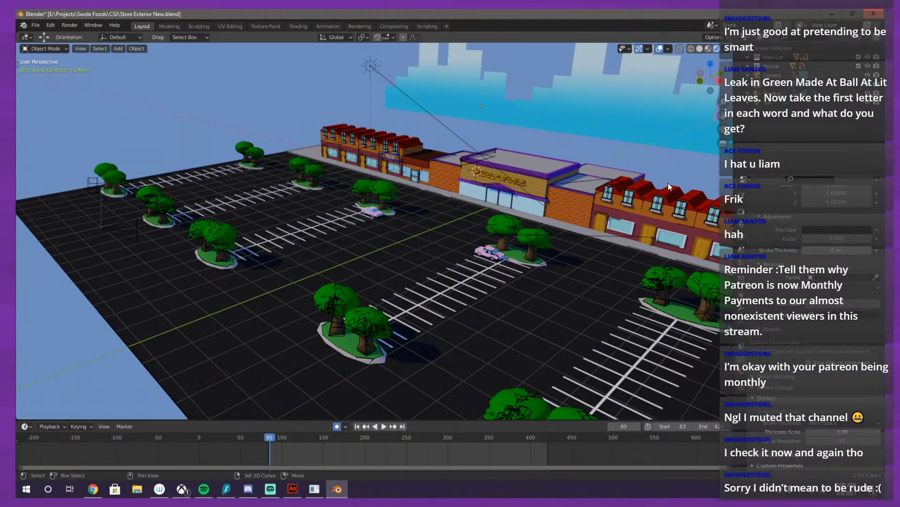
drag(672, 180, 527, 210)
scroll(437, 209, up, 6)
drag(419, 202, 570, 278)
scroll(463, 265, down, 6)
scroll(516, 228, down, 8)
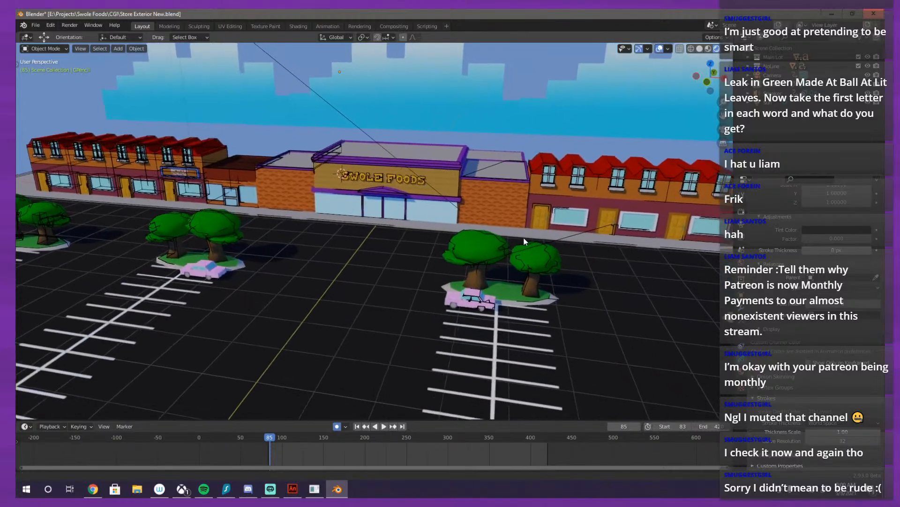
scroll(620, 210, up, 2)
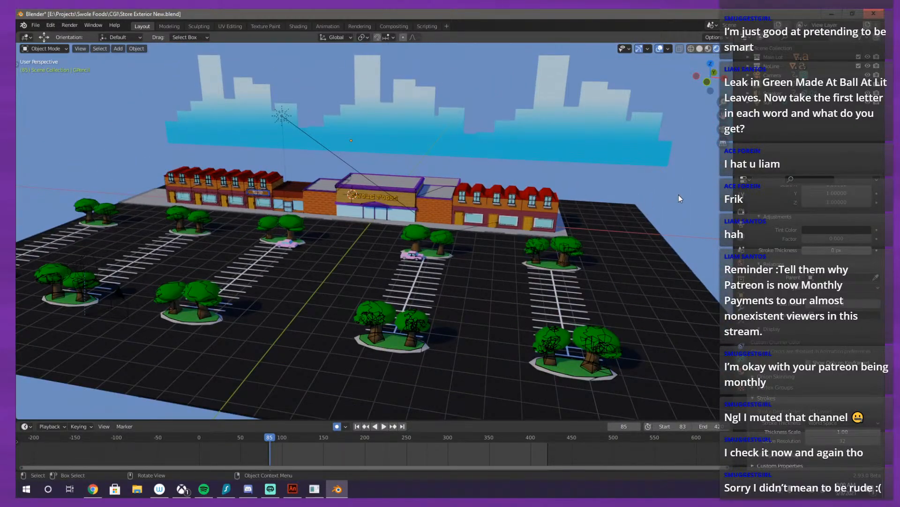
drag(592, 224, 486, 203)
Step: Look through the camera again, and inspect from outside it how the outlines fall on the trees, cars and storefronts
key(KP_0)
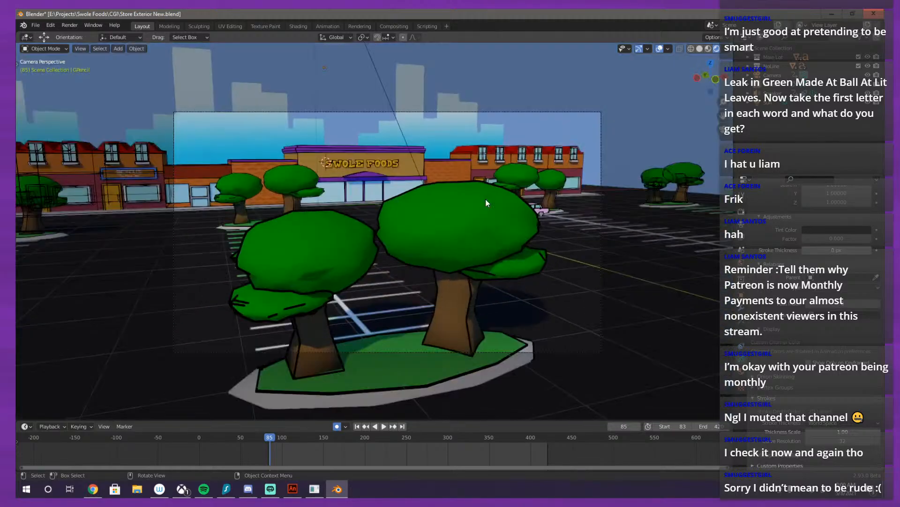
scroll(489, 217, up, 6)
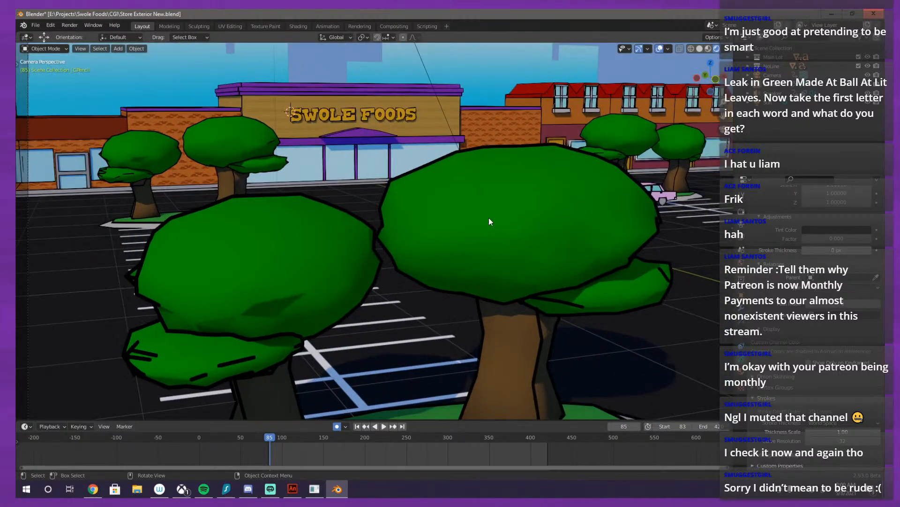
scroll(354, 191, down, 3)
drag(347, 221, 358, 409)
scroll(349, 314, down, 8)
drag(384, 283, 419, 300)
scroll(387, 263, up, 5)
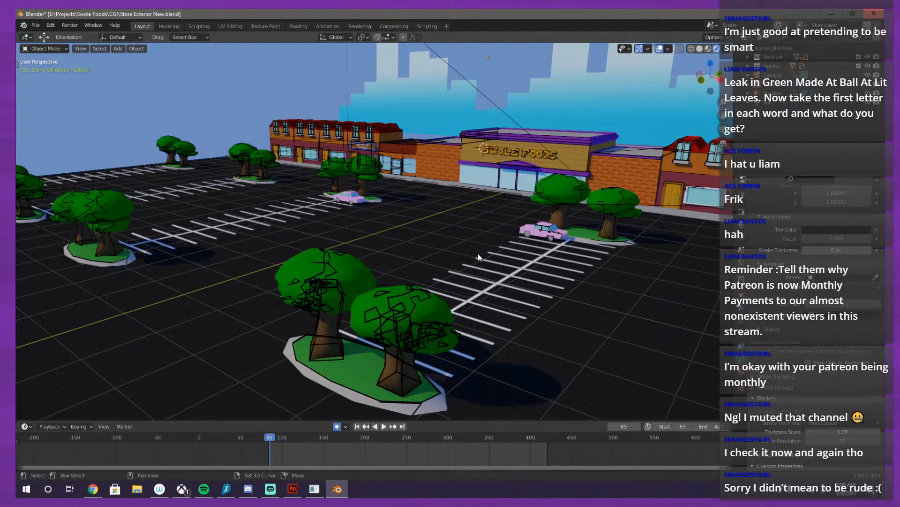
scroll(478, 253, down, 5)
scroll(466, 235, up, 6)
scroll(469, 235, down, 2)
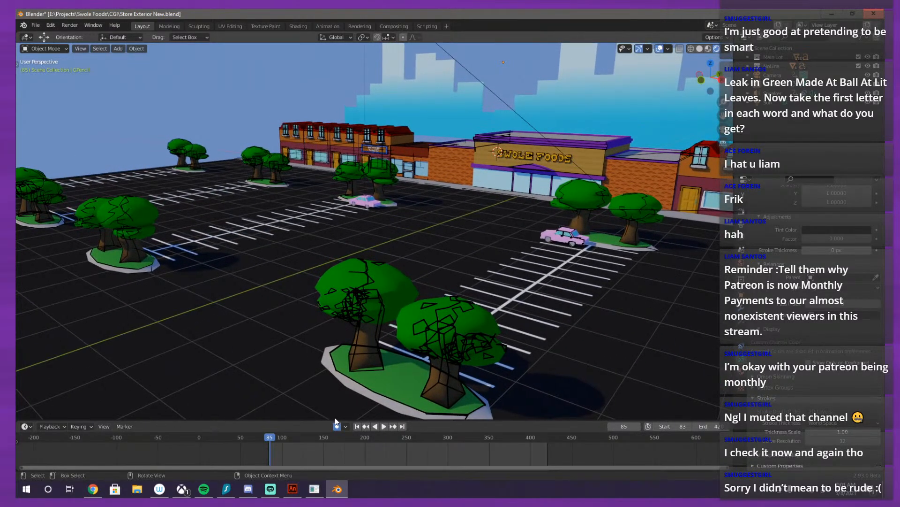
drag(394, 302, 327, 323)
scroll(401, 302, up, 4)
scroll(327, 322, up, 2)
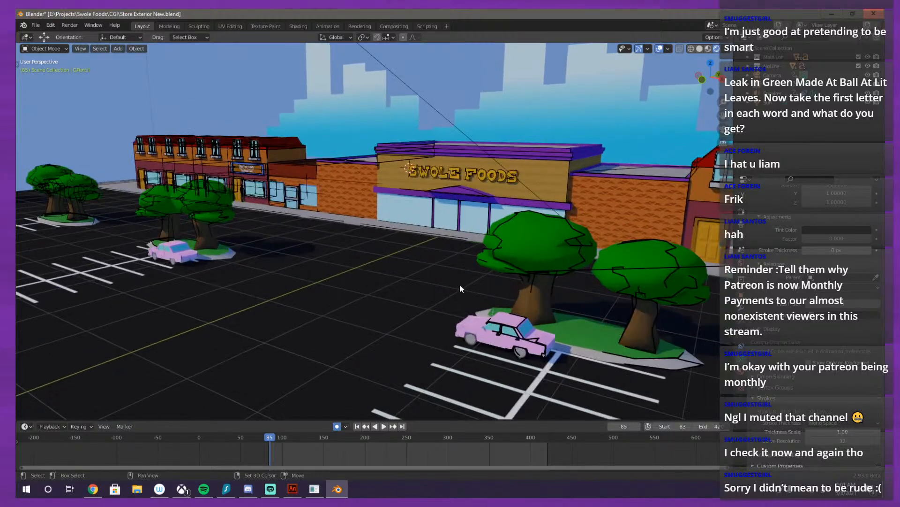
drag(459, 283, 474, 198)
scroll(538, 231, down, 1)
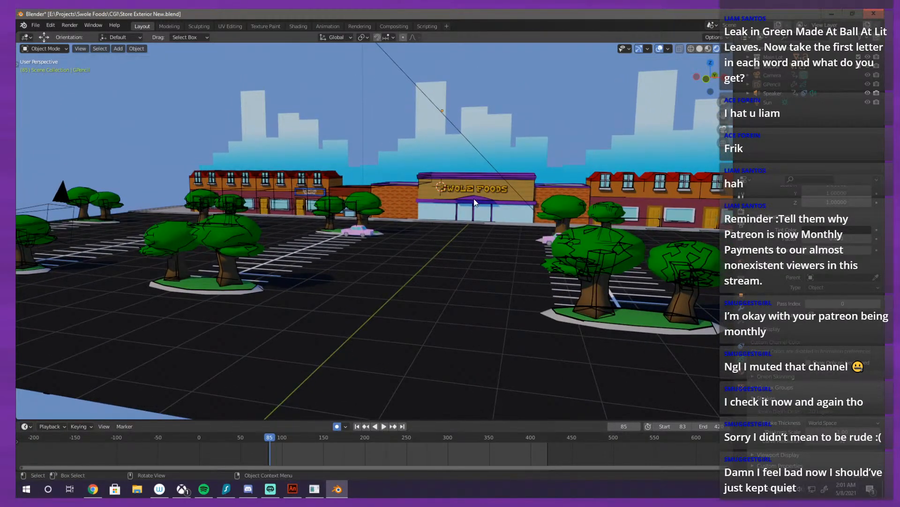
Step: Look through the camera and examine the outlines of the two foreground trees at closer and wider range
key(KP_0)
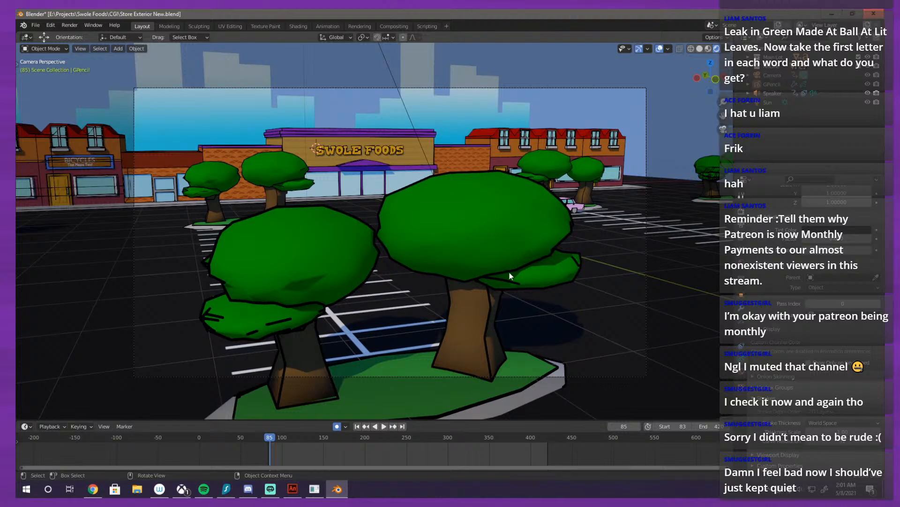
scroll(517, 286, up, 7)
scroll(517, 286, down, 9)
scroll(473, 236, up, 3)
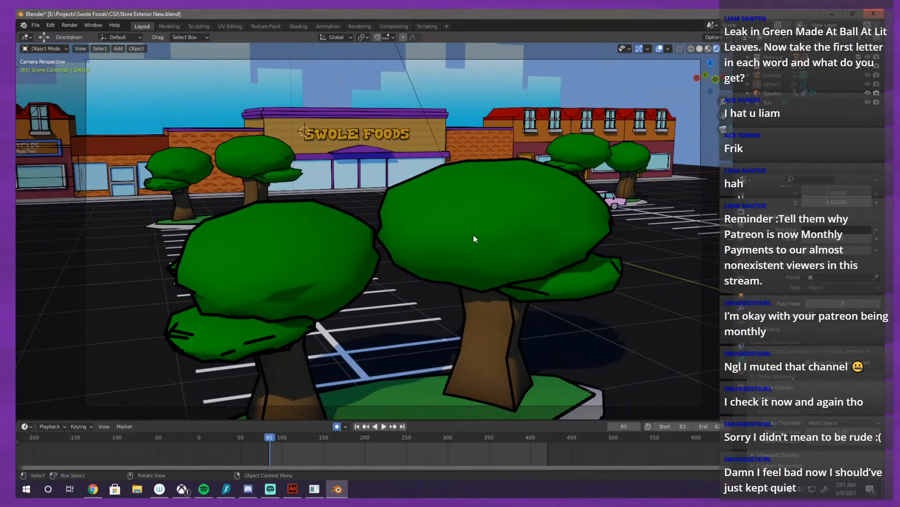
scroll(530, 223, down, 2)
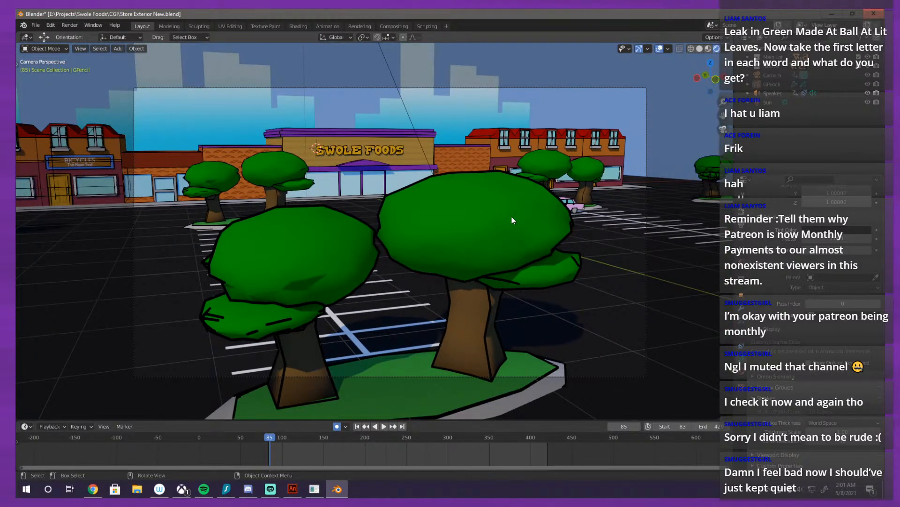
Step: Play the animation through the camera to review the outlines in motion, and return to frame 84
key(KP_0)
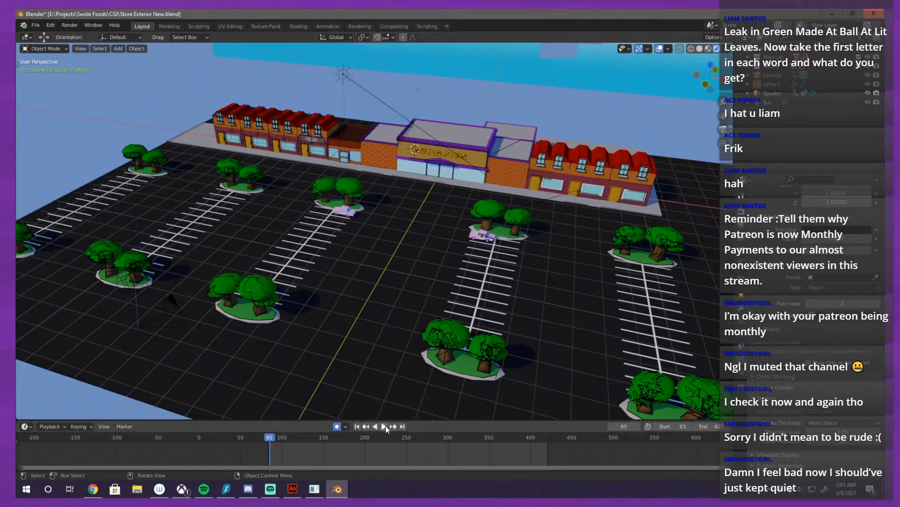
click(385, 426)
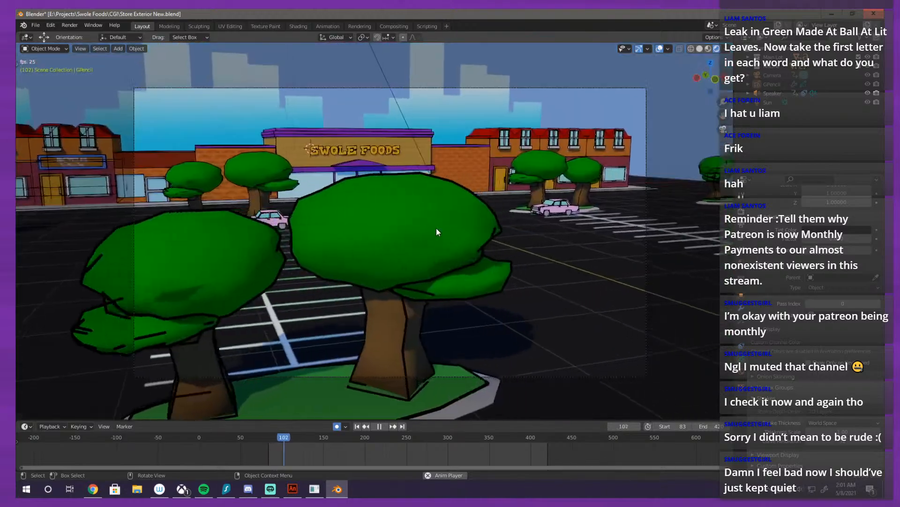
click(270, 438)
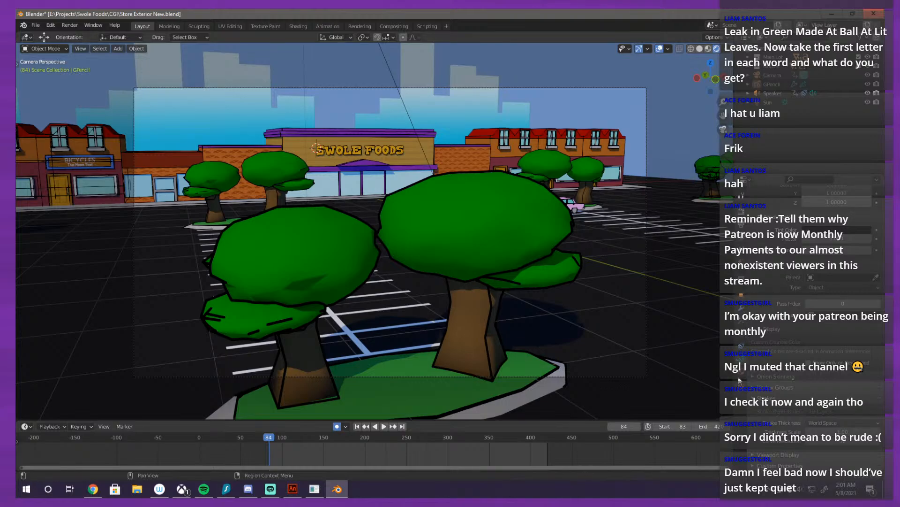
Step: Select the GPencil outline object, show its Line Art modifier and examine the outline where the two foreground trees meet
click(740, 289)
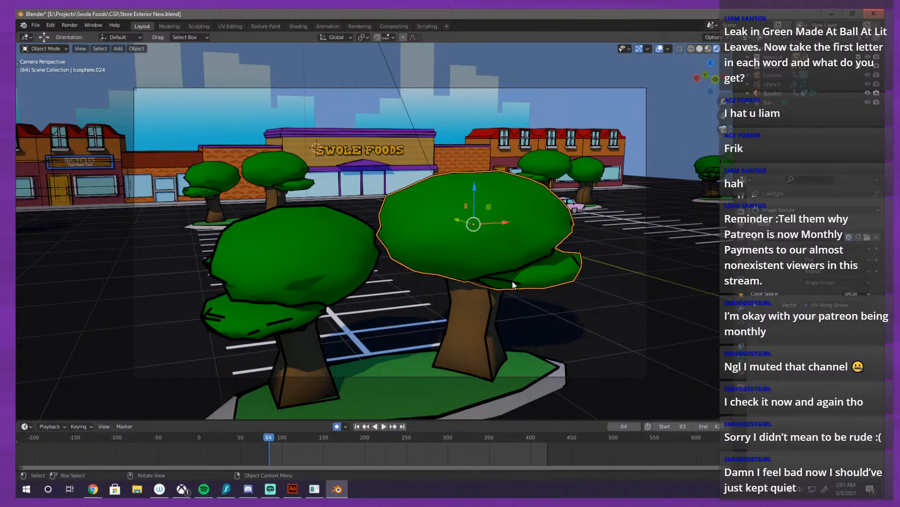
click(593, 325)
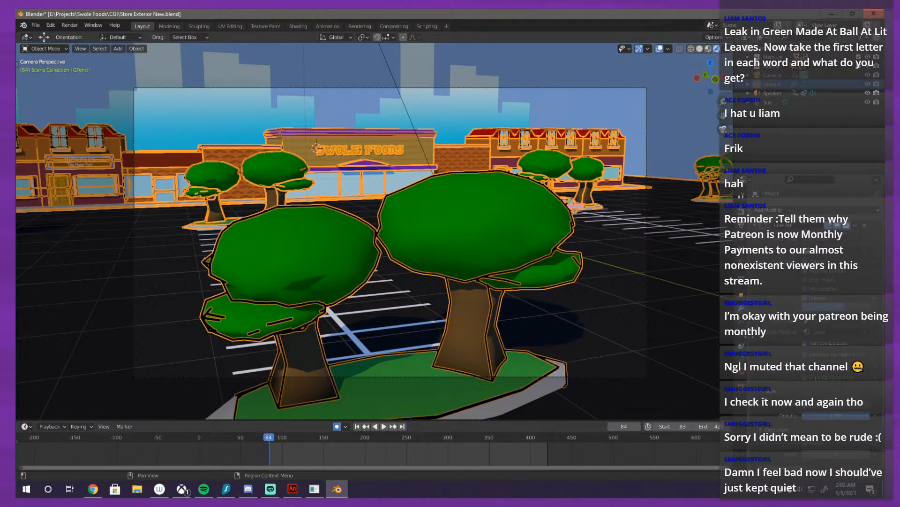
scroll(816, 304, up, 3)
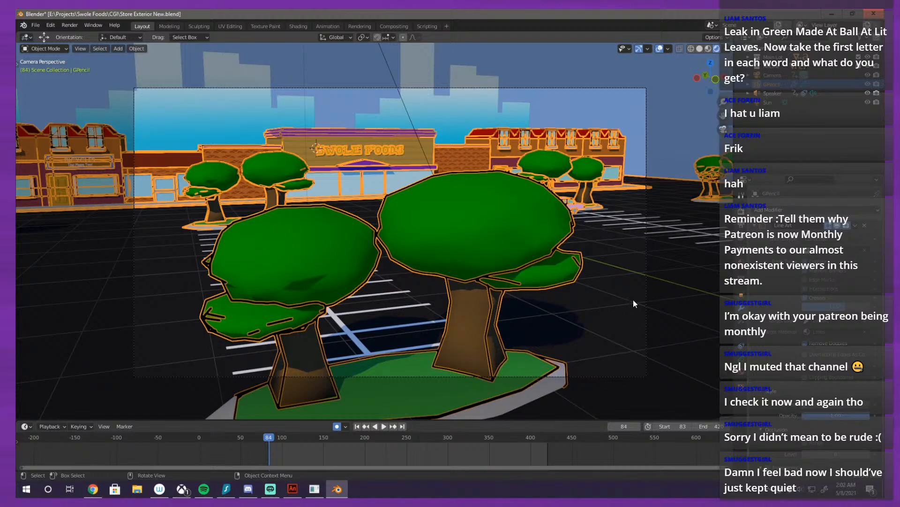
scroll(629, 270, up, 18)
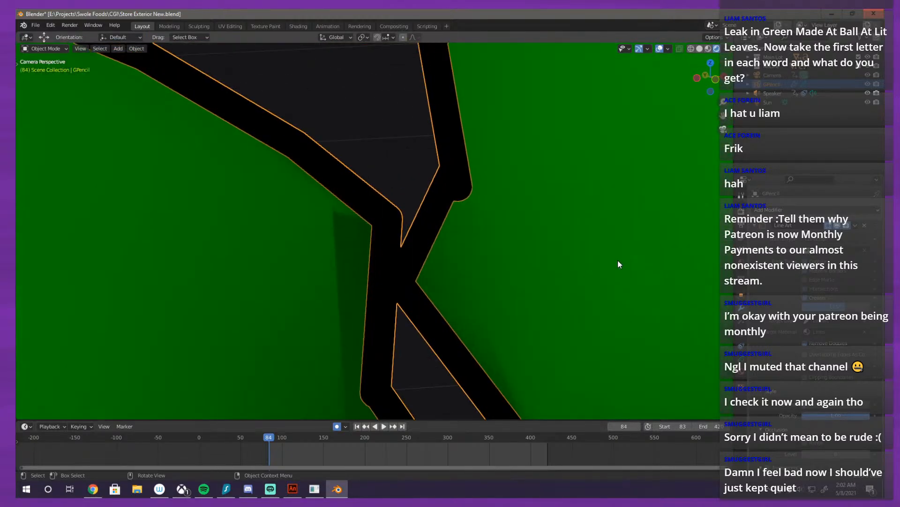
scroll(455, 239, down, 15)
scroll(455, 239, down, 6)
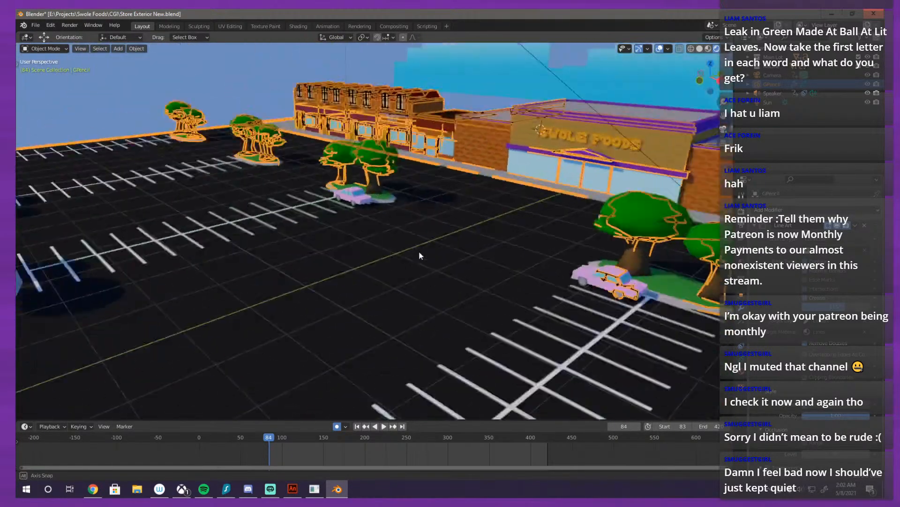
Step: Inspect the selected outlines from outside the camera, and up close between the foreground trees in the camera view
right_click(511, 241)
drag(576, 148, 451, 155)
key(KP_0)
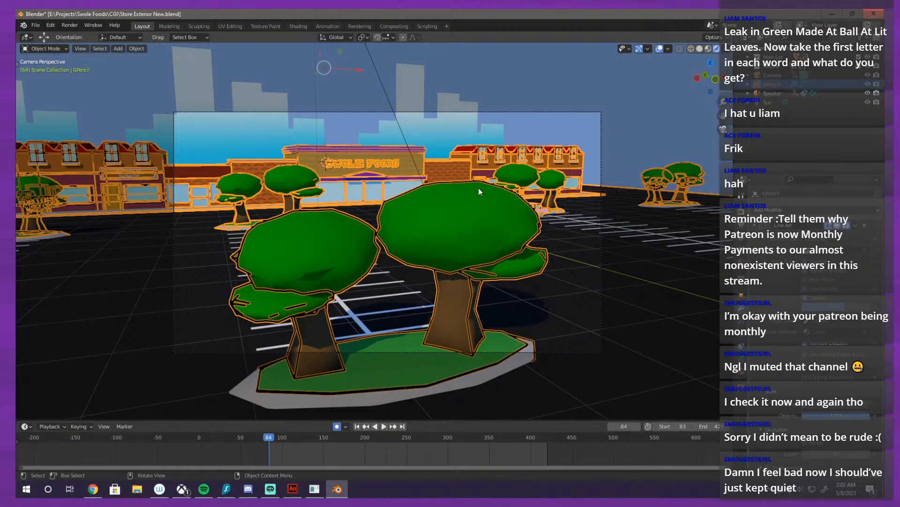
scroll(478, 187, up, 1)
scroll(476, 272, up, 2)
scroll(385, 231, up, 1)
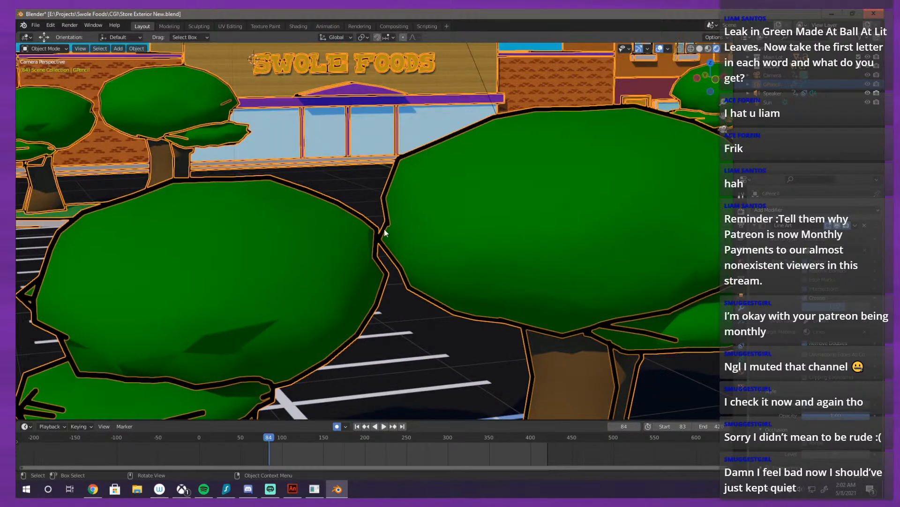
scroll(382, 235, up, 3)
scroll(392, 235, down, 2)
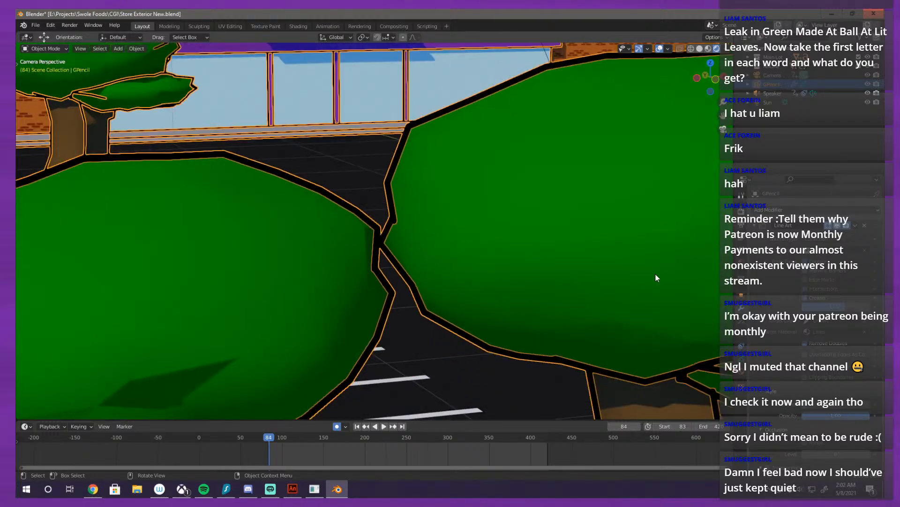
Step: Set the stroke style of the GPencil object's Lines material to Texture and check the tree outlines in the camera view
click(741, 377)
click(817, 345)
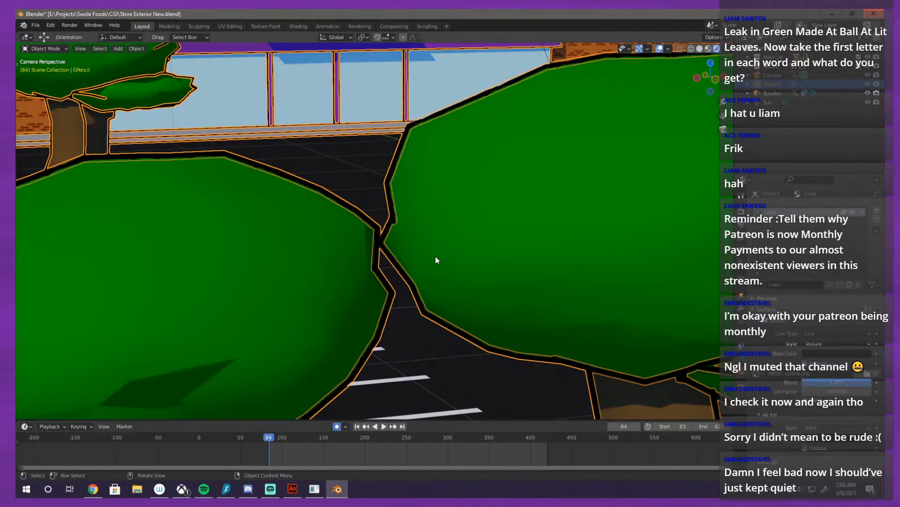
scroll(335, 238, down, 6)
scroll(411, 244, up, 8)
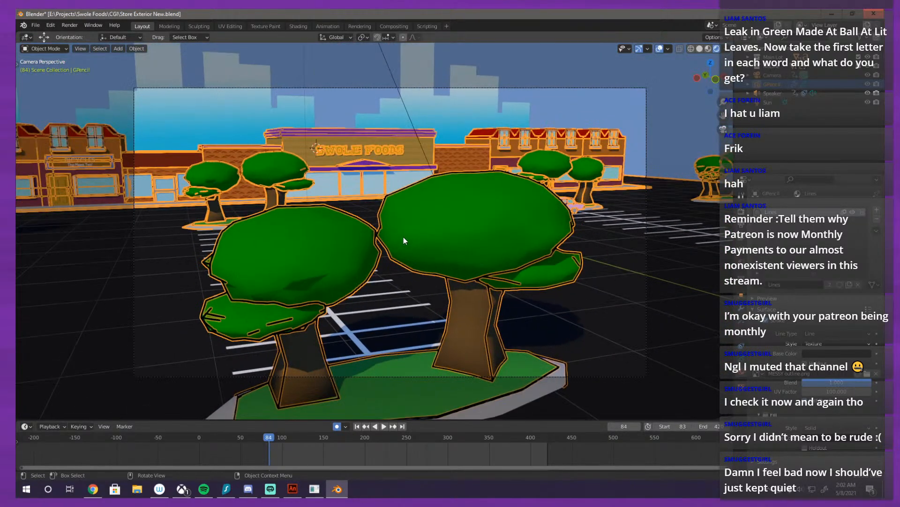
scroll(412, 274, down, 3)
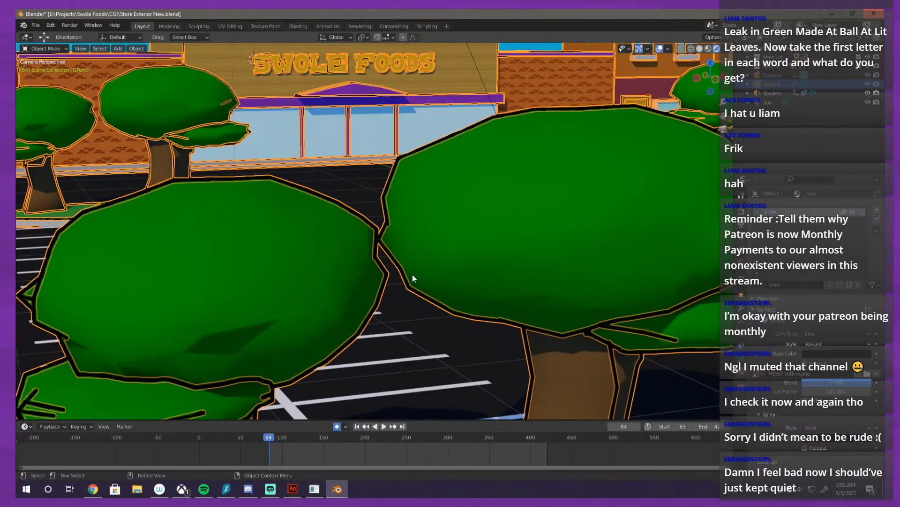
scroll(412, 275, down, 5)
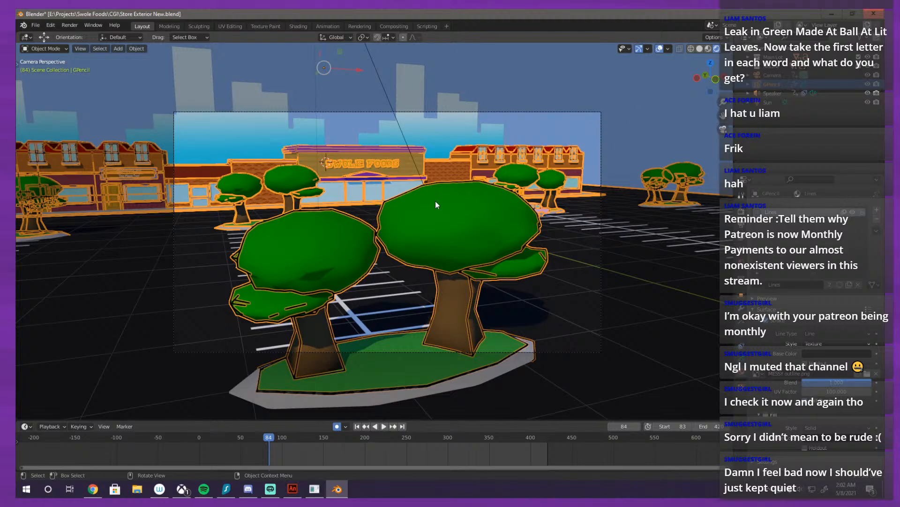
scroll(435, 202, up, 8)
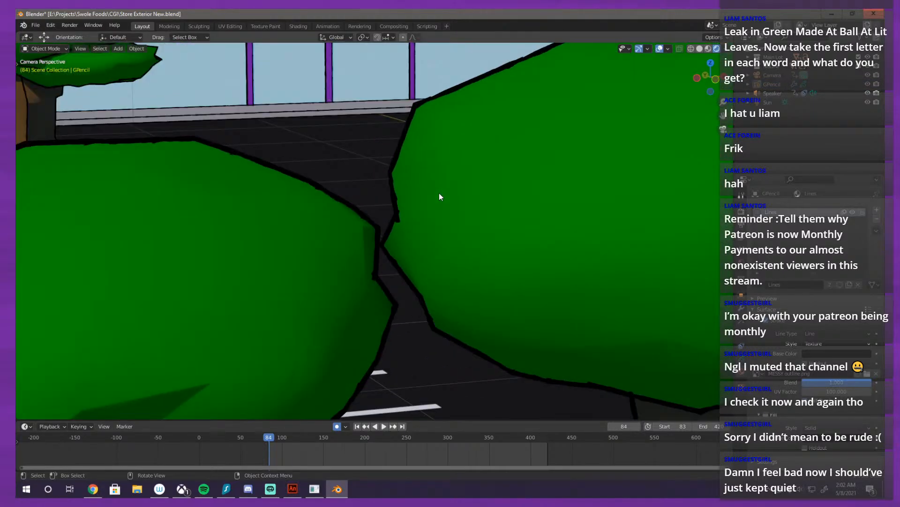
scroll(439, 197, down, 8)
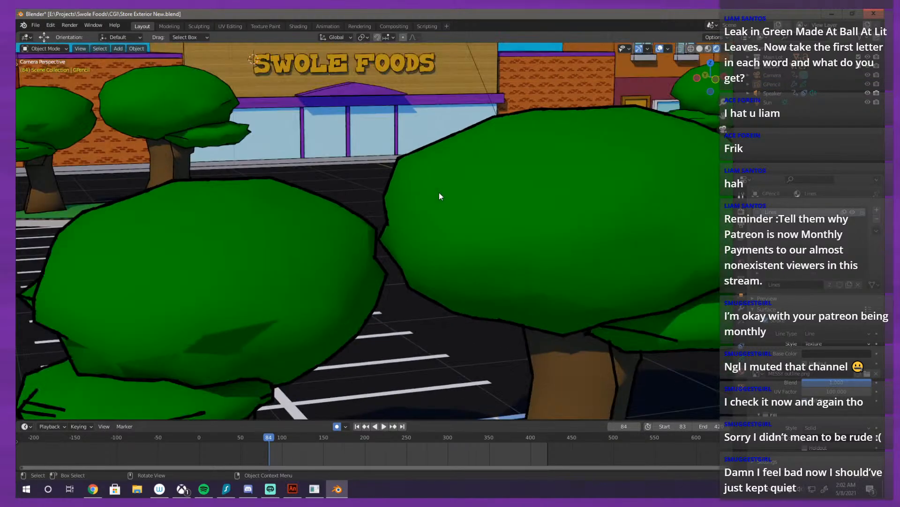
scroll(488, 311, up, 1)
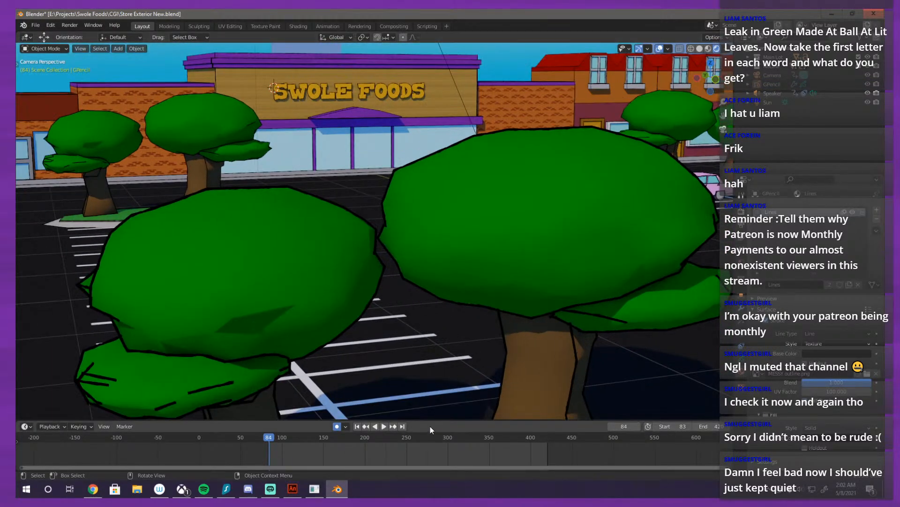
Step: Play the animation to frame 303 and examine the textured outlines around the SWOLE FOODS sign letters
click(382, 428)
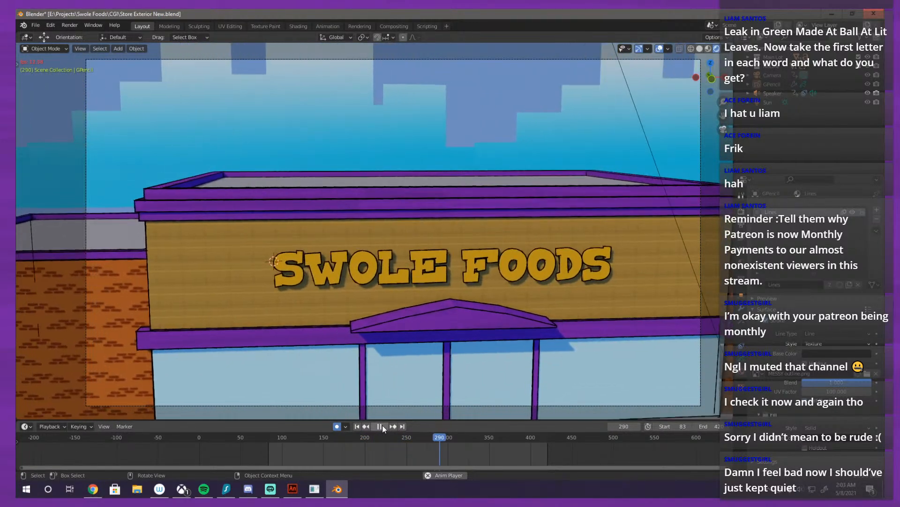
click(381, 425)
scroll(360, 288, up, 4)
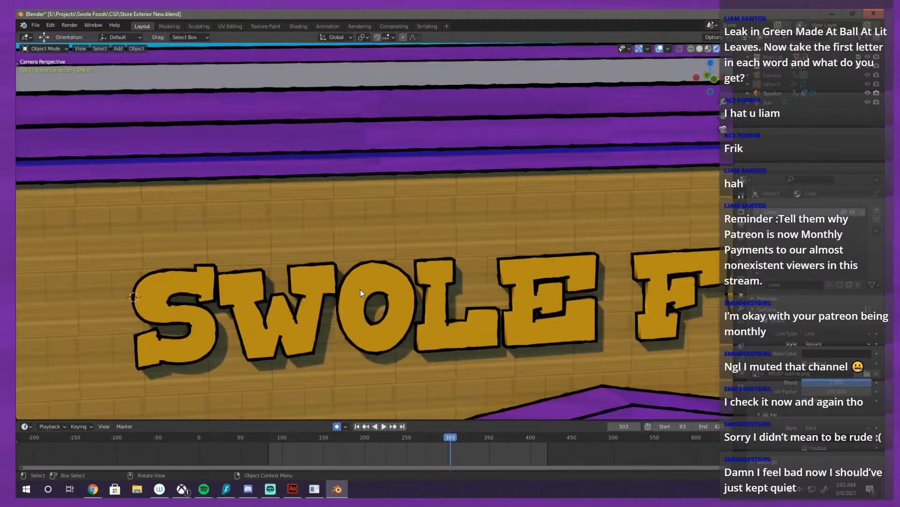
scroll(479, 278, up, 8)
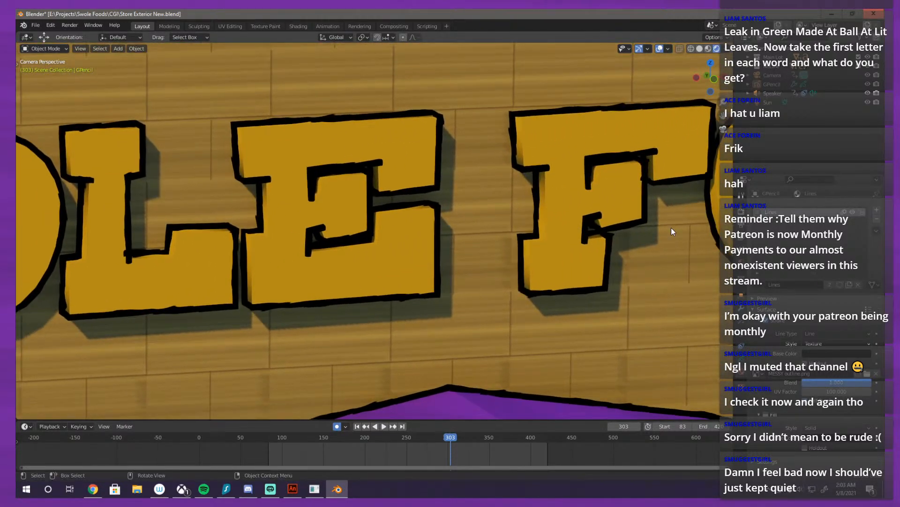
drag(671, 227, 541, 274)
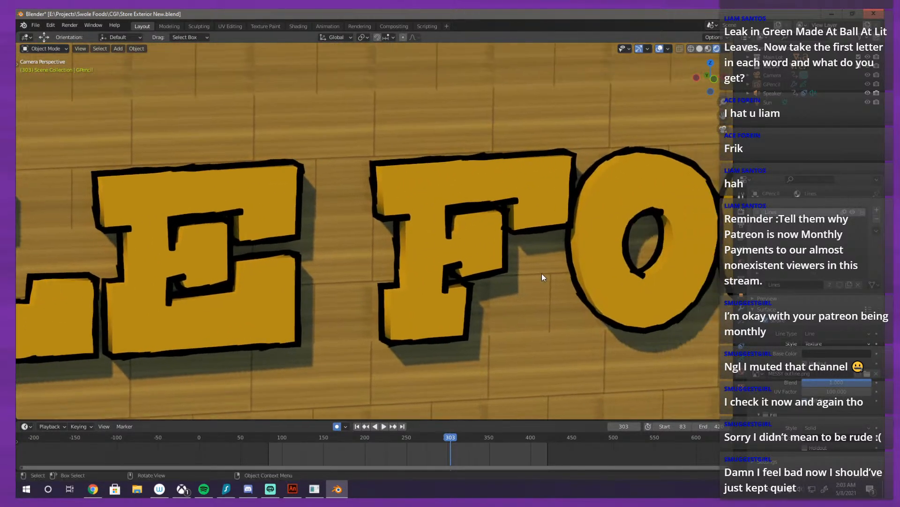
scroll(541, 274, down, 2)
scroll(632, 258, up, 2)
drag(619, 197, 590, 261)
drag(601, 211, 495, 311)
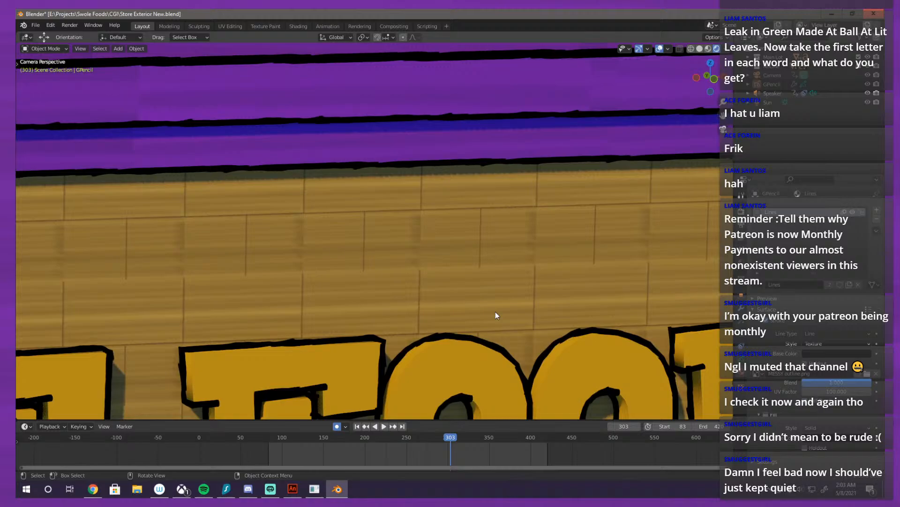
scroll(495, 309, down, 3)
drag(513, 264, 488, 283)
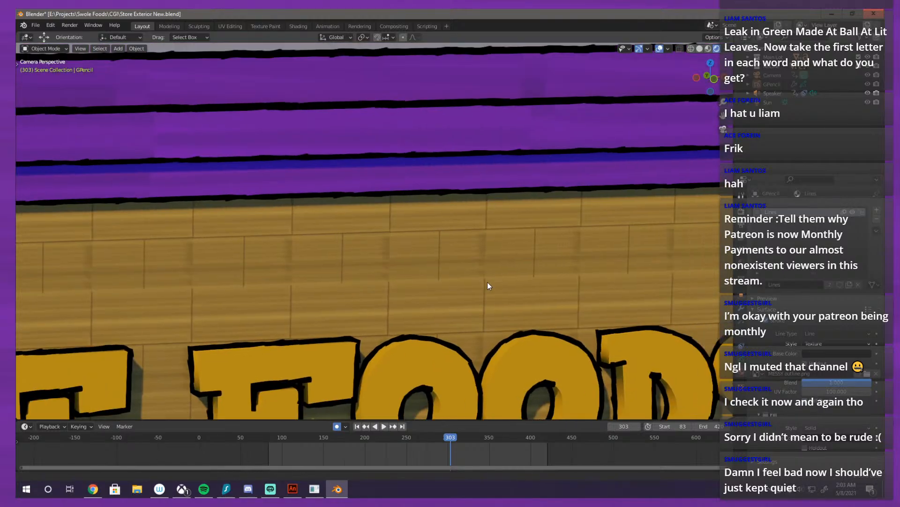
Step: Examine the outlines along the store's purple trim, and inspect the storefront from several angles outside the camera
drag(592, 173, 544, 252)
drag(572, 223, 432, 322)
drag(443, 292, 290, 245)
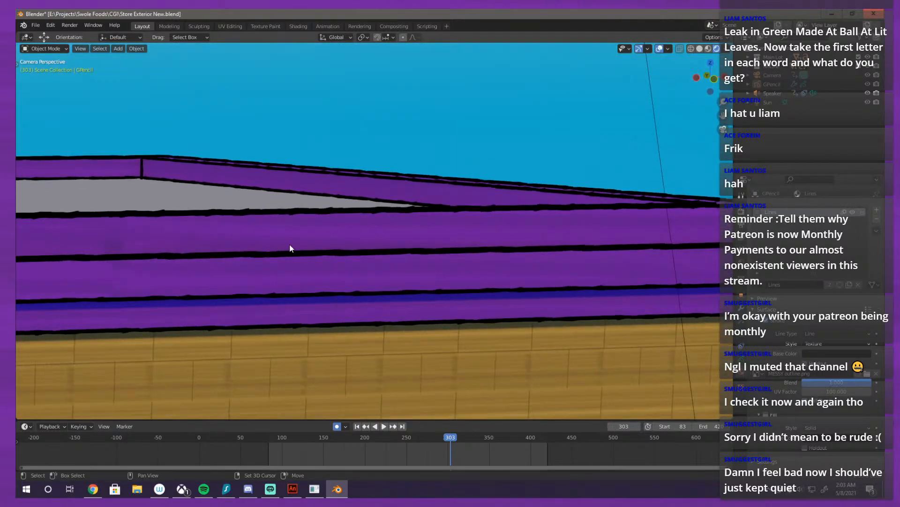
drag(508, 251, 467, 327)
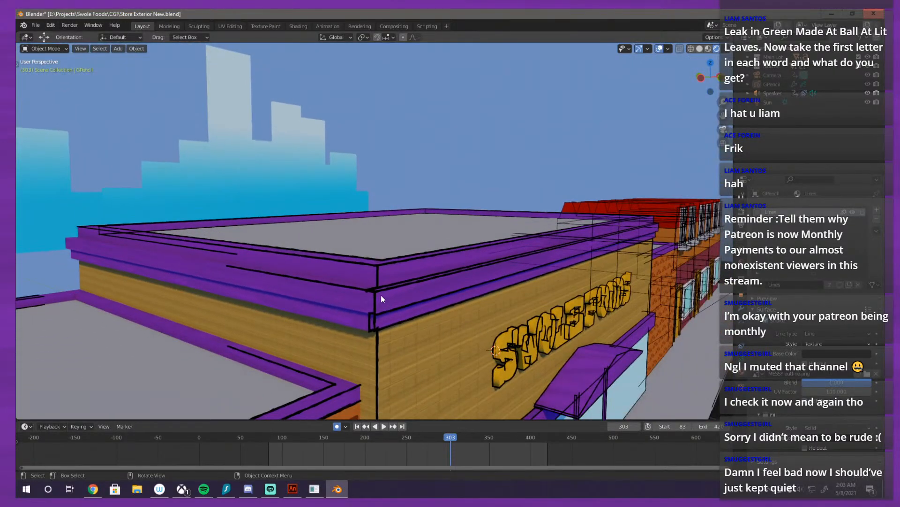
drag(381, 298, 318, 247)
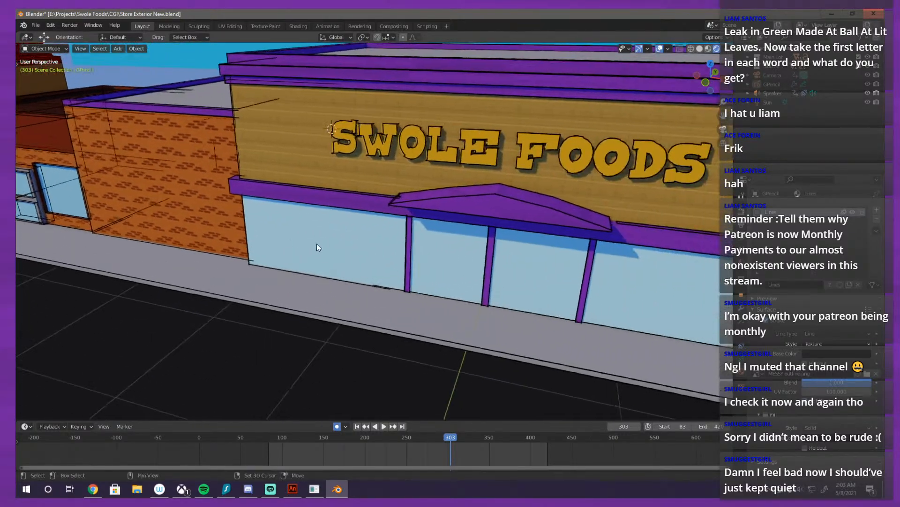
scroll(547, 238, down, 8)
scroll(429, 248, up, 9)
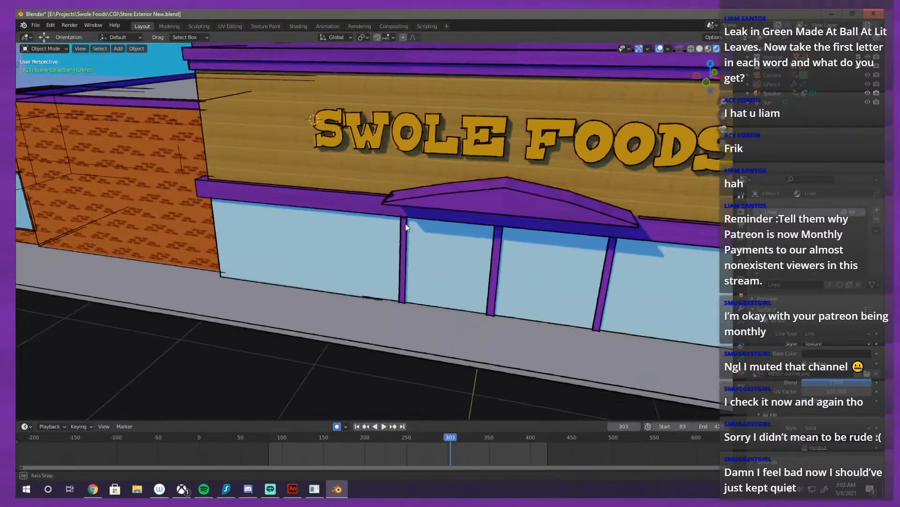
drag(406, 225, 501, 224)
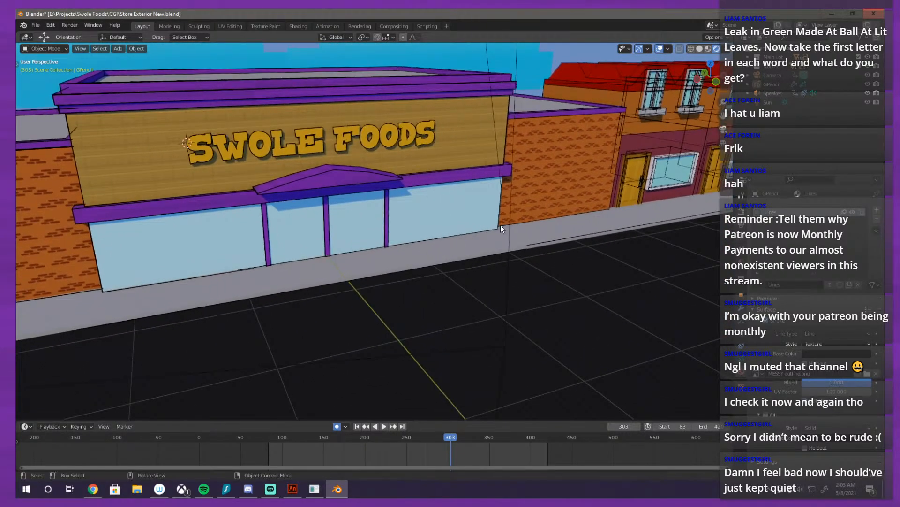
Step: Examine the outlines at both ends of the store's roof through the camera, and view the storefront from outside it
key(KP_0)
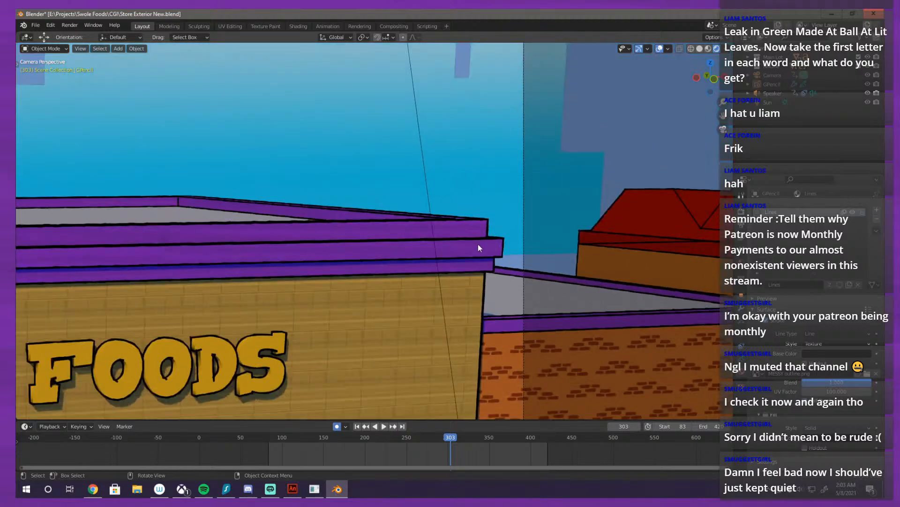
scroll(477, 246, down, 4)
drag(403, 249, 49, 206)
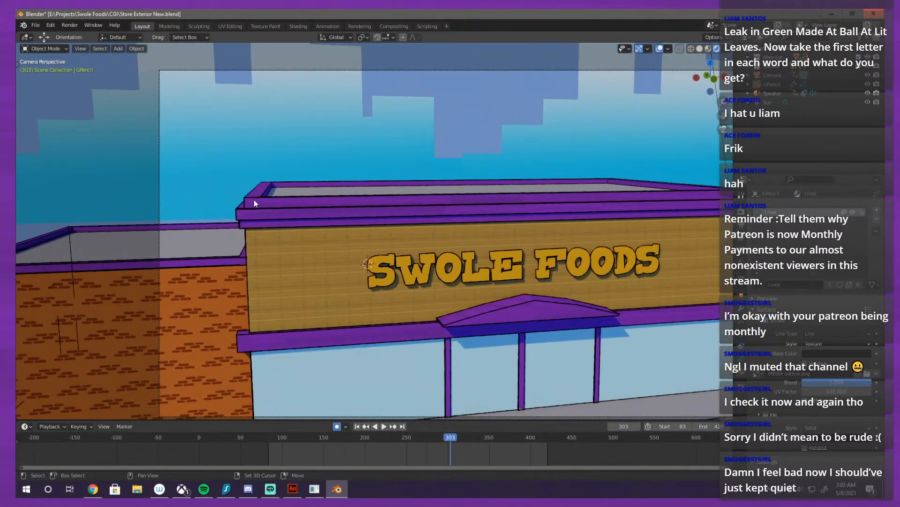
scroll(254, 199, up, 6)
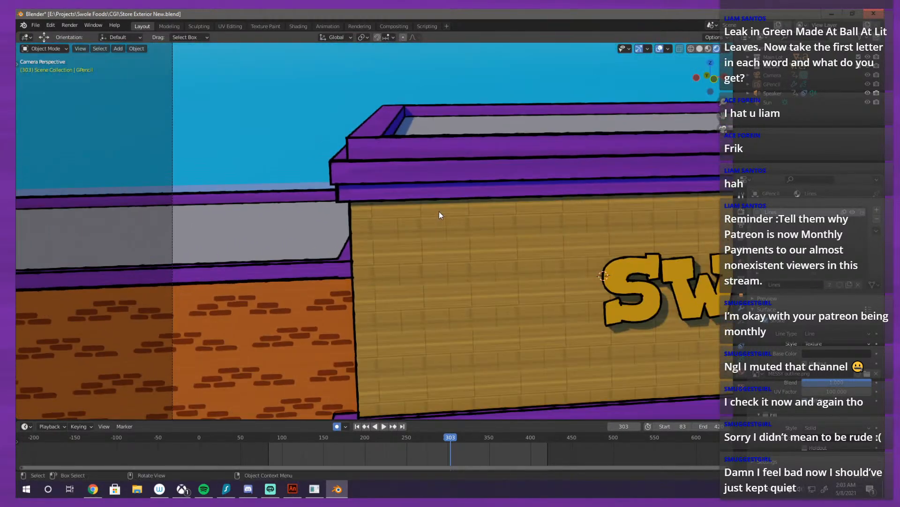
key(KP_0)
scroll(589, 251, down, 2)
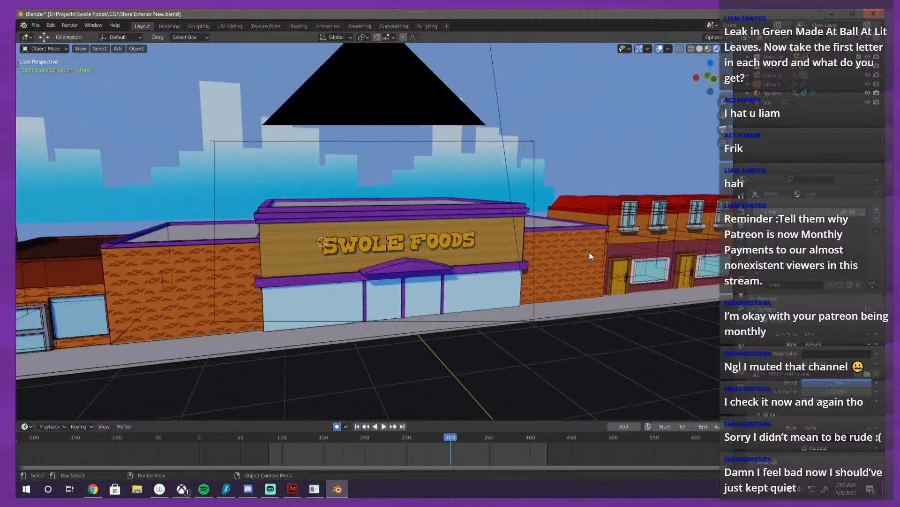
Step: Frame the storefront in the camera view, play the animation and pause it at frame 222
key(KP_0)
scroll(480, 229, down, 3)
drag(646, 233, 466, 241)
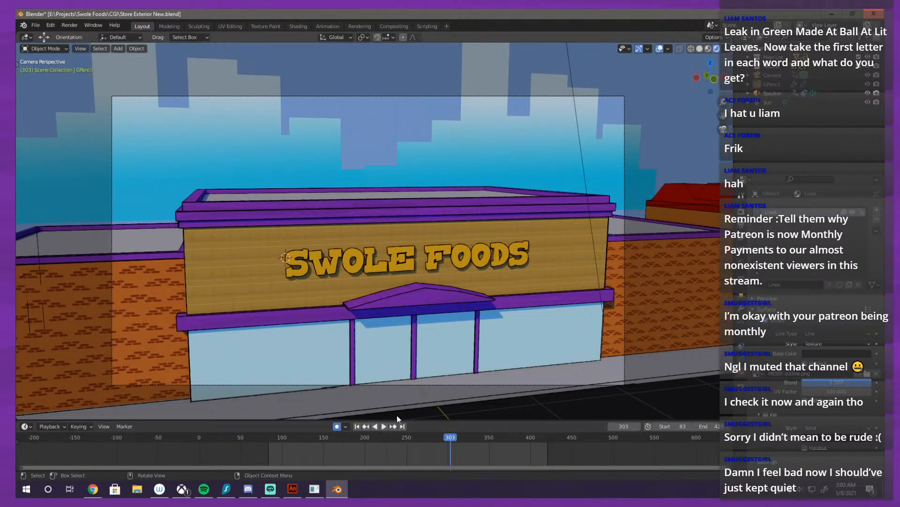
click(384, 426)
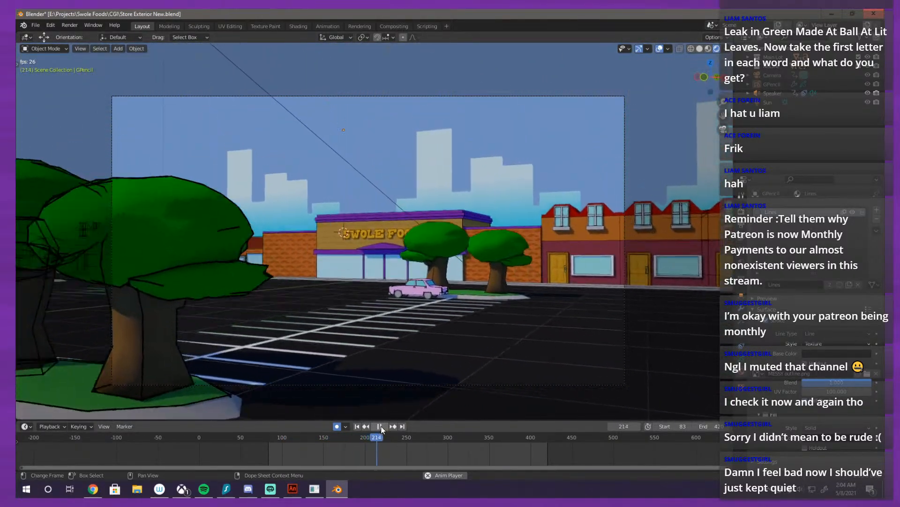
click(381, 425)
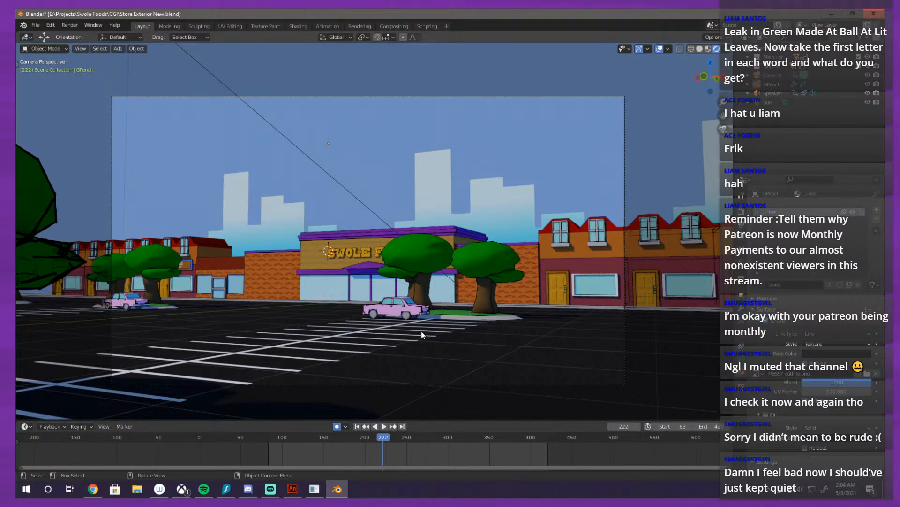
Step: Play the animation on to frame 353, pausing at frame 347 to examine the outlines around the SWOLE FOODS sign
click(384, 426)
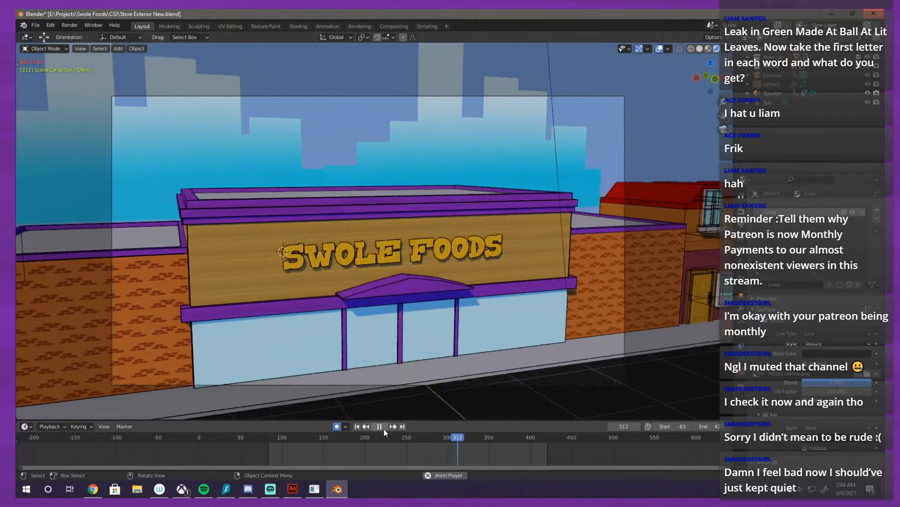
click(383, 426)
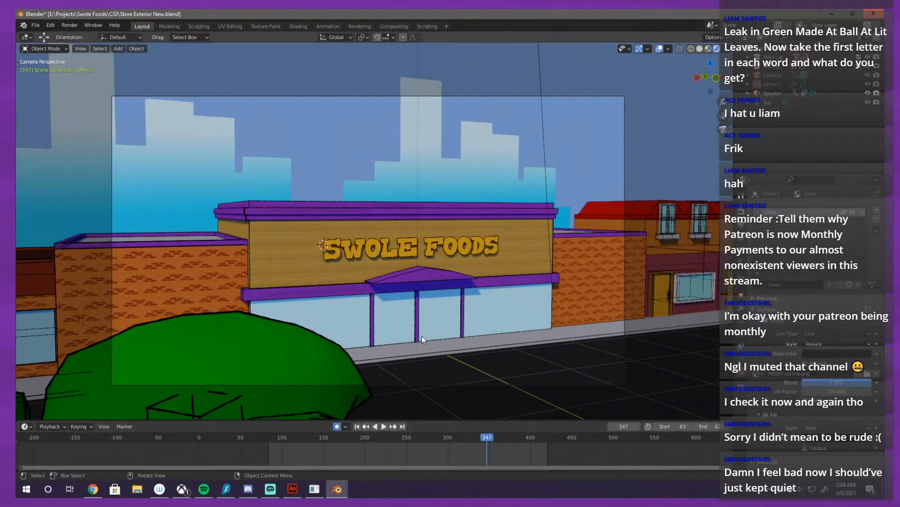
scroll(421, 336, up, 3)
scroll(234, 313, up, 2)
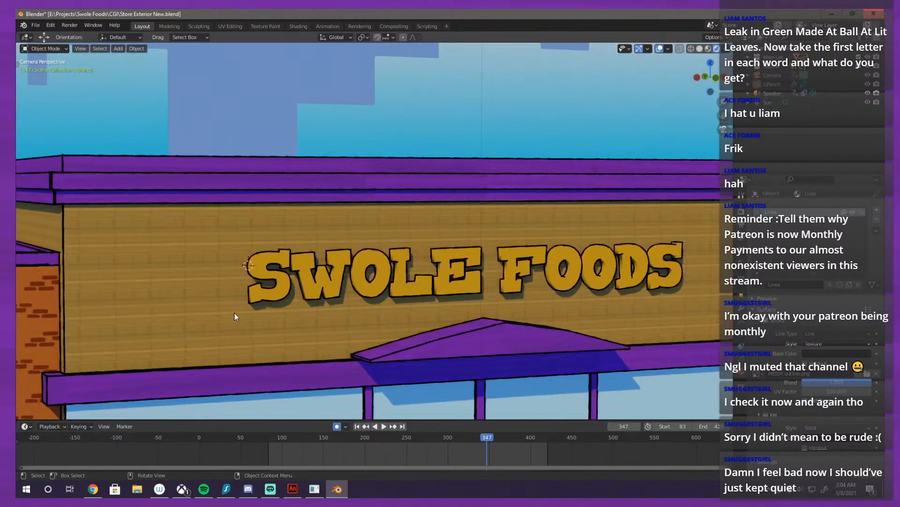
key(space)
click(491, 440)
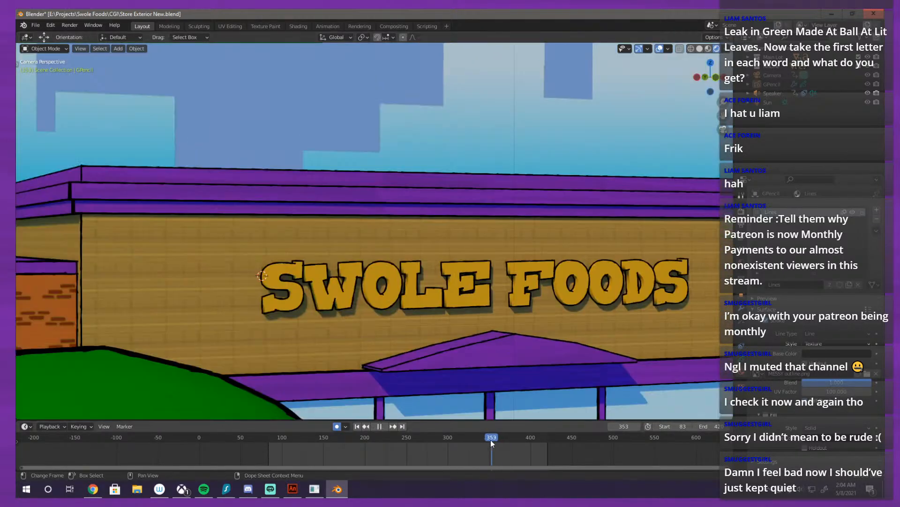
key(space)
Step: Select the store building and the city skyline backdrop in turn, and inspect the storefront from an angle outside the camera
click(491, 305)
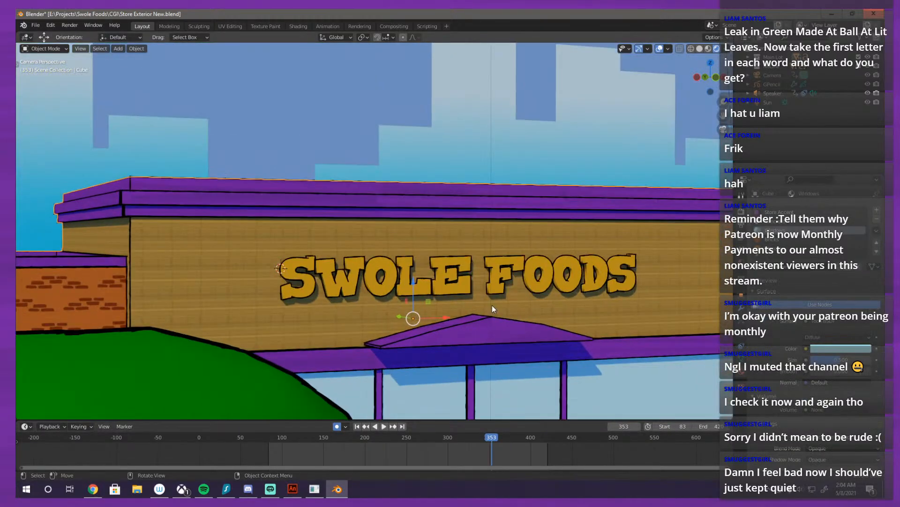
click(577, 246)
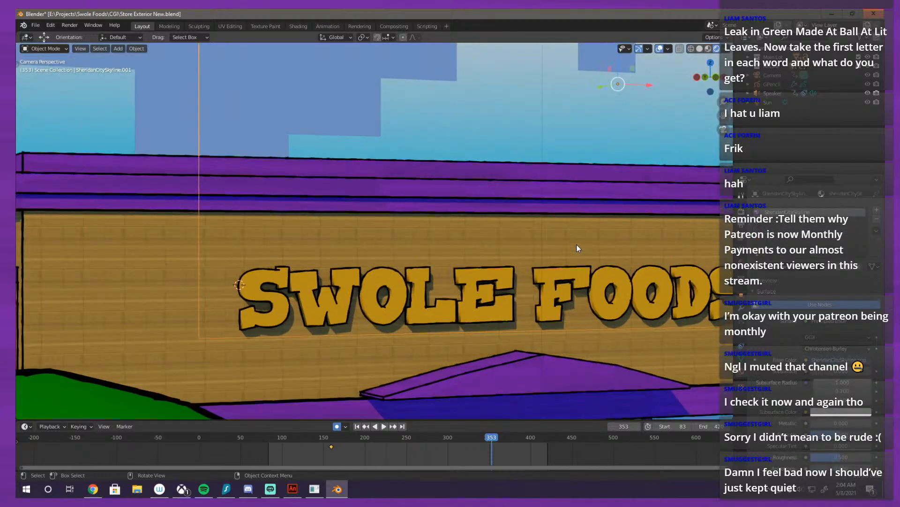
scroll(577, 245, down, 1)
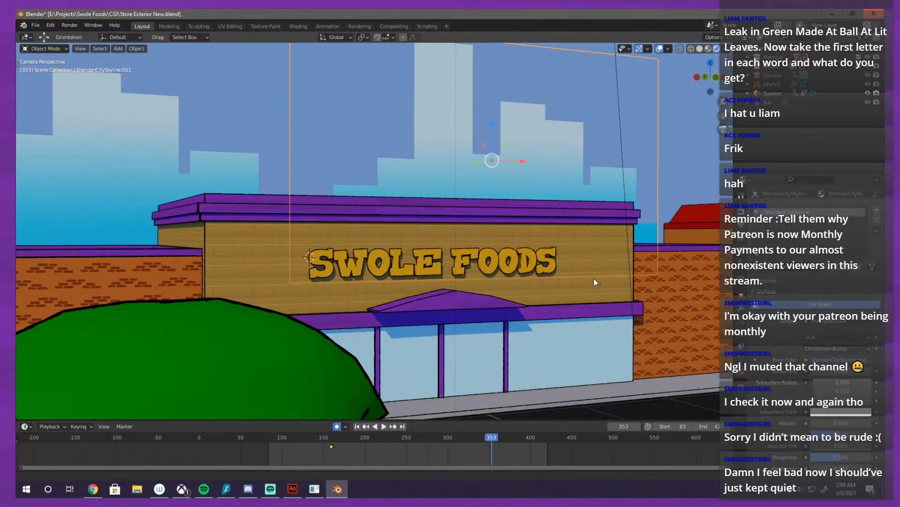
drag(594, 279, 506, 228)
scroll(571, 264, down, 1)
scroll(364, 297, up, 2)
scroll(454, 287, down, 2)
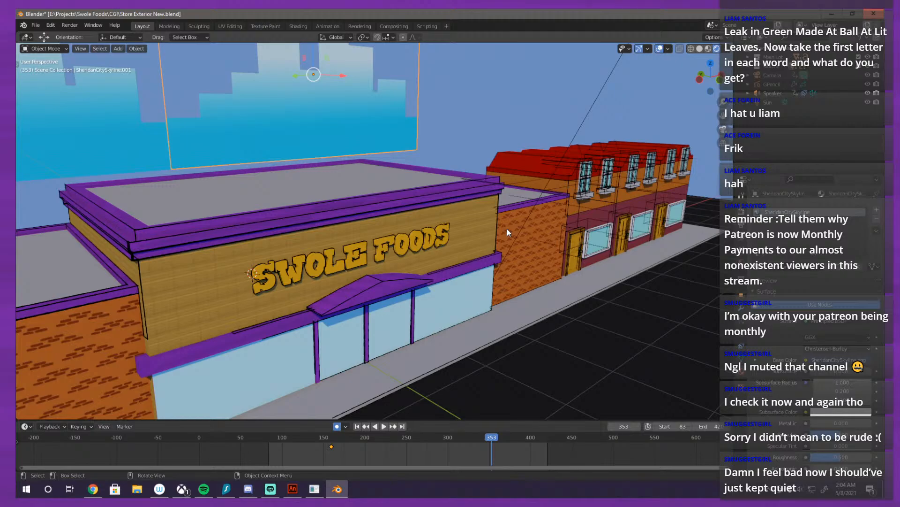
Step: Return to the camera view and compare the storefront's outlines close up and from a distance
key(KP_0)
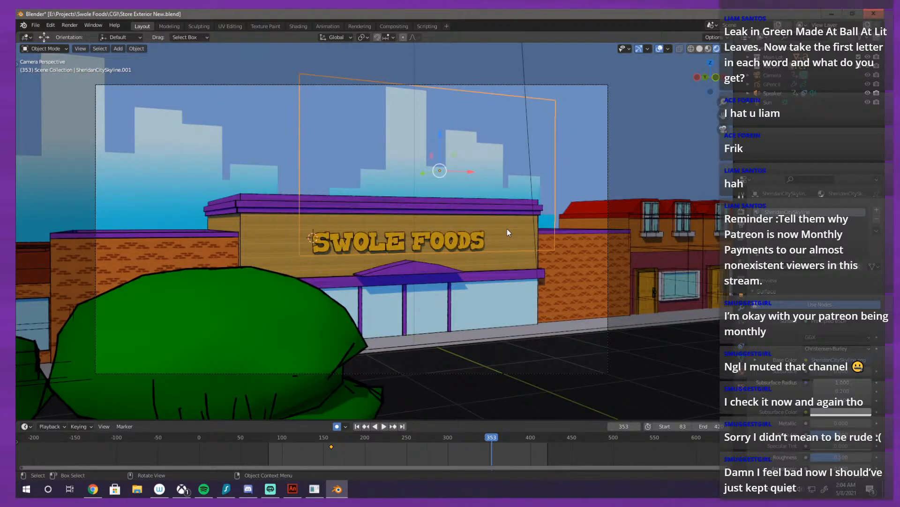
scroll(469, 239, down, 2)
scroll(483, 231, up, 4)
scroll(427, 276, down, 4)
scroll(488, 223, up, 4)
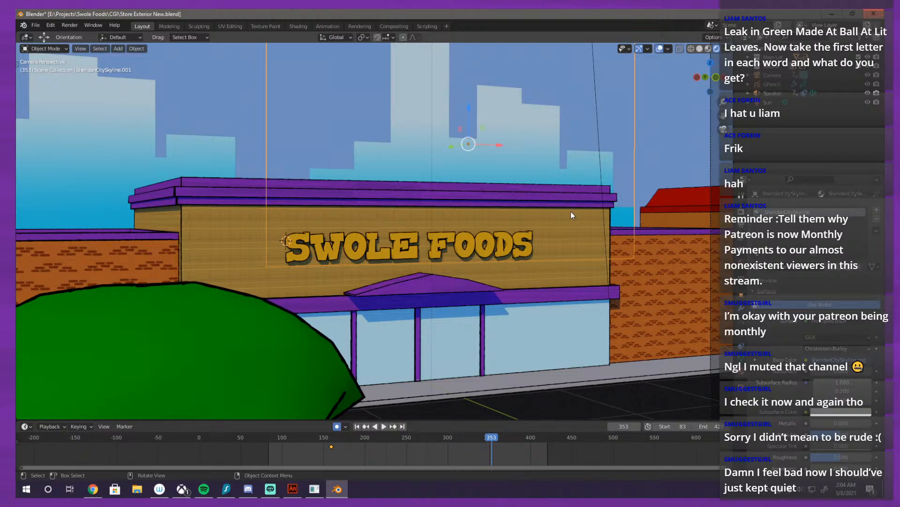
scroll(539, 197, down, 3)
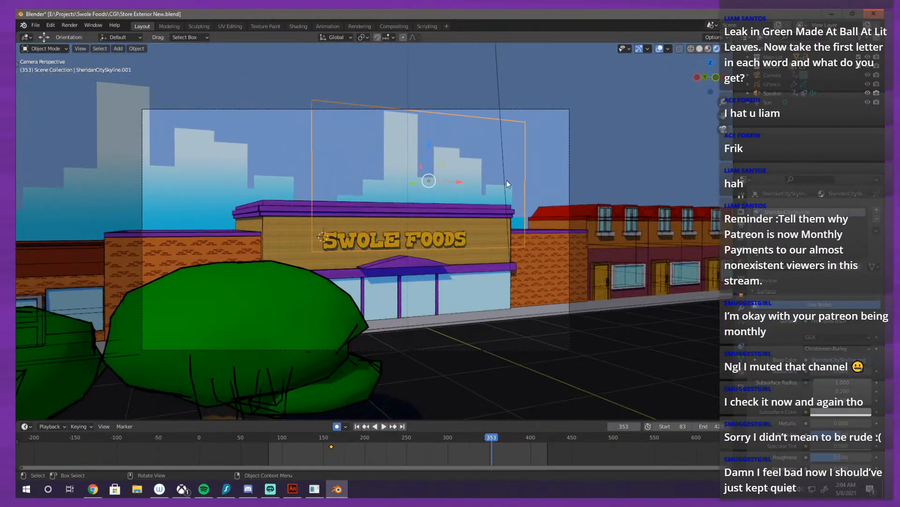
Step: Deselect the skyline backdrop and open the recent project file LoDoDenver_SF.blend
click(247, 176)
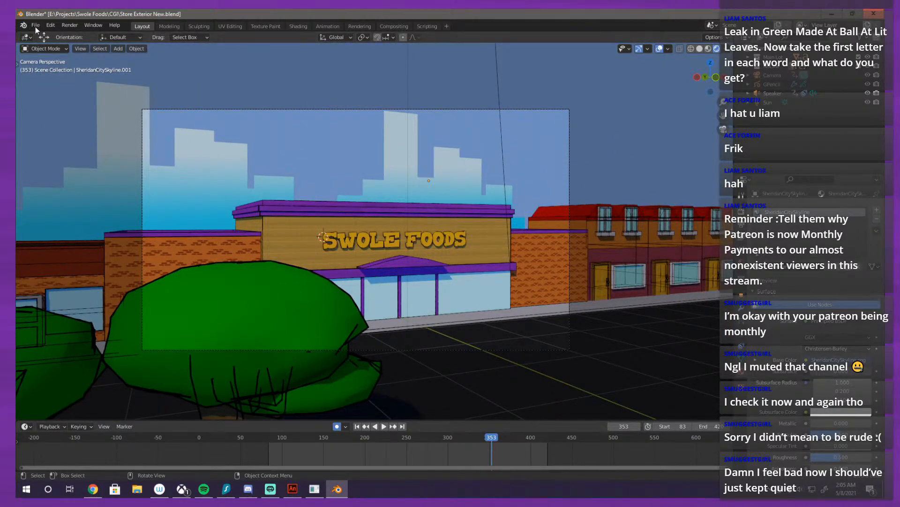
click(36, 25)
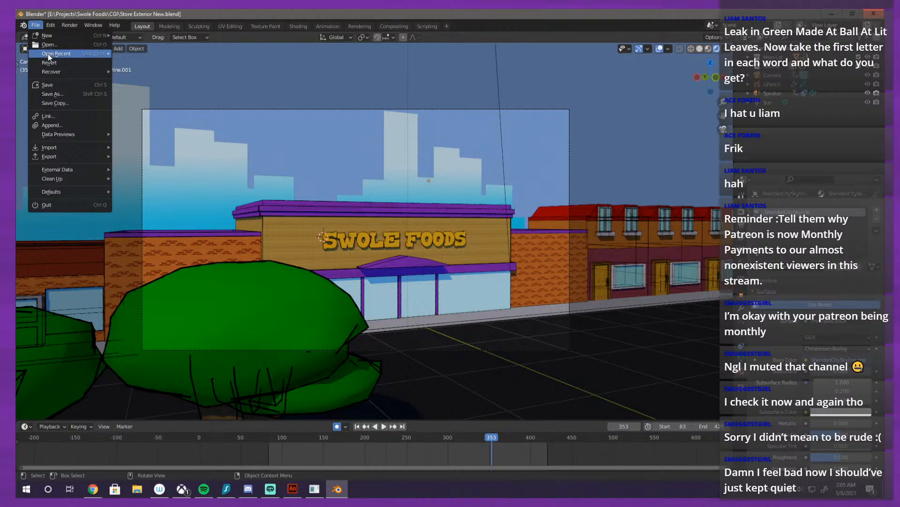
mouse_move(48, 54)
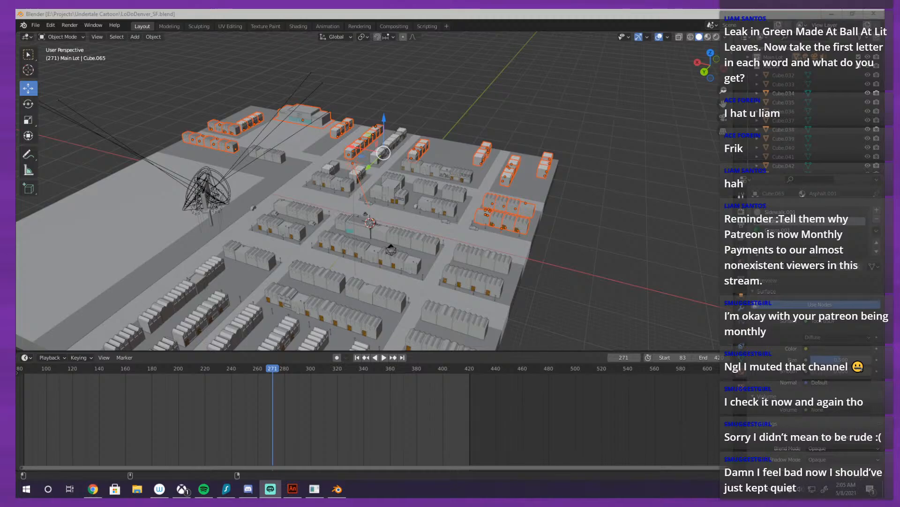
Step: Move in among the city's buildings and switch the viewport shading to Rendered
scroll(613, 158, up, 4)
drag(502, 169, 432, 130)
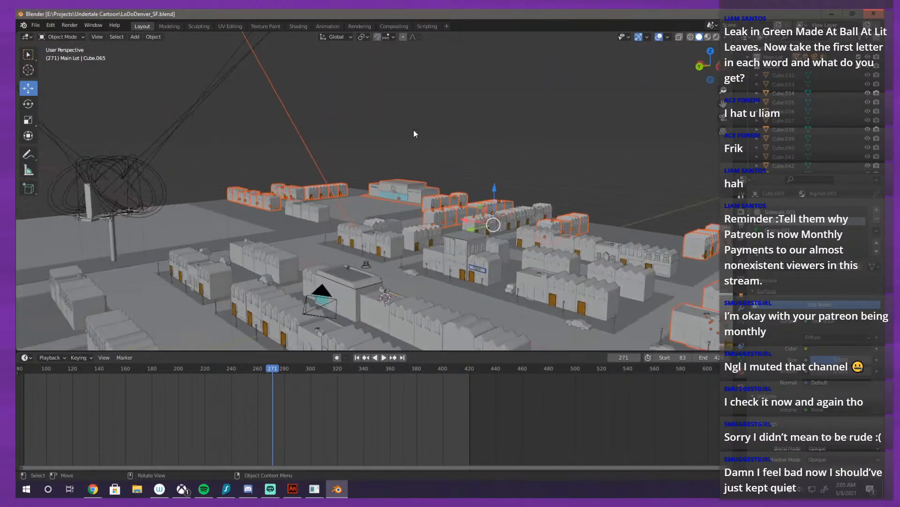
scroll(414, 131, up, 5)
scroll(416, 172, down, 3)
mouse_move(416, 171)
mouse_down()
mouse_move(503, 211)
mouse_move(435, 197)
mouse_move(522, 197)
mouse_move(576, 163)
mouse_move(600, 181)
mouse_move(460, 218)
mouse_move(432, 267)
mouse_move(522, 172)
mouse_move(482, 209)
mouse_move(443, 221)
mouse_move(477, 206)
mouse_move(409, 198)
mouse_move(452, 220)
mouse_move(387, 217)
mouse_move(416, 221)
mouse_move(501, 203)
mouse_move(477, 234)
mouse_move(418, 248)
mouse_move(421, 285)
mouse_move(328, 213)
mouse_move(495, 250)
mouse_move(558, 206)
mouse_up()
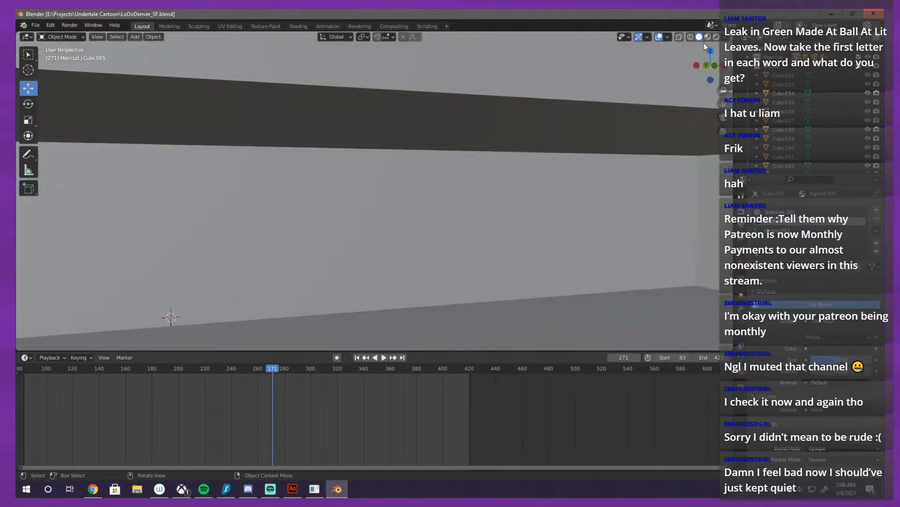
click(724, 38)
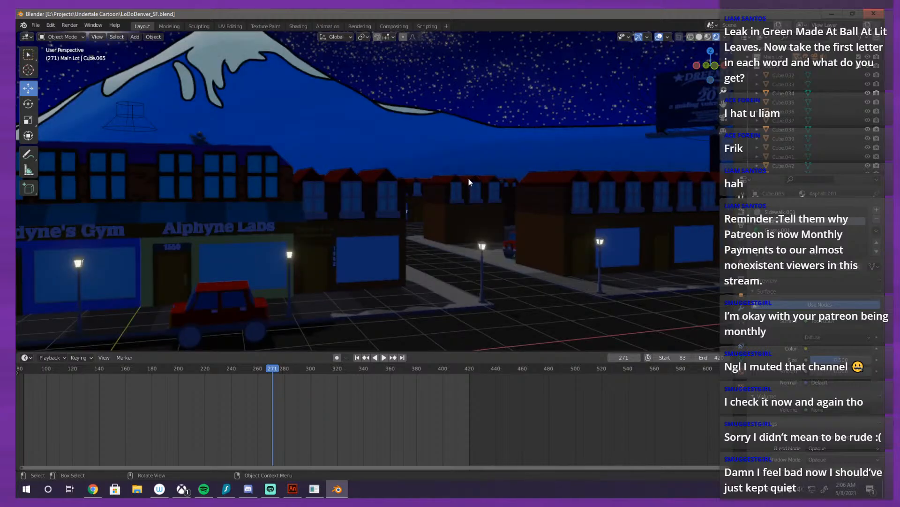
Step: Examine the night streets, street lamps and shopfronts at street level and from above the rooftops
scroll(462, 190, up, 3)
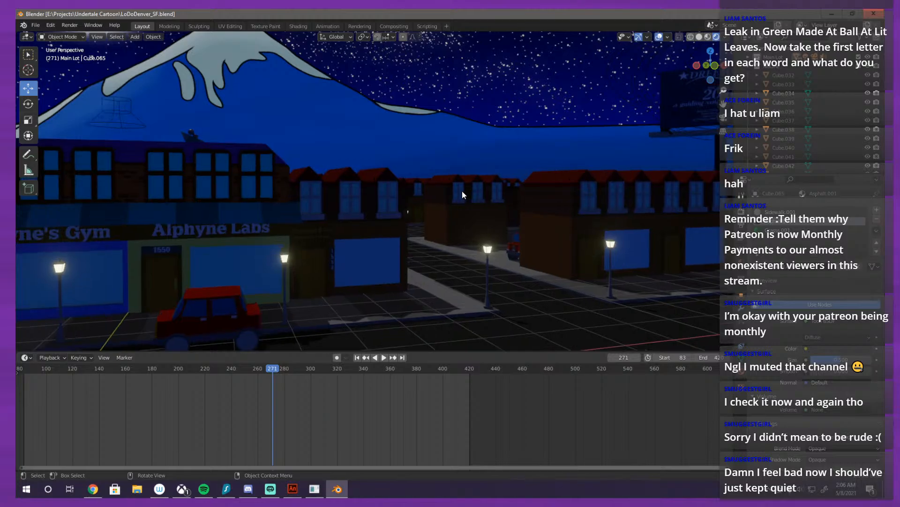
scroll(460, 176, up, 2)
drag(401, 210, 483, 240)
scroll(469, 244, down, 10)
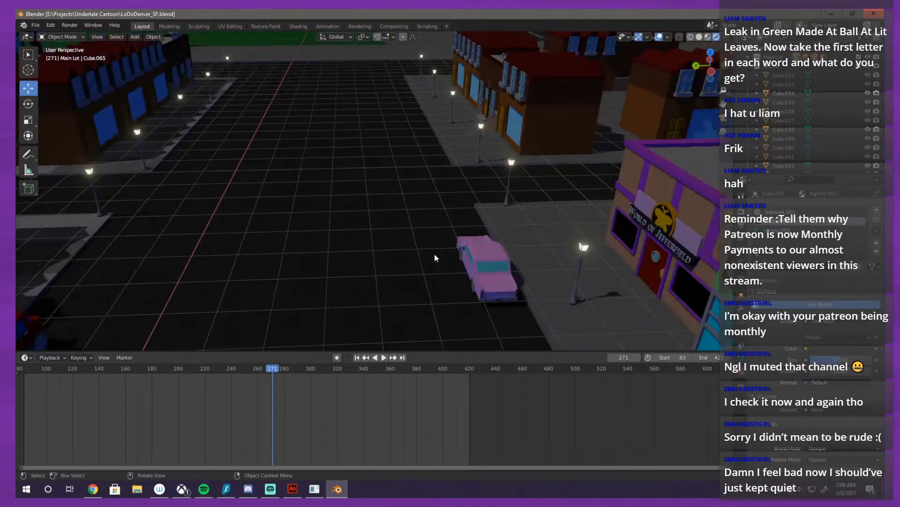
drag(434, 255, 556, 187)
click(581, 162)
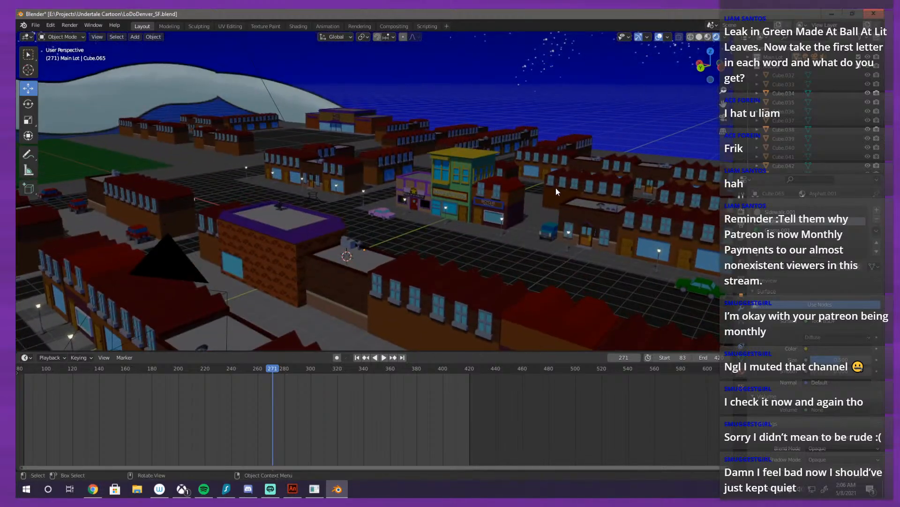
scroll(626, 164, down, 1)
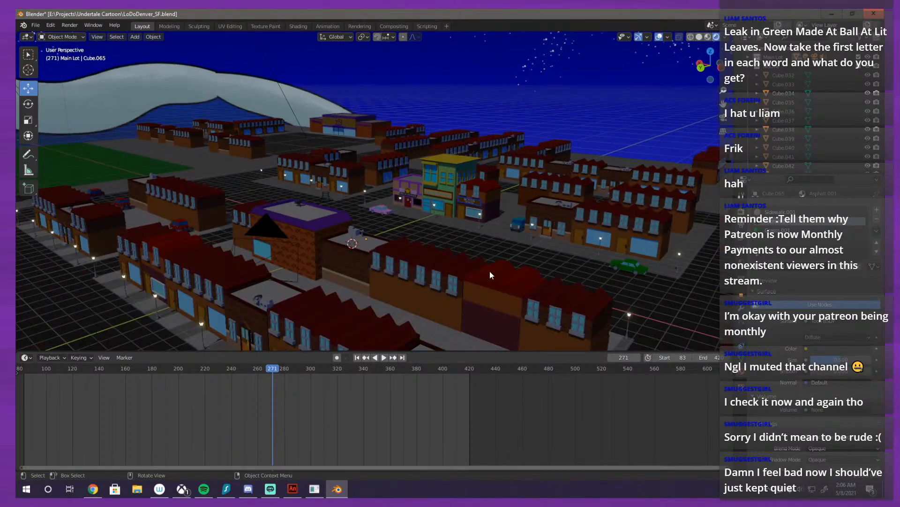
Step: Examine the city blocks from farther away, together with the mountain and starry sky backdrop
scroll(491, 264, up, 2)
drag(492, 261, 498, 241)
scroll(539, 233, down, 6)
scroll(512, 226, up, 3)
drag(523, 212, 481, 202)
scroll(474, 201, down, 7)
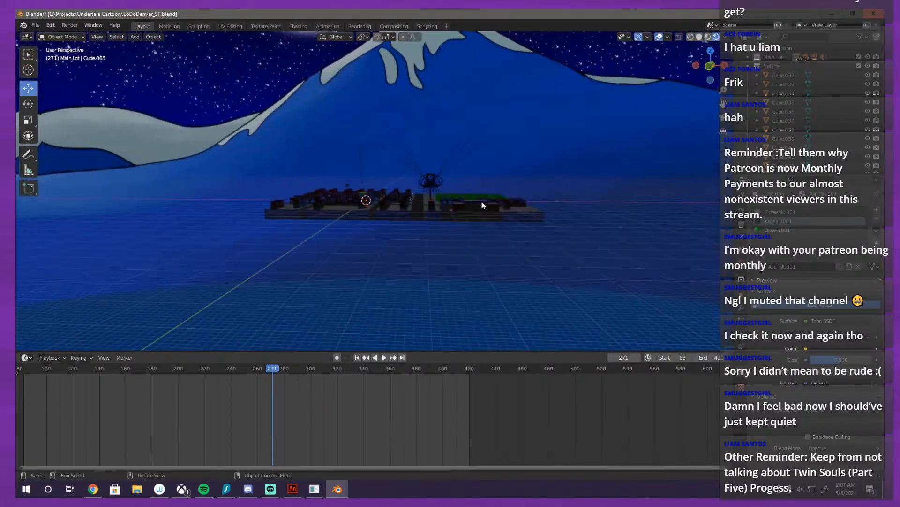
Step: Move back in on the city and view the shops through the scene camera
scroll(482, 202, up, 6)
scroll(445, 229, up, 6)
drag(441, 239, 450, 247)
key(KP_0)
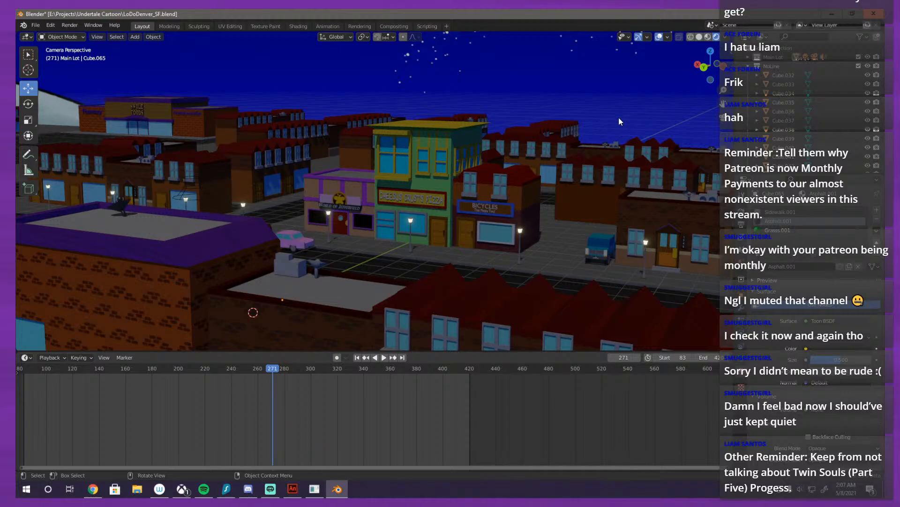
Step: Select the scene camera from outside its view, and inspect the city layout from overhead and along the main street
drag(618, 117, 476, 172)
click(269, 199)
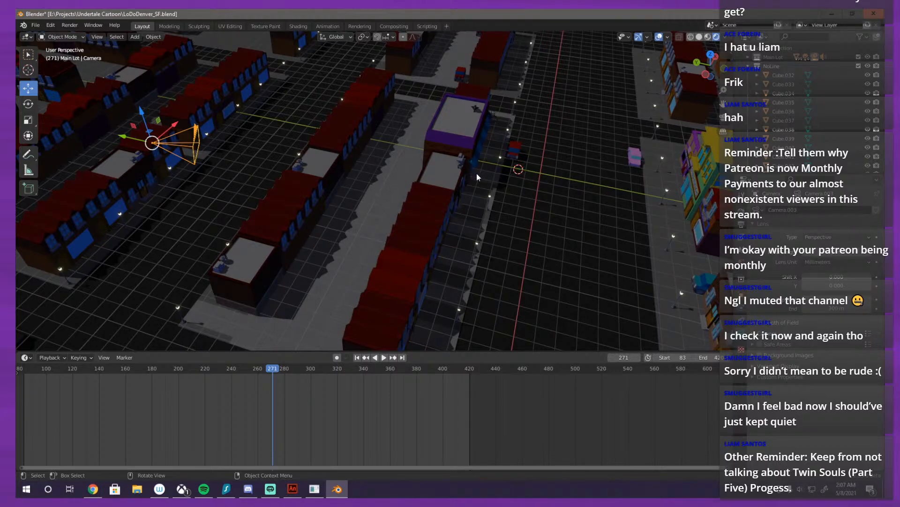
drag(476, 173, 466, 223)
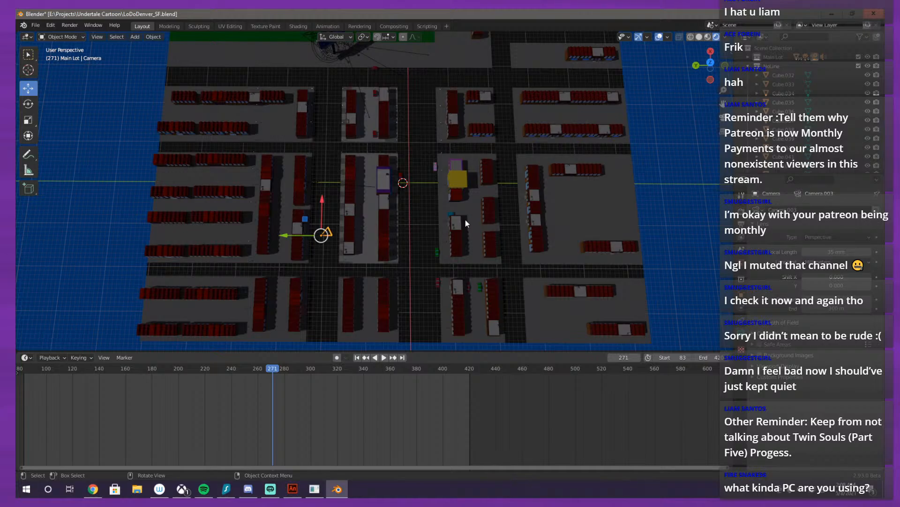
scroll(476, 226, up, 5)
mouse_move(476, 226)
mouse_down()
mouse_move(438, 198)
mouse_move(443, 132)
mouse_move(476, 115)
mouse_up()
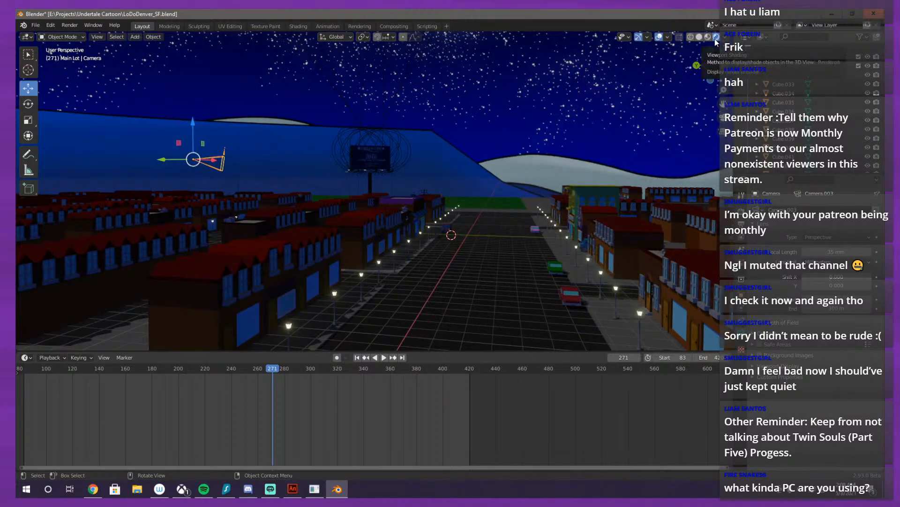
mouse_move(575, 159)
mouse_down()
mouse_move(500, 170)
mouse_move(488, 192)
mouse_move(443, 171)
mouse_move(452, 181)
mouse_move(500, 196)
mouse_move(525, 181)
mouse_move(554, 183)
mouse_move(502, 156)
mouse_move(570, 137)
mouse_move(552, 143)
mouse_move(480, 133)
mouse_move(484, 160)
mouse_move(454, 210)
mouse_move(459, 187)
mouse_up()
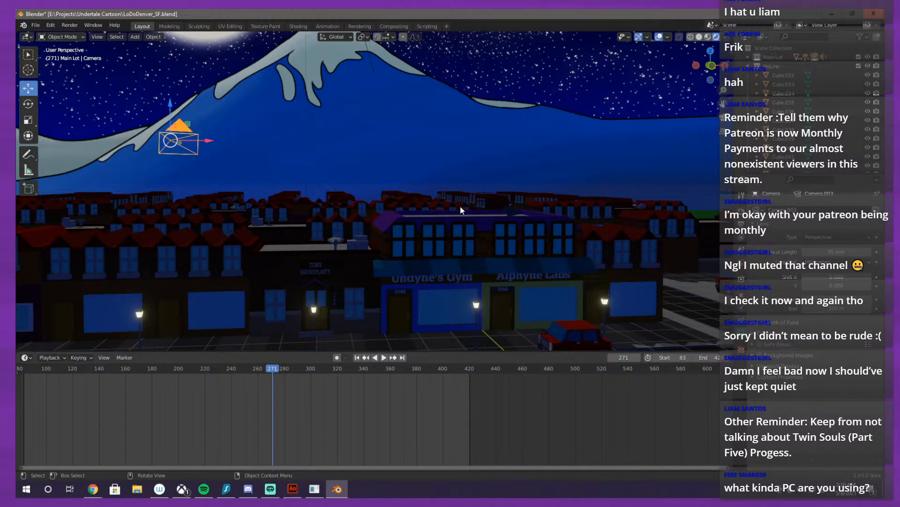
Step: Examine the Undyne's Gym storefronts at street level and the surrounding city blocks from above the rooftops
scroll(465, 178, up, 1)
mouse_move(465, 177)
mouse_down()
mouse_move(513, 211)
mouse_move(559, 201)
mouse_move(484, 181)
mouse_move(446, 196)
mouse_move(464, 186)
mouse_up()
scroll(558, 201, down, 4)
scroll(462, 184, up, 3)
scroll(455, 188, down, 2)
scroll(448, 192, up, 4)
scroll(448, 190, up, 3)
scroll(456, 188, down, 3)
scroll(446, 195, down, 5)
scroll(464, 185, down, 2)
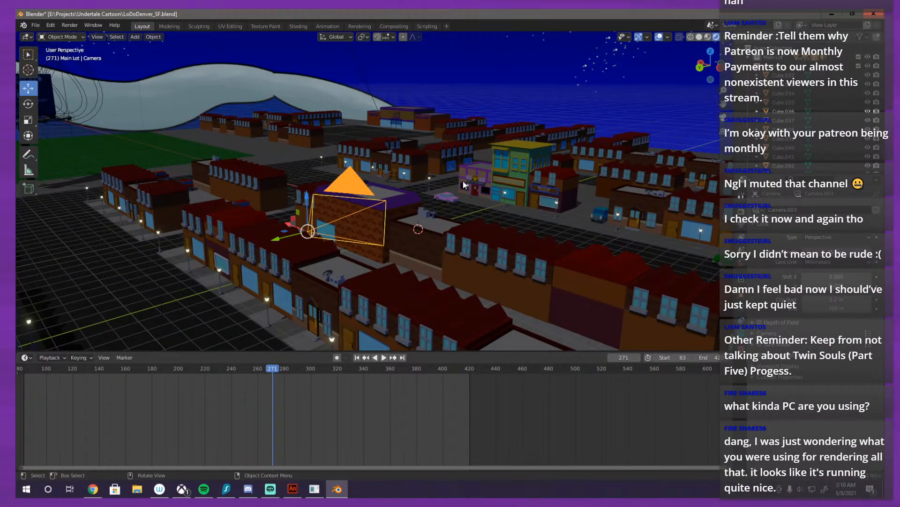
Step: View the city through the scene camera and review the Eevee render settings, including volumetrics, shadows and indirect lighting
key(KP_0)
scroll(464, 184, down, 2)
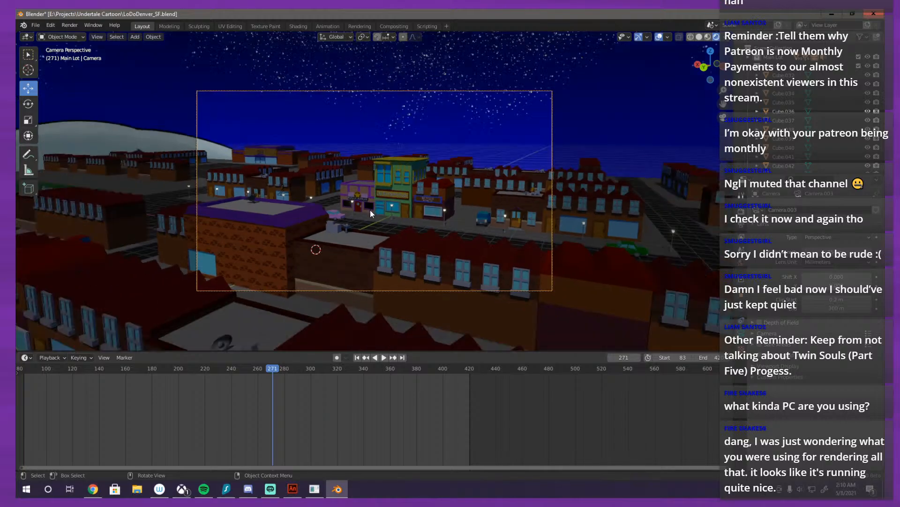
scroll(464, 185, up, 2)
click(741, 211)
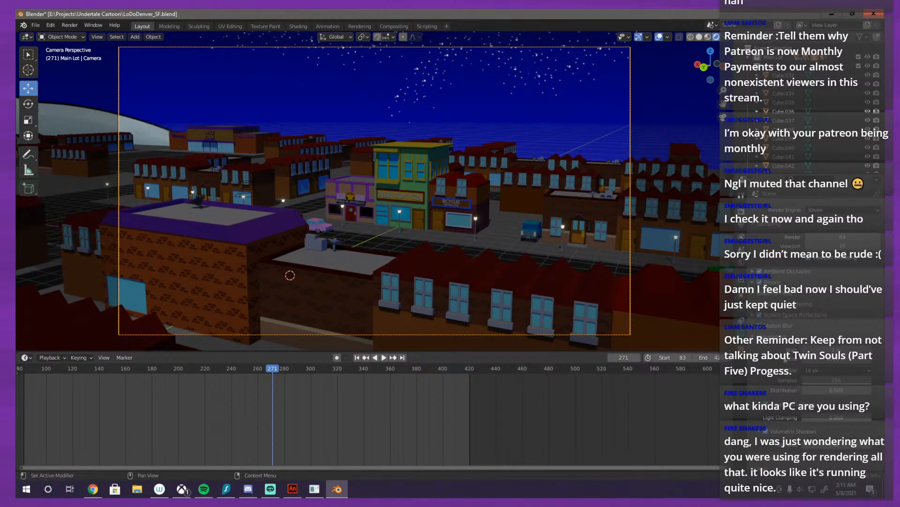
scroll(798, 281, down, 10)
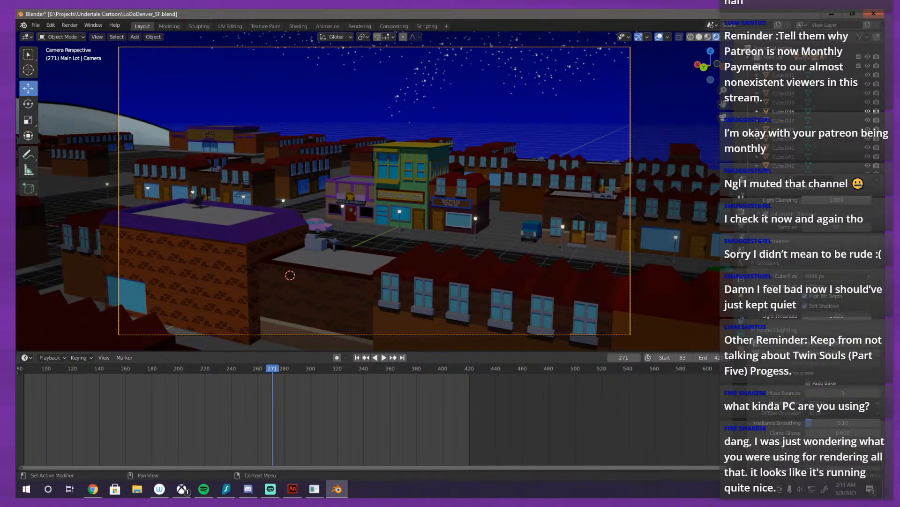
scroll(767, 317, down, 5)
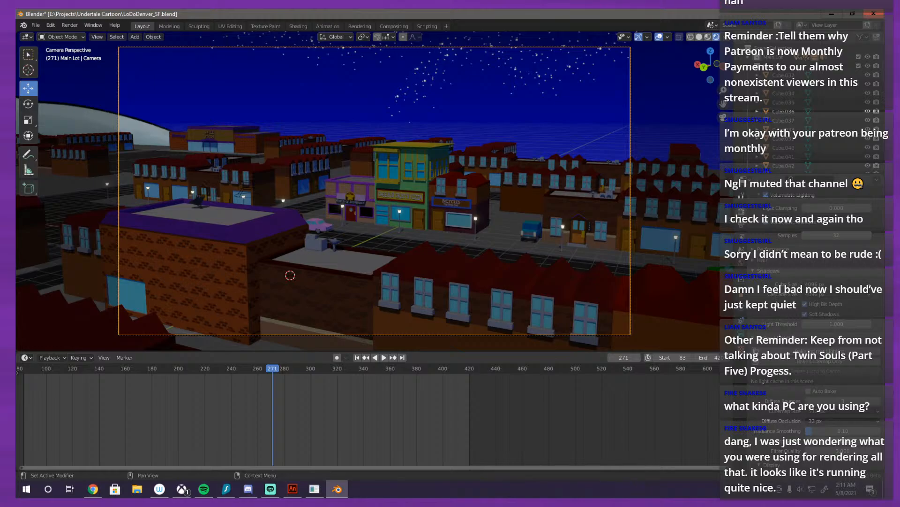
scroll(767, 318, up, 8)
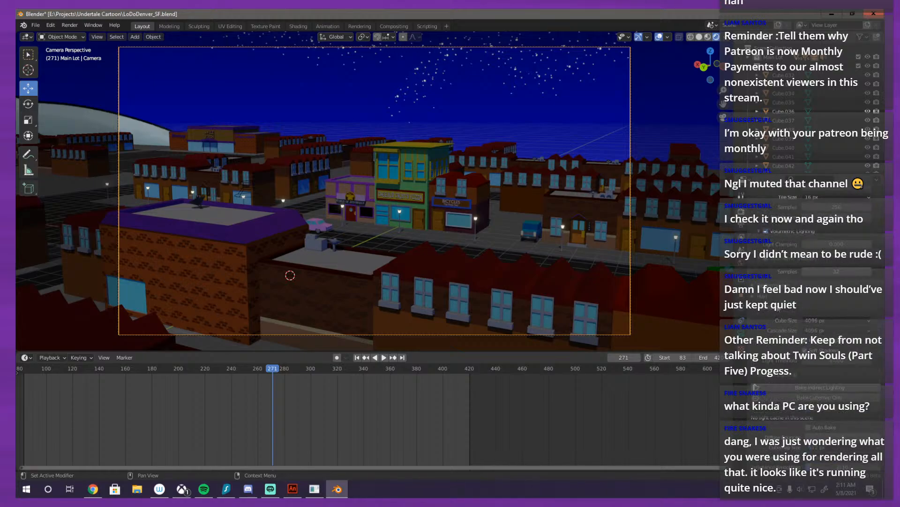
Step: Inspect the scene camera's surroundings from rooftop level and from overhead, including the main road and the billboard field
drag(536, 204, 17, 194)
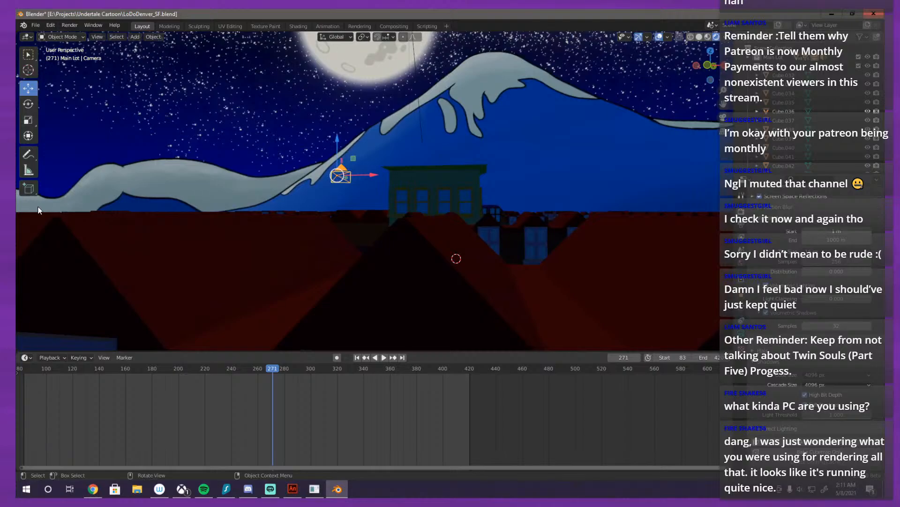
drag(219, 181, 458, 216)
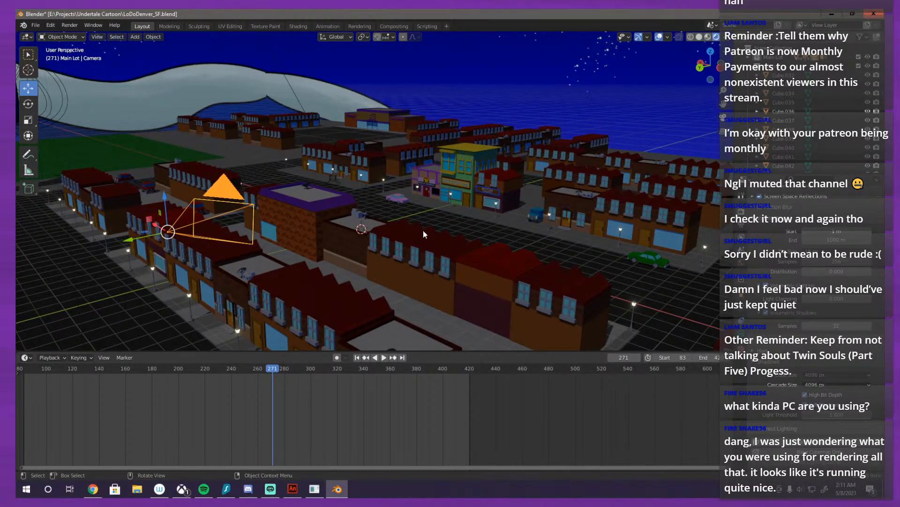
drag(412, 229, 461, 208)
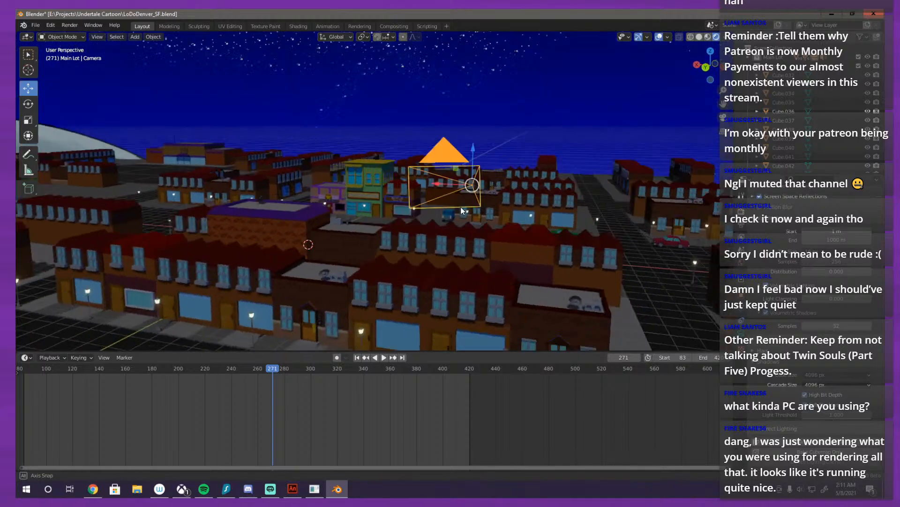
scroll(413, 237, up, 4)
drag(412, 238, 345, 218)
scroll(350, 209, down, 5)
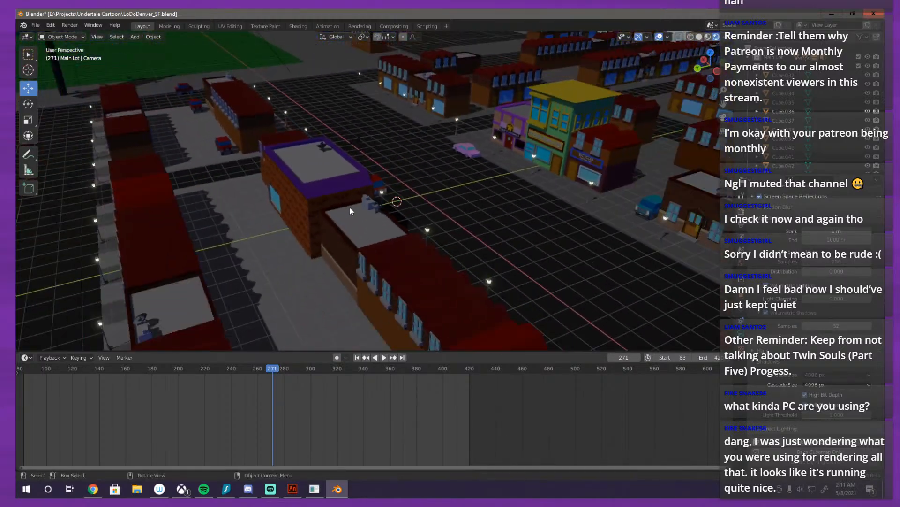
drag(397, 210, 382, 226)
scroll(375, 220, down, 4)
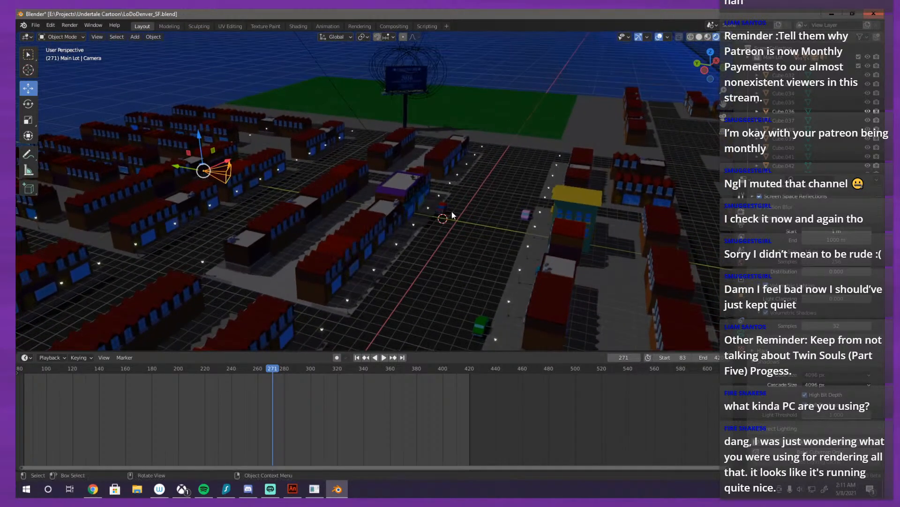
drag(452, 211, 409, 233)
scroll(500, 226, up, 4)
drag(480, 227, 468, 208)
drag(311, 189, 349, 189)
drag(515, 160, 496, 151)
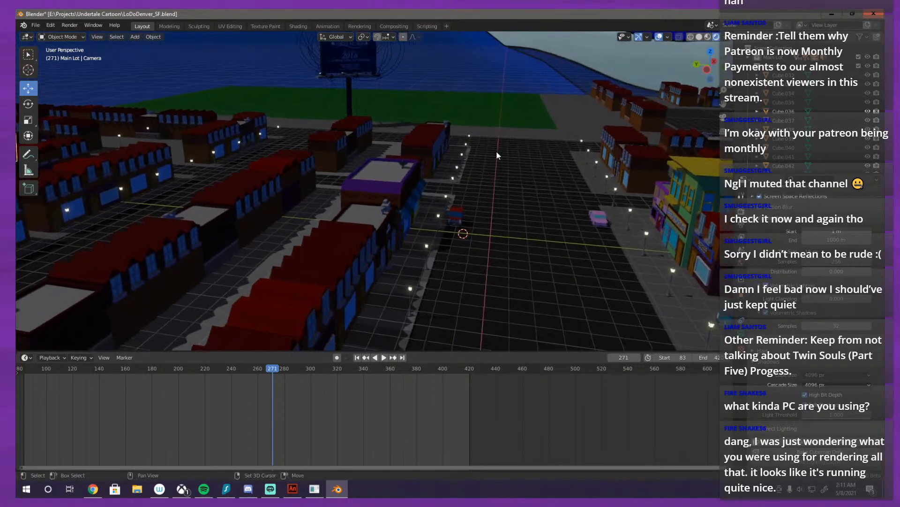
Step: Examine the Undyne's Gym and Alphyne Labs facades against the mountain, and the purple-edged roof facing the colourful shops
drag(444, 285, 423, 189)
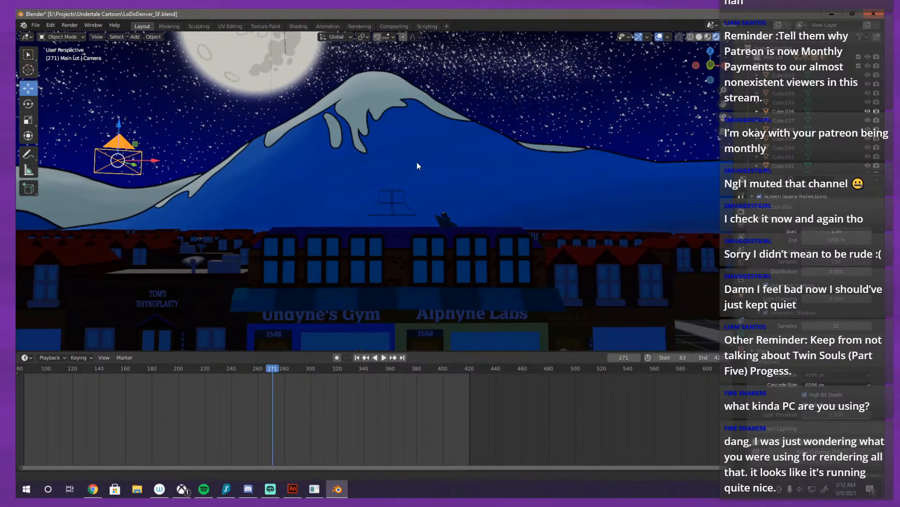
drag(442, 248, 415, 153)
scroll(430, 142, down, 3)
scroll(432, 141, up, 3)
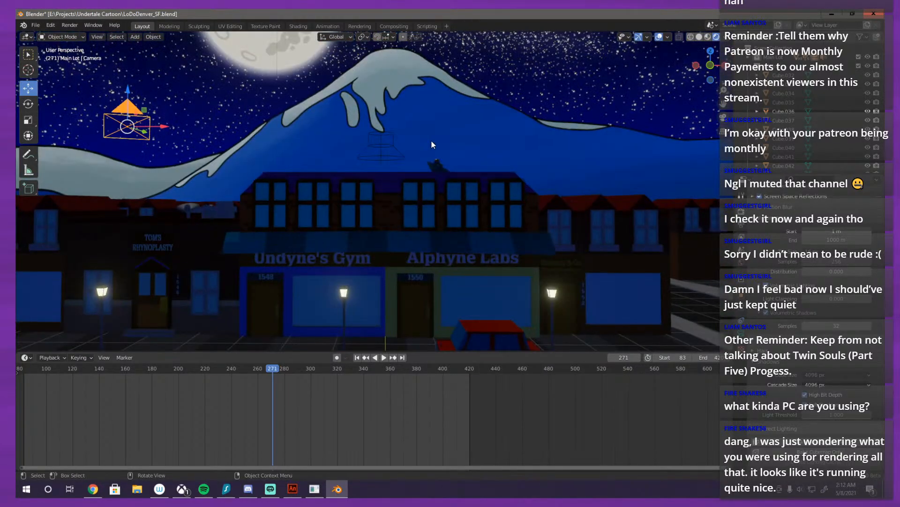
scroll(429, 145, down, 1)
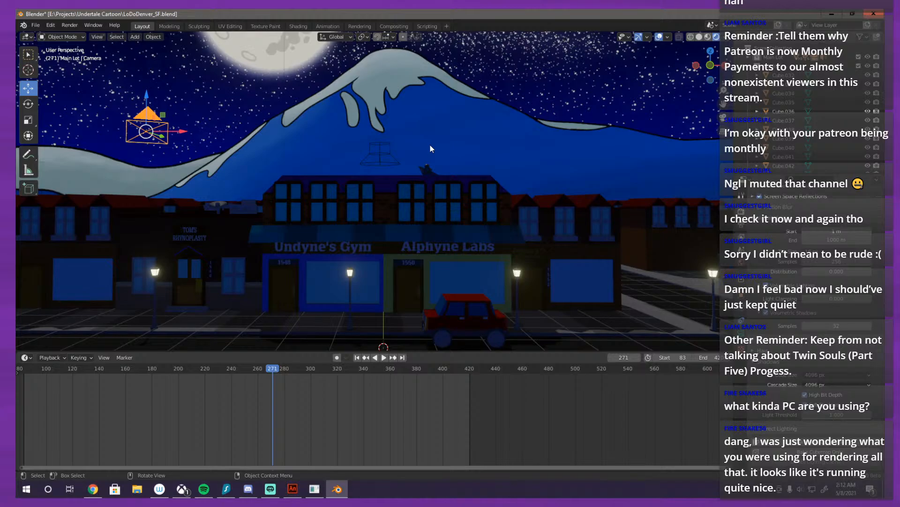
drag(430, 149, 472, 167)
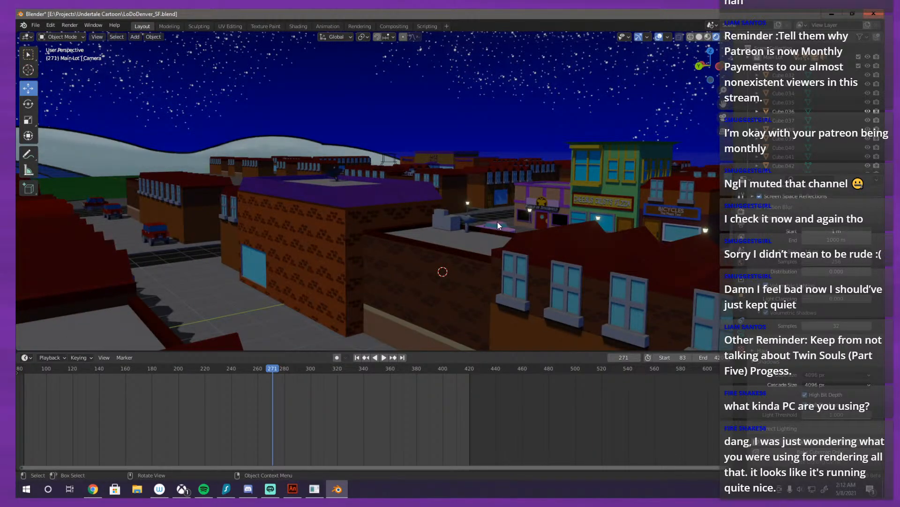
drag(497, 221, 441, 280)
scroll(428, 244, up, 2)
scroll(429, 243, up, 2)
scroll(444, 278, down, 2)
scroll(288, 381, down, 1)
scroll(288, 381, down, 1)
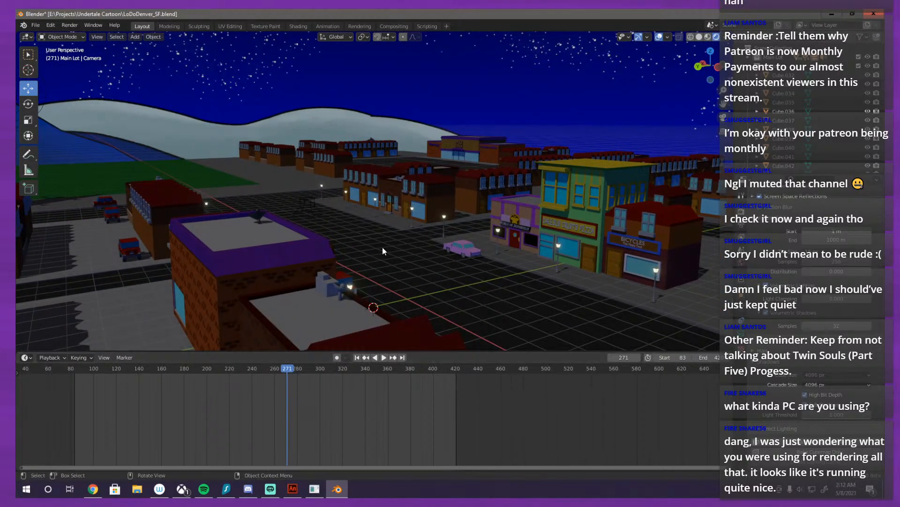
Step: Delete the speaker object near the purple-roofed building and select the scene camera
drag(382, 251, 349, 192)
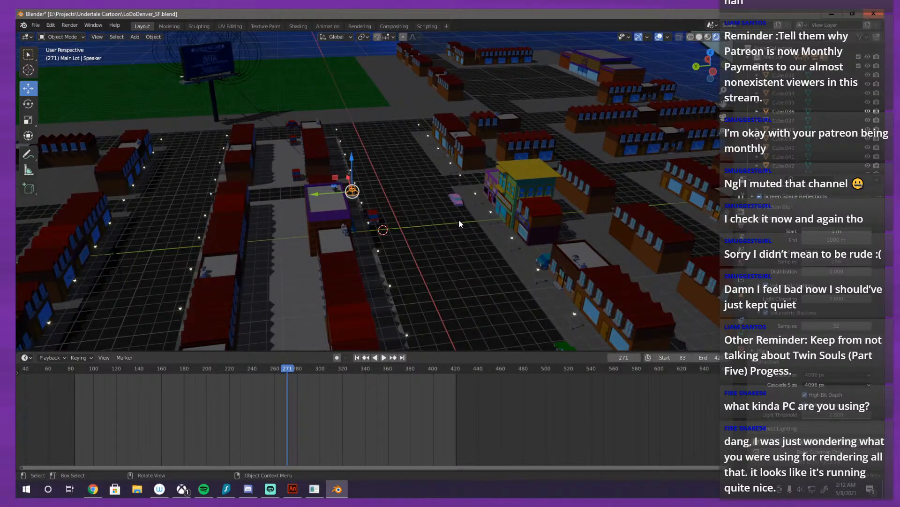
key(Delete)
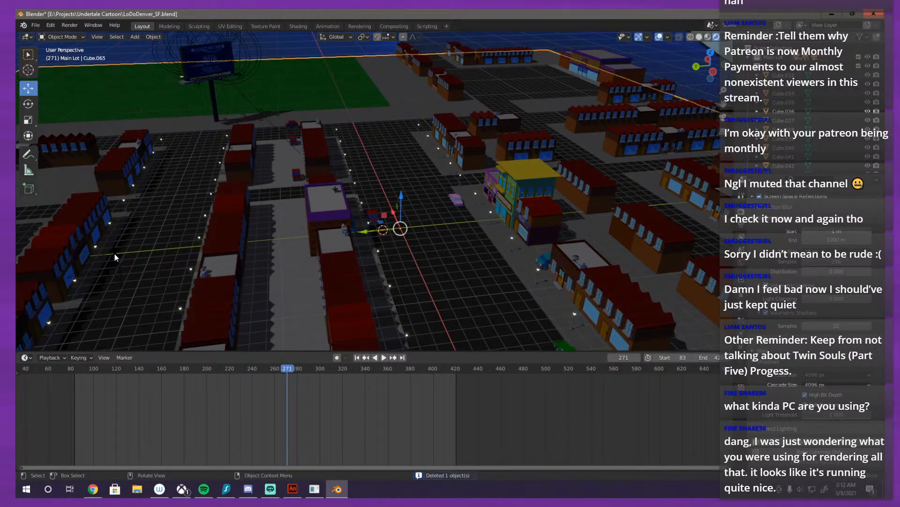
click(114, 253)
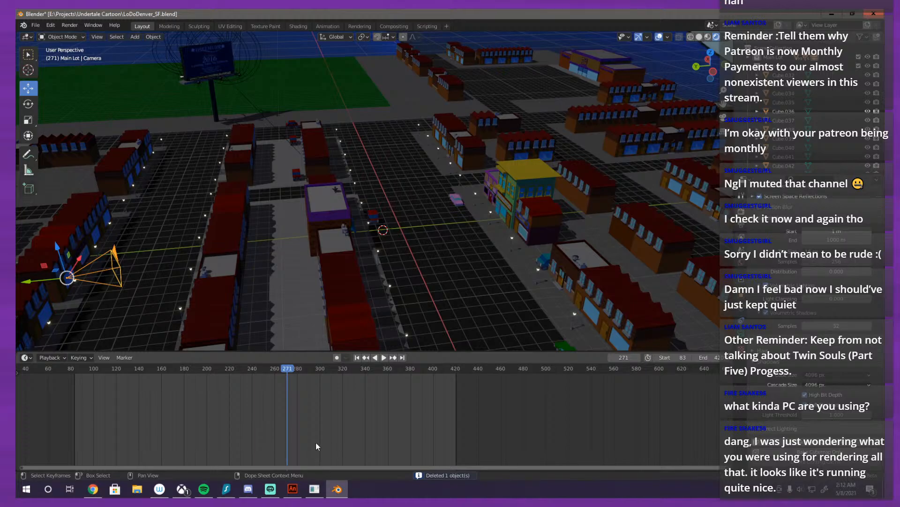
Step: Set the animation's frame range to start at 1 and end at 100, and bring that range into view
click(75, 369)
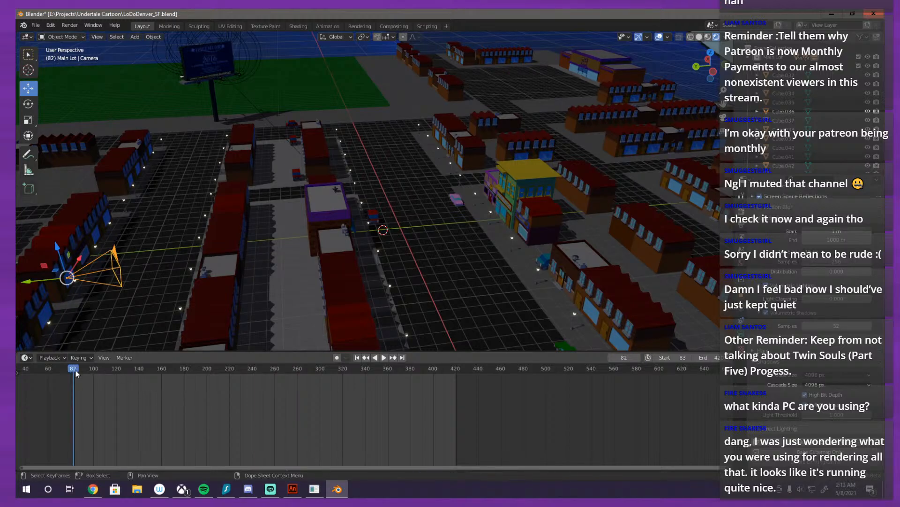
key(space)
key(space)
click(704, 357)
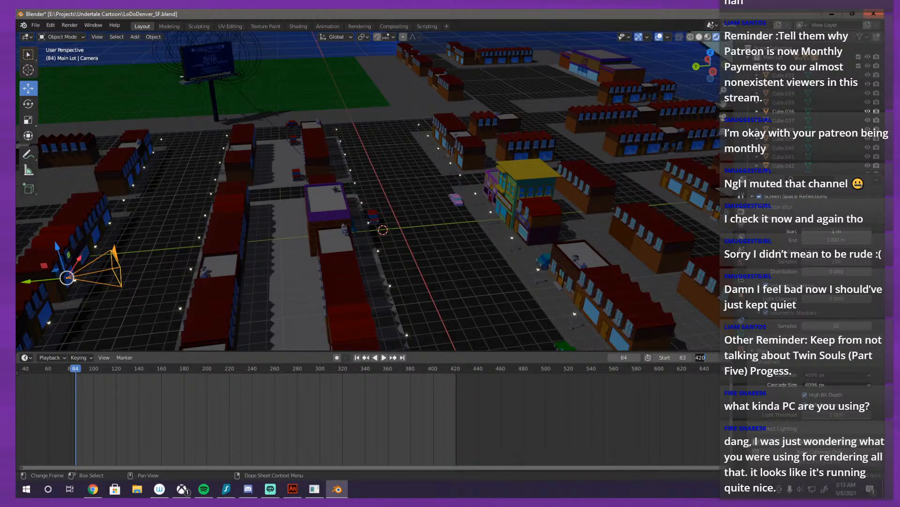
click(674, 358)
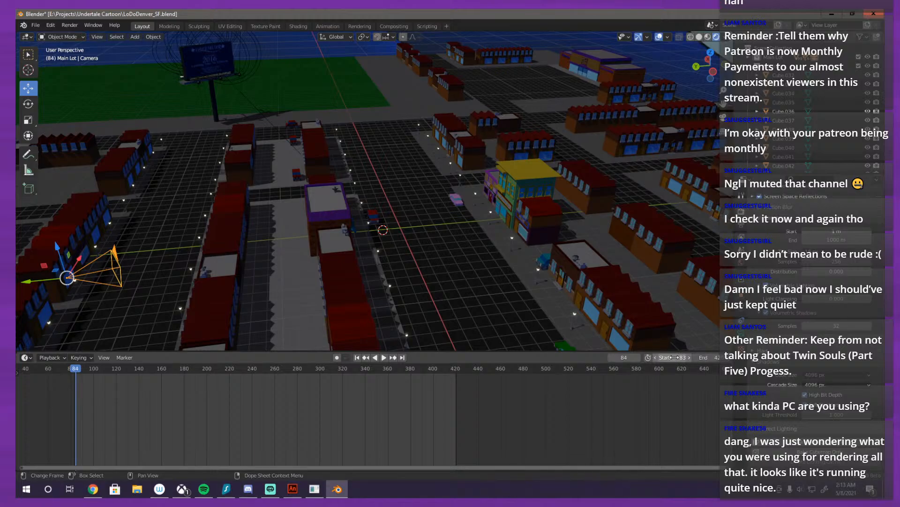
click(674, 358)
key(Return)
click(705, 357)
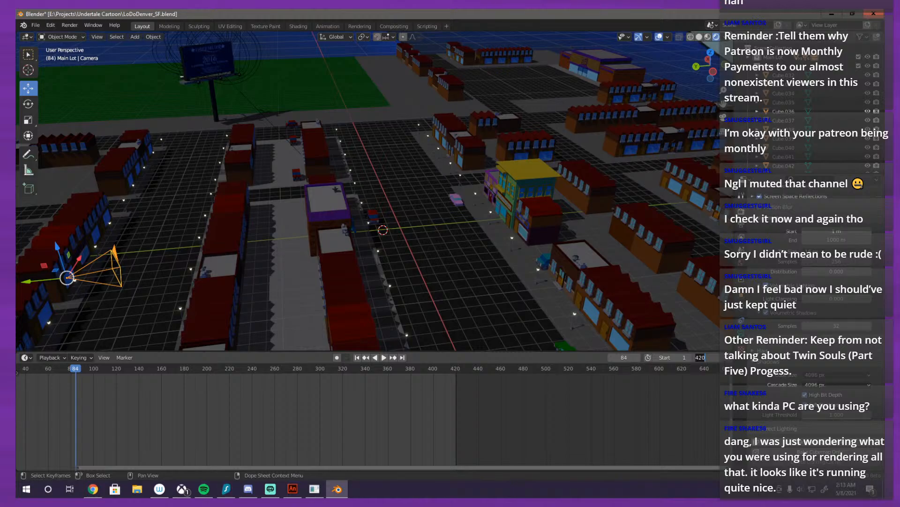
key(Return)
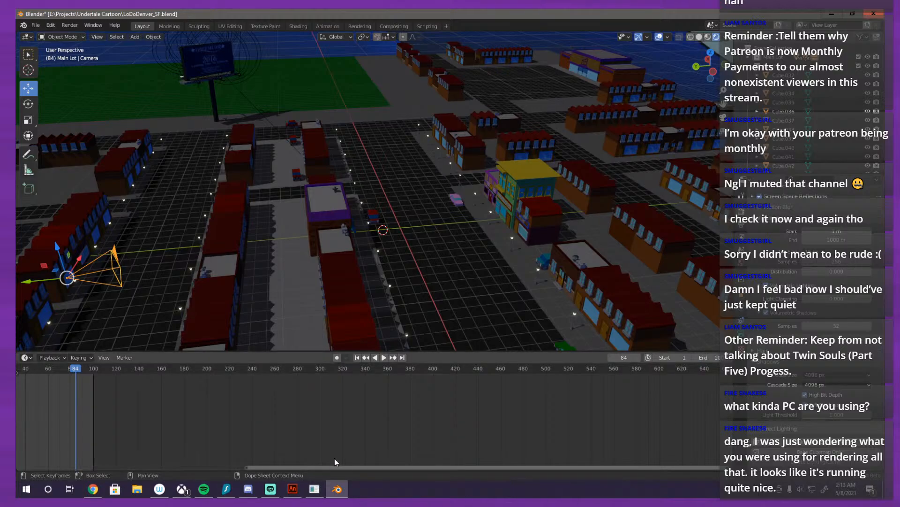
drag(318, 468, 142, 462)
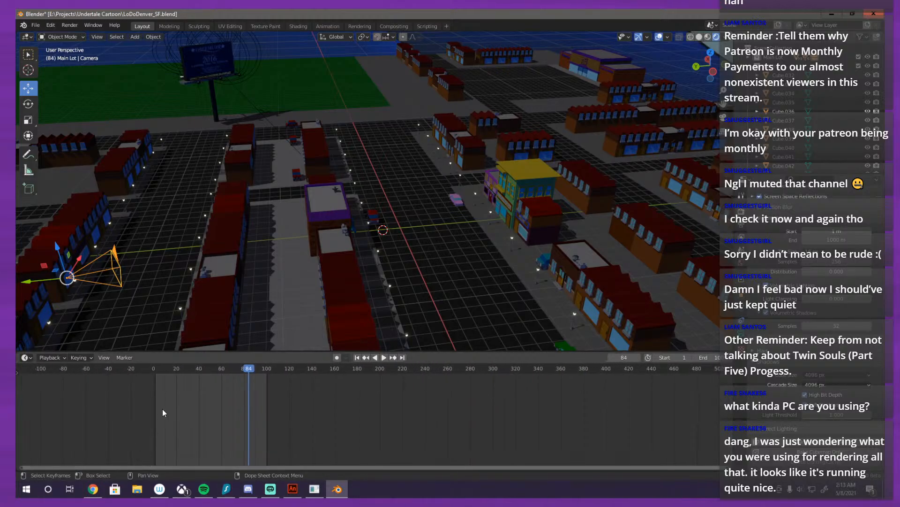
Step: Move the playhead to frame 1
drag(156, 367, 158, 368)
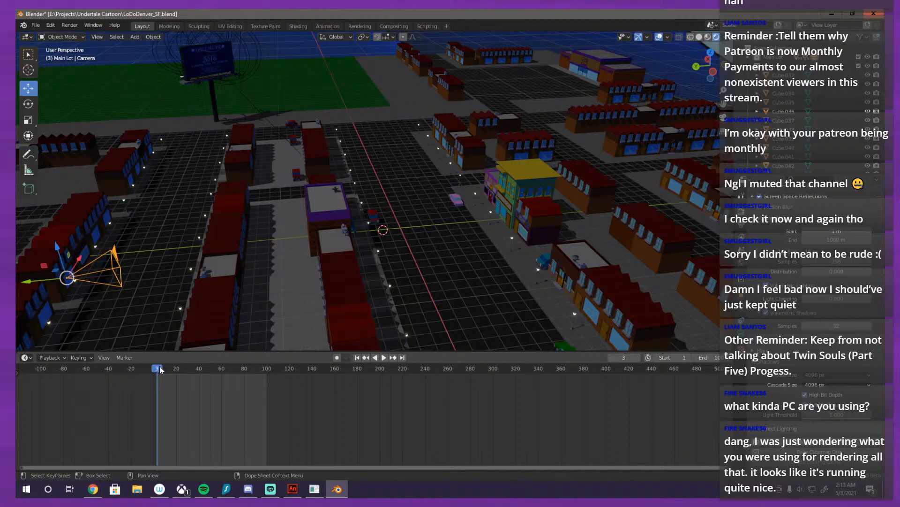
key(Left)
key(Left)
key(Left)
key(Left)
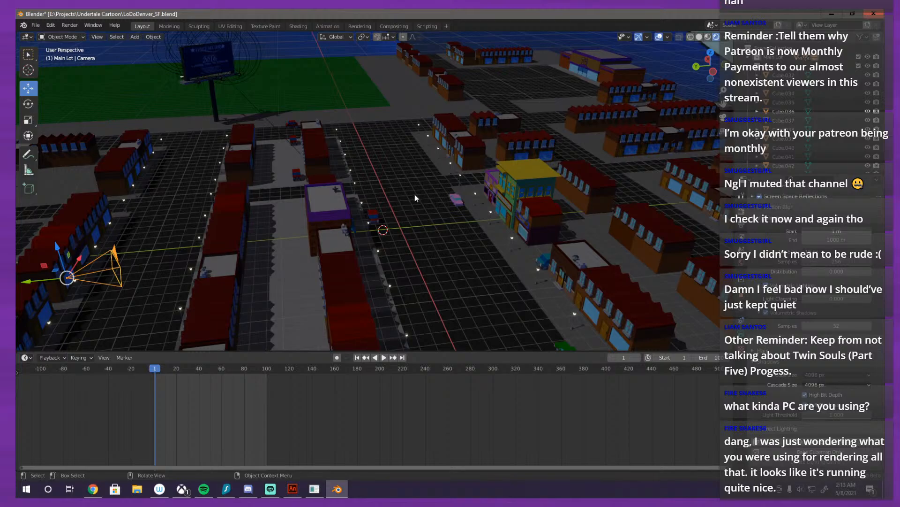
Step: Frame the corner by Undyne's Gym and Alphyne Labs, align the scene camera to that view, and enable auto keying
scroll(416, 196, up, 4)
drag(421, 193, 349, 252)
drag(428, 270, 443, 212)
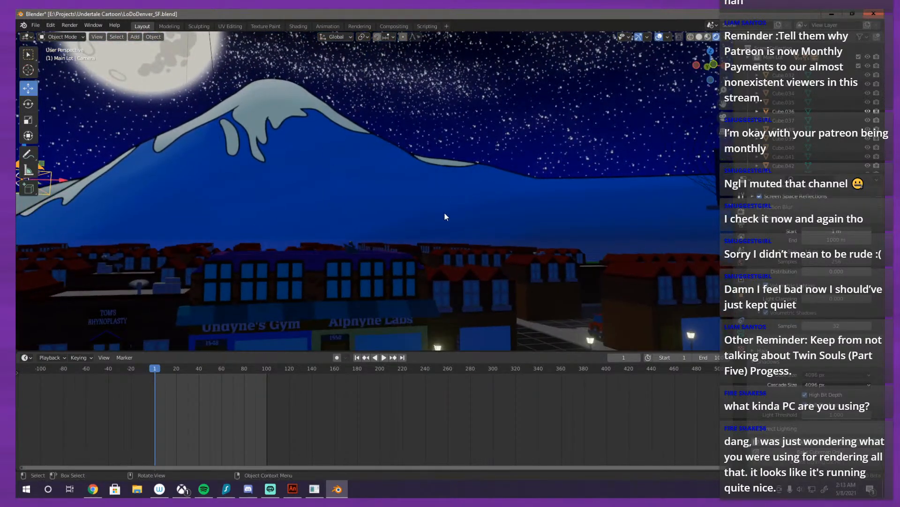
mouse_move(456, 271)
mouse_down()
mouse_move(474, 271)
mouse_move(466, 263)
mouse_up()
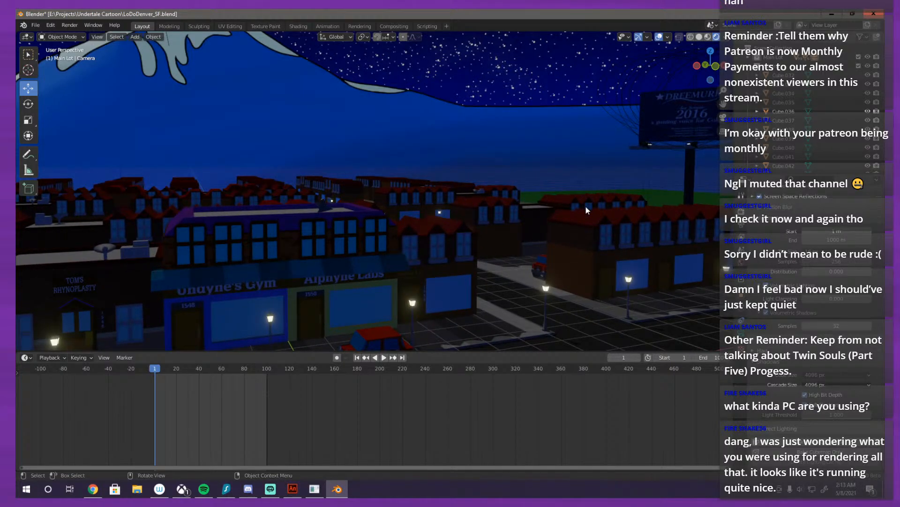
key(KP_0)
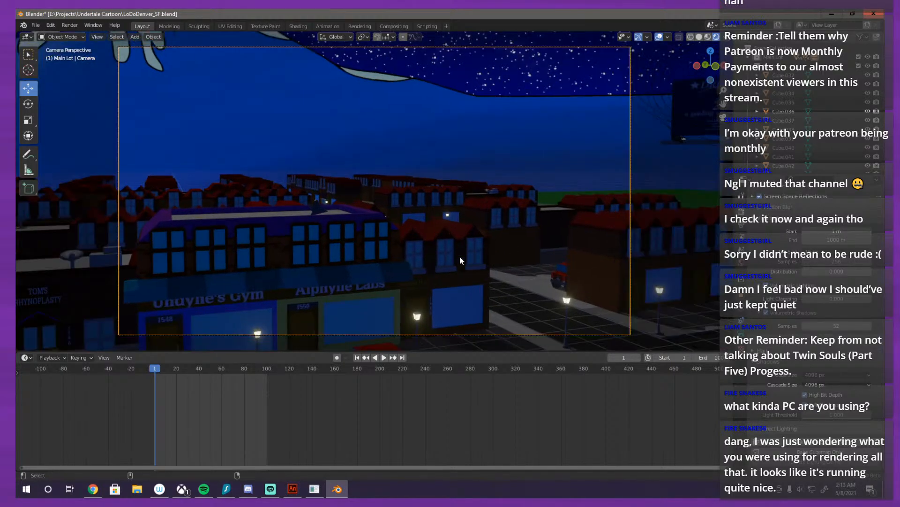
scroll(460, 256, down, 3)
scroll(497, 229, up, 1)
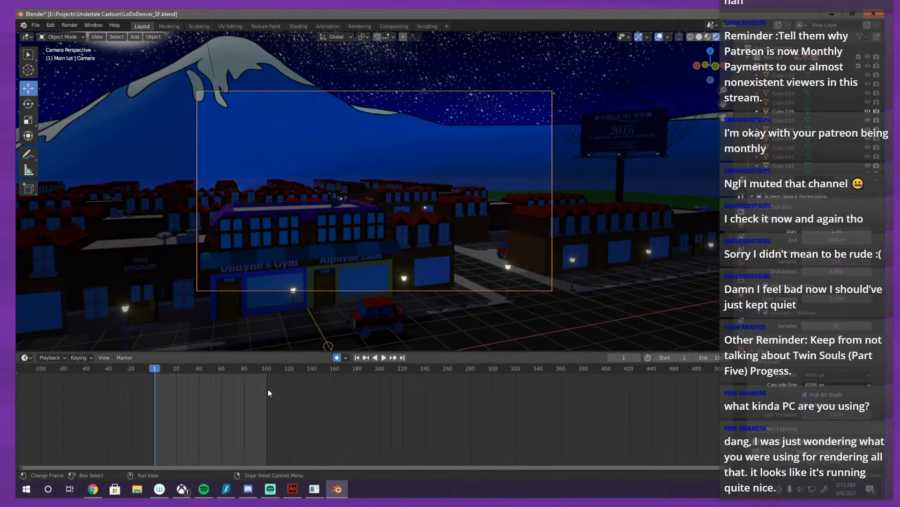
Step: At frame 100, shift the camera about 13 m along negative X and about 2 m along negative Y to key its end position
click(265, 373)
key(space)
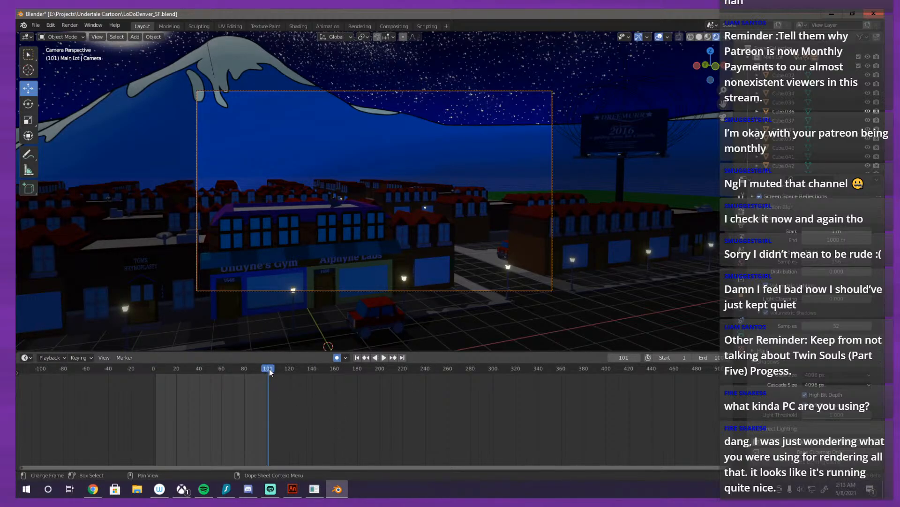
key(Left)
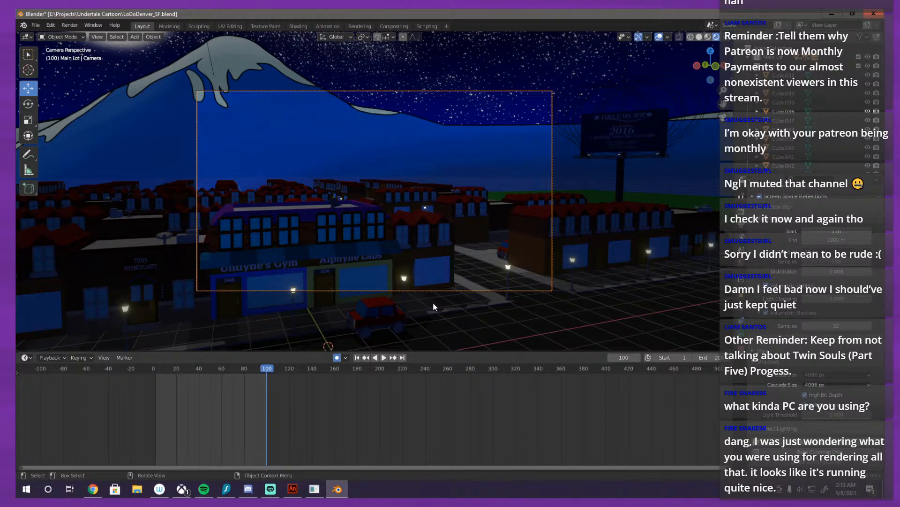
key(g)
key(x)
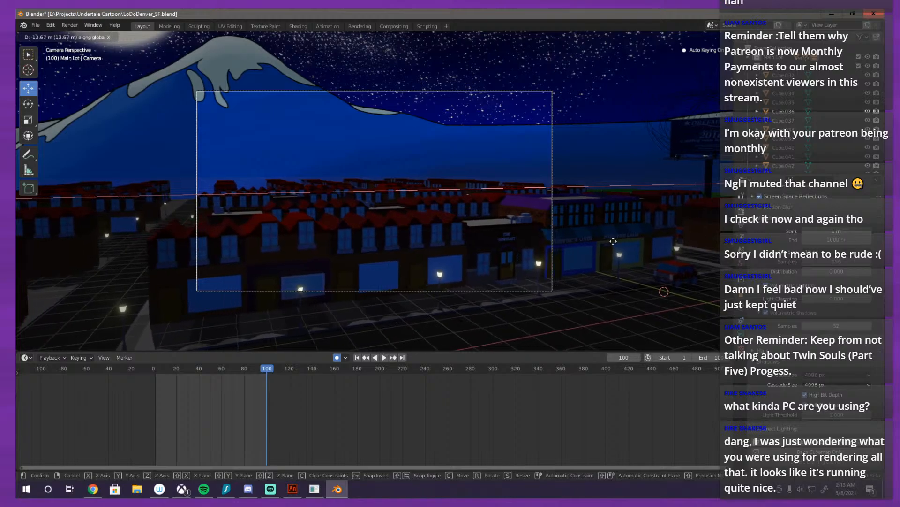
click(570, 171)
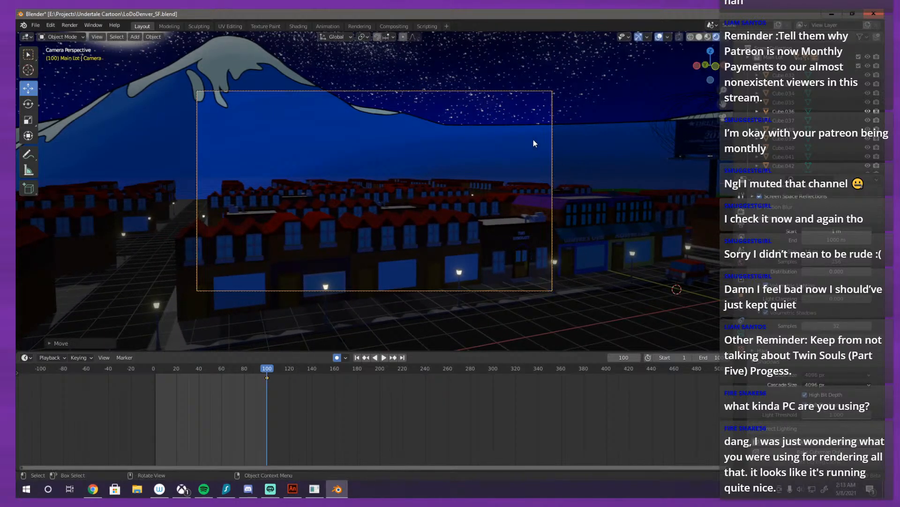
key(g)
key(y)
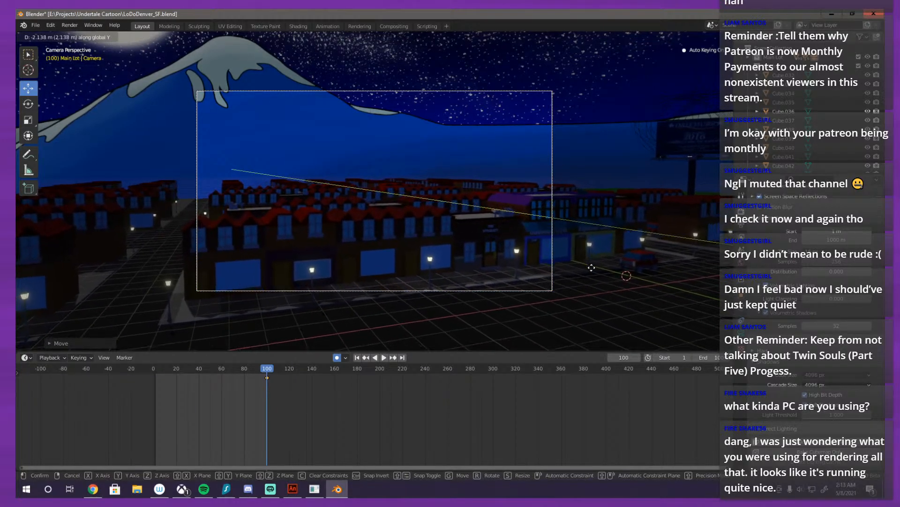
click(602, 267)
Step: Browse the NoLine collection and select Cube.032 and Cube.1926 to check what they are in the scene
click(785, 77)
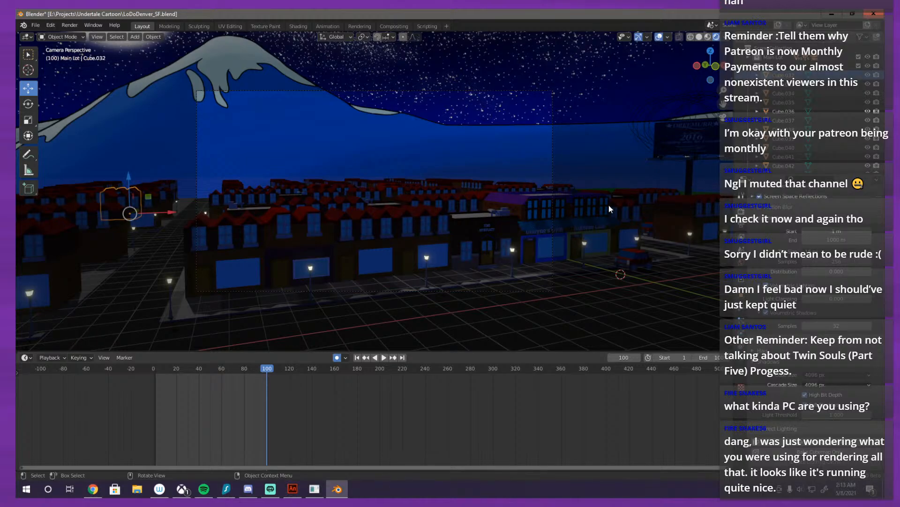
scroll(798, 112, down, 3)
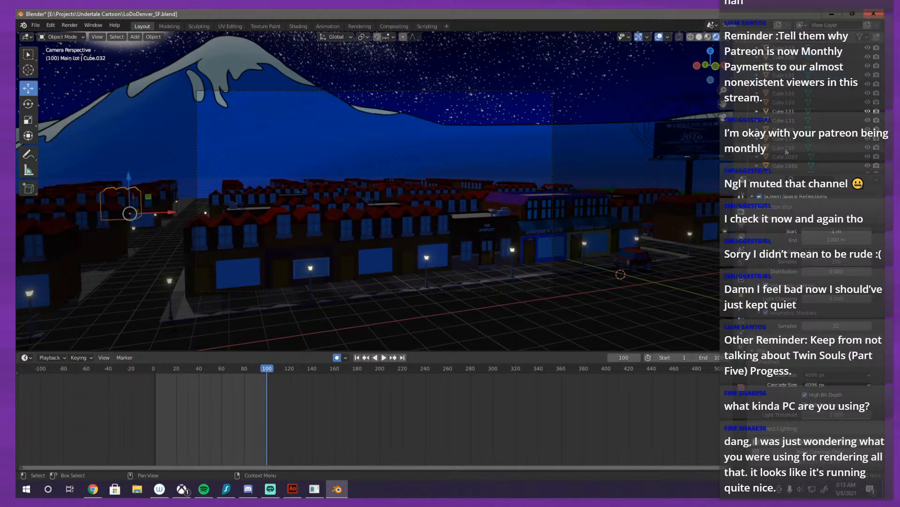
click(795, 140)
scroll(795, 140, down, 6)
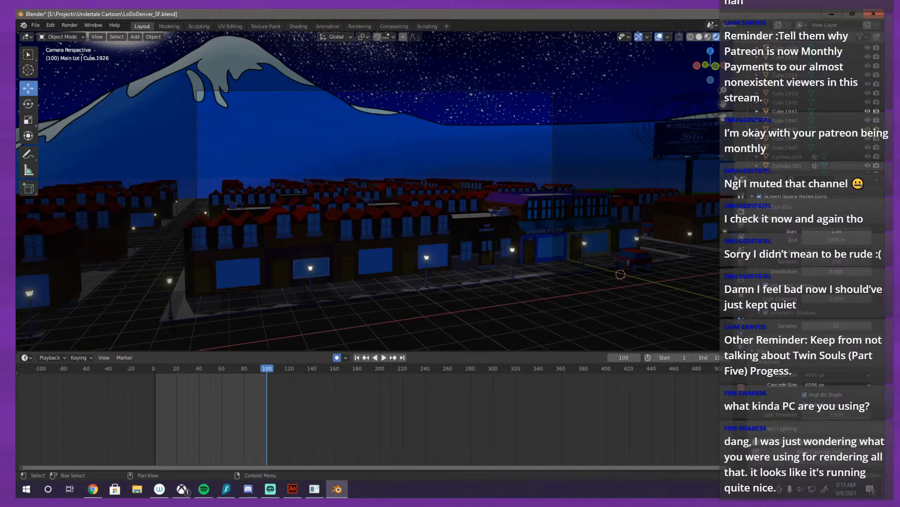
scroll(659, 197, up, 3)
scroll(659, 197, down, 4)
scroll(801, 122, up, 10)
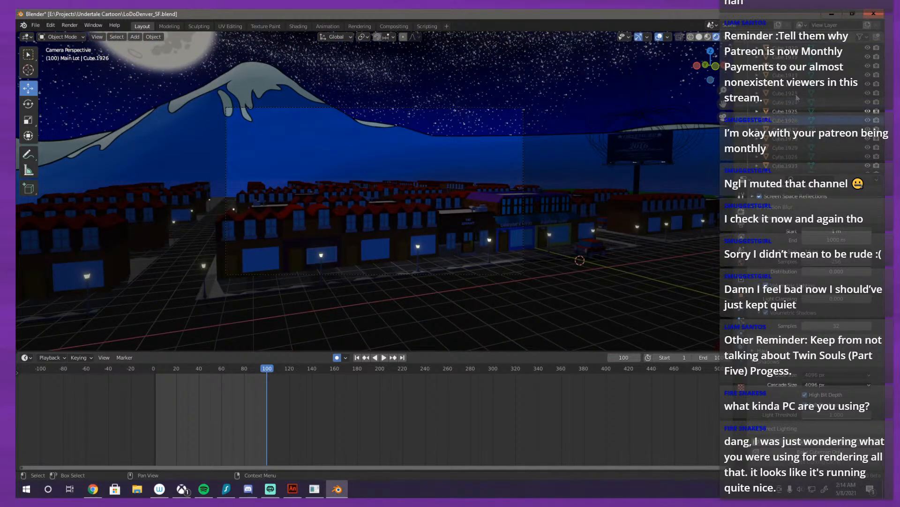
scroll(800, 126, up, 8)
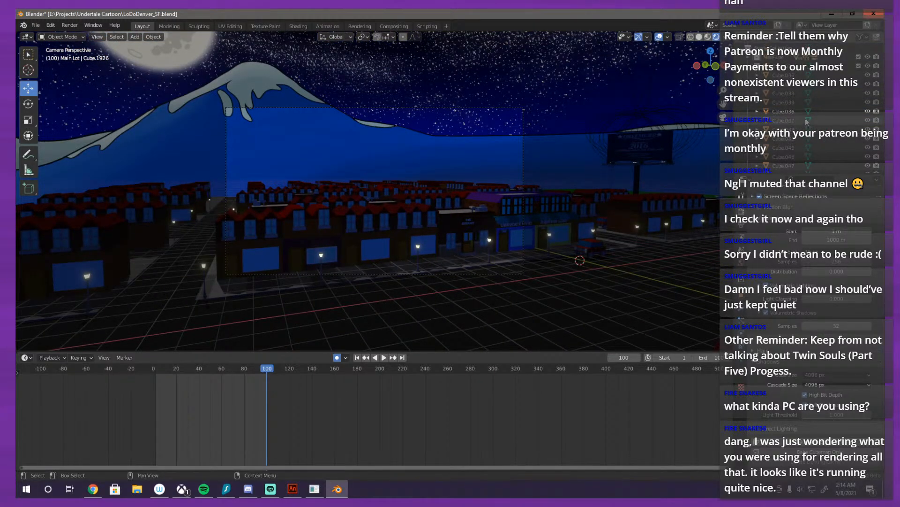
click(781, 66)
scroll(537, 213, up, 1)
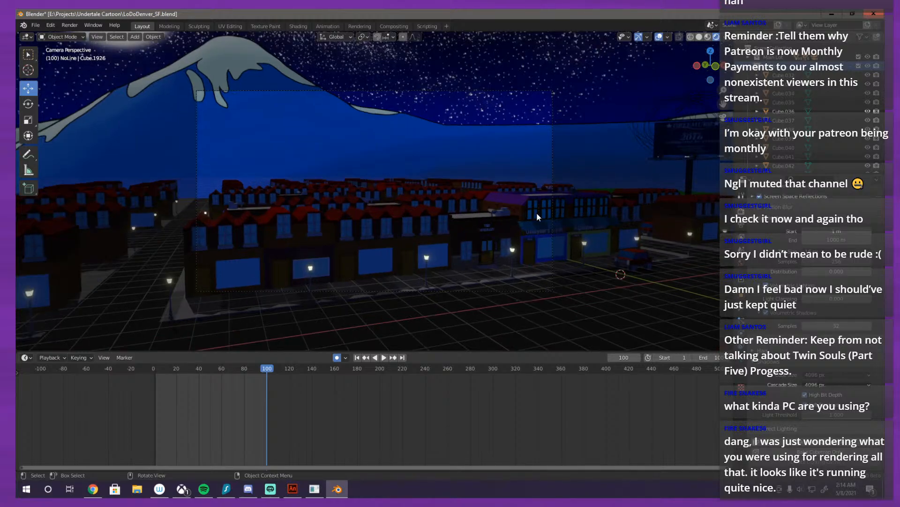
Step: Examine the whole city from above and locate the NoLine objects Cube.032 and Cube.075 in it
scroll(537, 213, down, 1)
scroll(530, 215, up, 1)
drag(528, 220, 558, 202)
scroll(476, 239, down, 5)
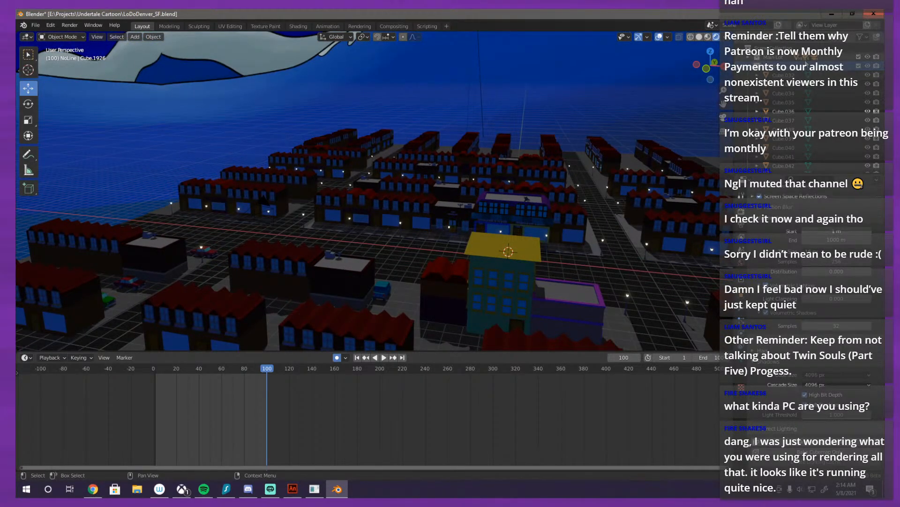
click(797, 75)
scroll(807, 139, down, 15)
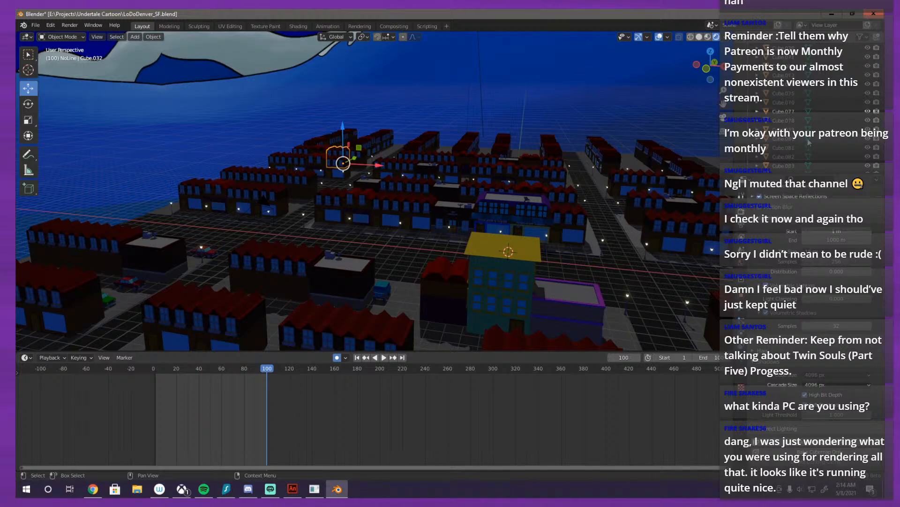
click(781, 94)
scroll(781, 98, up, 15)
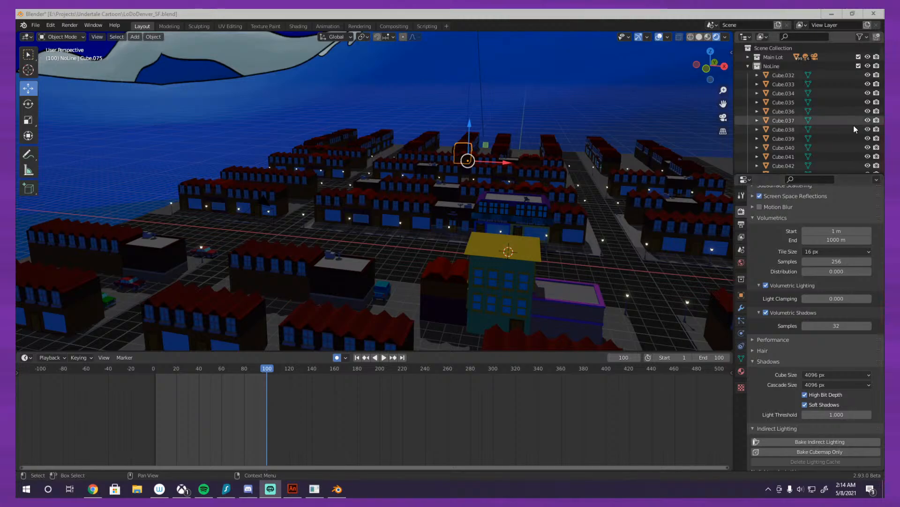
drag(475, 207, 466, 224)
Step: Select all objects in the NoLine collection, from Cube.032 through Text.001, and move them to the Main Lot collection
click(772, 75)
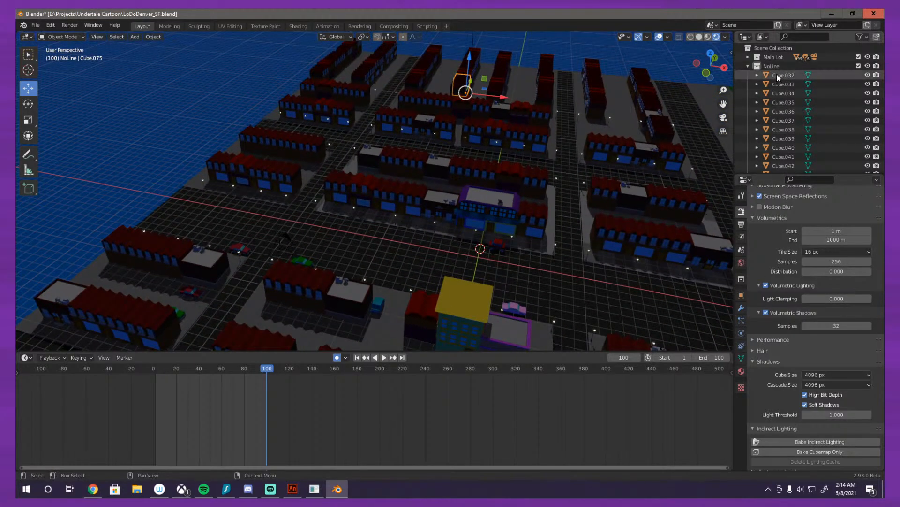
scroll(784, 94, down, 5)
scroll(790, 101, down, 10)
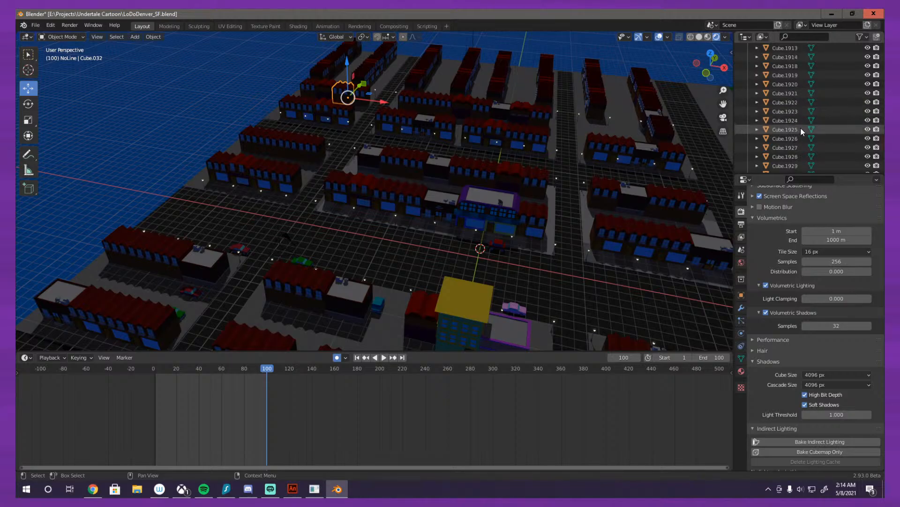
shift+click(788, 141)
scroll(784, 158, down, 12)
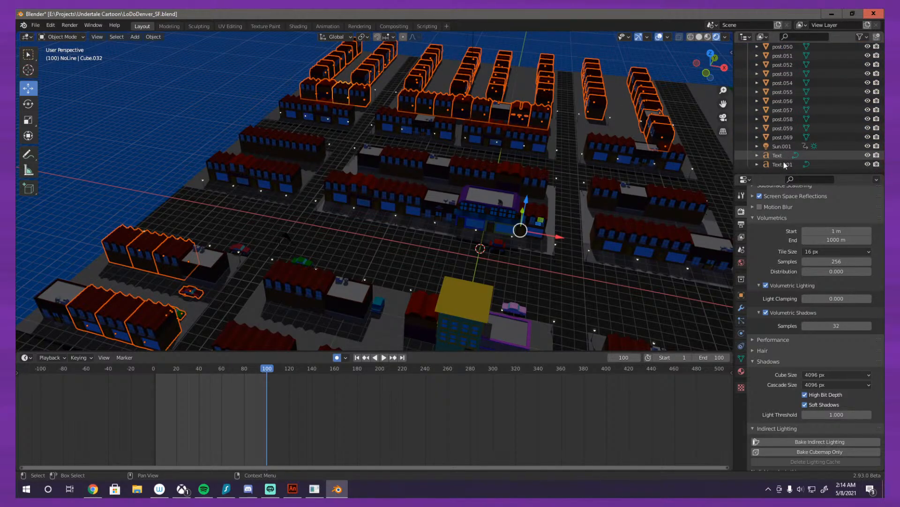
shift+click(784, 167)
scroll(793, 147, up, 15)
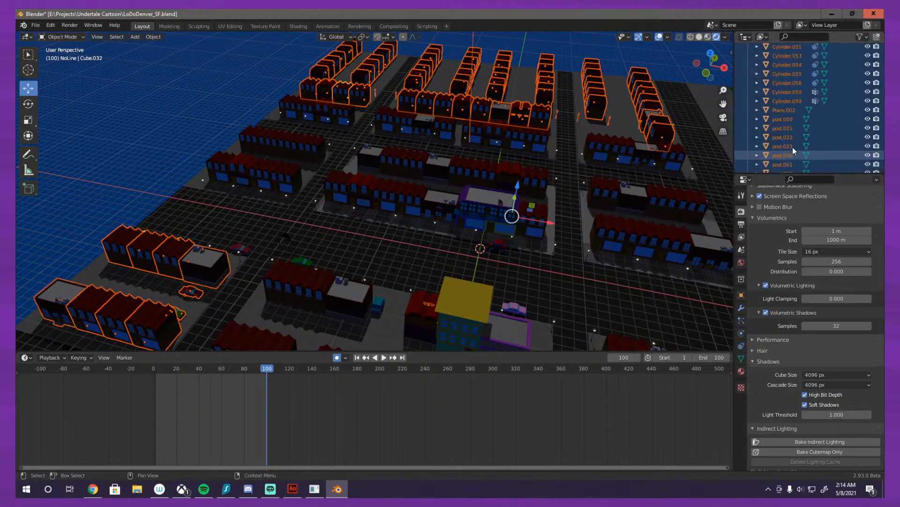
scroll(793, 146, up, 15)
scroll(435, 159, down, 14)
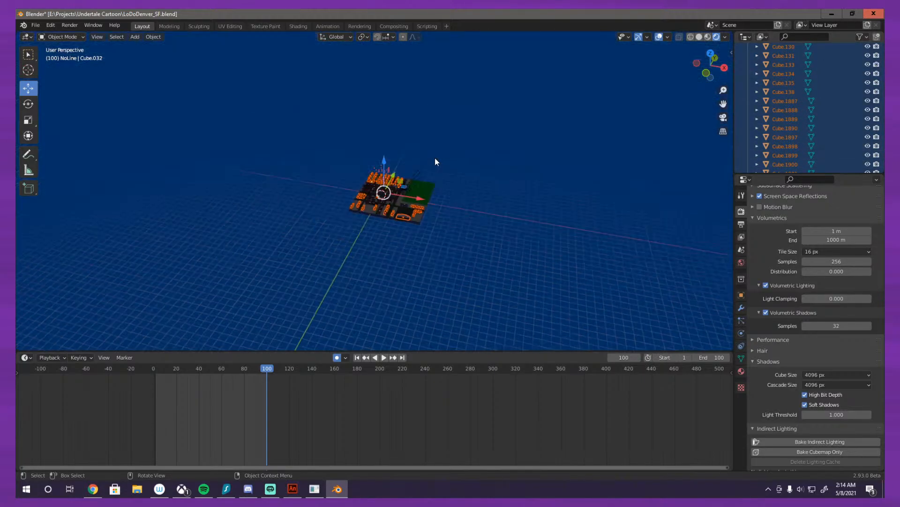
scroll(450, 169, up, 7)
scroll(470, 181, up, 2)
scroll(470, 181, down, 2)
scroll(469, 181, up, 2)
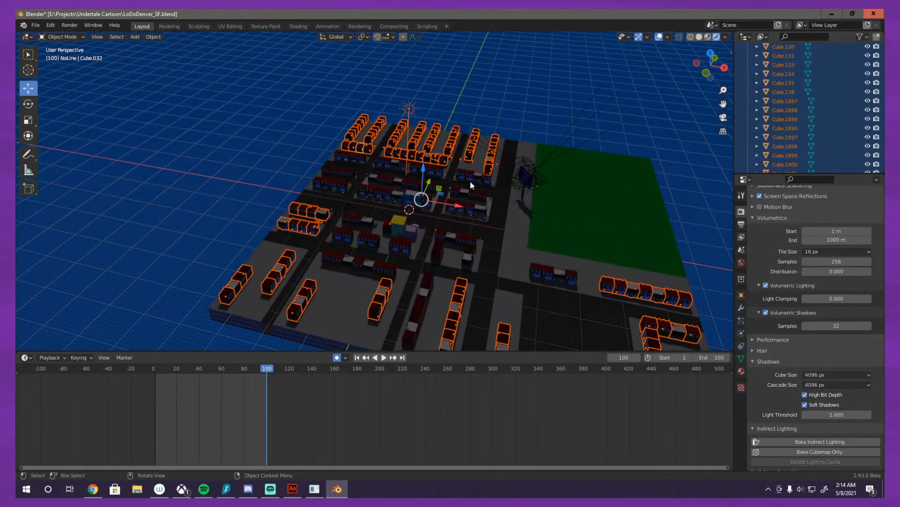
key(m)
click(450, 206)
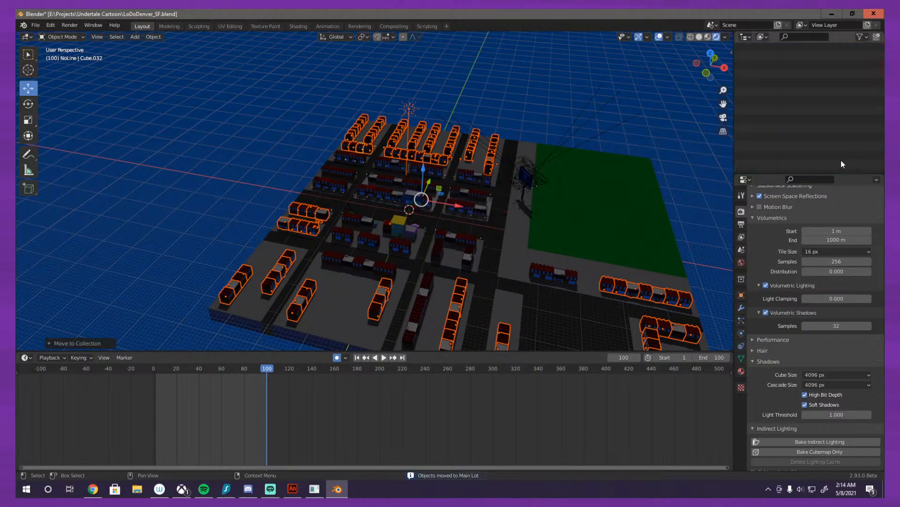
click(764, 67)
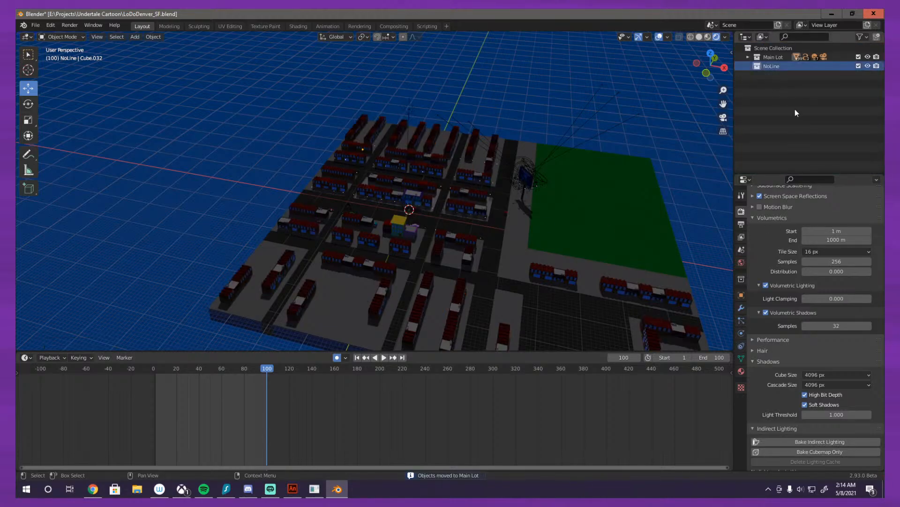
Step: Examine the city from street side and select the Cheesus Crust's Pizza building to inspect its sign
scroll(572, 154, down, 1)
drag(572, 154, 623, 138)
scroll(568, 174, up, 4)
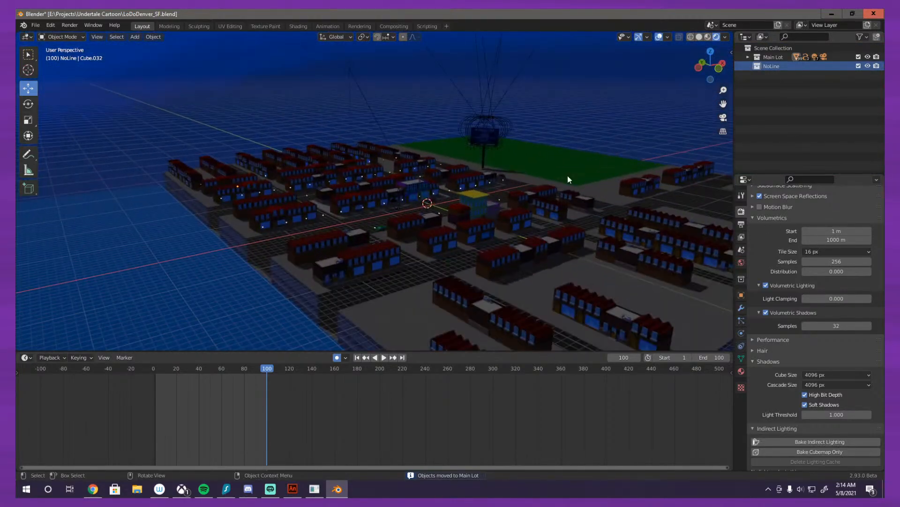
drag(568, 176, 674, 175)
scroll(579, 217, up, 4)
drag(578, 217, 655, 266)
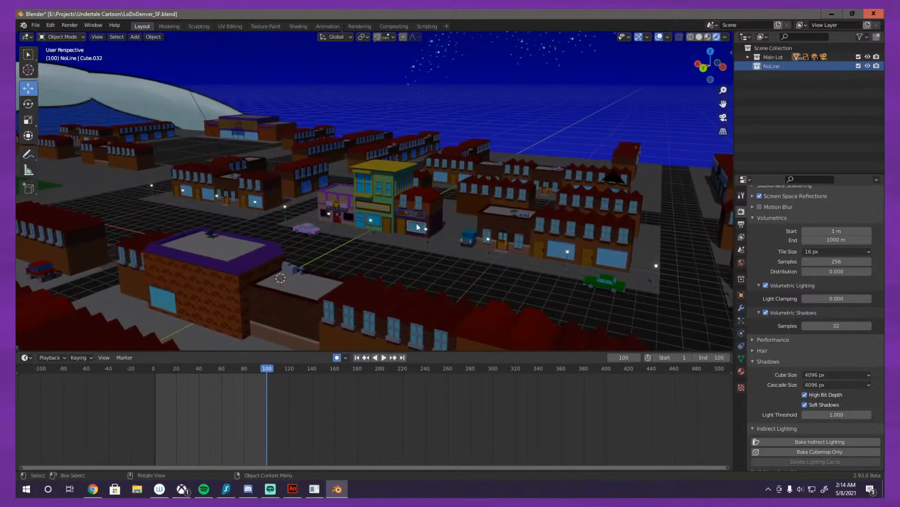
scroll(348, 215, up, 4)
drag(348, 215, 191, 254)
click(122, 286)
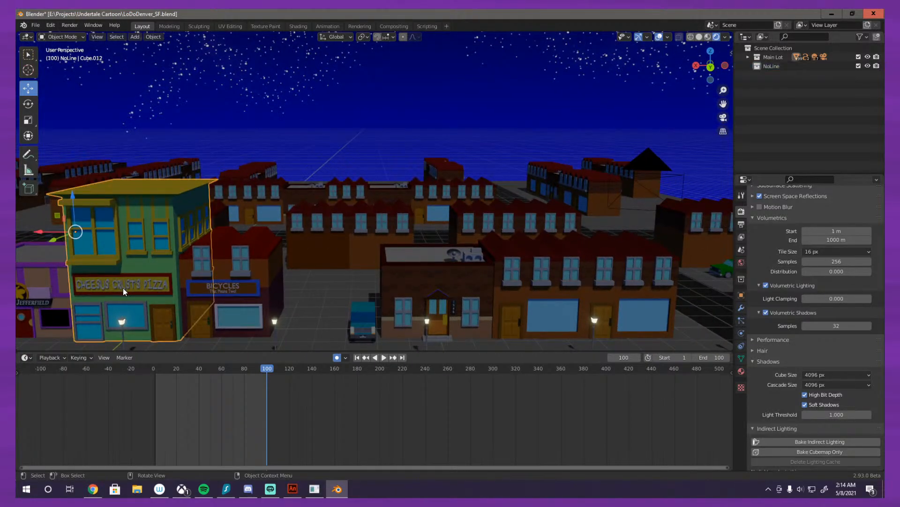
click(132, 287)
click(136, 285)
Step: Select the blue bicycle shop sign board and its BICYCLES text in turn
click(218, 291)
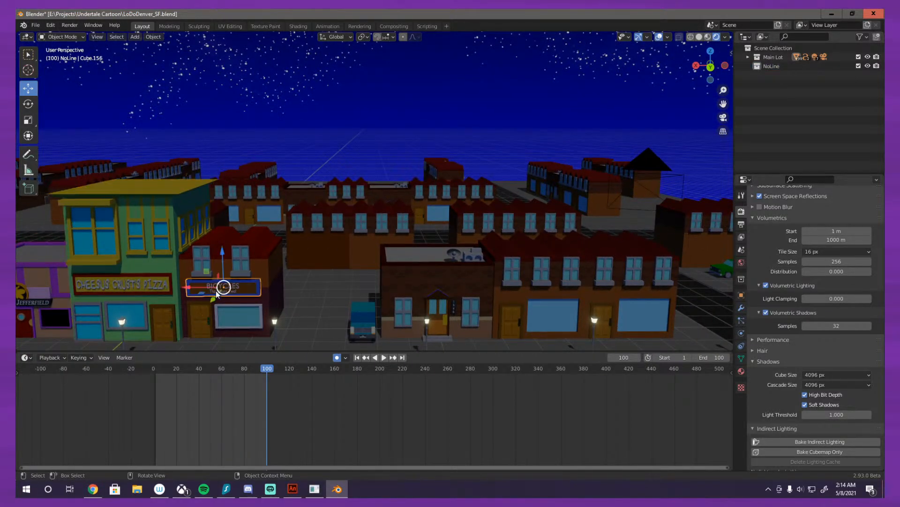
drag(220, 290, 249, 291)
click(261, 281)
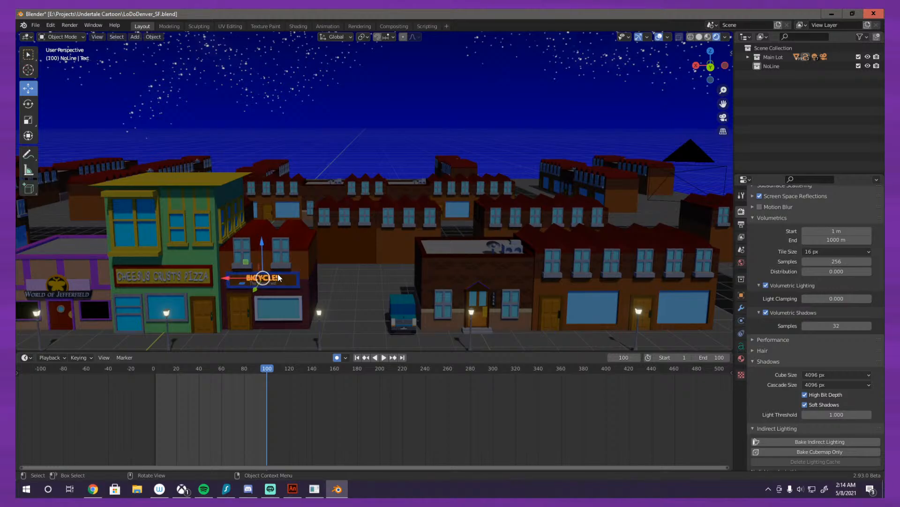
click(262, 281)
click(265, 282)
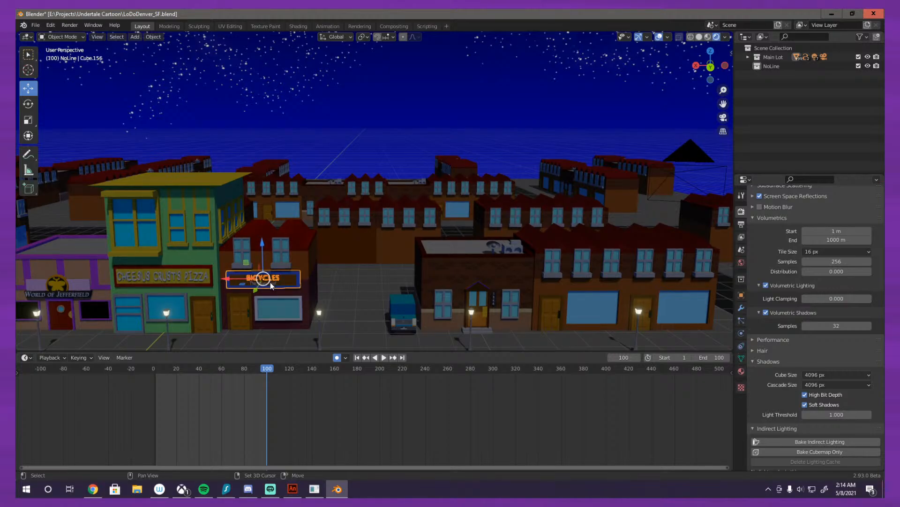
Step: Inspect the street up to World of Jefferfield, select that building, and undo the recent selections
scroll(278, 241, down, 1)
drag(279, 243, 441, 231)
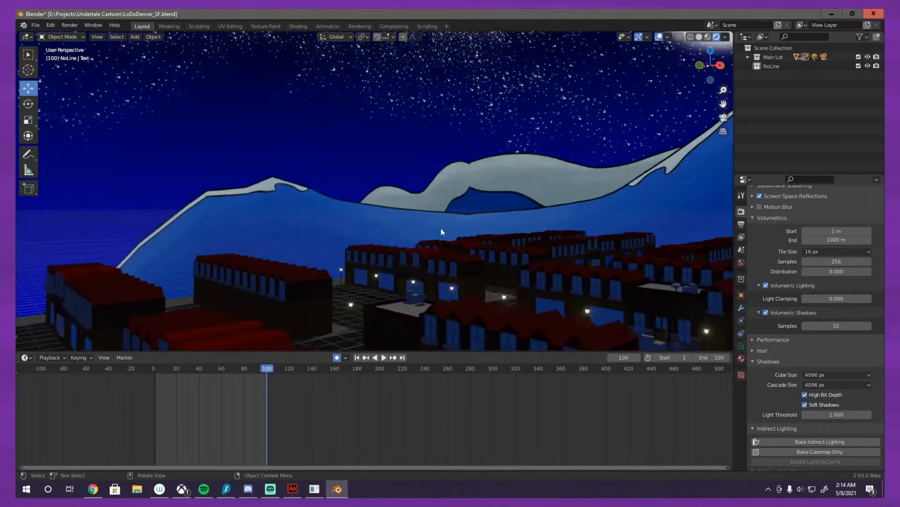
scroll(325, 250, up, 3)
drag(326, 250, 479, 183)
scroll(480, 183, up, 4)
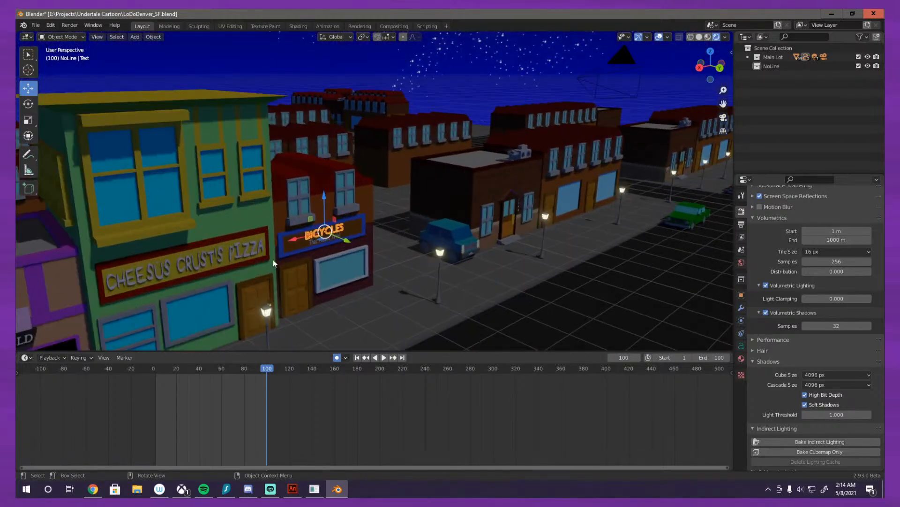
drag(275, 263, 643, 57)
click(311, 170)
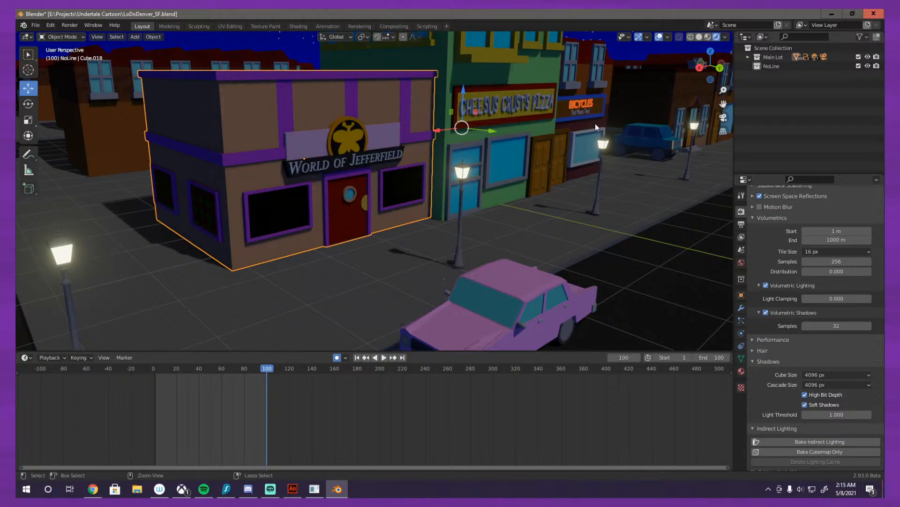
key(ctrl+z)
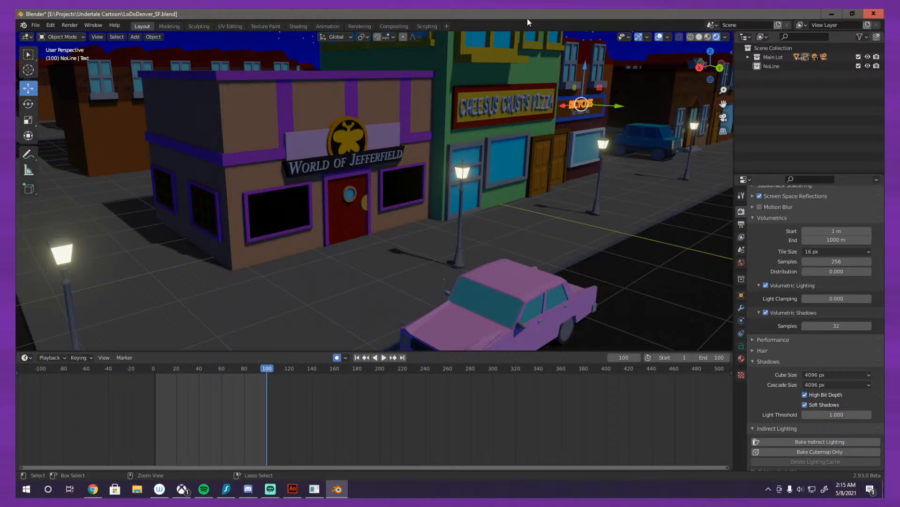
key(ctrl+z)
Step: Select the BICYCLES text on the shop sign beside Cheesus Crust's Pizza
scroll(591, 202, down, 12)
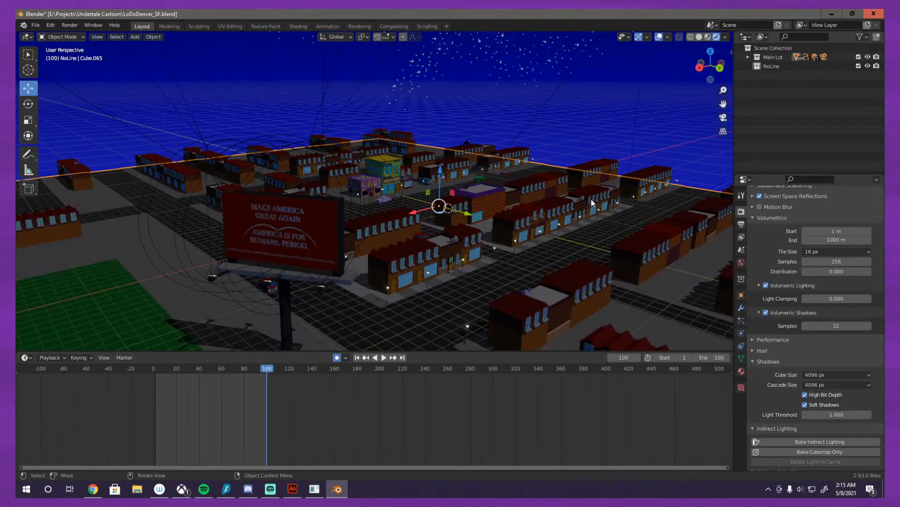
scroll(592, 203, up, 12)
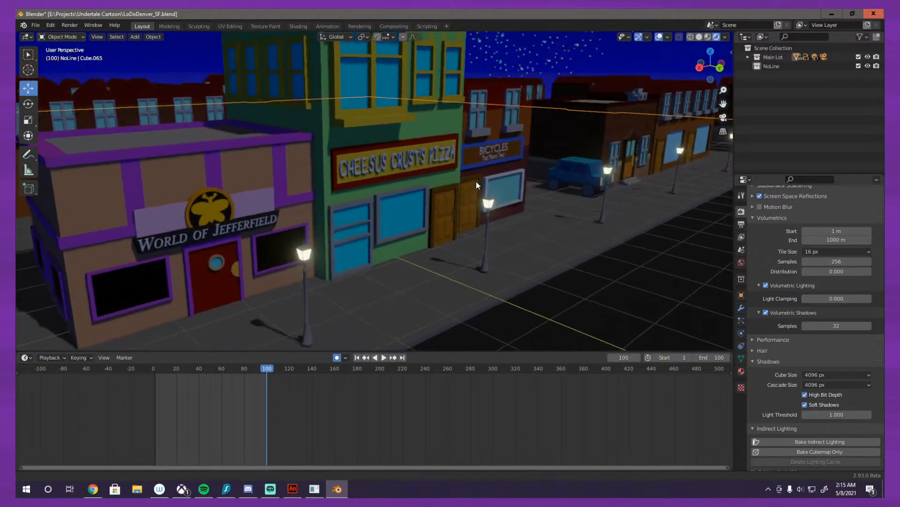
click(500, 144)
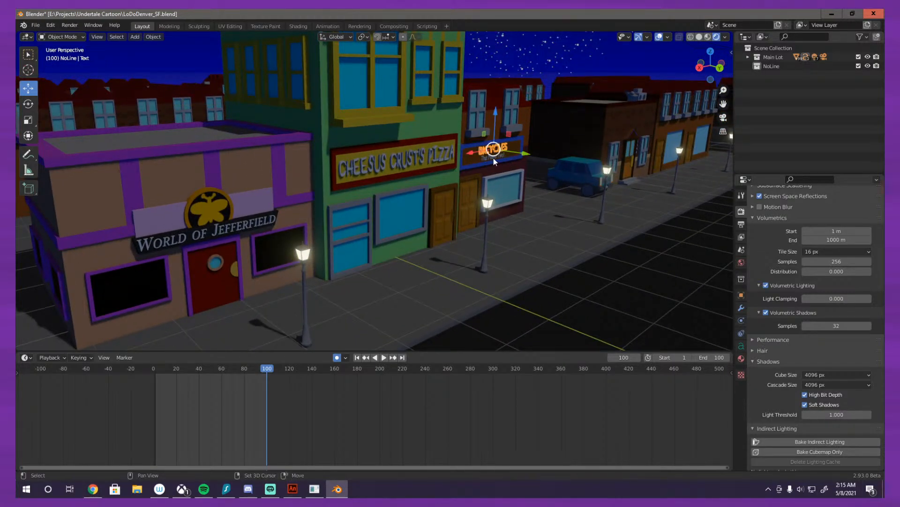
Step: Add the second sign text on the bicycle shop to the selection and move both texts into the NoLine collection
click(486, 158)
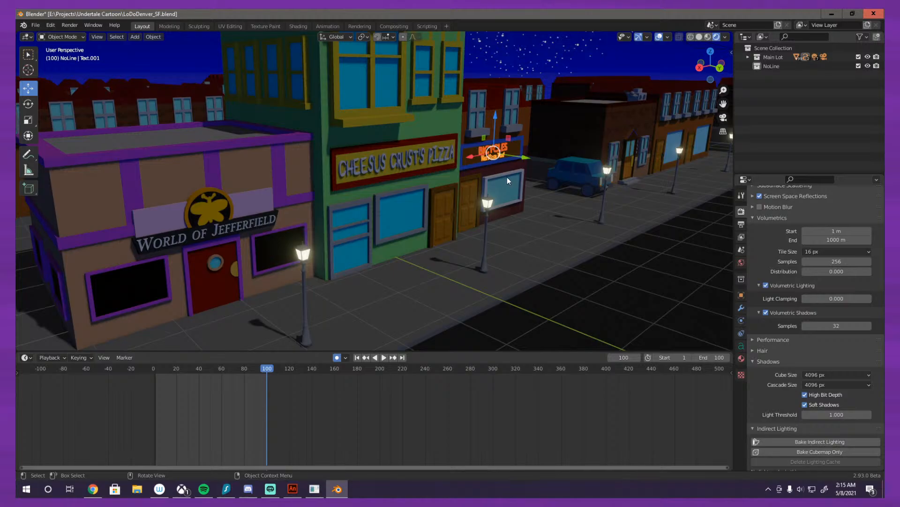
key(m)
click(491, 188)
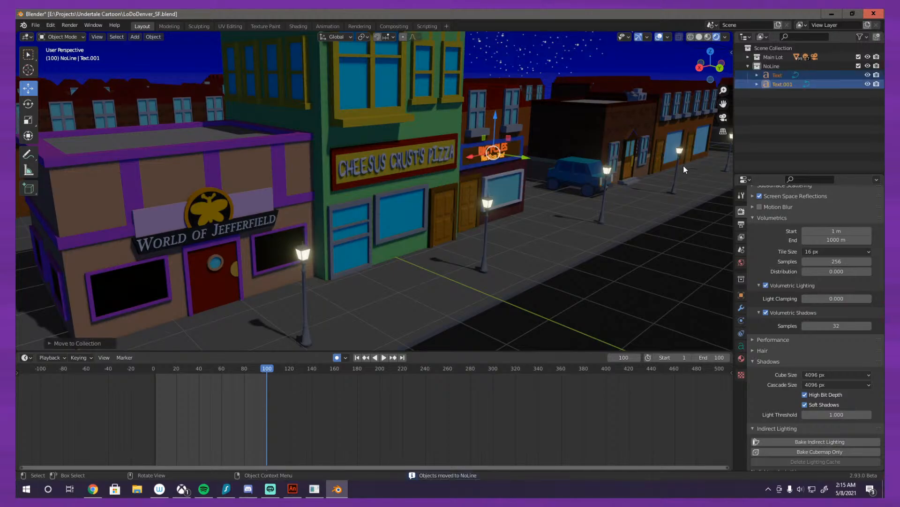
Step: Try moving the sun light above the city into the NoLine collection, and undo the move
scroll(683, 168, down, 8)
drag(636, 179, 392, 192)
scroll(573, 197, down, 4)
click(299, 115)
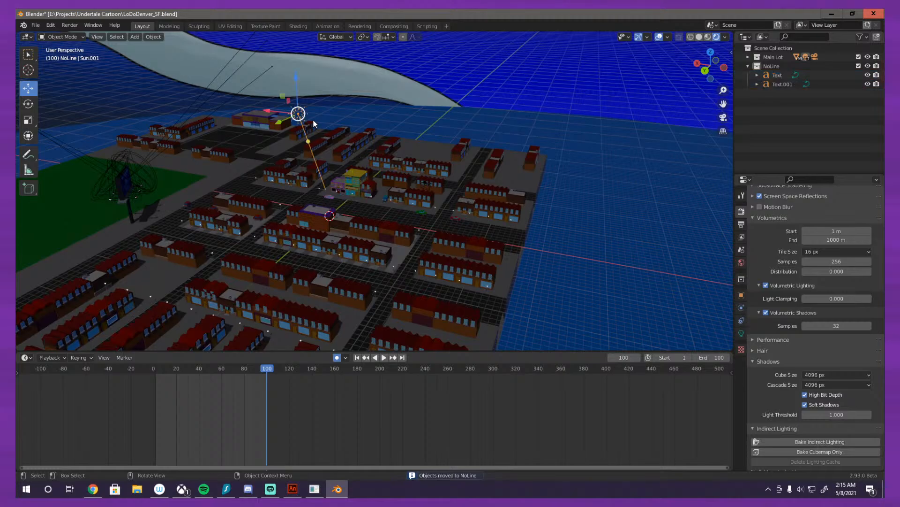
key(m)
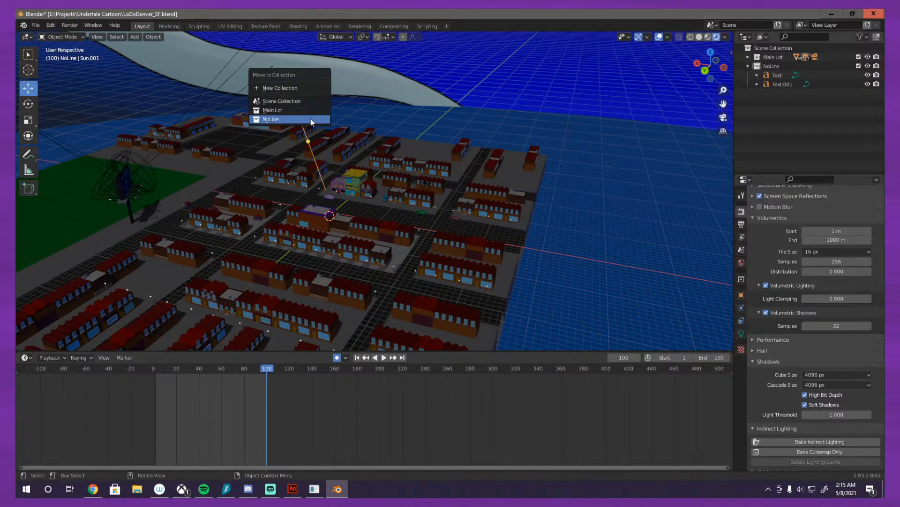
click(310, 122)
drag(383, 179, 379, 169)
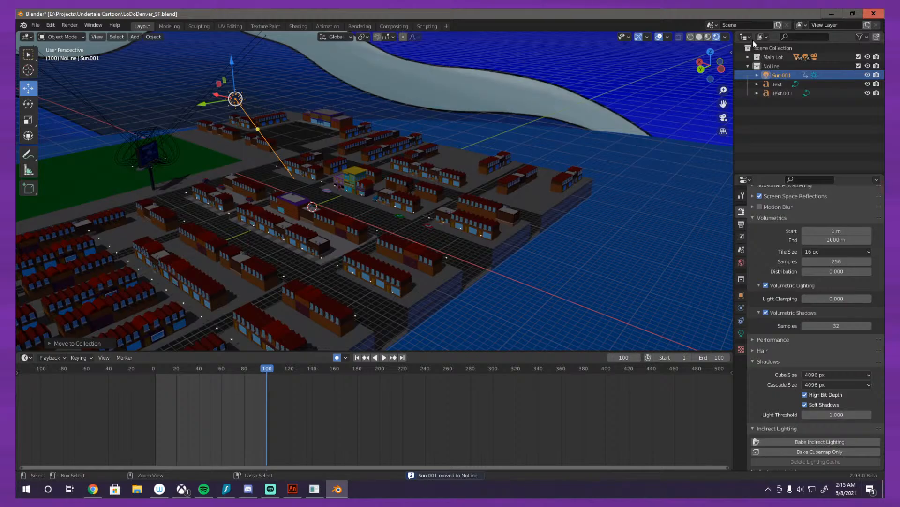
key(Delete)
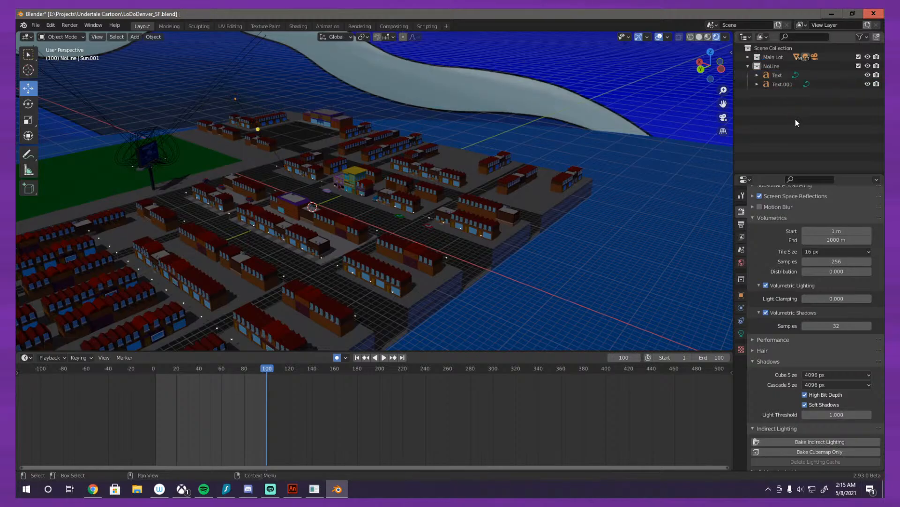
Step: Move the Camera out of the Main Lot collection directly into the Scene Collection
click(236, 100)
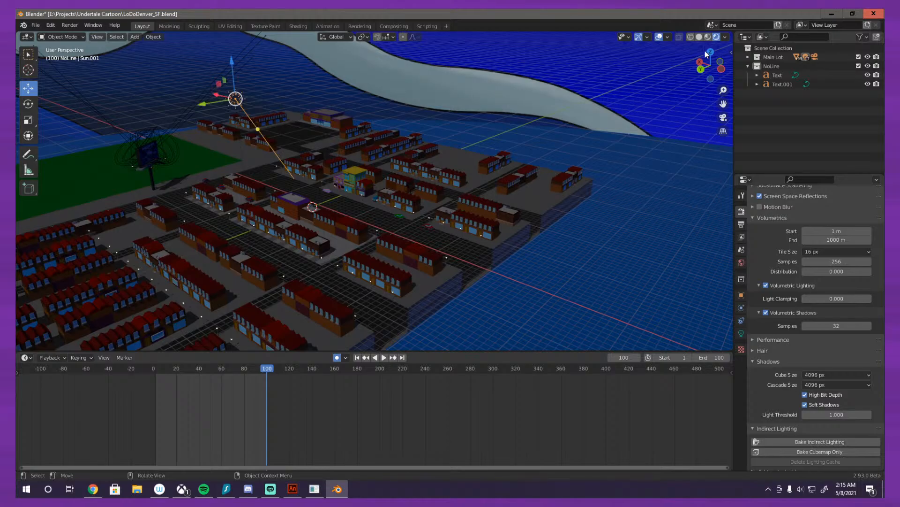
click(749, 57)
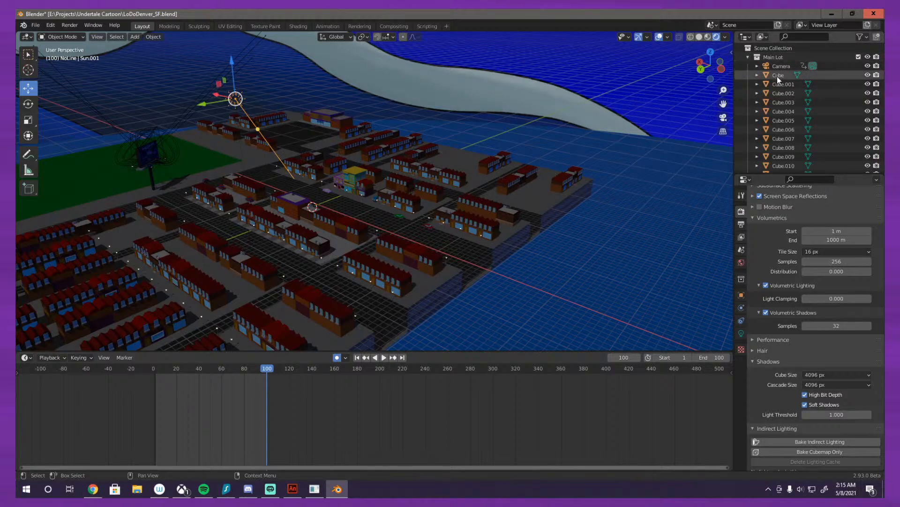
drag(770, 65, 767, 49)
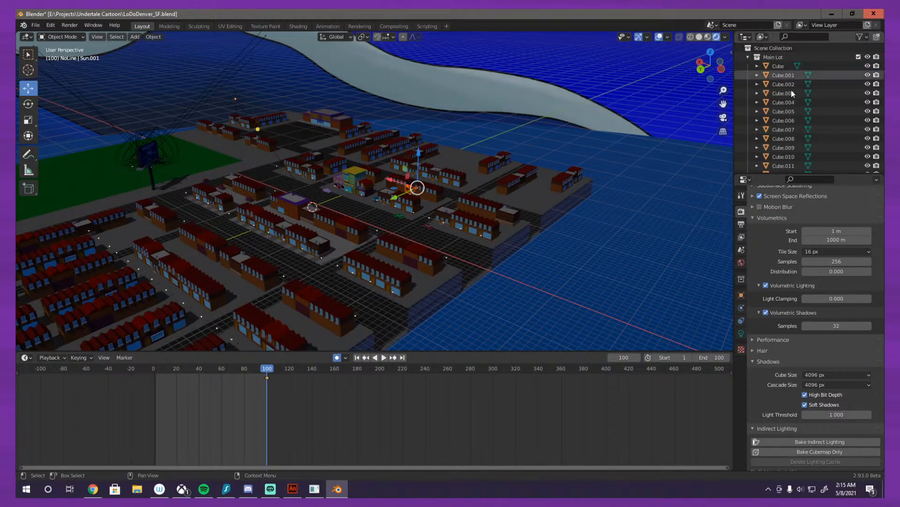
Step: Find Sun.001 among the Main Lot objects and move it out to the Scene Collection, beside the Camera
scroll(792, 94, down, 10)
scroll(792, 103, down, 10)
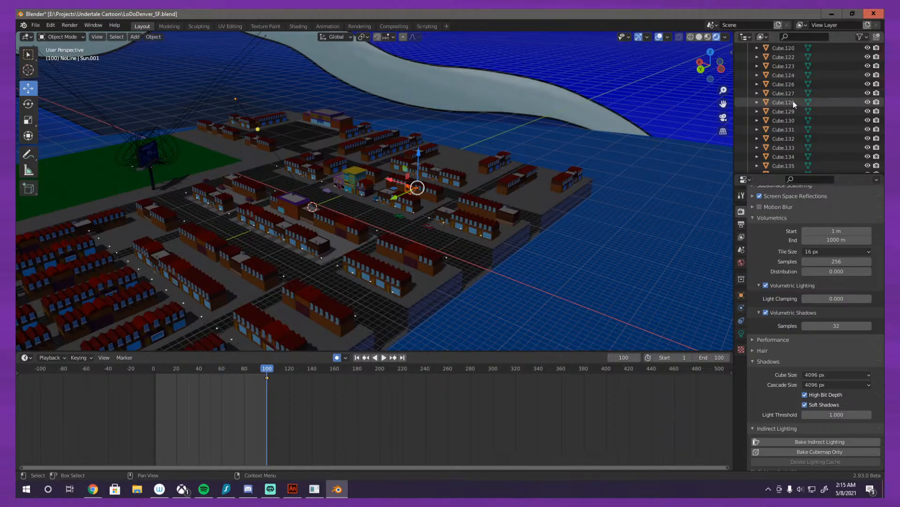
scroll(790, 111, down, 10)
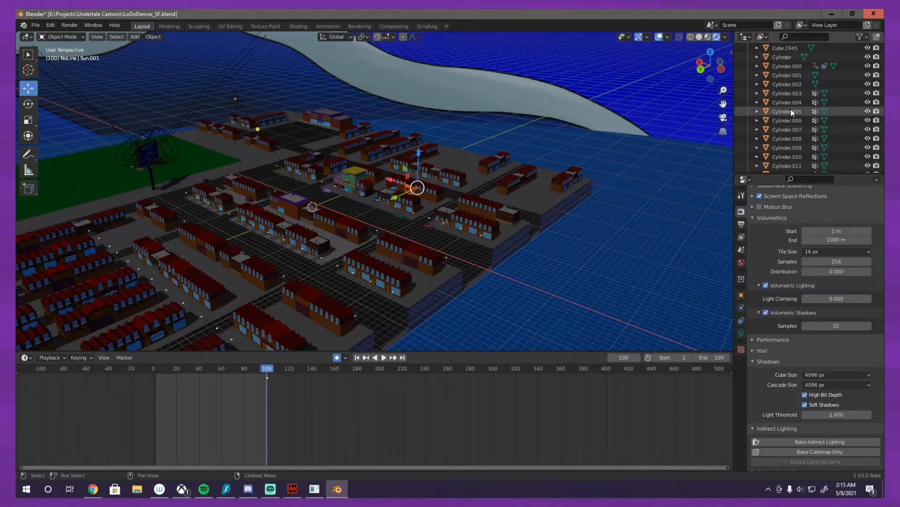
scroll(792, 102, up, 6)
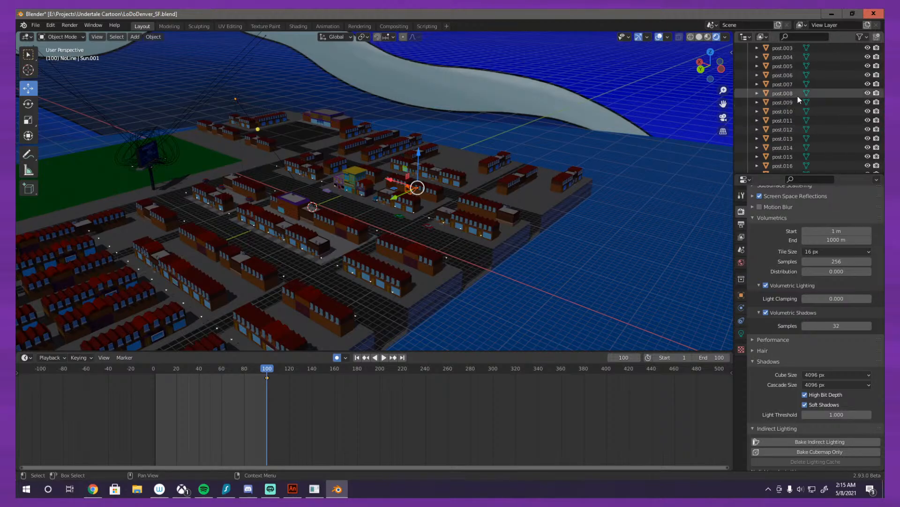
scroll(793, 134, down, 6)
scroll(779, 127, down, 20)
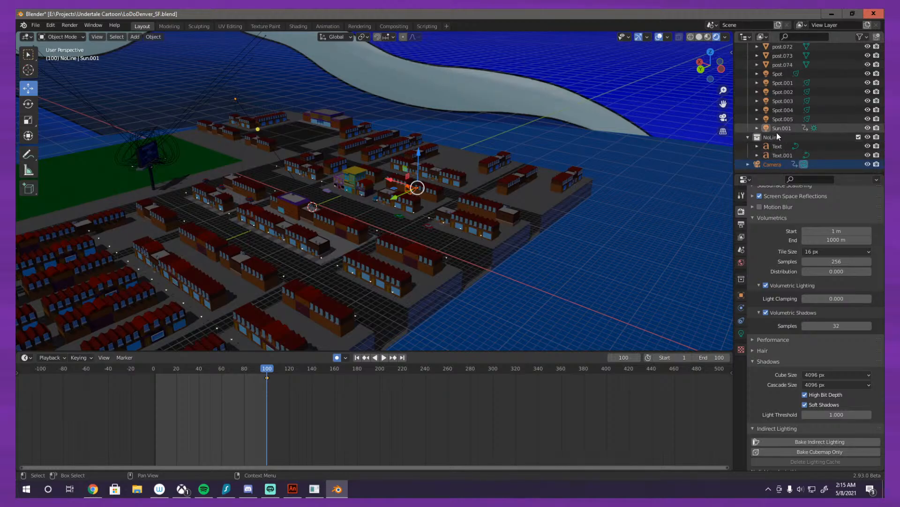
drag(776, 131, 786, 154)
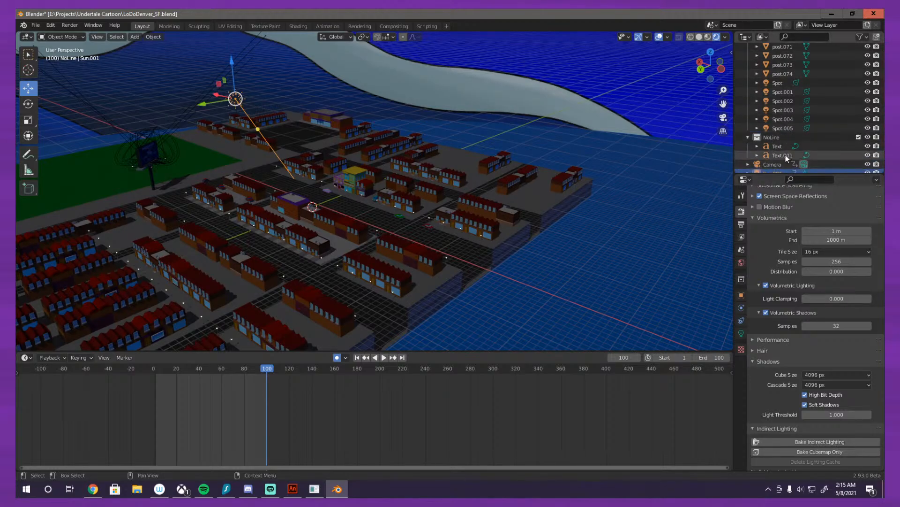
Step: Add a blank Grease Pencil object to the scene
scroll(426, 156, up, 3)
scroll(779, 122, up, 20)
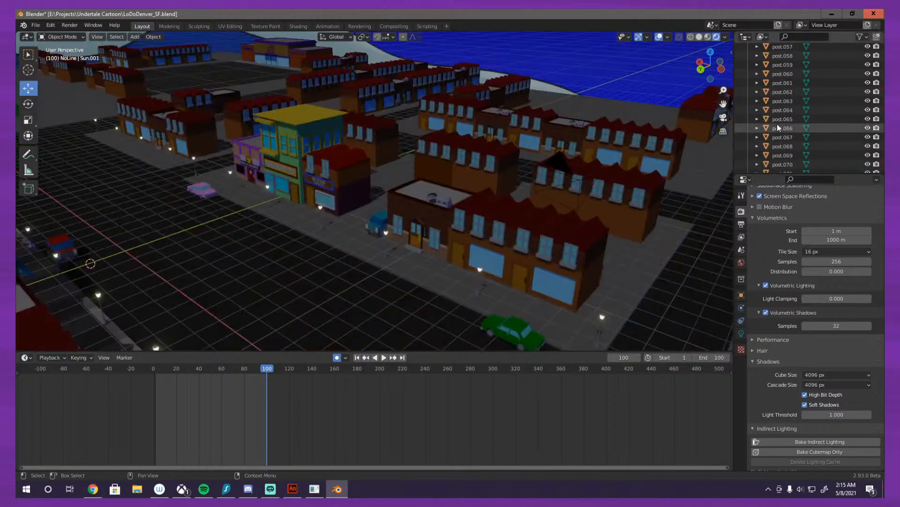
scroll(770, 132, up, 10)
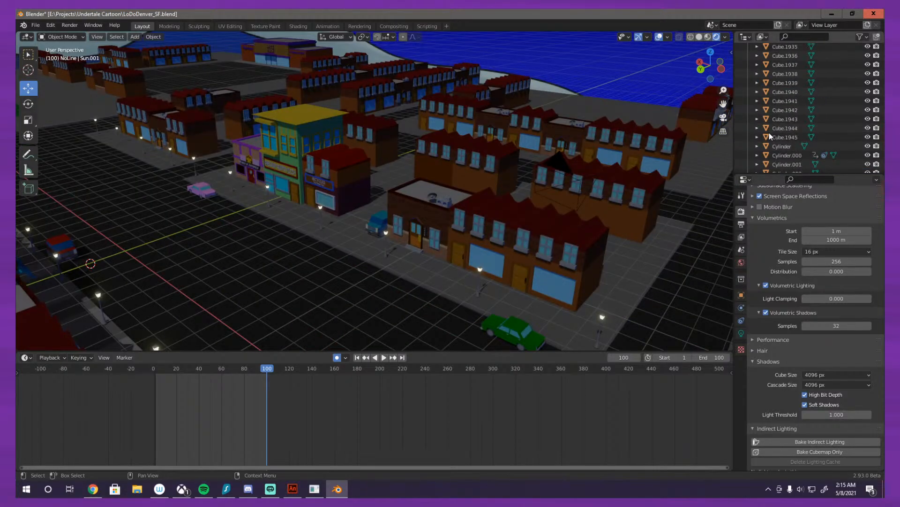
click(134, 37)
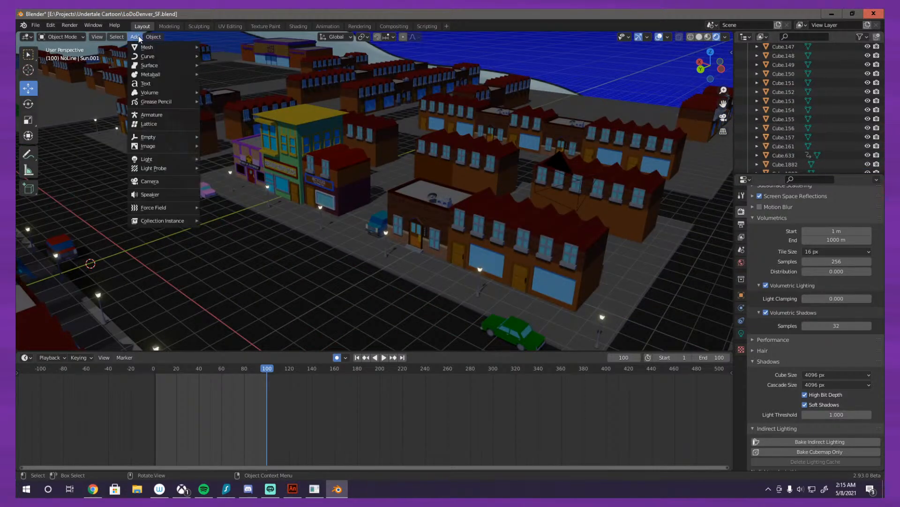
mouse_move(157, 102)
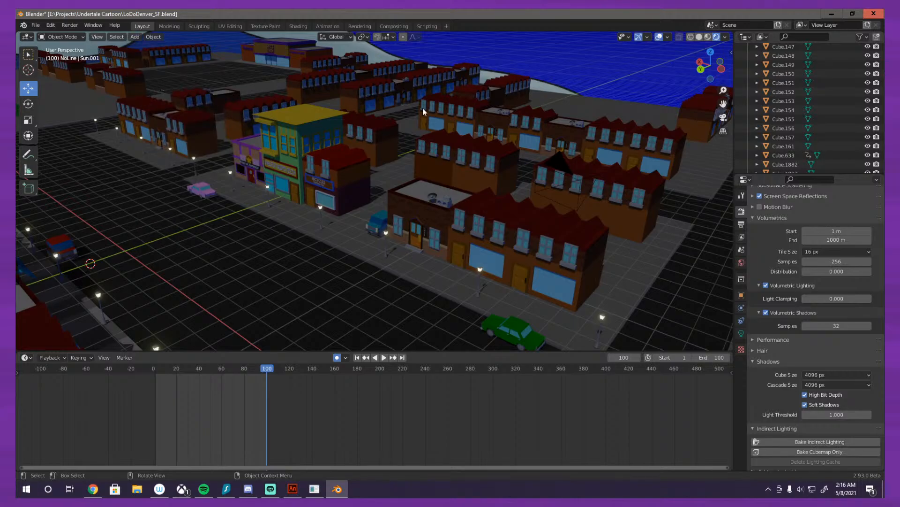
scroll(266, 196, down, 2)
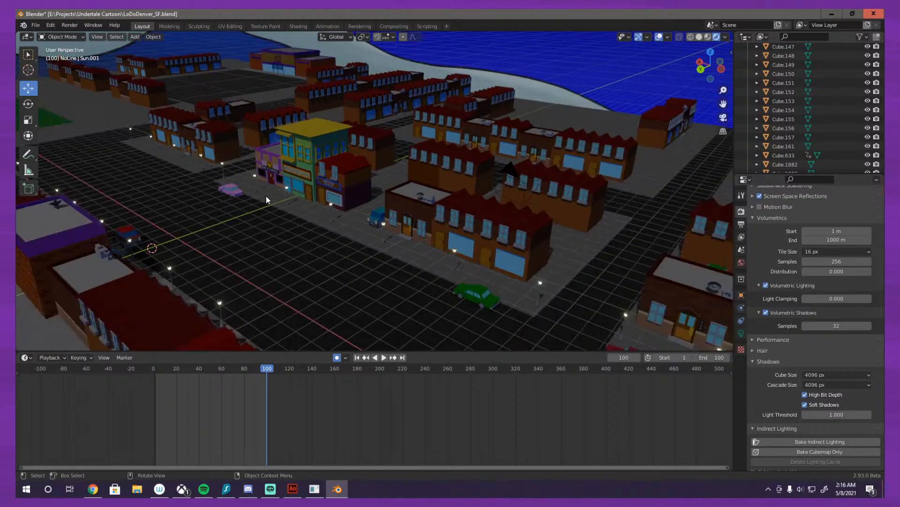
drag(266, 195, 247, 191)
click(134, 36)
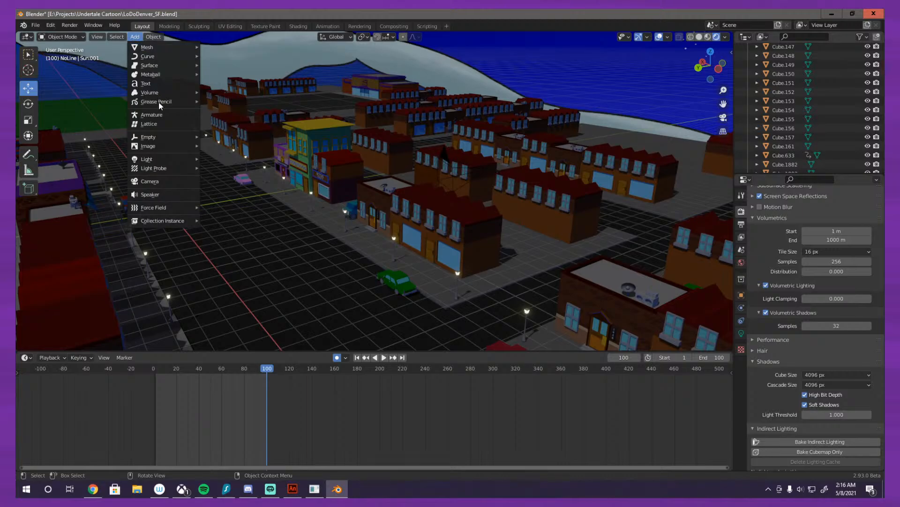
mouse_move(164, 102)
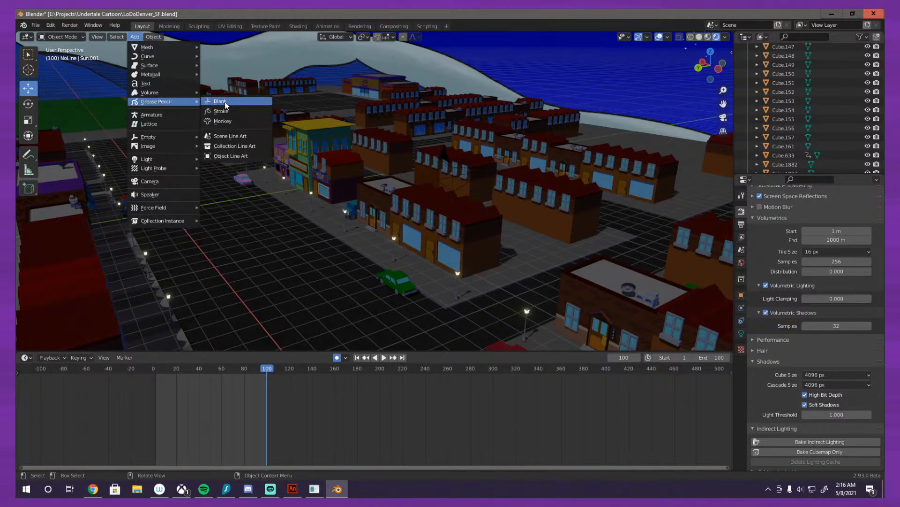
click(226, 103)
Step: Raise the Grease Pencil object along the Z axis so it sits above the city street
drag(443, 172, 396, 168)
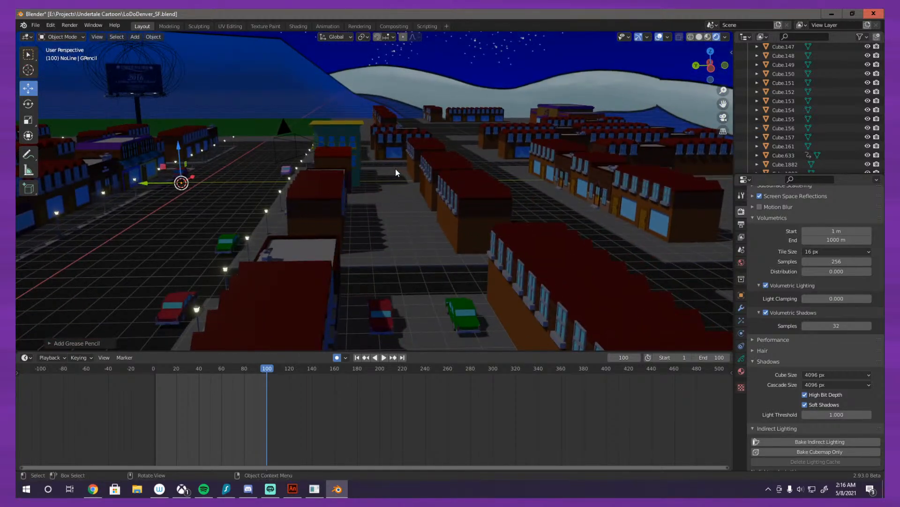
key(g)
key(z)
click(396, 102)
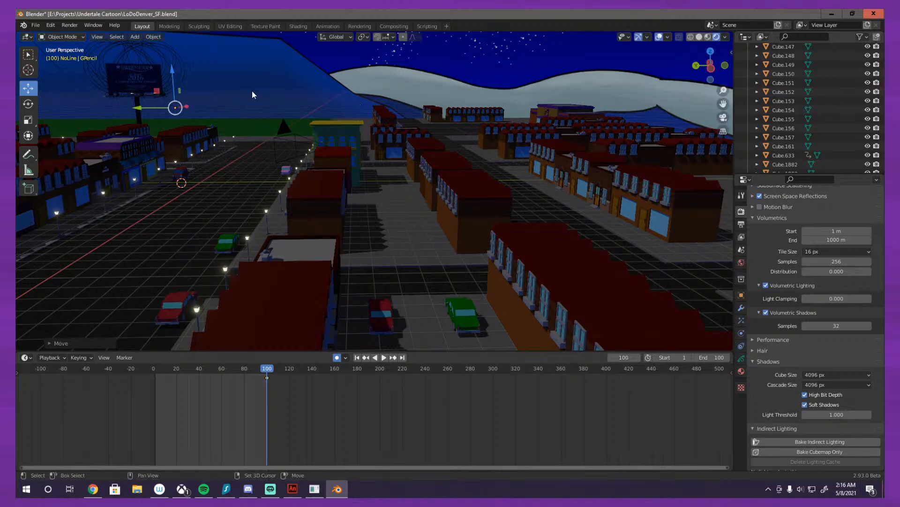
drag(252, 91, 444, 131)
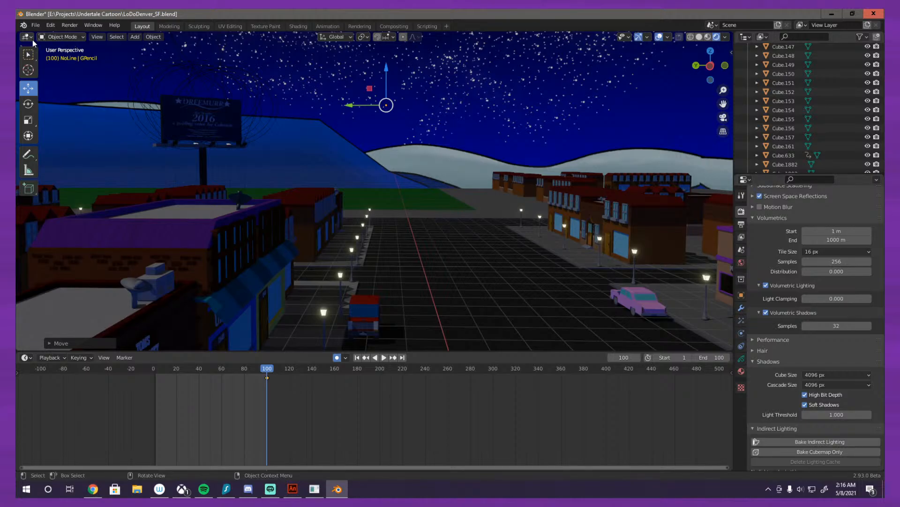
Step: Switch the Grease Pencil object to Draw mode and choose the Ink Pen brush from the tool settings
click(63, 36)
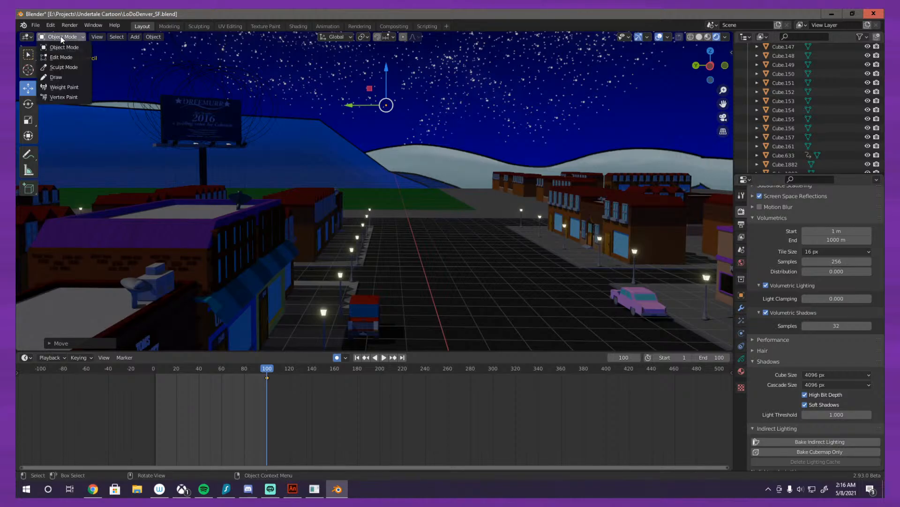
click(58, 77)
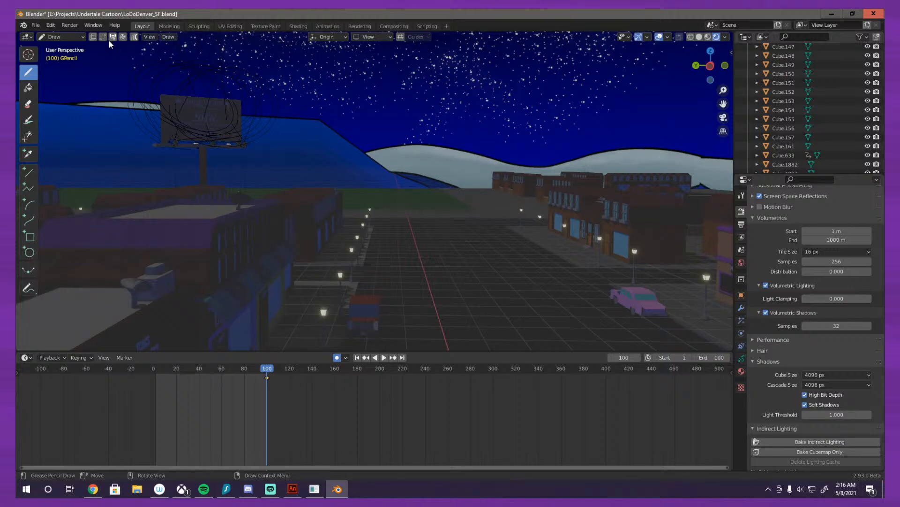
click(150, 41)
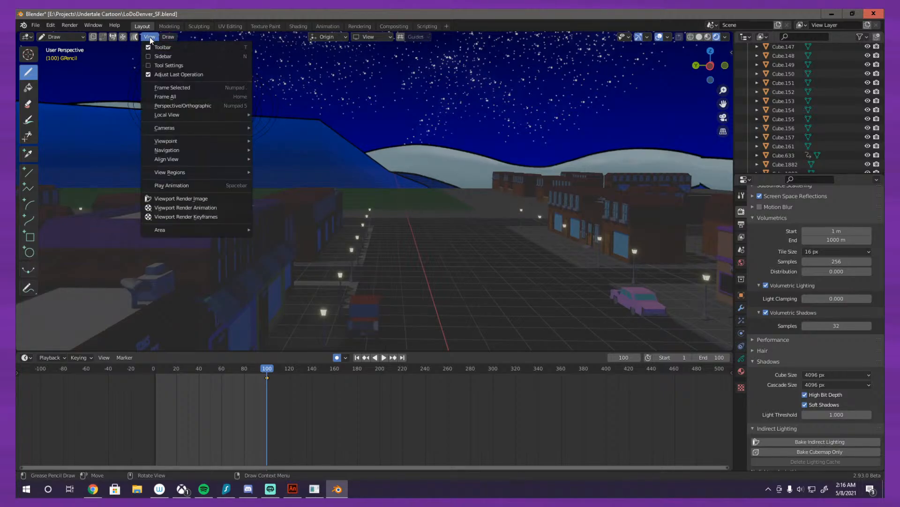
click(159, 64)
click(65, 38)
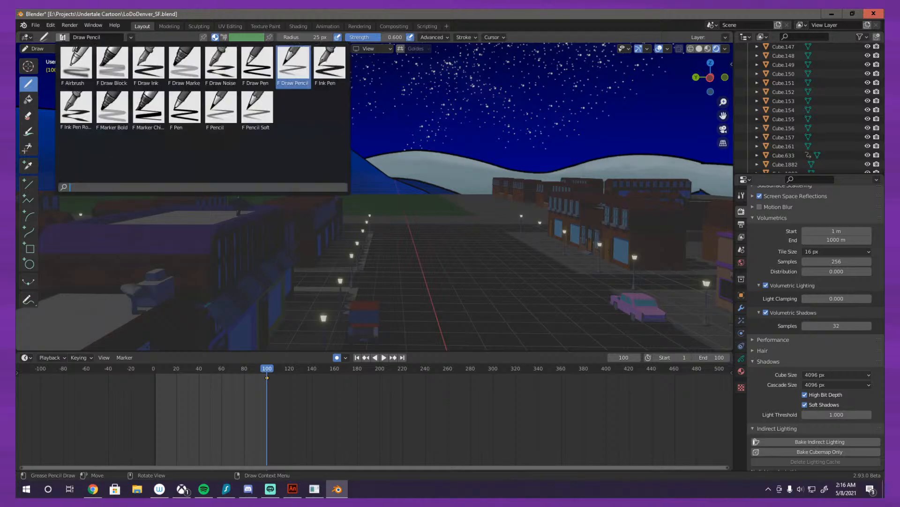
click(330, 65)
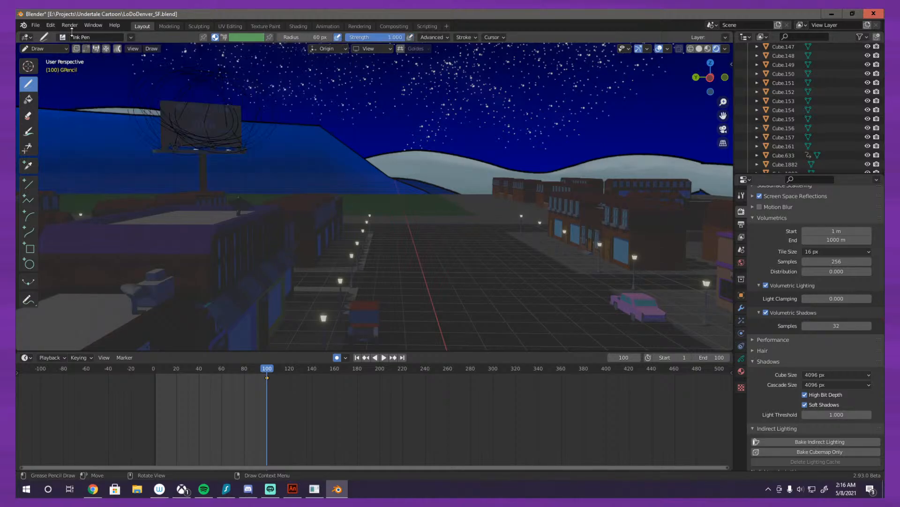
Step: Return to Object Mode and add a Line Art modifier to the Grease Pencil object
click(54, 49)
click(48, 59)
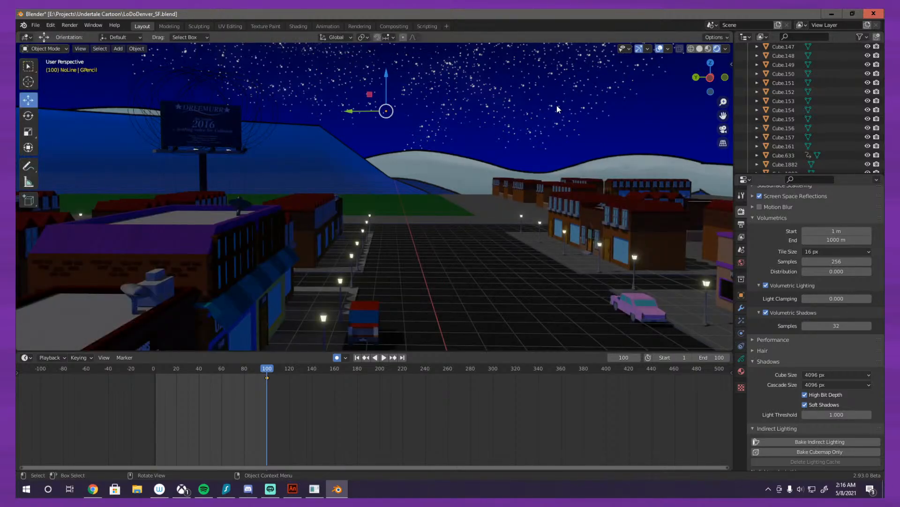
click(741, 309)
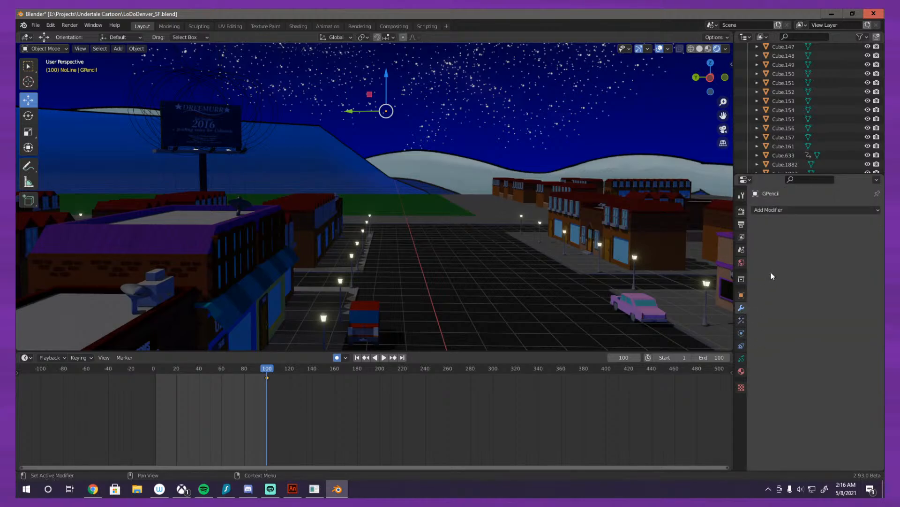
click(781, 209)
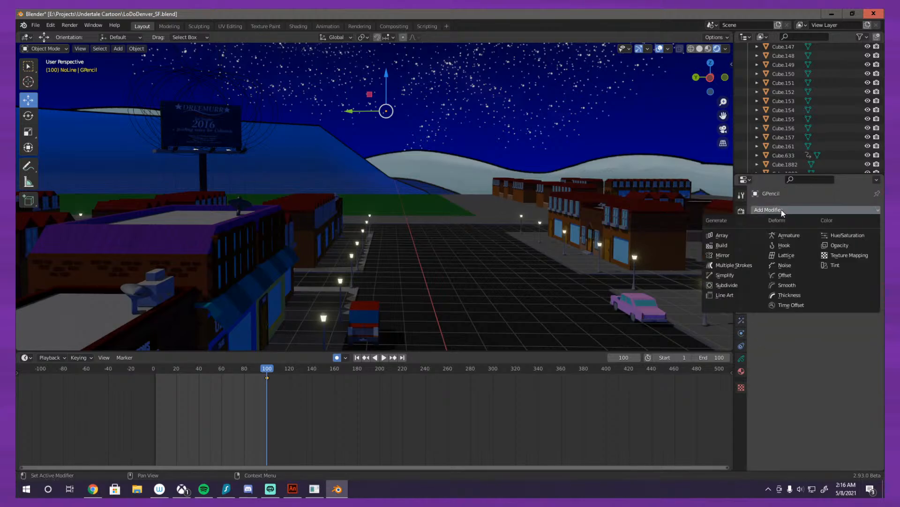
click(724, 295)
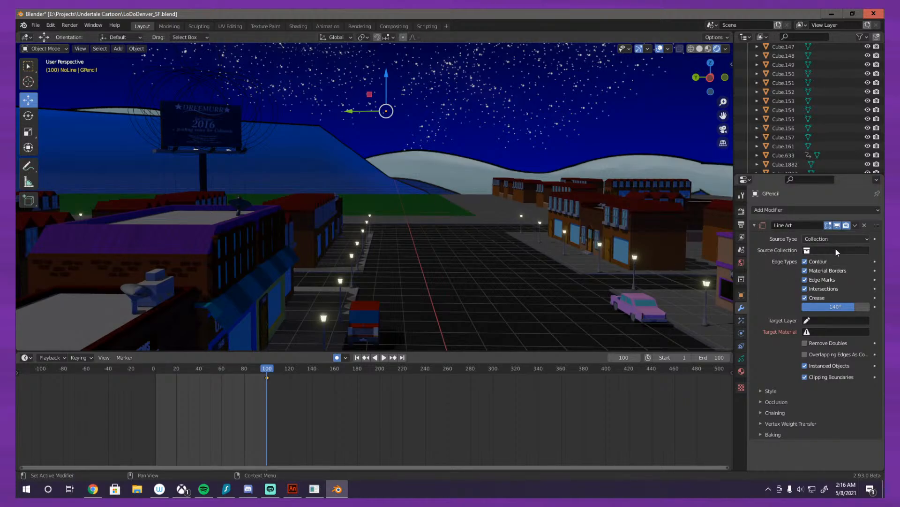
Step: Create a new material for the Grease Pencil object and name it Line-o
click(741, 372)
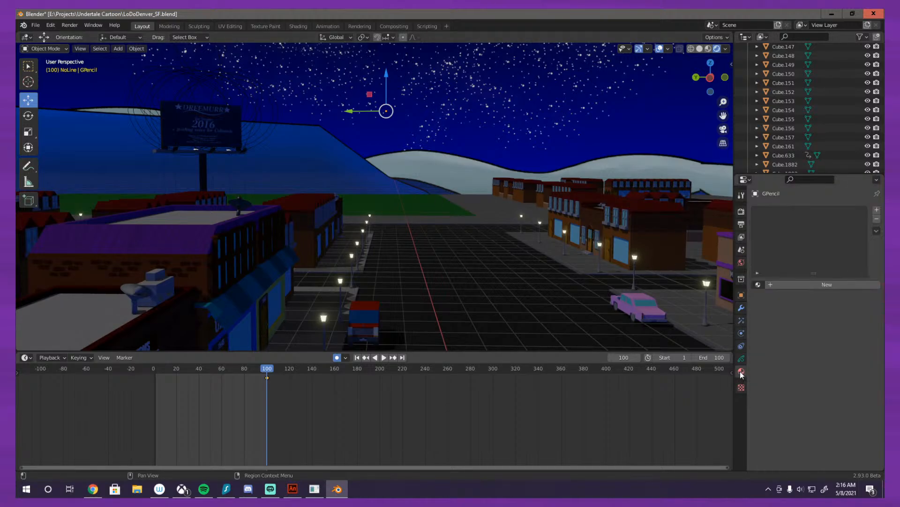
click(772, 284)
click(801, 283)
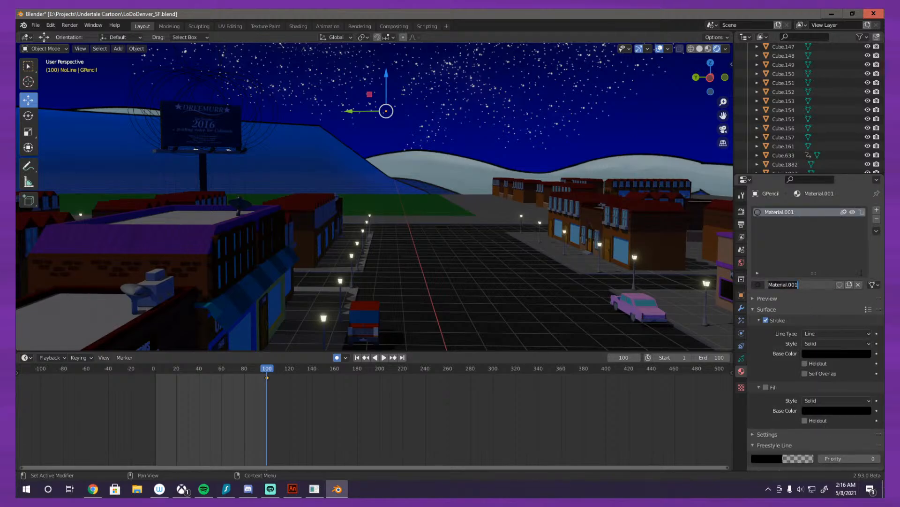
text(L)
text(ine)
text(e)
text(-o)
key(Return)
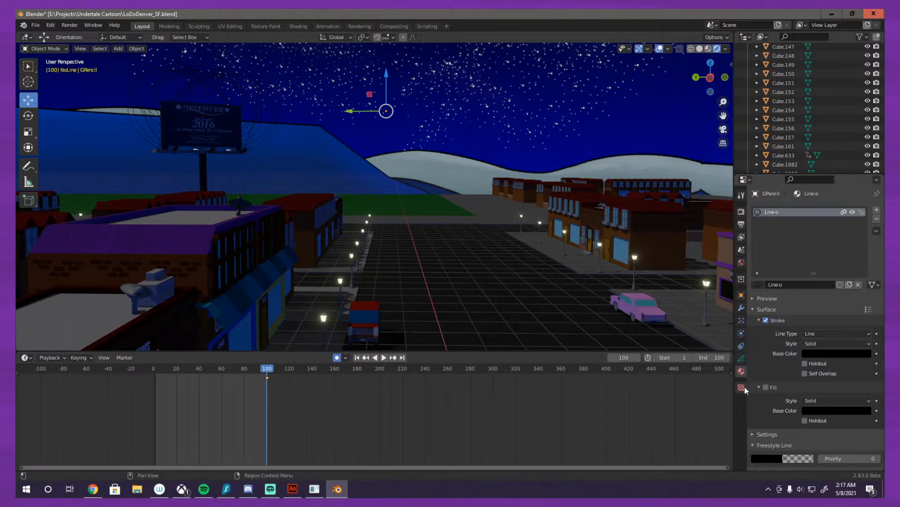
Step: Add a new layer to the Grease Pencil object data and name it Lineart
click(741, 359)
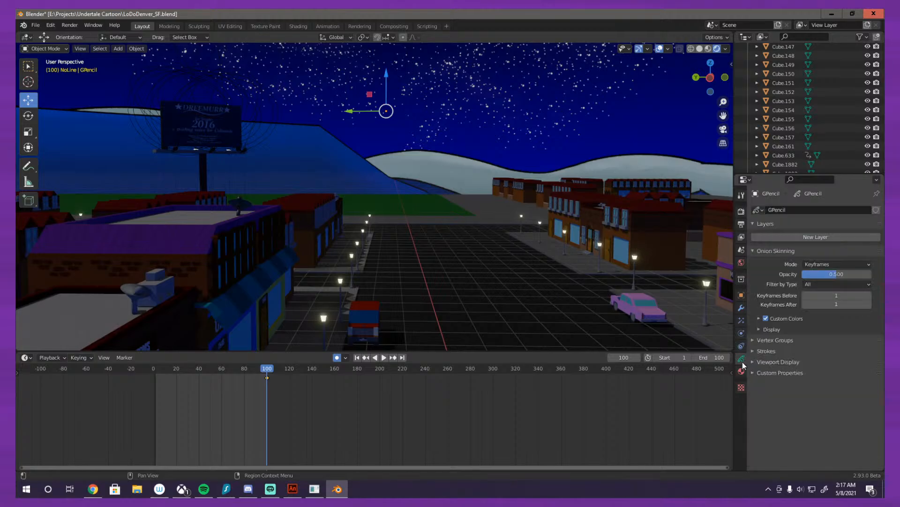
click(814, 238)
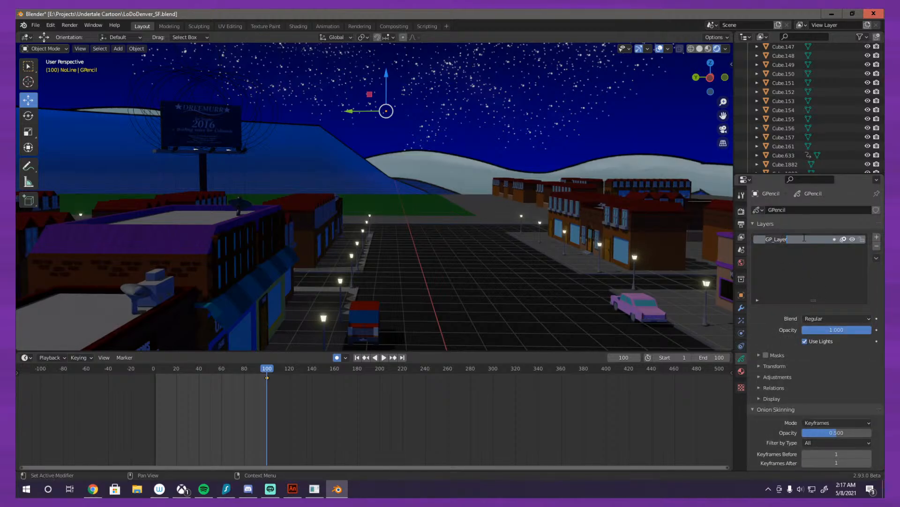
text(Lineart)
Step: Set the stroke style of the Line-o material to Texture
click(742, 373)
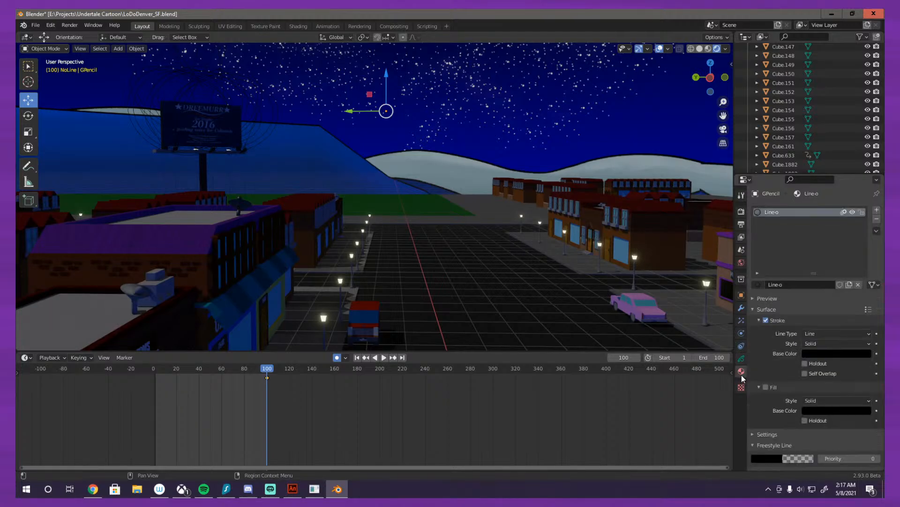
click(818, 343)
click(825, 363)
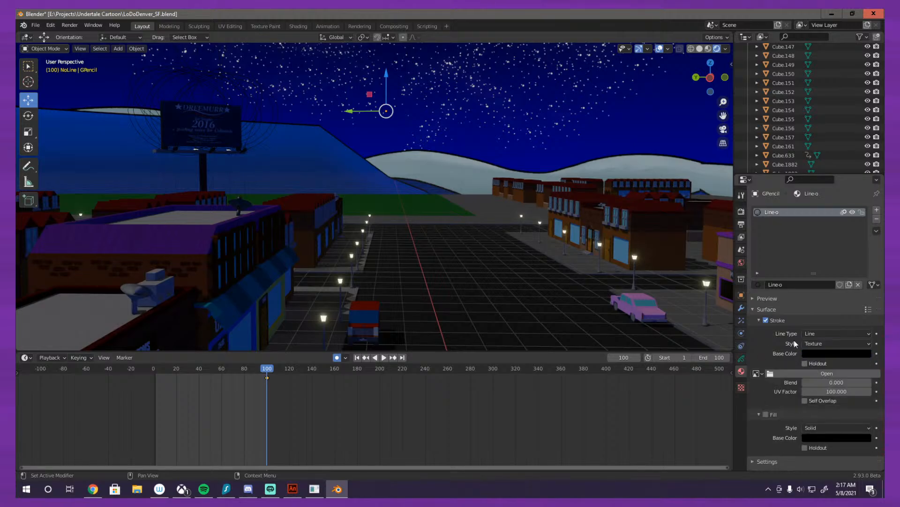
Step: Load MESSY outline.png from E:\Projects\Swole Foods\CGI\Interior\Tex as the stroke texture of the Line-o material
scroll(771, 363, down, 1)
click(757, 355)
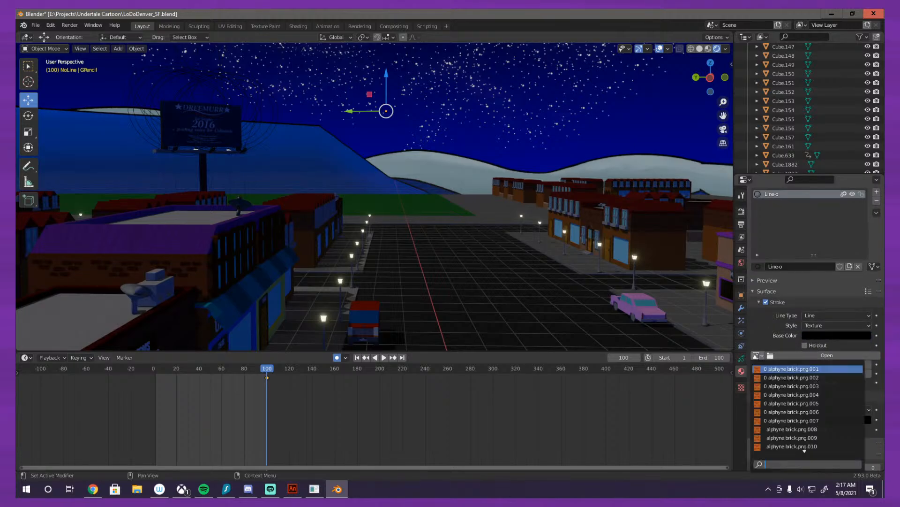
click(827, 355)
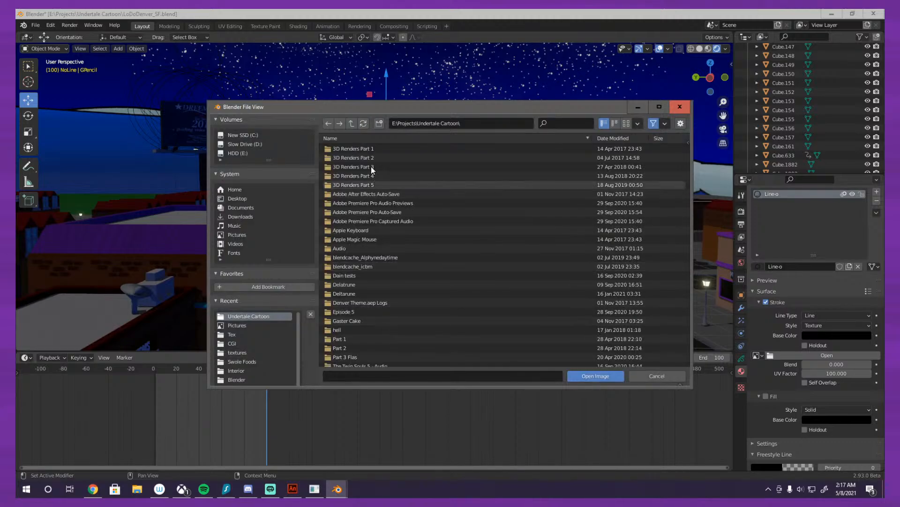
click(353, 124)
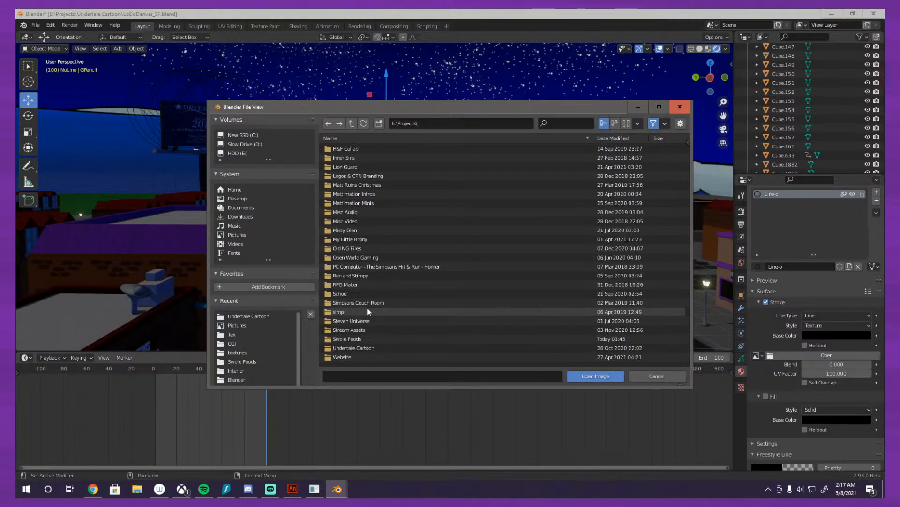
scroll(368, 312, down, 2)
double_click(363, 304)
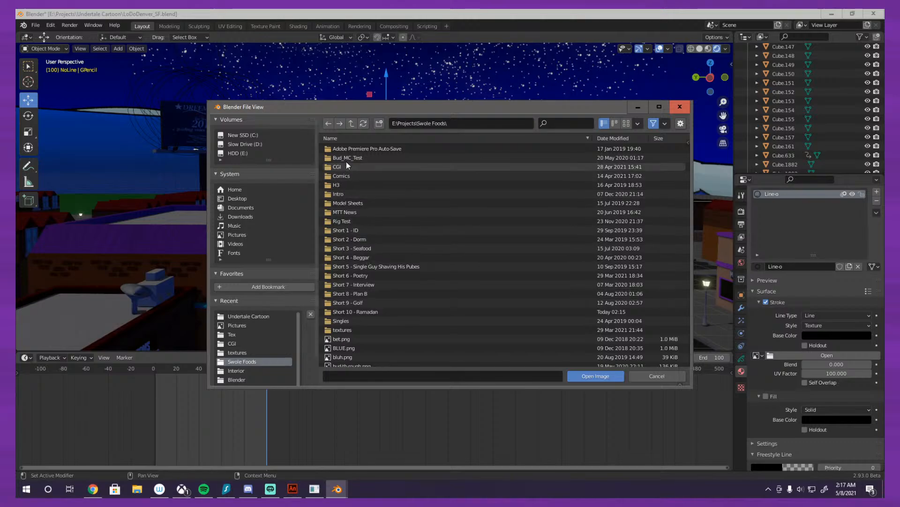
double_click(346, 164)
double_click(348, 159)
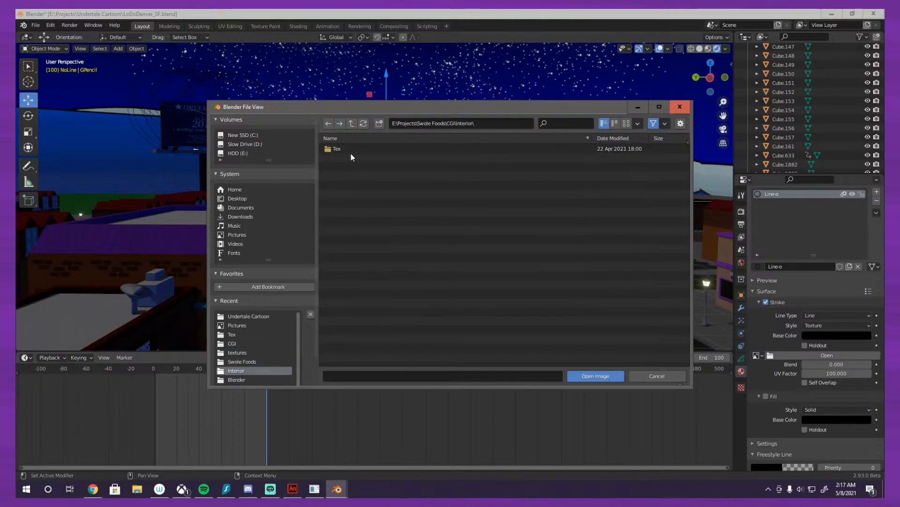
double_click(352, 149)
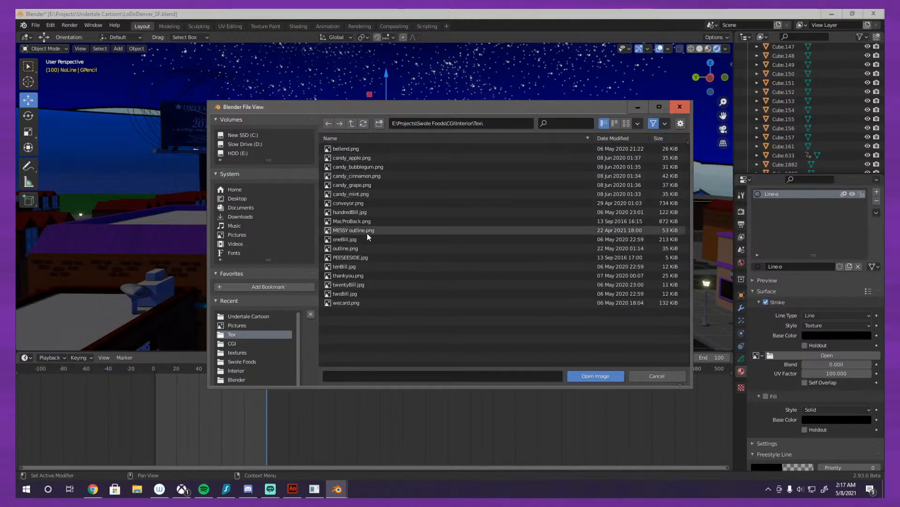
double_click(366, 230)
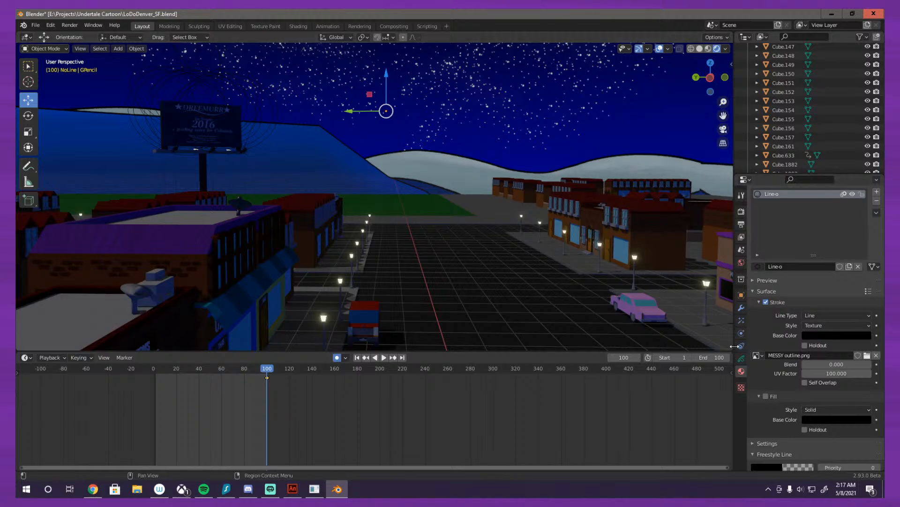
scroll(774, 372, down, 1)
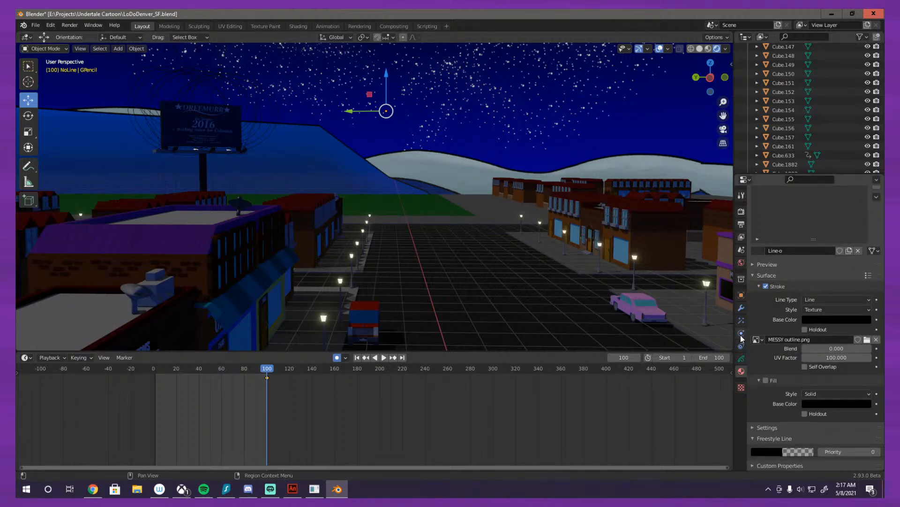
Step: Set the Line Art modifier's source collection to Main Lot, keeping Collection as the source type
click(741, 308)
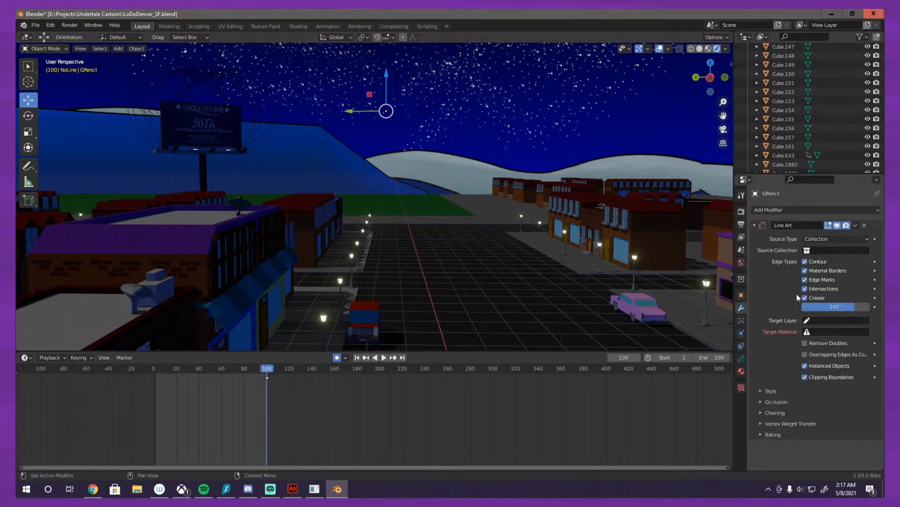
click(826, 239)
click(816, 250)
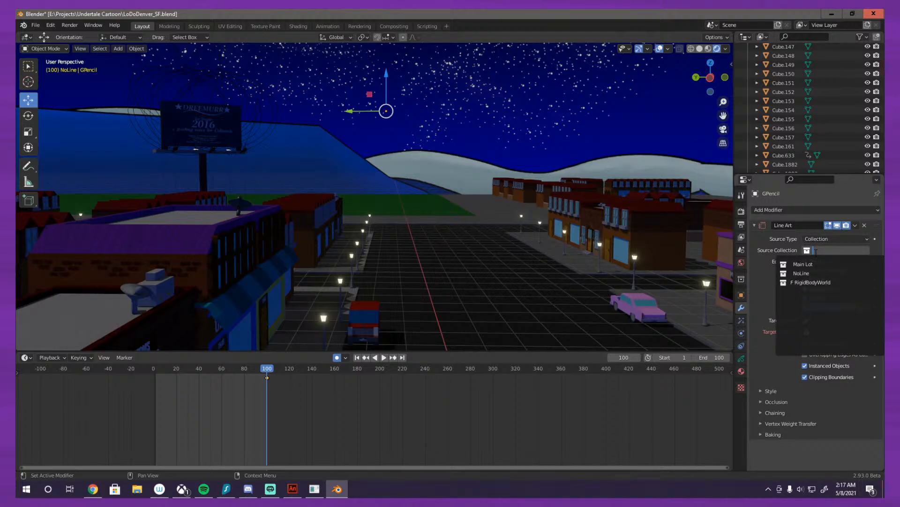
click(806, 264)
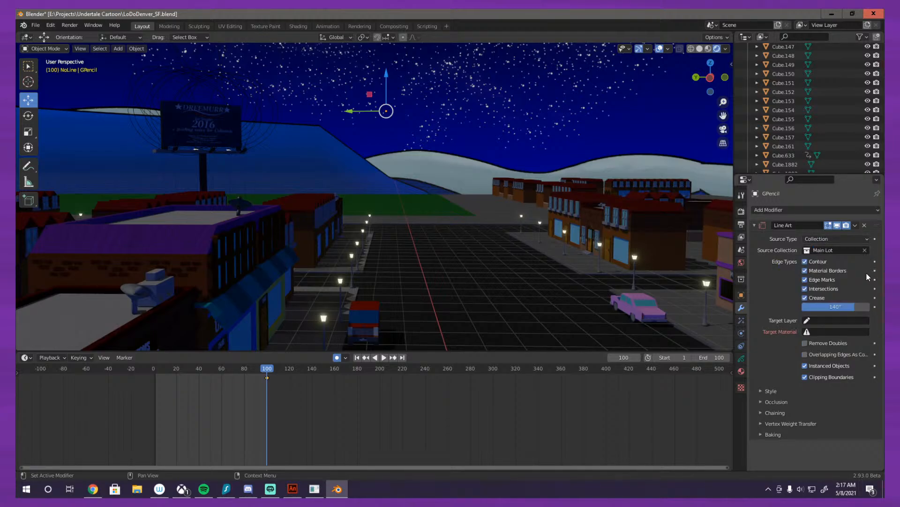
Step: Set the Line Art modifier's target layer to Lineart and target material to Line-o, then deselect the Grease Pencil object
click(815, 320)
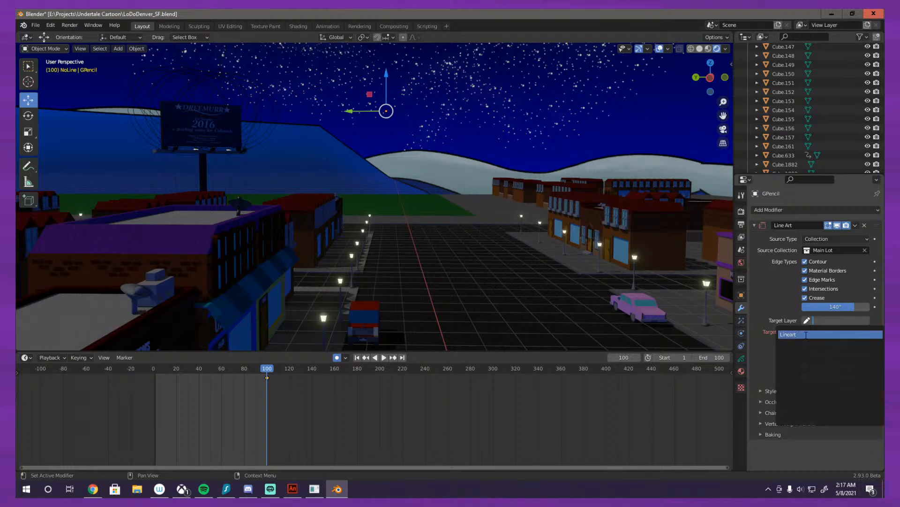
click(828, 334)
click(833, 332)
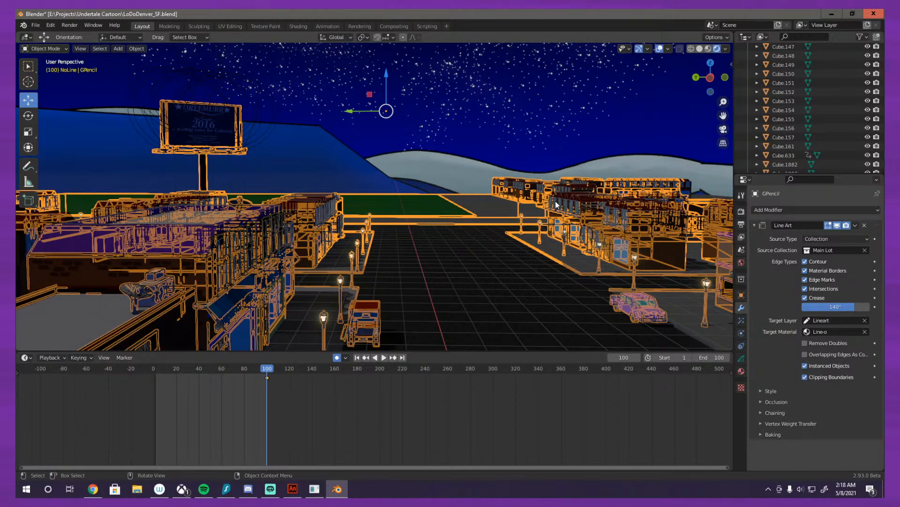
click(620, 99)
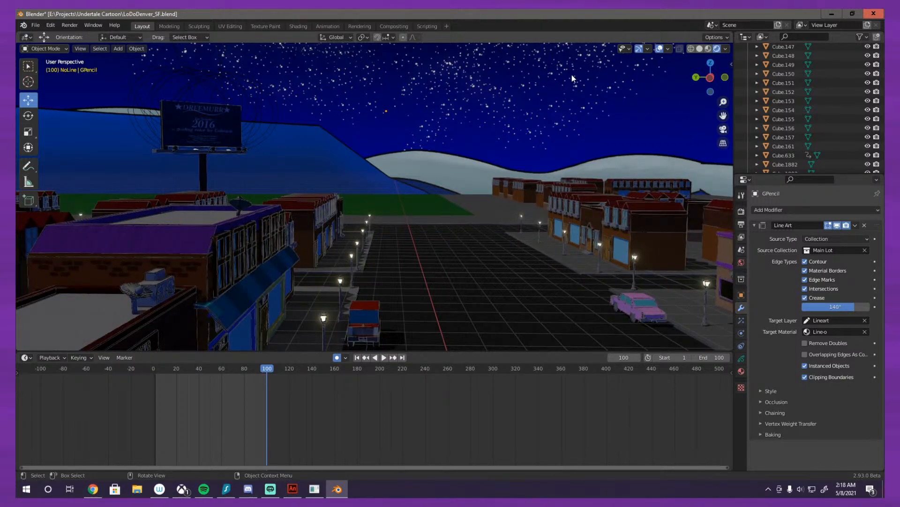
Step: Replace the LineStyle image texture with MESSY outline.png and set its color space to Raw
click(741, 387)
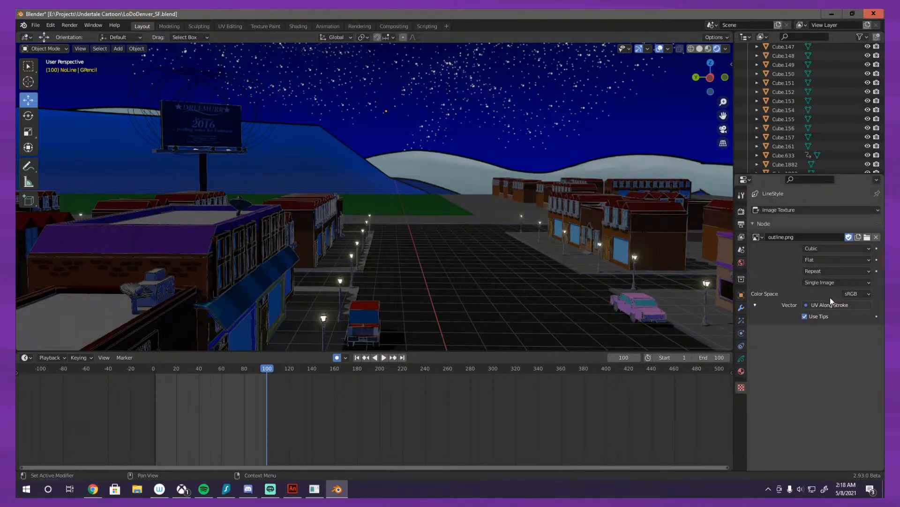
click(852, 293)
click(756, 236)
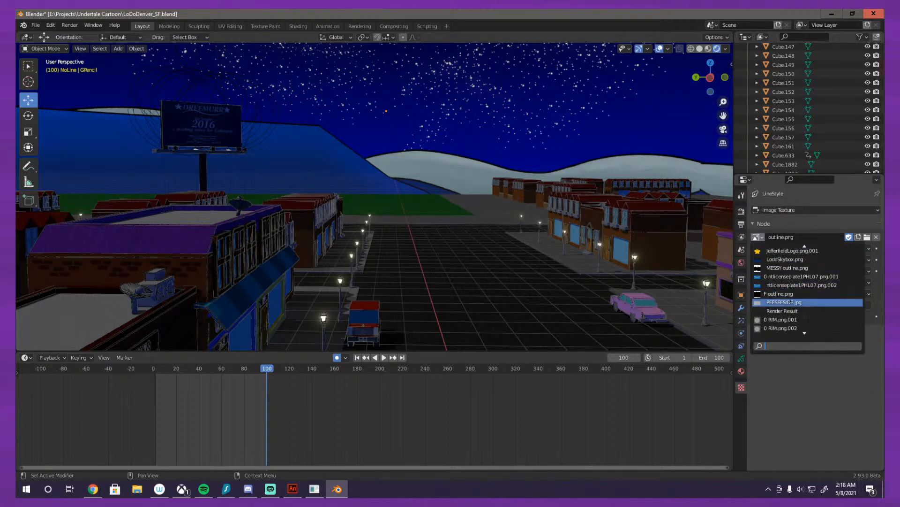
click(790, 268)
click(847, 294)
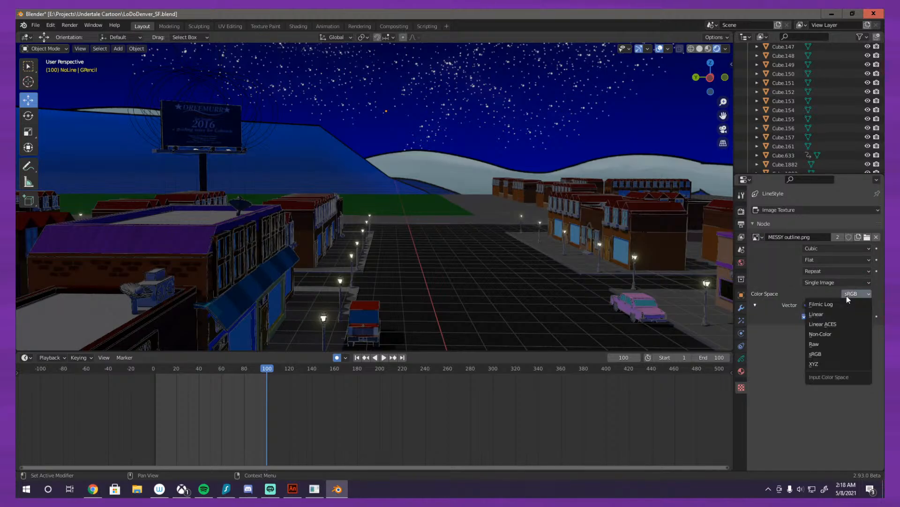
click(827, 349)
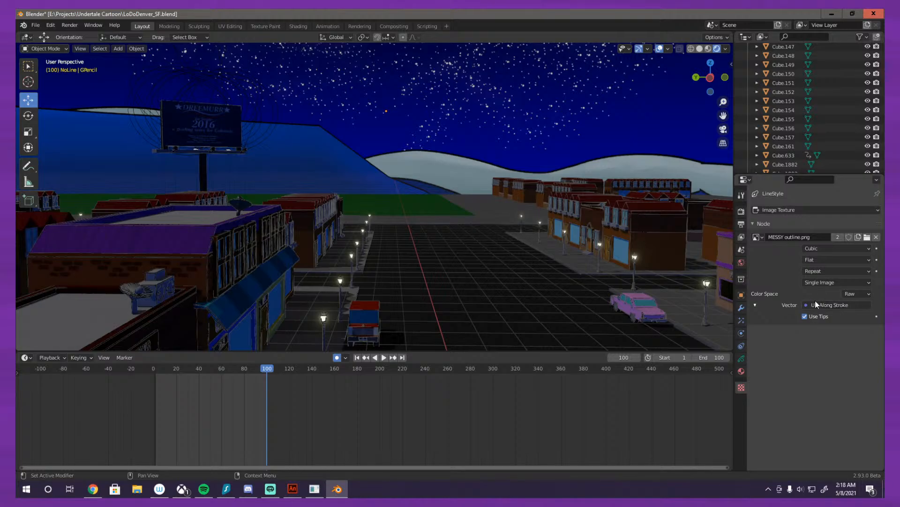
Step: Examine the outlines up close and expand the Line-o material's Settings section to review its options
scroll(465, 270, up, 4)
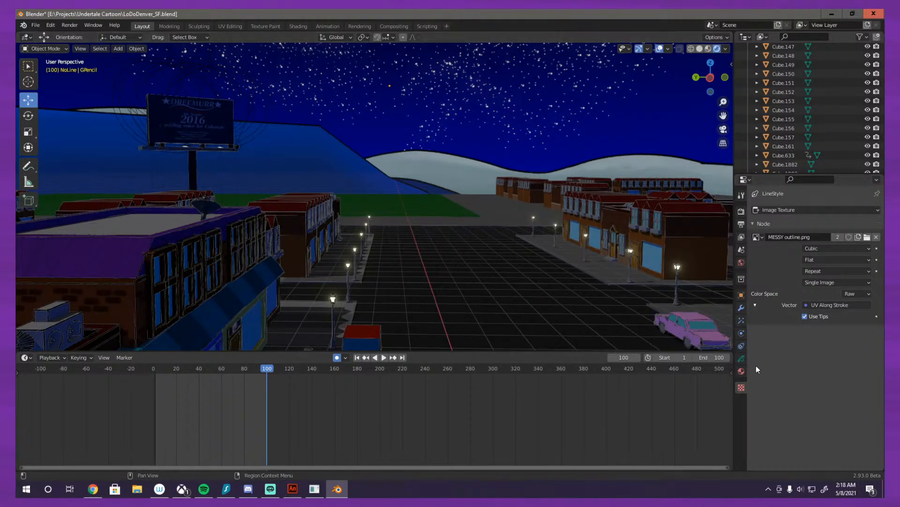
click(741, 371)
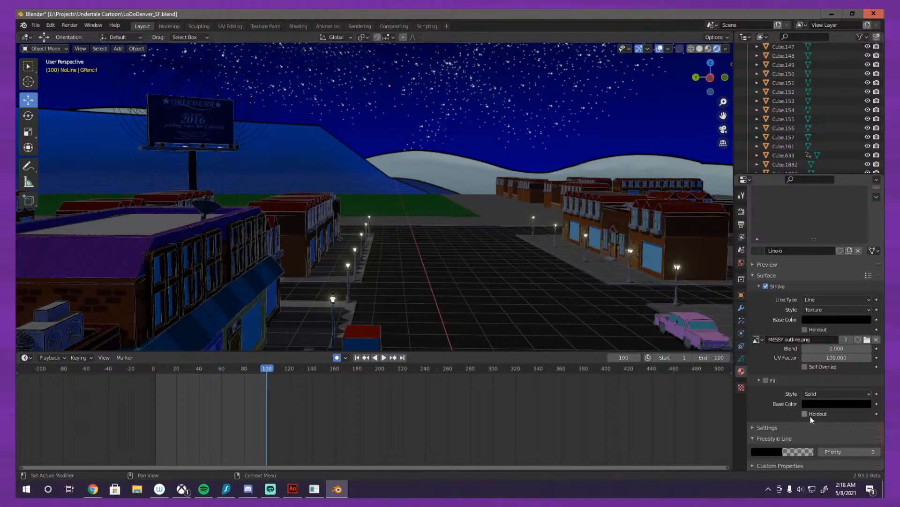
click(776, 427)
scroll(774, 418, down, 1)
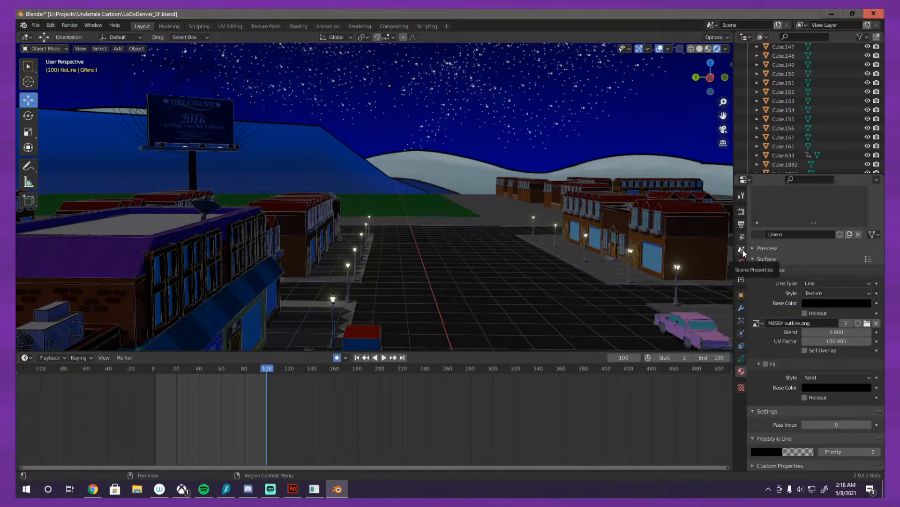
Step: Turn off Freestyle for the view layer
click(741, 238)
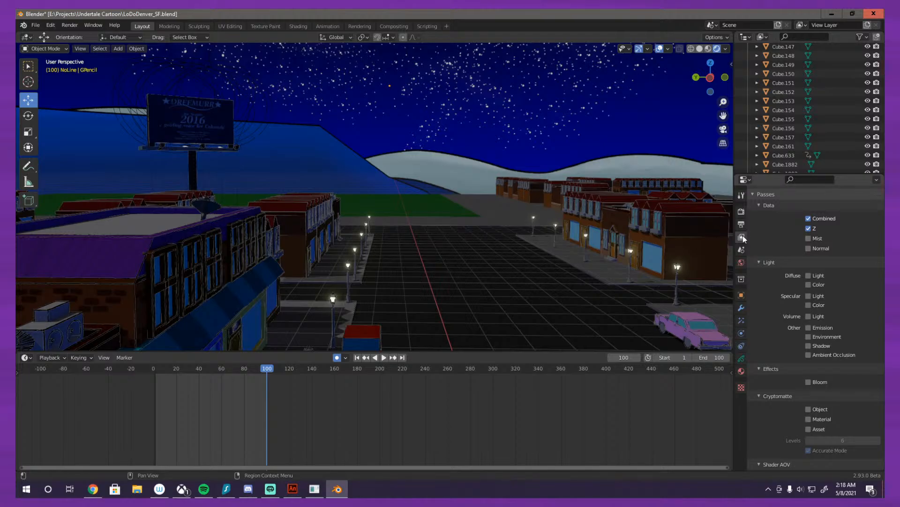
scroll(761, 269, down, 10)
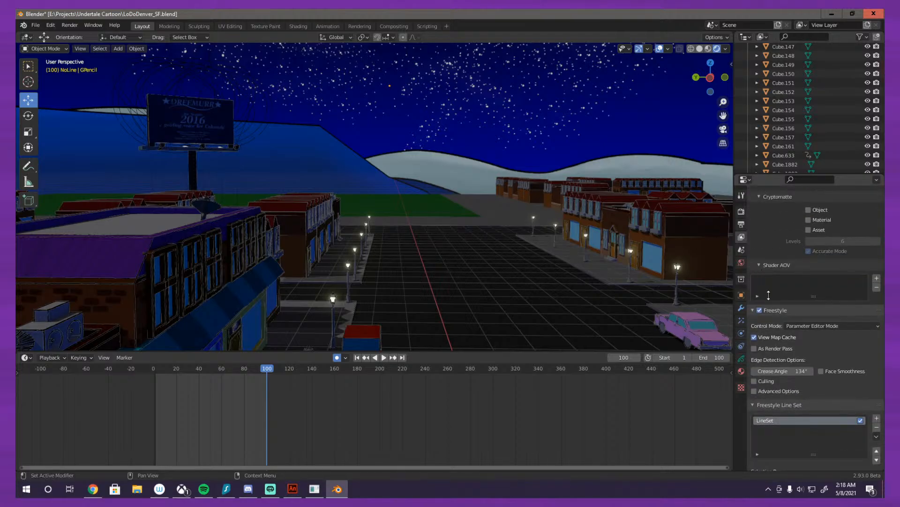
scroll(761, 300, up, 1)
click(759, 328)
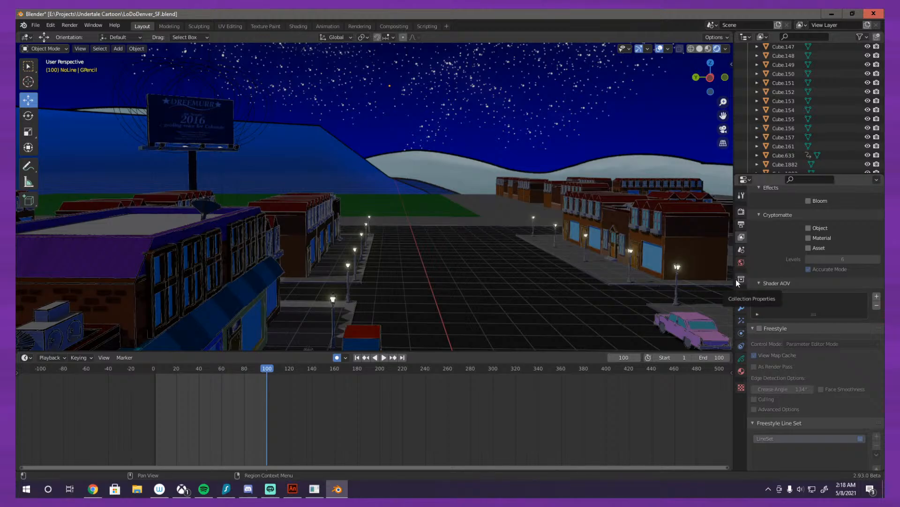
Step: Enable In Front in the Grease Pencil object's viewport display and check the outlines through the scene camera
click(741, 295)
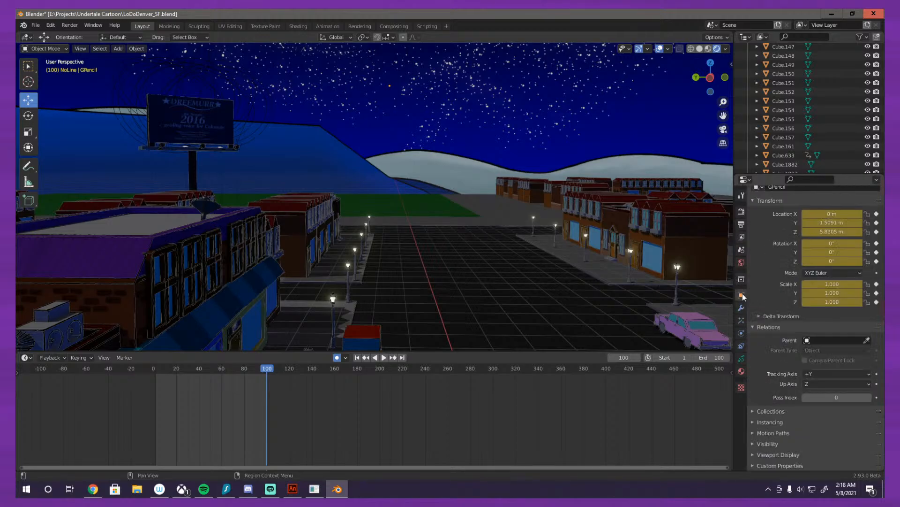
click(762, 454)
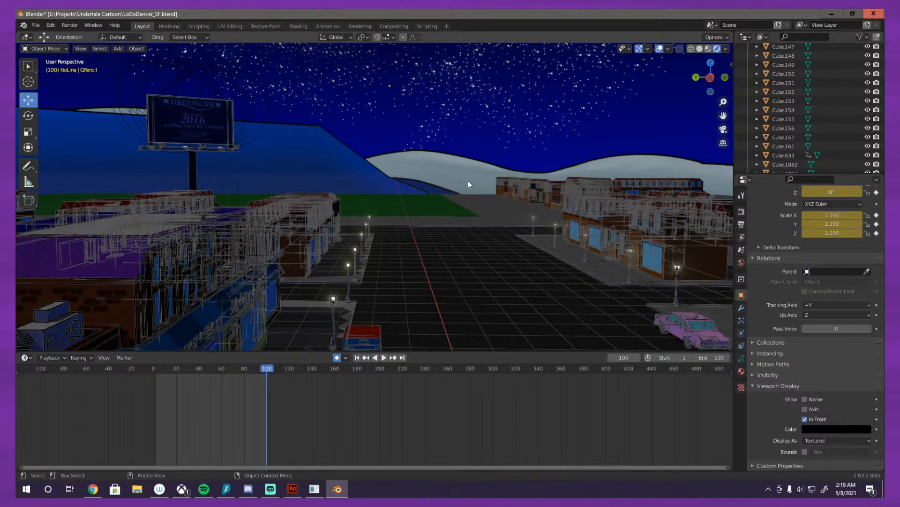
drag(468, 181, 514, 173)
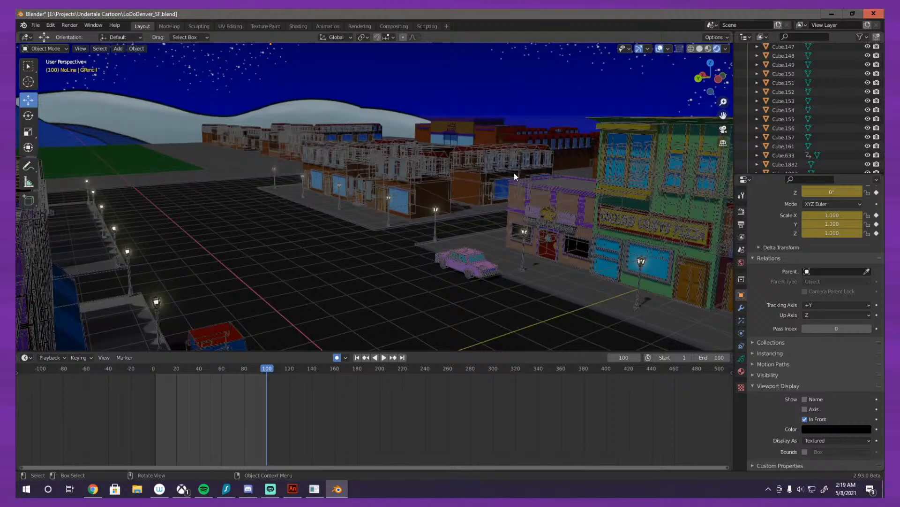
key(KP_0)
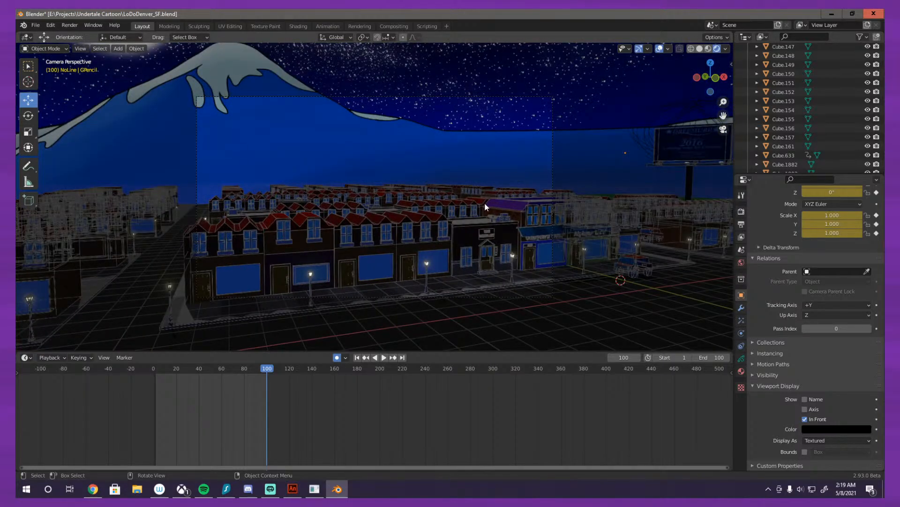
Step: Enable Self Overlap and set Blend to 1.000 for the MESSY outline.png stroke texture in the Line-o material
scroll(483, 208, up, 5)
scroll(479, 209, up, 8)
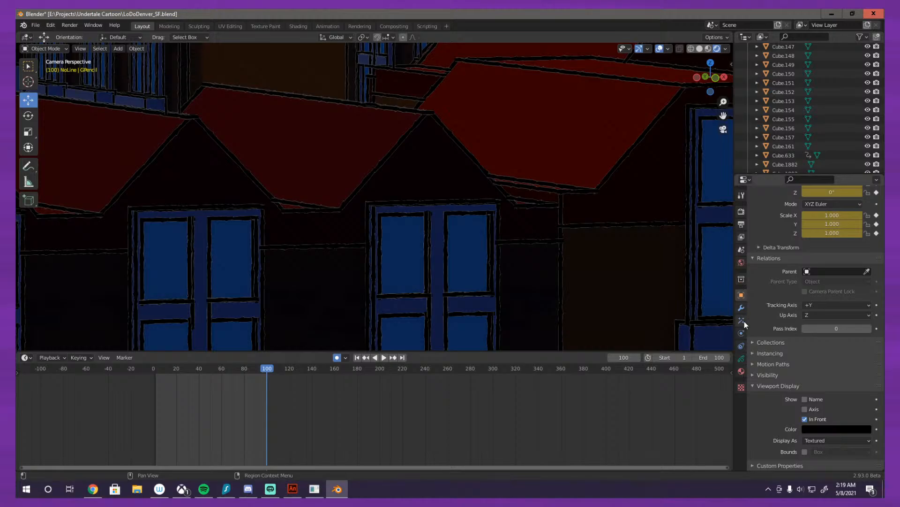
click(742, 373)
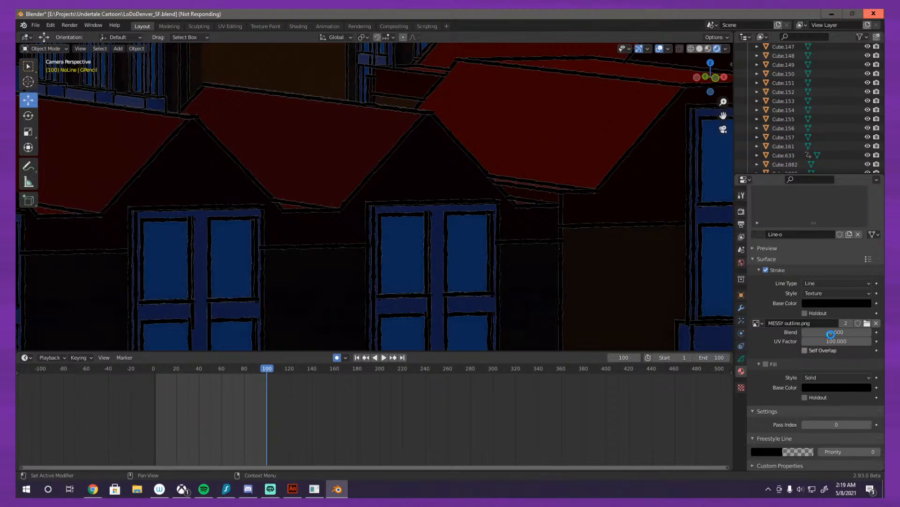
click(831, 334)
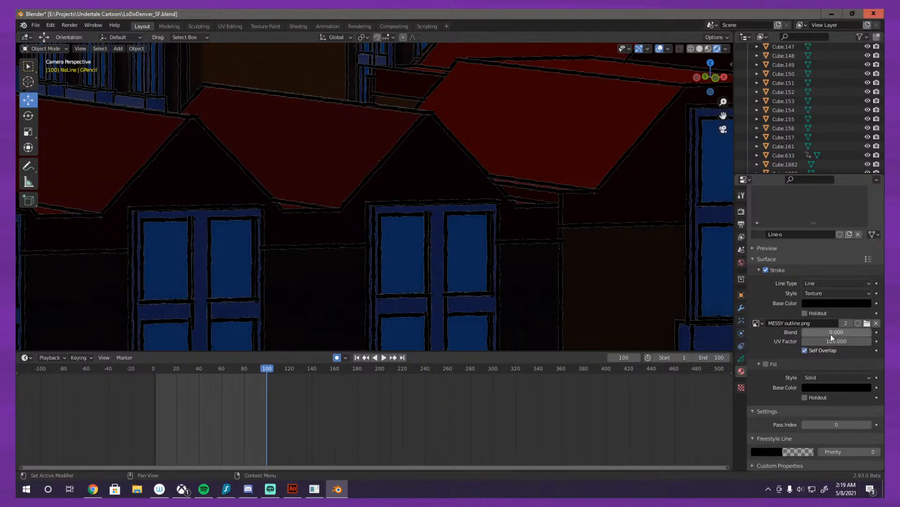
text(1)
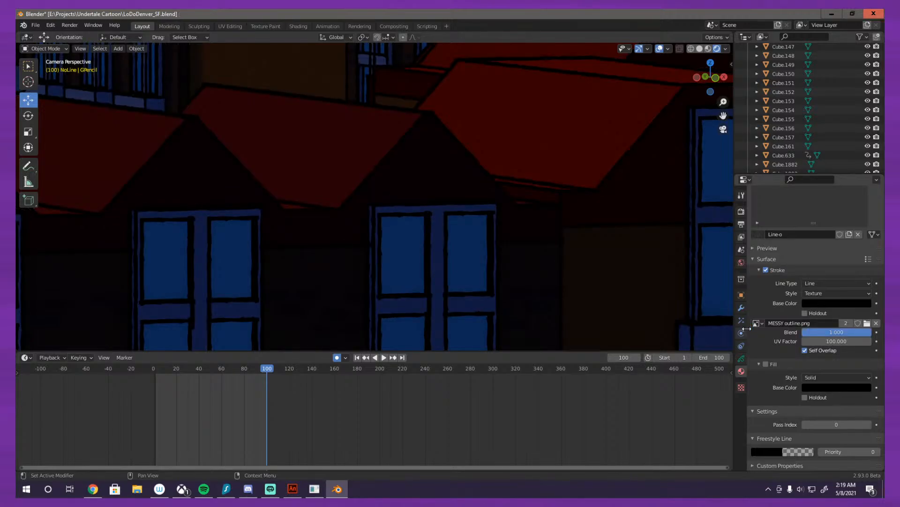
Step: Examine the textured outlines on the roofs, windows, satellite dishes and shop fronts at frame 100
scroll(382, 293, down, 10)
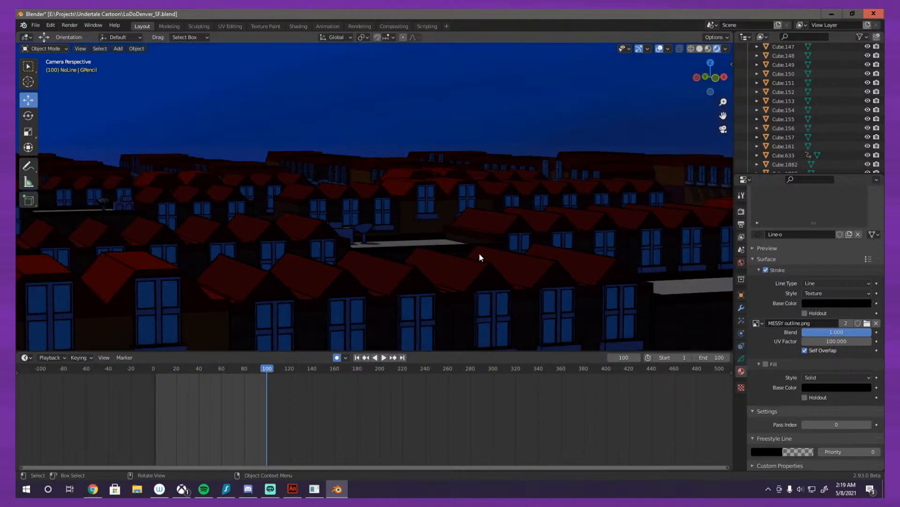
scroll(514, 269, up, 10)
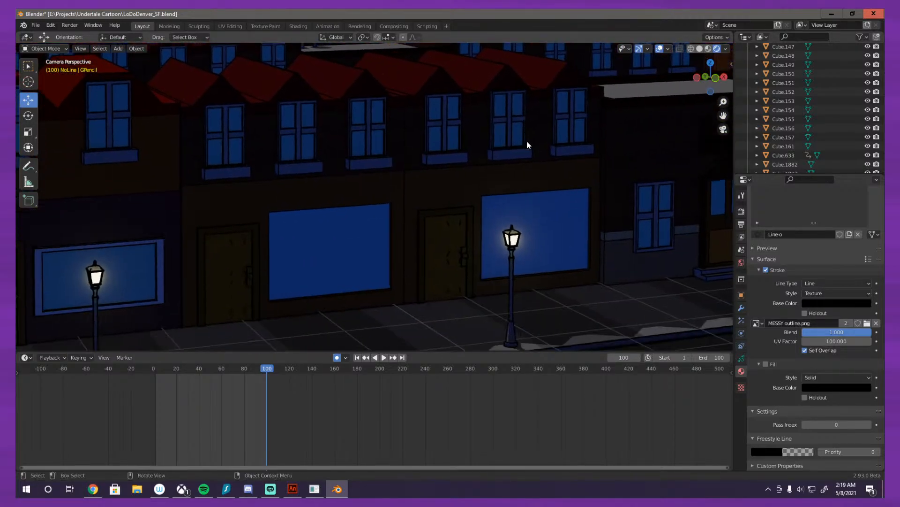
scroll(511, 180, down, 6)
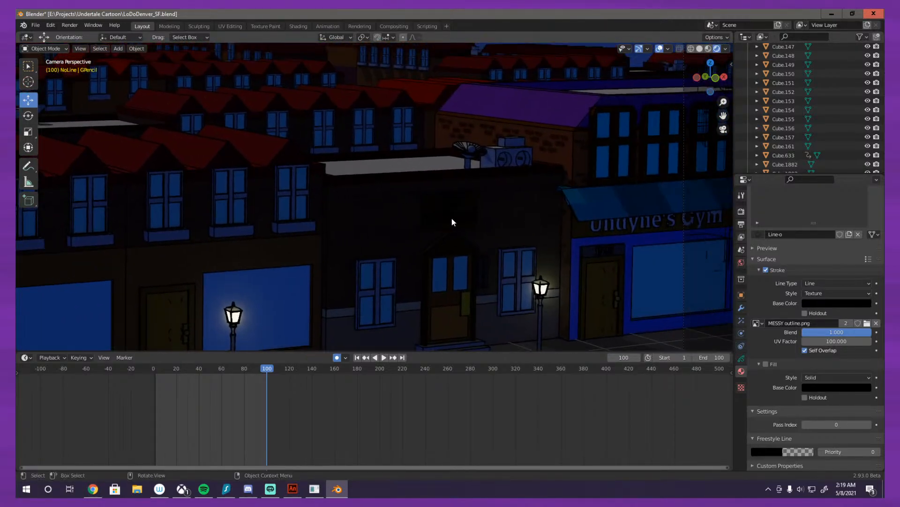
scroll(452, 222, up, 4)
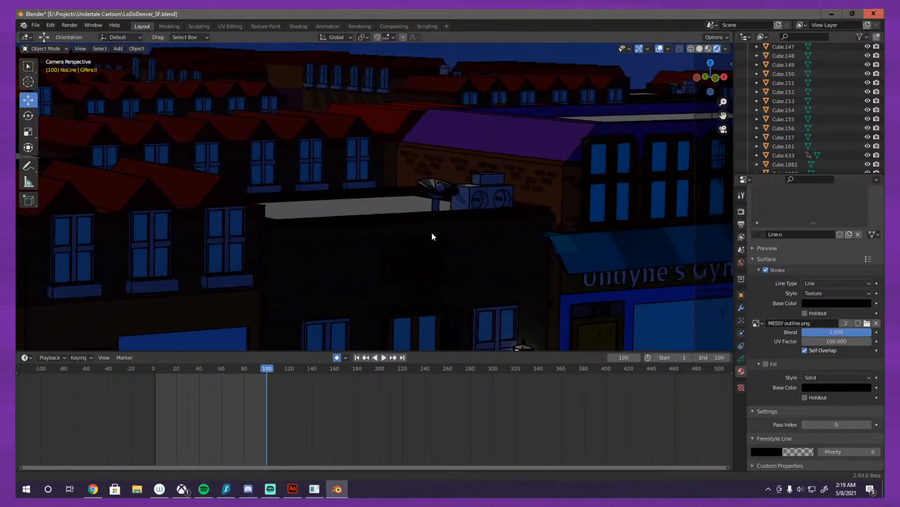
scroll(432, 234, up, 4)
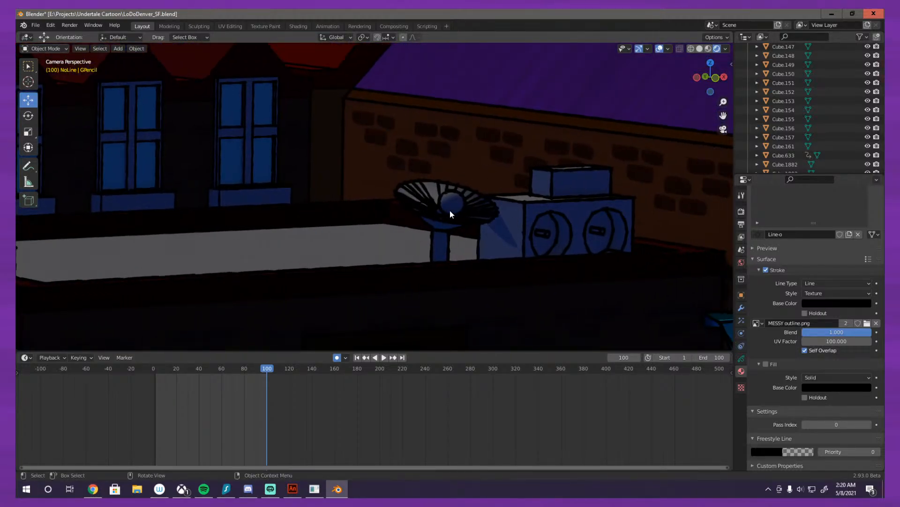
scroll(449, 210, down, 8)
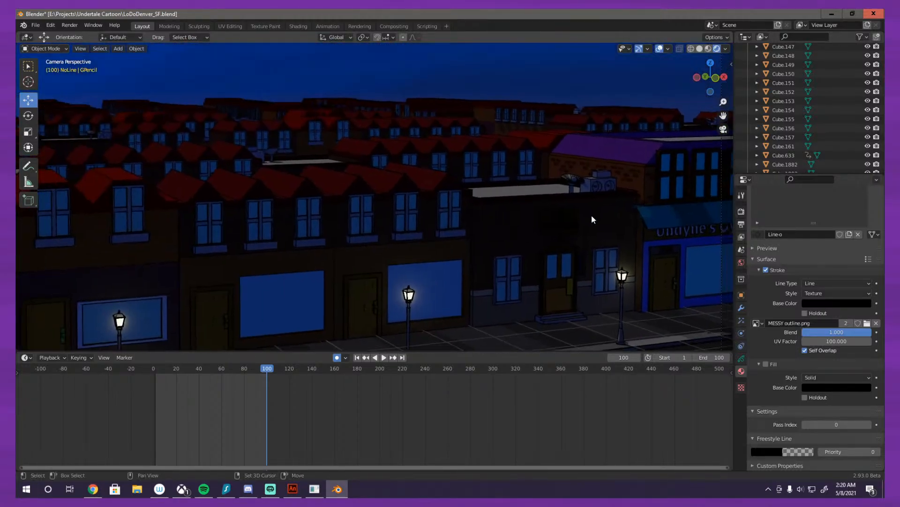
scroll(404, 198, up, 1)
drag(296, 205, 567, 206)
scroll(568, 206, down, 3)
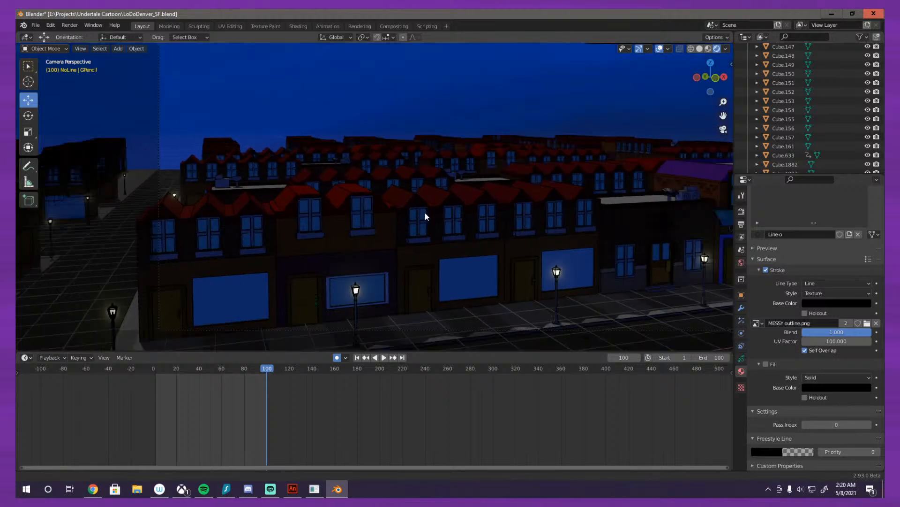
scroll(436, 221, up, 1)
scroll(434, 221, up, 3)
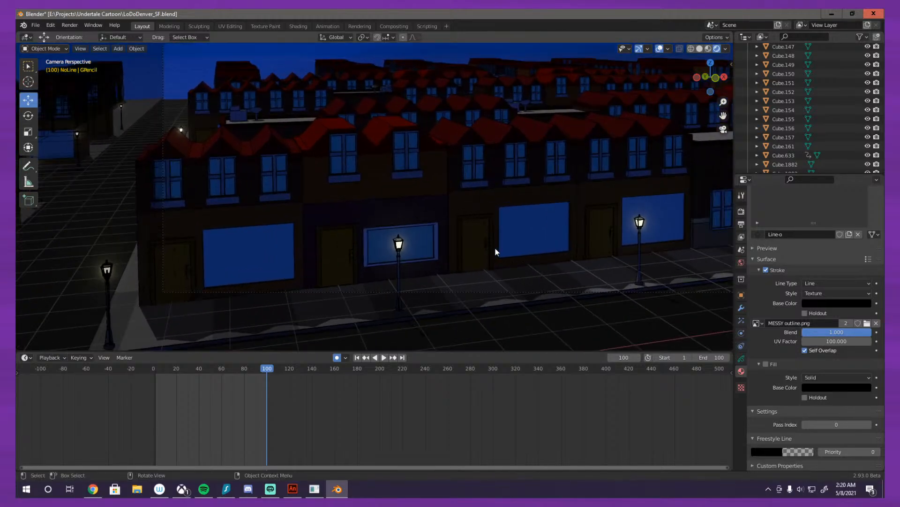
scroll(488, 245, up, 1)
drag(408, 160, 444, 252)
scroll(443, 252, up, 4)
drag(379, 232, 401, 266)
drag(390, 182, 513, 223)
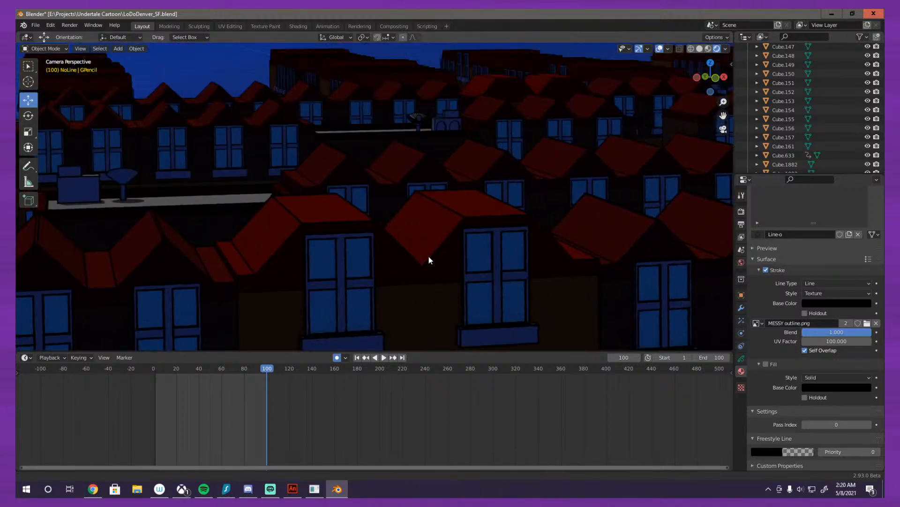
scroll(446, 267, up, 1)
scroll(514, 223, up, 1)
drag(419, 196, 454, 199)
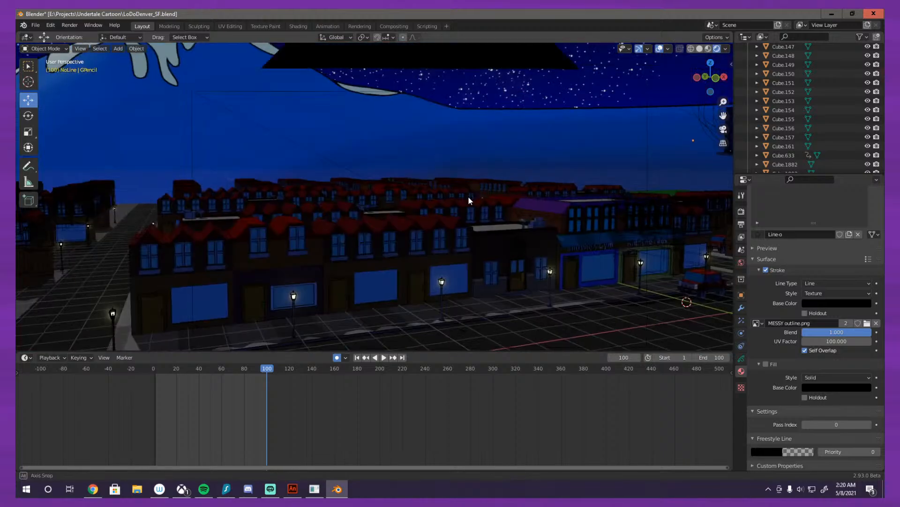
key(KP_0)
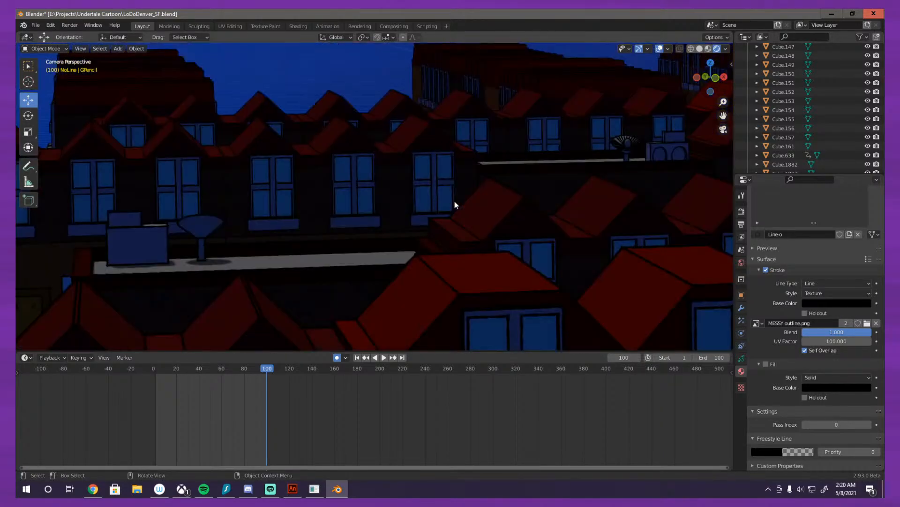
Step: Play the animation from frame 0 to check the outlines in motion, and return to frame 1
click(154, 368)
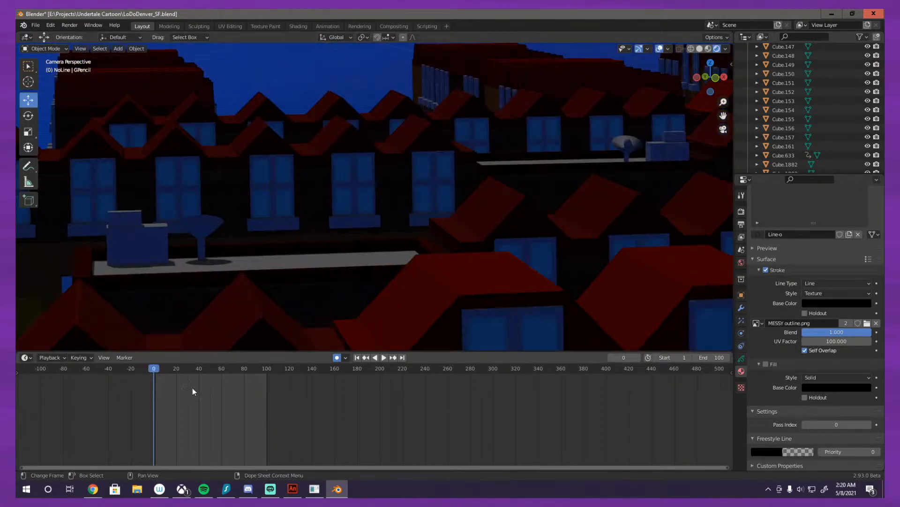
click(382, 358)
click(379, 358)
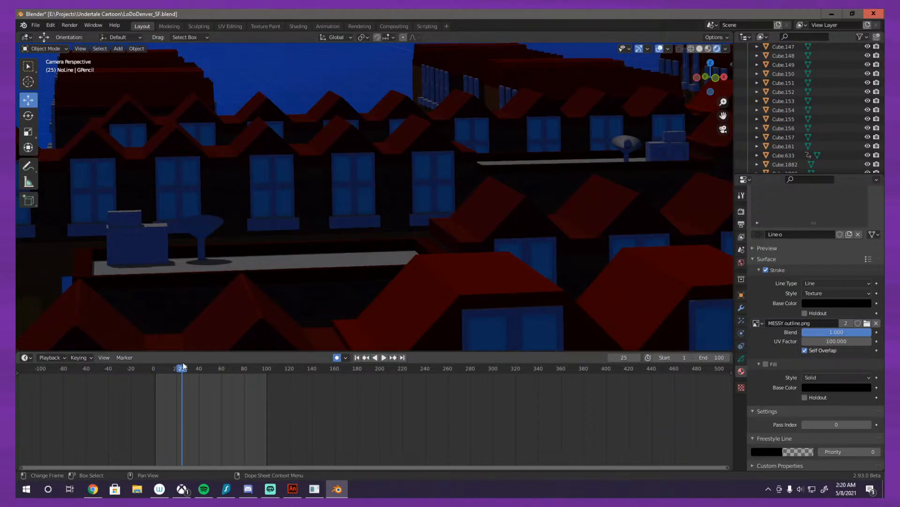
click(155, 367)
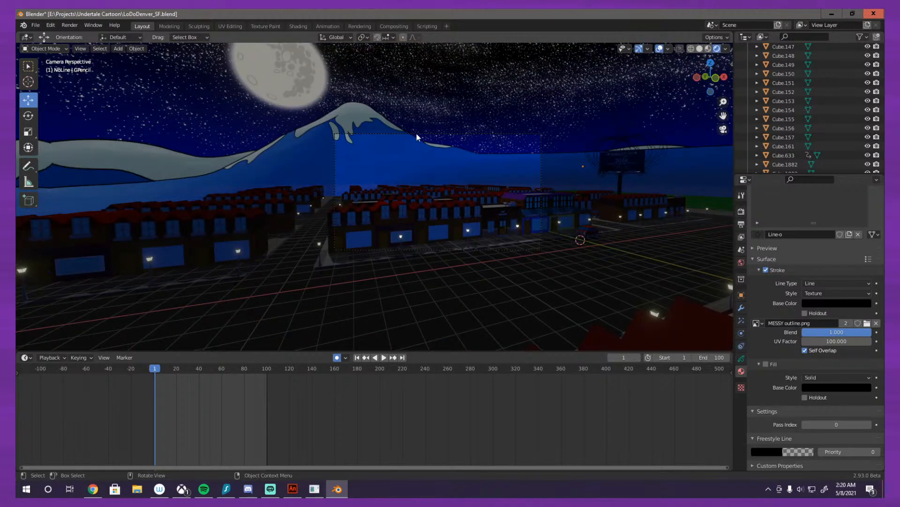
Step: Move the camera along the global X axis at frame 1 to the yellow-roofed building, keying its new position
click(417, 135)
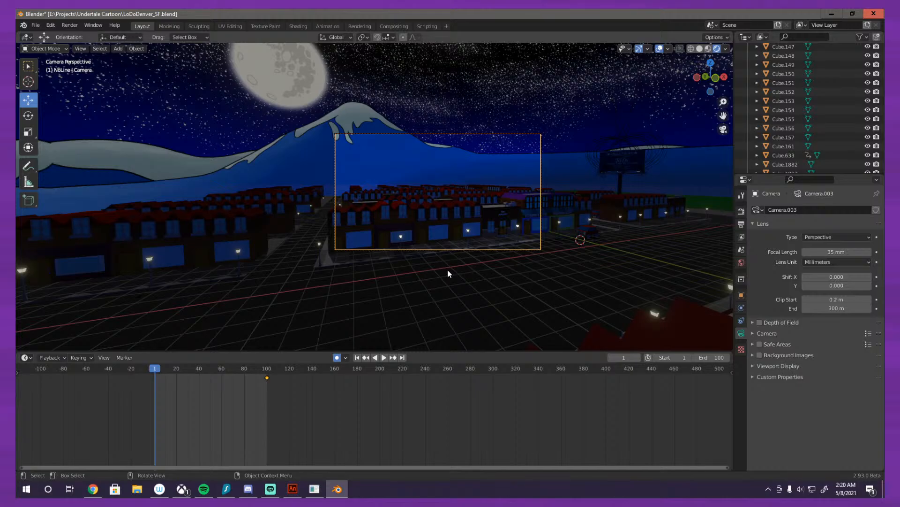
key(g)
key(x)
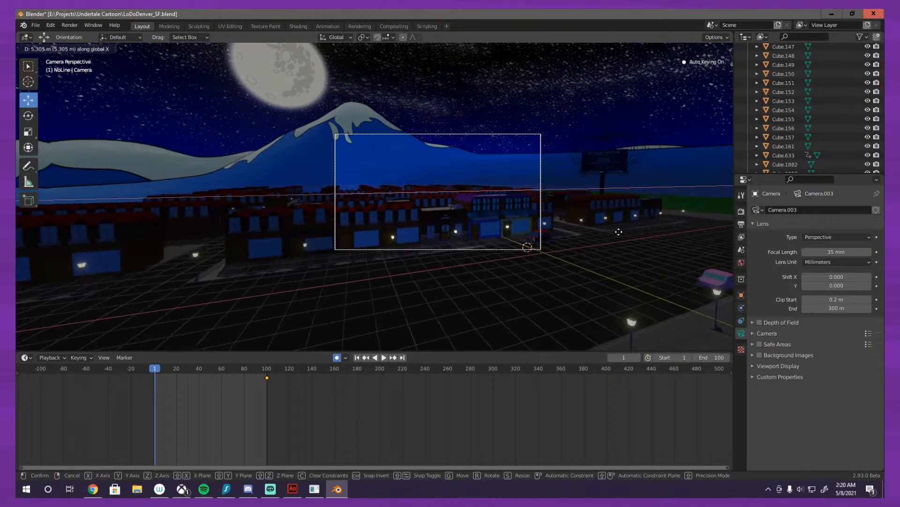
click(732, 201)
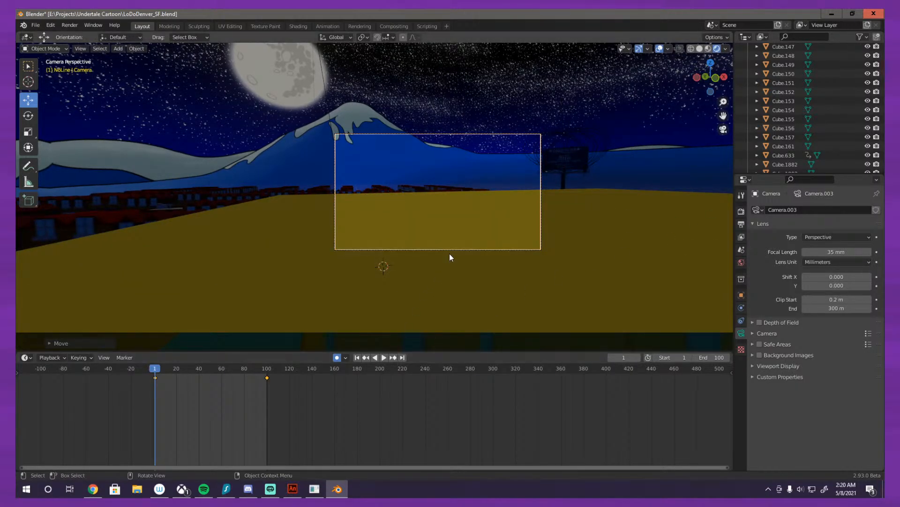
Step: Move the GPencil object out of the NoLine collection into the top-level Scene Collection
drag(450, 256, 489, 255)
scroll(489, 255, down, 5)
scroll(331, 205, down, 5)
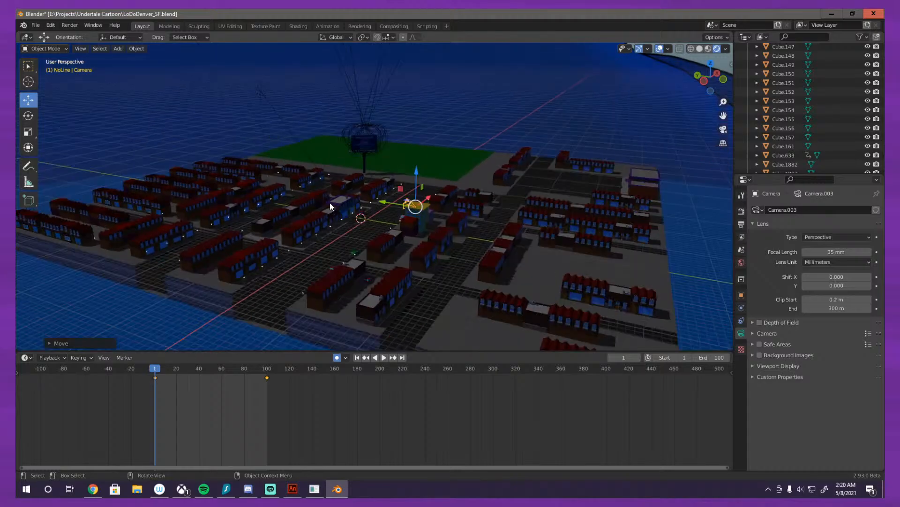
drag(330, 202, 381, 190)
scroll(381, 189, up, 6)
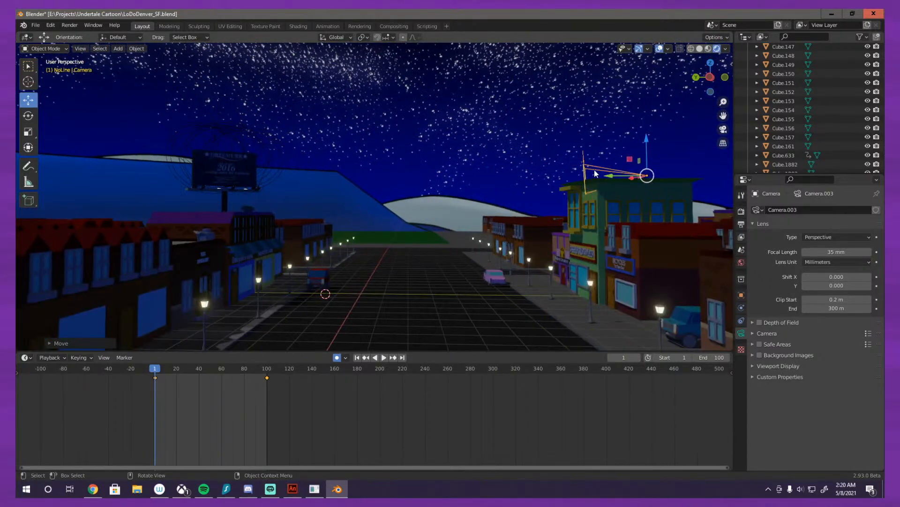
scroll(800, 111, down, 6)
scroll(861, 159, up, 8)
scroll(838, 120, up, 15)
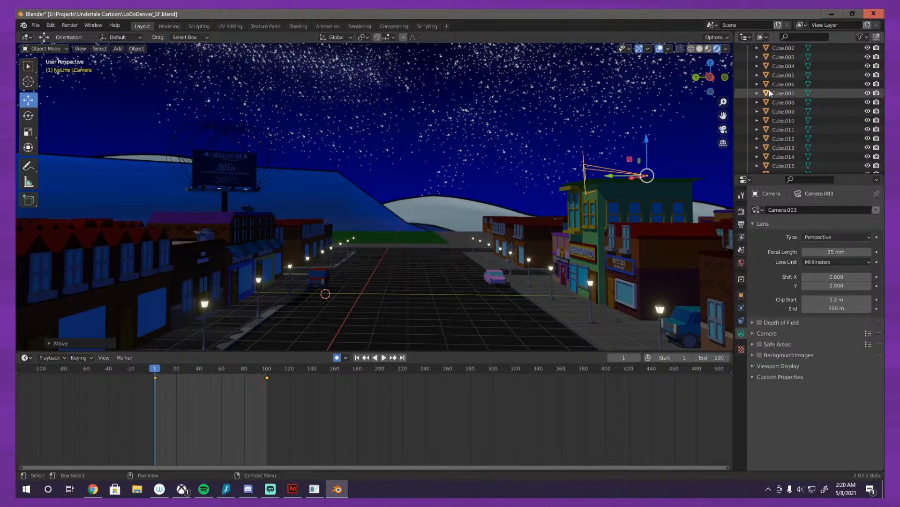
click(748, 57)
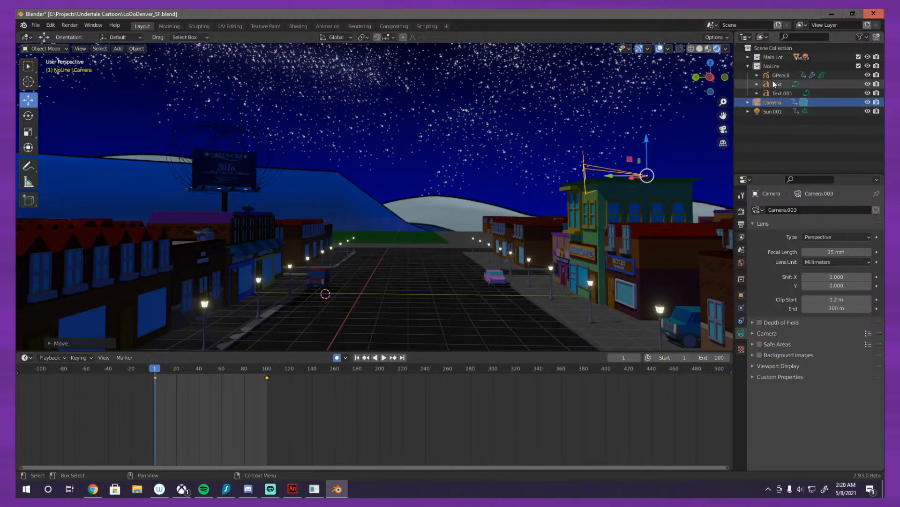
drag(774, 75, 767, 123)
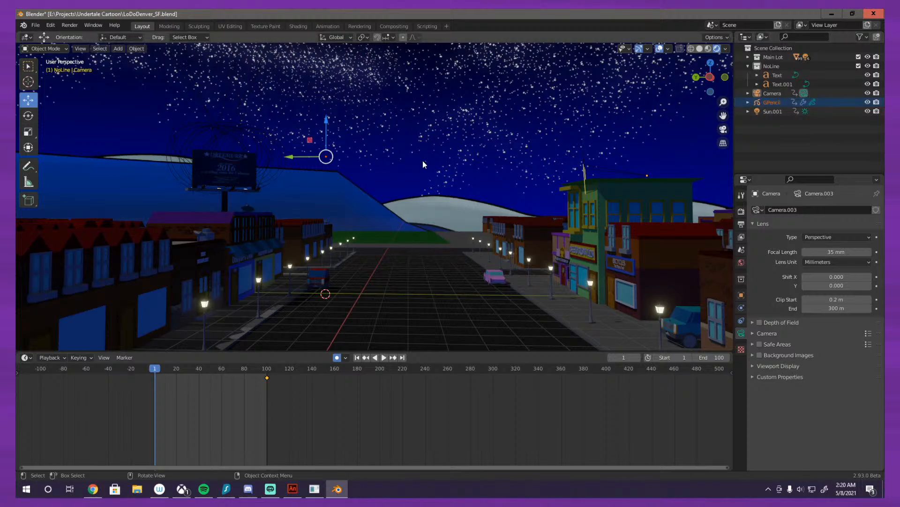
Step: Delete the GPencil object's keyframe at frame 100
drag(423, 160, 404, 171)
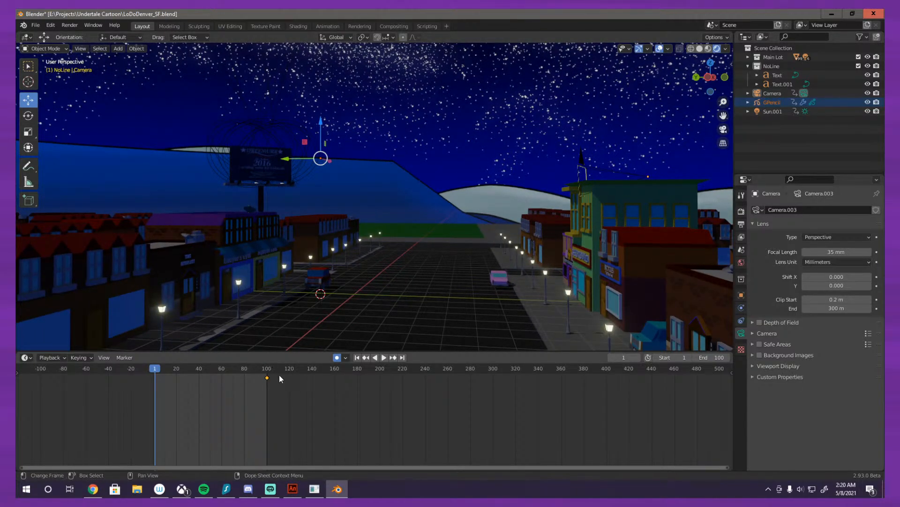
key(Delete)
drag(318, 271, 339, 253)
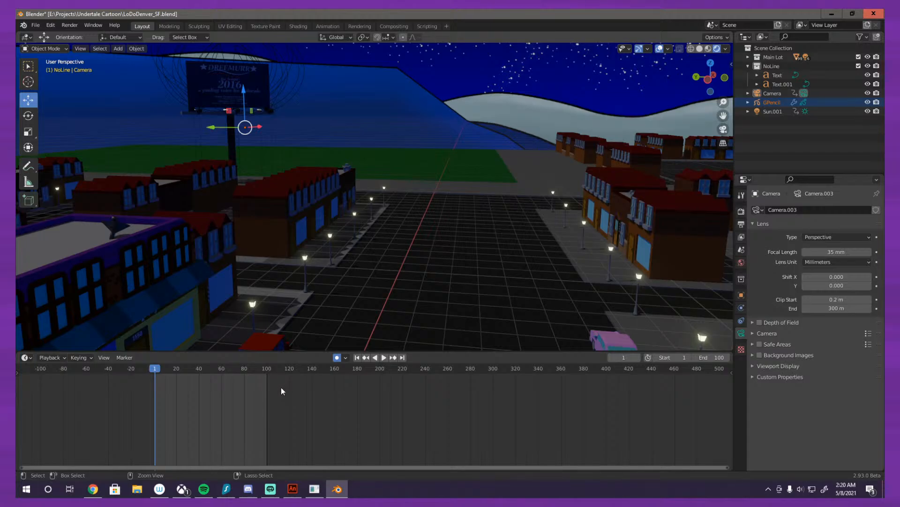
key(ctrl+z)
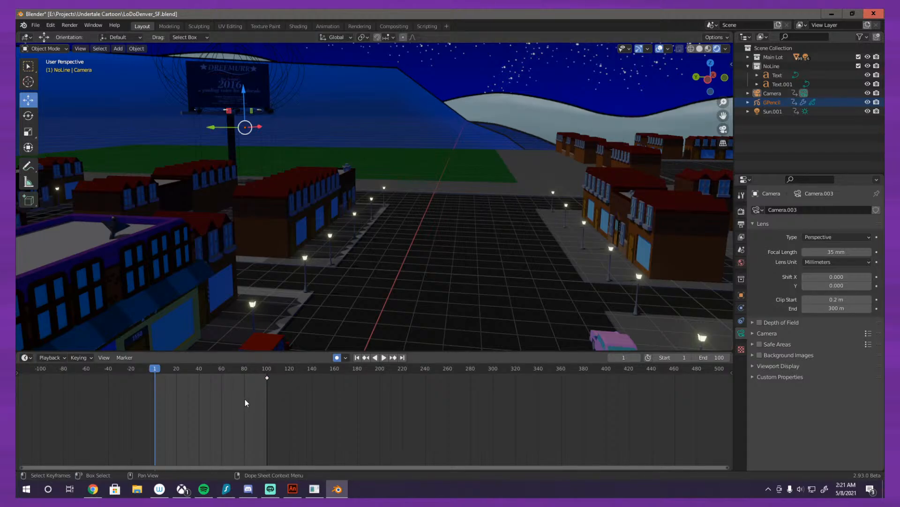
drag(245, 400, 280, 376)
key(Delete)
Step: Check frame 1 through the scene camera and compare it with the free perspective view
key(KP_0)
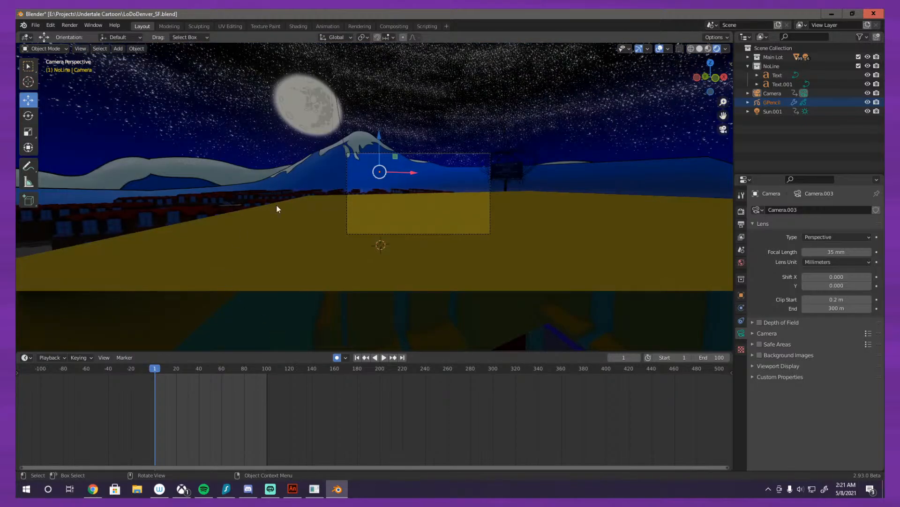
scroll(344, 194, up, 3)
key(KP_0)
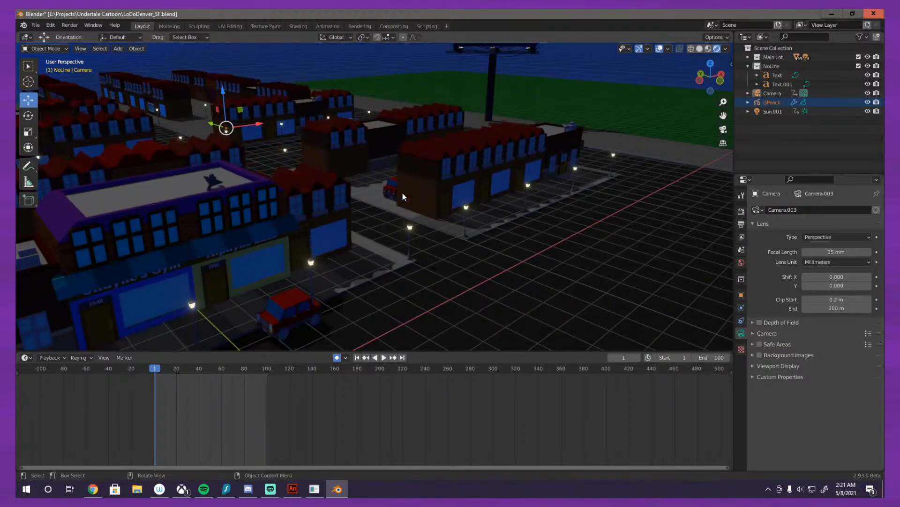
key(KP_0)
scroll(359, 256, down, 2)
key(KP_0)
Step: Select the camera, play its movement from an overview of the city, and return to frame 0 in camera view
drag(405, 280, 636, 196)
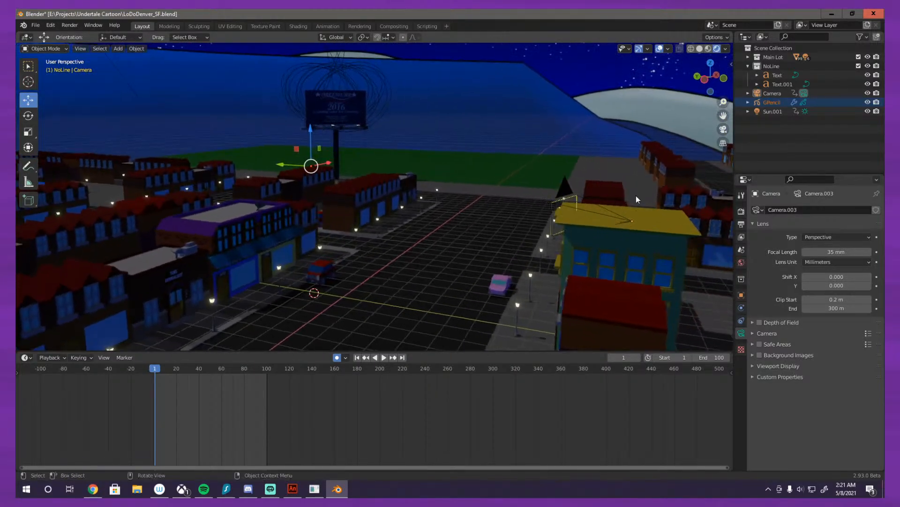
click(629, 221)
click(629, 221)
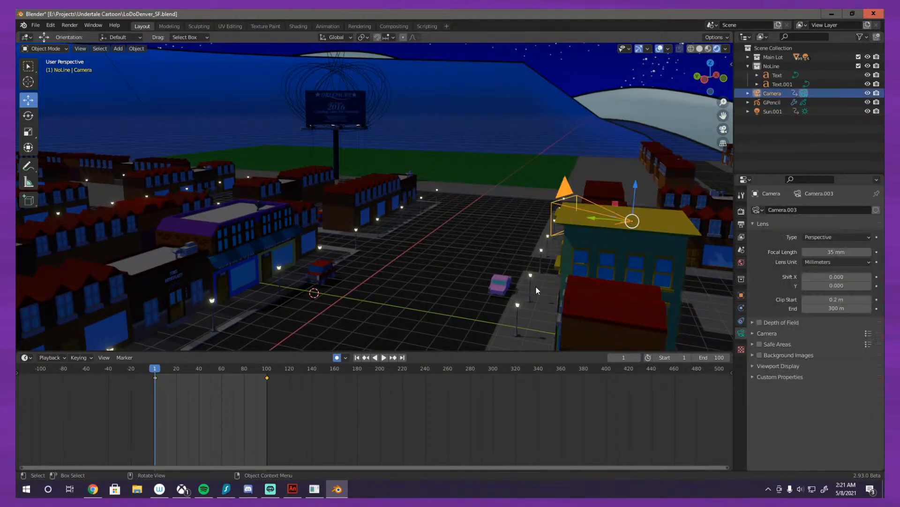
key(space)
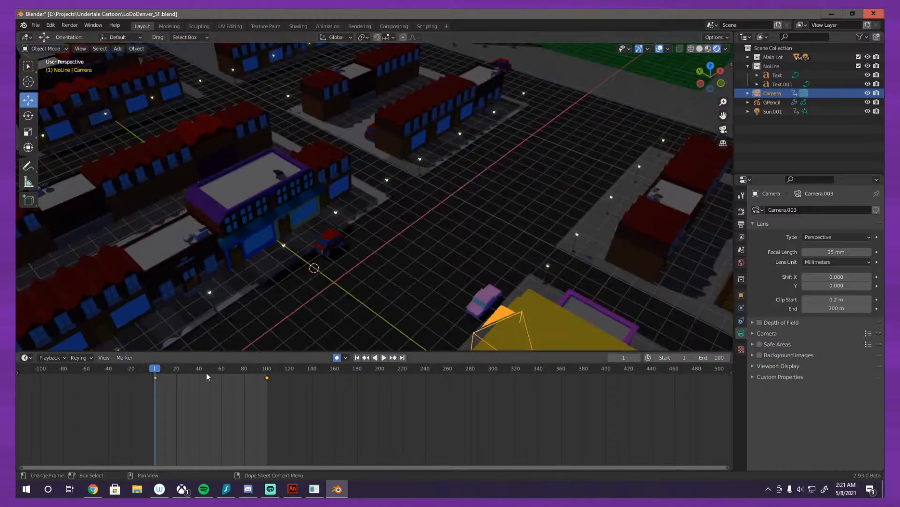
scroll(229, 369, down, 3)
key(space)
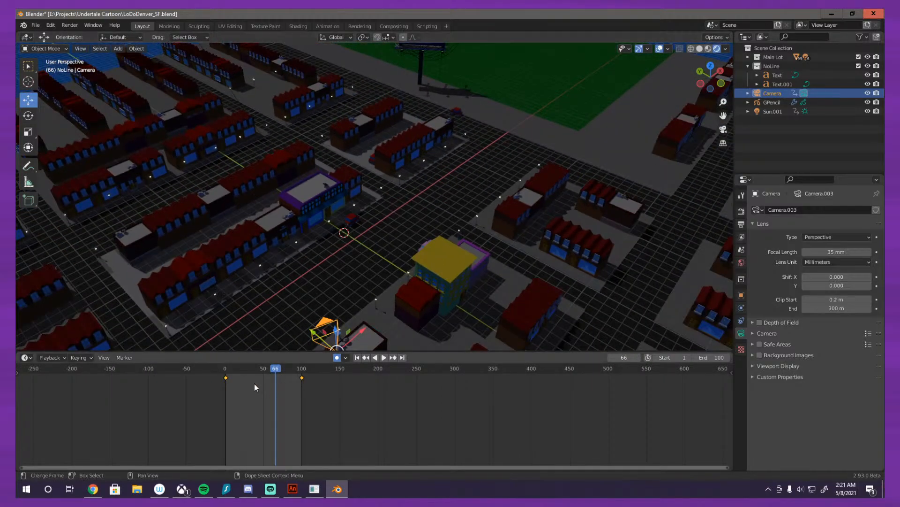
drag(263, 367, 225, 369)
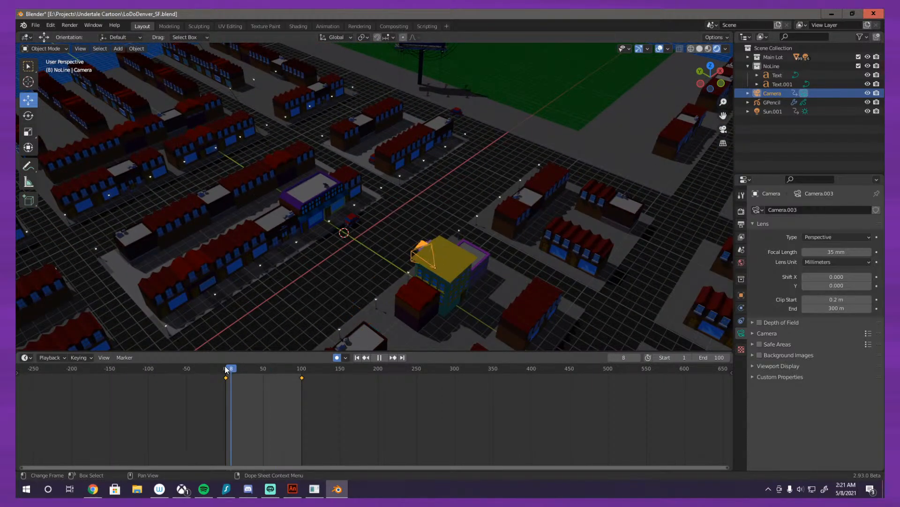
key(space)
key(space)
key(KP_0)
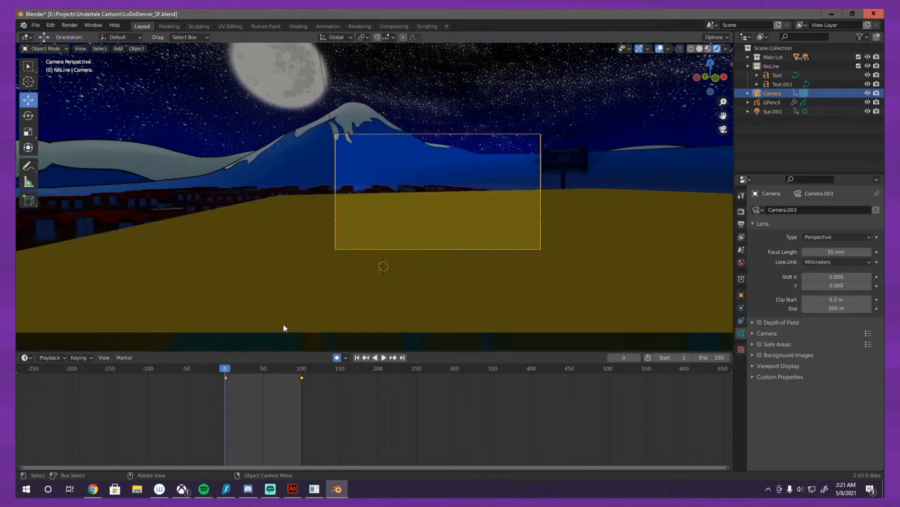
Step: At frame 1, move the camera along the global Y axis past the yellow building toward the storefronts
key(Right)
key(g)
key(y)
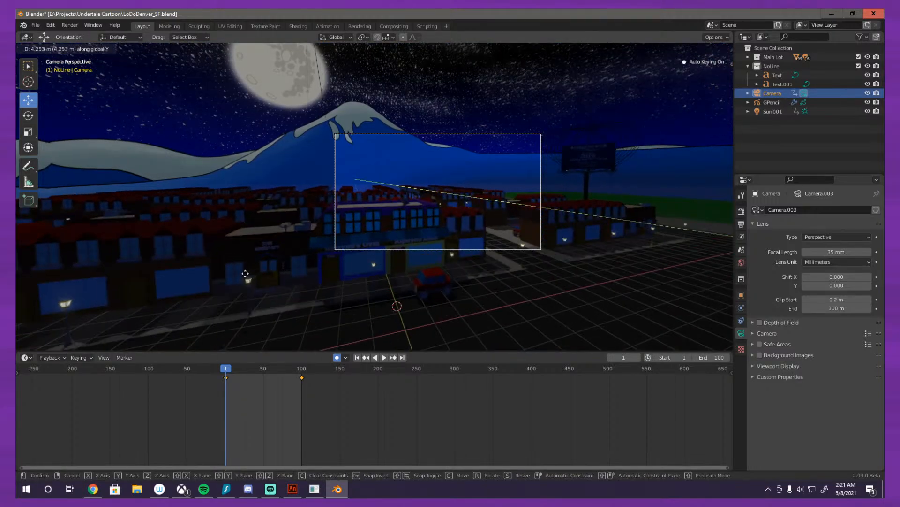
click(251, 278)
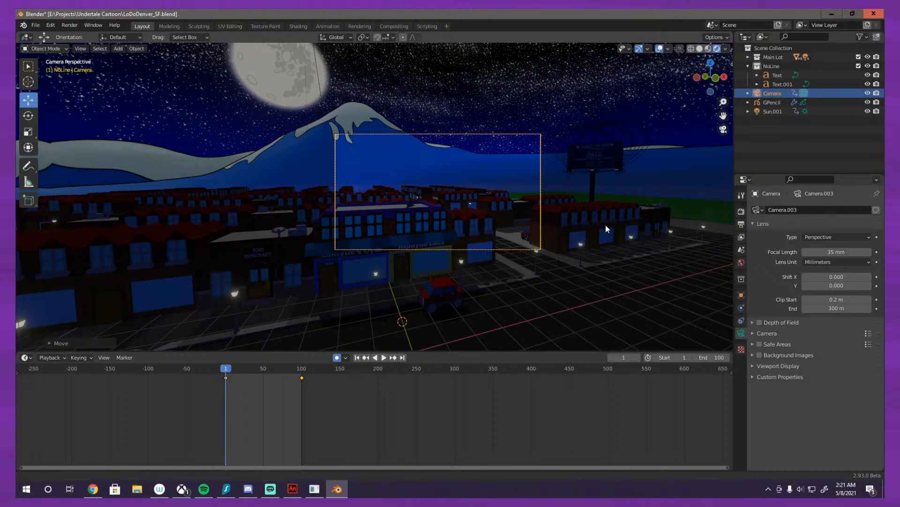
Step: Lower the camera along the global Z axis to frame the Undyne's Gym and Alphyne Labs storefronts near street level
drag(619, 225, 545, 222)
scroll(545, 222, up, 4)
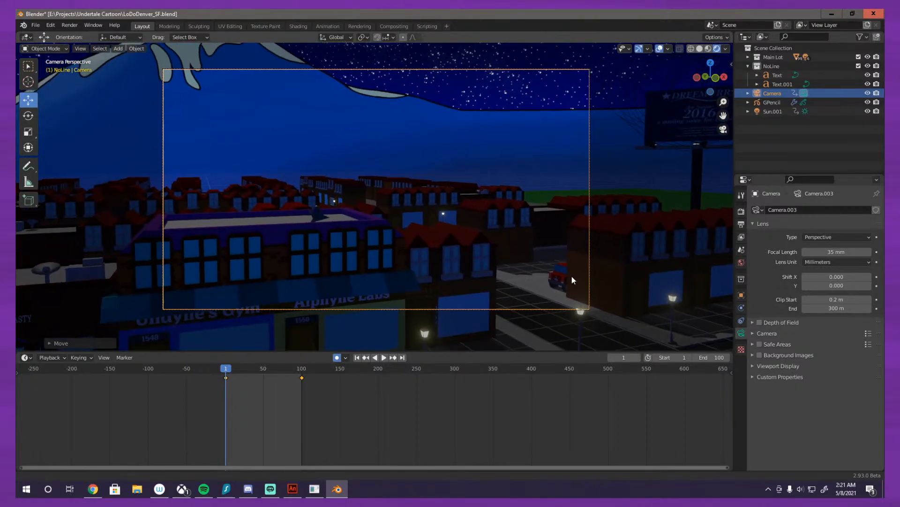
key(g)
key(z)
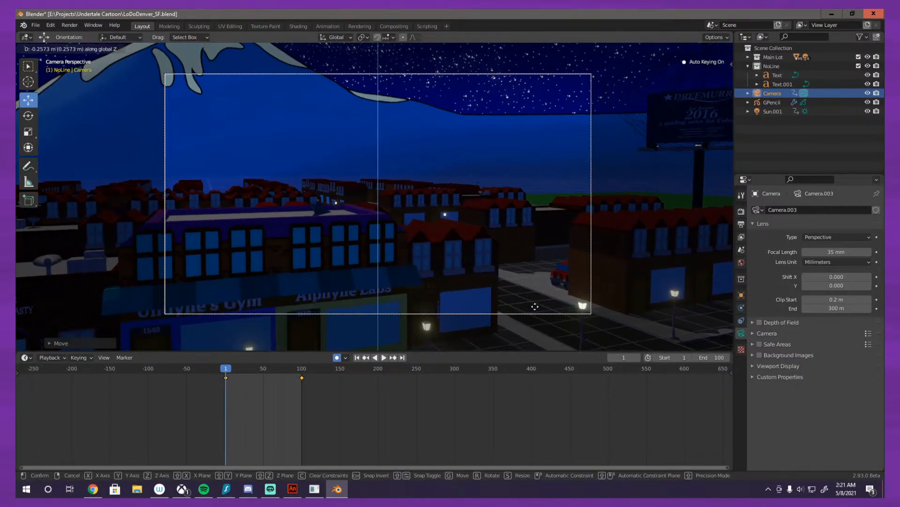
click(542, 81)
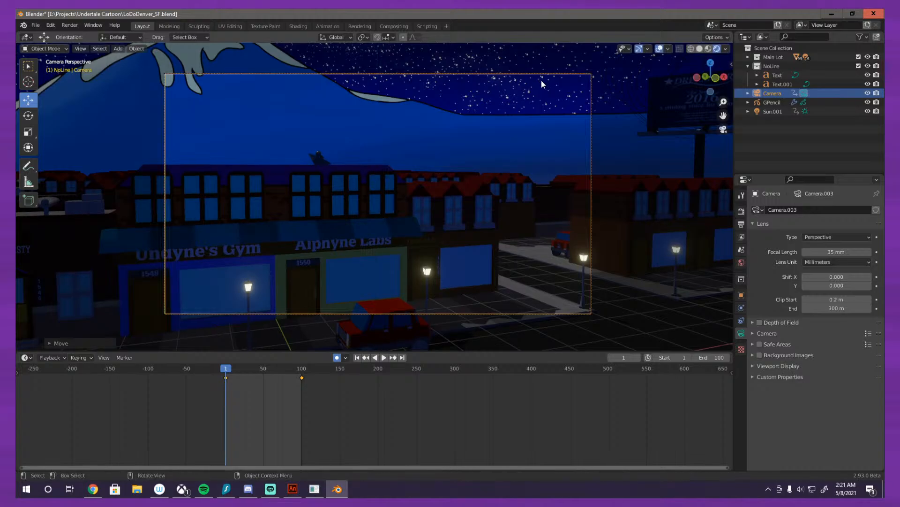
Step: Check the camera's position from the free perspective, play the animation through the scene camera, and stop it at frame 100
drag(457, 157, 359, 302)
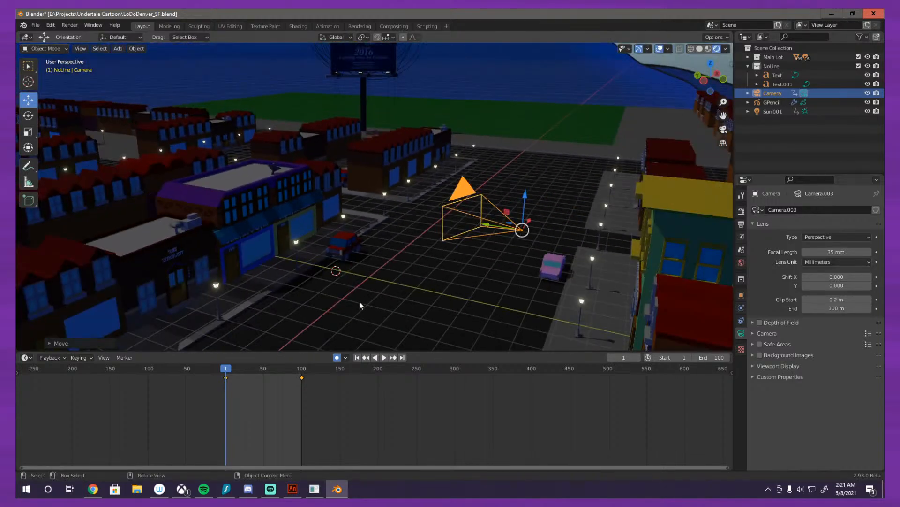
key(KP_0)
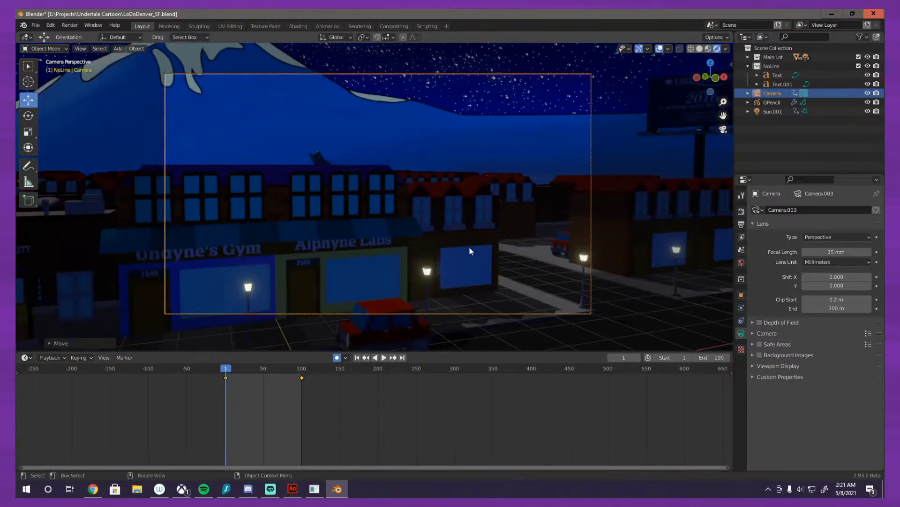
scroll(569, 181, down, 4)
scroll(452, 316, up, 2)
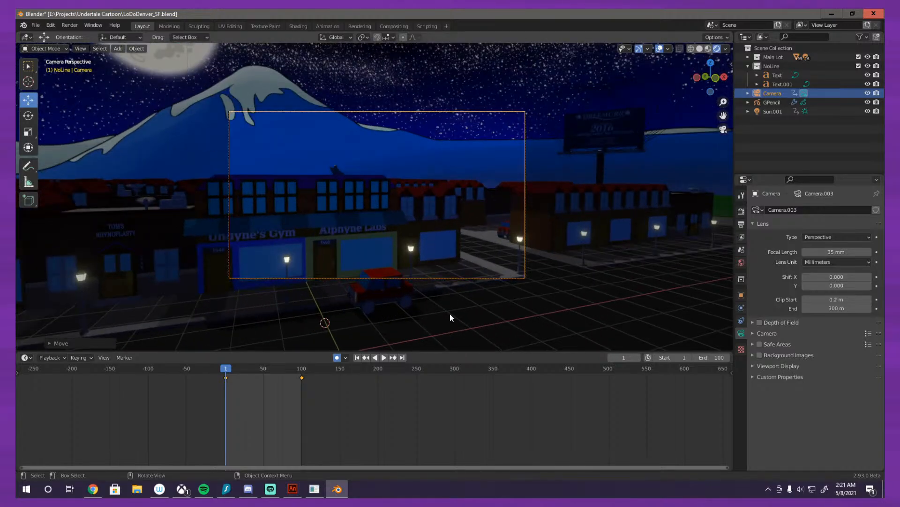
scroll(417, 317, up, 2)
click(384, 359)
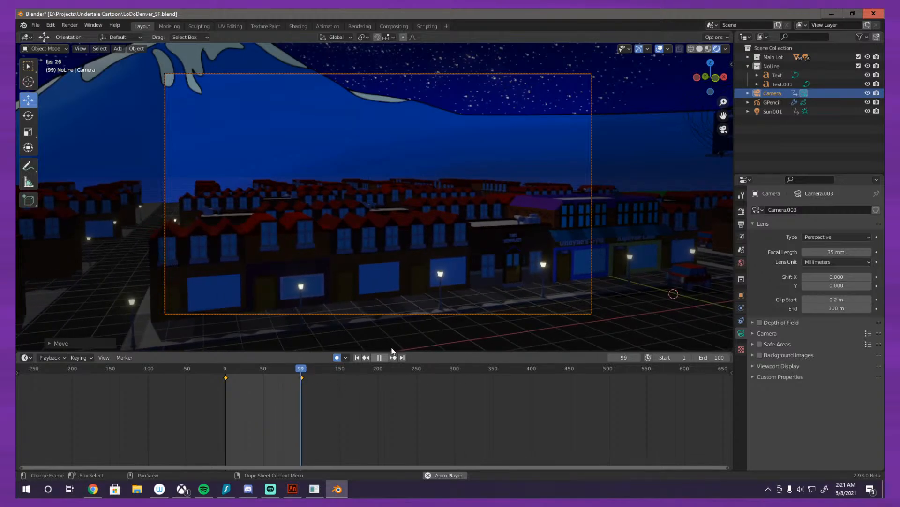
click(380, 358)
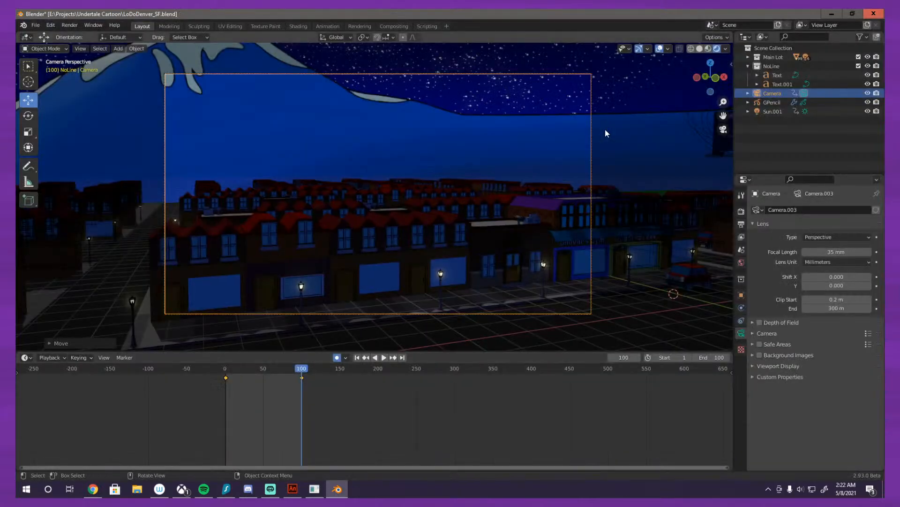
click(605, 129)
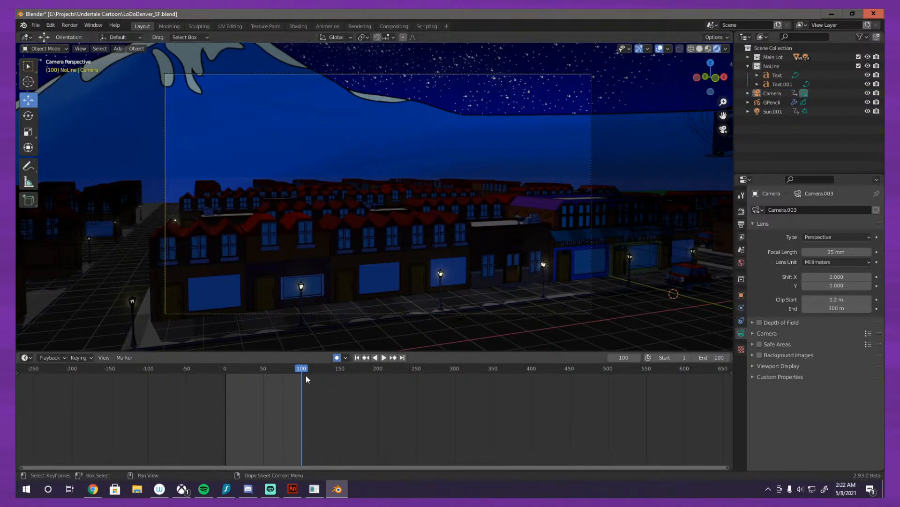
Step: Set the crease threshold of the GPencil object's Line Art modifier to 115°
click(426, 210)
scroll(426, 210, up, 3)
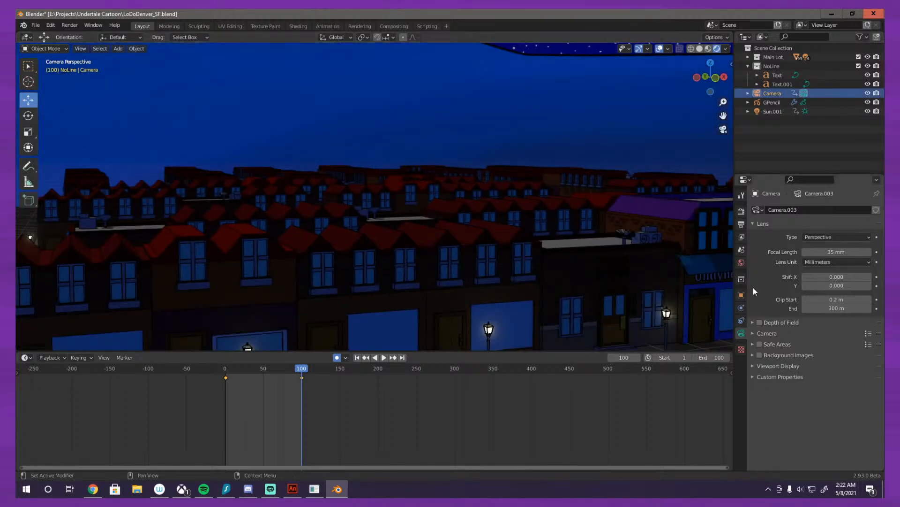
scroll(686, 261, down, 5)
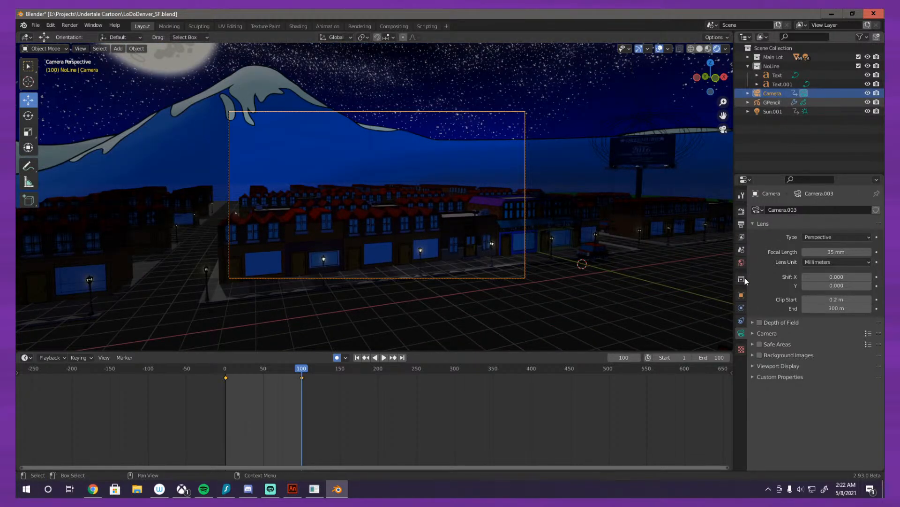
click(742, 309)
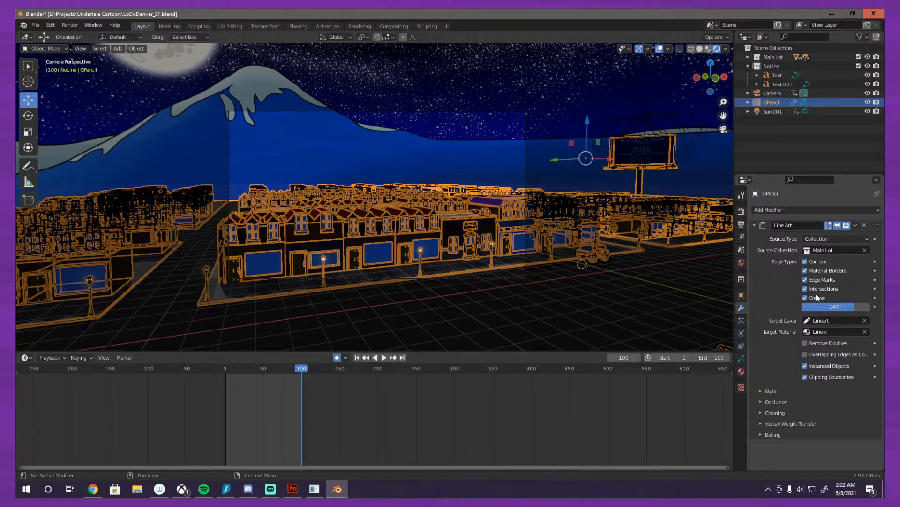
click(847, 307)
text(115)
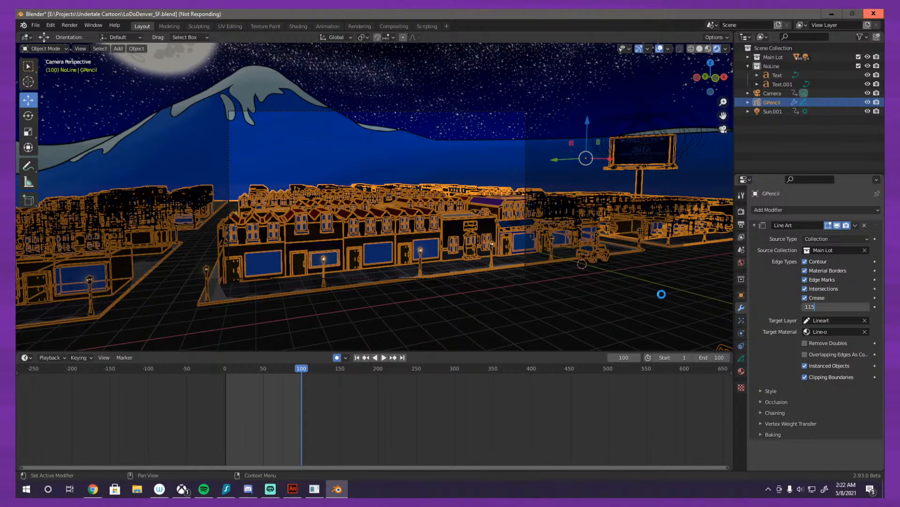
click(662, 295)
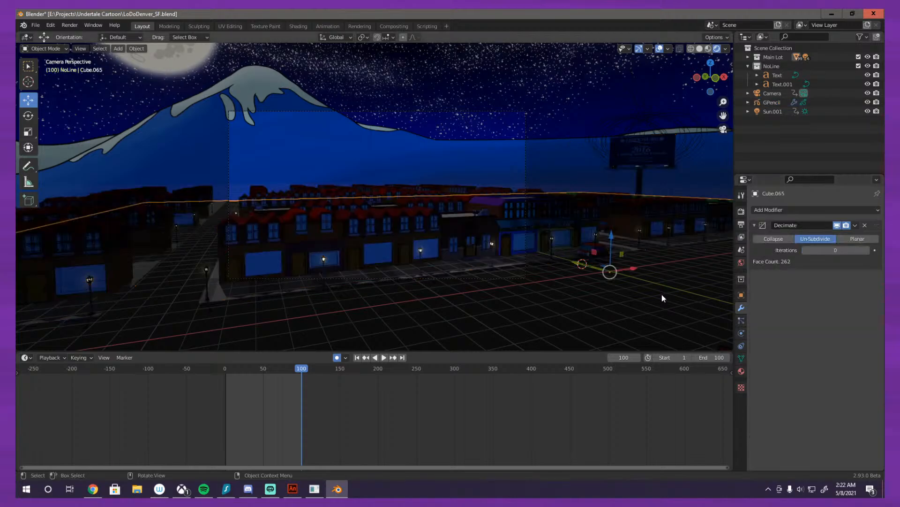
Step: Examine the line art on the rooftops and windows through the scene camera at frame 100
scroll(520, 237, up, 3)
scroll(520, 237, up, 3)
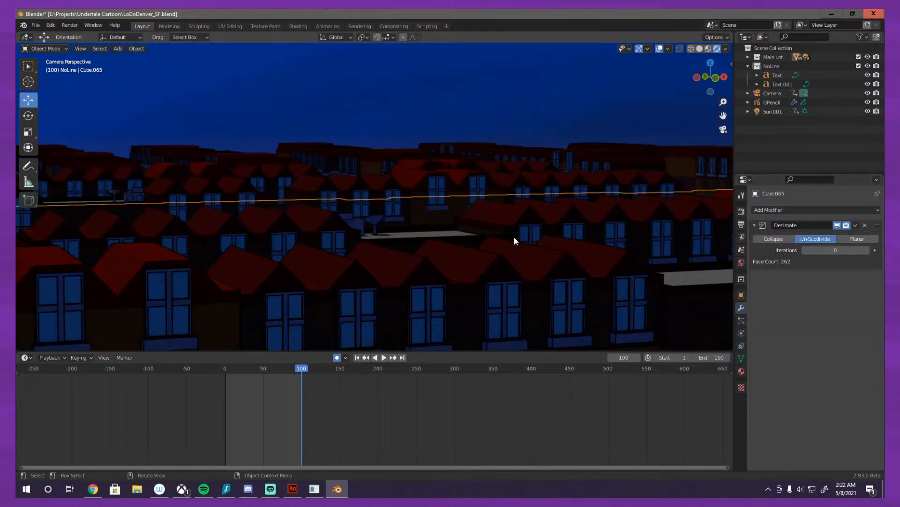
scroll(514, 237, down, 5)
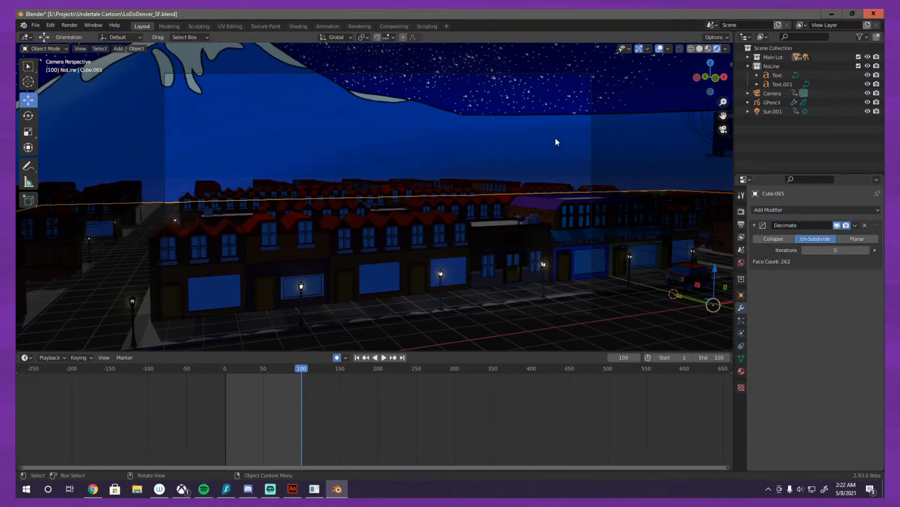
scroll(550, 123, up, 8)
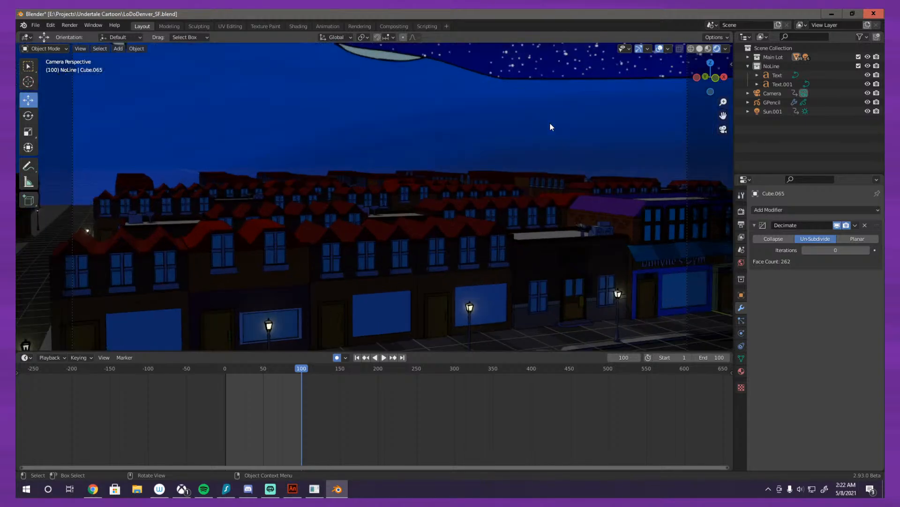
scroll(550, 123, up, 4)
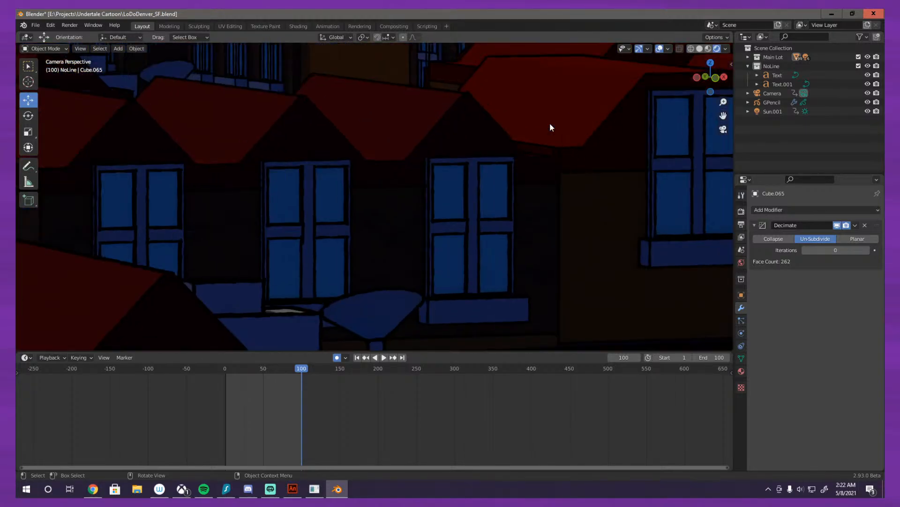
scroll(541, 132, down, 4)
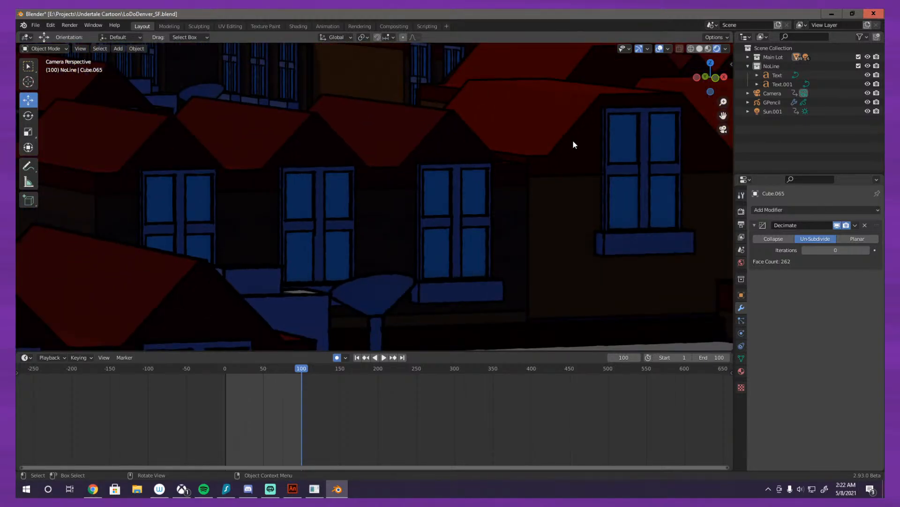
scroll(573, 144, down, 6)
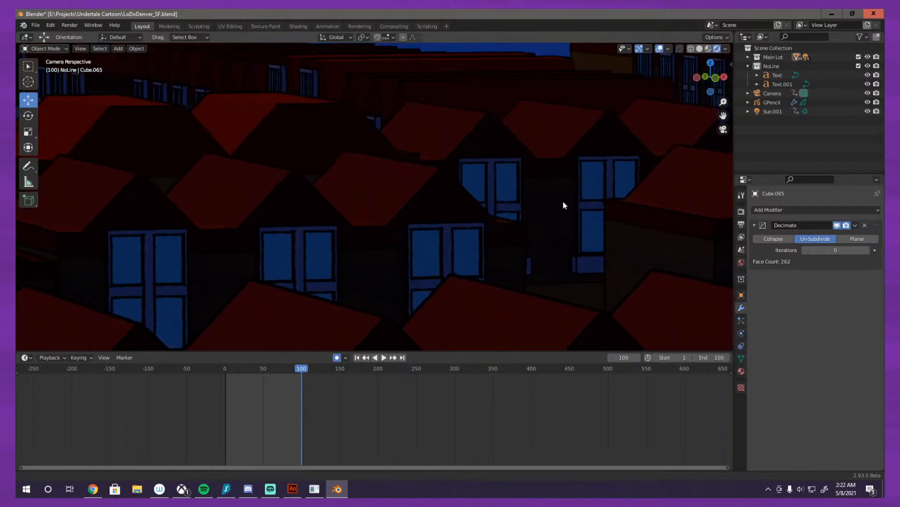
scroll(563, 205, down, 8)
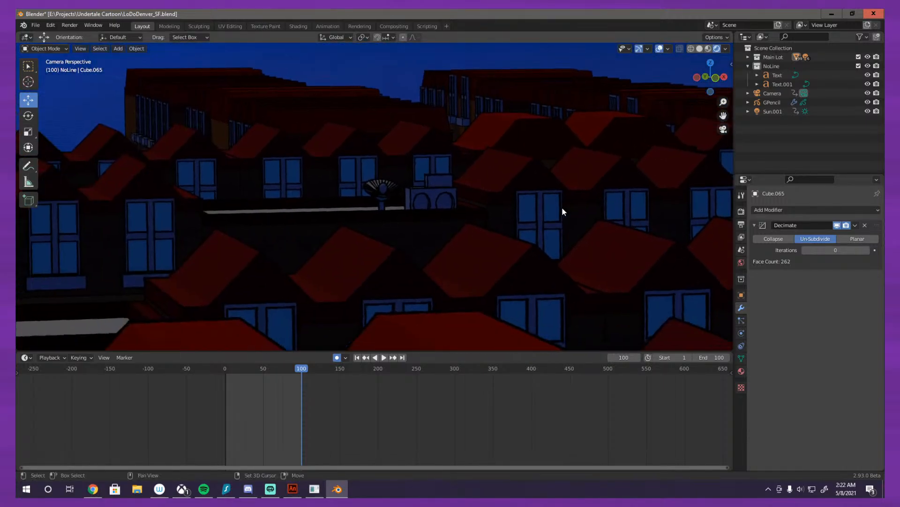
scroll(563, 211, down, 5)
key(KP_0)
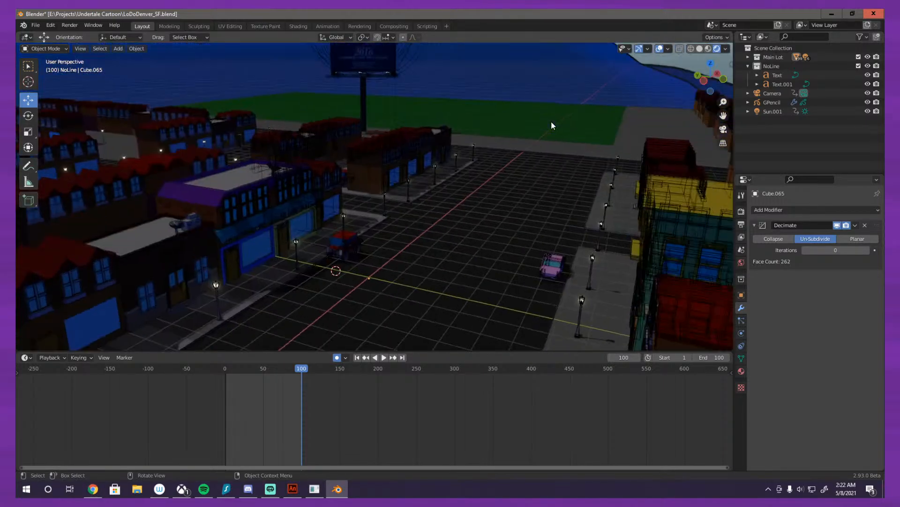
key(KP_0)
scroll(499, 156, down, 5)
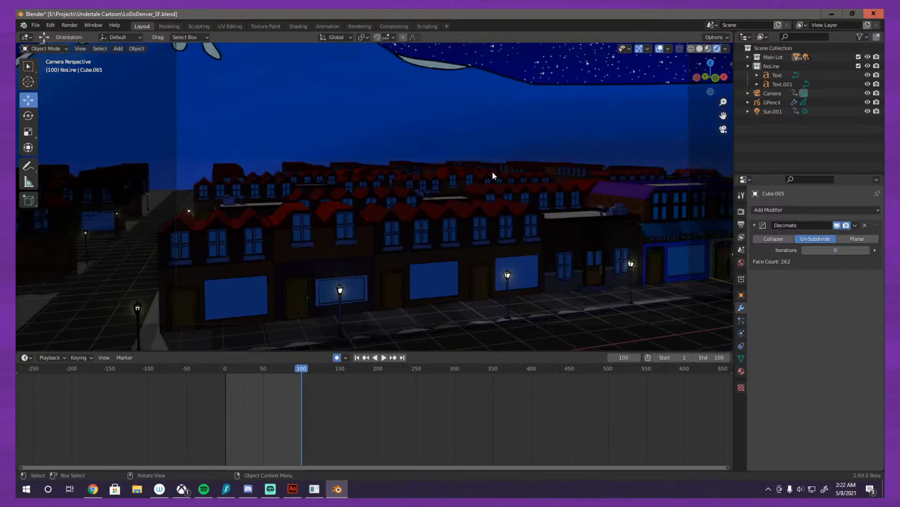
scroll(492, 171, up, 4)
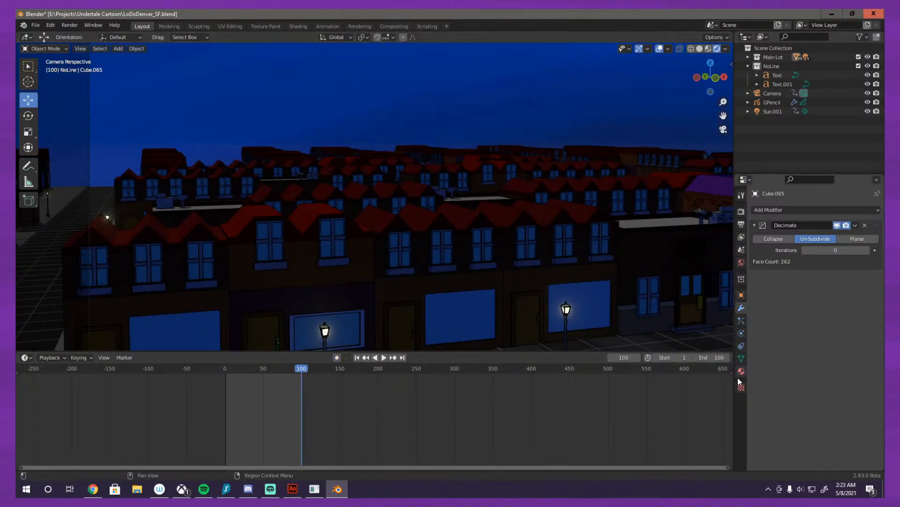
scroll(558, 272, down, 3)
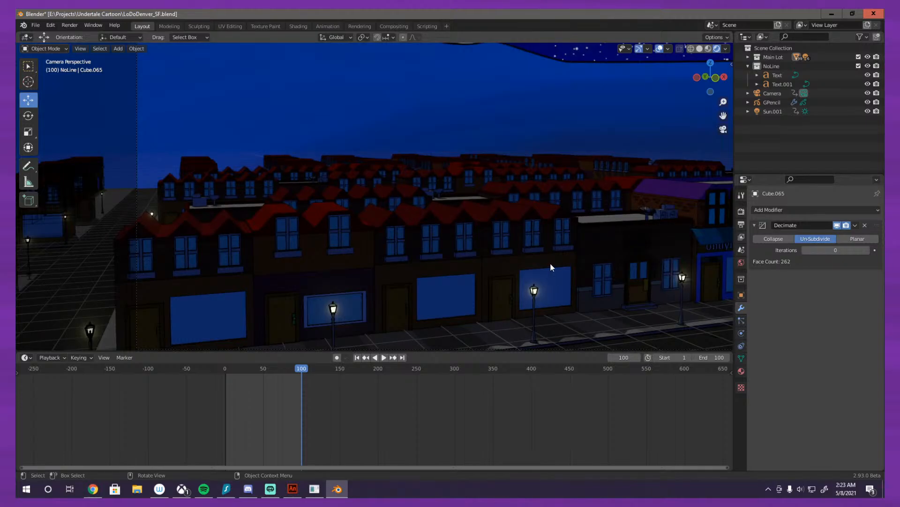
Step: Select the spotlight at the right end of the Dreemurr billboard and check its power and other light settings
drag(550, 262, 585, 256)
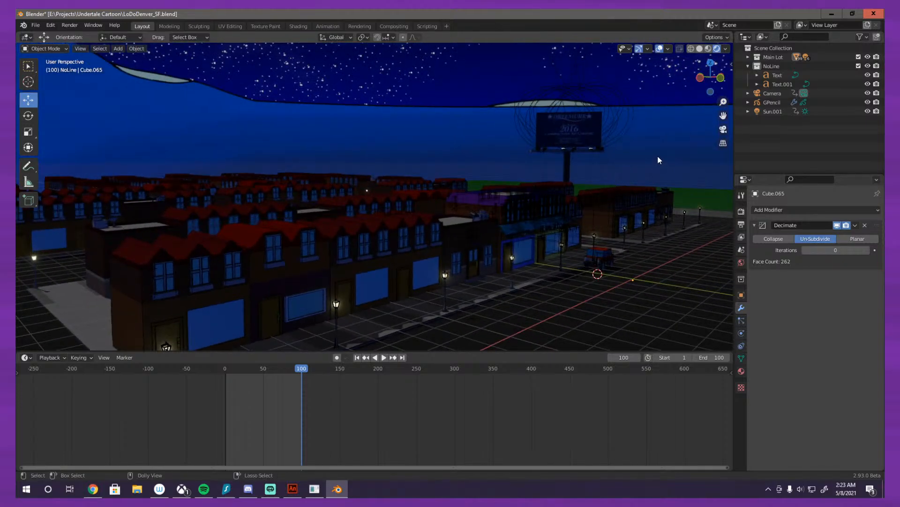
drag(658, 156, 500, 220)
scroll(420, 211, up, 8)
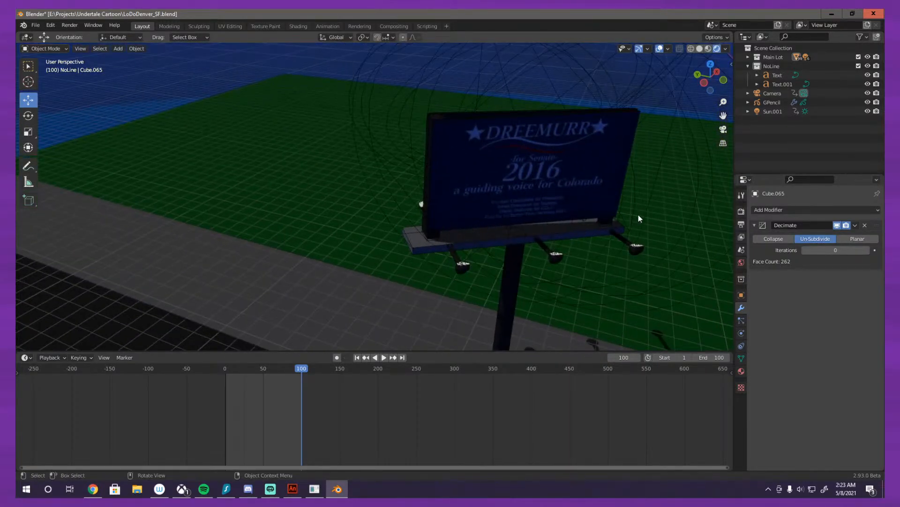
click(637, 246)
scroll(661, 261, down, 2)
drag(649, 263, 631, 264)
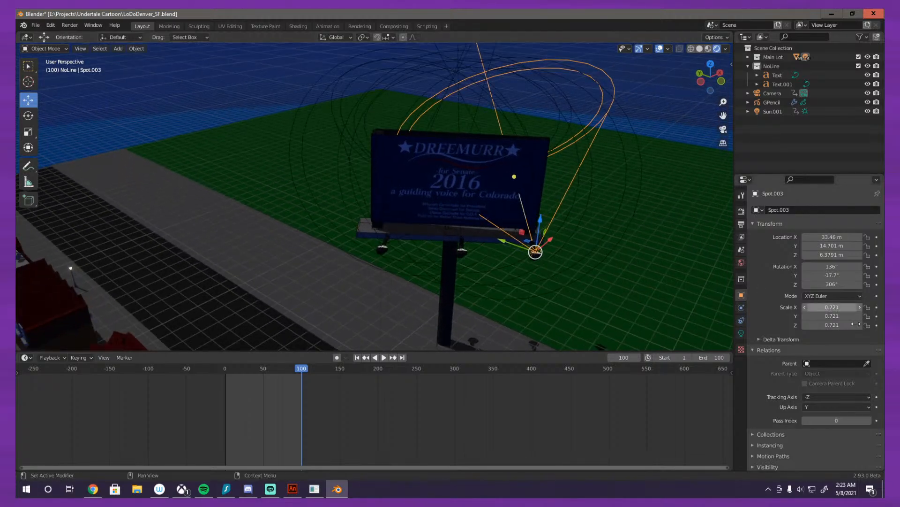
click(742, 334)
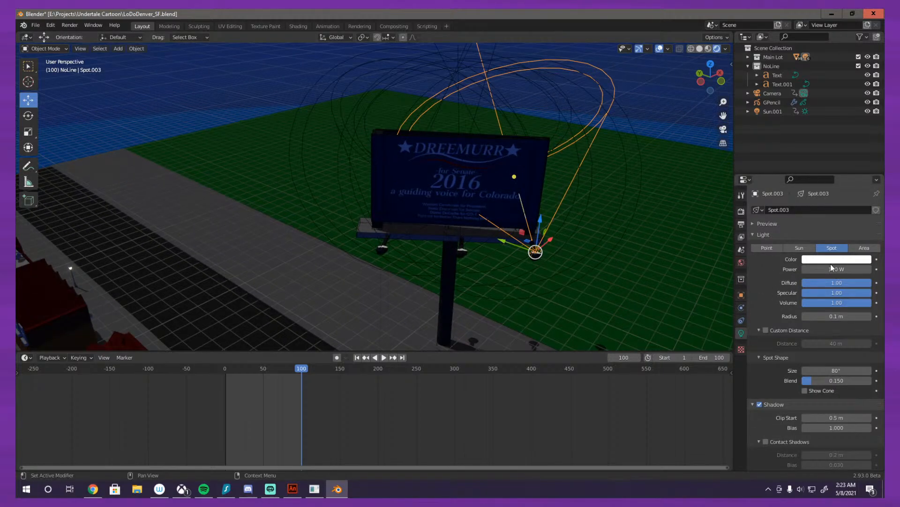
mouse_move(831, 265)
mouse_down()
mouse_move(820, 266)
mouse_move(849, 266)
mouse_move(819, 269)
mouse_move(838, 269)
mouse_up()
scroll(558, 241, up, 2)
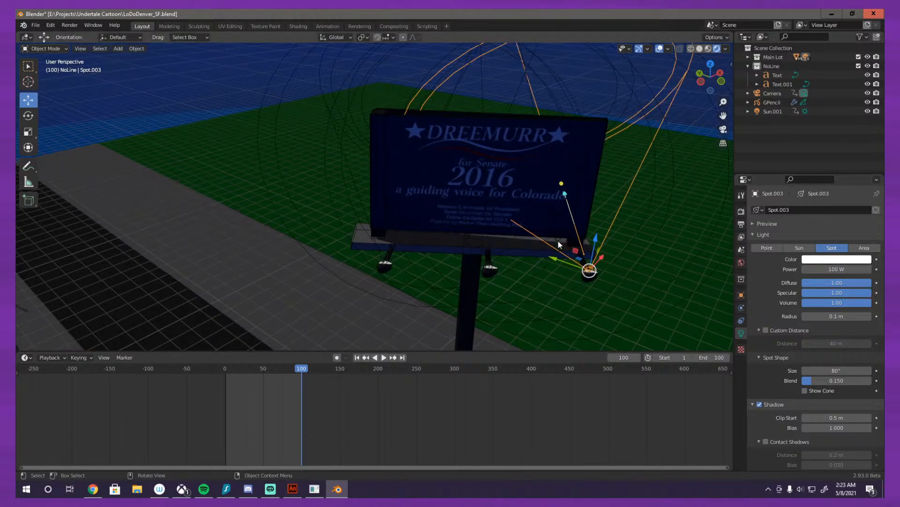
Step: Examine the Dreemurr billboard's Material.033 and ToriBillboard.001 materials, including their surface, blend and shadow settings
click(507, 199)
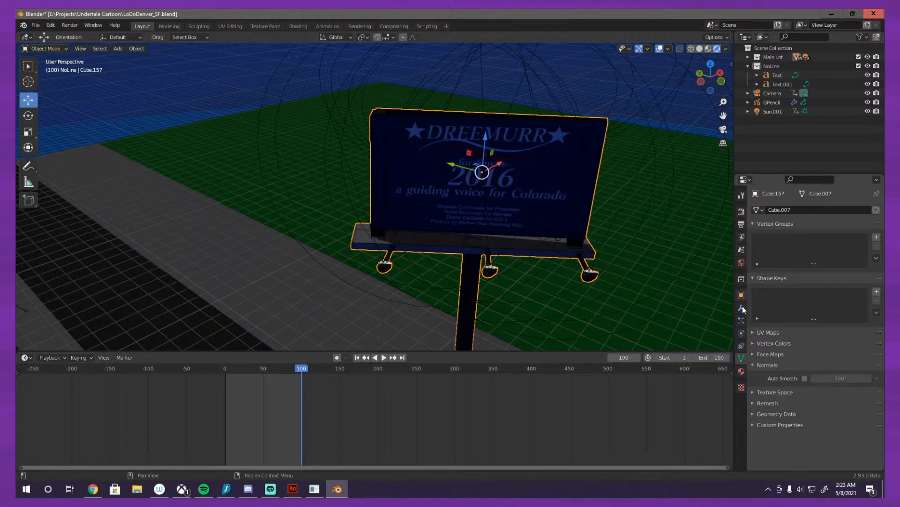
click(744, 372)
scroll(780, 354, down, 5)
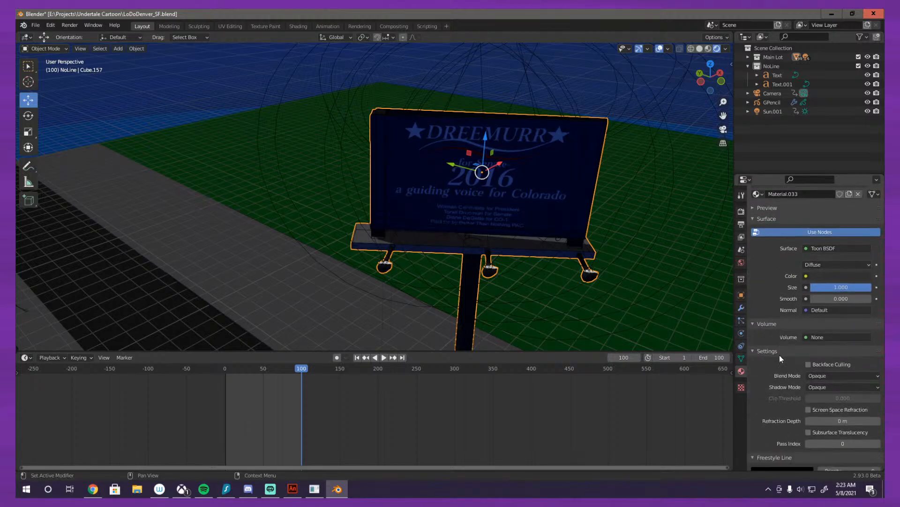
drag(863, 280, 816, 280)
scroll(768, 262, up, 5)
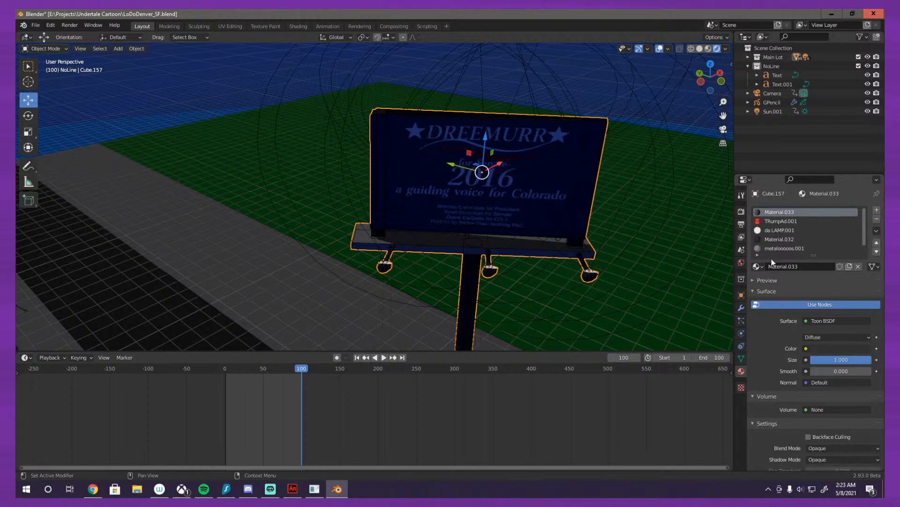
click(781, 249)
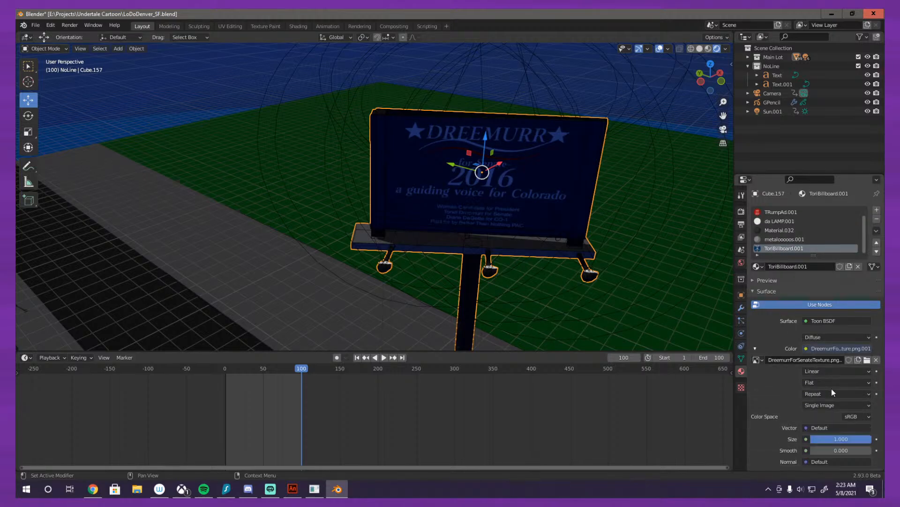
scroll(826, 361, down, 1)
drag(831, 432, 810, 432)
scroll(776, 401, down, 8)
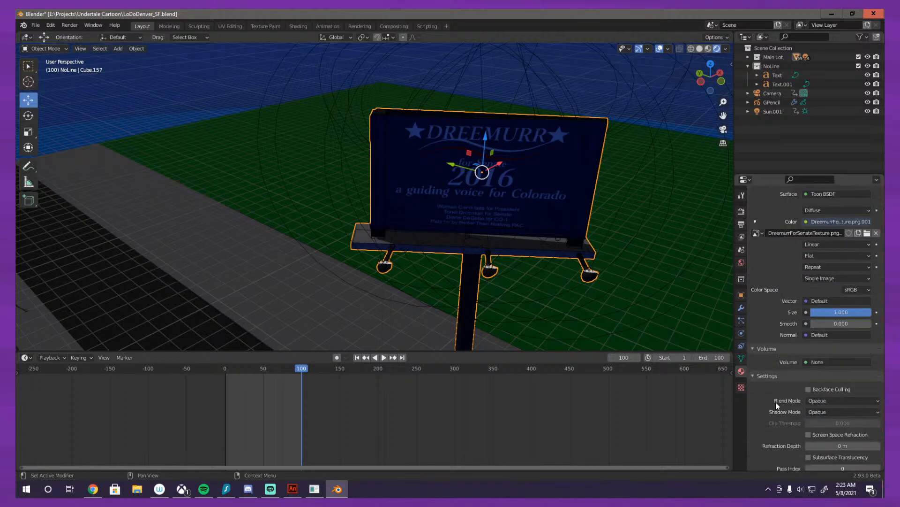
Step: Set the power of the spotlight at the right end of the Dreemurr billboard to 2000 W
click(591, 271)
click(821, 246)
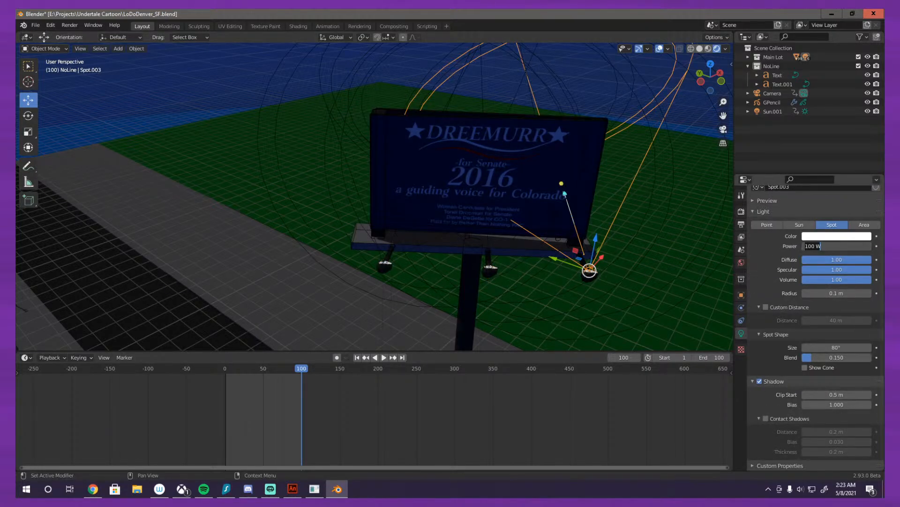
text(2000)
key(Return)
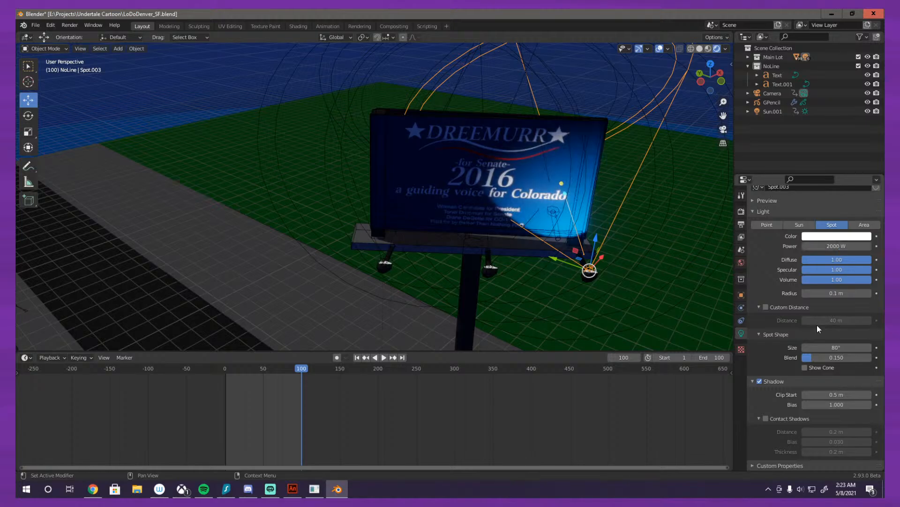
Step: Set the power of the middle spotlight on the Dreemurr billboard to 2000 W
click(490, 266)
click(840, 246)
text(2000)
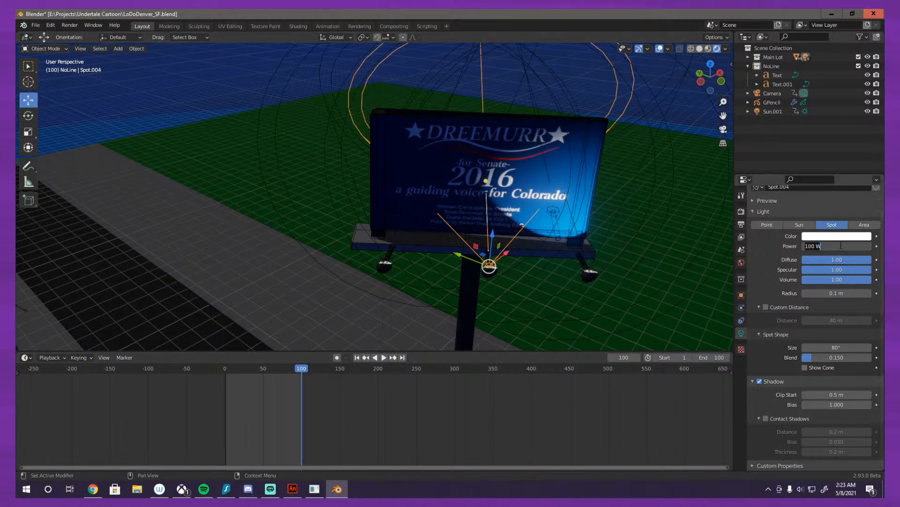
key(Return)
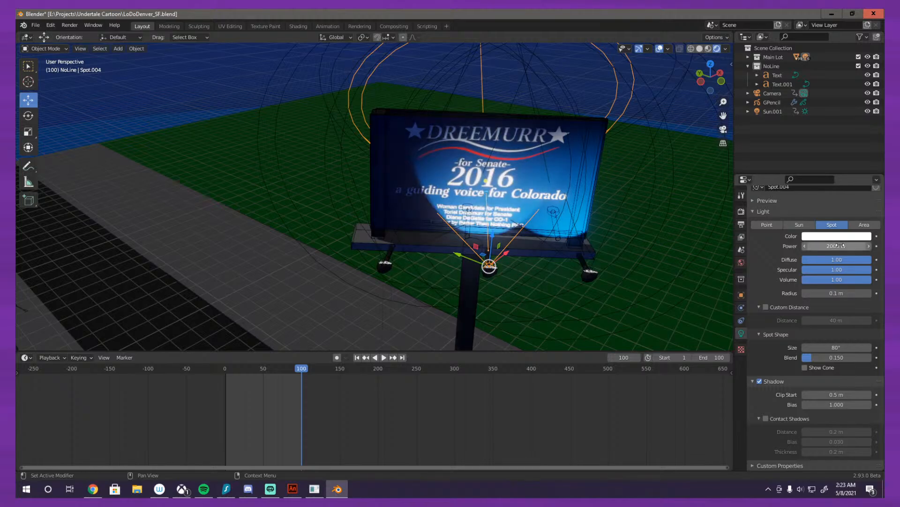
Step: Set the power of the spotlight at the left end of the Dreemurr billboard to 2000 W
click(392, 258)
click(387, 261)
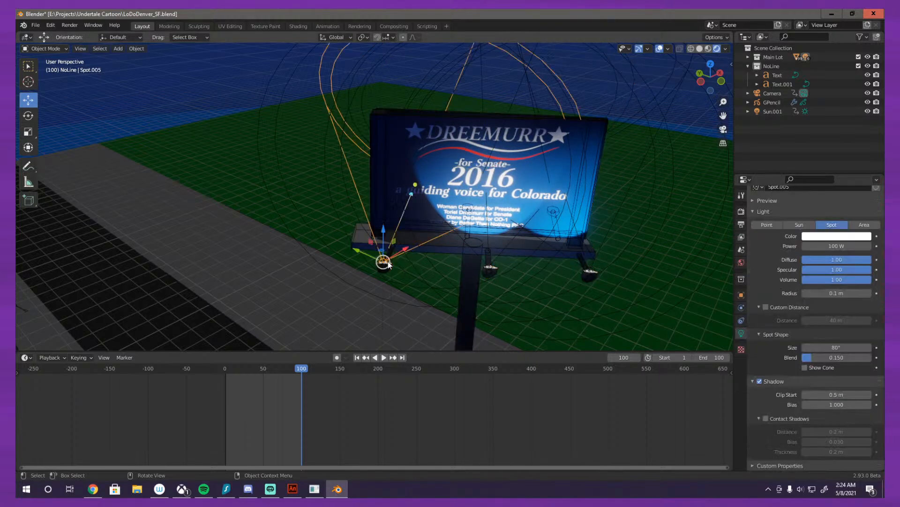
click(844, 246)
text(2000)
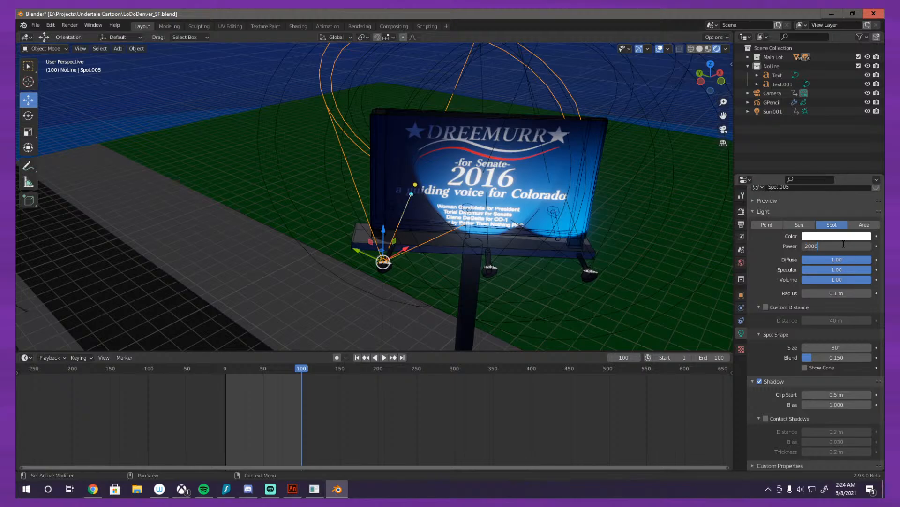
key(Return)
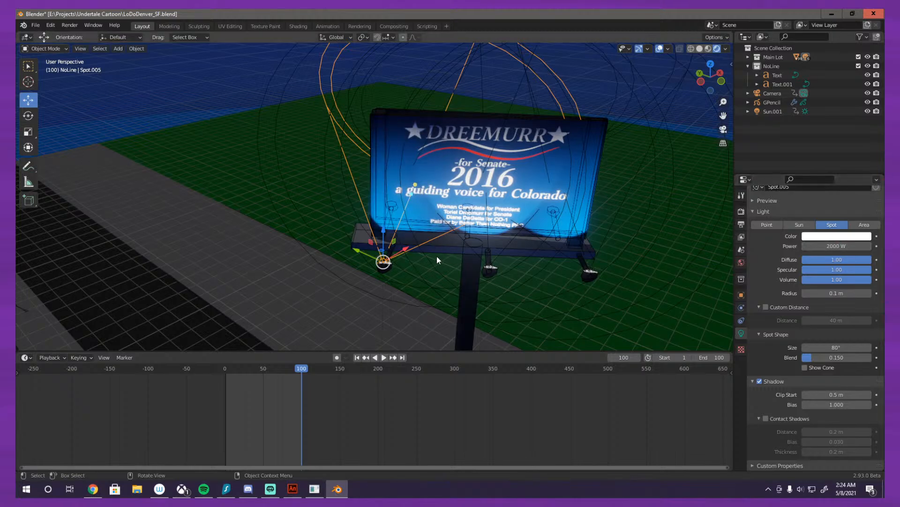
Step: Set the power of the spotlight at the left end of the billboard's red reverse side to 2000 W
scroll(436, 255, up, 2)
drag(422, 250, 204, 219)
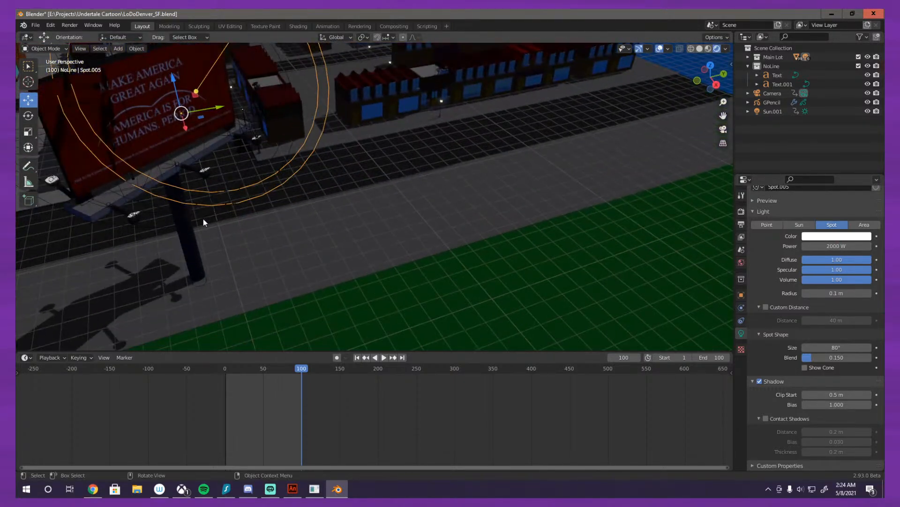
drag(300, 166, 496, 218)
scroll(496, 218, up, 4)
drag(441, 261, 406, 287)
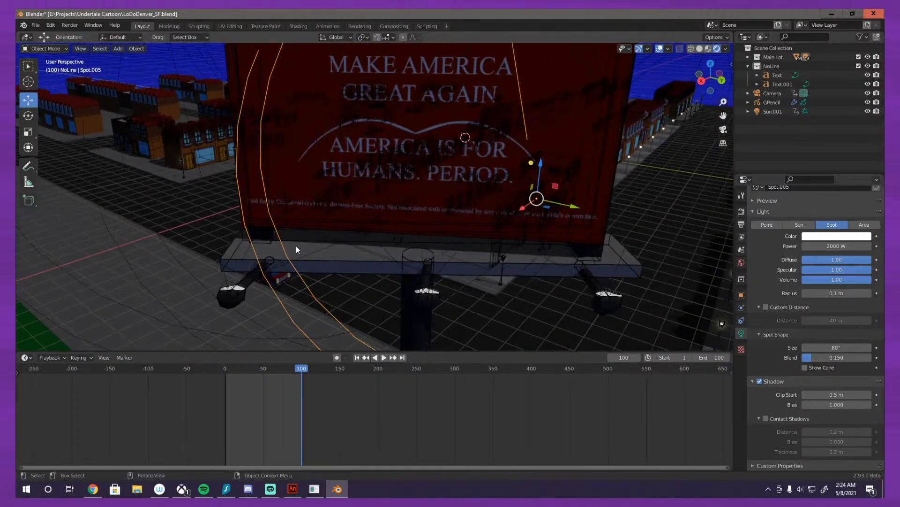
click(230, 283)
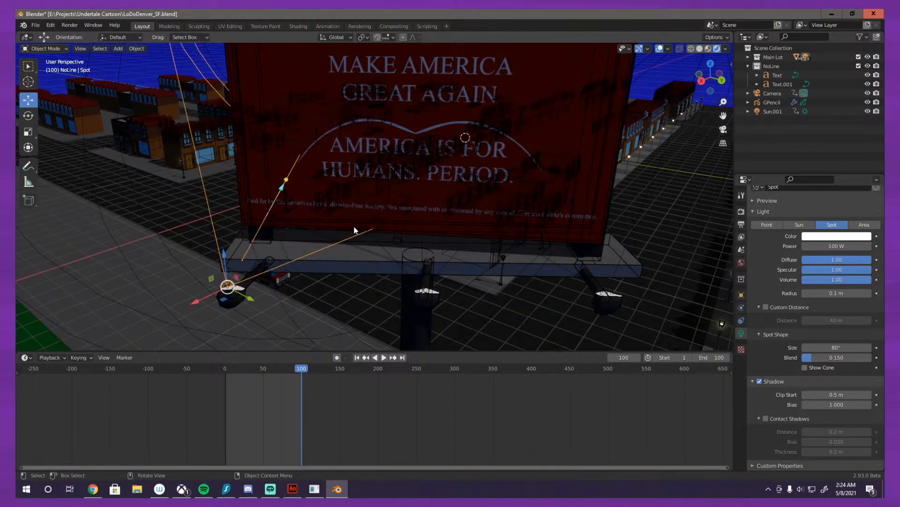
scroll(397, 194, down, 3)
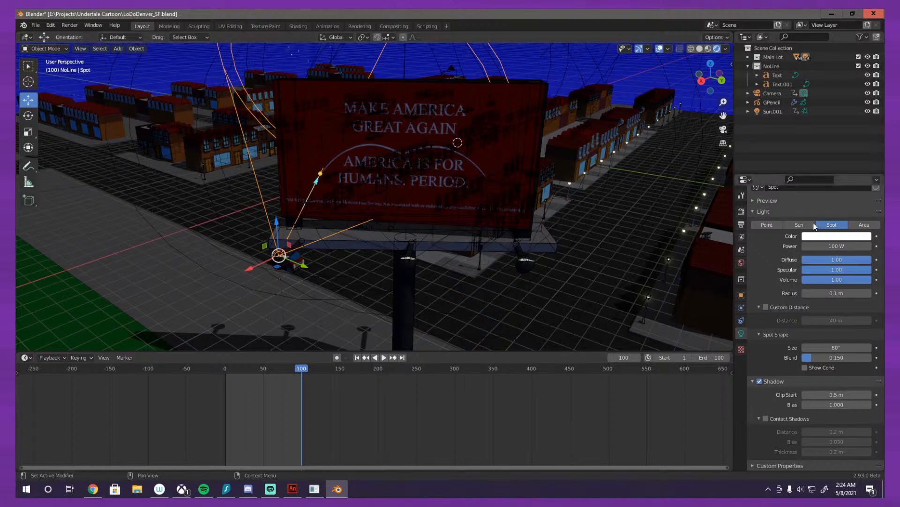
double_click(844, 246)
text(2000)
key(Return)
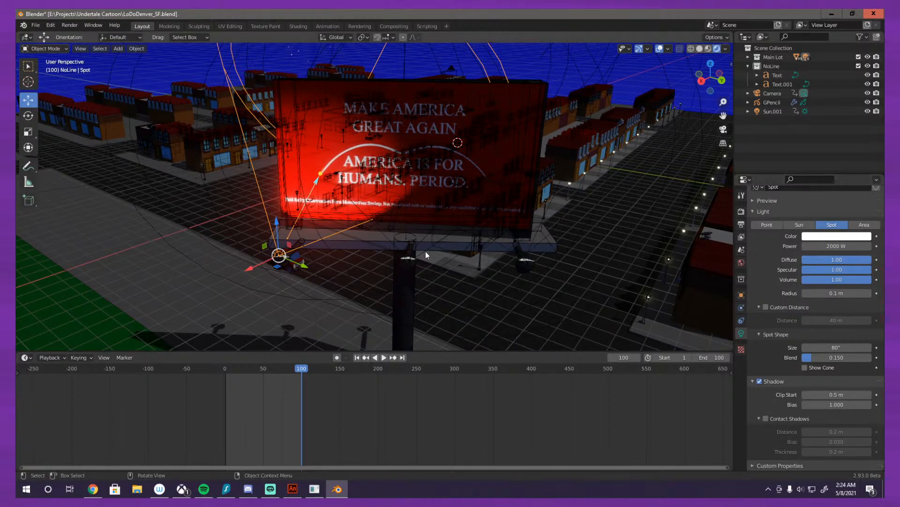
Step: Set the power of the middle spotlight on the billboard's red side to 2000 W
click(408, 260)
click(408, 261)
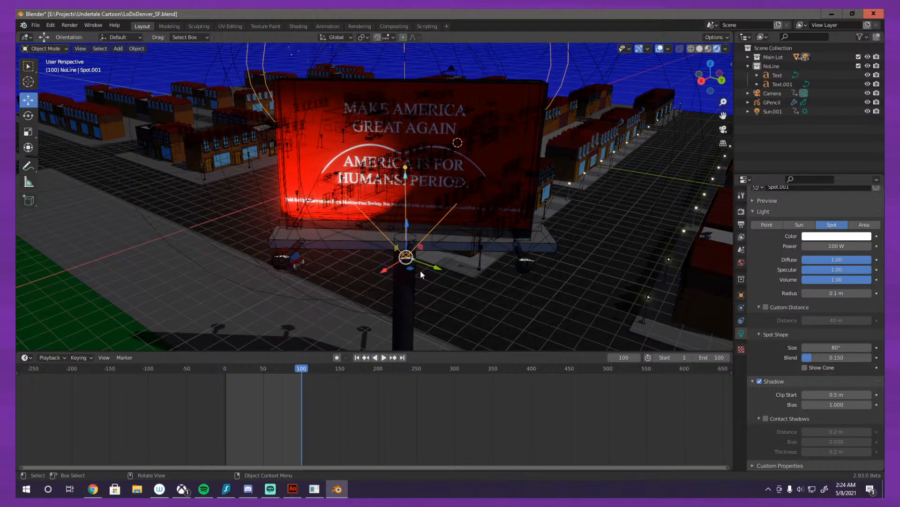
click(842, 246)
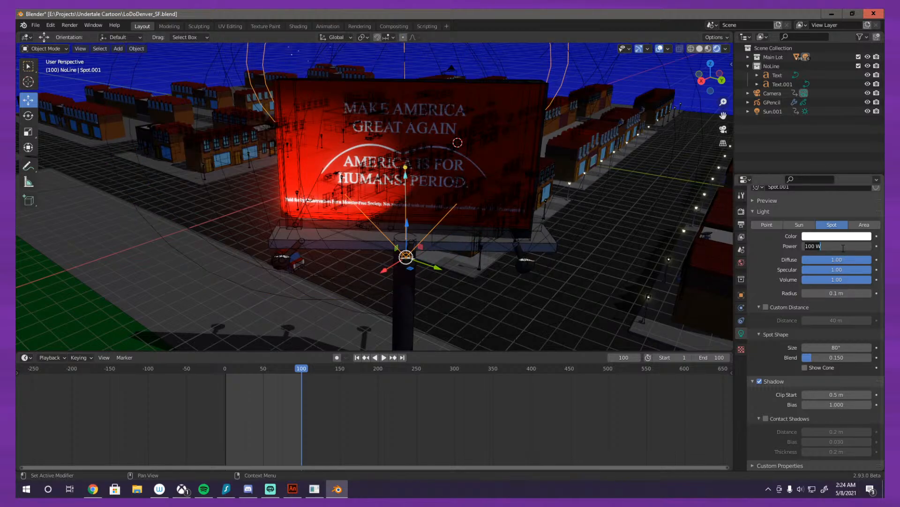
text(200.0)
key(Return)
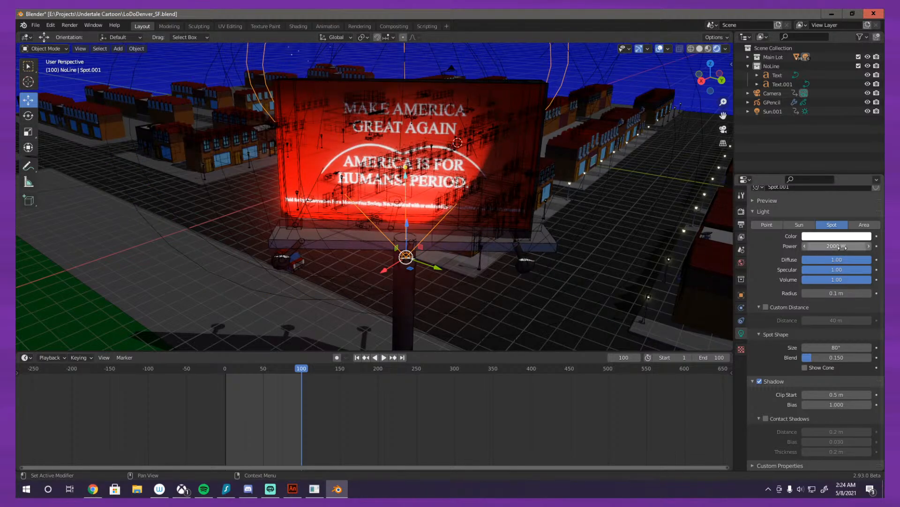
Step: Set the power of the remaining spotlight at the right end of the billboard's red side to 2000 W
drag(509, 234, 401, 289)
click(378, 293)
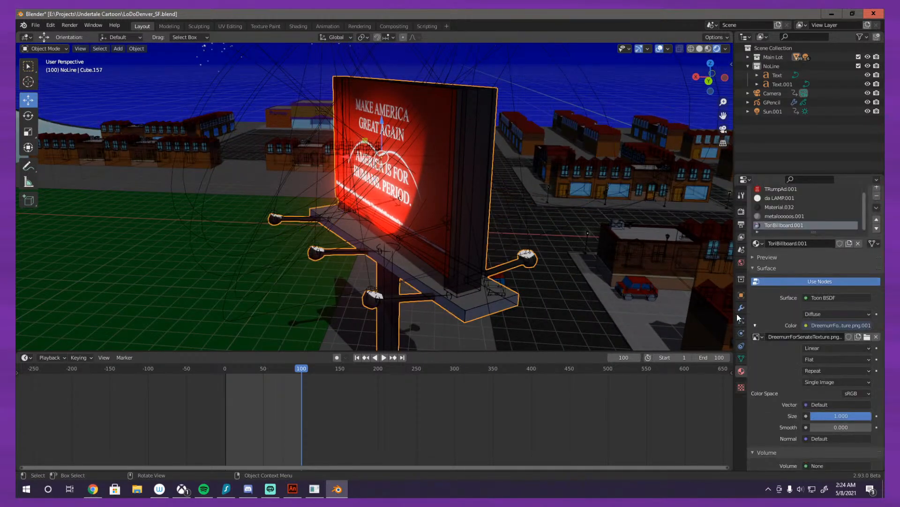
click(373, 288)
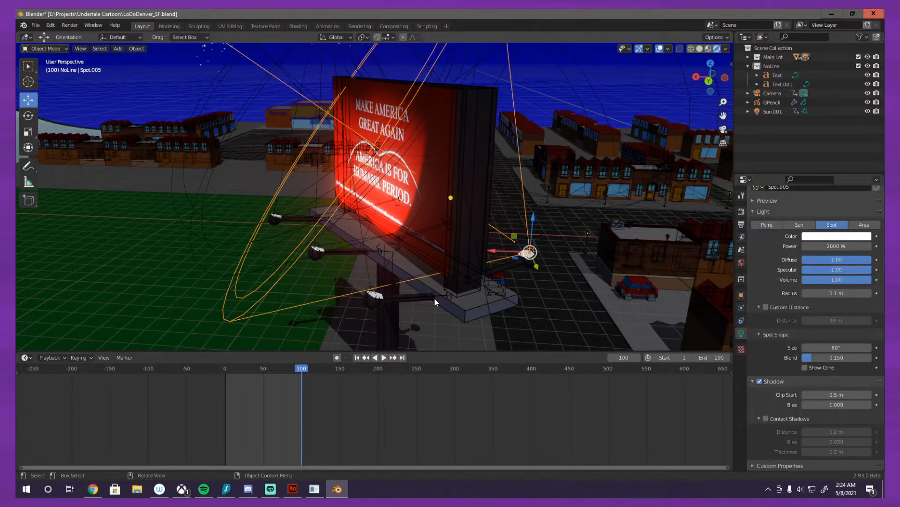
drag(435, 298, 435, 303)
click(374, 296)
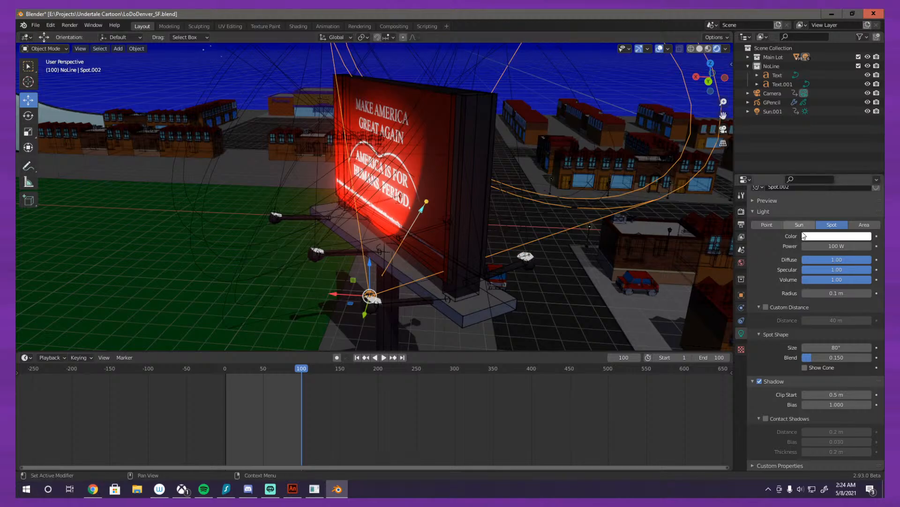
double_click(828, 246)
text(100)
text(2000)
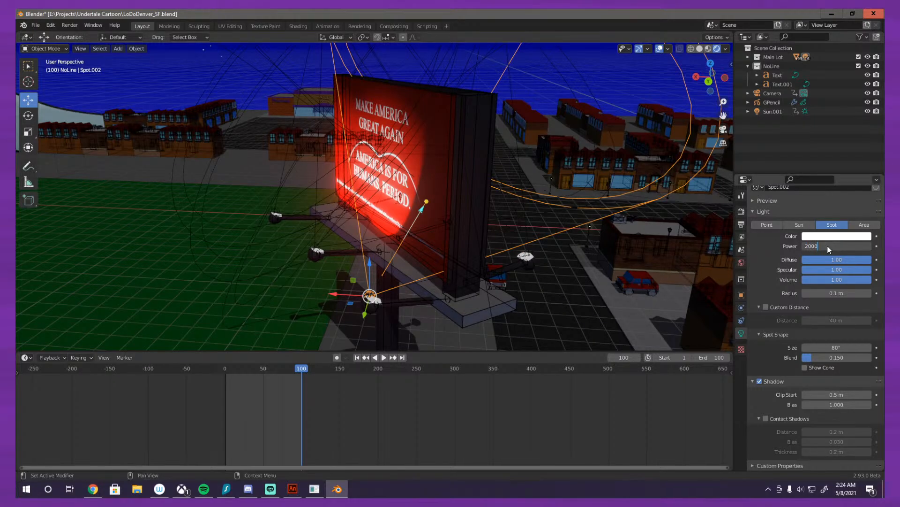
key(Return)
Step: Return to the scene camera's view and remove the Line Art modifier from the GPencil object
mouse_move(473, 235)
mouse_down()
mouse_move(390, 232)
mouse_move(423, 221)
mouse_move(466, 226)
mouse_up()
key(KP_0)
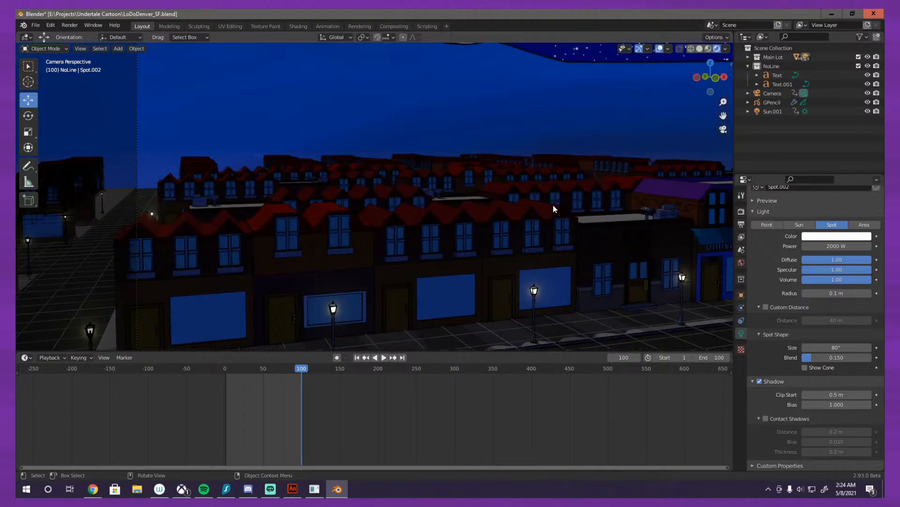
scroll(553, 204, down, 2)
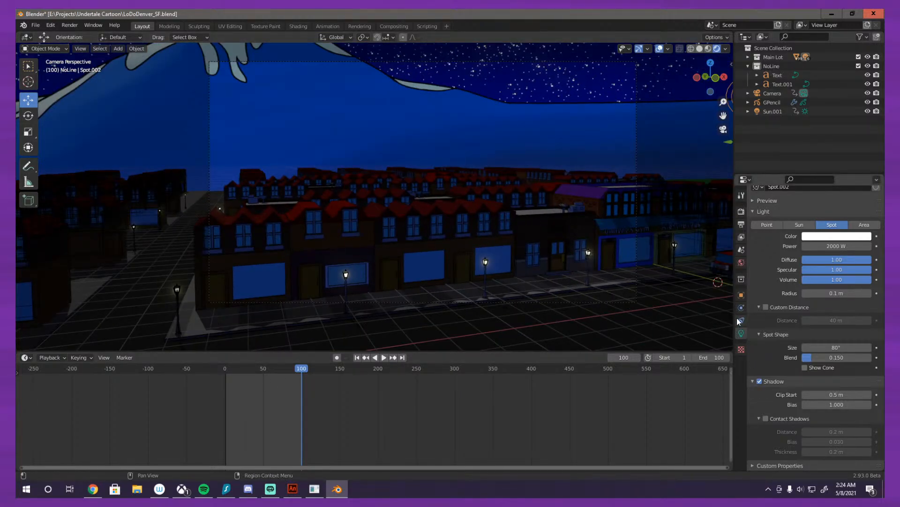
scroll(636, 215, down, 3)
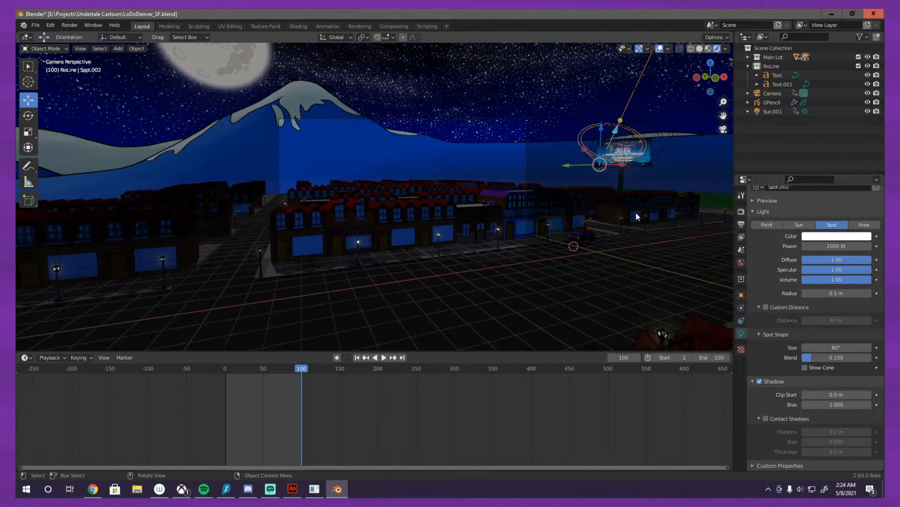
click(776, 104)
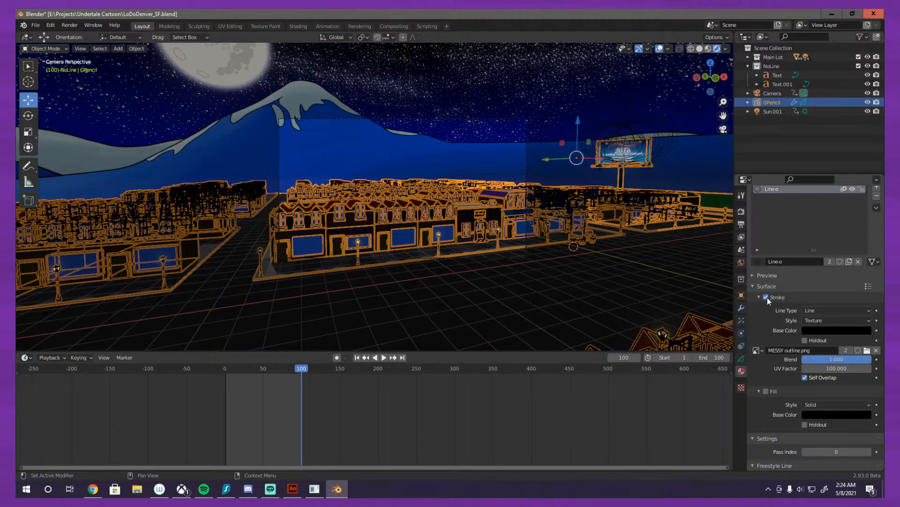
scroll(756, 323, up, 2)
click(742, 308)
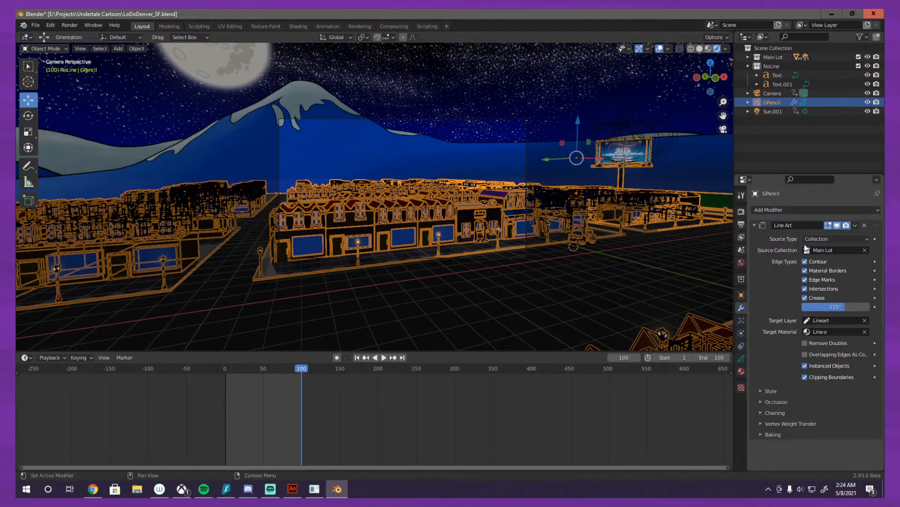
click(865, 225)
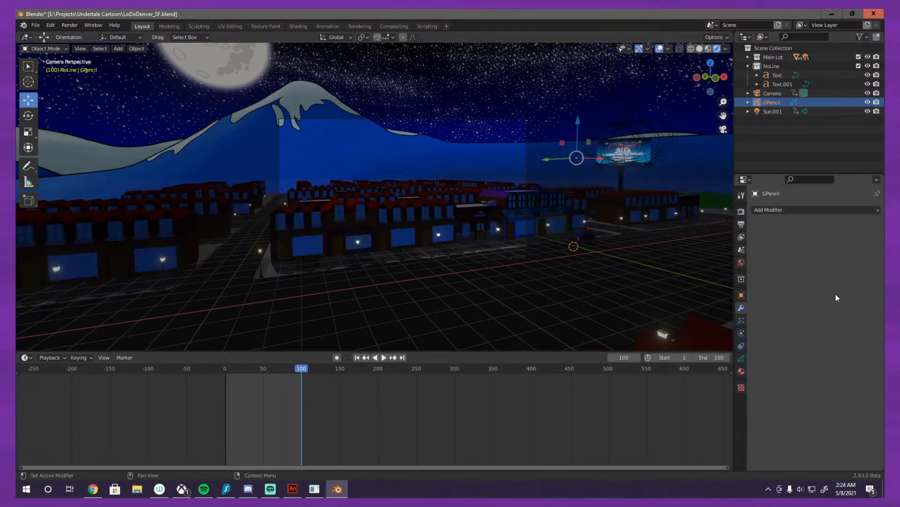
Step: Add a new Line Art modifier to the GPencil object with the Main Lot collection as its source
click(756, 210)
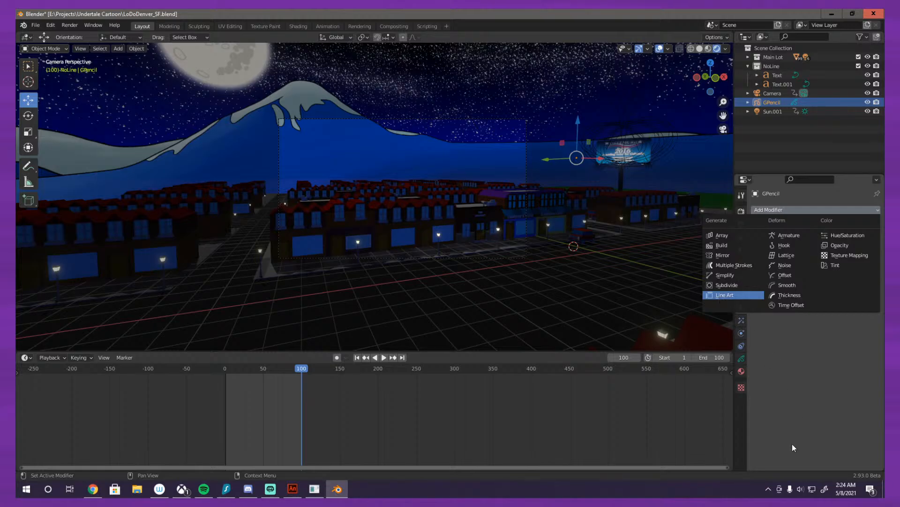
click(725, 294)
click(822, 251)
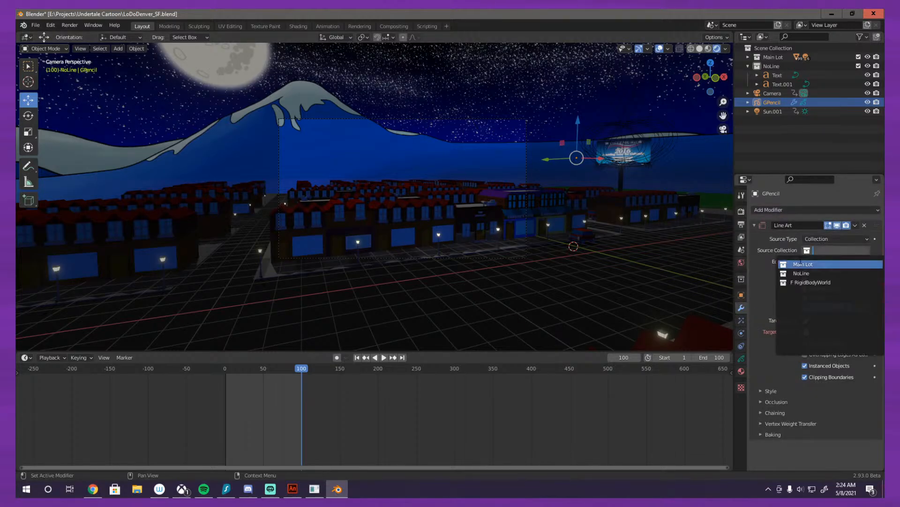
click(807, 264)
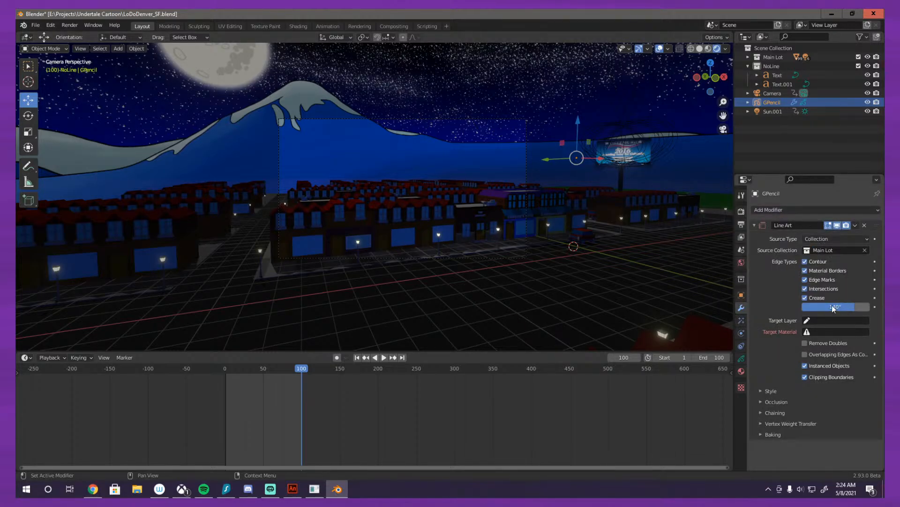
Step: Set the Line Art modifier's target layer to Lineart and open the target material choices
click(807, 320)
click(823, 334)
click(825, 331)
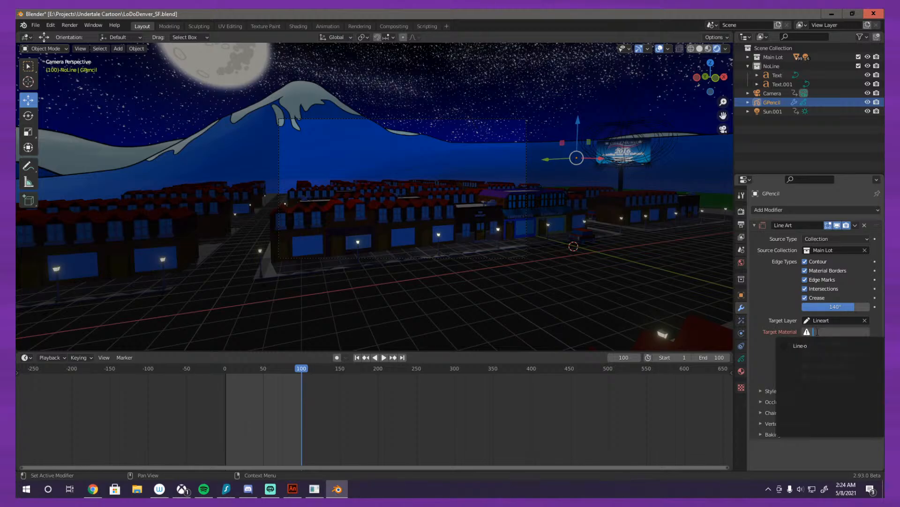
Step: Set the Line Art crease threshold to 115° and assign Line-o as the target material
click(843, 307)
text(180)
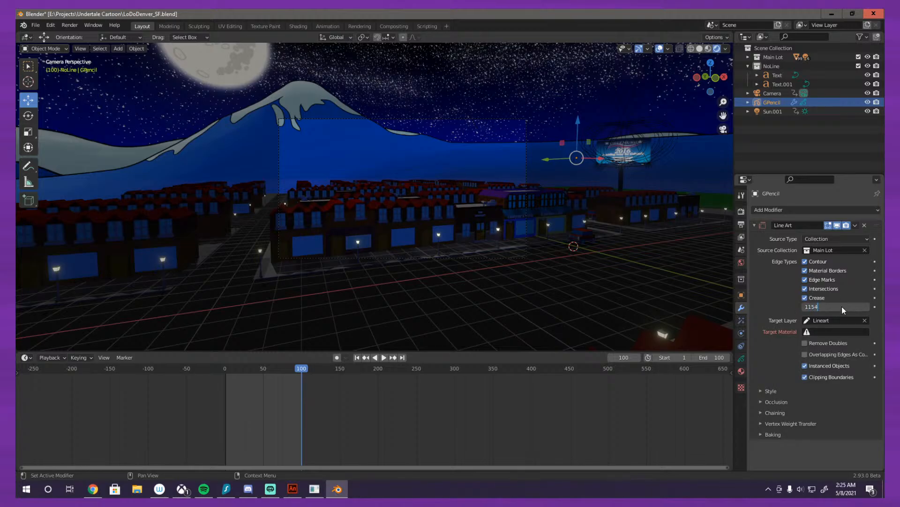
key(Return)
click(843, 307)
text(115)
key(Return)
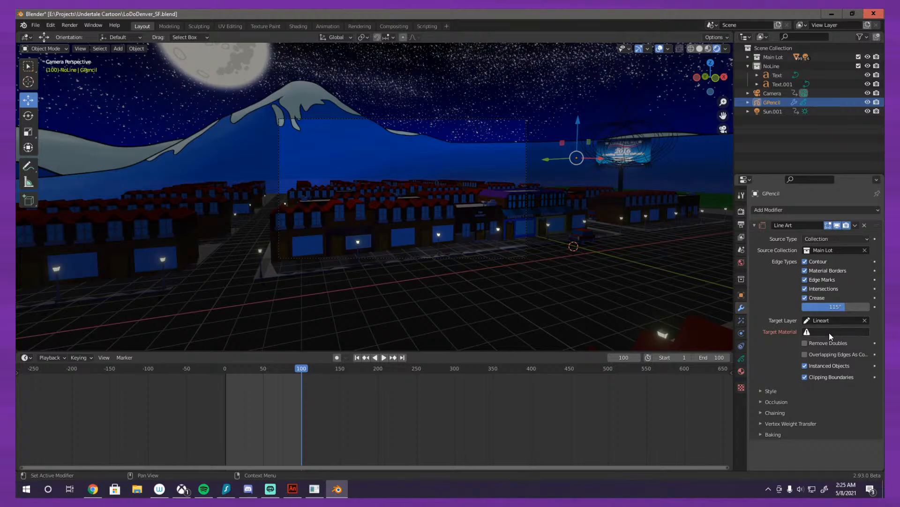
click(829, 333)
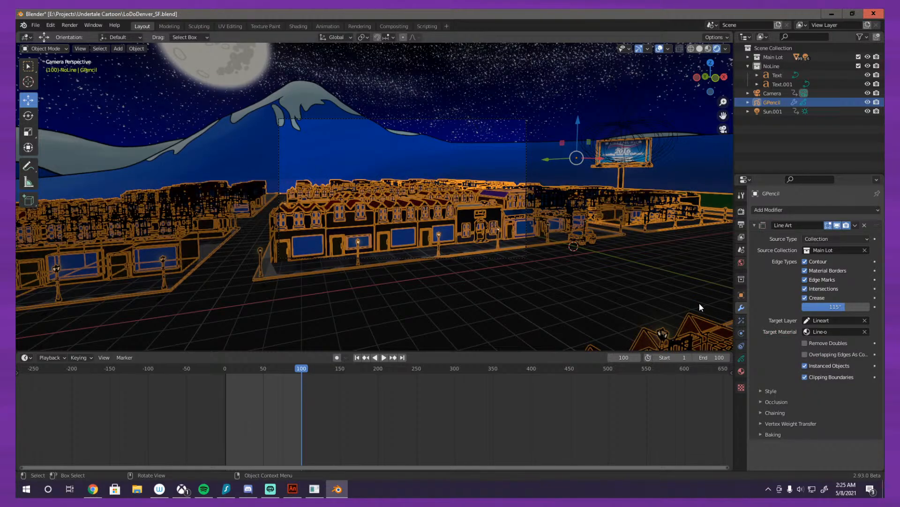
Step: Deselect the GPencil object and examine the outlines on the city buildings up close in the camera view
scroll(491, 167, up, 1)
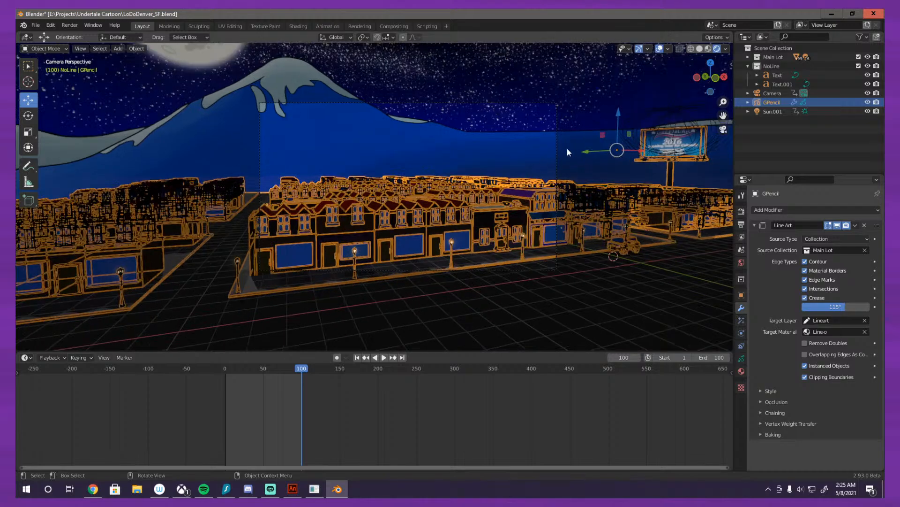
click(510, 135)
scroll(521, 232, up, 8)
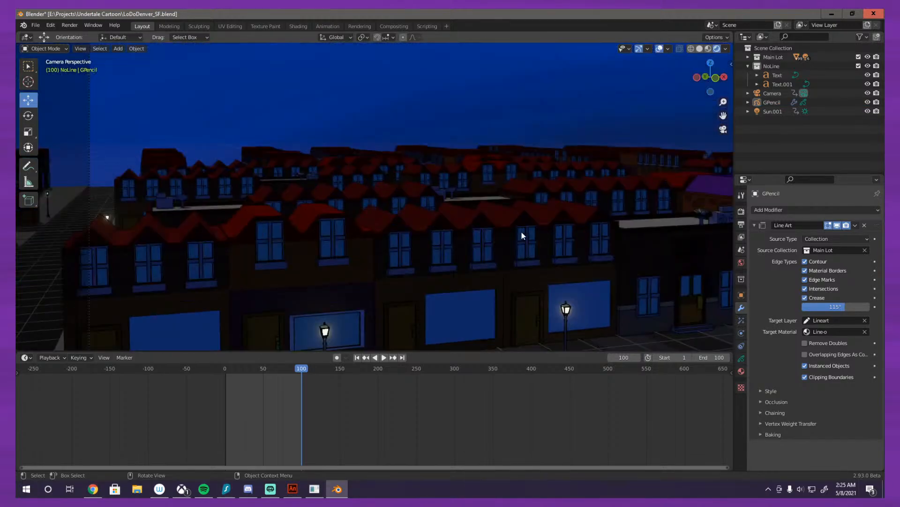
scroll(508, 229, down, 8)
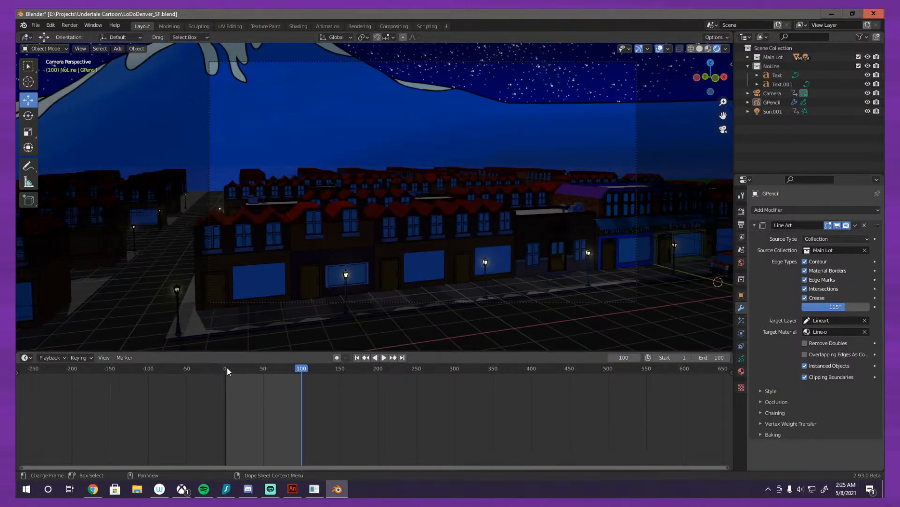
Step: Show the Line Art modifier's baking options and check the camera view at frames 0 and 98
click(227, 367)
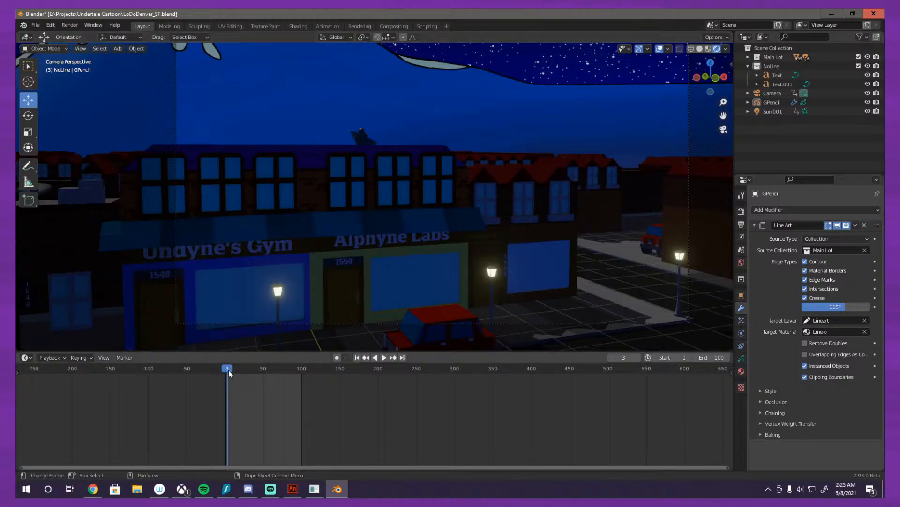
click(224, 370)
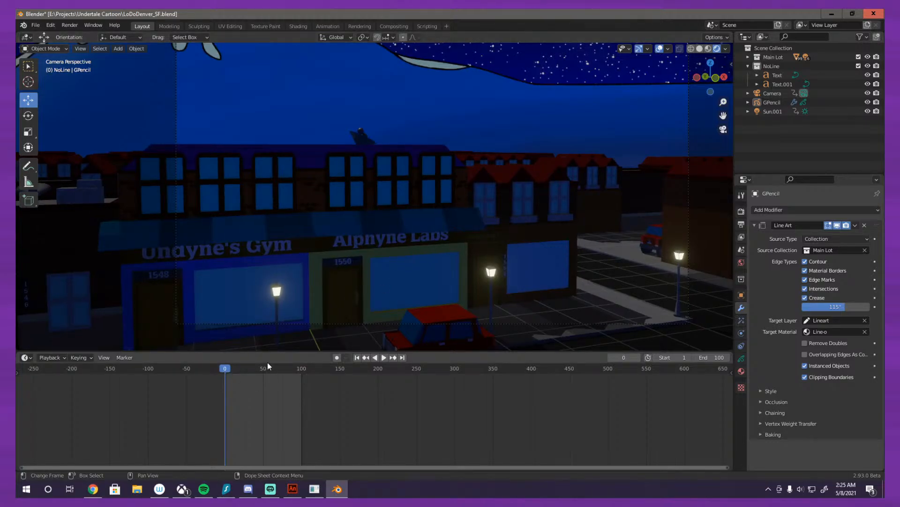
click(773, 435)
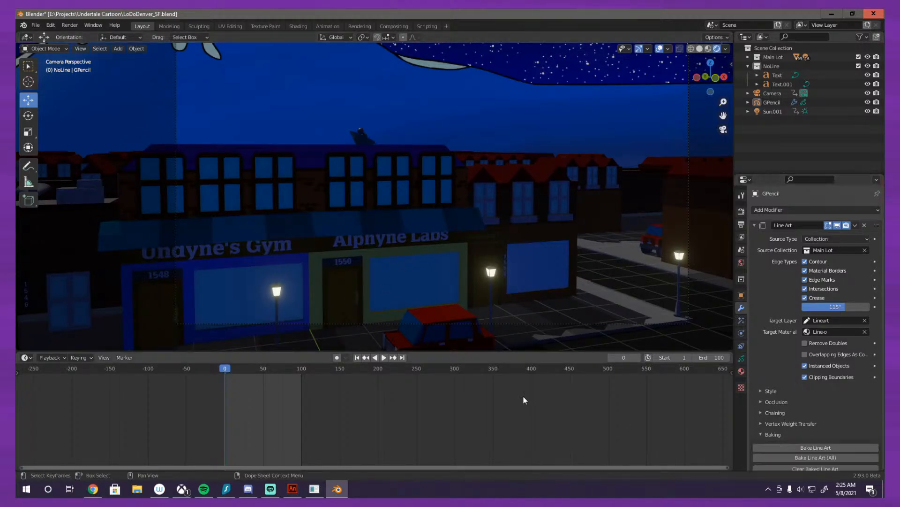
click(301, 368)
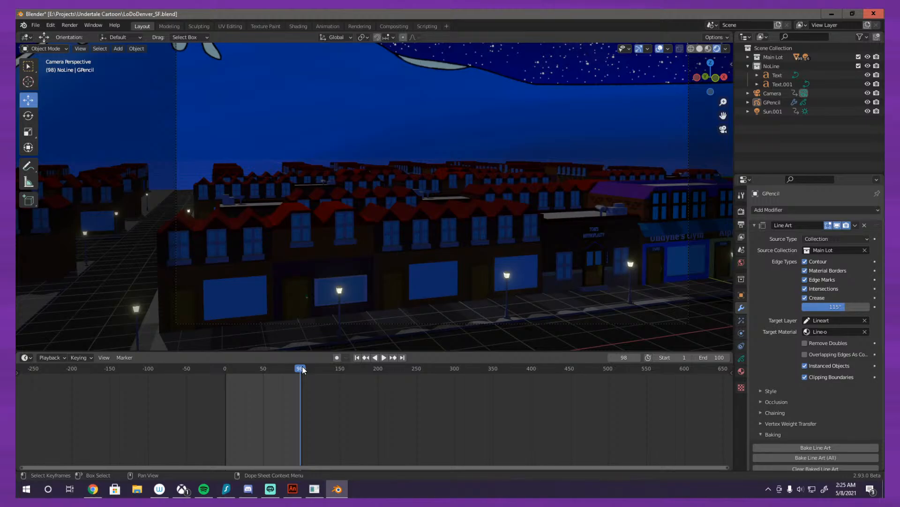
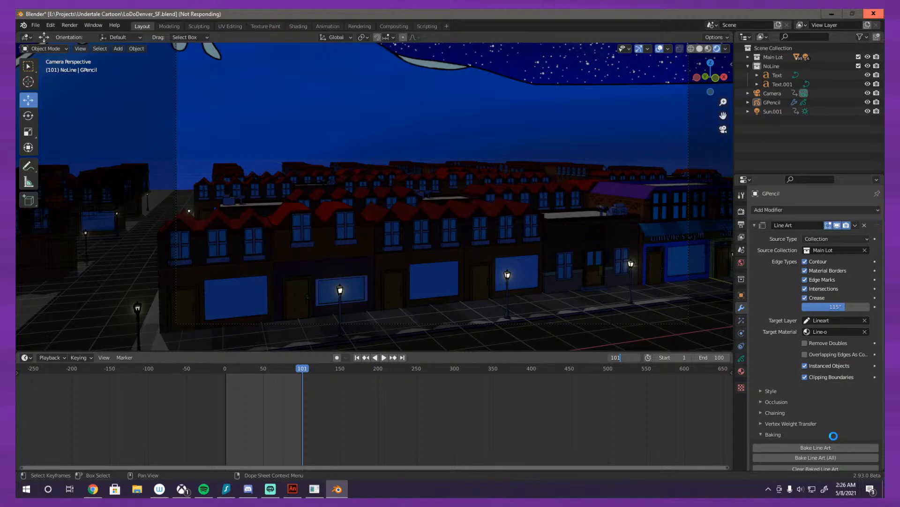
Step: Bake the line art for all line art objects in the night street scene over its frame range
click(833, 436)
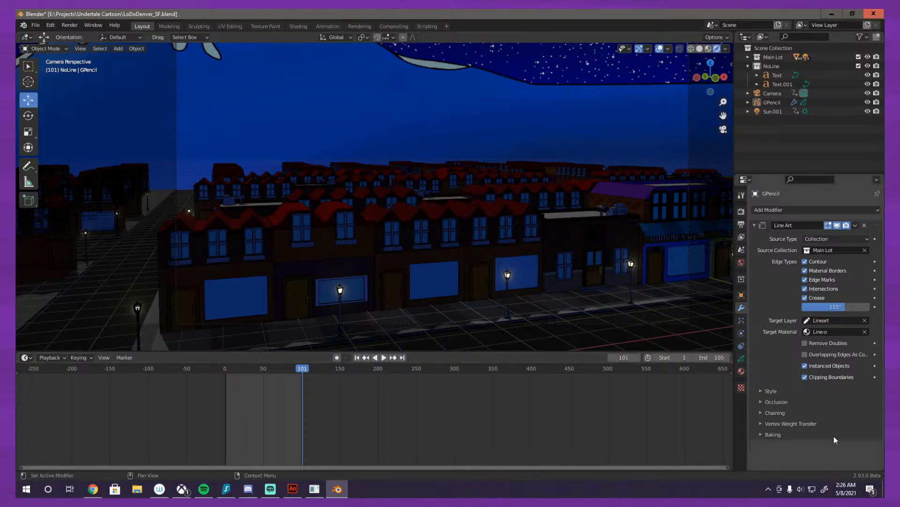
click(834, 435)
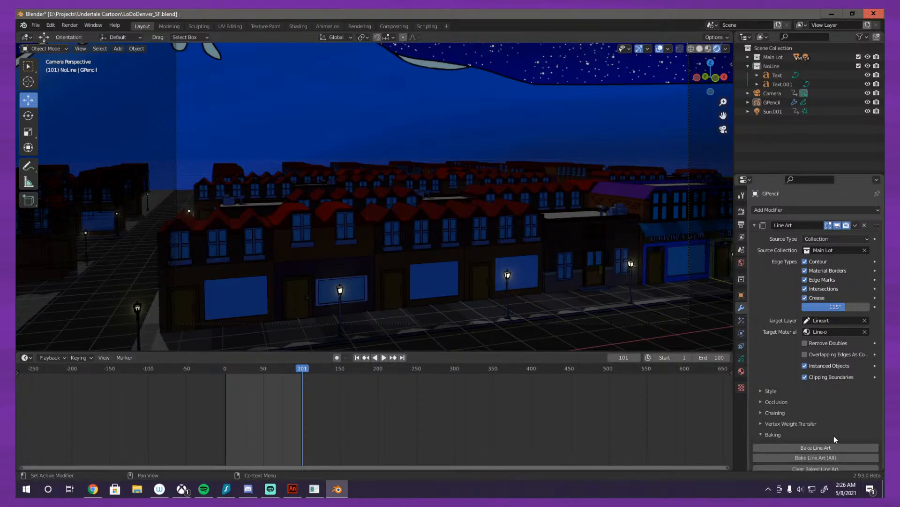
click(793, 457)
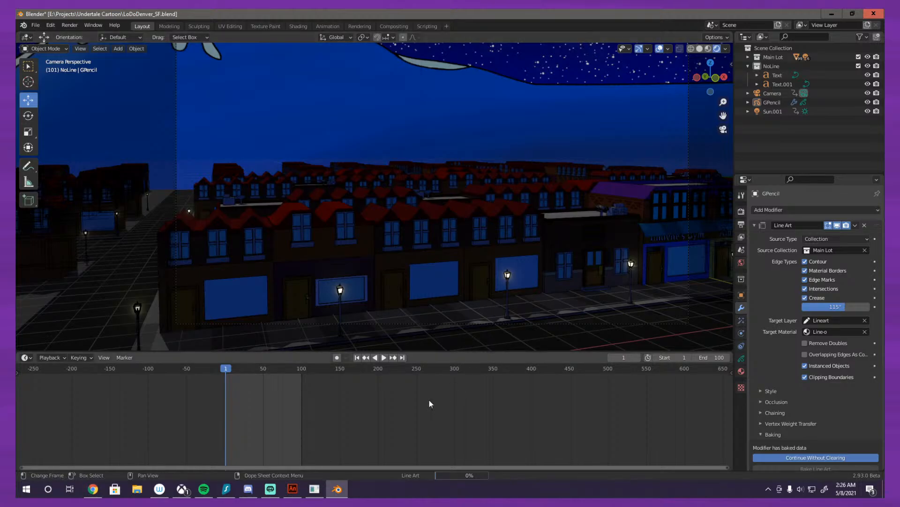
click(384, 357)
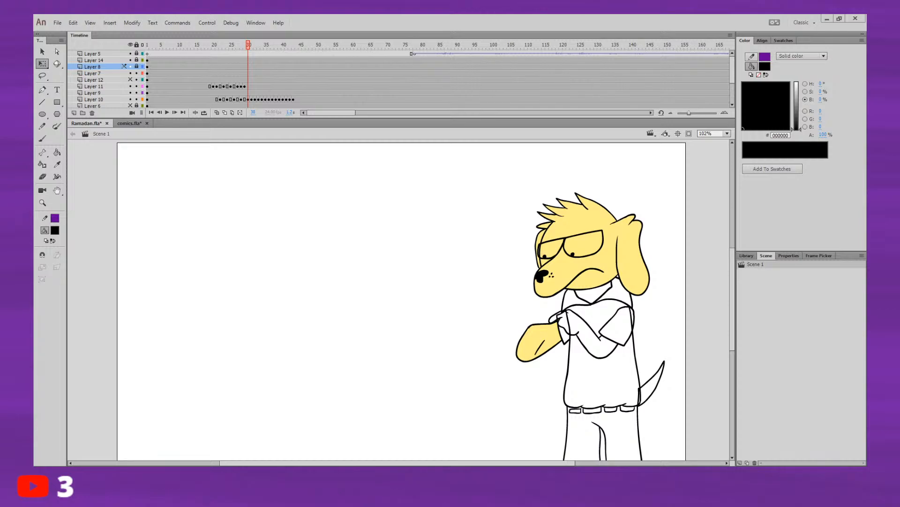
Step: Switch to the Ramadan animation in Animate and inspect the dog's hand and arm artwork on Layer 11 at frames 29 and 30
mouse_move(454, 291)
mouse_down()
mouse_move(483, 338)
mouse_move(607, 349)
mouse_up()
drag(494, 403, 590, 331)
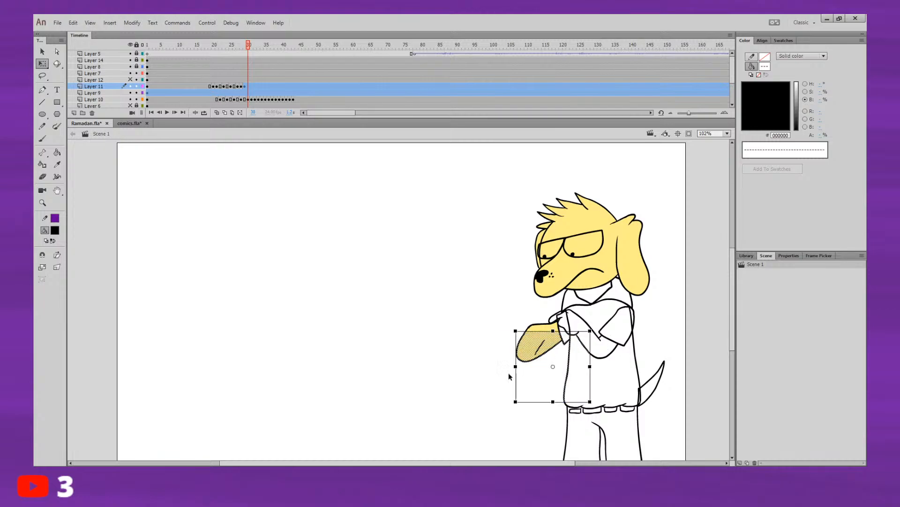
click(474, 363)
click(249, 86)
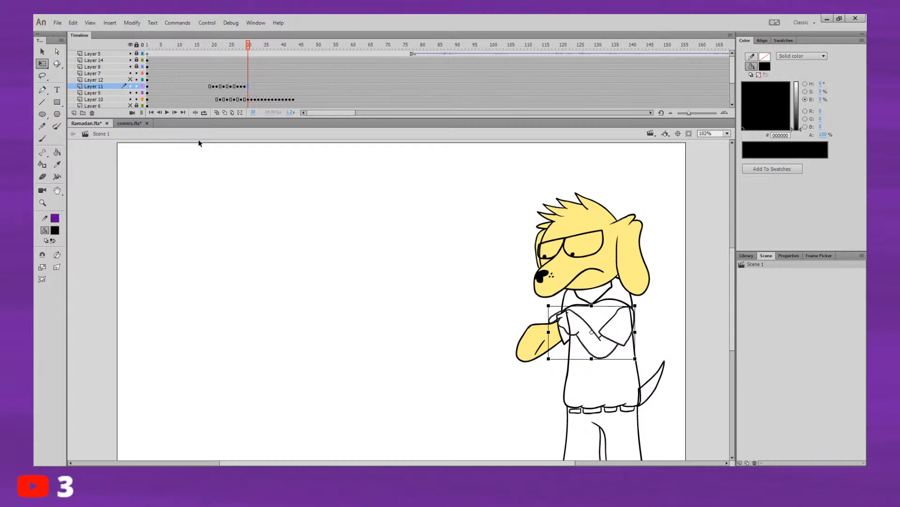
key(b)
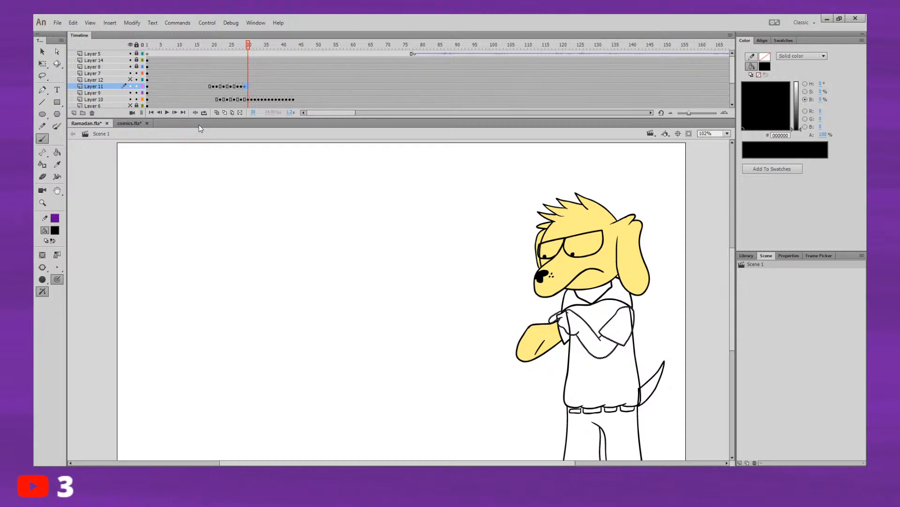
key(v)
click(249, 170)
click(241, 87)
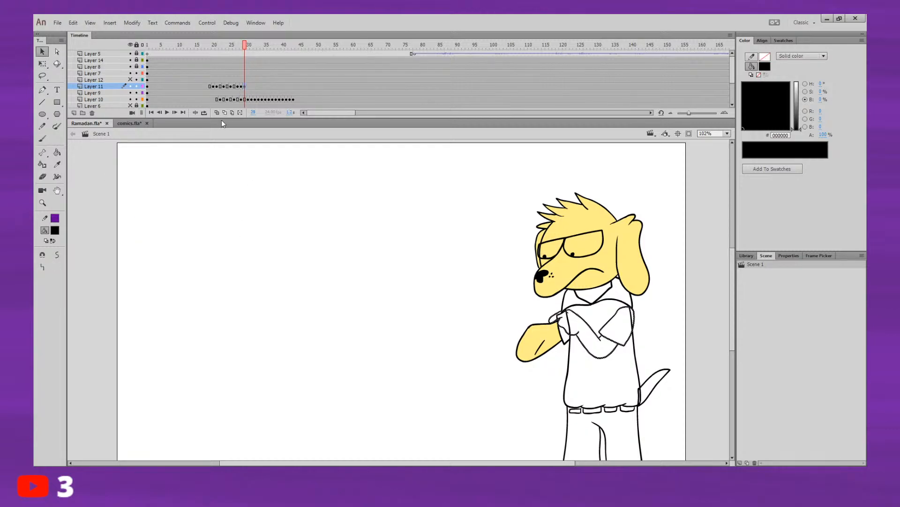
Step: Play the dog's arm and tail animation repeatedly from about frame 14 to check its timing
click(192, 53)
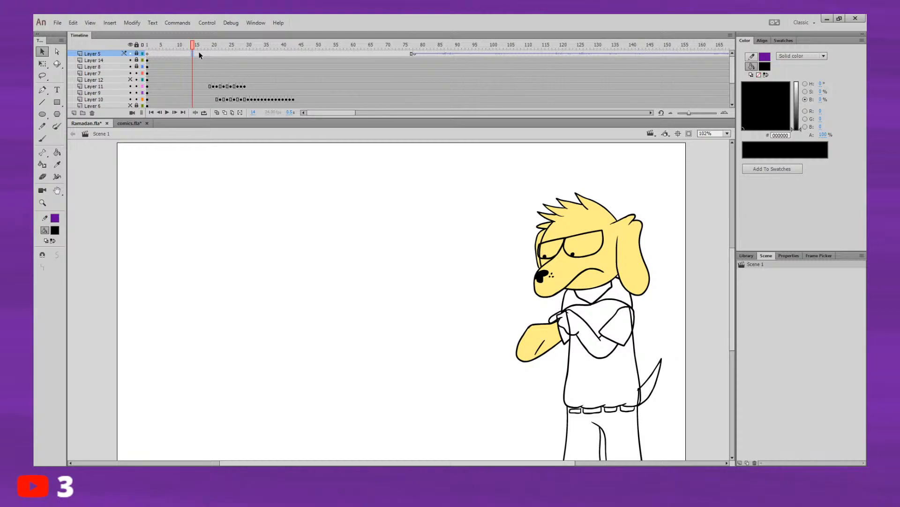
click(197, 44)
key(F7)
key(Return)
key(Return)
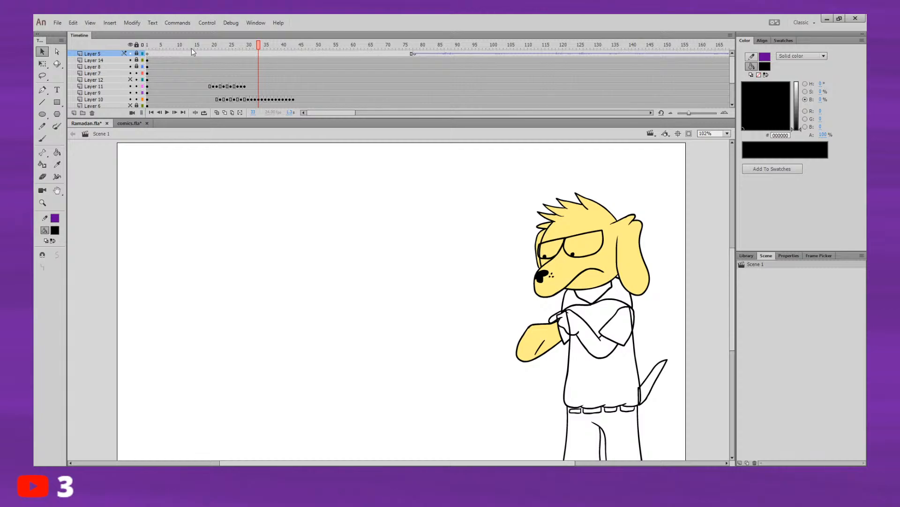
mouse_move(192, 48)
mouse_down()
mouse_move(227, 47)
mouse_move(257, 79)
mouse_up()
key(comma)
key(comma)
key(comma)
key(comma)
key(comma)
key(comma)
key(comma)
key(comma)
key(comma)
key(comma)
key(comma)
key(comma)
key(comma)
key(comma)
key(comma)
key(comma)
key(comma)
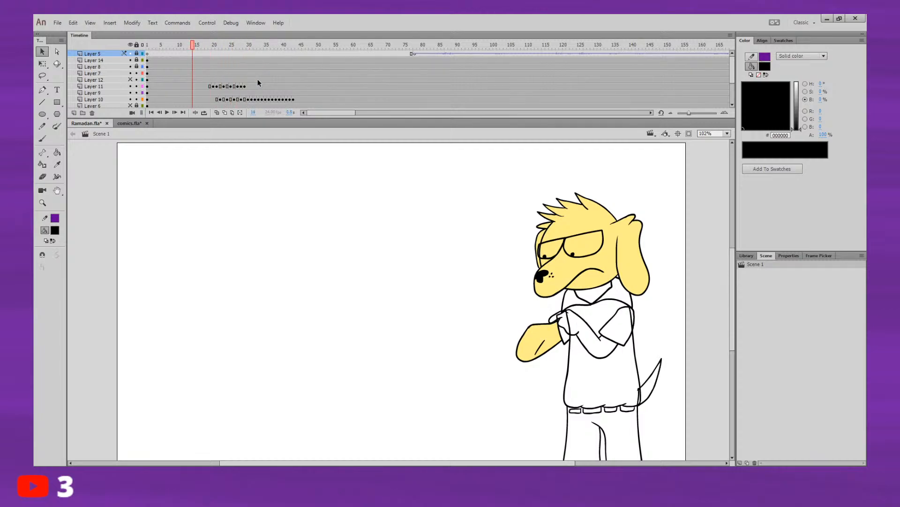
key(period)
key(period)
key(period)
key(period)
key(period)
key(period)
key(period)
key(period)
key(period)
key(period)
key(period)
key(period)
key(period)
key(period)
key(period)
key(period)
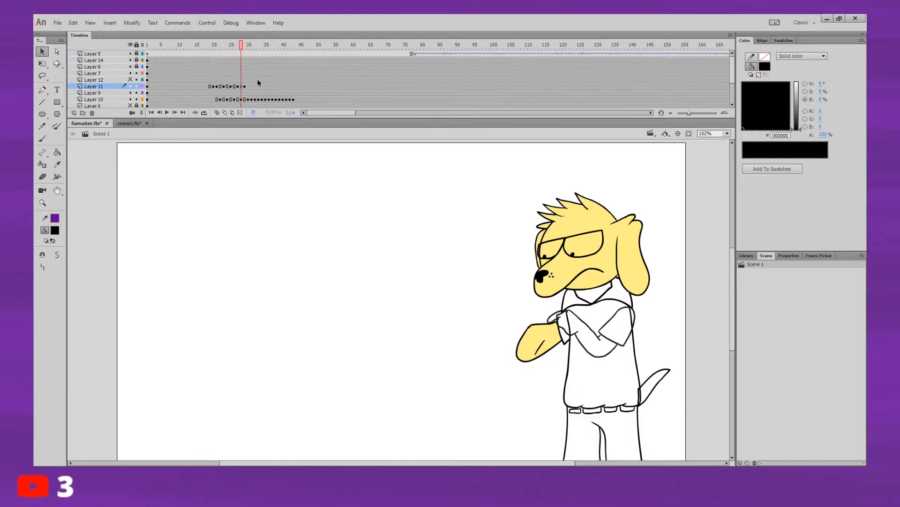
key(comma)
key(comma)
key(comma)
key(comma)
key(comma)
key(comma)
key(comma)
key(comma)
key(comma)
key(comma)
key(comma)
key(comma)
key(comma)
key(comma)
key(comma)
key(comma)
key(comma)
key(comma)
key(comma)
key(comma)
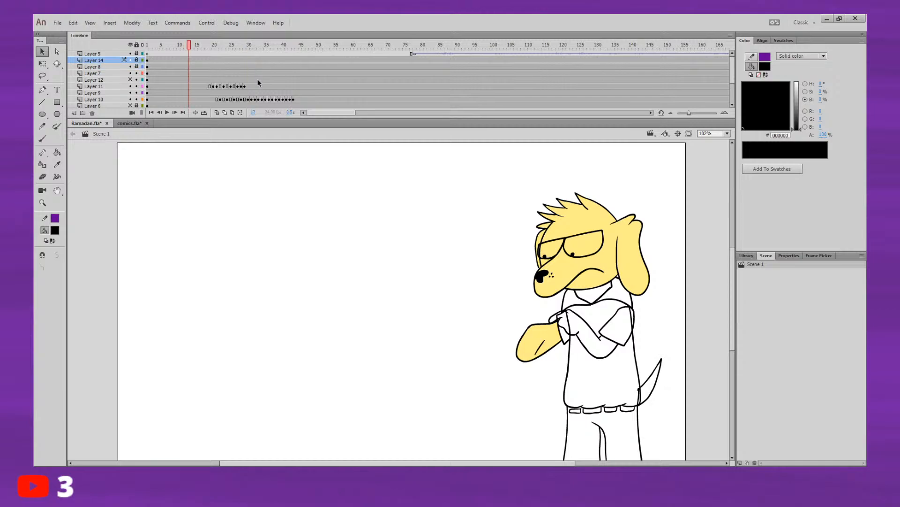
Step: Tighten the arm animation on Layer 10 by removing two held frames around frames 25 to 28
key(period)
key(period)
key(period)
key(period)
key(period)
key(period)
key(period)
key(period)
key(period)
key(period)
key(period)
key(period)
key(period)
key(period)
key(comma)
key(comma)
key(comma)
key(comma)
key(comma)
key(comma)
key(comma)
key(comma)
key(period)
key(period)
key(period)
key(period)
key(period)
key(period)
key(period)
key(period)
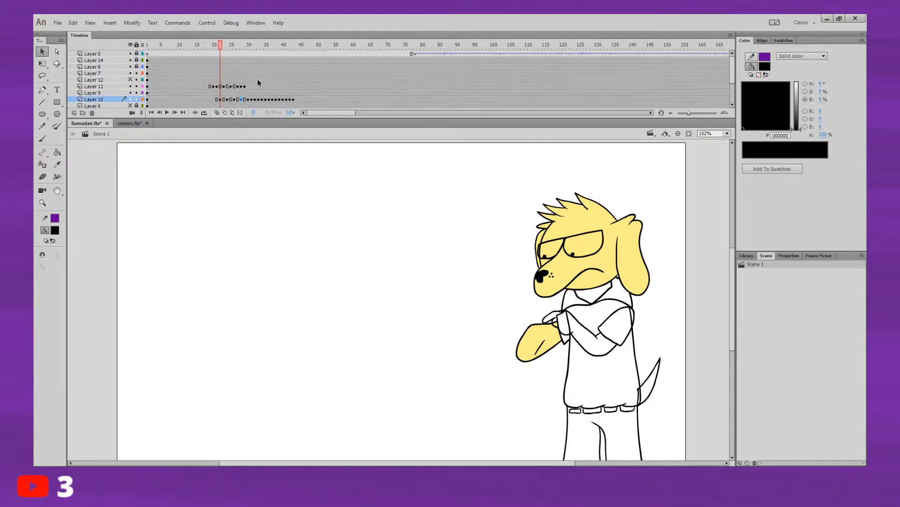
key(comma)
key(comma)
key(comma)
key(comma)
key(comma)
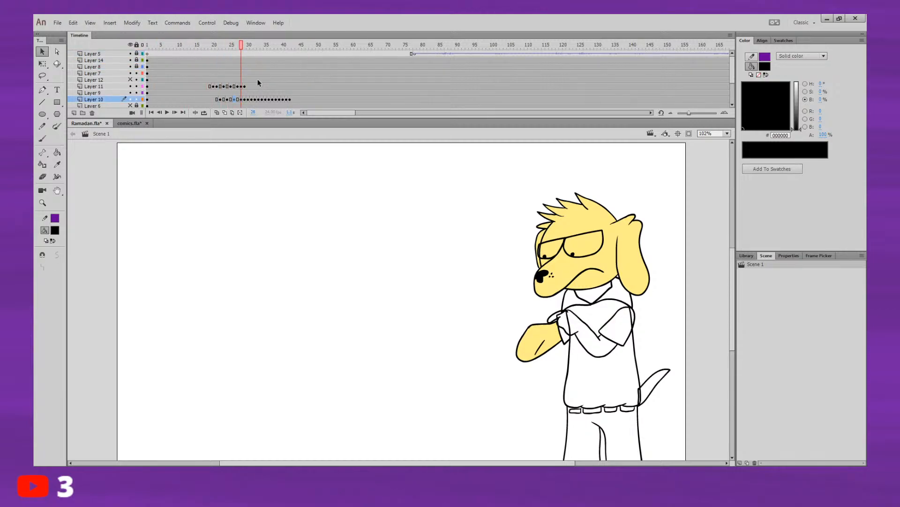
key(period)
key(period)
key(period)
key(period)
key(period)
key(period)
key(period)
key(period)
key(period)
key(period)
key(period)
key(period)
key(period)
key(period)
key(period)
key(period)
key(period)
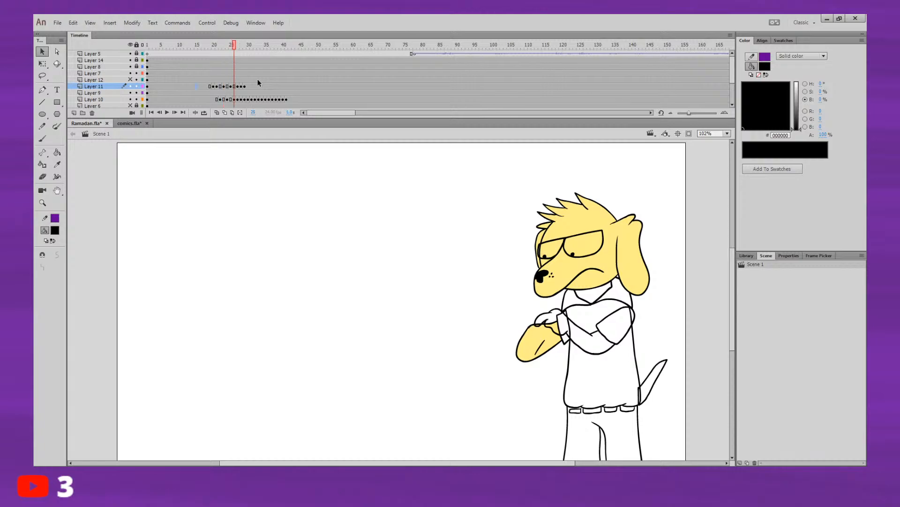
Step: Replay the shortened arm animation from about frame 14 to judge the new pacing
key(comma)
key(comma)
key(comma)
key(comma)
key(comma)
key(comma)
key(comma)
key(comma)
key(comma)
key(comma)
key(comma)
key(comma)
key(comma)
key(comma)
key(comma)
key(comma)
key(comma)
key(comma)
key(comma)
key(comma)
key(period)
key(period)
key(period)
key(period)
key(period)
key(period)
key(period)
key(period)
key(comma)
key(comma)
key(comma)
key(comma)
key(comma)
key(period)
key(period)
key(period)
key(period)
key(period)
key(period)
key(period)
key(period)
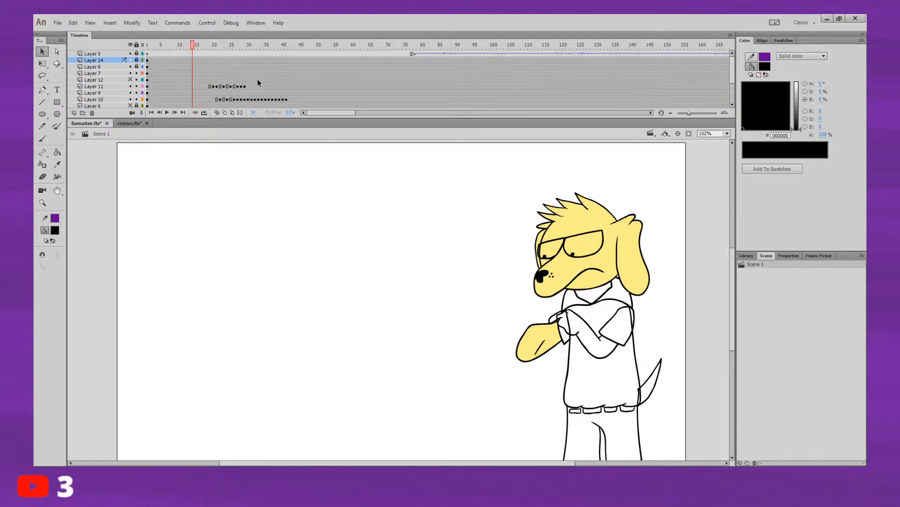
key(comma)
key(comma)
key(comma)
key(comma)
key(period)
key(period)
key(period)
key(period)
key(period)
key(comma)
key(comma)
key(comma)
key(comma)
key(comma)
key(comma)
key(comma)
key(comma)
Step: Remove the extra arm keyframes after frame 36 on Layer 10
key(ctrl+z)
key(ctrl+z)
key(ctrl+z)
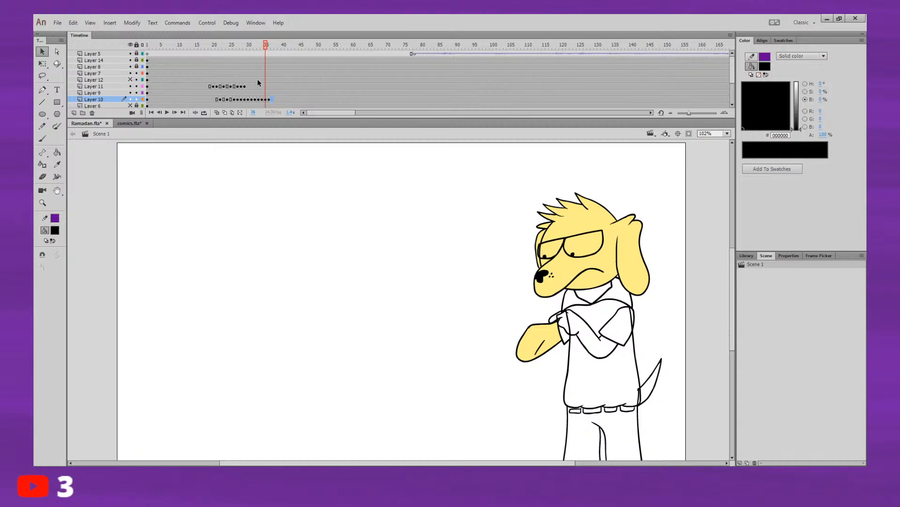
key(ctrl+z)
key(ctrl+z)
key(ctrl+z)
key(ctrl+z)
key(ctrl+z)
key(ctrl+z)
key(ctrl+z)
key(ctrl+z)
key(ctrl+z)
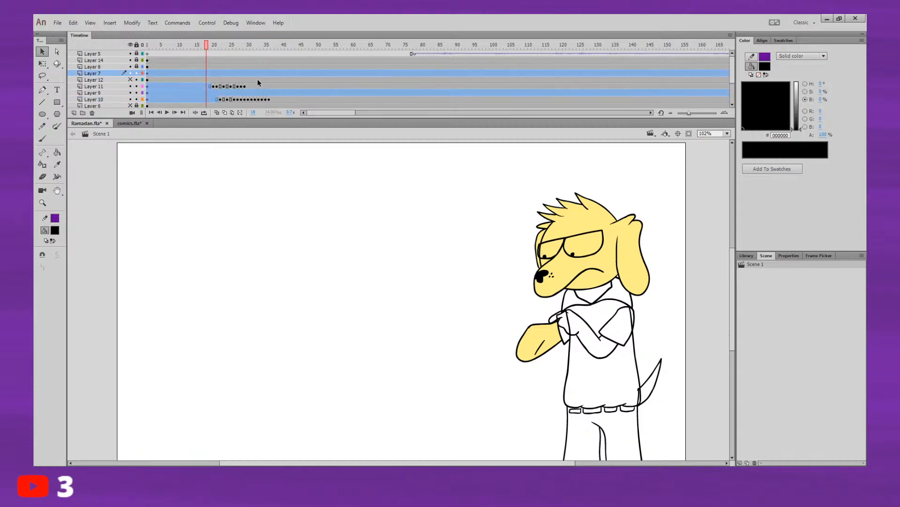
key(ctrl+z)
key(ctrl+z)
key(ctrl+z)
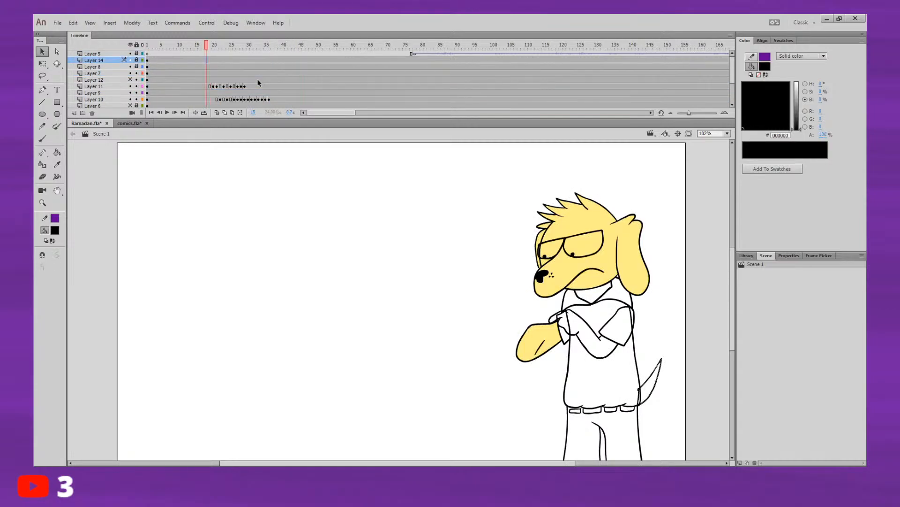
Step: Go back and forth through frames 18 to 30 and compare the arm poses from frame to frame
drag(207, 46, 222, 70)
key(comma)
key(comma)
key(comma)
key(comma)
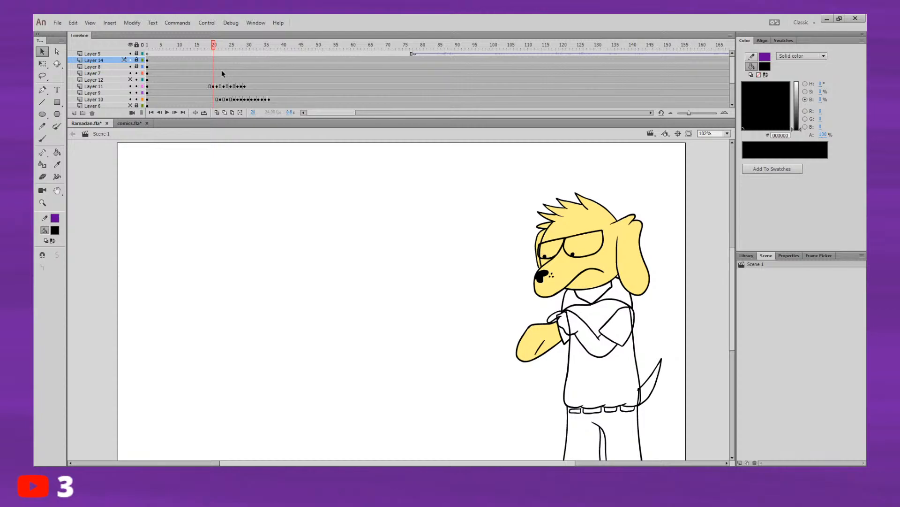
key(period)
key(period)
key(period)
key(period)
key(period)
key(period)
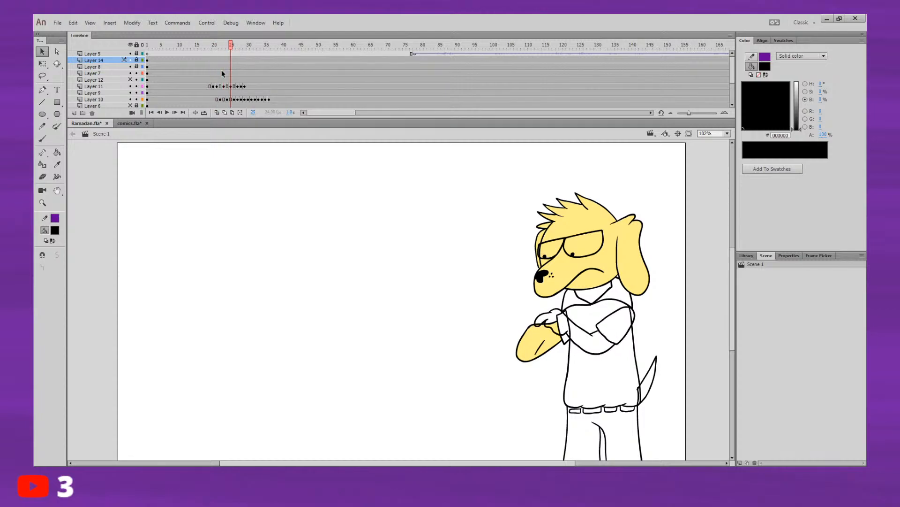
key(comma)
key(period)
key(period)
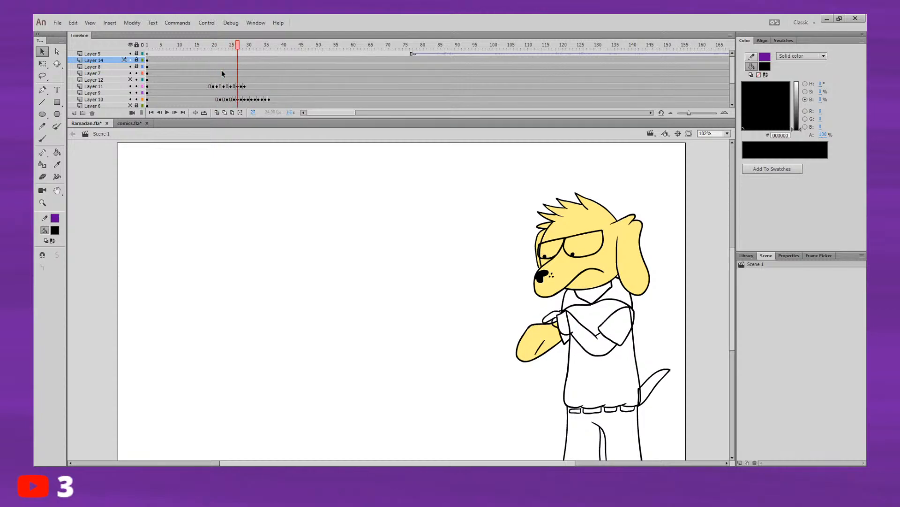
key(comma)
key(period)
key(comma)
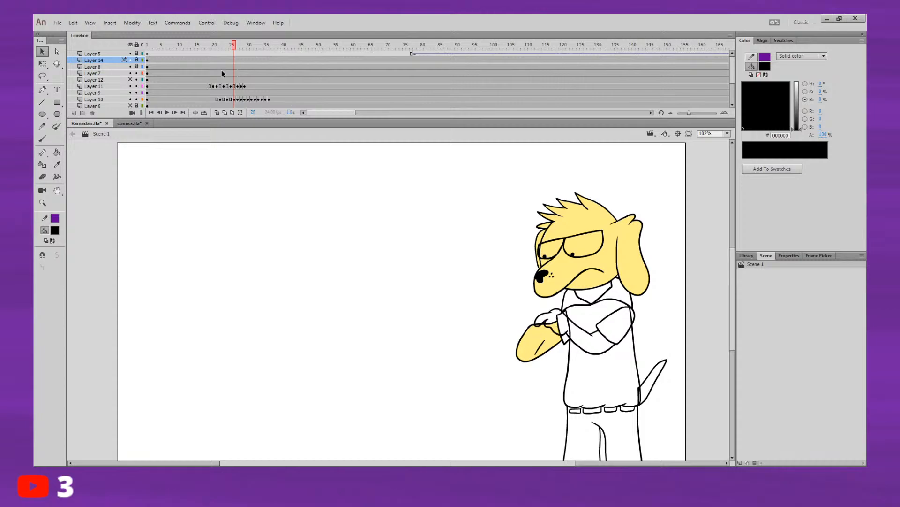
key(period)
key(comma)
key(comma)
key(period)
key(period)
key(comma)
key(period)
key(comma)
key(comma)
key(comma)
key(comma)
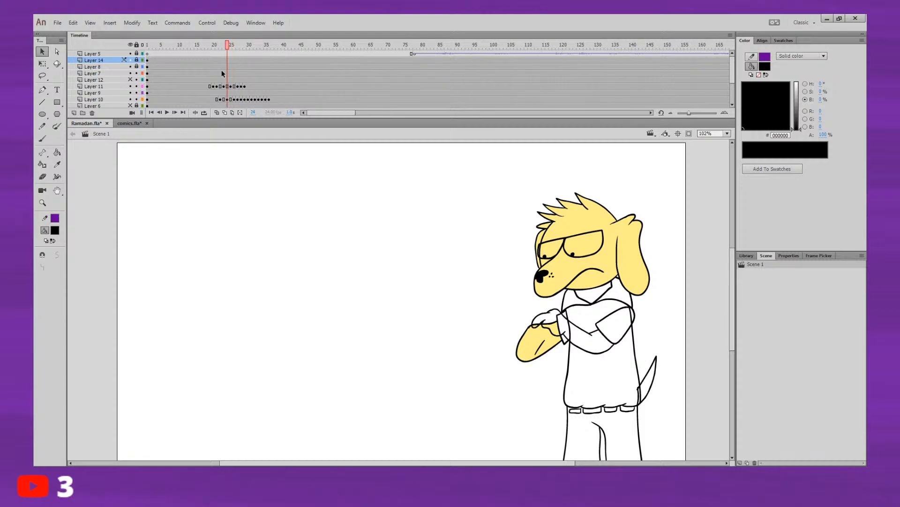
key(period)
key(period)
key(period)
key(period)
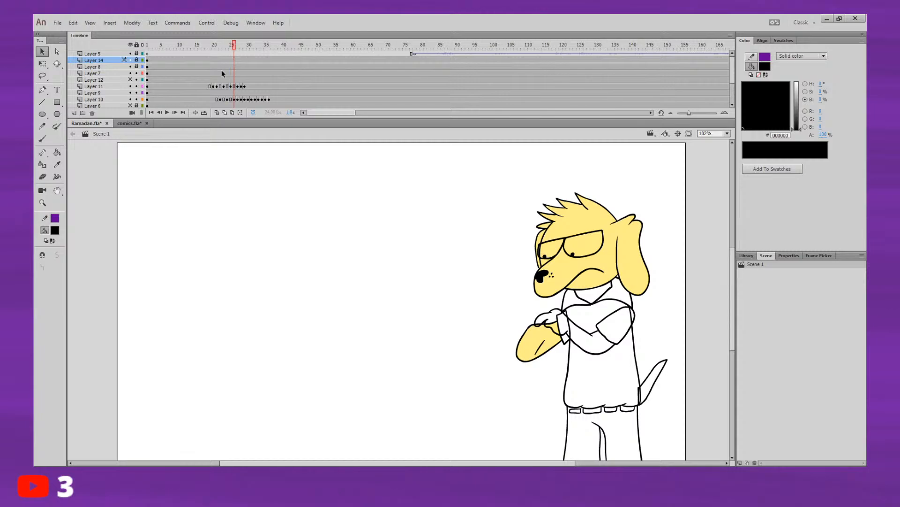
key(comma)
key(comma)
key(comma)
key(comma)
key(comma)
key(comma)
key(period)
key(period)
key(period)
key(period)
key(period)
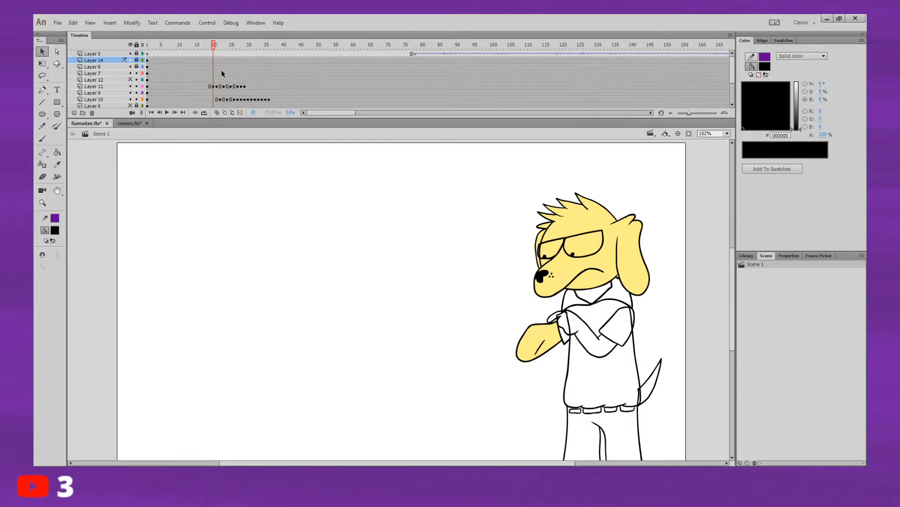
key(period)
key(period)
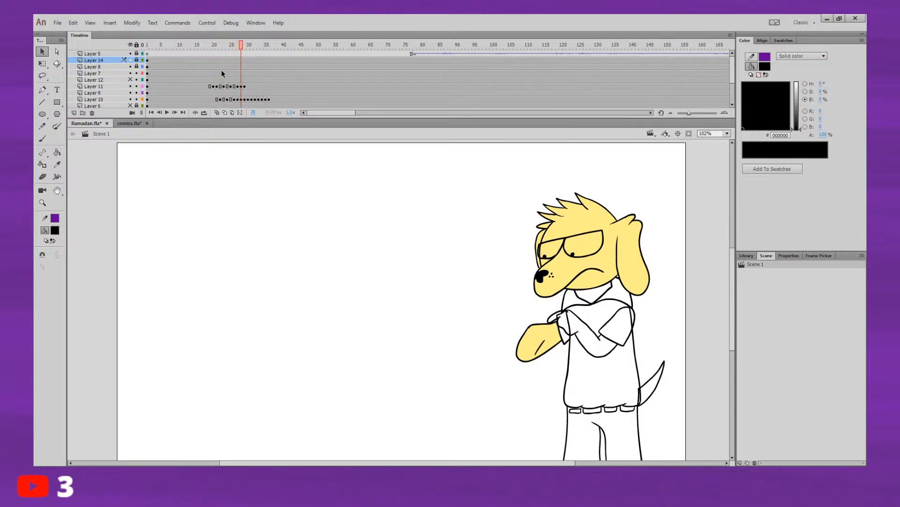
key(period)
key(period)
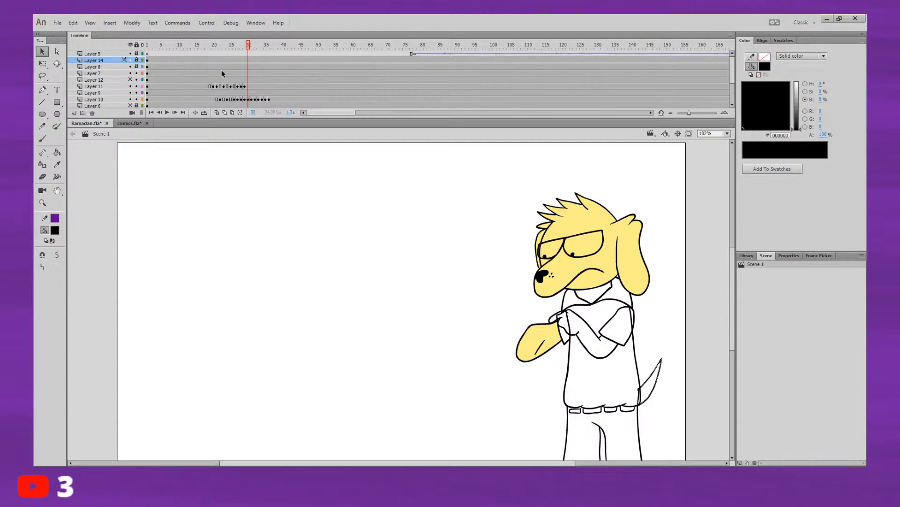
Step: Clear the Layer 10 keyframes at frames 31 to 36 and play the animation back from about frame 14
drag(251, 100, 266, 101)
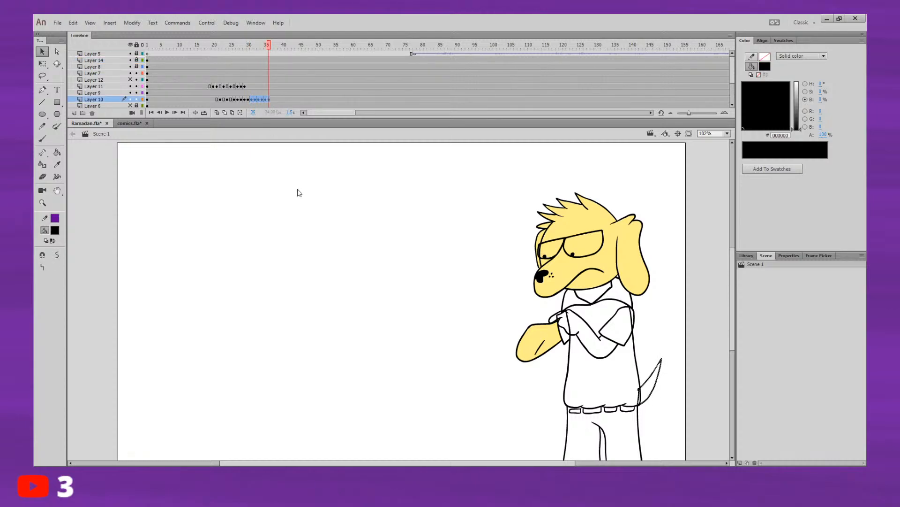
key(shift+F6)
click(196, 54)
key(Return)
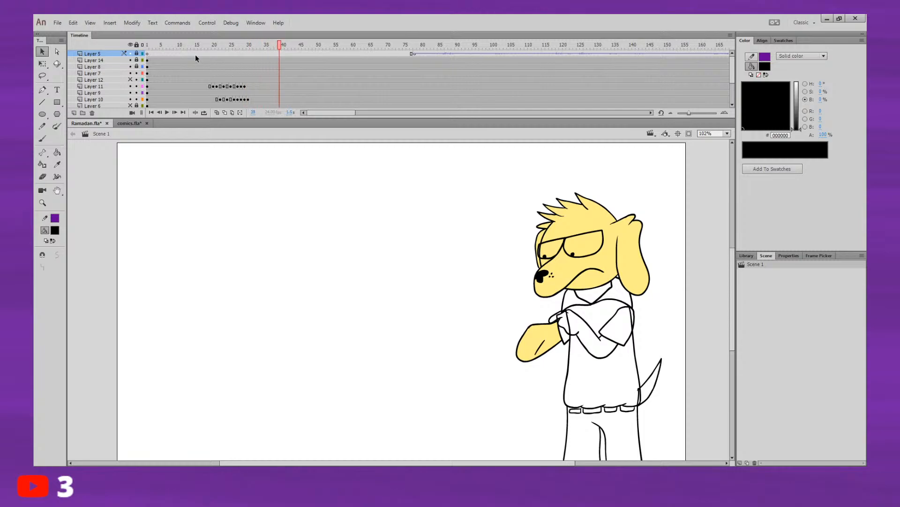
click(194, 60)
key(Return)
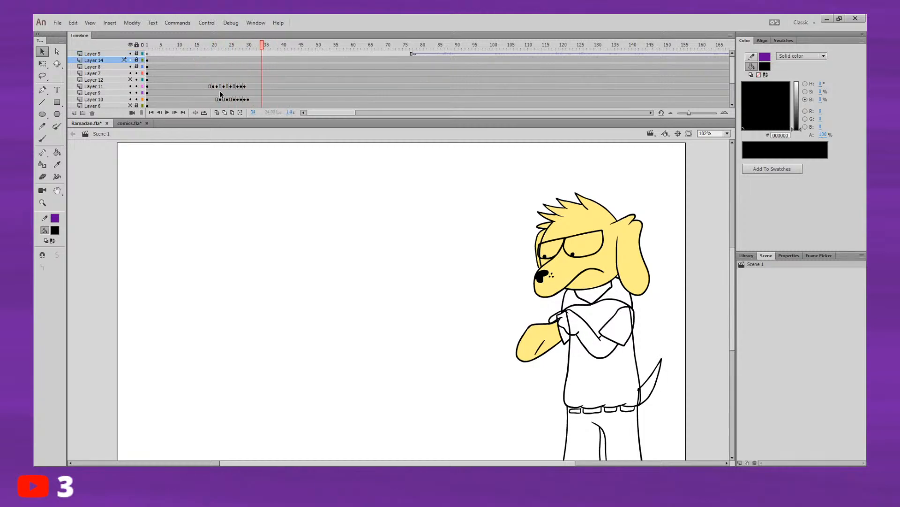
Step: Duplicate the Layer 10 arm keyframes from frames 22 to 30 starting at frame 31, and replay the animation
drag(218, 100, 249, 101)
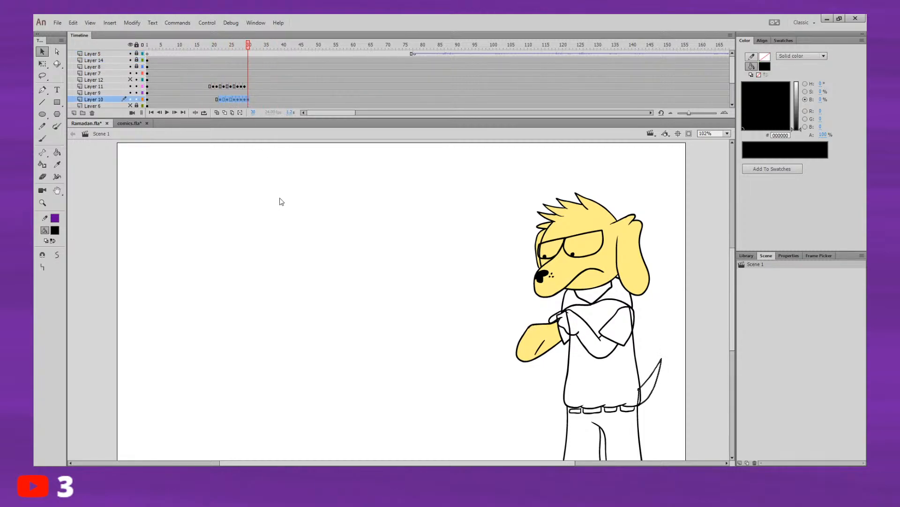
click(251, 99)
key(ctrl+alt+v)
click(280, 99)
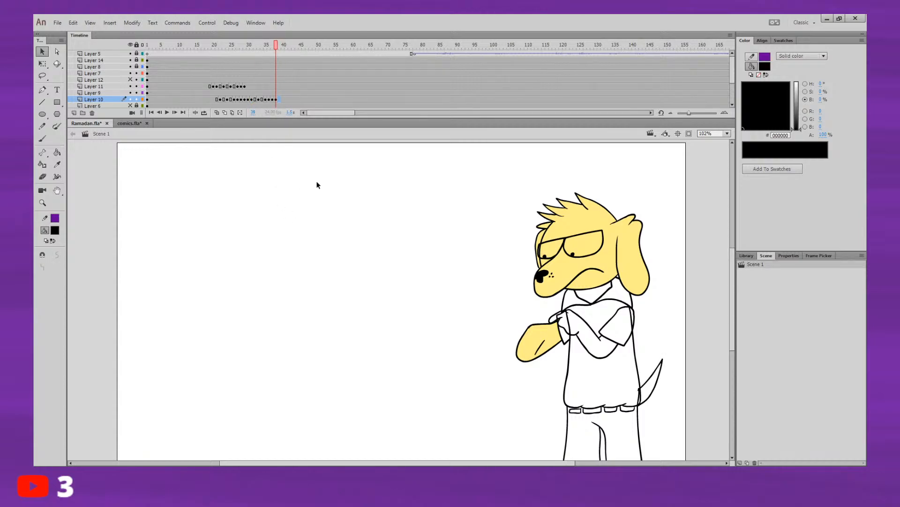
click(198, 54)
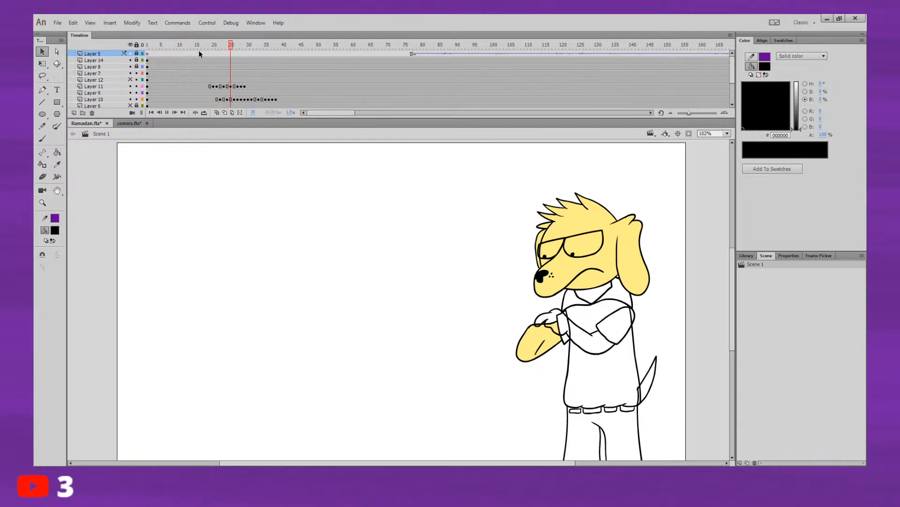
Step: Insert a Layer 10 keyframe at frame 39, right after the last duplicated tail pose
click(223, 46)
click(268, 47)
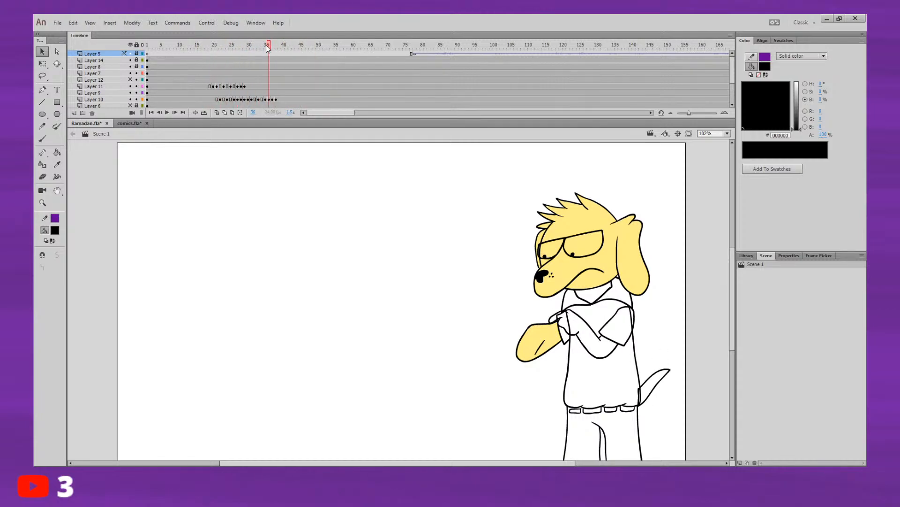
click(266, 45)
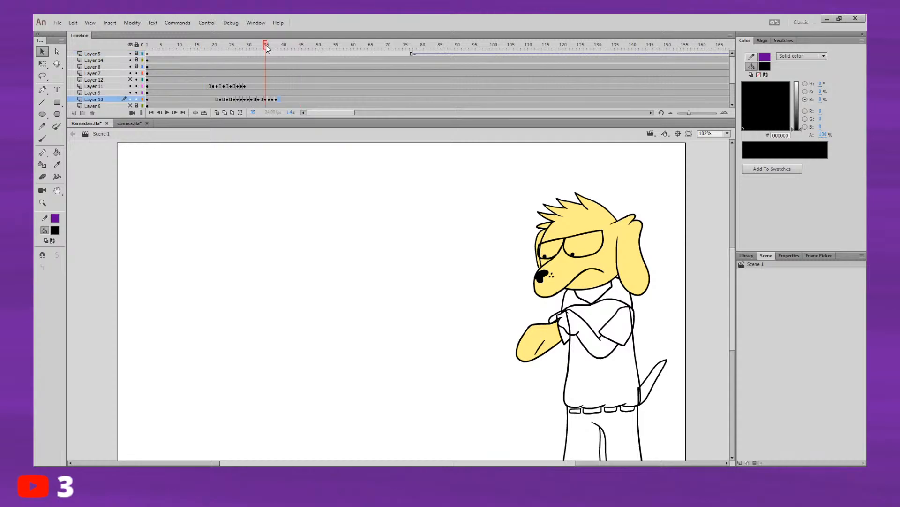
key(period)
key(period)
key(period)
key(period)
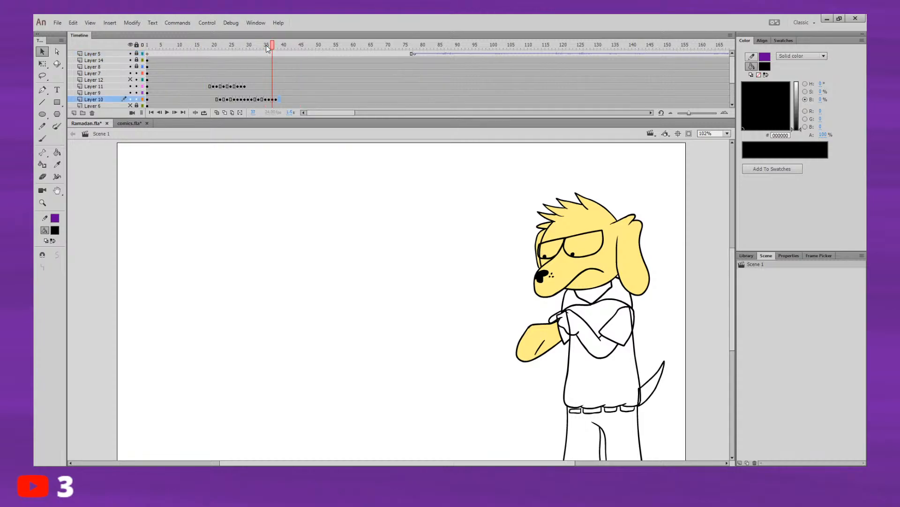
key(F6)
key(comma)
key(comma)
key(comma)
key(comma)
key(comma)
key(comma)
key(comma)
key(comma)
Step: Replay the animation several times from around frames 14 to 18 and judge the arm and tail timing
key(Return)
key(Return)
click(196, 46)
key(Return)
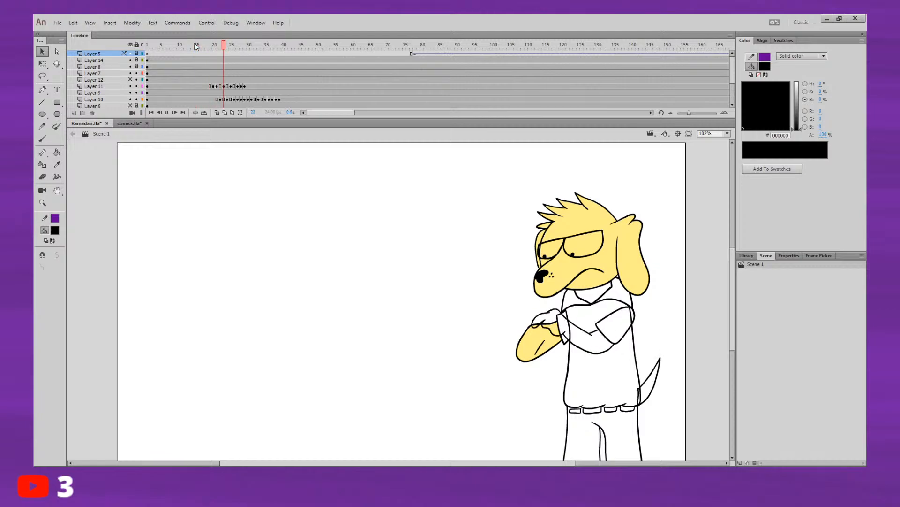
click(205, 60)
key(Return)
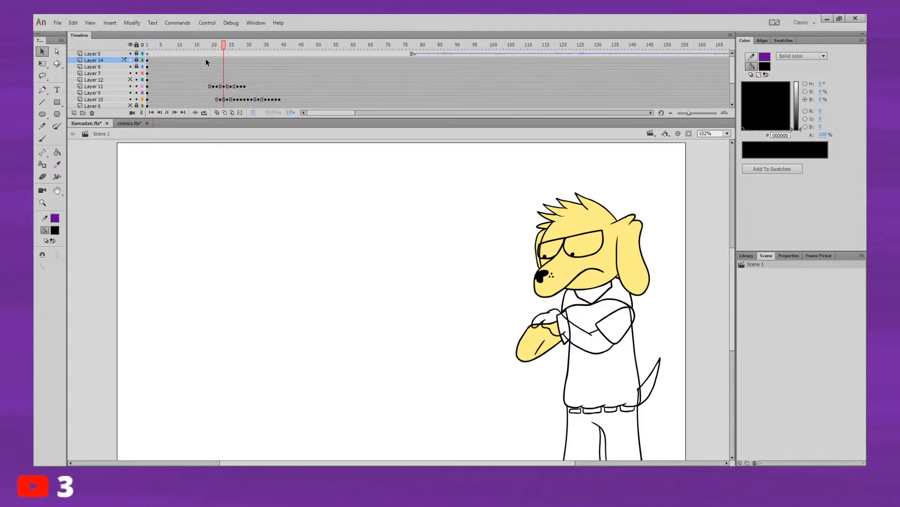
click(206, 44)
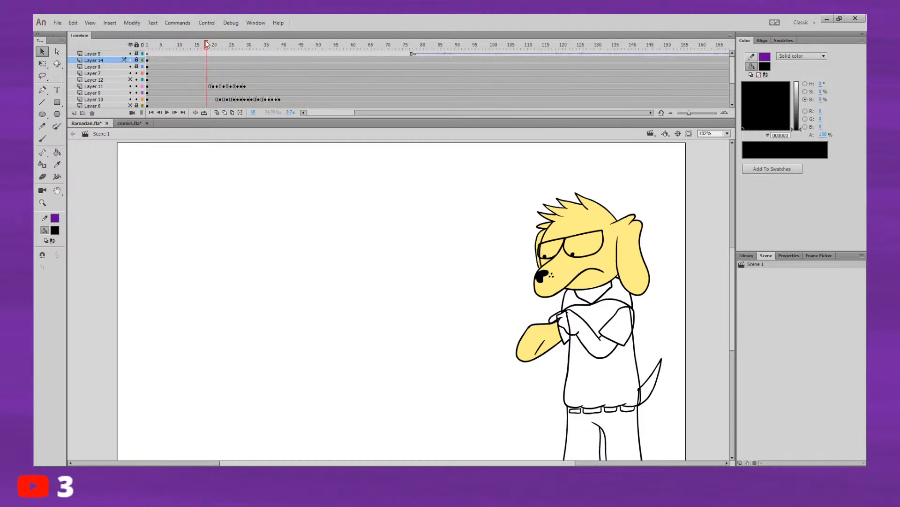
key(Return)
click(198, 40)
key(Return)
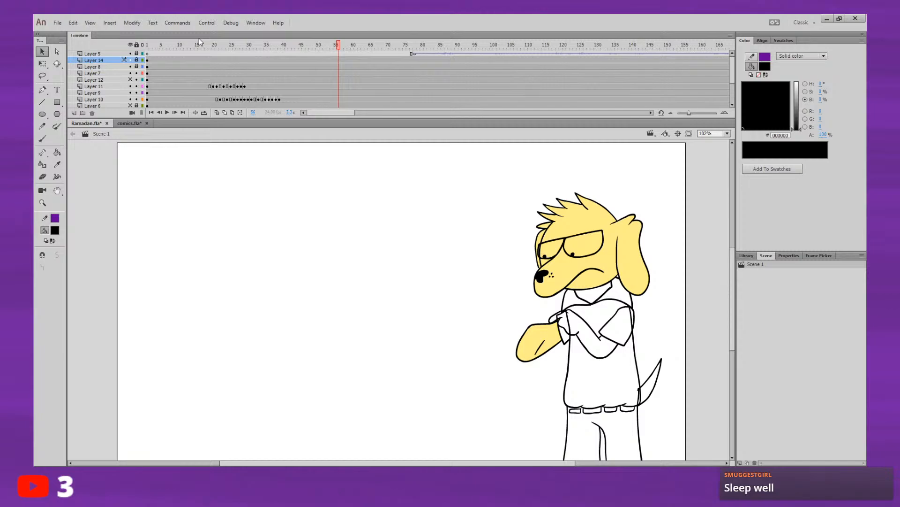
drag(201, 41, 191, 38)
key(Return)
click(193, 48)
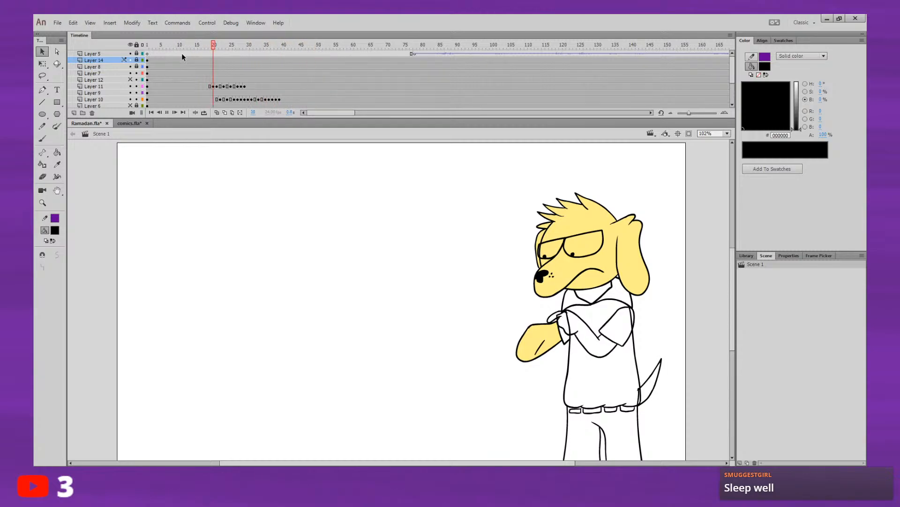
key(Return)
click(203, 47)
key(Return)
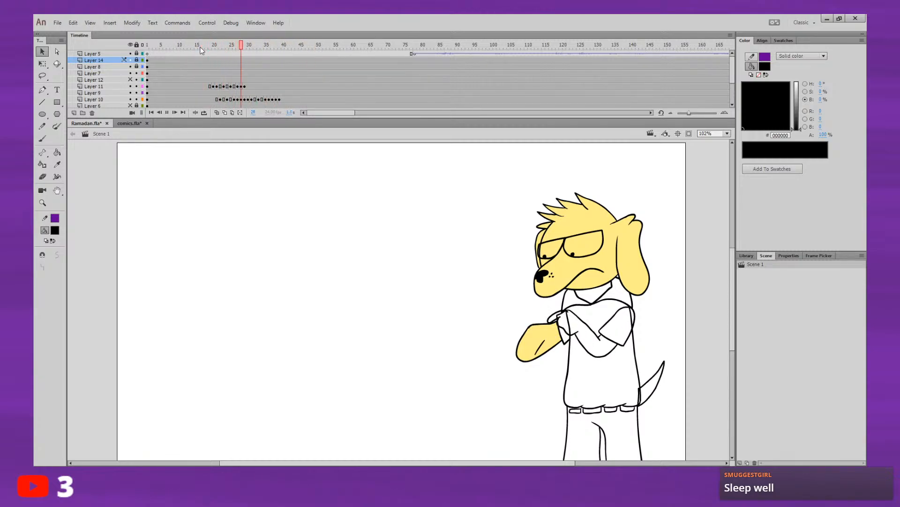
key(Return)
click(192, 50)
key(Return)
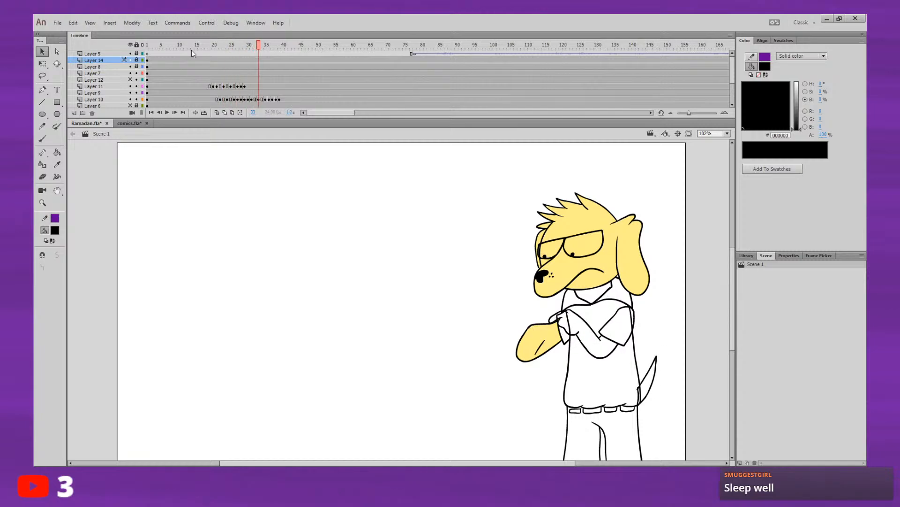
key(Return)
click(199, 43)
key(Return)
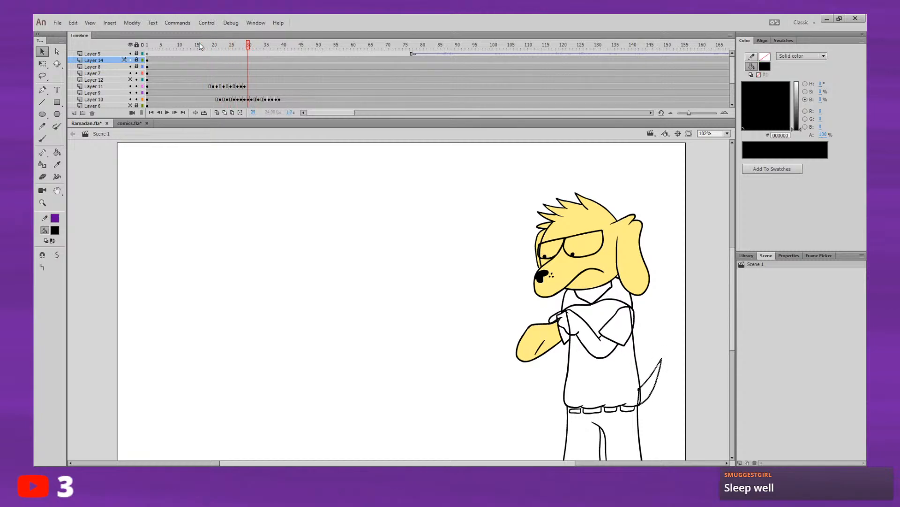
click(196, 44)
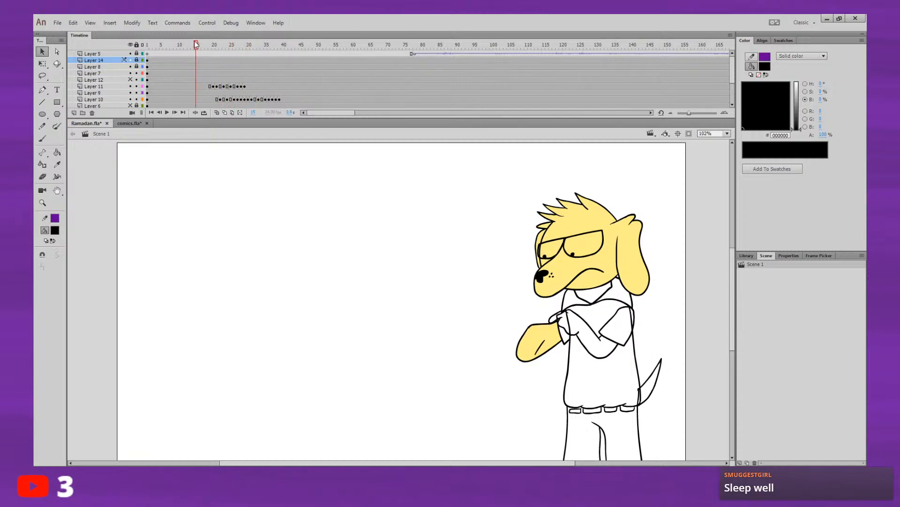
Step: Sample the dog's yellow FFEE88 as the fill colour and fill the tapping arm on Layer 11's first poses
click(54, 152)
click(55, 231)
click(571, 258)
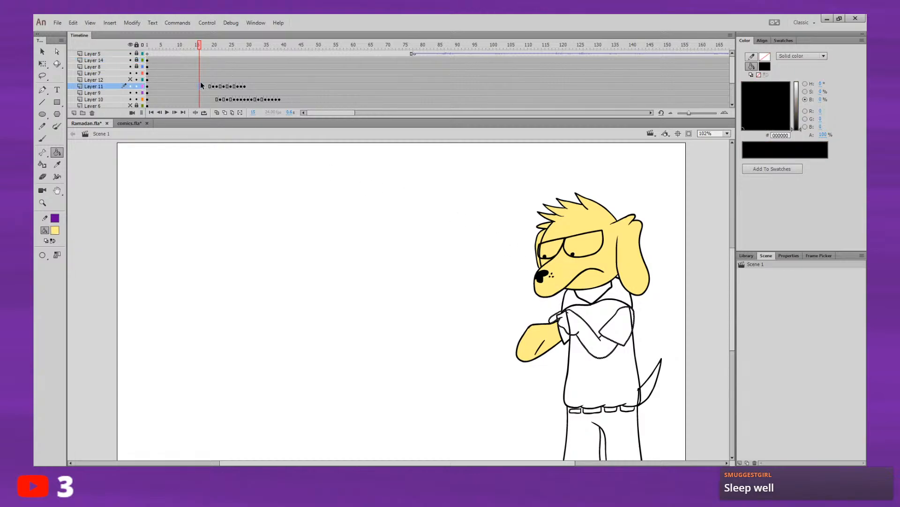
click(214, 87)
key(comma)
key(comma)
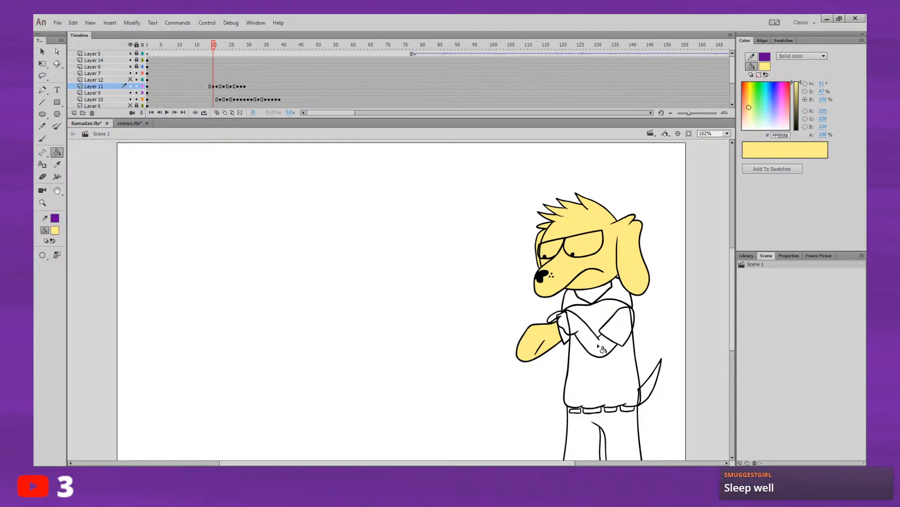
key(period)
key(comma)
key(period)
key(period)
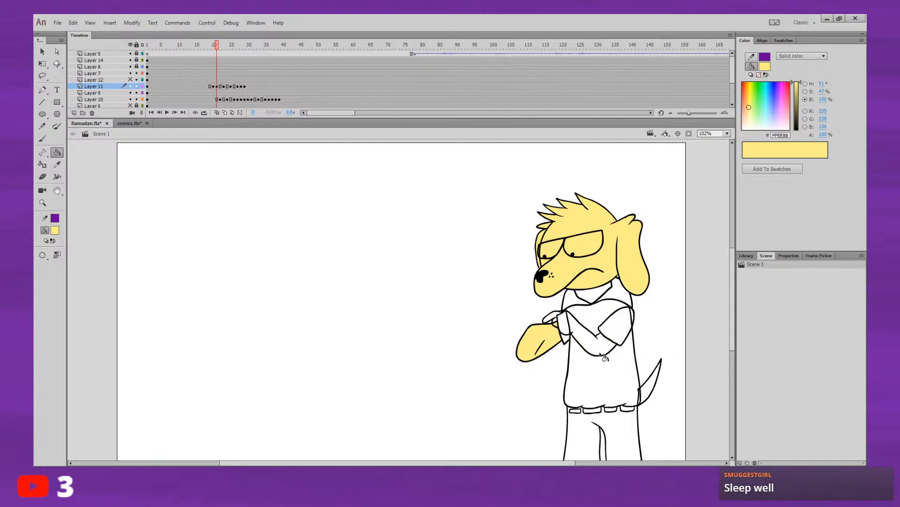
Step: Fill the tapping arm with the same yellow on the remaining Layer 11 keyframes through frame 29
key(period)
key(period)
key(period)
key(period)
key(period)
key(period)
key(period)
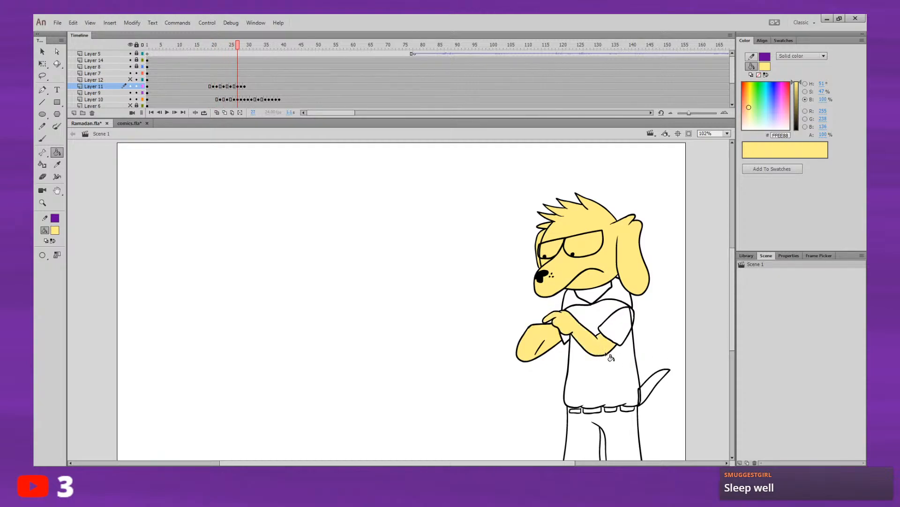
key(period)
key(period)
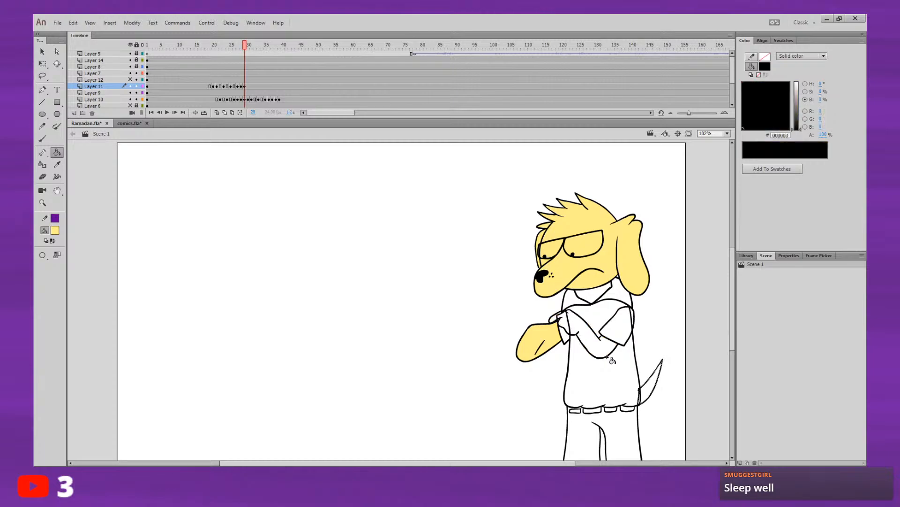
click(606, 357)
key(comma)
key(period)
key(comma)
key(comma)
key(comma)
Step: Play the animation back from about frame 15 and check the coloured arm in motion
click(196, 52)
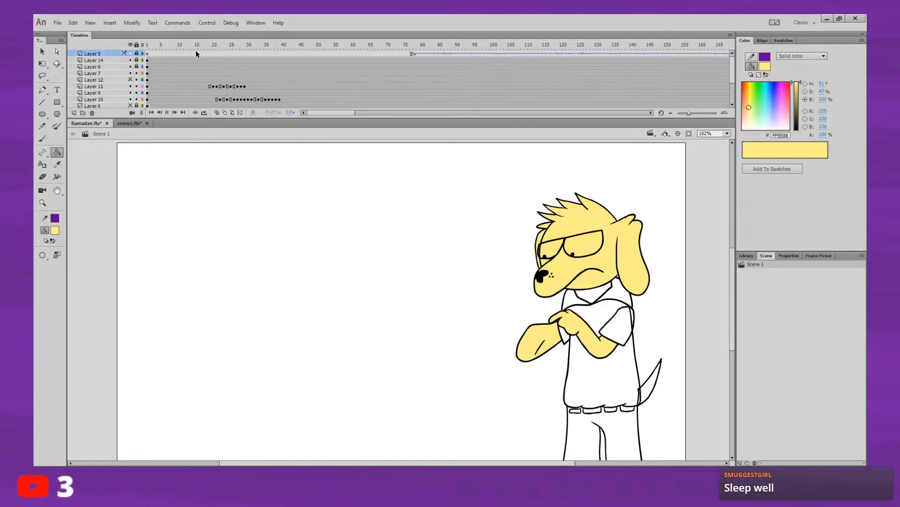
key(Return)
key(Return)
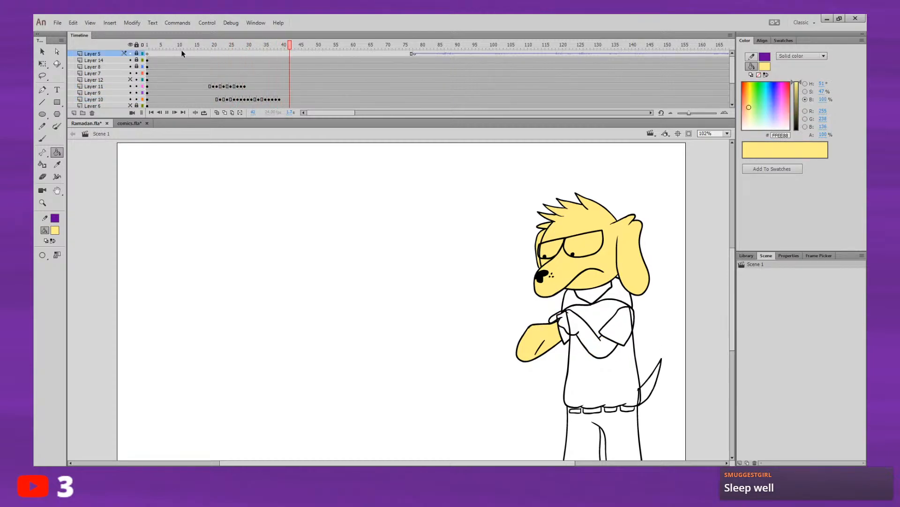
click(199, 52)
key(Return)
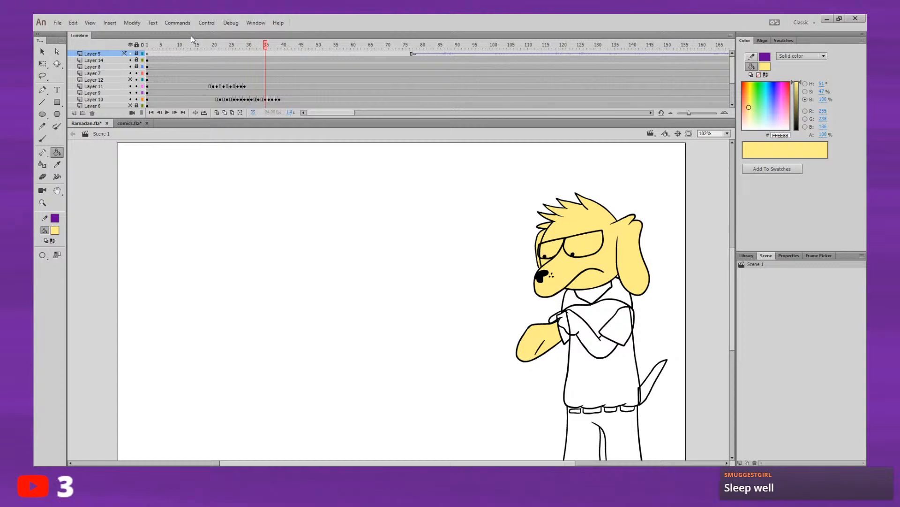
click(182, 46)
key(Return)
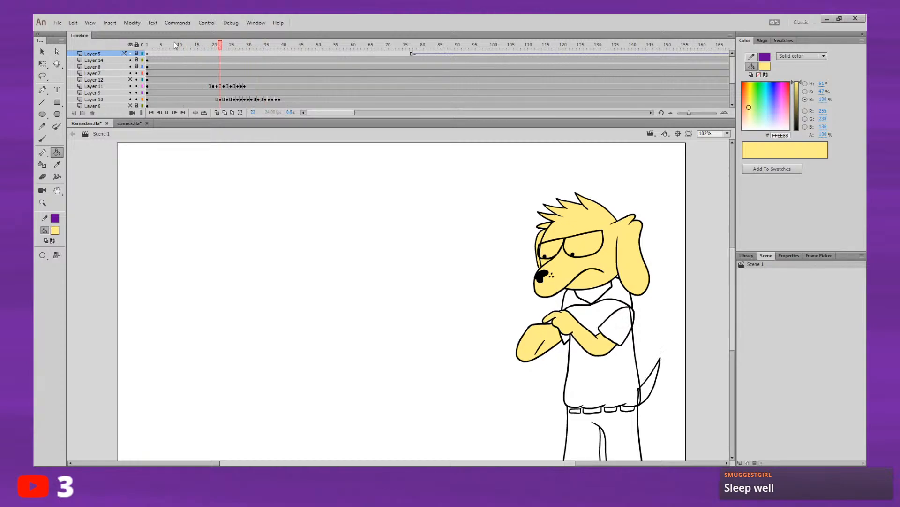
Step: Show Layer 12 with the hand holding the phone, and play the animation back from about frame 14
key(Return)
click(131, 79)
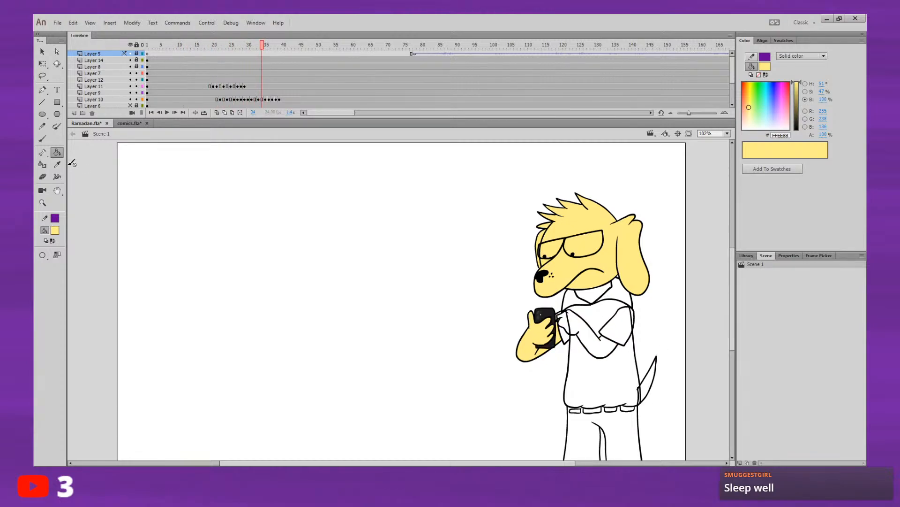
click(181, 49)
key(Return)
click(191, 50)
key(Return)
Step: Fill the dog's tail with yellow on Layer 10's opening pose and on its keyframes up to frame 22
click(199, 99)
click(652, 392)
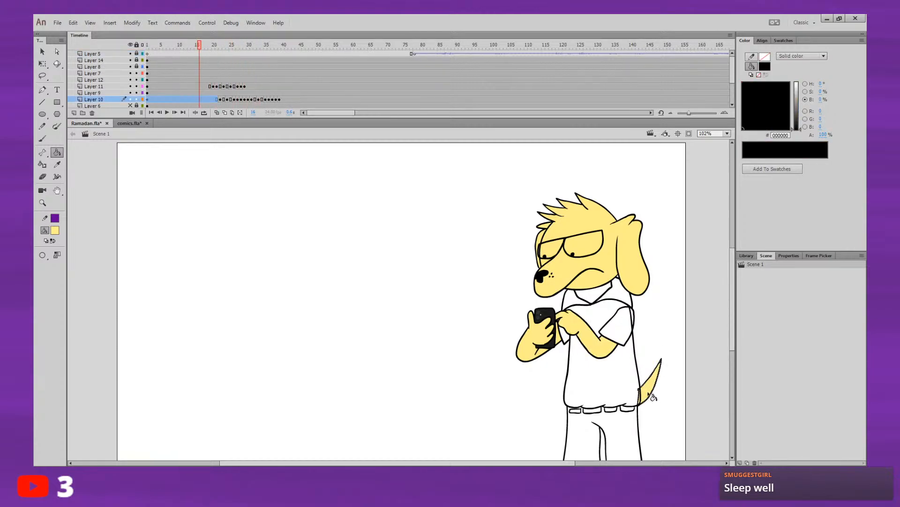
key(period)
key(period)
key(period)
key(period)
key(period)
key(period)
key(period)
key(period)
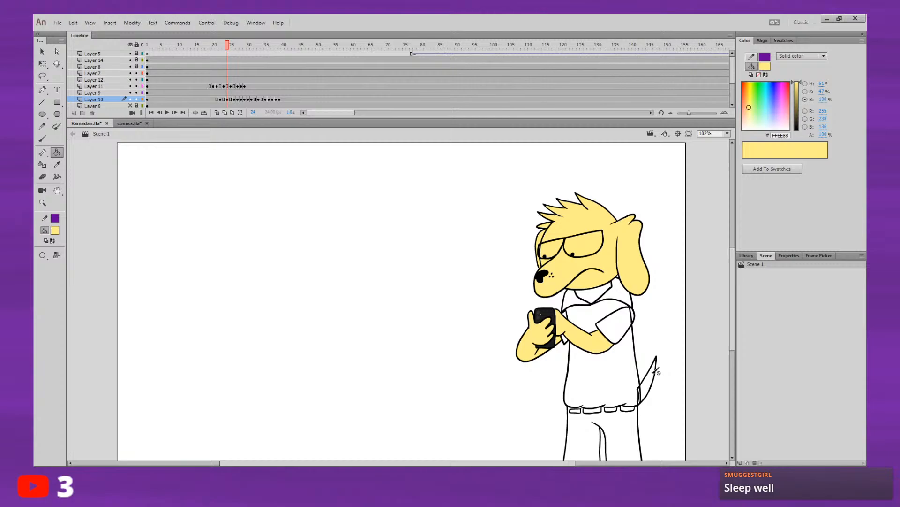
key(comma)
key(comma)
key(comma)
Step: Fill the tail with yellow on the Layer 10 keyframes from about frame 24 through frame 29
key(period)
click(657, 393)
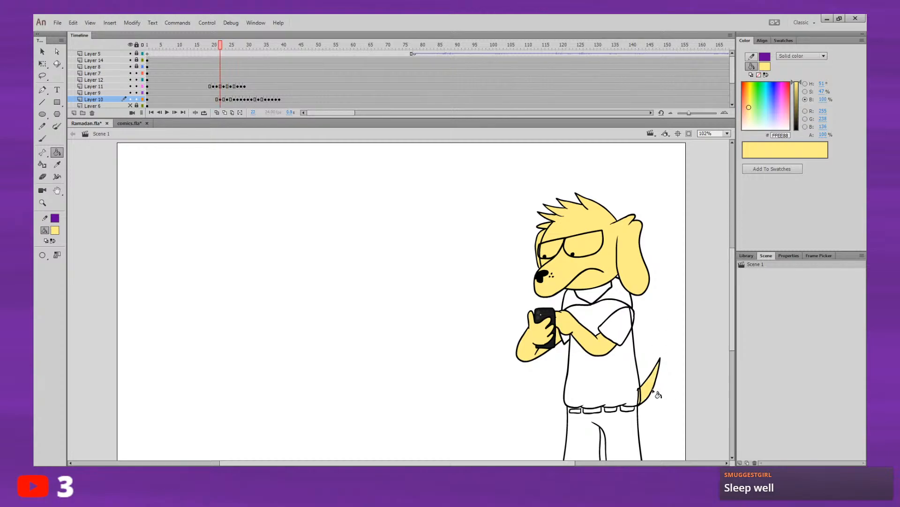
key(period)
key(period)
click(657, 394)
key(period)
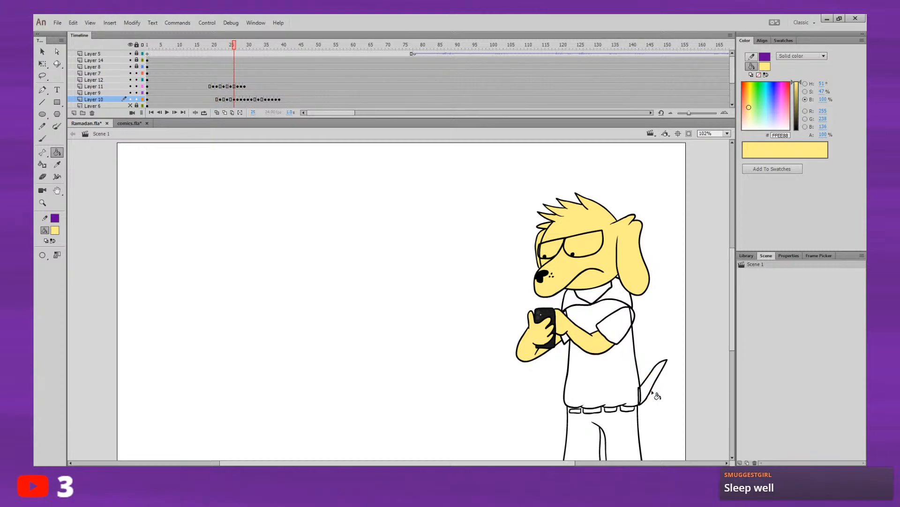
key(period)
key(period)
key(comma)
click(651, 391)
key(period)
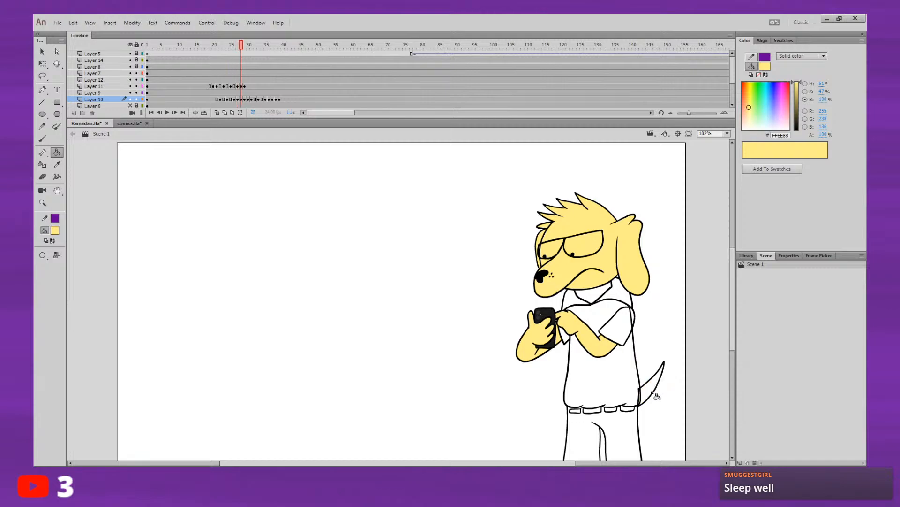
click(654, 393)
Step: Fill the tail with yellow on the Layer 10 keyframes from frame 30 through frame 33
key(period)
key(comma)
key(period)
click(659, 387)
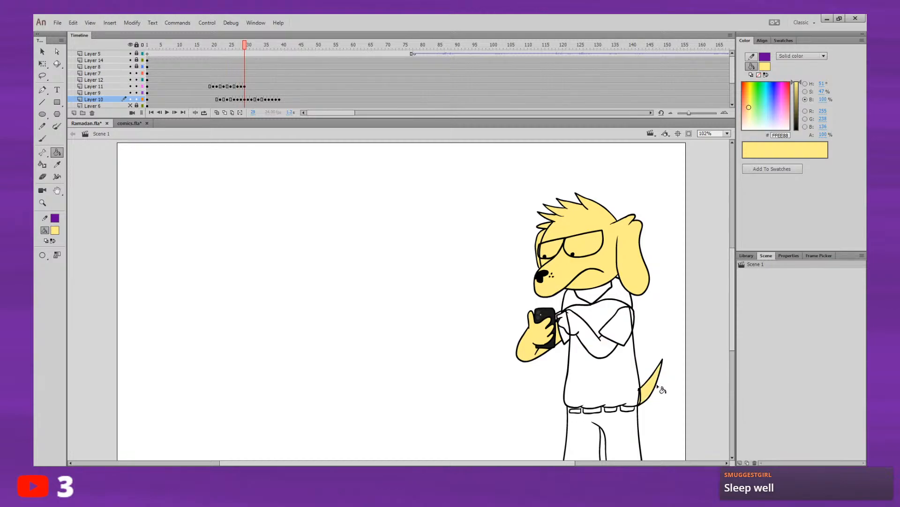
key(period)
click(652, 389)
Step: Fill the tail with yellow on the last Layer 10 keyframes, through frame 39
key(period)
click(651, 389)
key(period)
key(period)
click(649, 389)
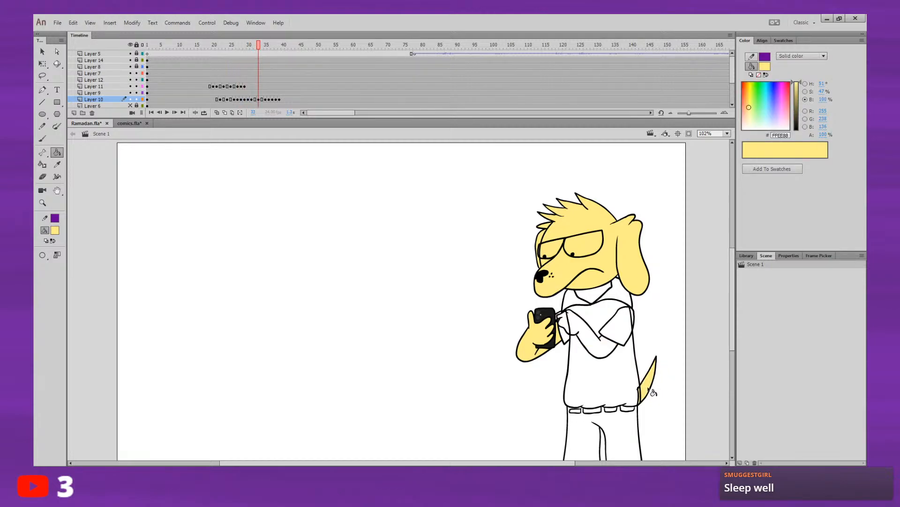
key(period)
key(period)
key(period)
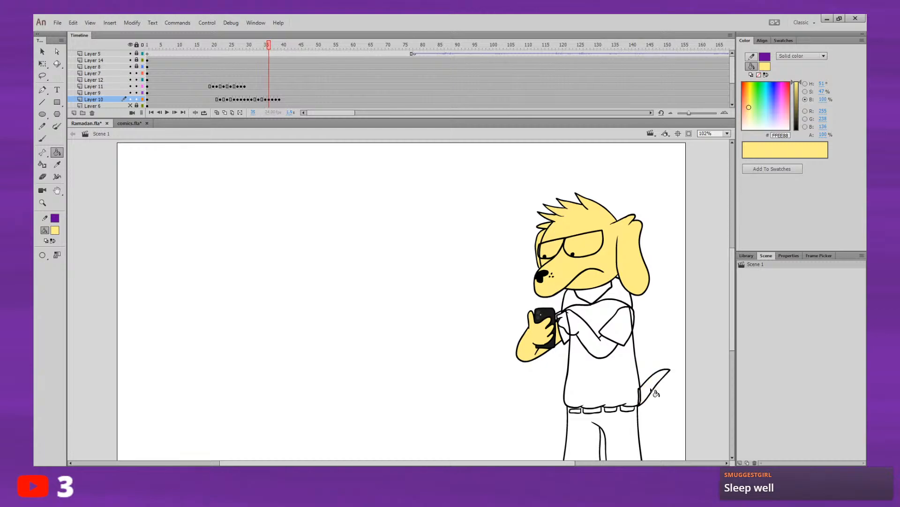
key(period)
key(comma)
click(656, 390)
key(comma)
key(period)
key(period)
key(comma)
key(comma)
key(period)
key(period)
click(656, 384)
key(period)
key(period)
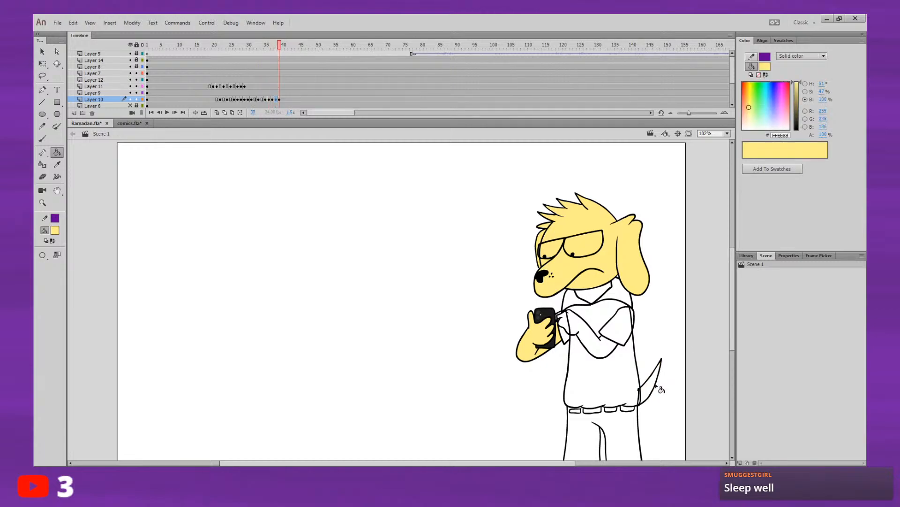
key(comma)
key(comma)
key(period)
key(period)
click(659, 389)
Step: Replay the coloured arm and tail animation from about frame 15, and switch to the comics.fla document
click(199, 45)
key(Return)
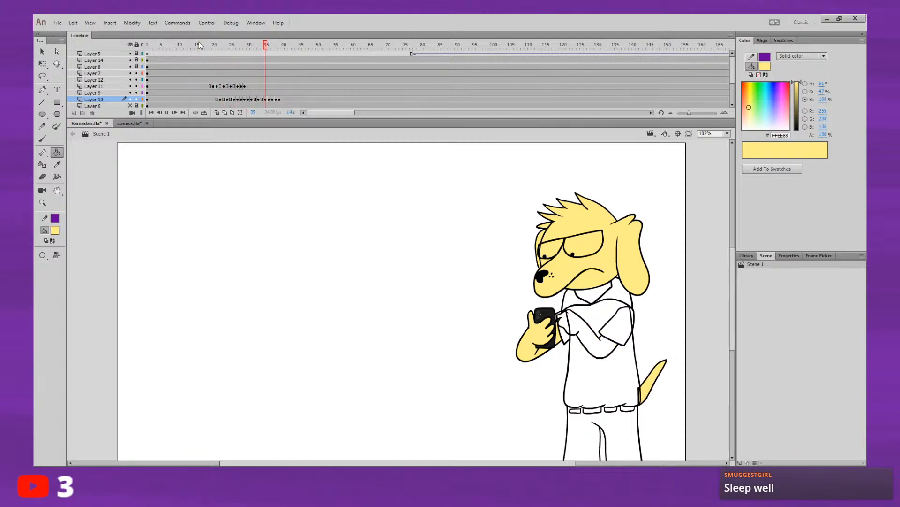
key(Return)
click(192, 58)
key(Return)
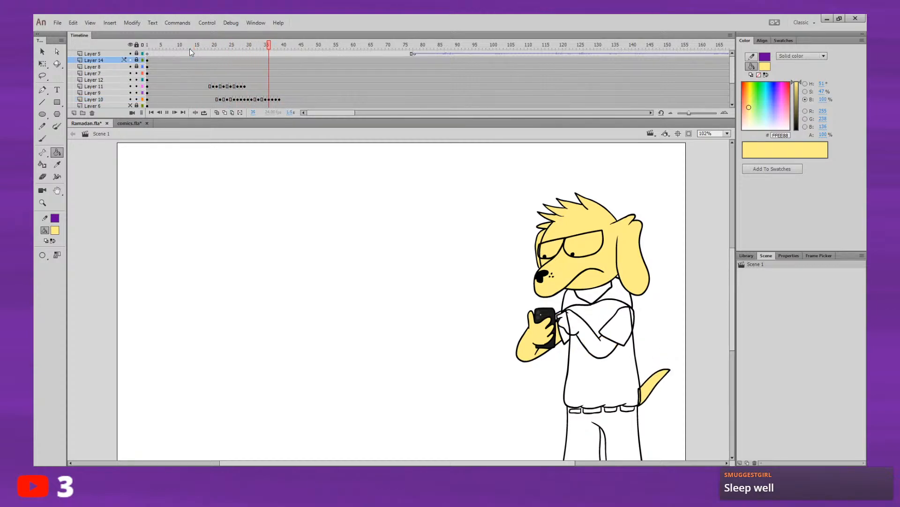
key(Return)
click(201, 45)
key(Return)
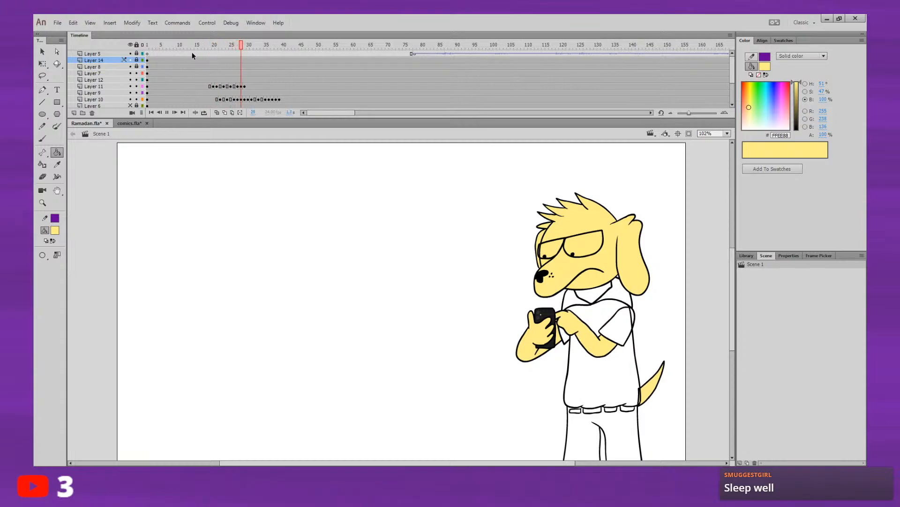
click(198, 46)
click(129, 123)
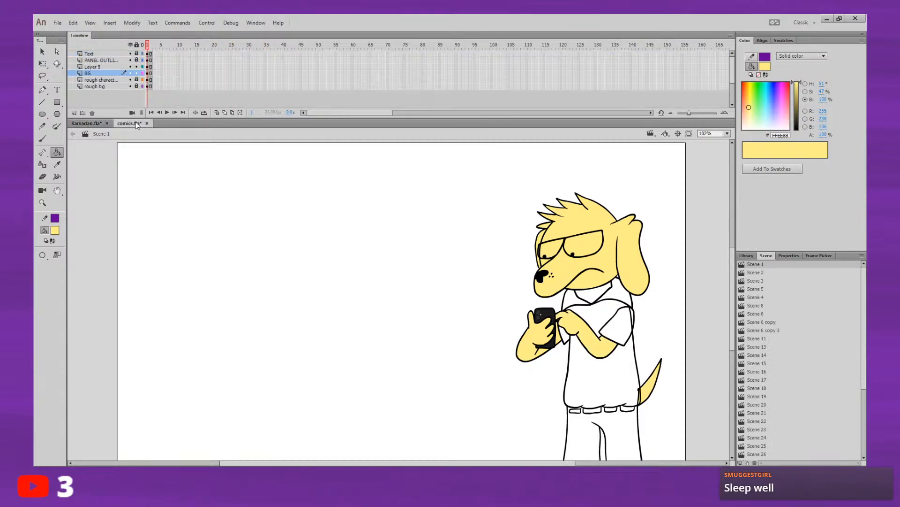
Step: Sample the purple (#743AAF) of the cat's shirt in comics.fla and fill the dog's near sleeve with it on Layer 11 in Ramadan.fla
click(55, 231)
click(303, 365)
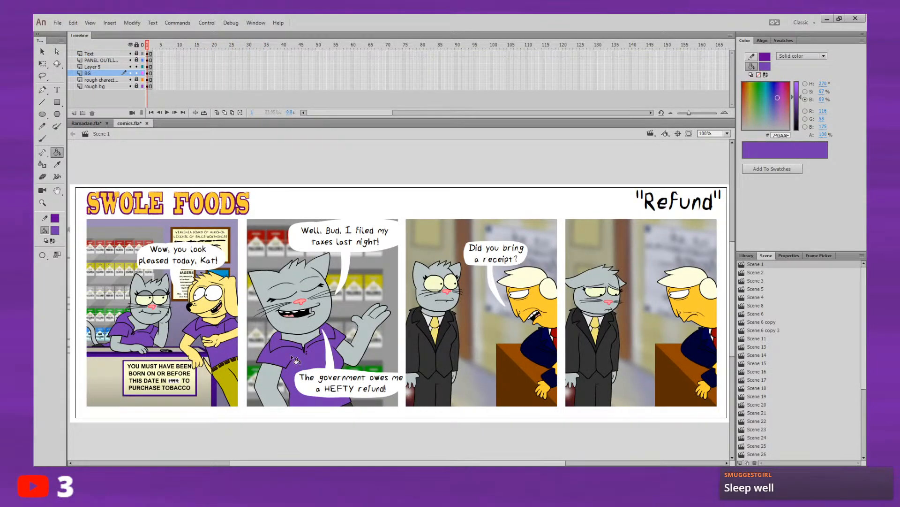
click(87, 123)
click(202, 85)
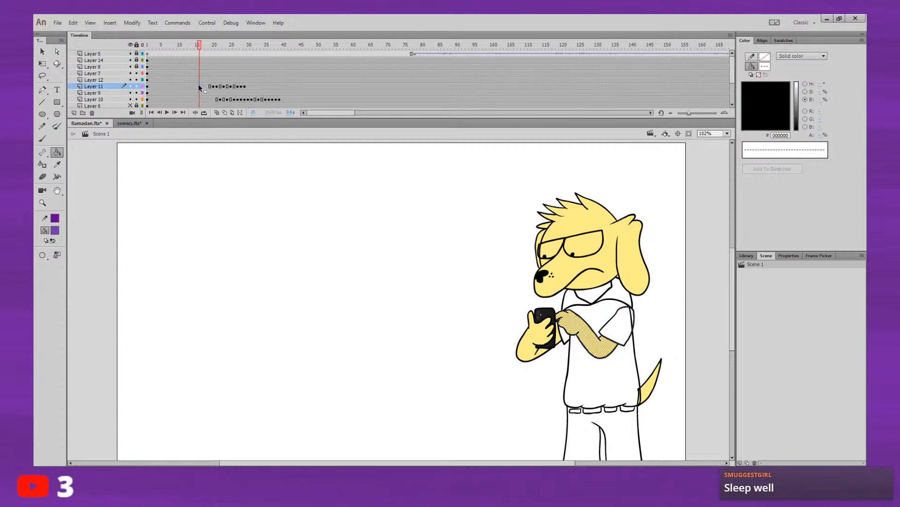
click(626, 324)
Step: Fill the near sleeve with purple on the Layer 11 keyframes from about frame 20 to frame 22
key(period)
key(period)
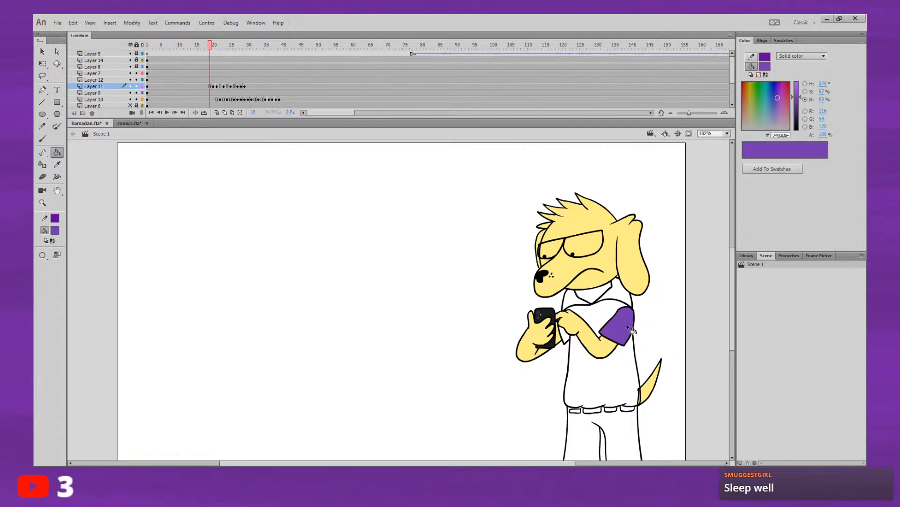
click(626, 327)
key(period)
click(625, 326)
key(period)
key(period)
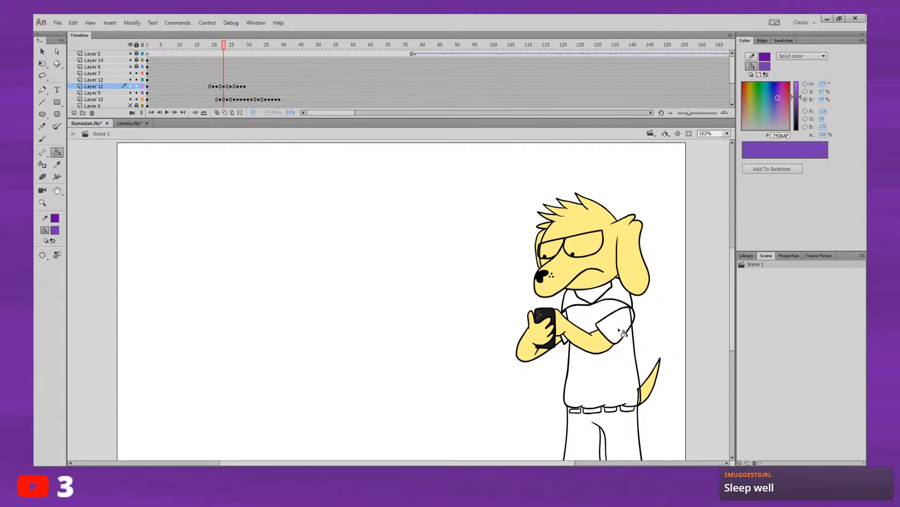
Step: Fill the near sleeve with purple on the Layer 11 keyframes from frame 23 through about frame 28
click(627, 328)
key(period)
key(period)
click(631, 328)
key(period)
key(period)
click(631, 328)
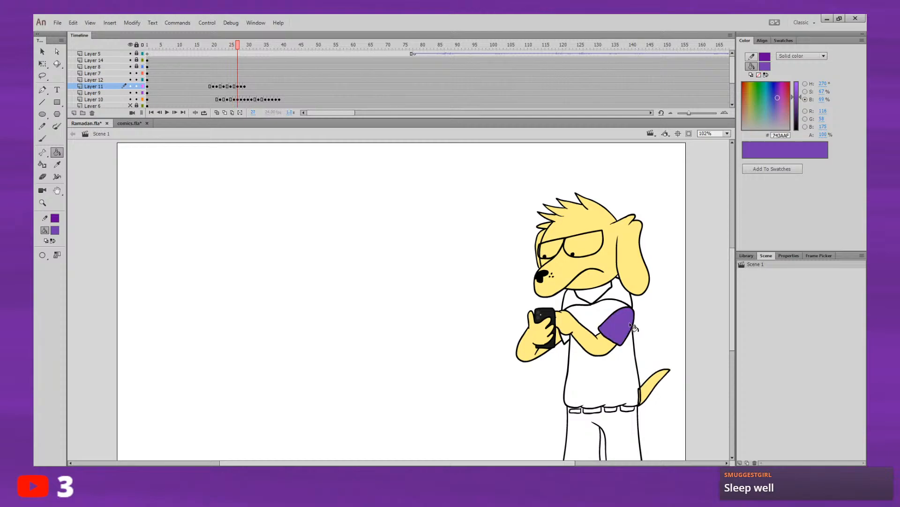
key(period)
click(628, 328)
key(period)
key(period)
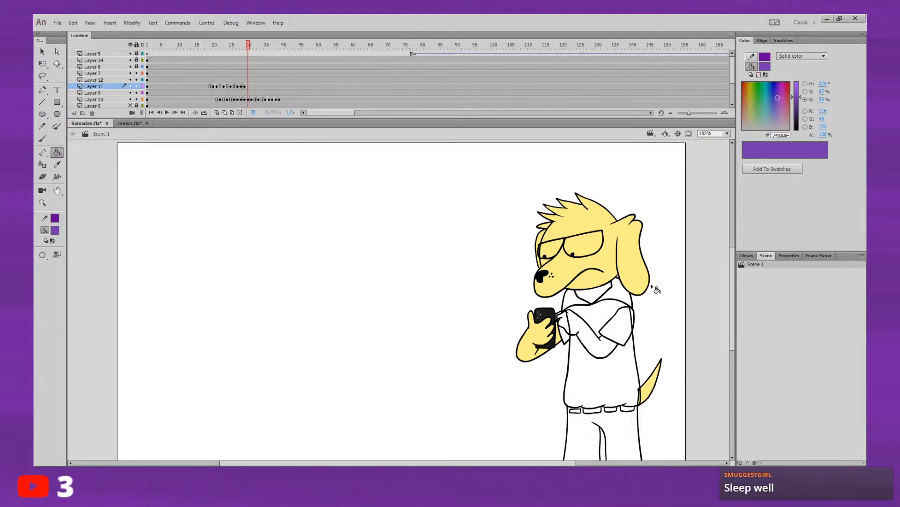
key(period)
Step: Replay the arm animation from about frame 15 to check the purple sleeve
click(195, 50)
key(Return)
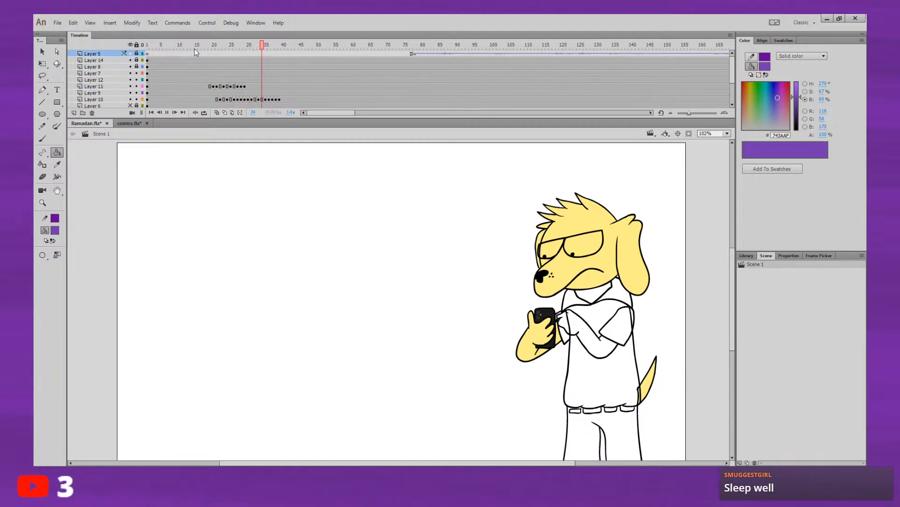
key(Return)
click(197, 52)
Step: Fill the dog's shirt body, collar and far sleeve with purple on Layer 9
click(179, 93)
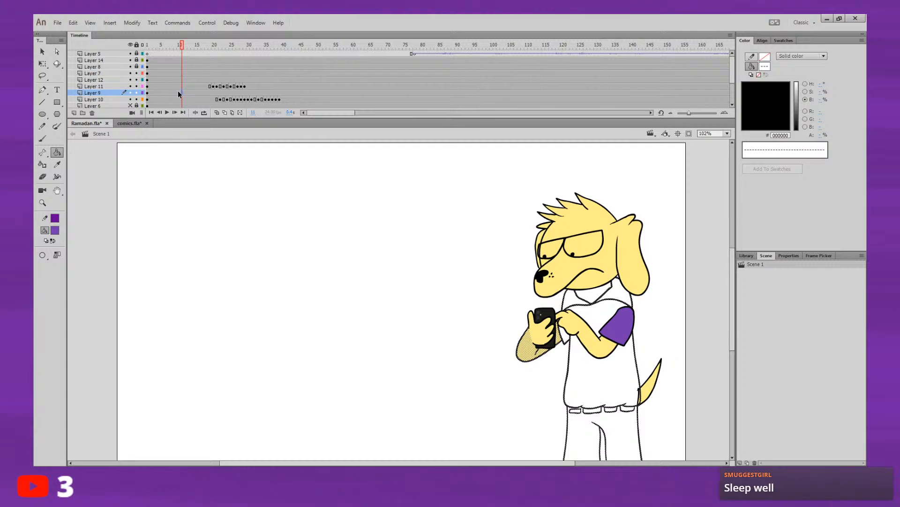
click(101, 218)
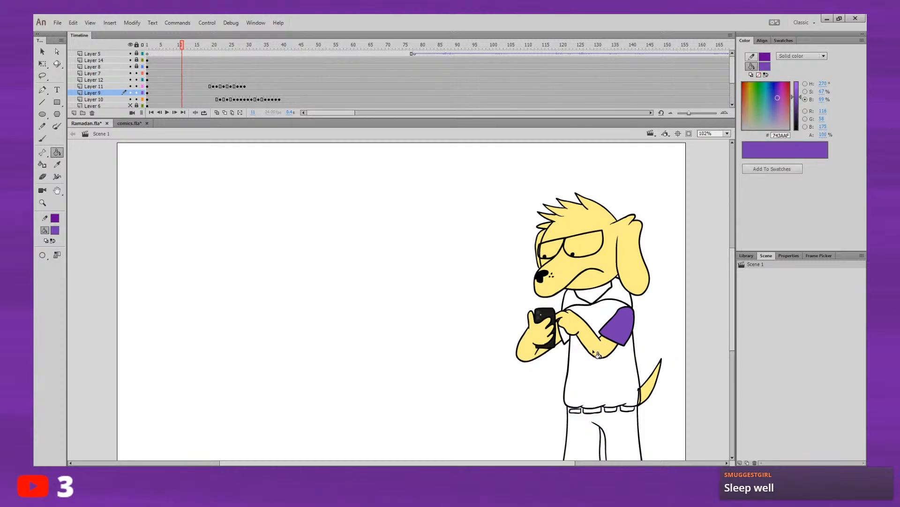
click(585, 374)
click(583, 304)
click(607, 302)
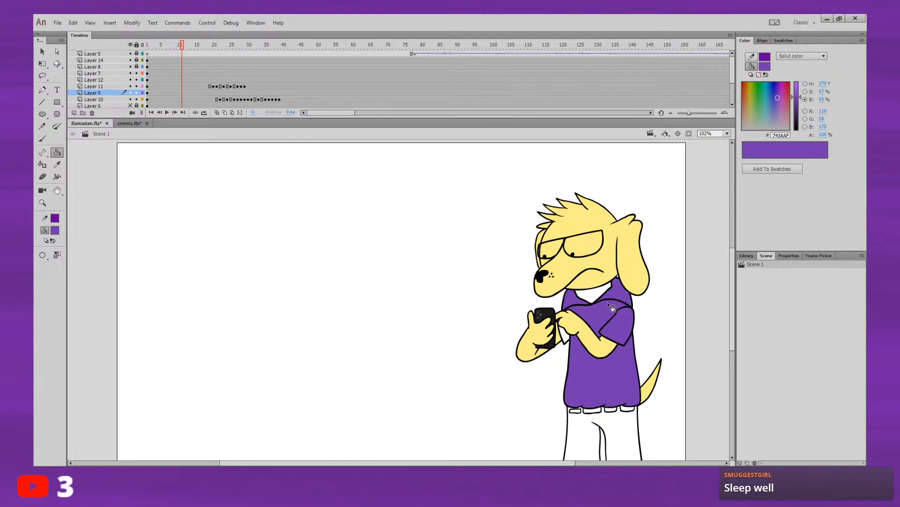
click(567, 336)
Step: Sample the yellow of the dog's head and fill the open neck area above the shirt with it
drag(592, 335, 578, 295)
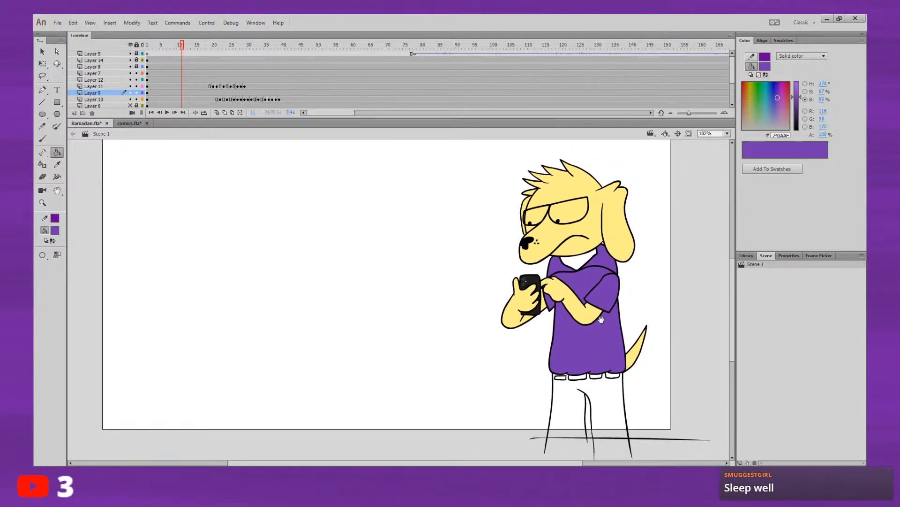
click(58, 232)
click(565, 232)
click(576, 260)
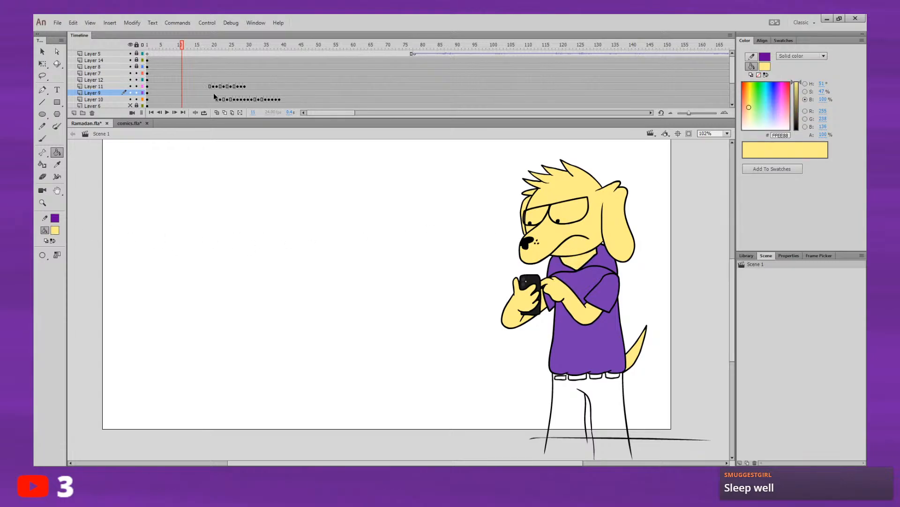
Step: Sample the dog's trouser colour (#BABA00) in comics.fla and fill the dog's trousers with it in Ramadan.fla
click(130, 123)
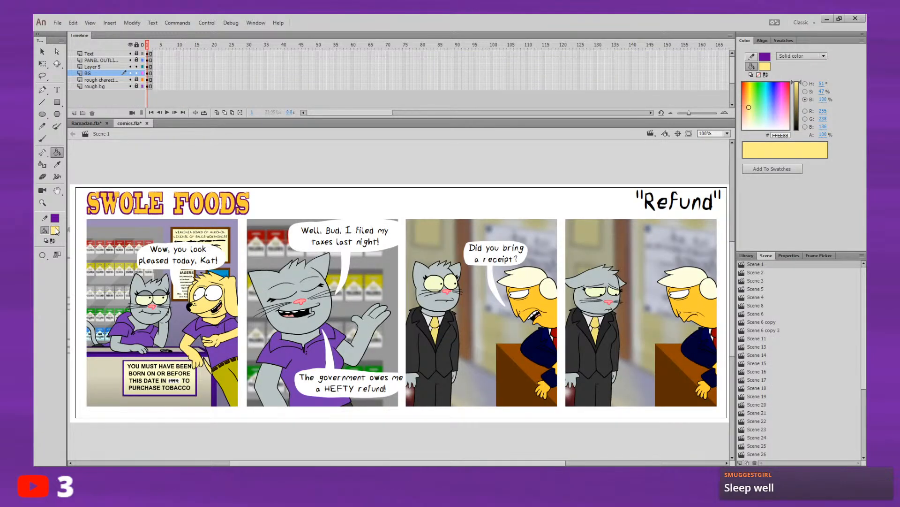
click(56, 231)
click(231, 387)
click(86, 123)
click(569, 406)
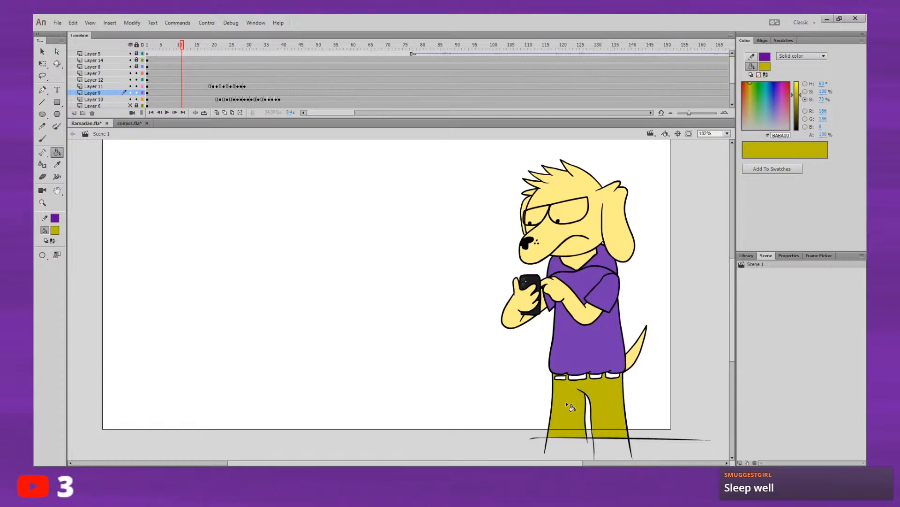
Step: Sample the dark brown (#3A1D00) in comics.fla and fill all the dog's belt segments with it in Ramadan.fla
click(134, 123)
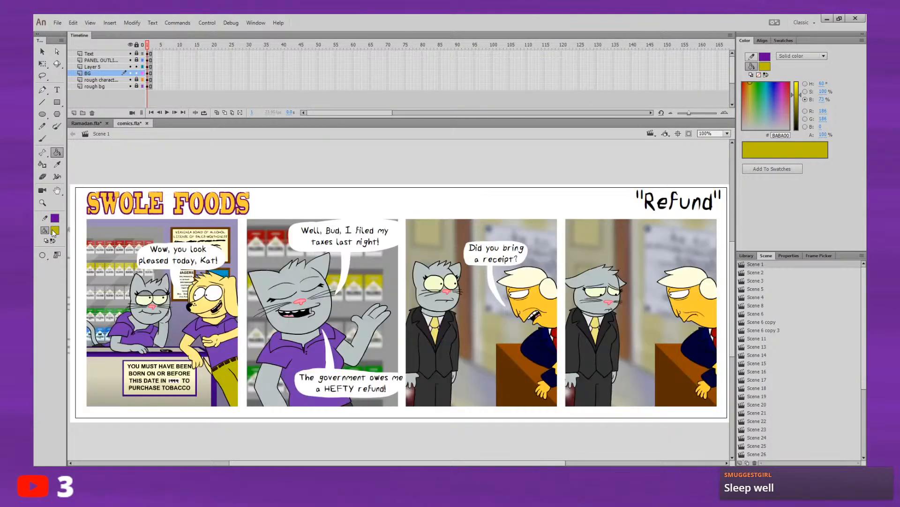
click(53, 230)
click(219, 363)
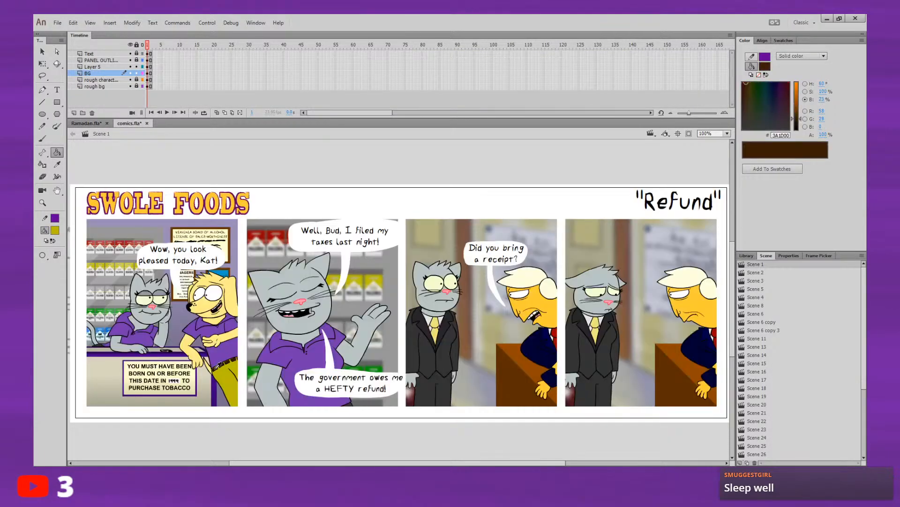
click(86, 123)
click(579, 377)
click(596, 377)
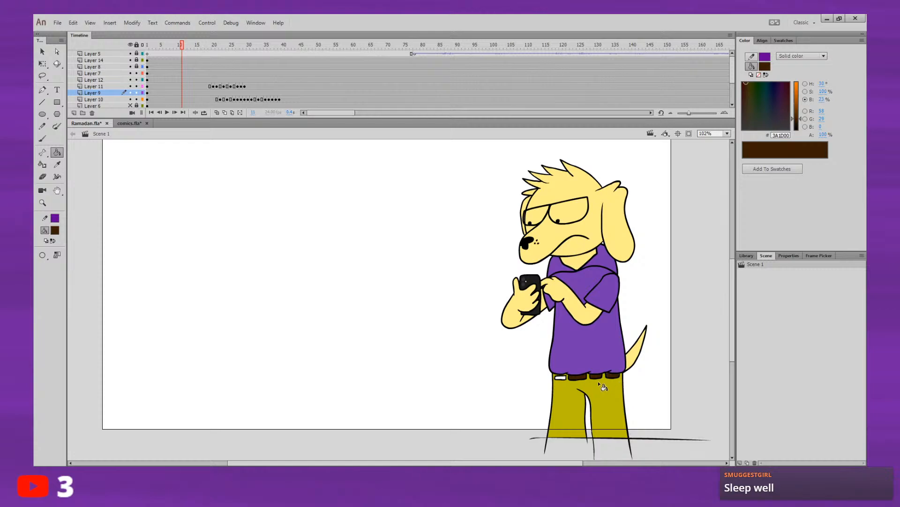
click(560, 377)
Step: Replay the coloured animation from about frame 11 and look through the layers lower in the timeline
key(Return)
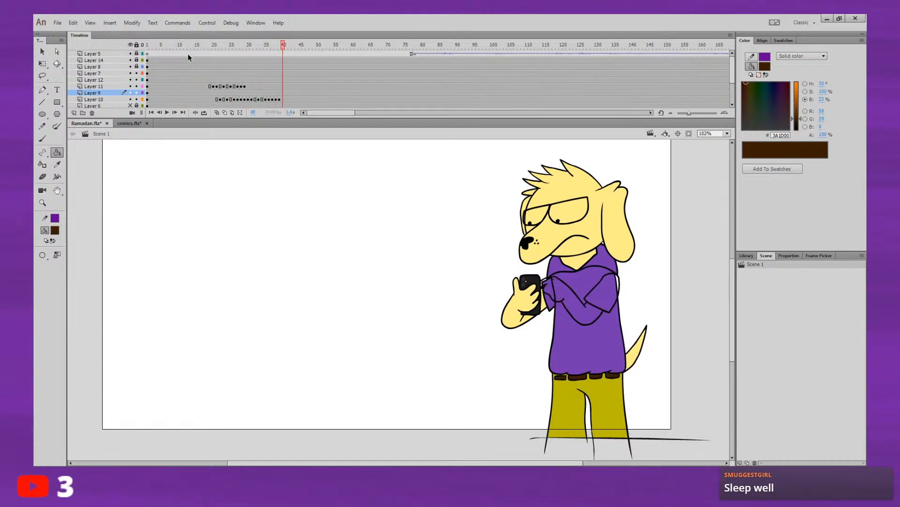
click(182, 54)
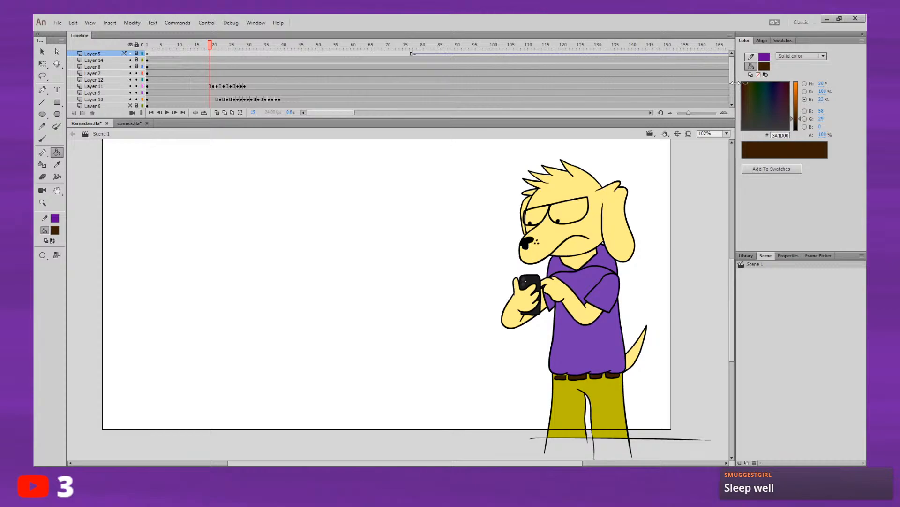
drag(732, 78, 734, 91)
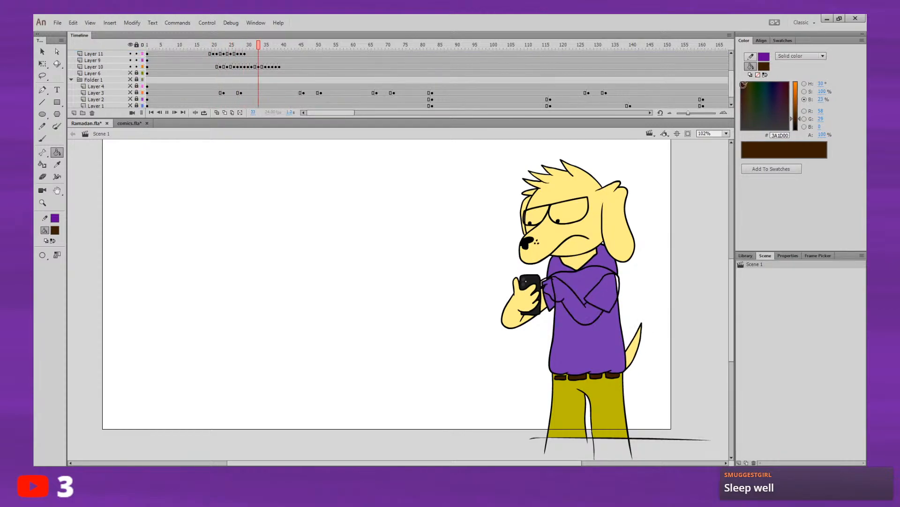
drag(728, 97, 732, 88)
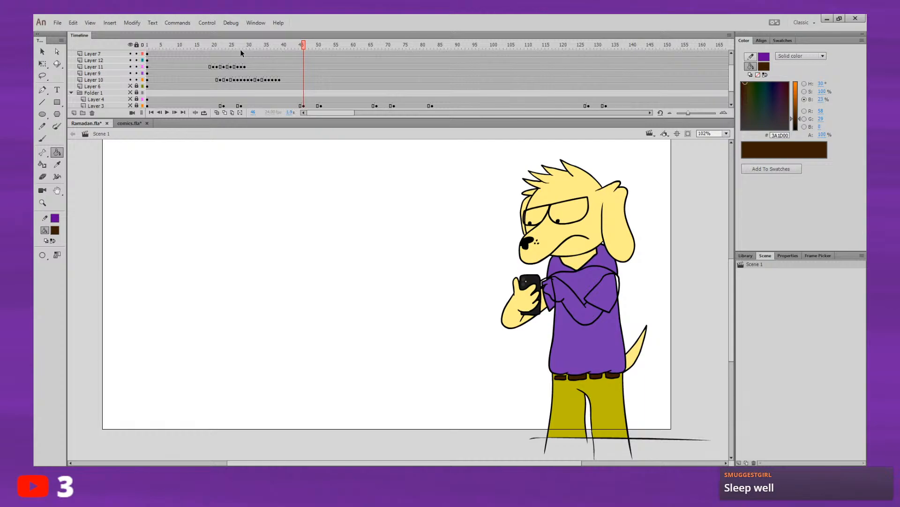
drag(219, 45, 212, 48)
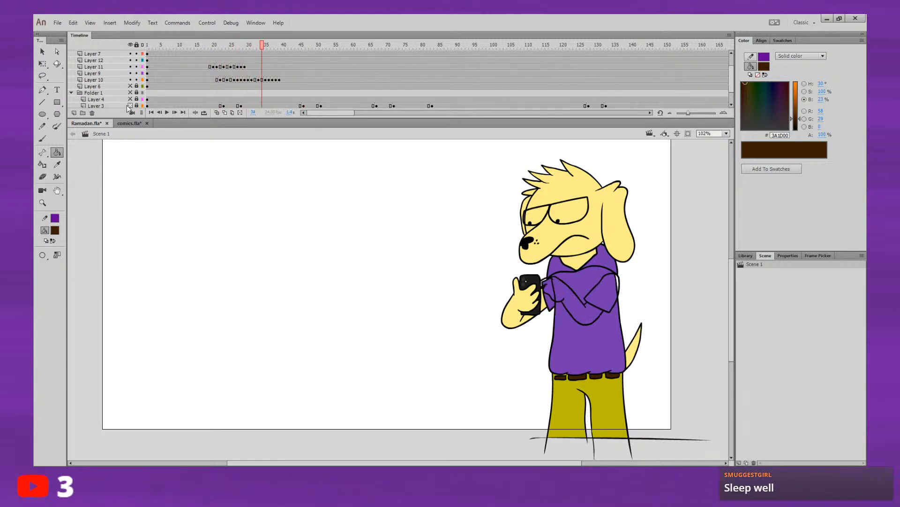
Step: Hide all layers except the rough sketches in Folder 1 and play the rough animation
click(130, 45)
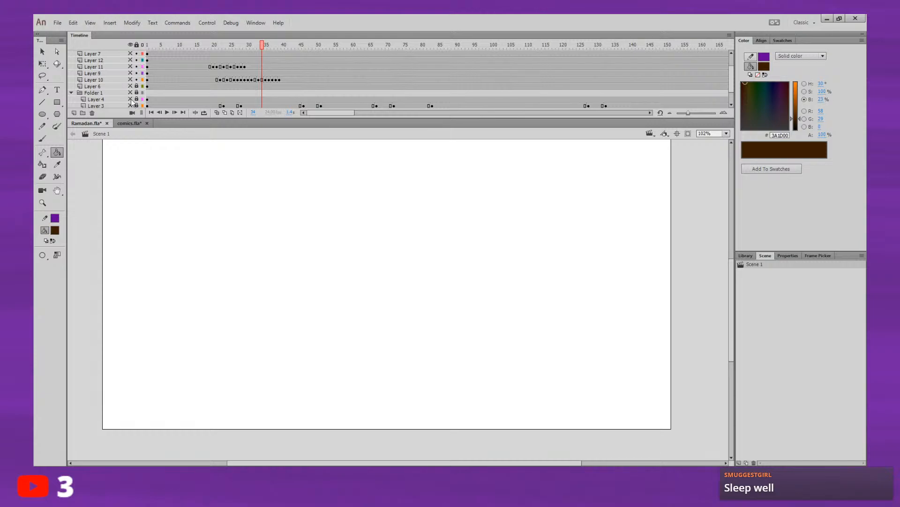
click(131, 93)
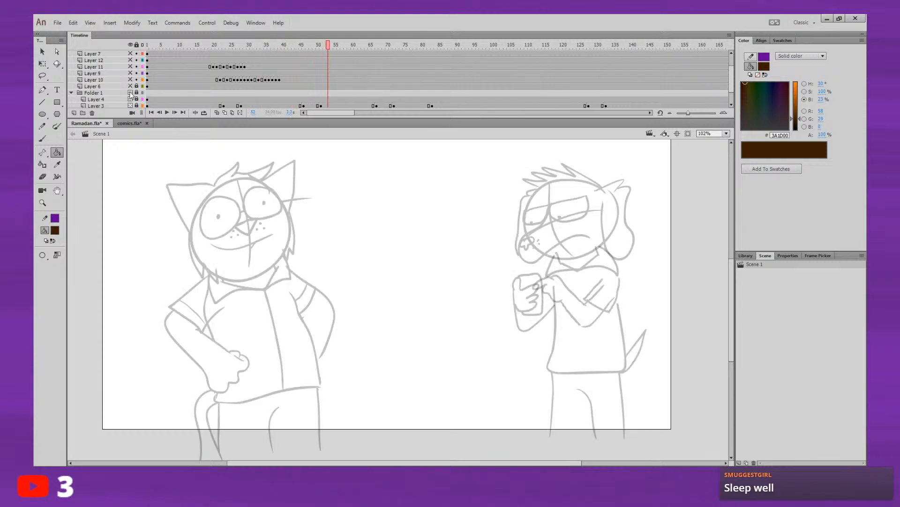
click(190, 46)
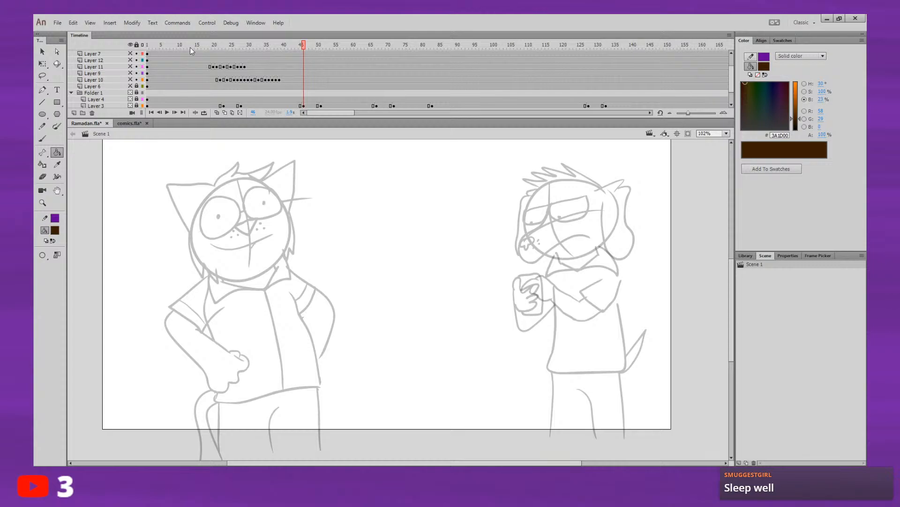
Step: Copy the Layer 11 arm keyframes from frames 20–29 to frame 44 and make the coloured layers visible
drag(211, 66, 244, 67)
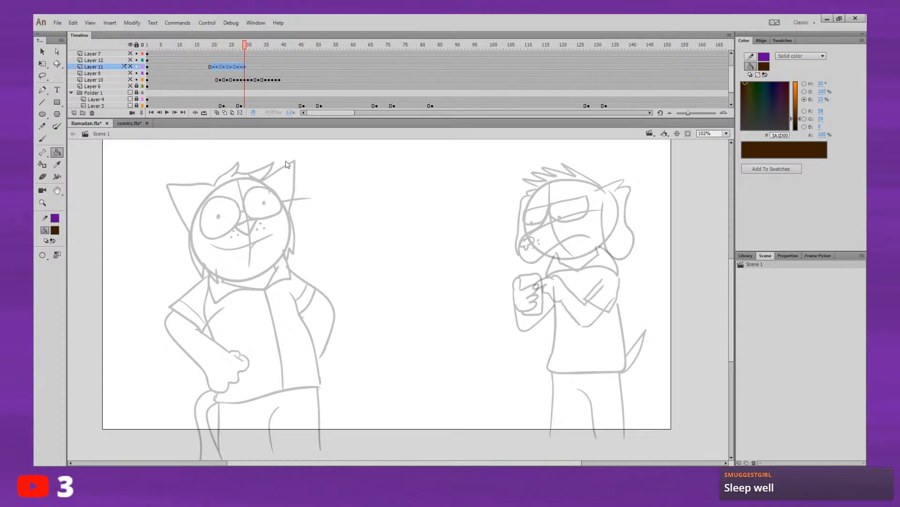
click(297, 67)
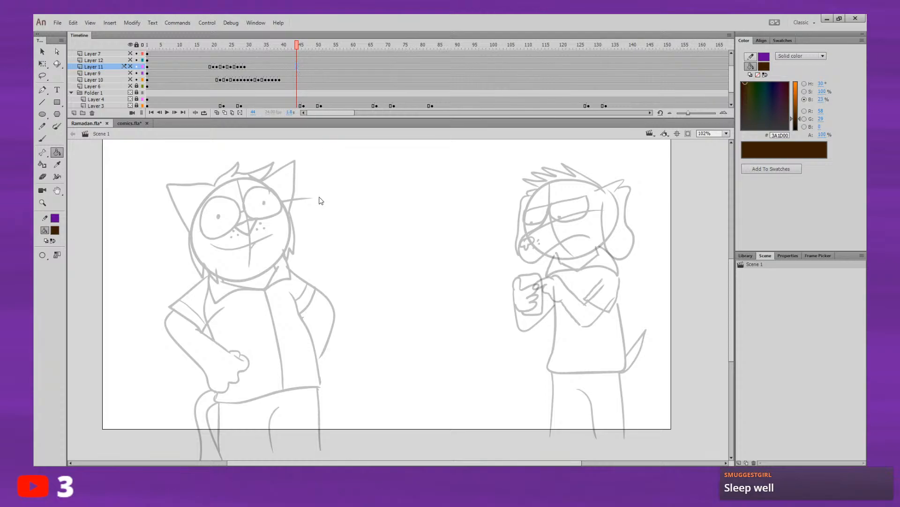
key(ctrl+alt+v)
click(301, 47)
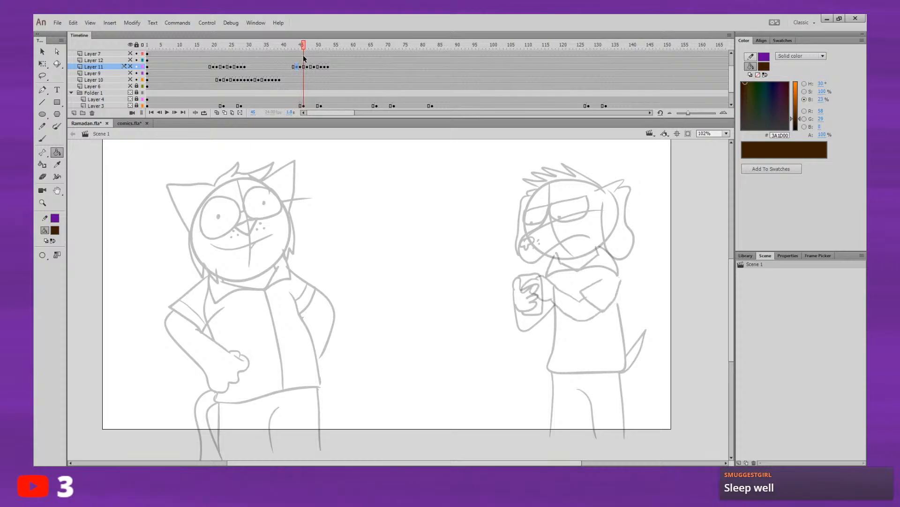
click(130, 45)
click(131, 45)
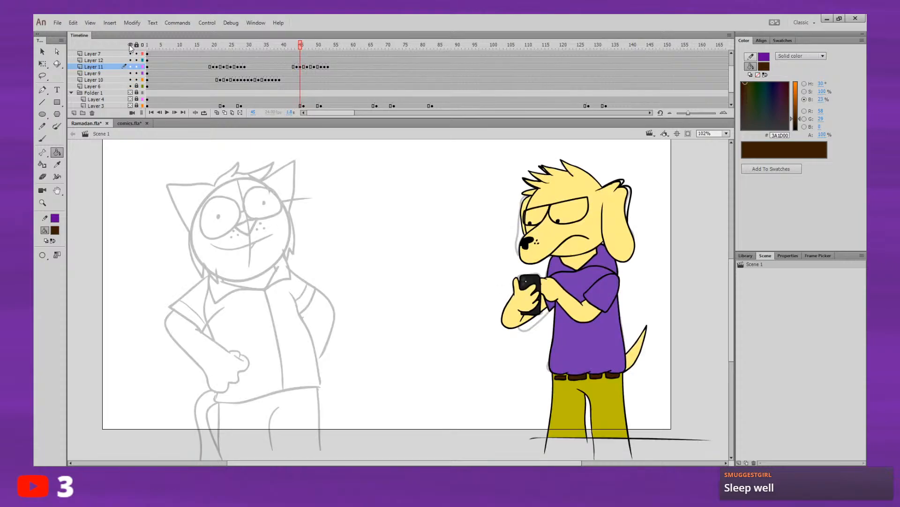
Step: Step back and forth through the frames around 43 and 44 to examine the start of the copied arm movement
key(comma)
key(comma)
key(comma)
key(comma)
key(period)
key(period)
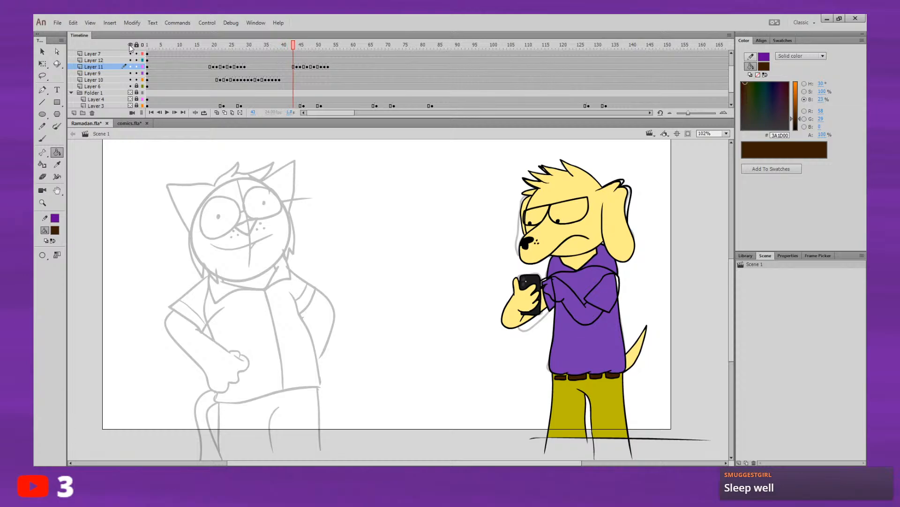
key(period)
key(comma)
key(comma)
key(period)
key(period)
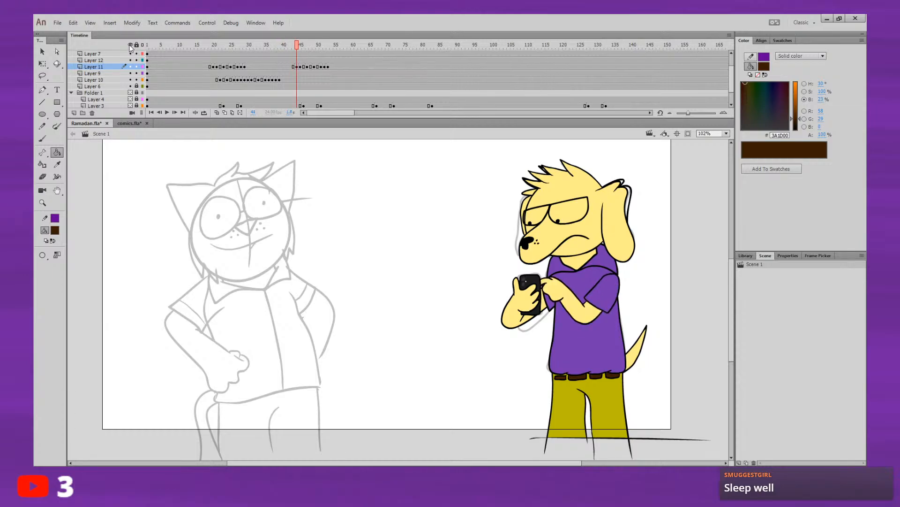
Step: Toggle the visibility of Layer 6 and the other layers to examine the line art around frame 39
mouse_move(731, 89)
mouse_down()
mouse_move(737, 58)
mouse_move(738, 88)
mouse_up()
drag(739, 89, 739, 73)
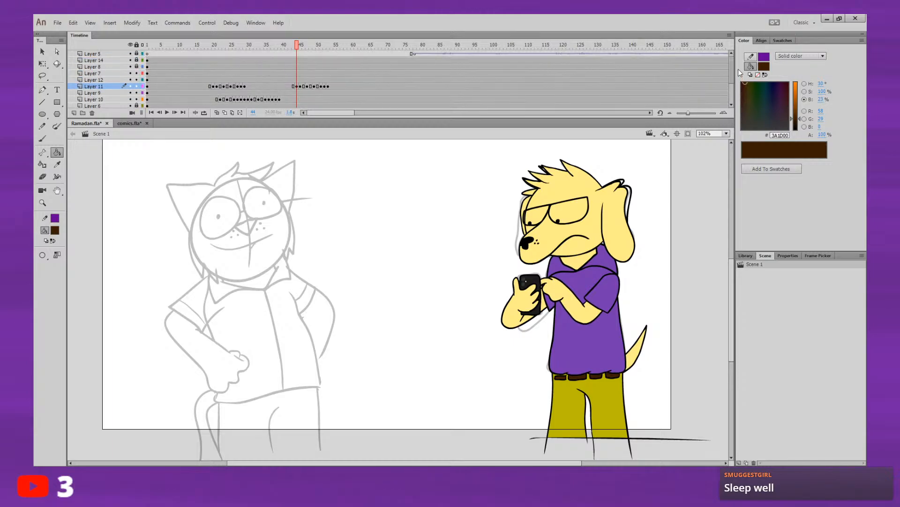
click(290, 73)
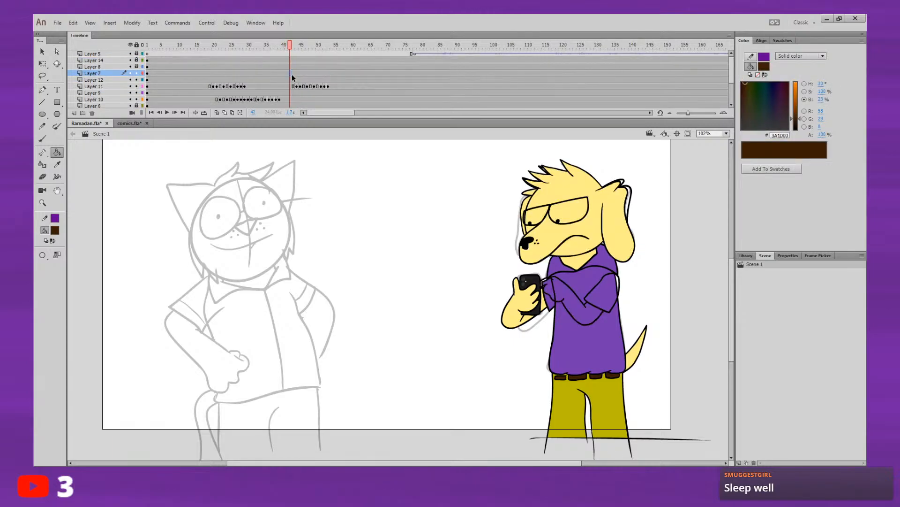
drag(732, 73, 731, 88)
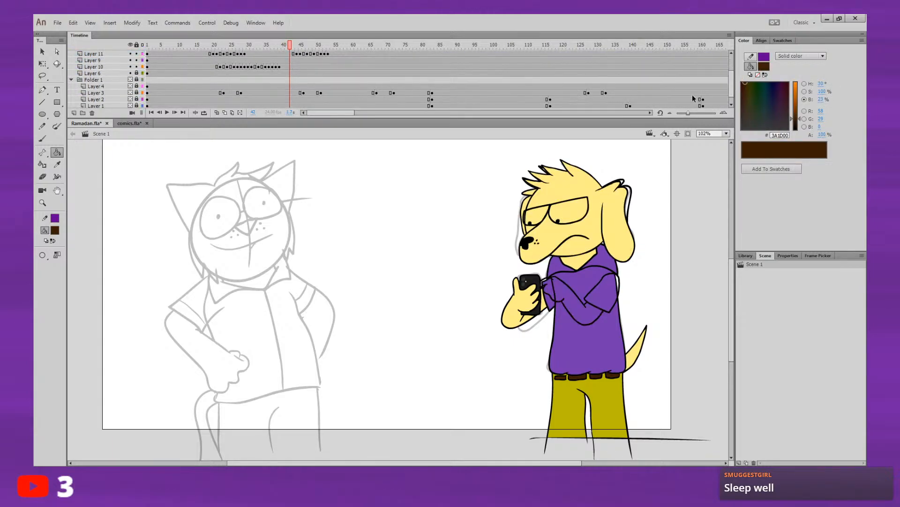
click(285, 73)
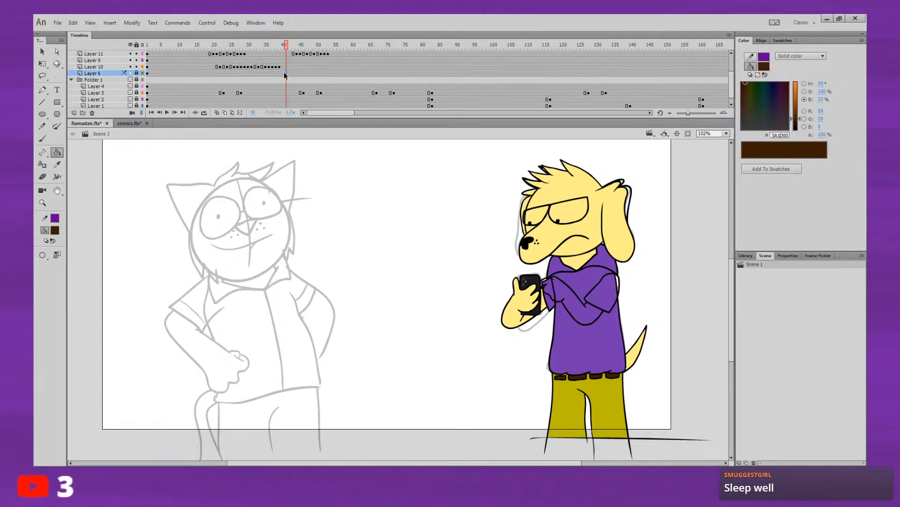
click(131, 73)
click(131, 74)
key(comma)
alt+click(130, 74)
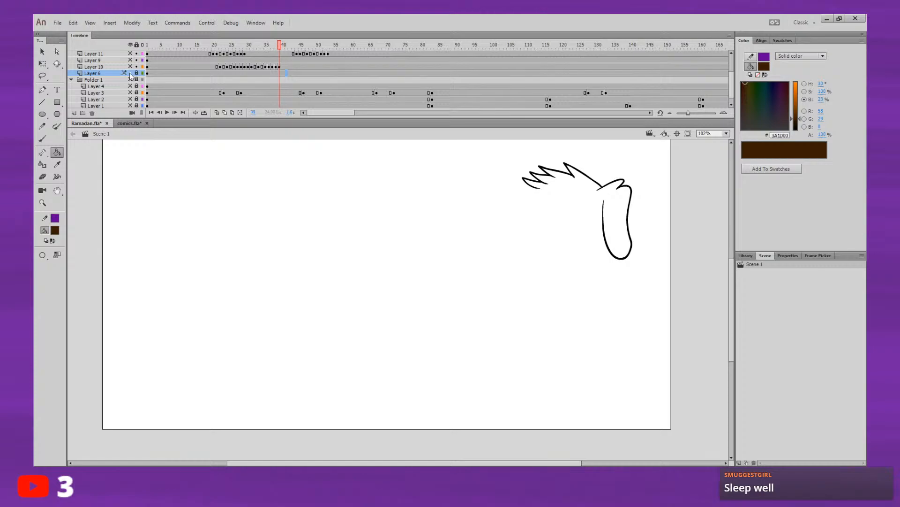
Step: Toggle the visibility of the eyes layer and Layer 7 around frame 40 to examine which layers hold the head artwork
scroll(719, 94, up, 3)
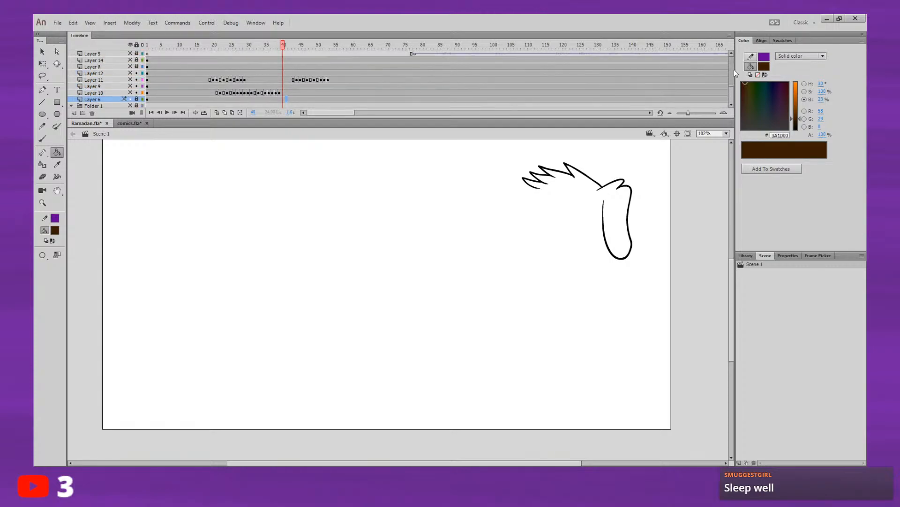
click(130, 60)
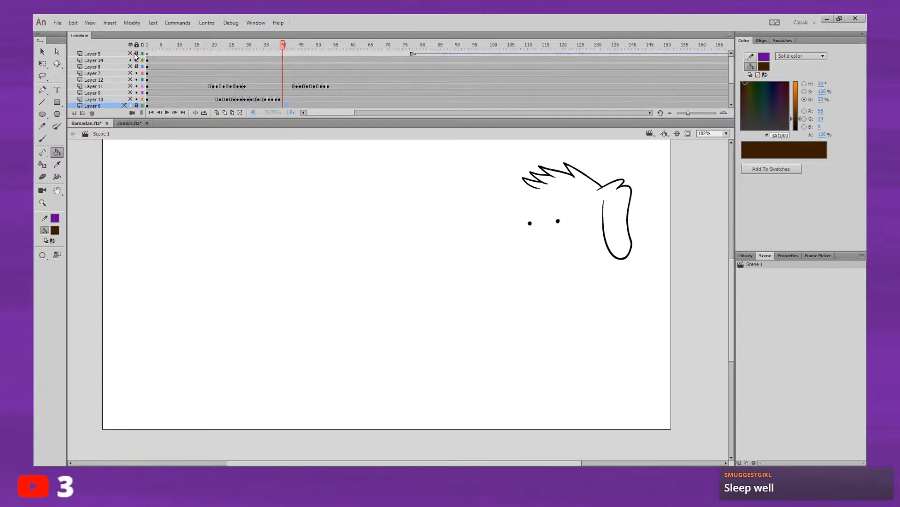
click(130, 60)
click(131, 73)
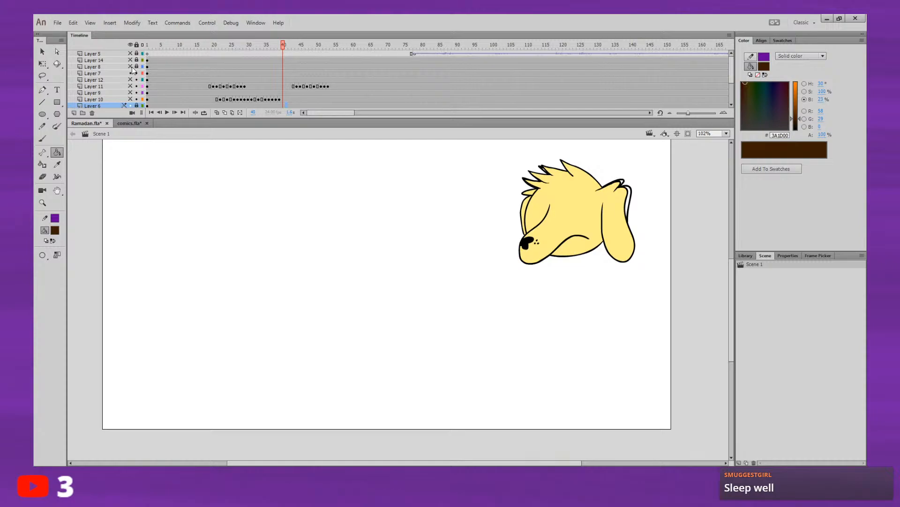
click(130, 74)
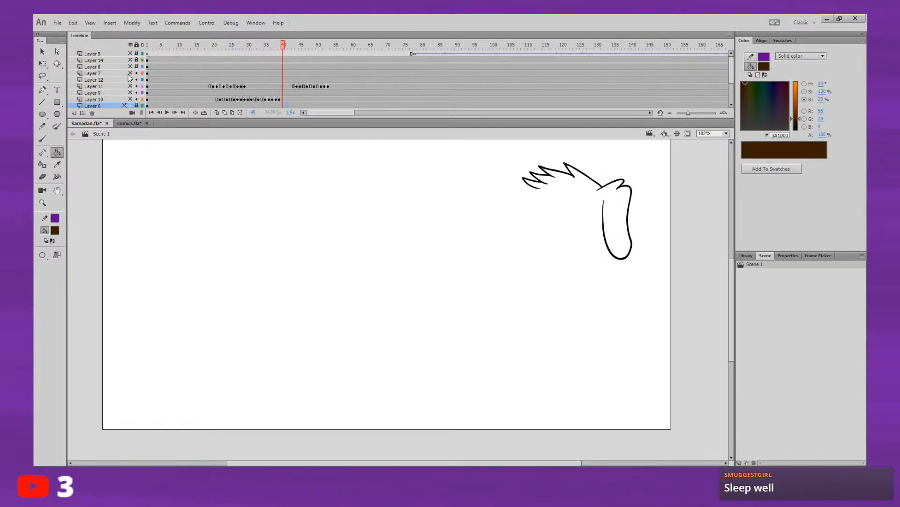
click(131, 73)
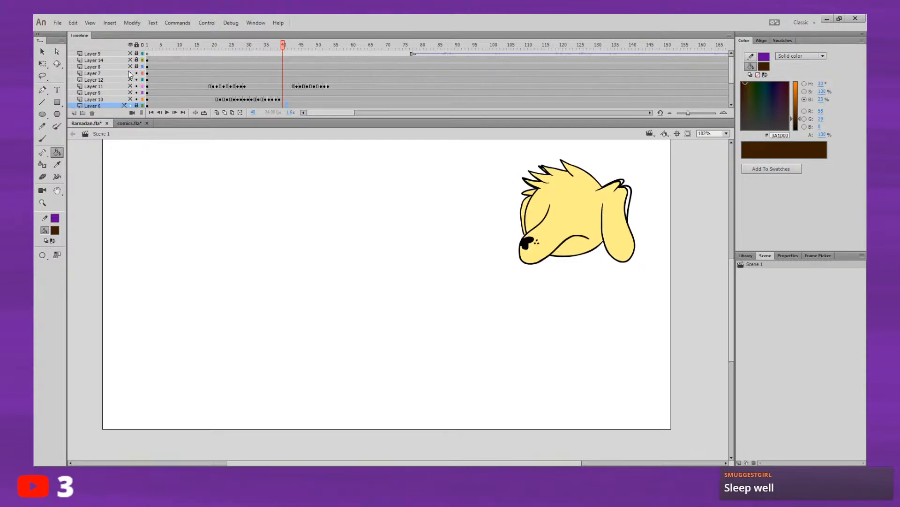
click(131, 73)
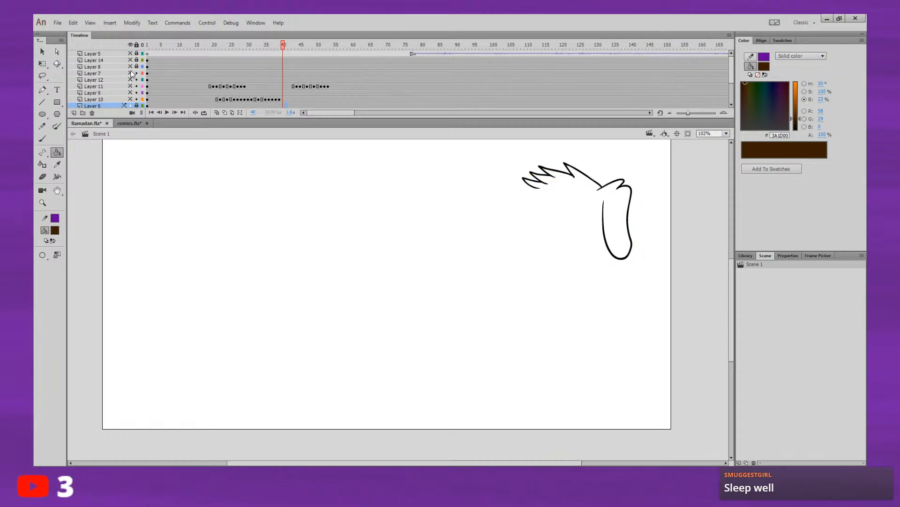
Step: Unlock Layer 6 and delete its leftover hair and ear line art
scroll(734, 80, down, 2)
click(258, 73)
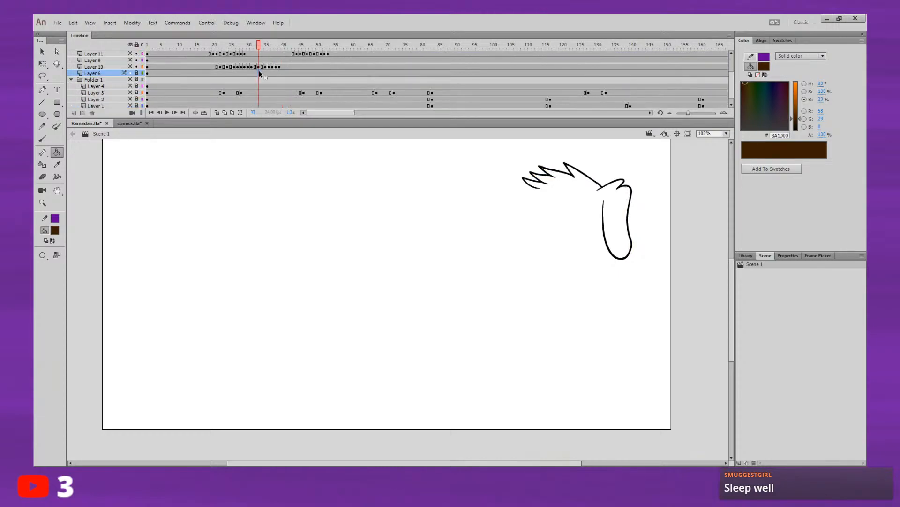
click(137, 72)
click(118, 73)
key(Delete)
key(Return)
key(Return)
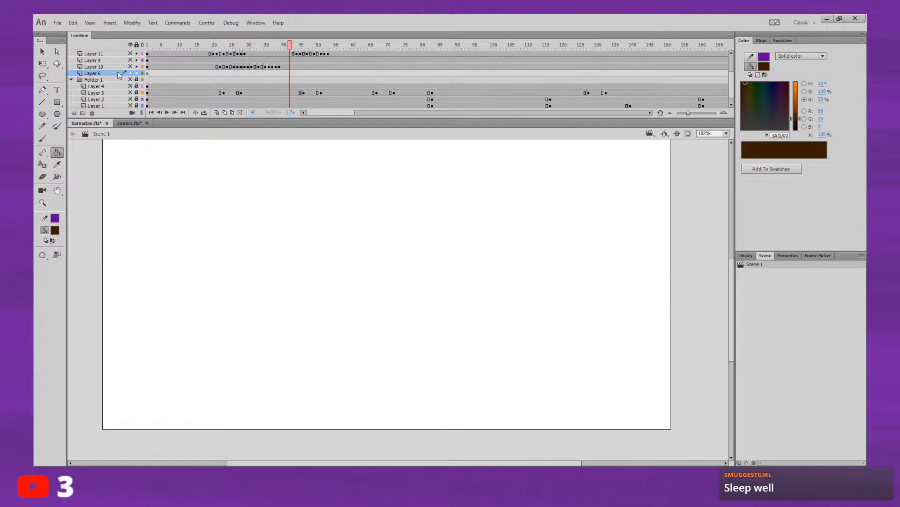
Step: Make all layers visible again and play the dog's arm and tail animation
click(130, 45)
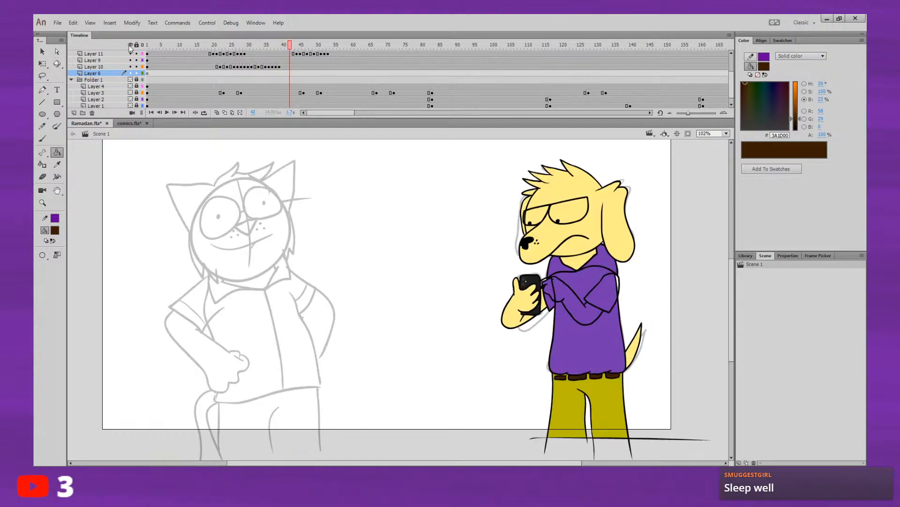
key(Return)
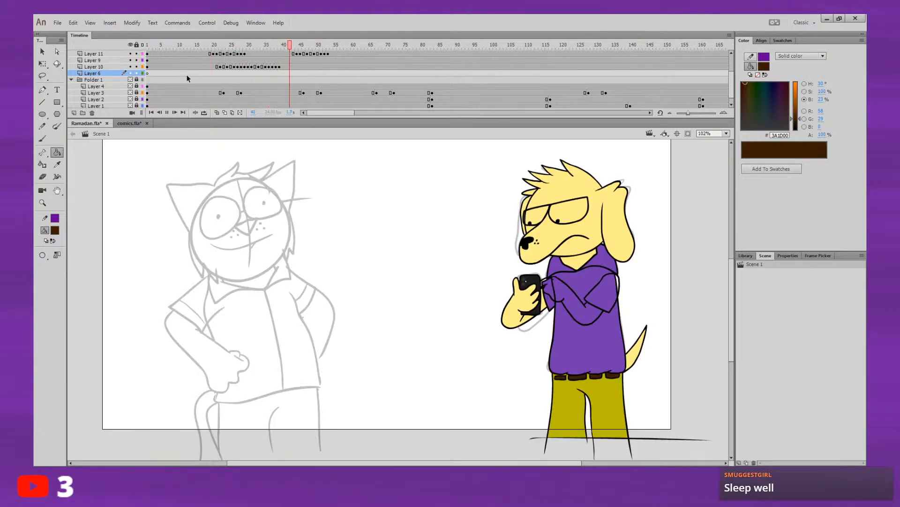
drag(217, 67, 185, 44)
key(Return)
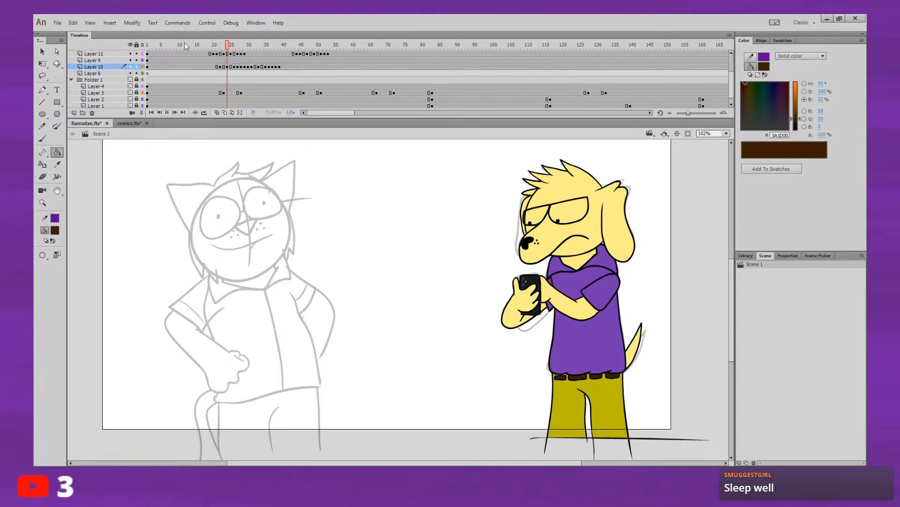
key(Return)
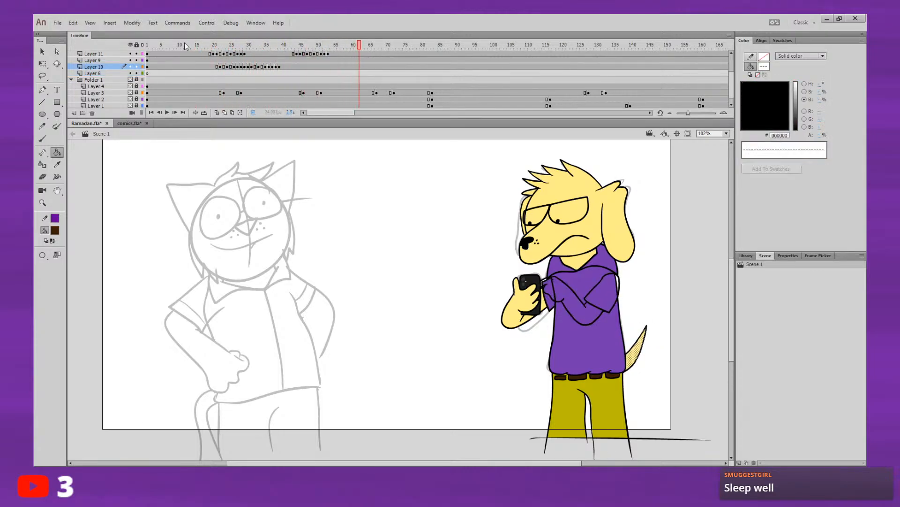
Step: Copy the Layer 10 tail keyframes that end at frame 39, paste them at frame 46, and play the result
drag(219, 67, 303, 49)
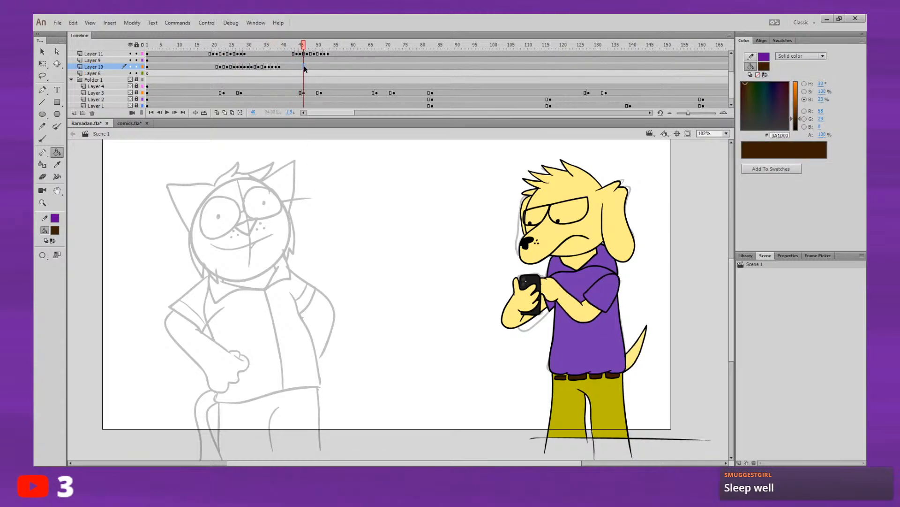
click(304, 66)
key(ctrl+alt+v)
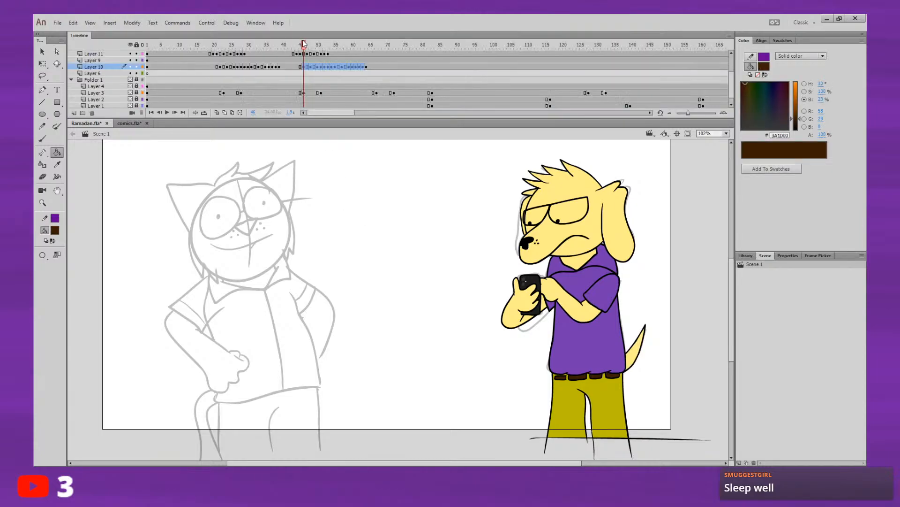
key(Return)
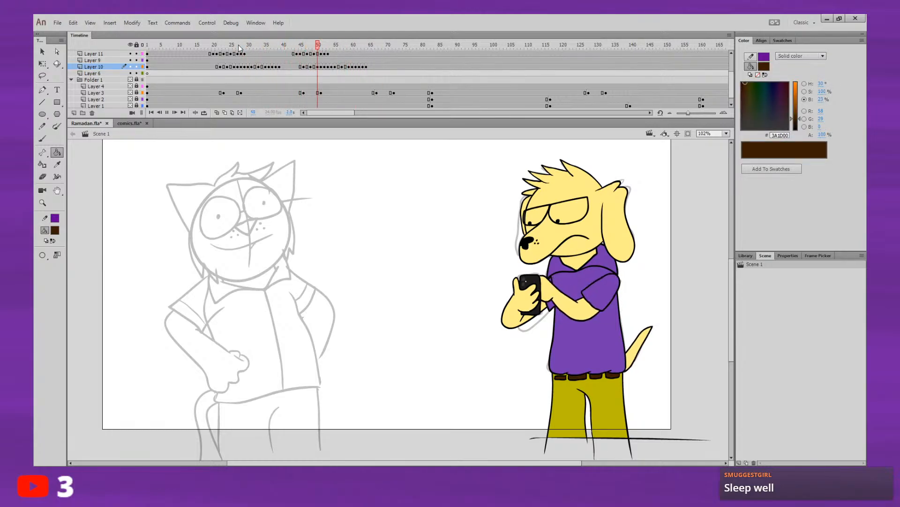
click(190, 45)
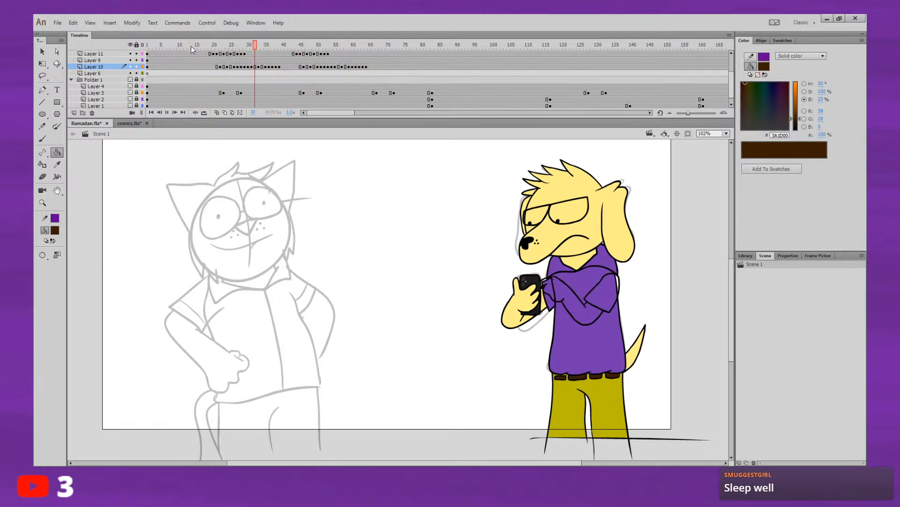
key(Return)
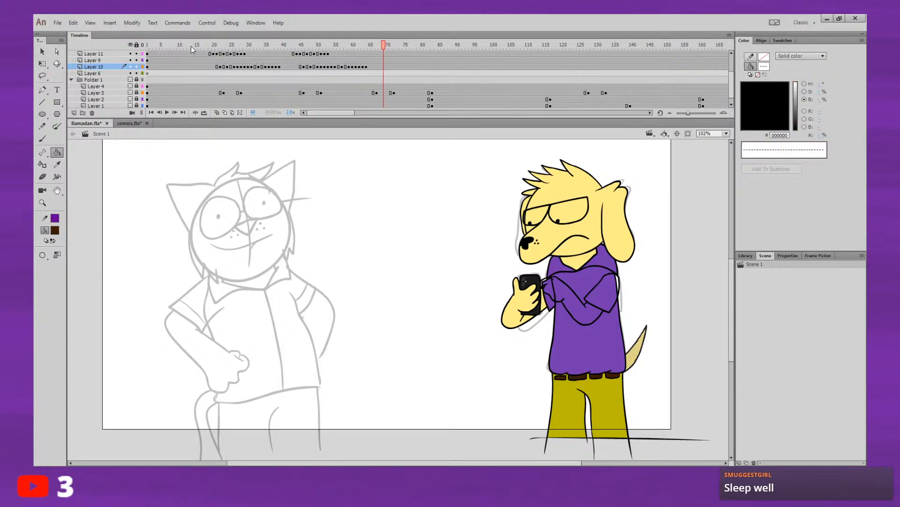
click(190, 41)
key(Return)
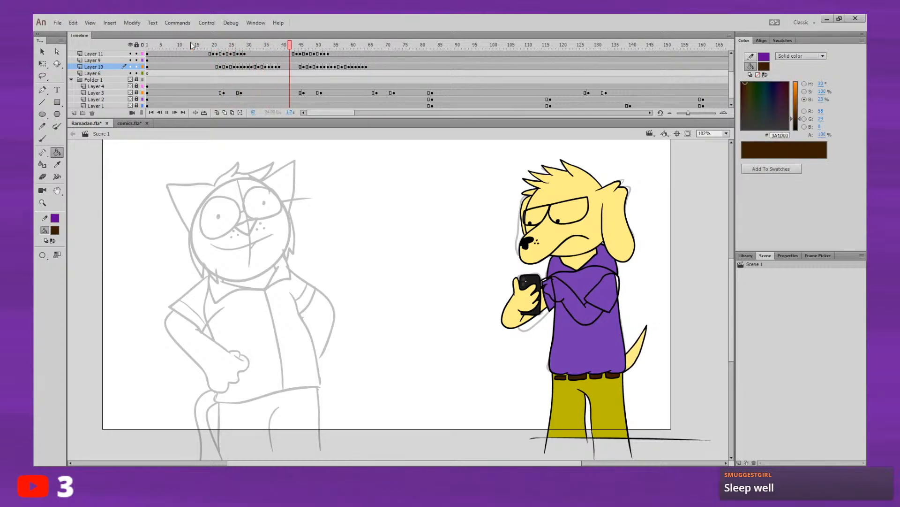
key(Return)
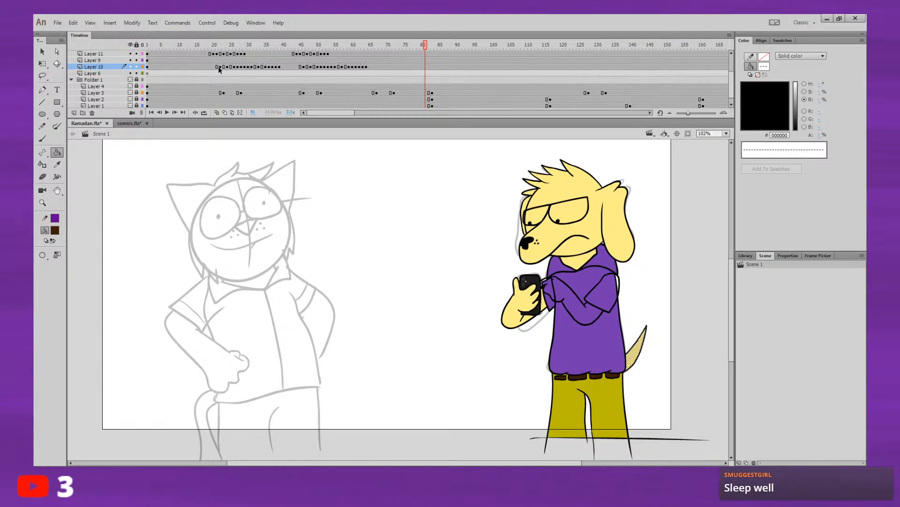
Step: Shift both runs of Layer 10 tail keyframes seven frames earlier and play the animation from the start
drag(219, 67, 342, 68)
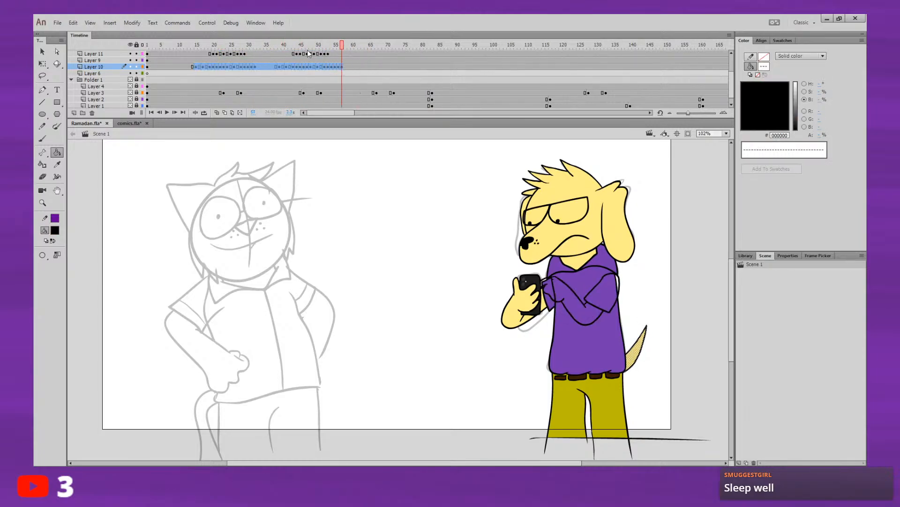
drag(264, 46, 145, 47)
key(Return)
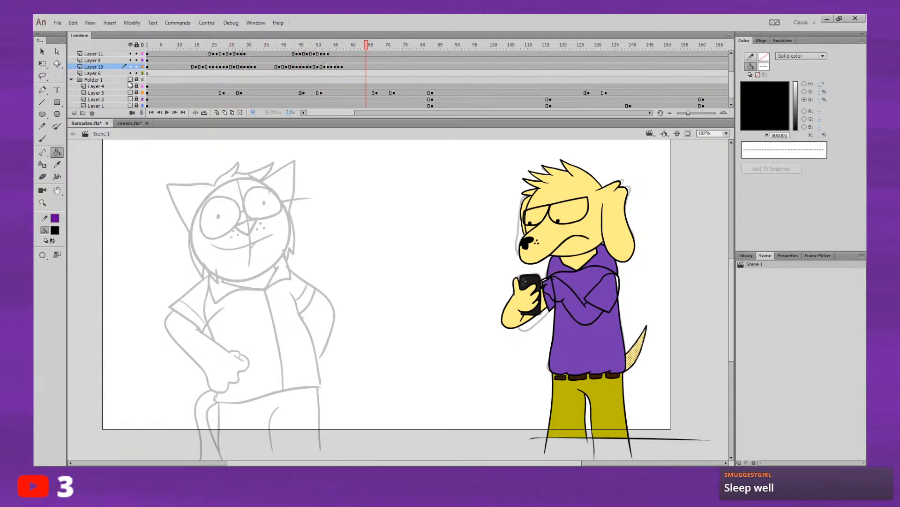
Step: Move the second run of Layer 10 tail keyframes two frames later and play the animation
drag(279, 66, 340, 68)
click(266, 45)
key(Return)
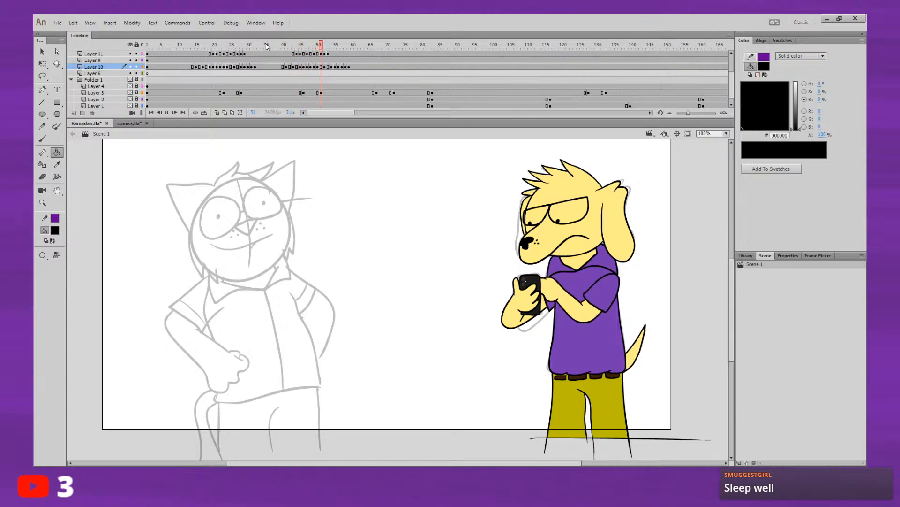
key(Return)
click(176, 43)
key(Return)
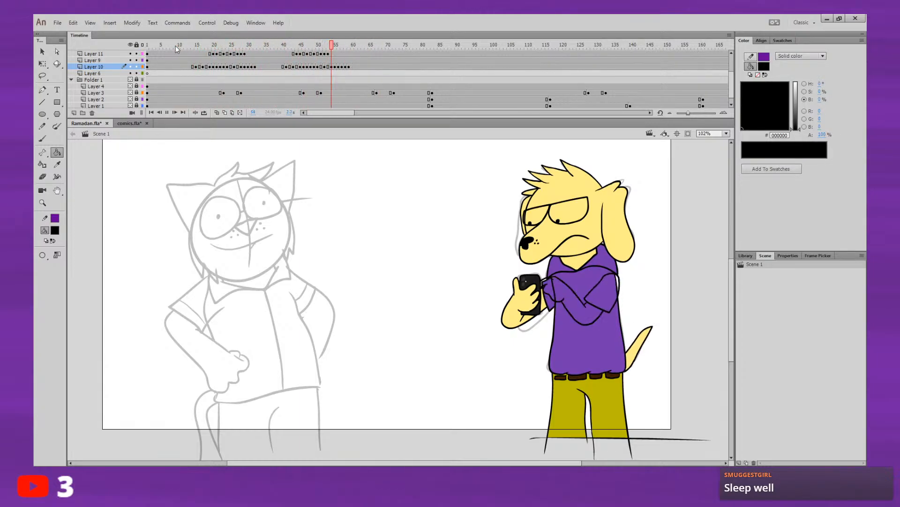
Step: Move the second run of Layer 10 tail keyframes later to start at frame 46 and replay the animation
drag(284, 67, 363, 69)
drag(347, 46, 282, 46)
key(Return)
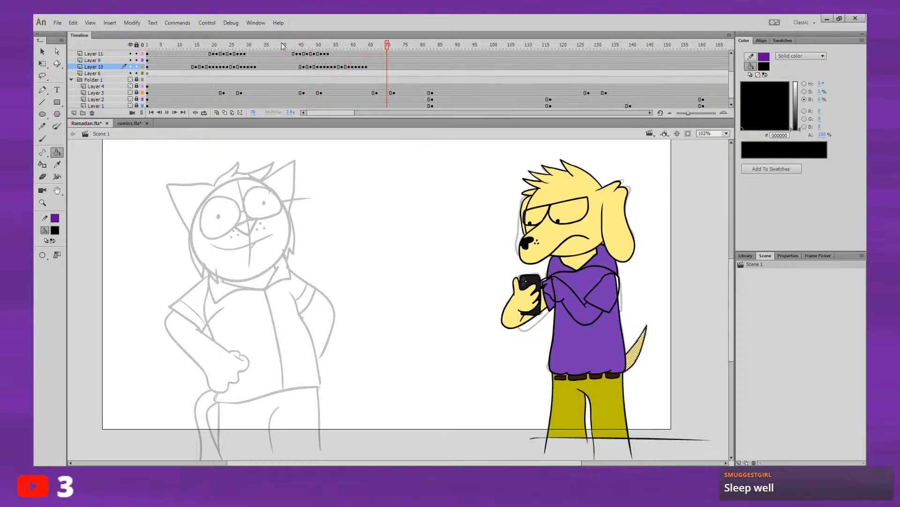
click(176, 44)
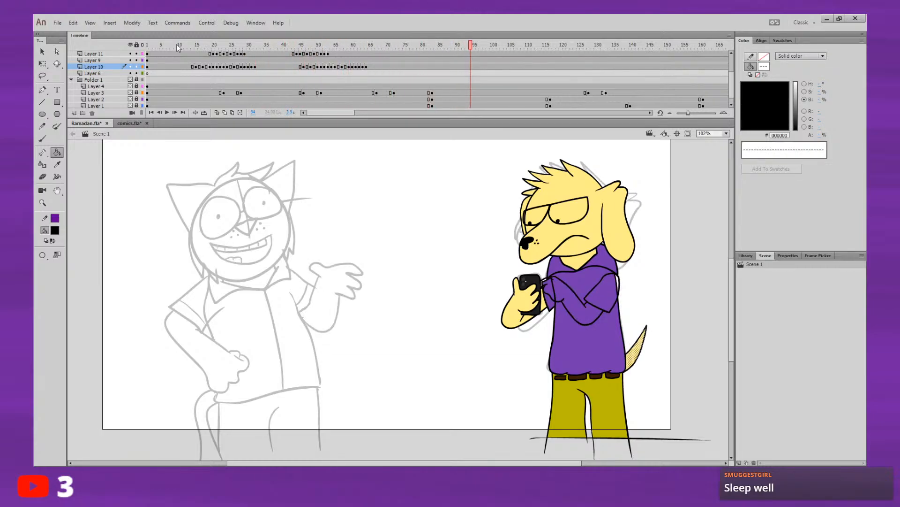
click(288, 45)
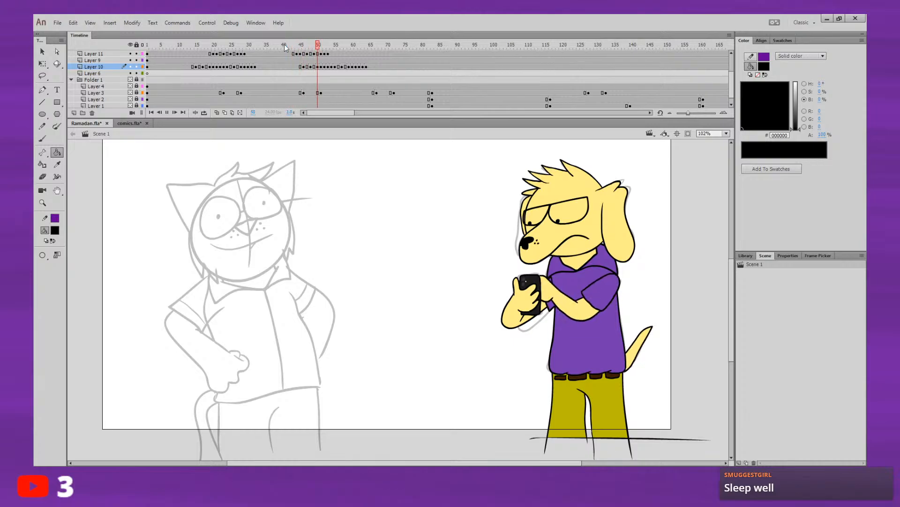
key(Return)
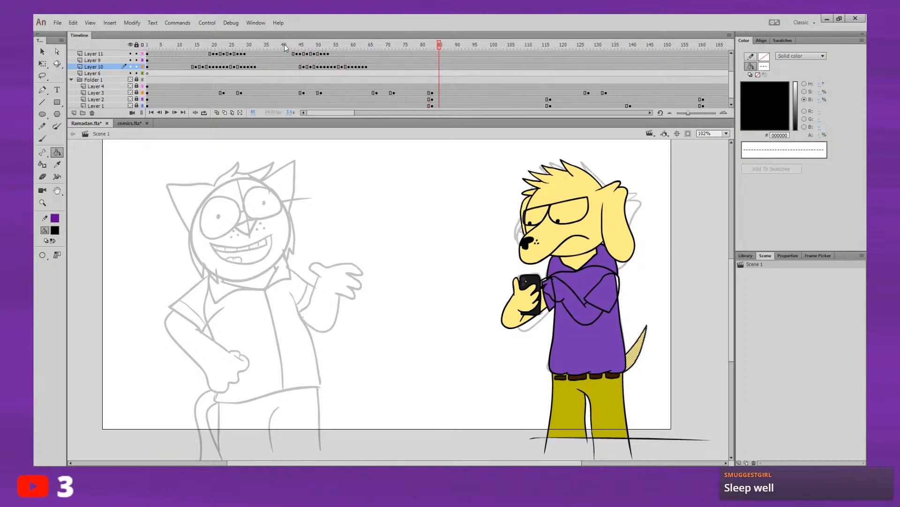
drag(304, 45, 147, 46)
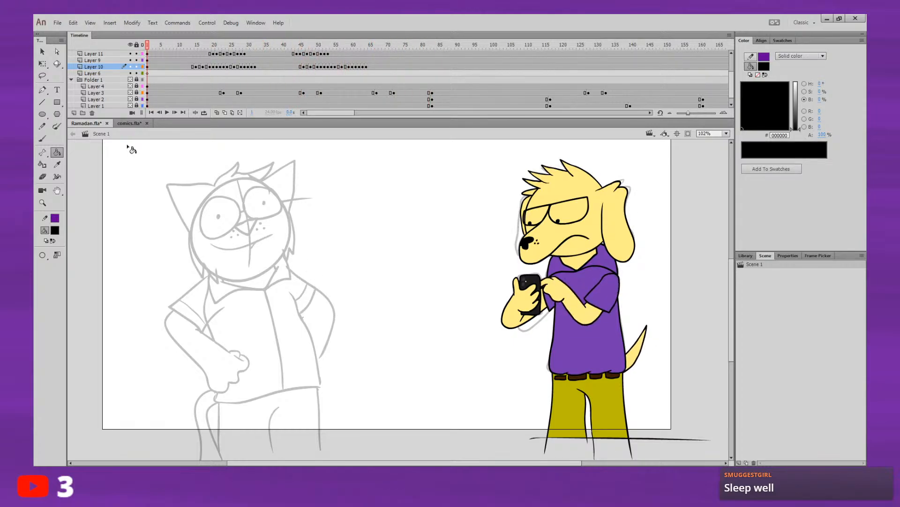
key(Return)
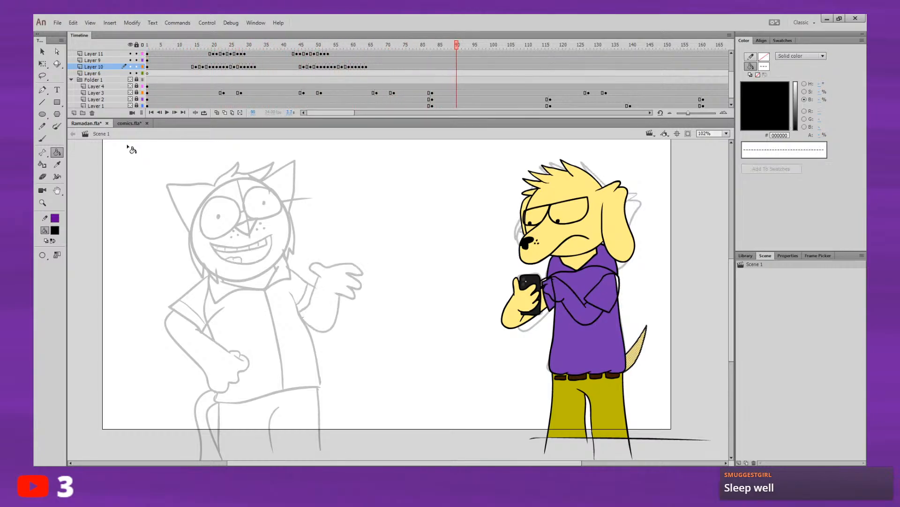
Step: Insert a blank keyframe on Layer 11 at frame 67
drag(275, 44, 376, 55)
click(376, 54)
key(F7)
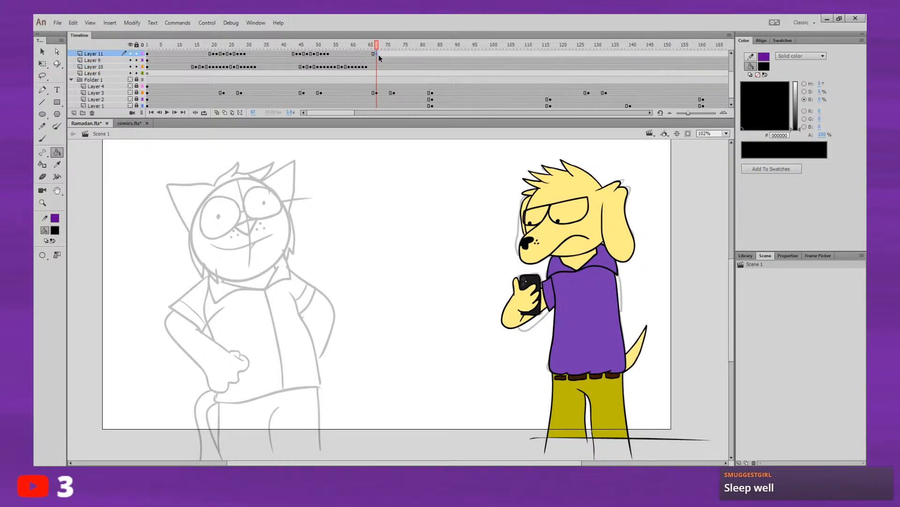
Step: Hide the shirt and trousers on Layer 9 and flip between frames 66 and 67 to compare the arm with the rough sketch
click(130, 67)
click(131, 66)
click(130, 60)
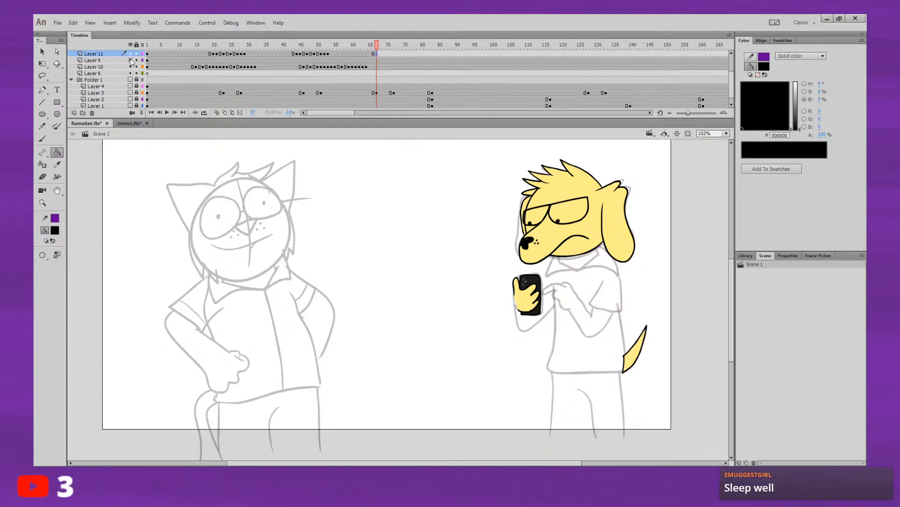
key(comma)
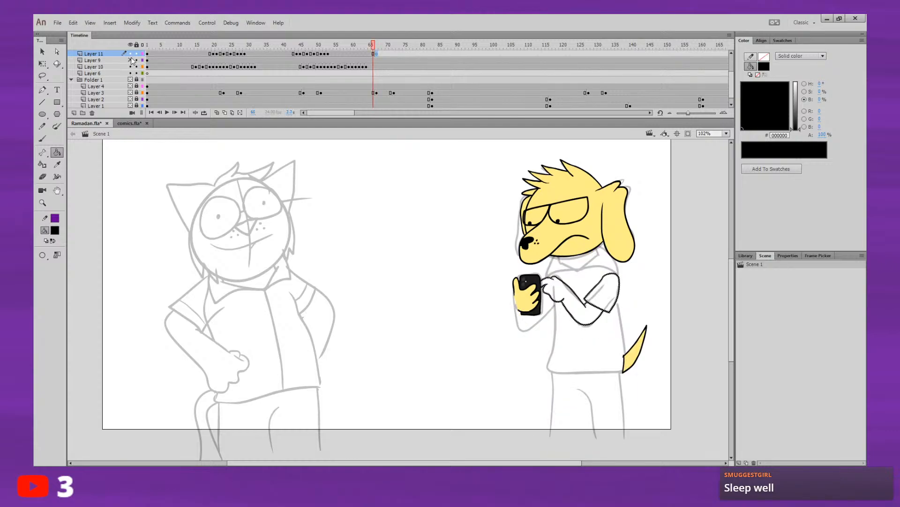
key(period)
key(comma)
key(period)
key(comma)
key(period)
Step: With the Brush and onion skinning on, draw the pointing hand and the forearm's upper line over the rough sketch on frame 67
key(b)
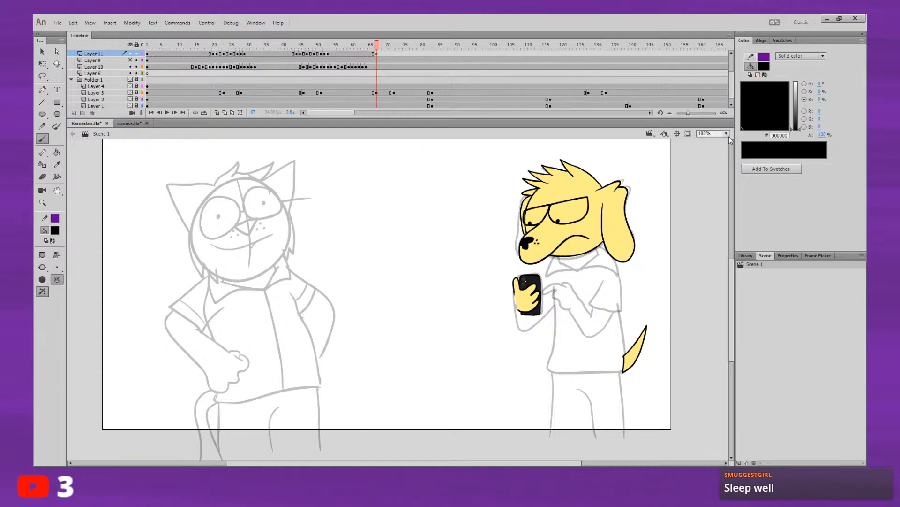
click(728, 213)
drag(718, 253, 276, 205)
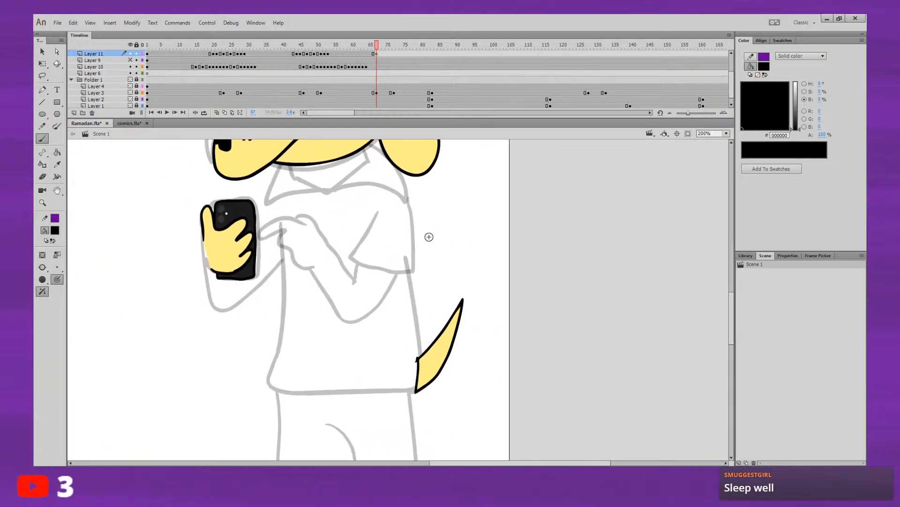
click(218, 113)
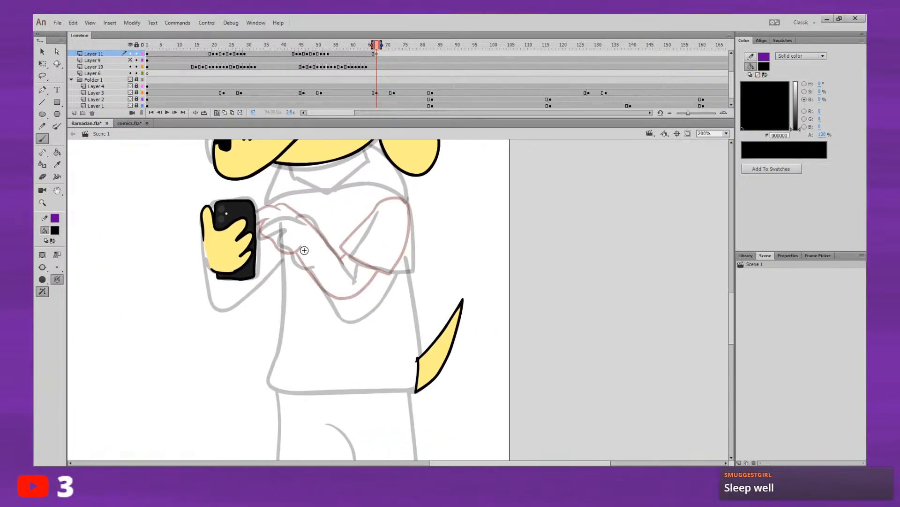
mouse_move(307, 224)
mouse_down()
mouse_move(277, 216)
mouse_move(257, 231)
mouse_move(291, 220)
mouse_move(259, 234)
mouse_move(295, 221)
mouse_move(267, 223)
mouse_move(257, 237)
mouse_move(306, 224)
mouse_move(271, 220)
mouse_move(257, 239)
mouse_move(287, 231)
mouse_move(297, 265)
mouse_move(317, 264)
mouse_up()
key(ctrl+z)
click(59, 267)
key(ctrl+z)
key(ctrl+z)
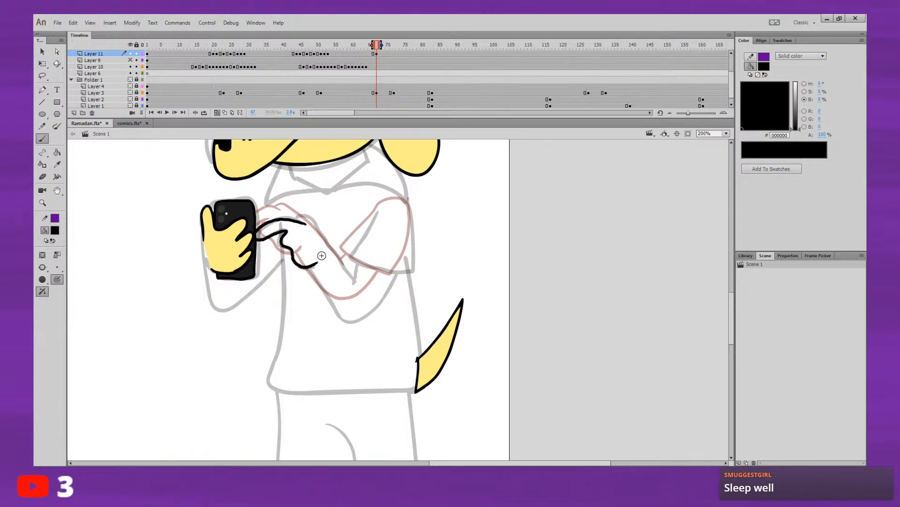
mouse_move(294, 220)
mouse_down()
mouse_move(308, 218)
mouse_move(328, 236)
mouse_move(354, 276)
mouse_up()
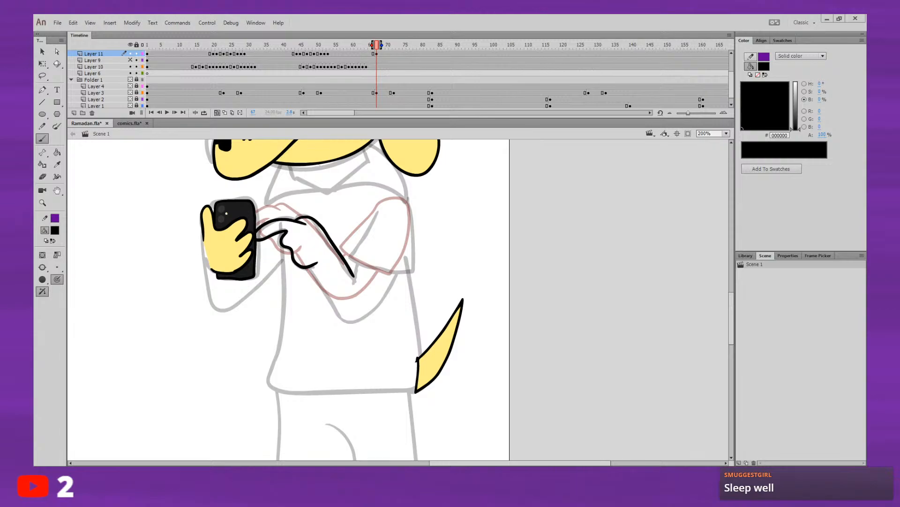
Step: Draw the underside of the forearm on frame 67, from the hand around the elbow to the sleeve
mouse_move(460, 284)
mouse_down()
mouse_move(514, 245)
mouse_move(573, 226)
mouse_move(610, 295)
mouse_up()
key(ctrl+z)
key(ctrl+z)
key(comma)
key(period)
key(comma)
key(period)
key(comma)
key(period)
drag(310, 266, 338, 309)
key(ctrl+z)
key(ctrl+z)
mouse_move(311, 267)
mouse_down()
mouse_move(344, 317)
mouse_move(360, 318)
mouse_move(398, 274)
mouse_up()
Step: Draw the sleeve outline and its short join to the forearm, and flip between neighbouring frames to compare the arm poses
drag(349, 255, 400, 197)
drag(414, 256, 408, 273)
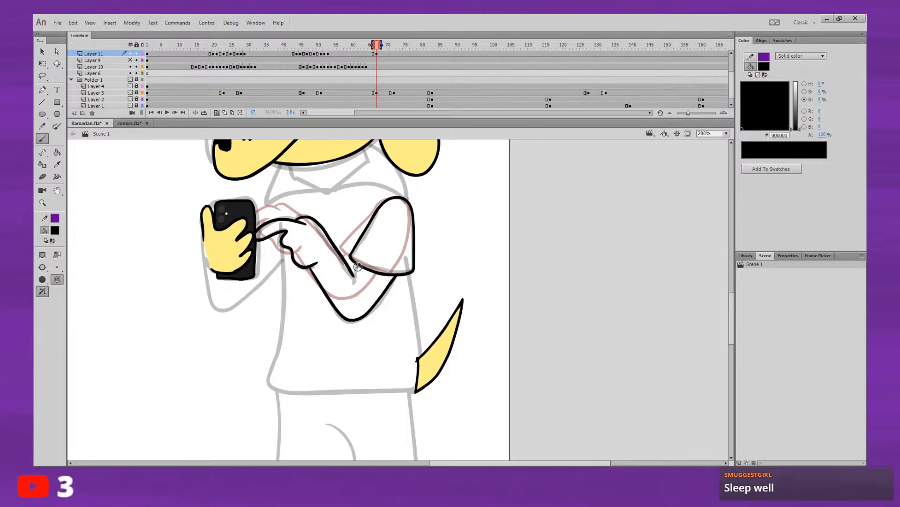
key(.)
key(ctrl+z)
key(.)
key(.)
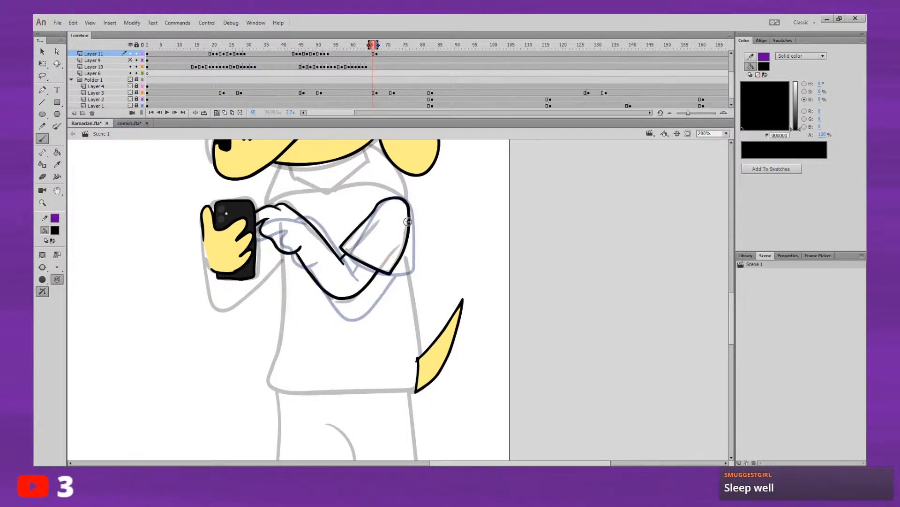
key(.)
key(.)
key(.)
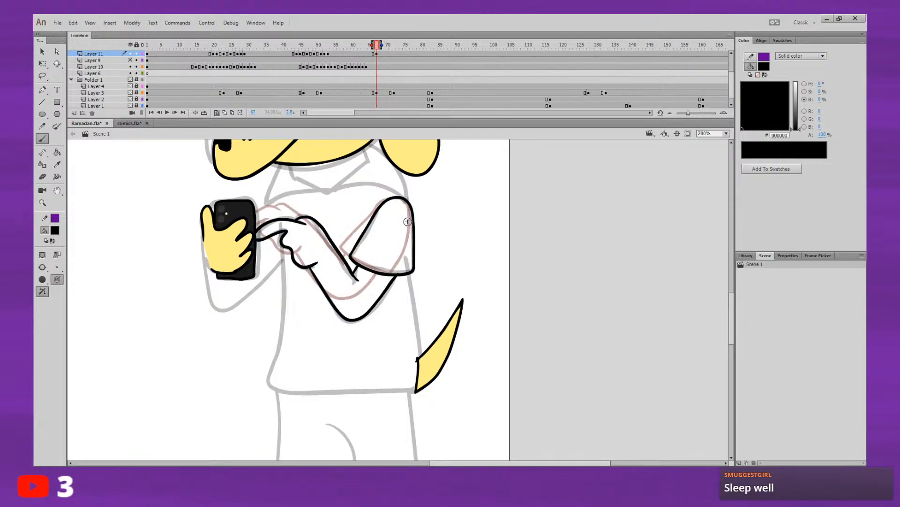
key(.)
key(.)
key(.)
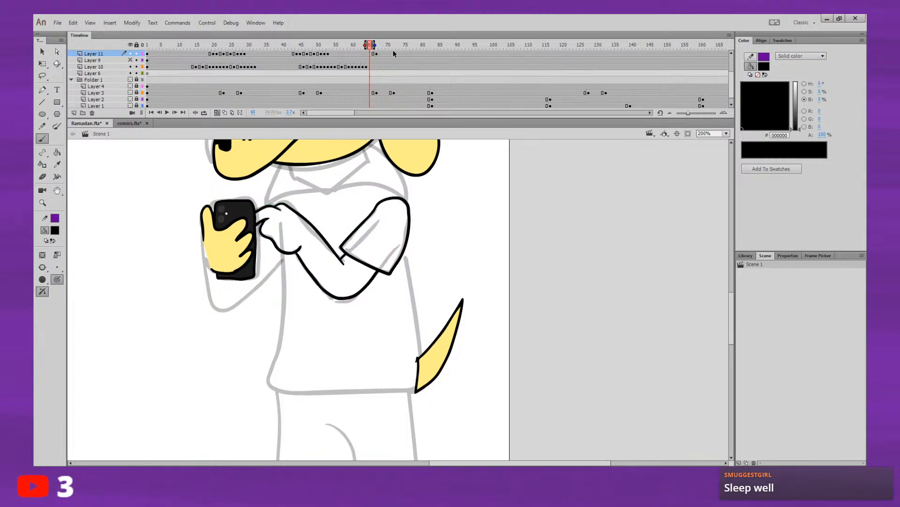
Step: Insert a blank keyframe on Layer 11 at frame 65, hide the sketches in Folder 1 and extend the onion skin range to frame 67
click(370, 54)
key(F7)
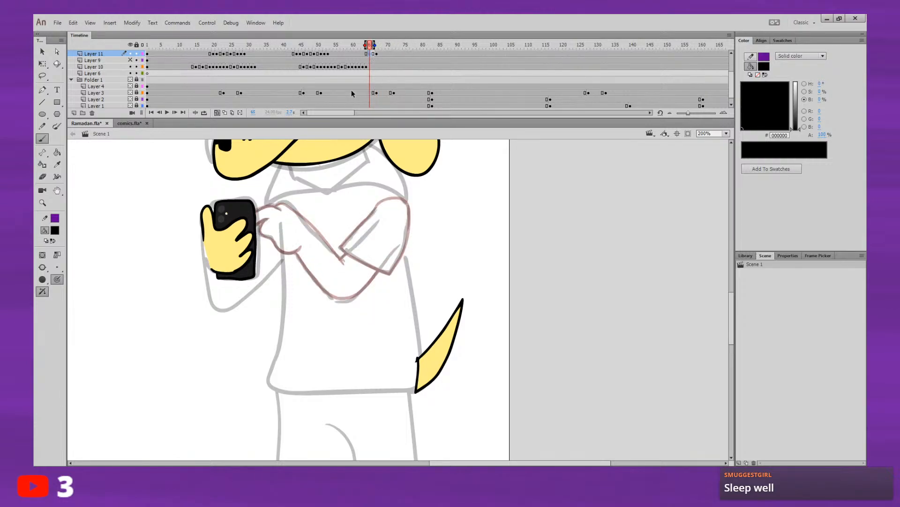
click(130, 79)
click(217, 112)
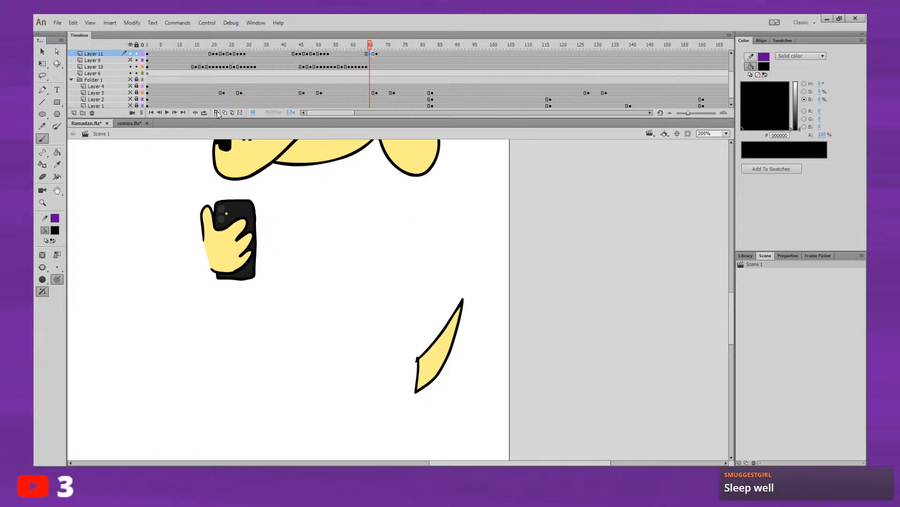
click(218, 112)
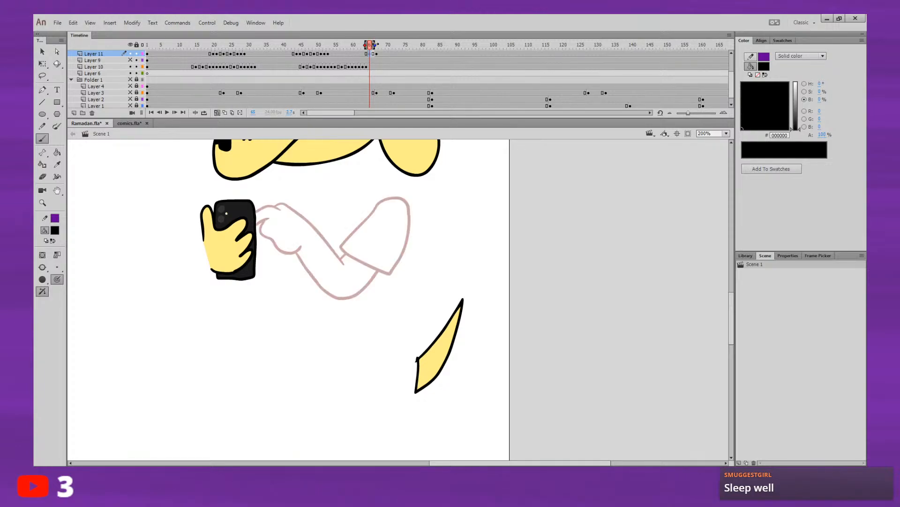
drag(375, 44, 379, 45)
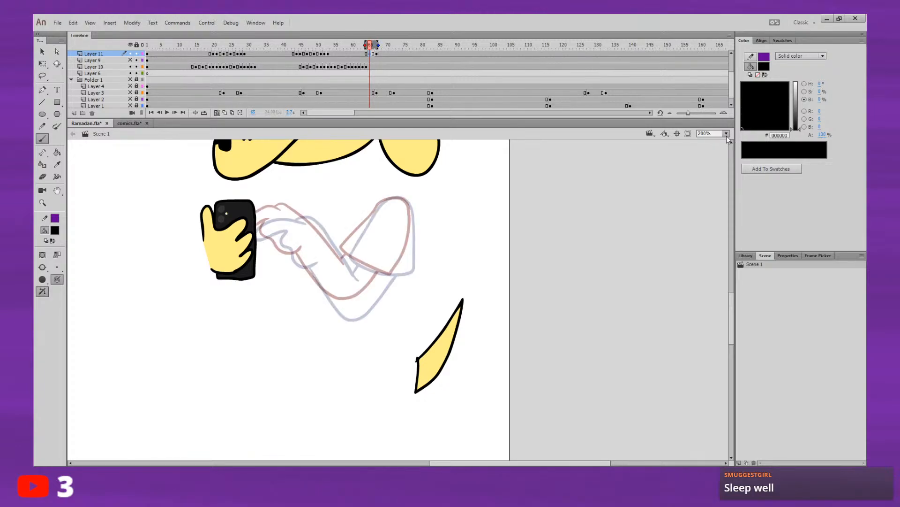
Step: Draw the in-between sleeve outline on frame 65, midway between the two onion-skinned sleeves
key(ctrl+equal)
drag(607, 322, 611, 388)
drag(578, 325, 629, 363)
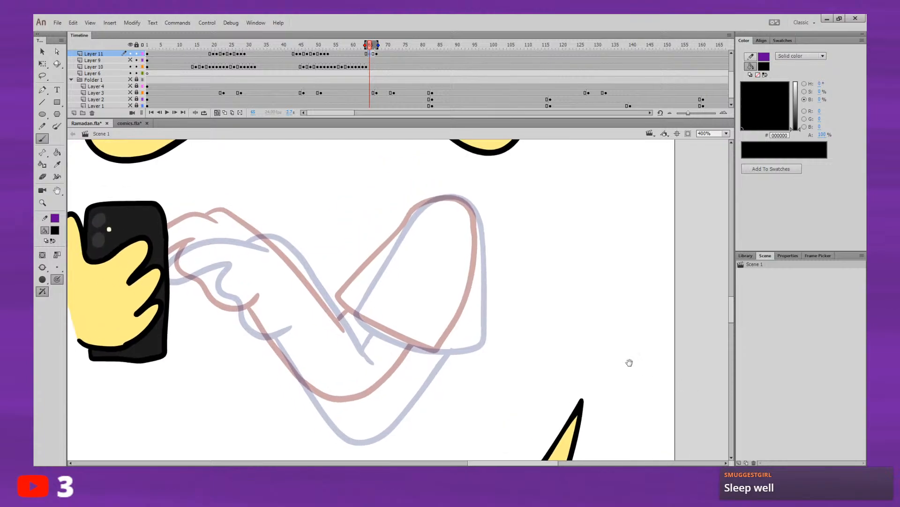
drag(621, 285, 644, 277)
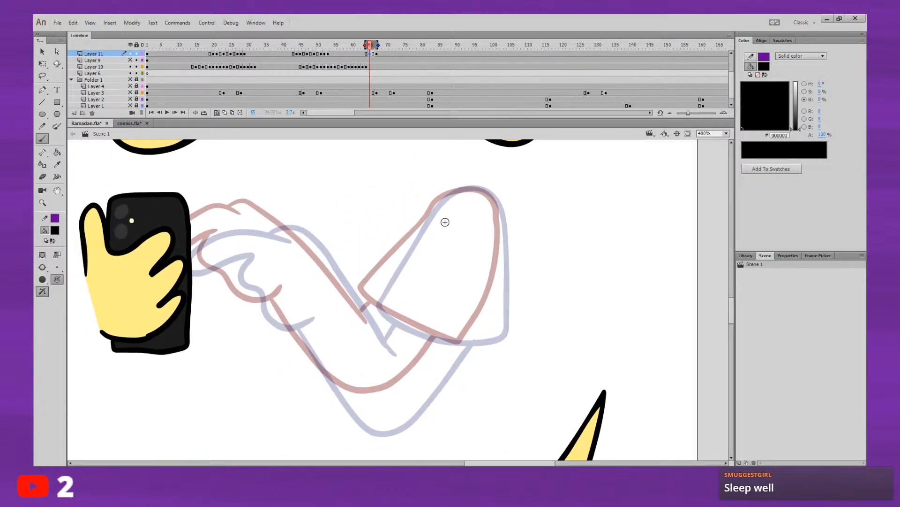
drag(377, 284, 411, 239)
key(ctrl+z)
mouse_move(377, 285)
mouse_down()
mouse_move(438, 204)
mouse_move(462, 189)
mouse_move(486, 192)
mouse_move(503, 227)
mouse_move(483, 335)
mouse_up()
mouse_move(376, 286)
mouse_down()
mouse_move(378, 308)
mouse_move(406, 320)
mouse_up()
key(ctrl+z)
mouse_move(375, 287)
mouse_down()
mouse_move(380, 306)
mouse_move(404, 322)
mouse_move(456, 339)
mouse_up()
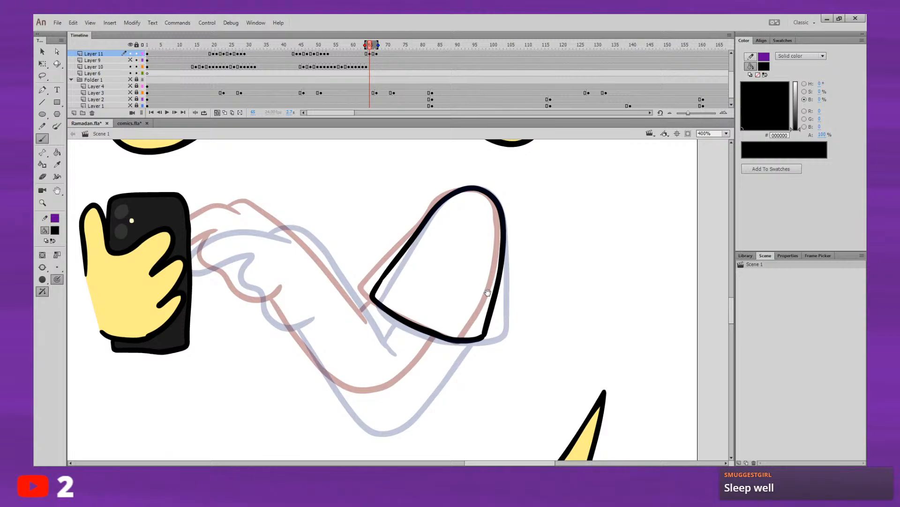
Step: Trace the hand and the start of the forearm from the onion-skinned frame 67 pose
mouse_move(418, 309)
mouse_down()
mouse_move(435, 288)
mouse_move(486, 323)
mouse_up()
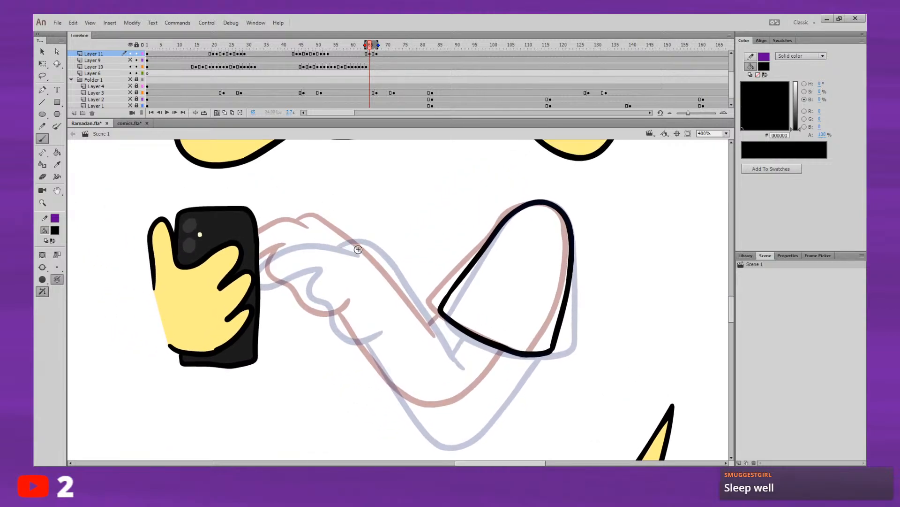
mouse_move(358, 254)
mouse_down()
mouse_move(305, 242)
mouse_move(259, 280)
mouse_move(302, 272)
mouse_move(349, 338)
mouse_move(387, 322)
mouse_up()
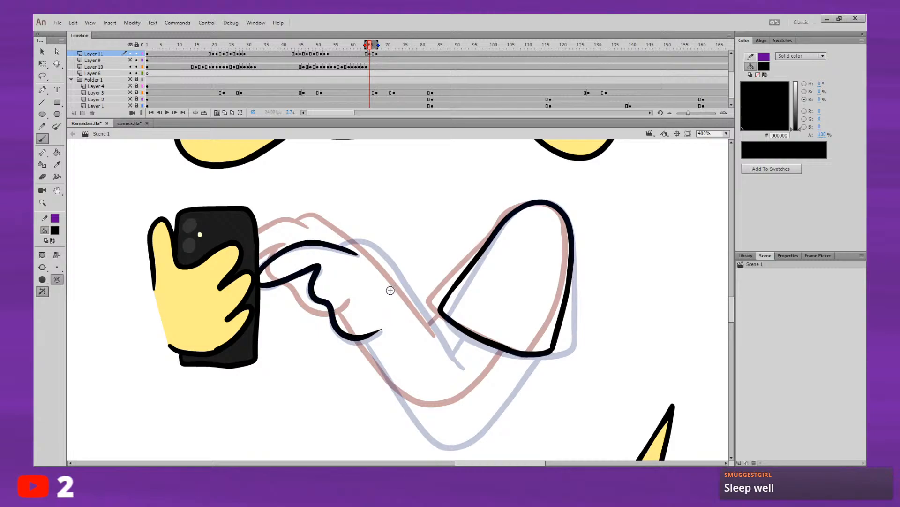
mouse_move(339, 247)
mouse_down()
mouse_move(362, 238)
mouse_move(404, 286)
mouse_up()
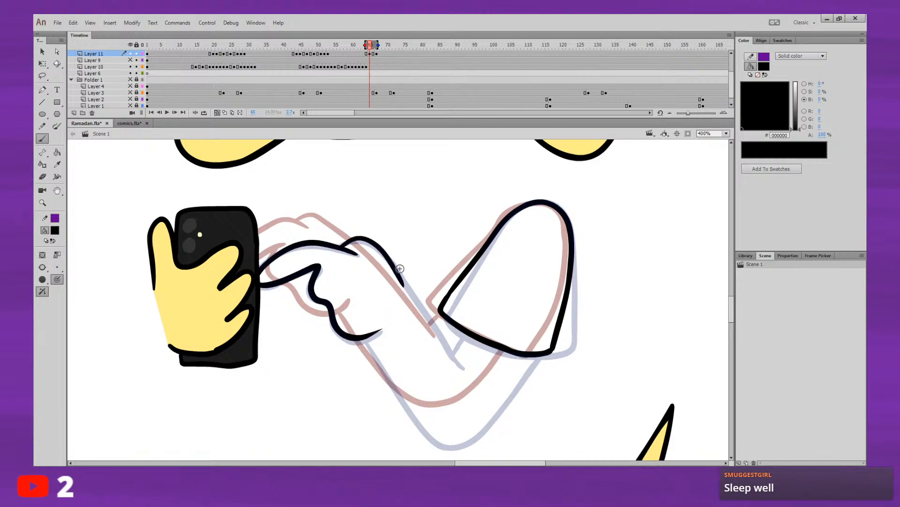
Step: Move the traced hand lines towards the earlier pose, placing them between the two onion-skinned hands
key(v)
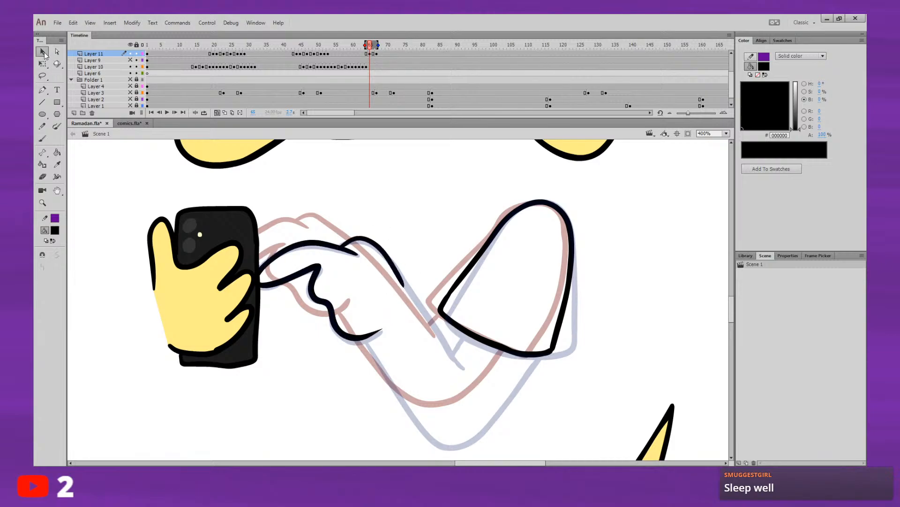
click(334, 241)
drag(350, 254, 330, 237)
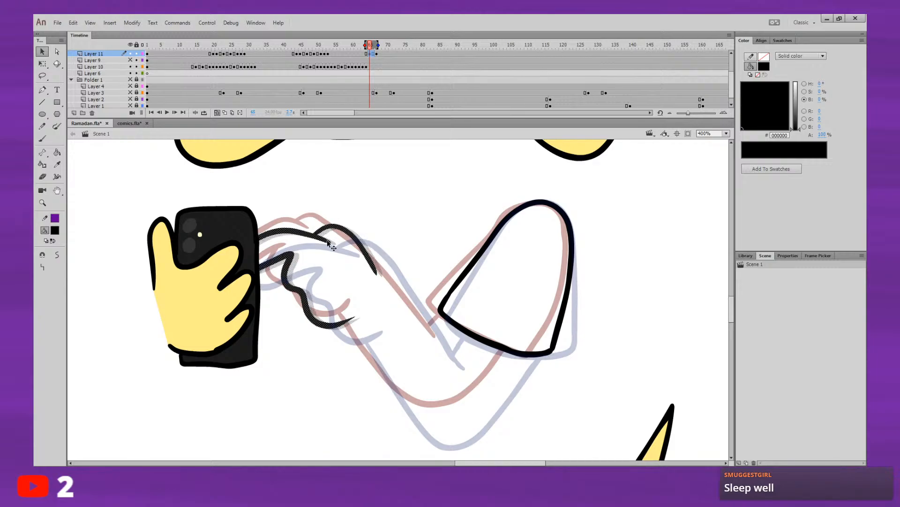
click(421, 230)
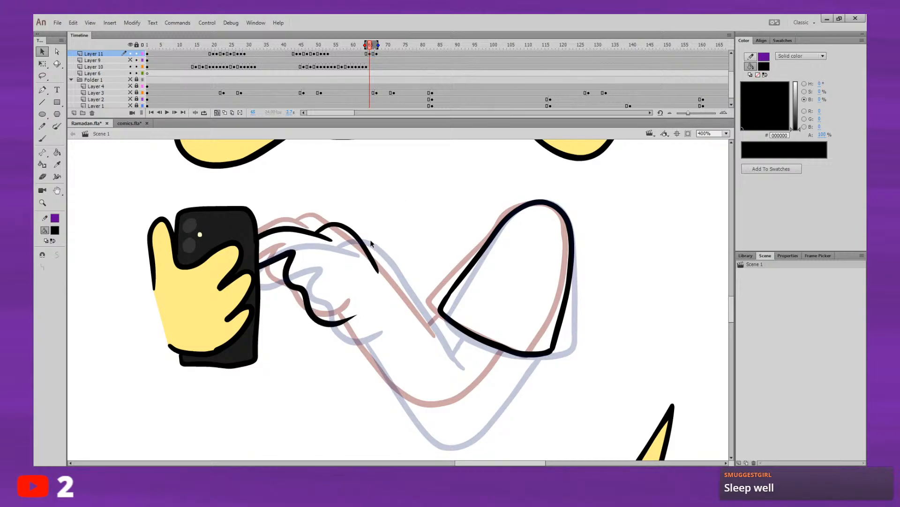
key(ctrl+z)
drag(348, 321, 350, 325)
click(354, 329)
mouse_move(369, 45)
mouse_down()
mouse_move(362, 45)
mouse_move(401, 45)
mouse_move(340, 49)
mouse_move(388, 47)
mouse_up()
click(372, 54)
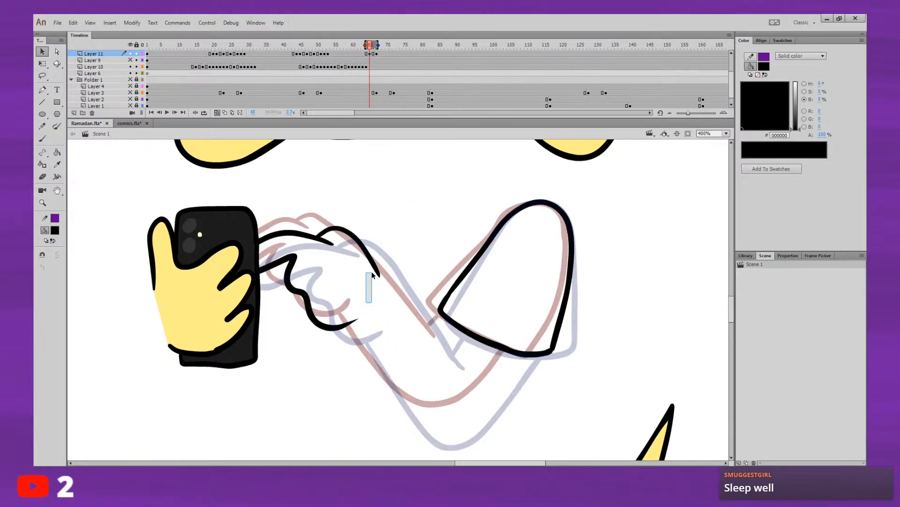
Step: Delete the stub of the forearm's upper line and redraw it from the back of the hand to below the sleeve
drag(372, 272, 394, 232)
click(394, 221)
drag(331, 283, 332, 280)
drag(389, 219, 350, 284)
key(Delete)
click(42, 139)
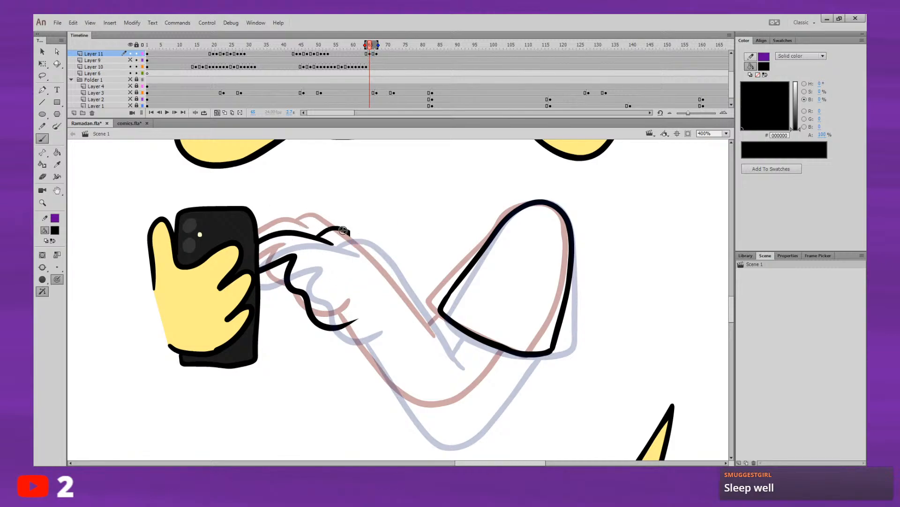
mouse_move(335, 226)
mouse_down()
mouse_move(370, 249)
mouse_move(444, 347)
mouse_up()
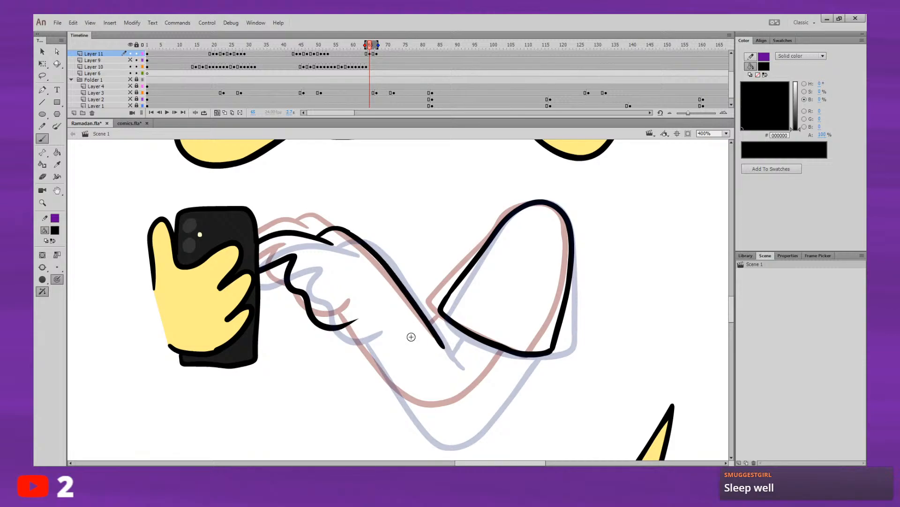
Step: Draw the in-between forearm's underside around the elbow and the short line joining the forearm to the sleeve
mouse_move(357, 328)
mouse_down()
mouse_move(429, 424)
mouse_move(472, 416)
mouse_move(523, 354)
mouse_up()
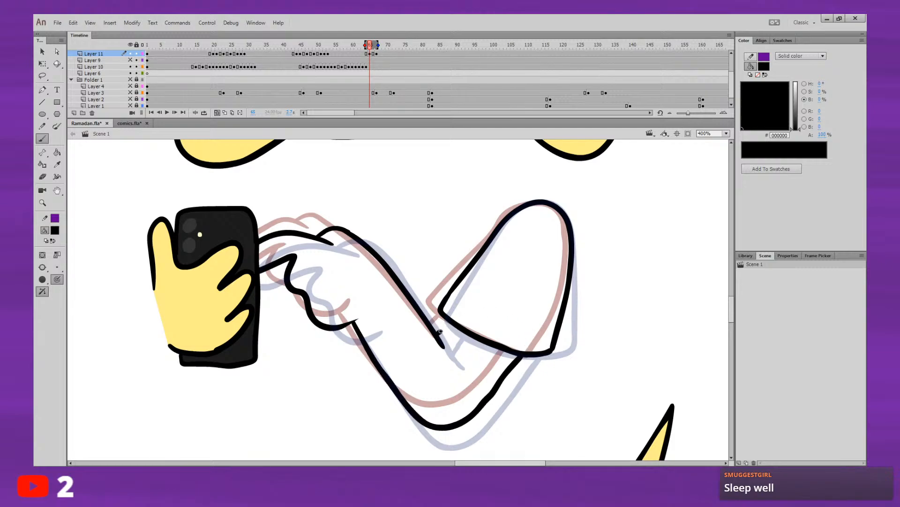
drag(438, 334, 451, 323)
key(ctrl+z)
Step: Play the animation around frame 65 and flip between frames 64 and 65 to check the new in-between arm
key(Return)
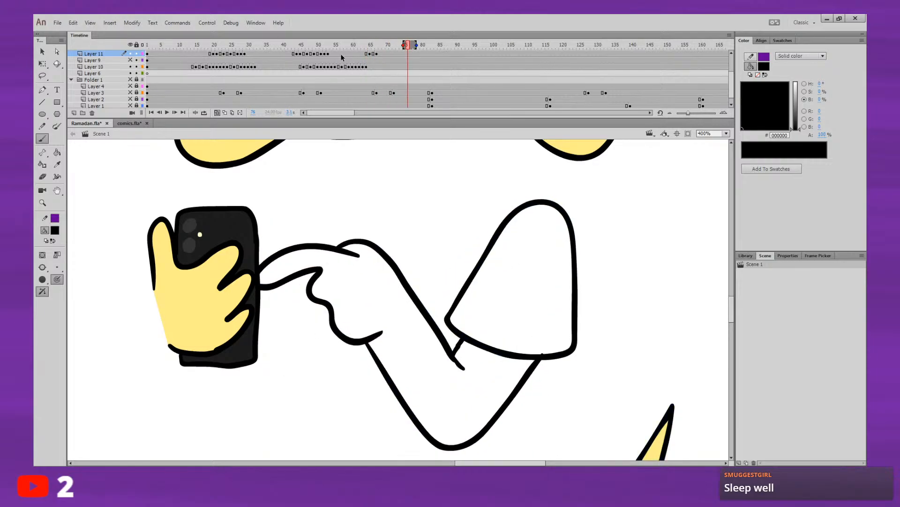
click(353, 45)
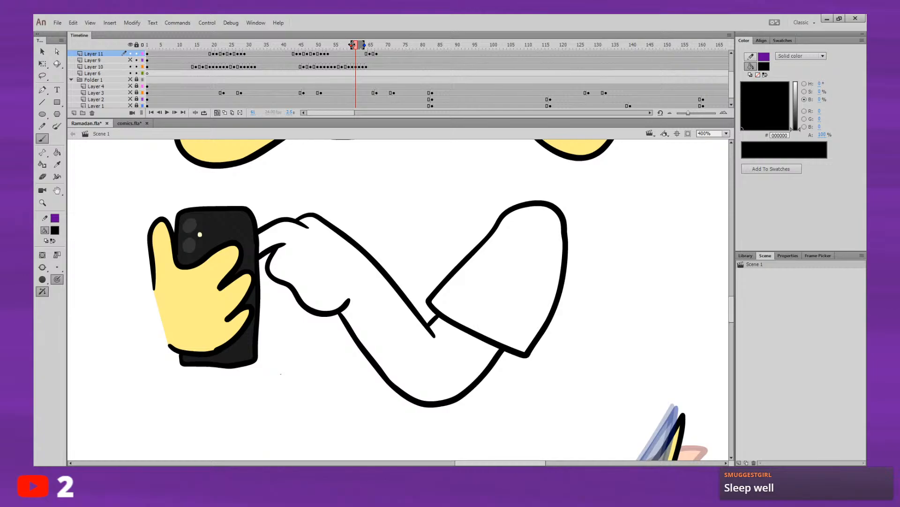
mouse_move(352, 44)
mouse_down()
mouse_move(376, 45)
mouse_move(370, 52)
mouse_up()
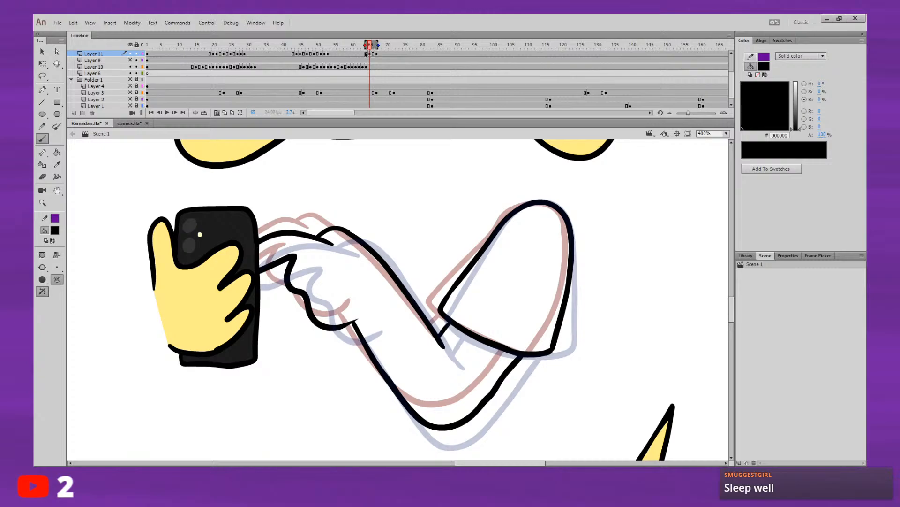
key(comma)
key(period)
key(comma)
key(period)
key(comma)
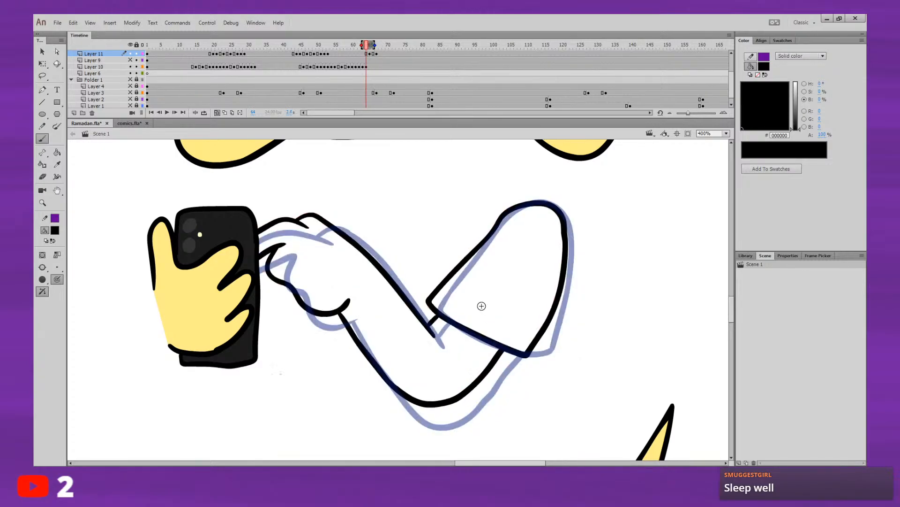
key(Return)
click(361, 45)
key(Return)
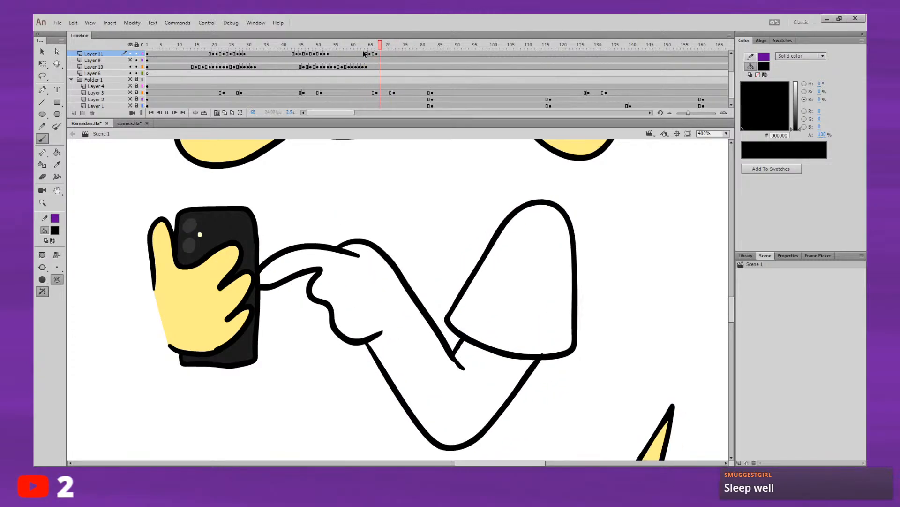
click(360, 45)
key(Return)
key(Return)
Step: Step through the frames around 42 to 44 to examine how the earlier arm movement begins
drag(359, 47, 288, 51)
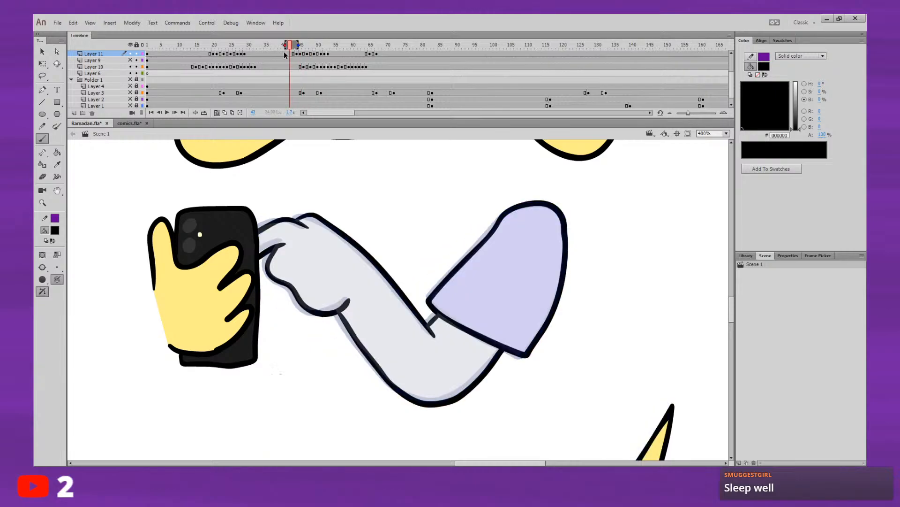
key(period)
key(period)
key(comma)
key(period)
key(comma)
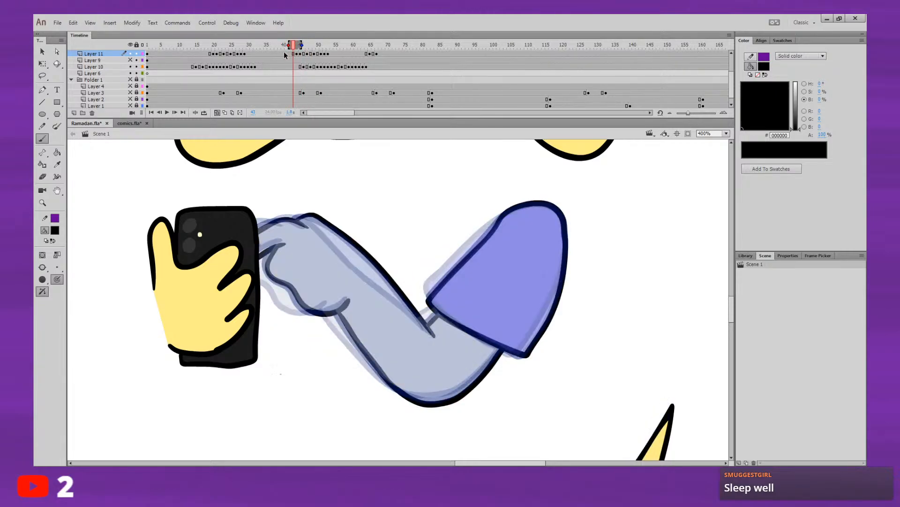
Step: Insert a keyframe on Layer 11 at frame 64 that keeps the current arm drawing
click(363, 46)
key(period)
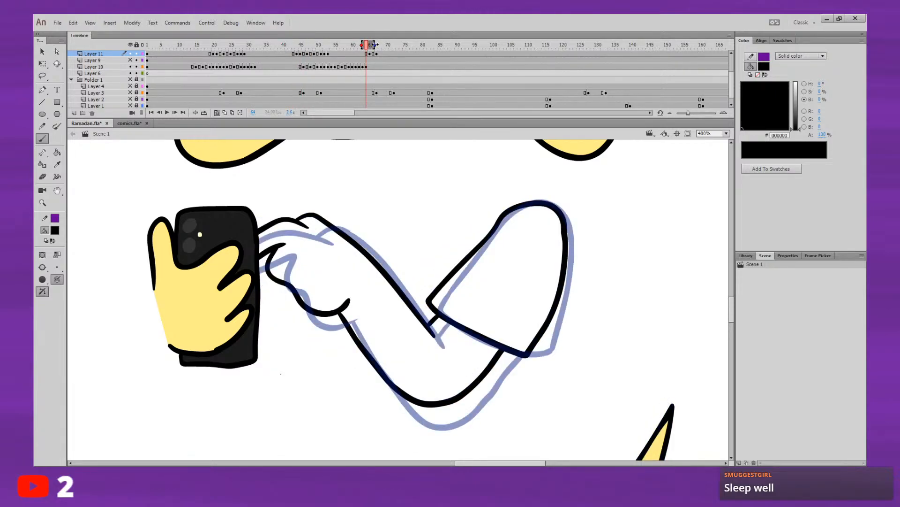
click(367, 54)
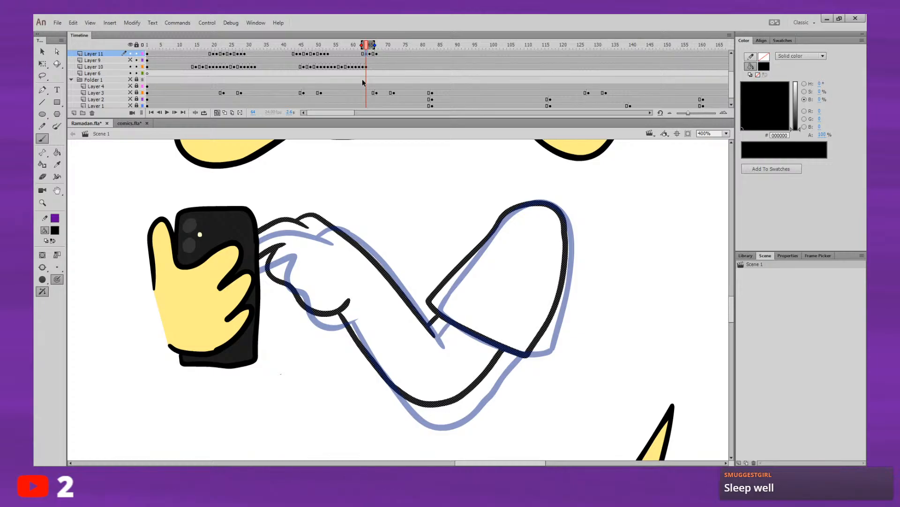
key(q)
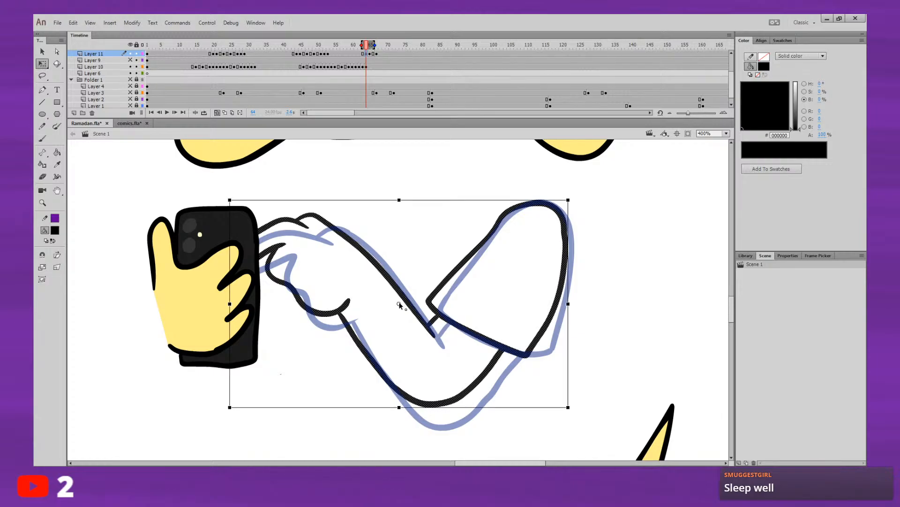
drag(526, 240, 545, 206)
drag(233, 414, 236, 418)
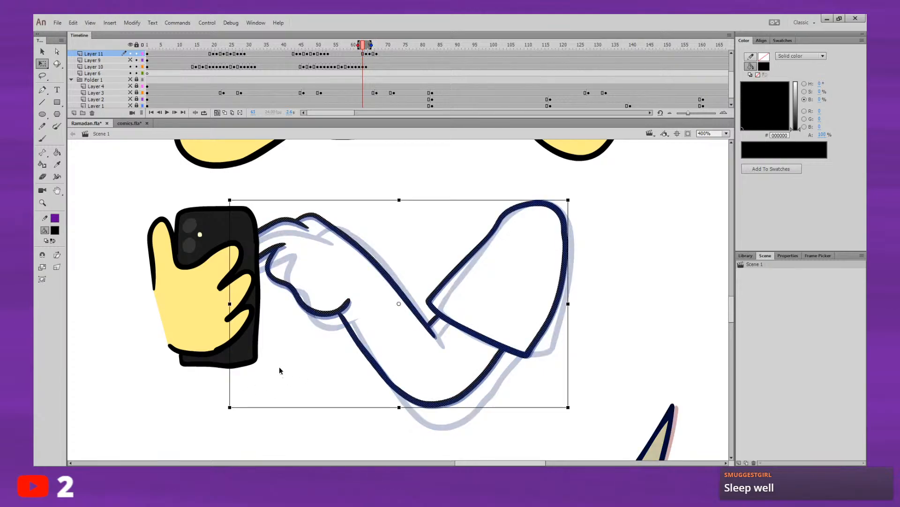
Step: Play the animation repeatedly from around frames 59 to 63 to check the arm's movement into its frame 67 pose
key(Return)
click(347, 50)
key(Return)
click(353, 52)
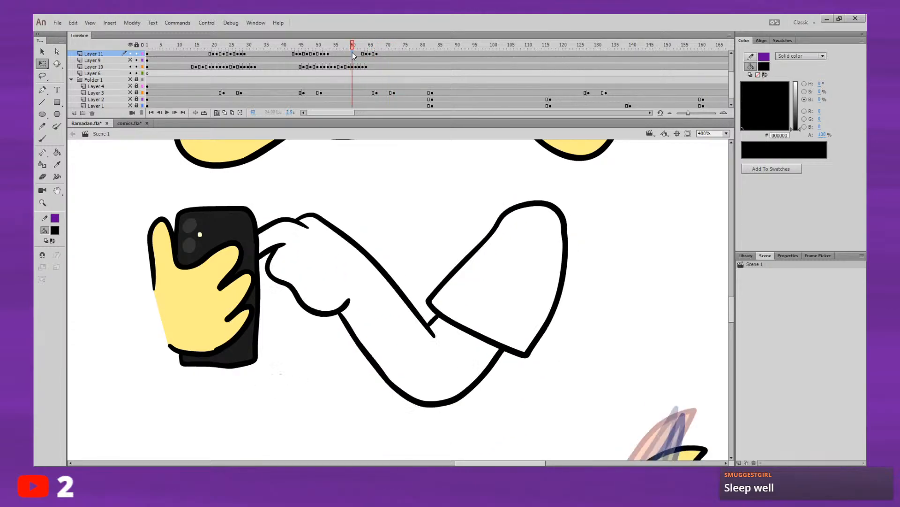
key(Return)
click(355, 51)
key(Return)
key(Return)
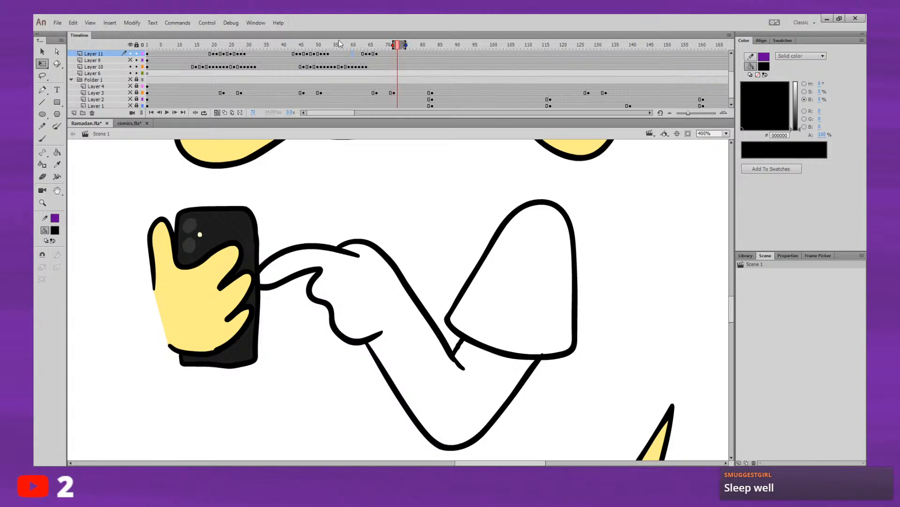
click(361, 44)
Step: Play the animation from around frame 20 and step between frames 22 and 25 to examine how the earlier coloured arm settles
key(Return)
click(221, 46)
key(Return)
key(Return)
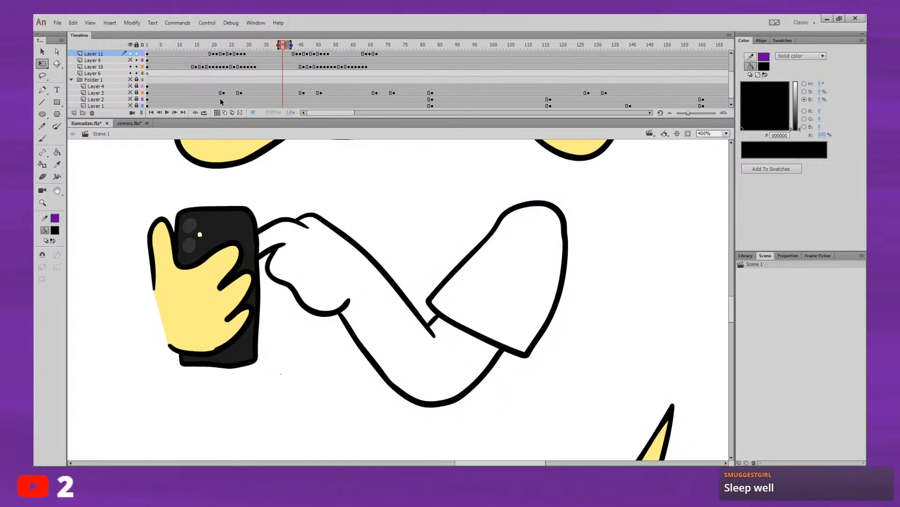
click(201, 44)
key(Return)
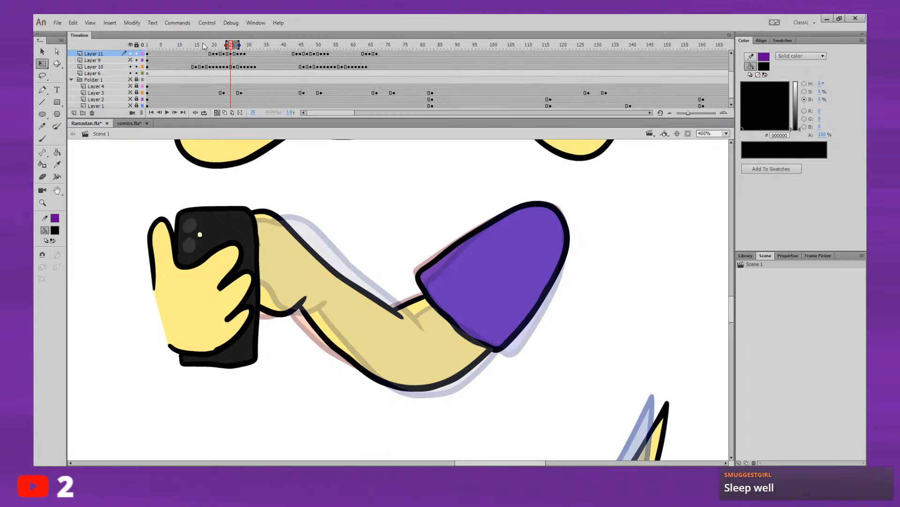
key(comma)
key(comma)
key(comma)
key(comma)
key(comma)
key(period)
key(period)
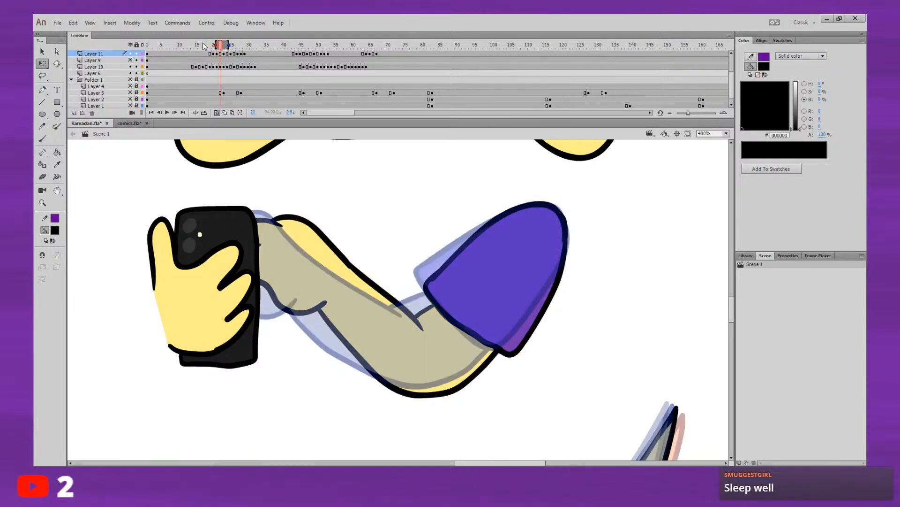
key(period)
key(period)
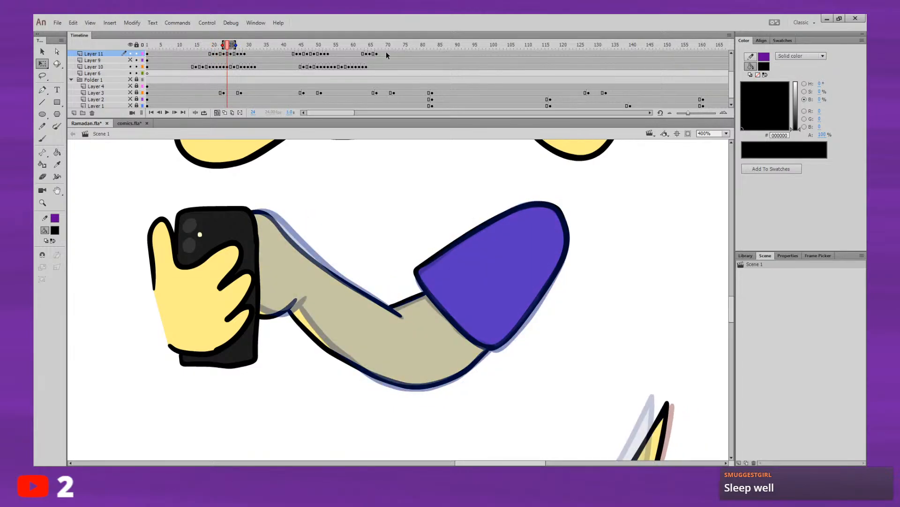
key(period)
key(comma)
key(period)
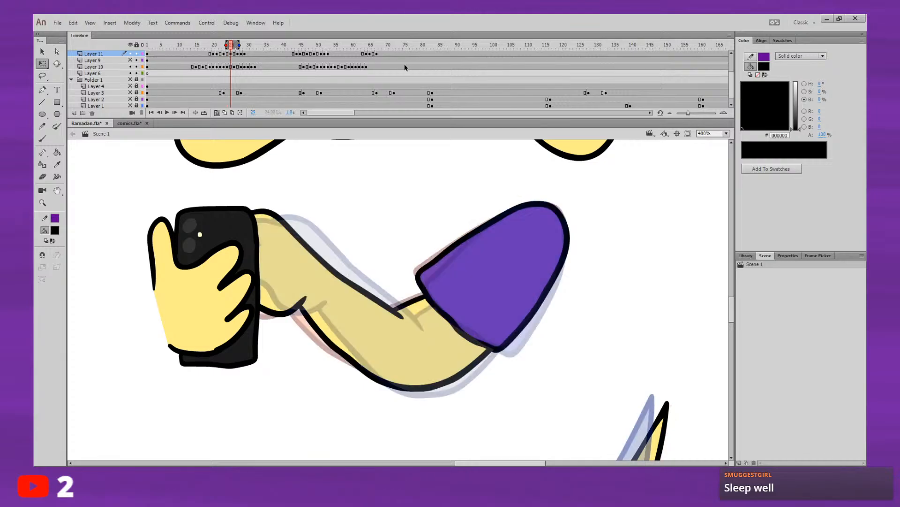
Step: Copy the in-between arm drawing at frame 66 on Layer 11 to frame 69 and play it
click(383, 54)
click(373, 54)
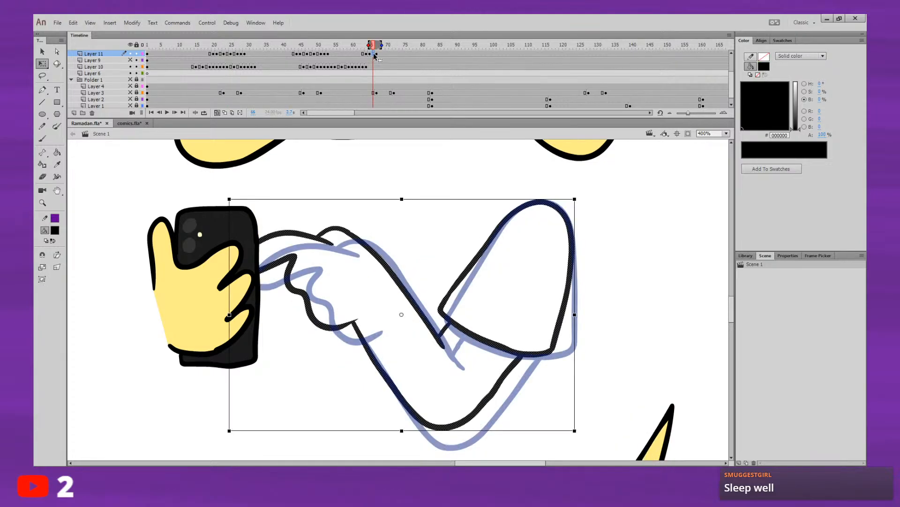
key(Return)
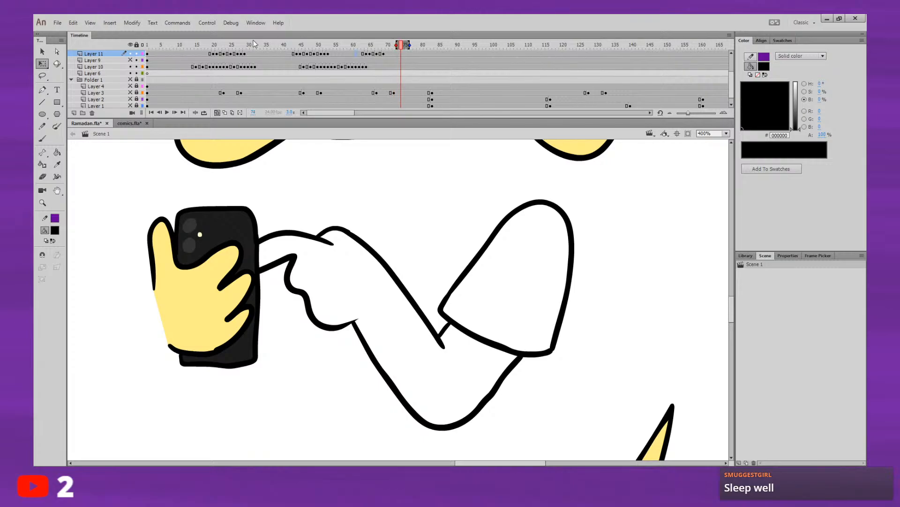
Step: Step forward and back through the frames from 25 to about 30 to study the earlier arm movement's timing
click(230, 44)
key(period)
key(period)
key(period)
key(period)
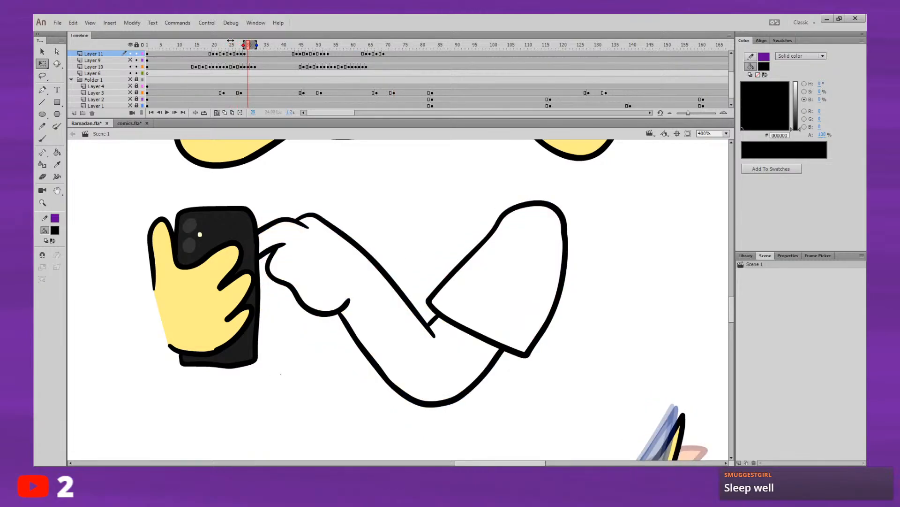
key(comma)
key(comma)
key(comma)
key(comma)
key(comma)
key(comma)
key(comma)
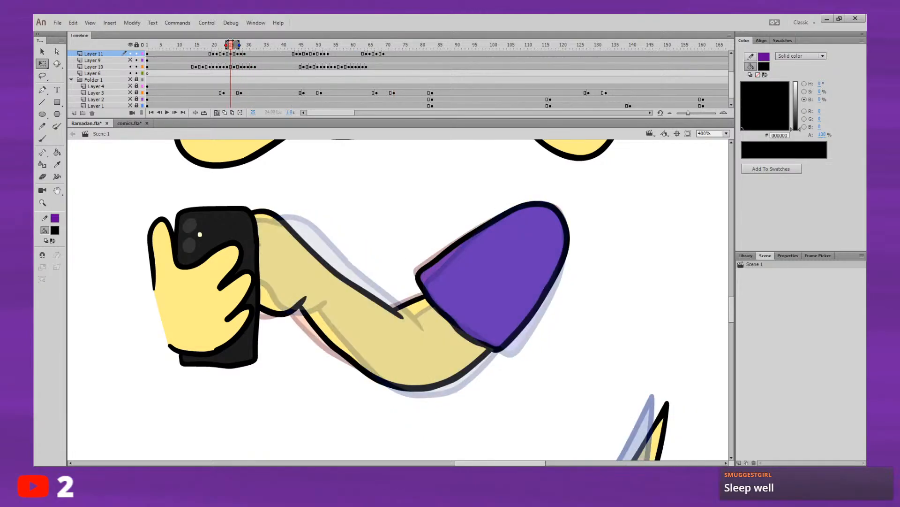
Step: Play the arm animation from frames 25 and 60, and replay it with the whole character in view
key(Return)
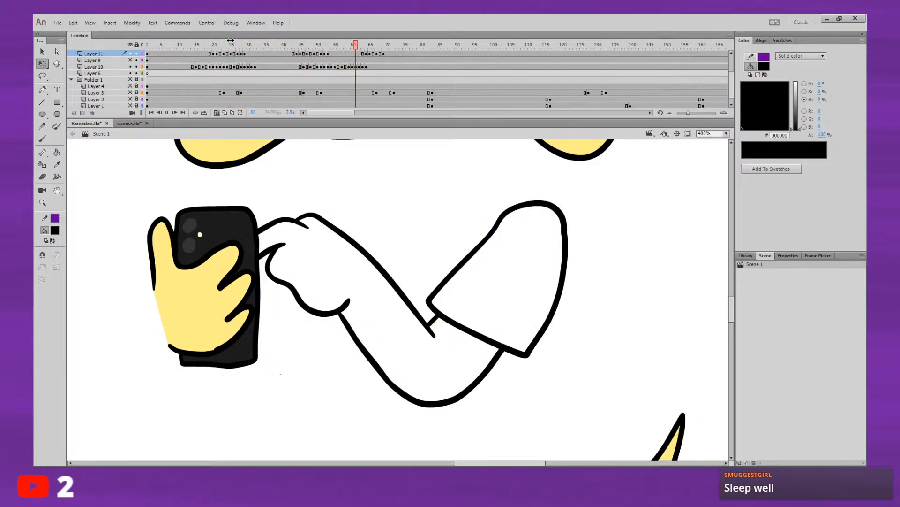
key(Return)
click(352, 43)
key(Return)
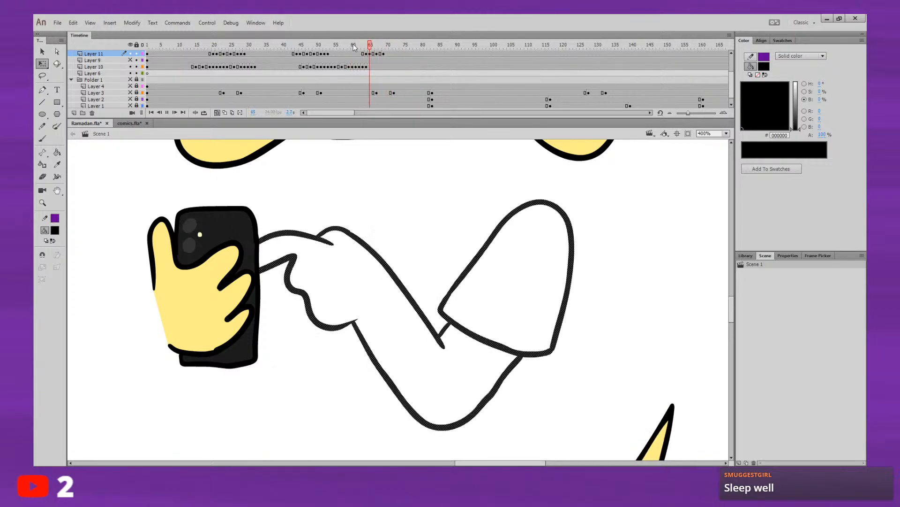
key(Return)
click(726, 151)
click(363, 49)
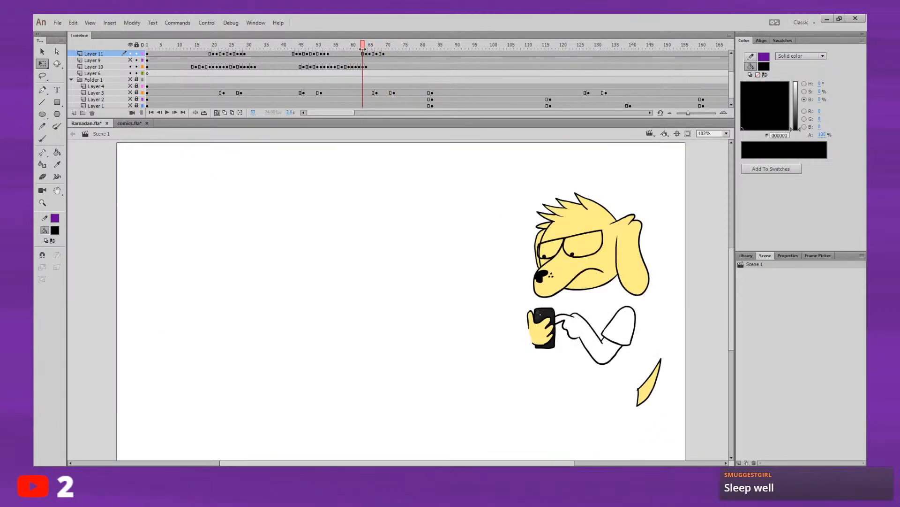
key(Return)
key(Return)
click(193, 42)
key(Return)
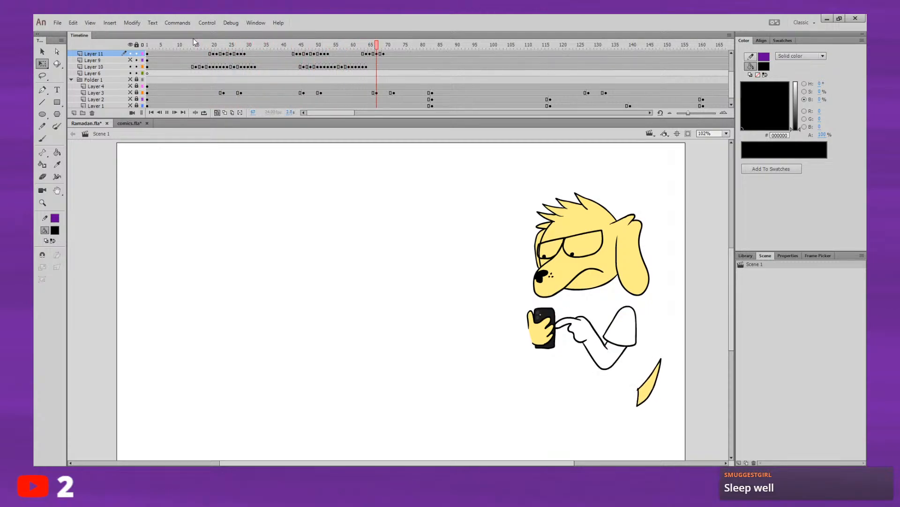
Step: Move the last arm keyframe on Layer 11 to frame 71 so the frame 67 pose holds longer
click(370, 49)
drag(370, 49, 390, 53)
click(383, 53)
Step: Step through the frames from 25 to 31 and play on to check the retimed arm movement
click(230, 45)
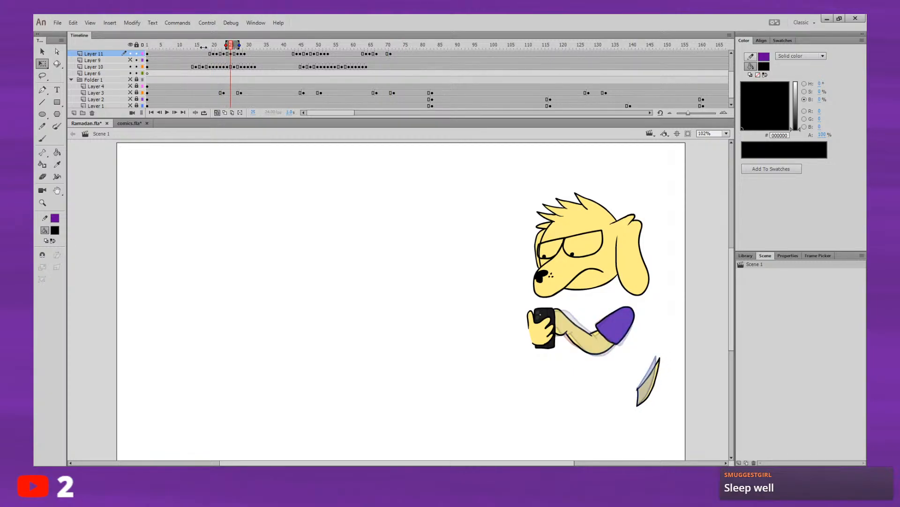
key(period)
key(period)
key(period)
key(period)
key(period)
key(period)
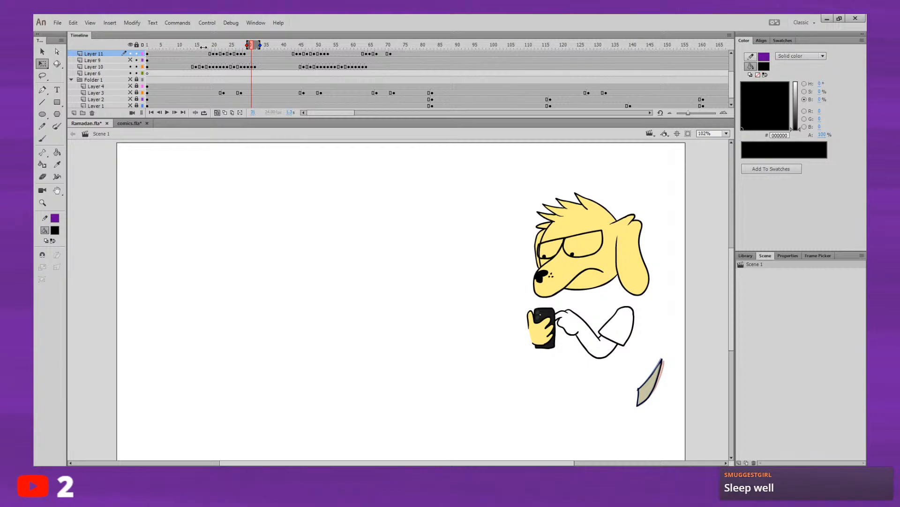
key(Return)
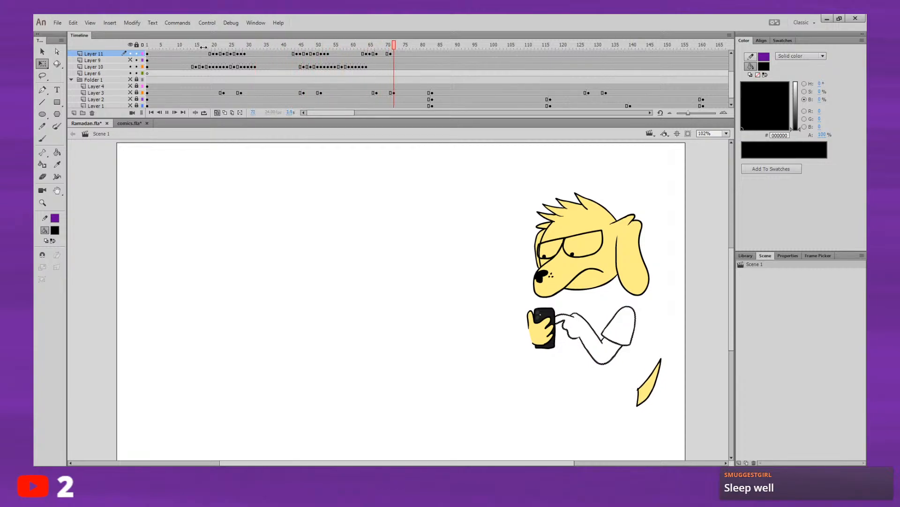
key(Return)
Step: Insert a keyframe on Layer 11 at frame 69 and clear the arm drawing from it
click(385, 52)
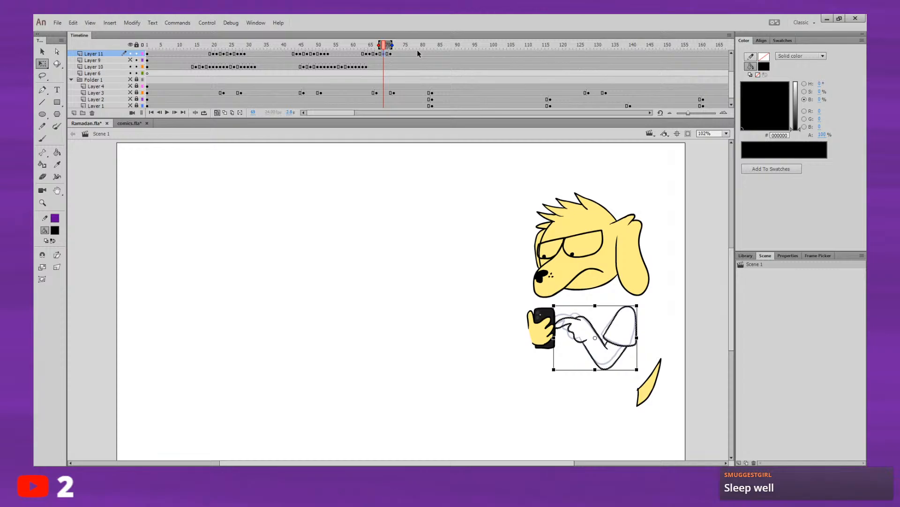
key(ctrl+shift+a)
scroll(419, 53, up, 2)
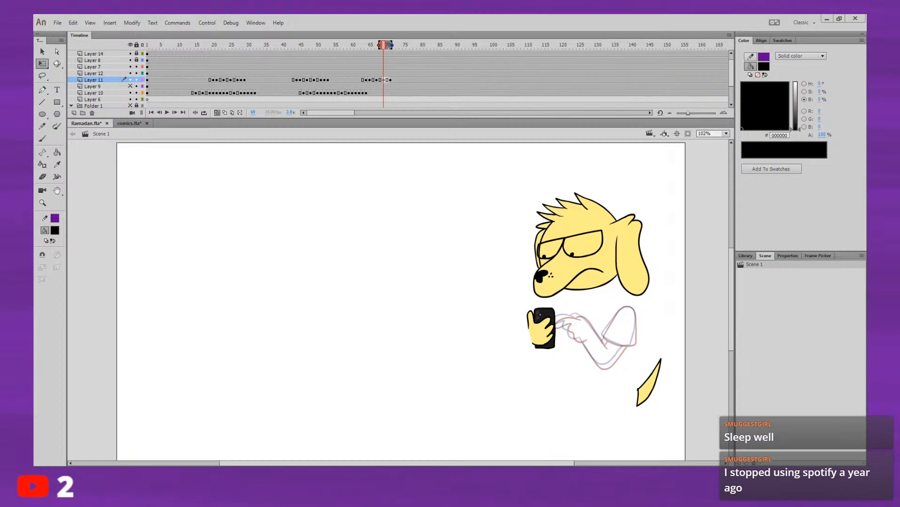
click(635, 284)
key(b)
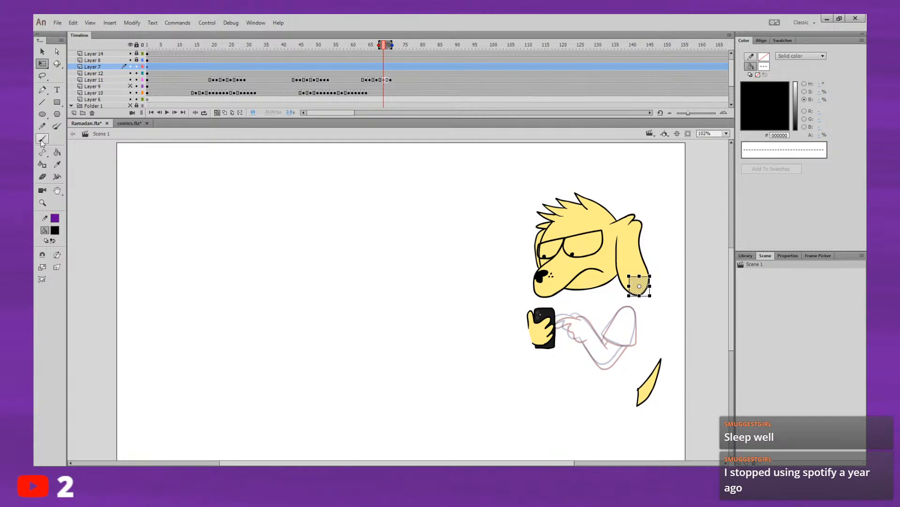
key(v)
click(150, 209)
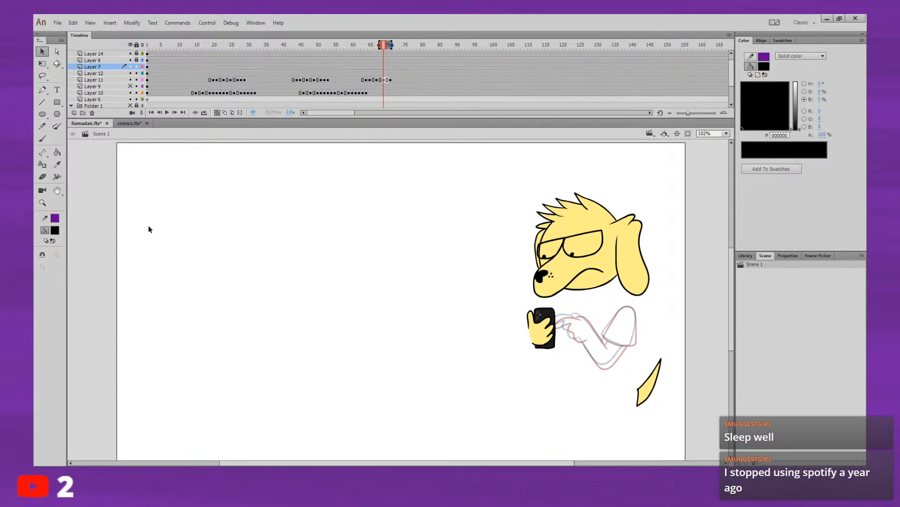
Step: Draw the in-between hand at frame 69 on Layer 11 with the Brush: the pointing finger's upper and lower lines and the palm's underside
click(388, 79)
click(42, 139)
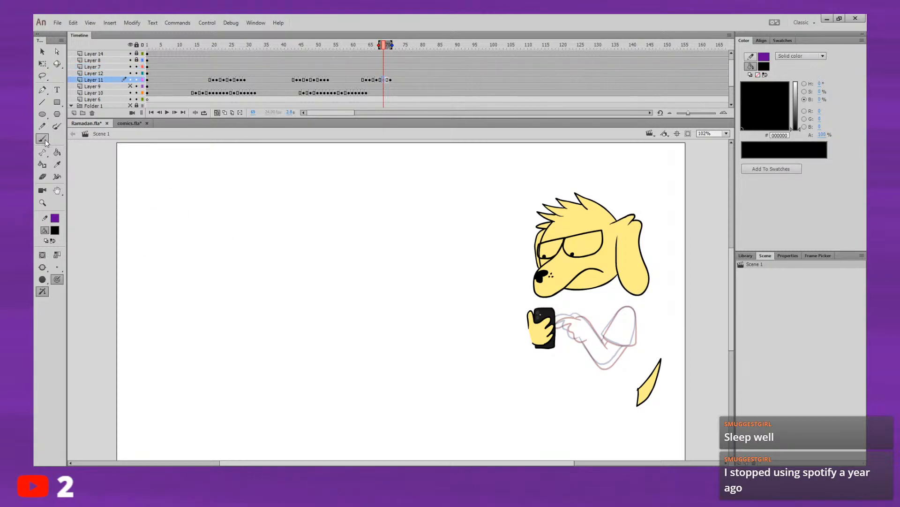
mouse_move(658, 257)
mouse_down()
mouse_move(500, 251)
mouse_move(363, 224)
mouse_up()
click(730, 203)
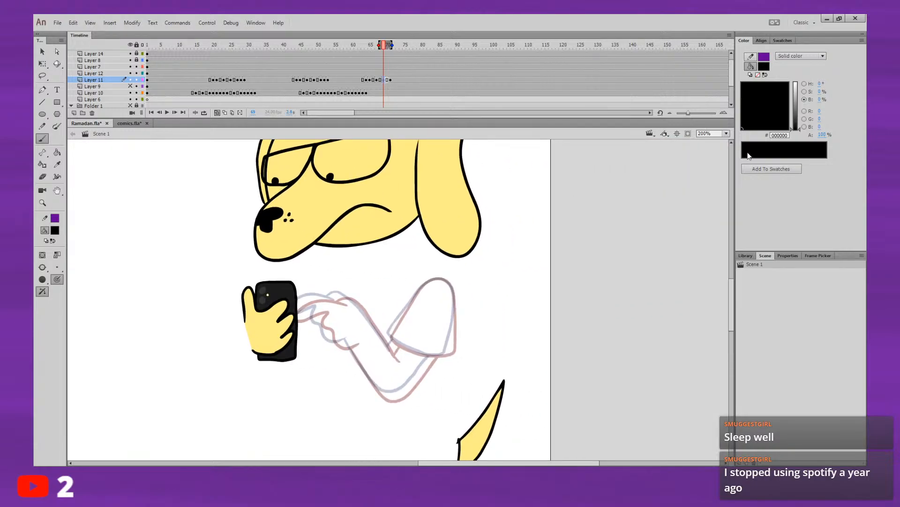
click(725, 212)
drag(626, 250, 708, 234)
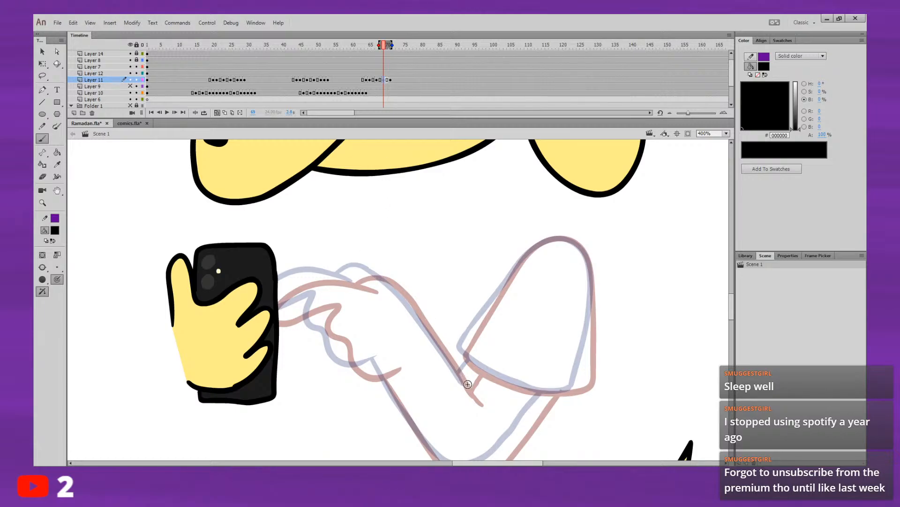
drag(467, 388, 405, 299)
key(ctrl+z)
mouse_move(341, 283)
mouse_down()
mouse_move(262, 274)
mouse_move(229, 285)
mouse_up()
key(ctrl+z)
mouse_move(310, 283)
mouse_down()
mouse_move(238, 279)
mouse_move(223, 299)
mouse_move(241, 310)
mouse_move(300, 277)
mouse_move(276, 267)
mouse_move(302, 280)
mouse_move(251, 270)
mouse_move(230, 281)
mouse_move(234, 307)
mouse_move(267, 292)
mouse_move(261, 322)
mouse_up()
key(ctrl+z)
key(ctrl+z)
key(ctrl+z)
mouse_move(335, 292)
mouse_down()
mouse_move(280, 282)
mouse_move(230, 316)
mouse_move(245, 320)
mouse_move(292, 304)
mouse_move(285, 334)
mouse_move(303, 362)
mouse_move(320, 378)
mouse_move(354, 373)
mouse_up()
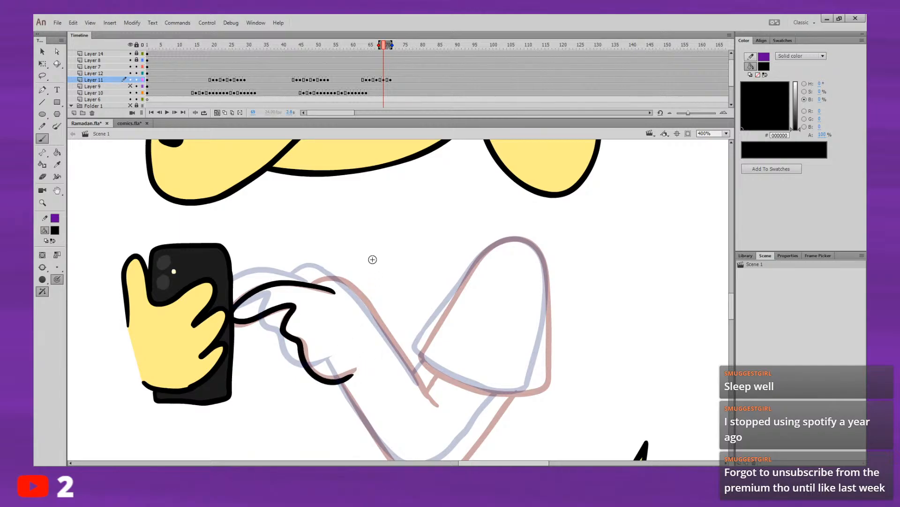
Step: Move the new hand lines up and to the left, between the two onion-skinned poses
key(v)
click(343, 385)
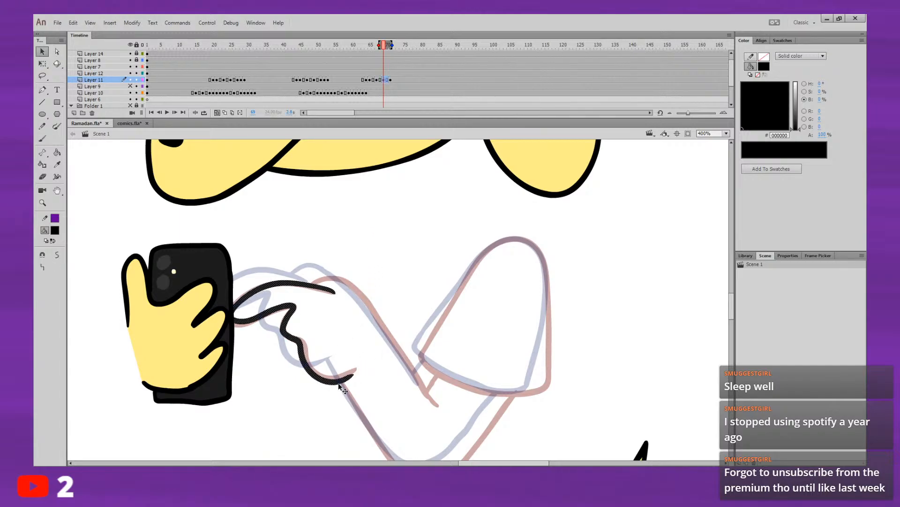
drag(343, 386, 328, 375)
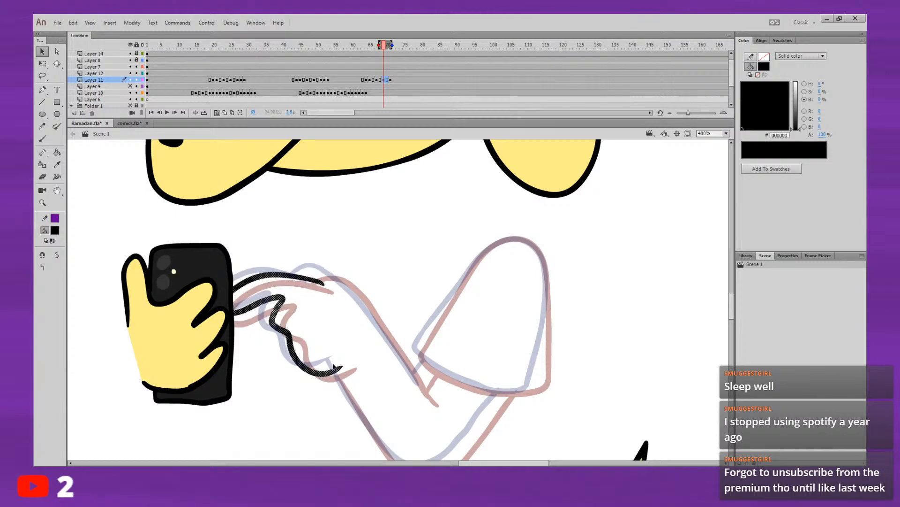
click(355, 348)
Step: Play the animation from around frames 58 to 63 to check the repositioned in-between hand
key(comma)
key(comma)
key(comma)
key(Return)
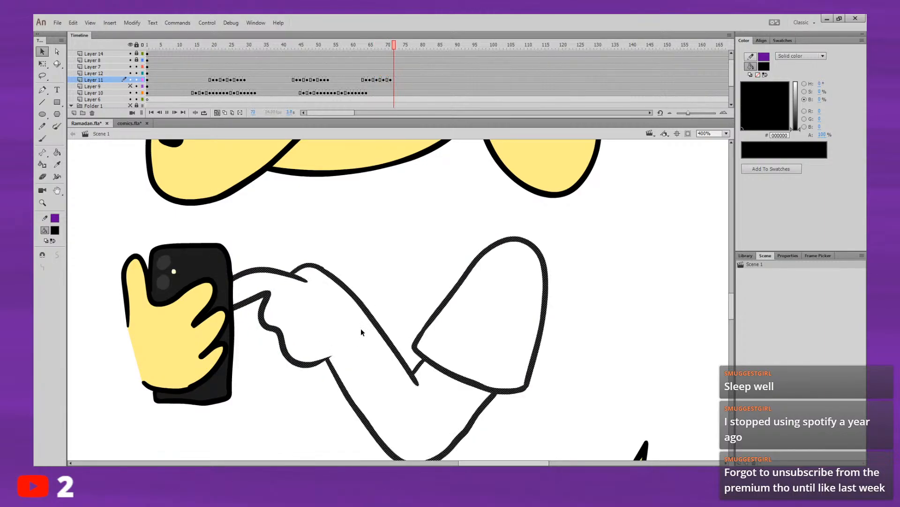
key(Return)
click(343, 48)
key(Return)
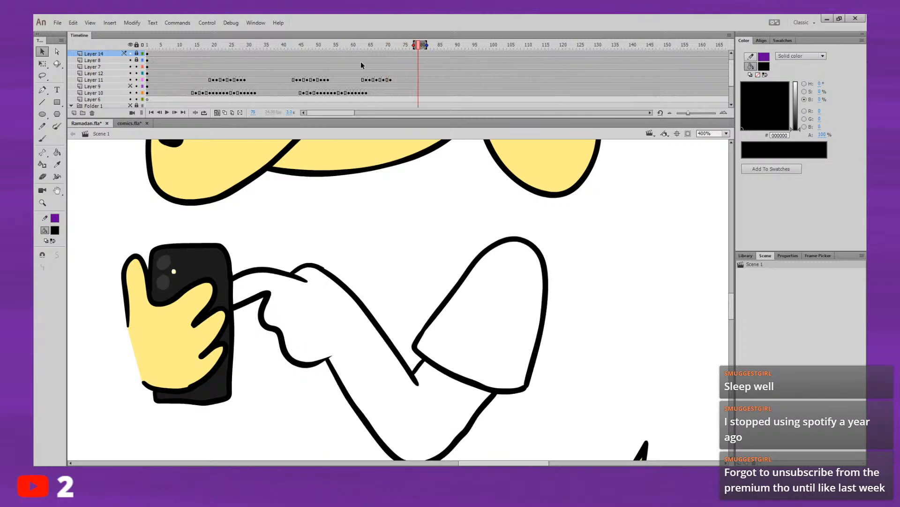
click(360, 47)
key(Return)
Step: Nudge the hand lines at frame 69 slightly further up and left, toward the frame 71 pose
click(384, 80)
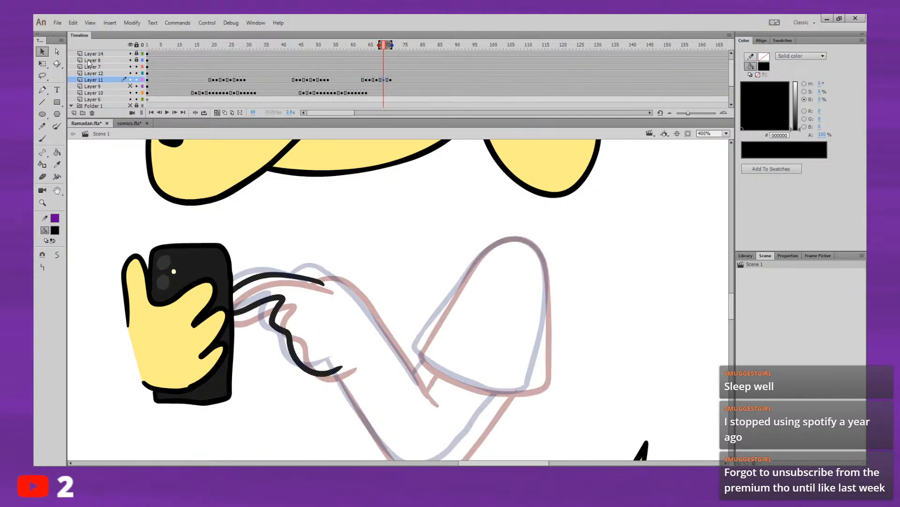
key(Up)
key(Up)
key(Up)
key(Left)
key(Left)
key(Left)
key(Left)
key(Left)
key(Left)
key(Left)
key(Left)
key(Left)
key(Left)
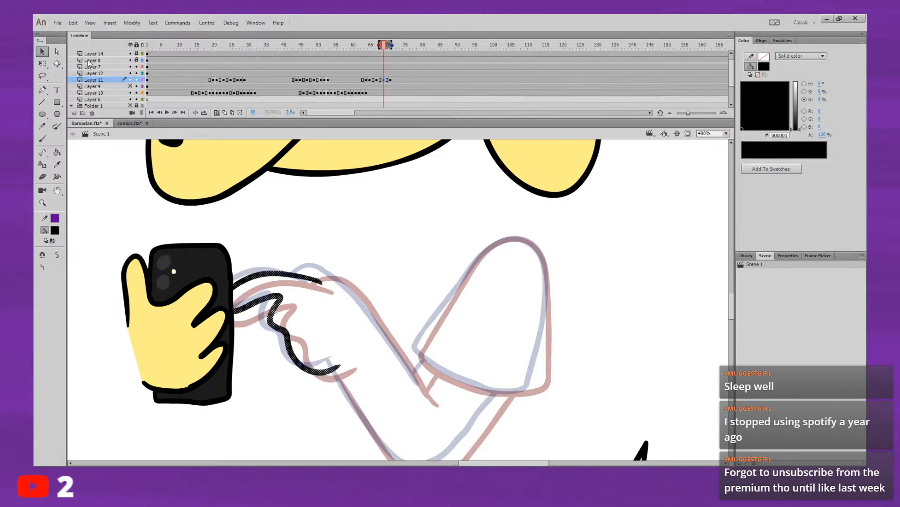
key(Left)
key(Up)
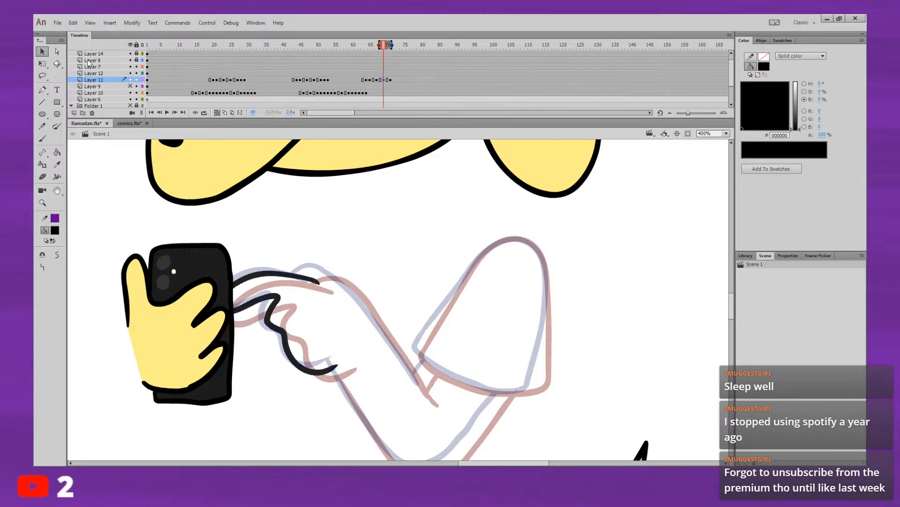
Step: Nudge the hand lines at frame 69 slightly down, deselect them and return to the Brush
key(Down)
key(Down)
key(Down)
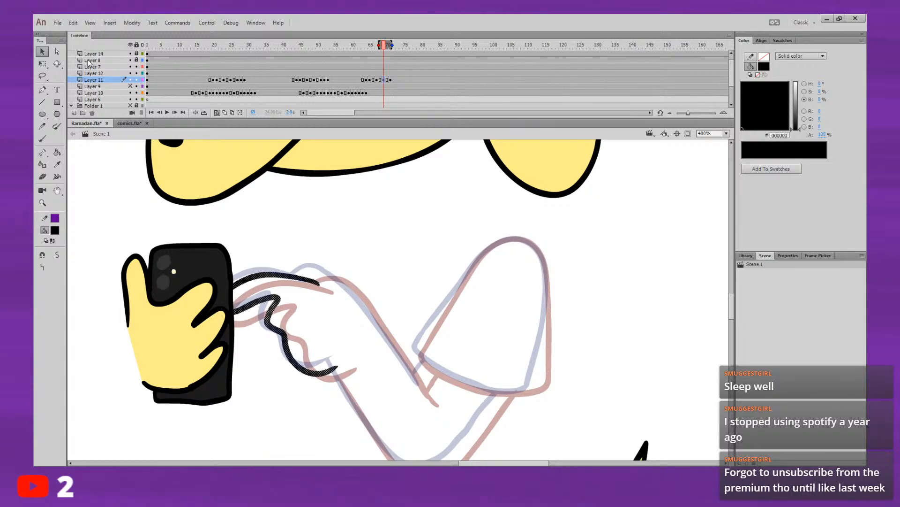
drag(351, 242, 356, 242)
click(42, 139)
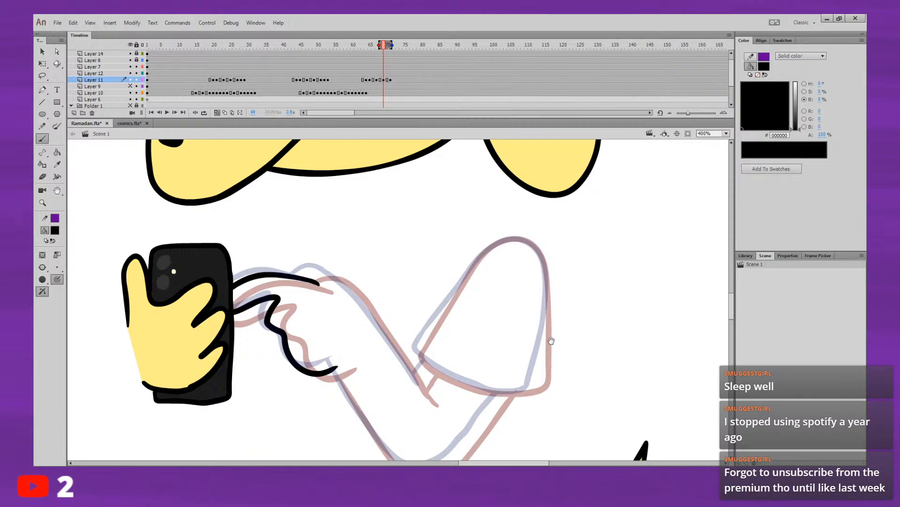
mouse_move(551, 341)
mouse_down()
mouse_move(538, 300)
mouse_move(521, 296)
mouse_up()
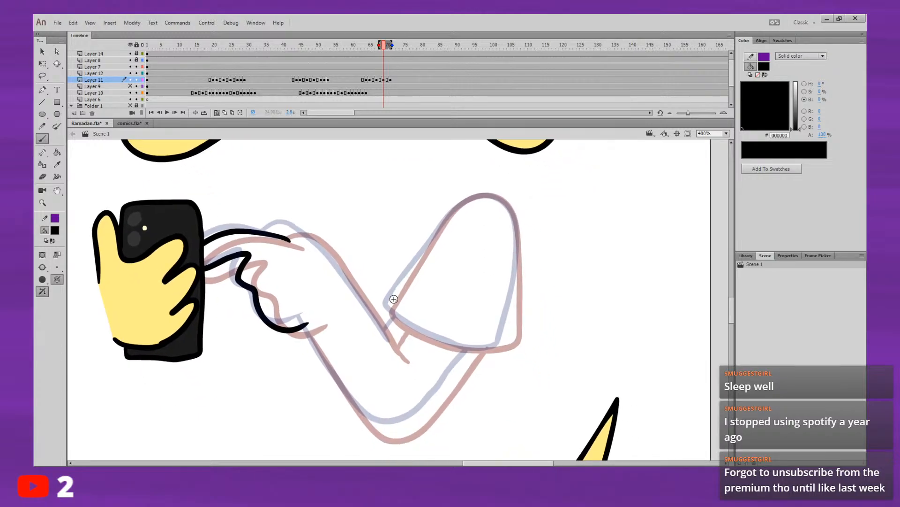
drag(389, 304, 415, 268)
key(ctrl+z)
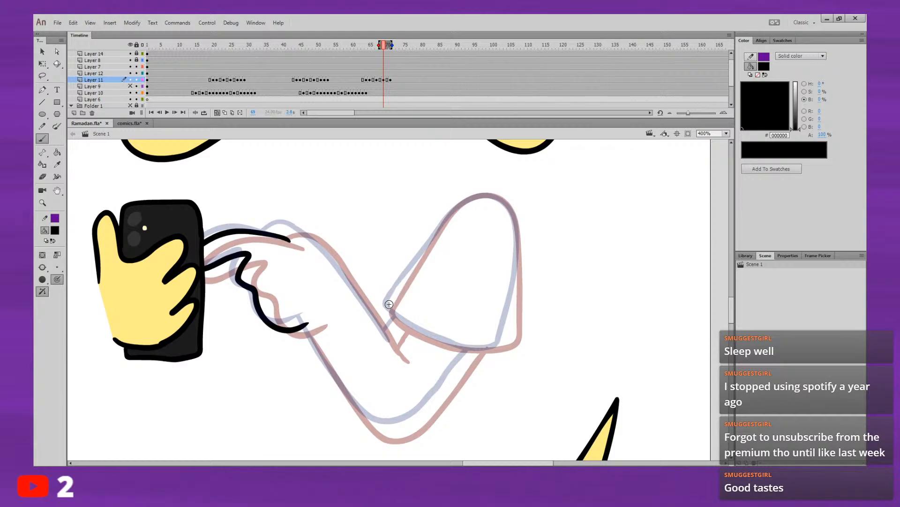
drag(389, 305, 414, 269)
key(ctrl+z)
mouse_move(389, 306)
mouse_down()
mouse_move(423, 255)
mouse_move(408, 225)
mouse_up()
key(ctrl+z)
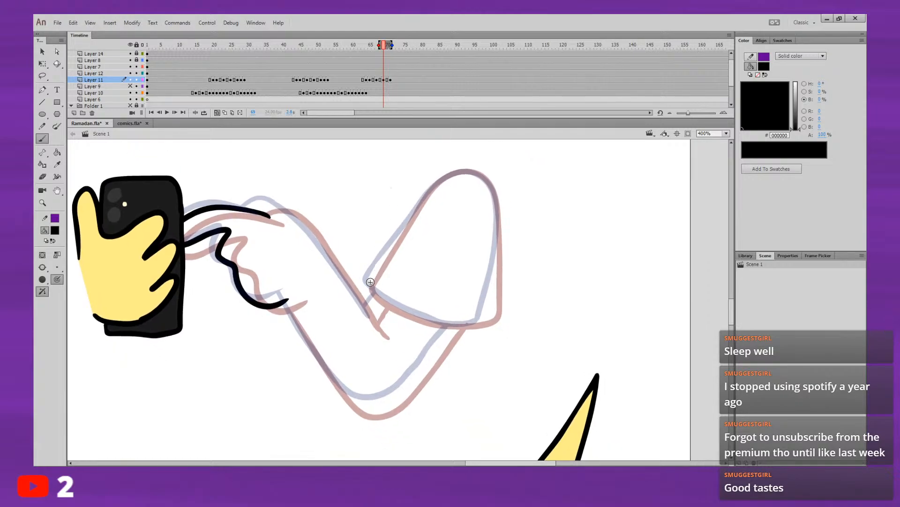
drag(385, 253, 526, 276)
click(44, 140)
drag(425, 259, 504, 319)
drag(518, 280, 674, 244)
key(ctrl+z)
key(ctrl+z)
mouse_move(615, 282)
mouse_down()
mouse_move(682, 266)
mouse_move(545, 309)
mouse_move(608, 273)
mouse_up()
drag(434, 242, 488, 280)
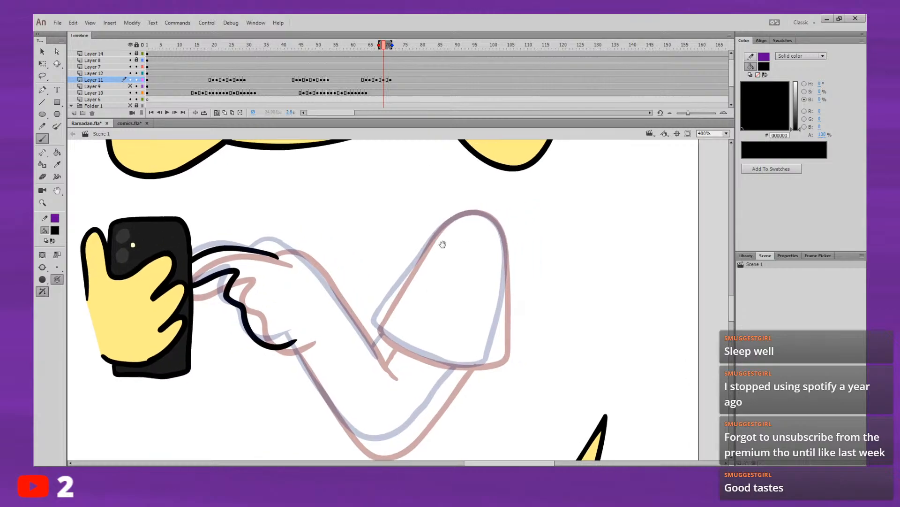
mouse_move(375, 324)
mouse_down()
mouse_move(439, 232)
mouse_move(457, 218)
mouse_move(487, 213)
mouse_up()
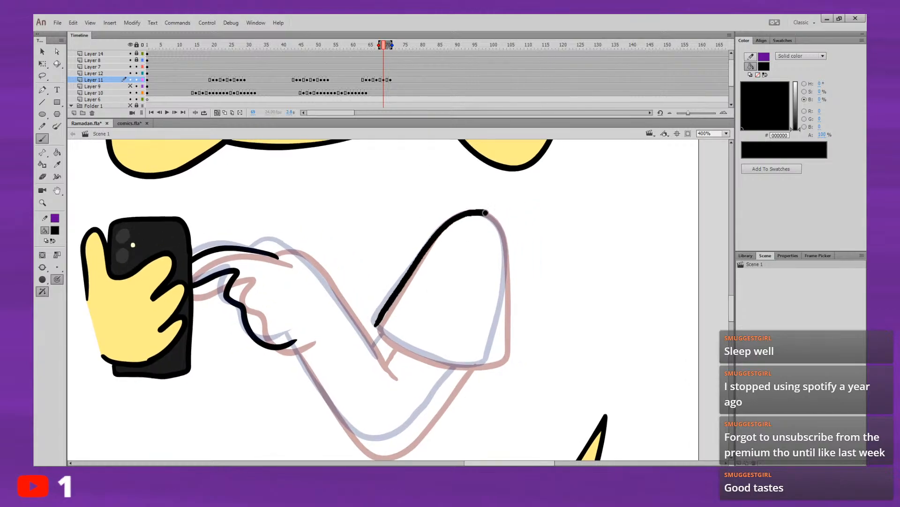
key(ctrl+z)
mouse_move(379, 319)
mouse_down()
mouse_move(441, 229)
mouse_move(421, 254)
mouse_up()
key(ctrl+z)
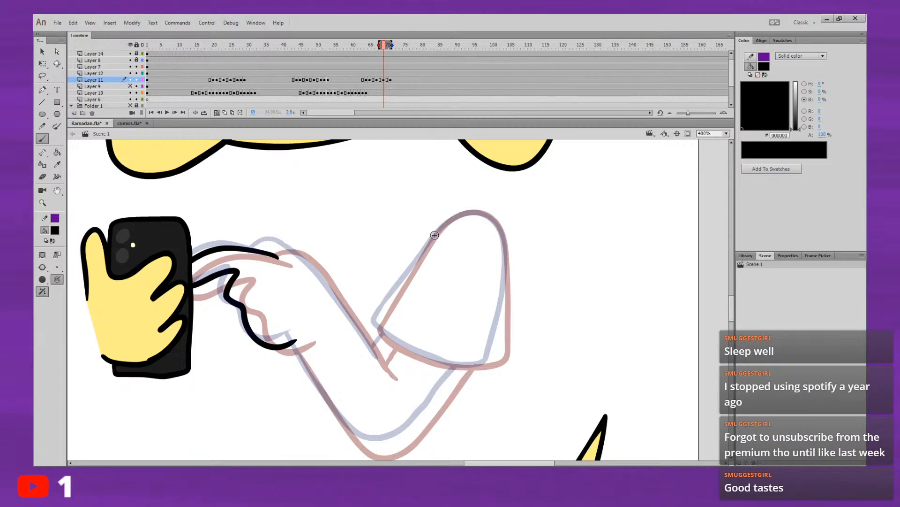
mouse_move(451, 220)
mouse_down()
mouse_move(386, 306)
mouse_move(387, 333)
mouse_move(399, 339)
mouse_up()
key(ctrl+z)
drag(487, 361, 510, 250)
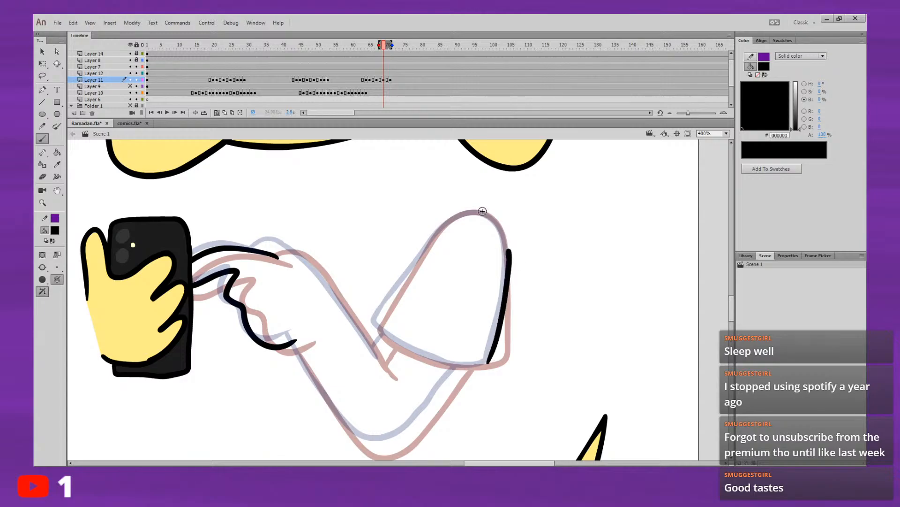
key(ctrl+z)
mouse_move(445, 224)
mouse_down()
mouse_move(488, 214)
mouse_move(505, 245)
mouse_up()
key(ctrl+z)
mouse_move(500, 315)
mouse_down()
mouse_move(508, 267)
mouse_move(499, 306)
mouse_move(507, 277)
mouse_up()
key(ctrl+z)
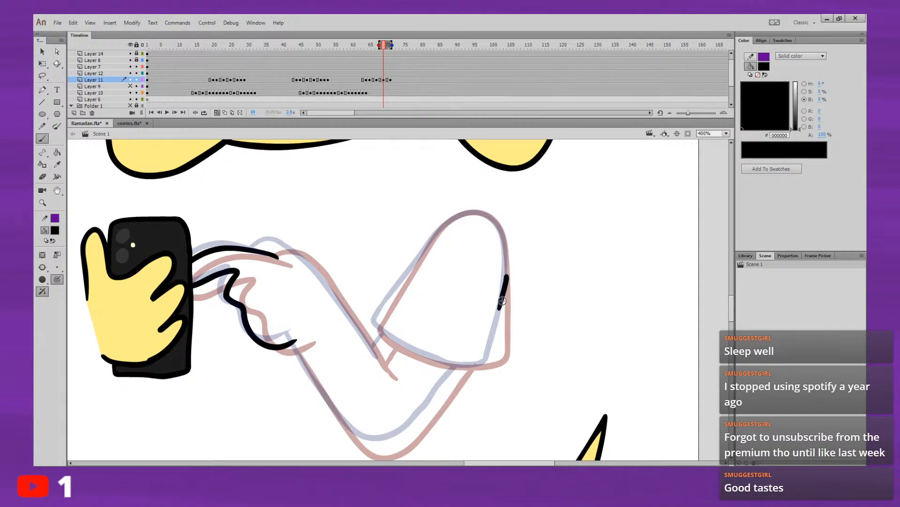
key(ctrl+z)
Step: Draw the sleeve's outer edge, inner edge and rounded top at frame 69 with the Brush, between the onion-skinned poses
drag(500, 313, 500, 231)
mouse_move(389, 303)
mouse_down()
mouse_move(447, 225)
mouse_move(486, 208)
mouse_up()
key(ctrl+z)
key(ctrl+z)
drag(390, 297, 429, 247)
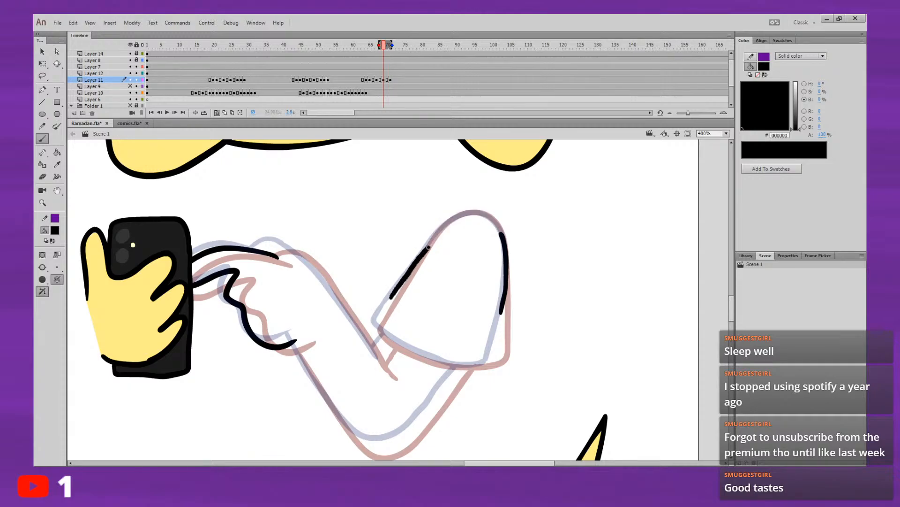
drag(459, 216, 475, 212)
key(ctrl+z)
drag(387, 301, 403, 280)
key(ctrl+z)
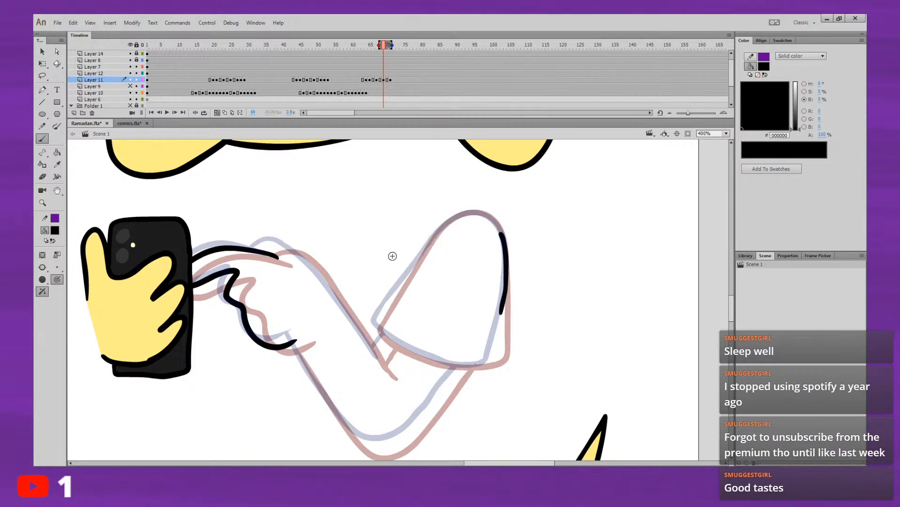
mouse_move(423, 292)
mouse_down()
mouse_move(360, 313)
mouse_move(422, 231)
mouse_move(453, 219)
mouse_move(480, 244)
mouse_up()
drag(475, 197, 479, 161)
drag(444, 255, 460, 209)
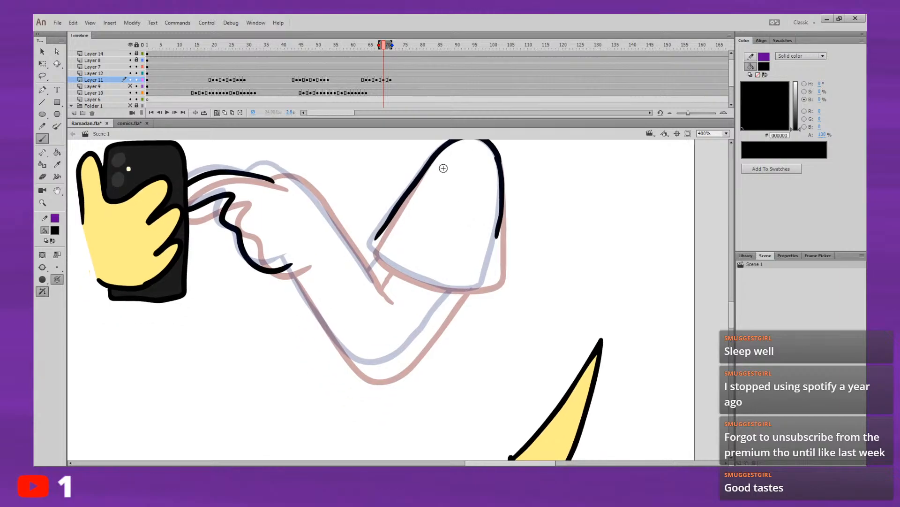
Step: Close the frame 69 sleeve outline with its inner corner, the hem and the lower part of its outer edge
drag(454, 264, 437, 245)
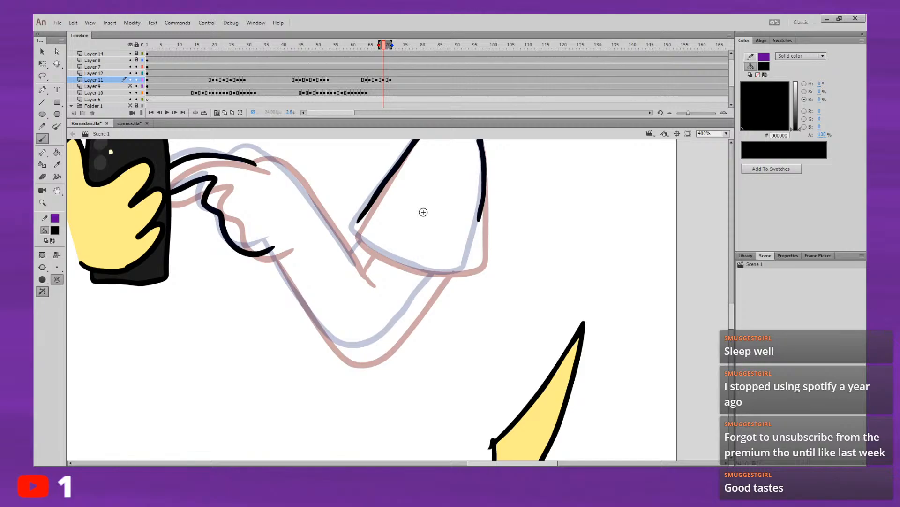
drag(411, 309, 416, 338)
key(ctrl+z)
drag(510, 374, 475, 413)
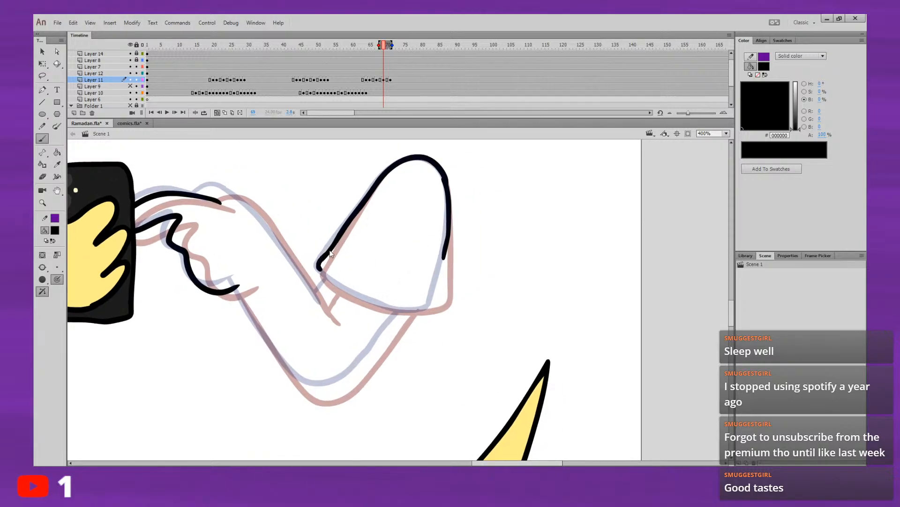
mouse_move(329, 256)
mouse_down()
mouse_move(321, 263)
mouse_move(354, 294)
mouse_move(412, 311)
mouse_move(432, 301)
mouse_move(447, 258)
mouse_move(437, 268)
mouse_move(436, 255)
mouse_move(497, 217)
mouse_up()
scroll(478, 284, up, 2)
drag(555, 293, 570, 313)
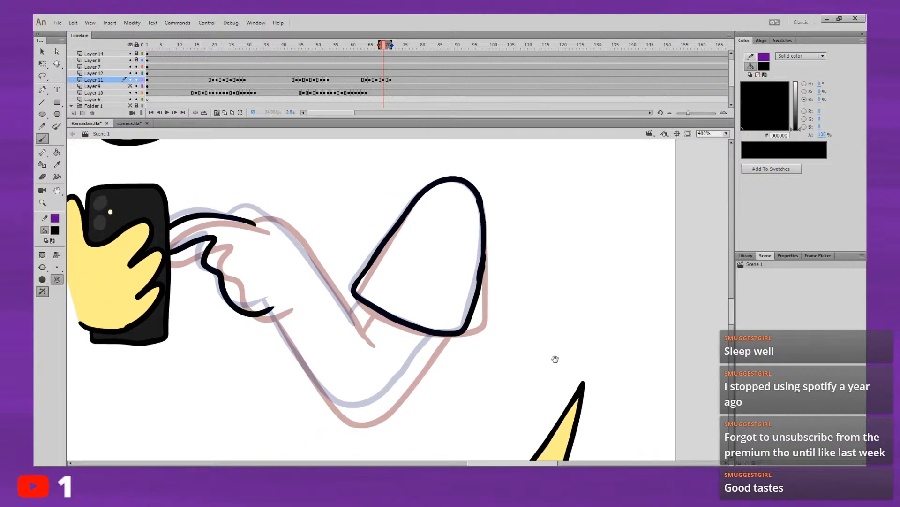
drag(551, 350, 602, 342)
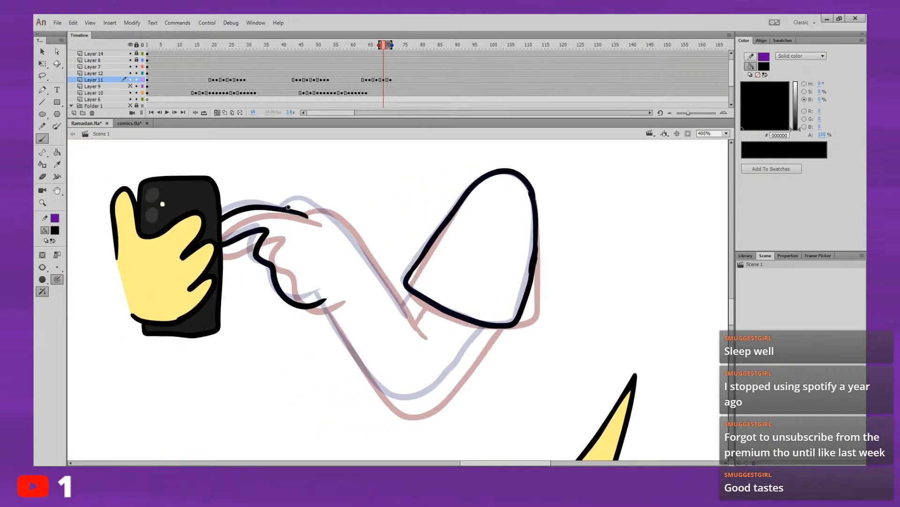
Step: Draw the frame 69 arm: the curved upper line from the hand, the underside around the elbow to the hem, and the short crease
mouse_move(288, 207)
mouse_down()
mouse_move(317, 208)
mouse_move(339, 225)
mouse_move(394, 287)
mouse_move(356, 240)
mouse_up()
key(ctrl+z)
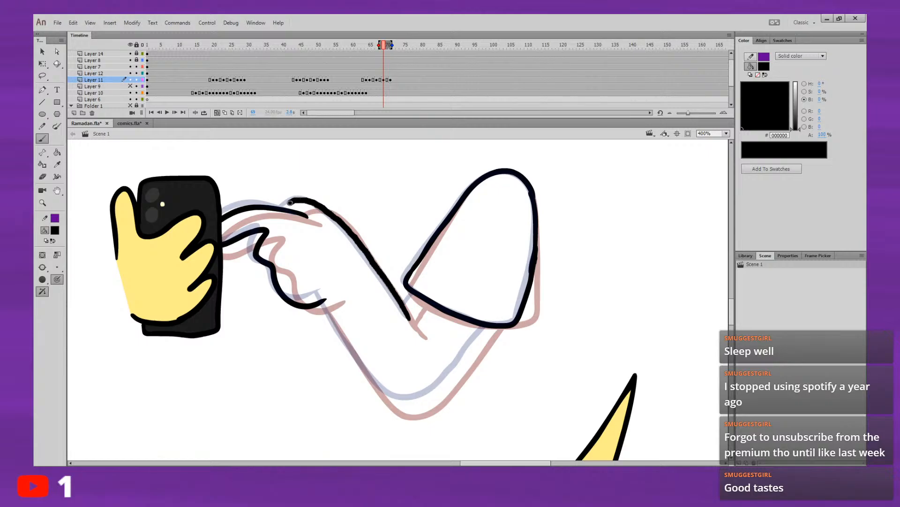
drag(290, 203, 287, 208)
drag(360, 204, 310, 136)
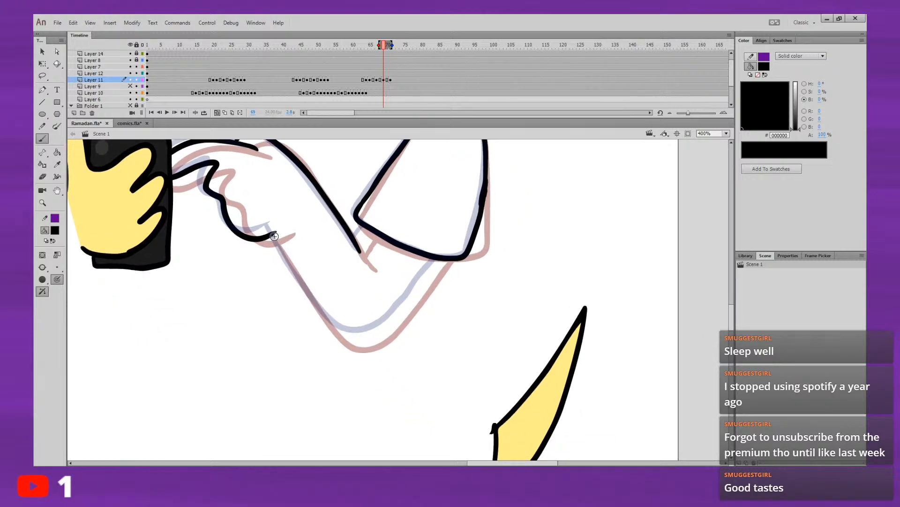
mouse_move(284, 256)
mouse_down()
mouse_move(341, 331)
mouse_move(369, 331)
mouse_move(400, 309)
mouse_move(445, 257)
mouse_up()
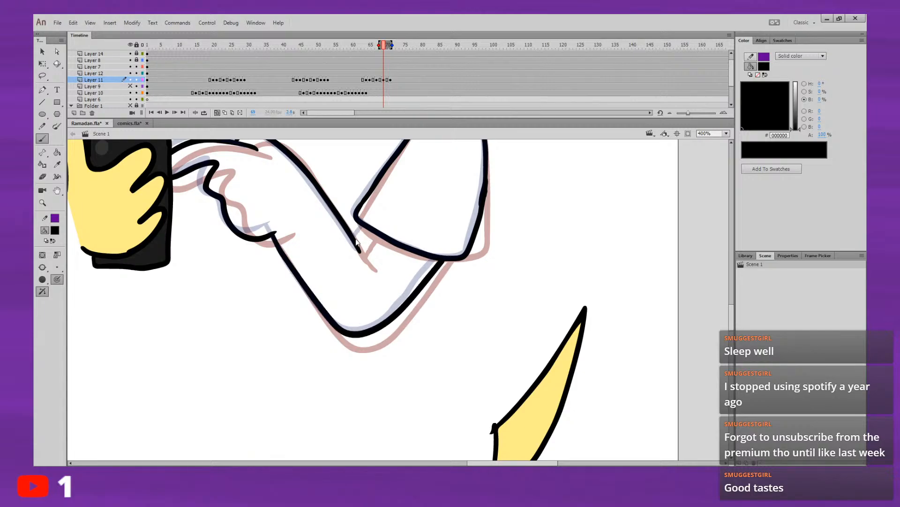
mouse_move(474, 219)
mouse_down()
mouse_move(436, 267)
mouse_move(413, 272)
mouse_up()
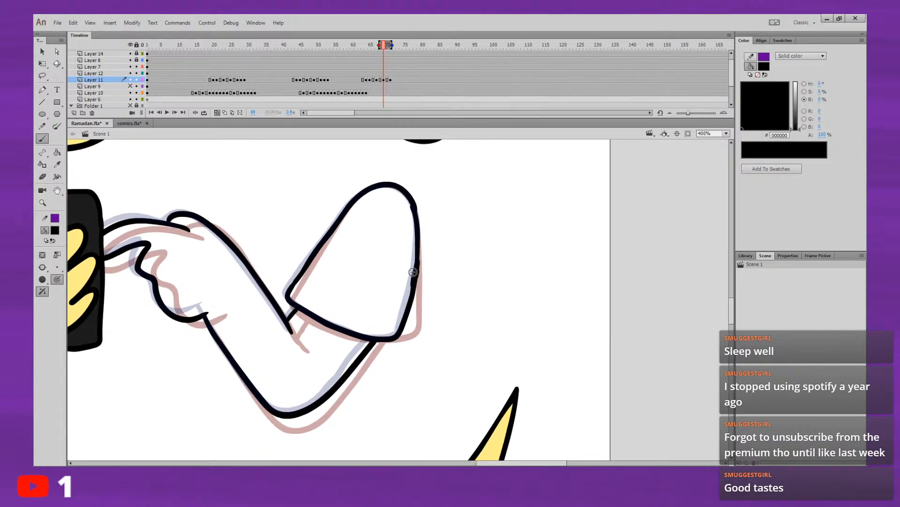
Step: Fit the whole stage in view and play the animation to check the finished frame 69 arm in-between
click(727, 134)
click(723, 145)
click(364, 47)
key(Return)
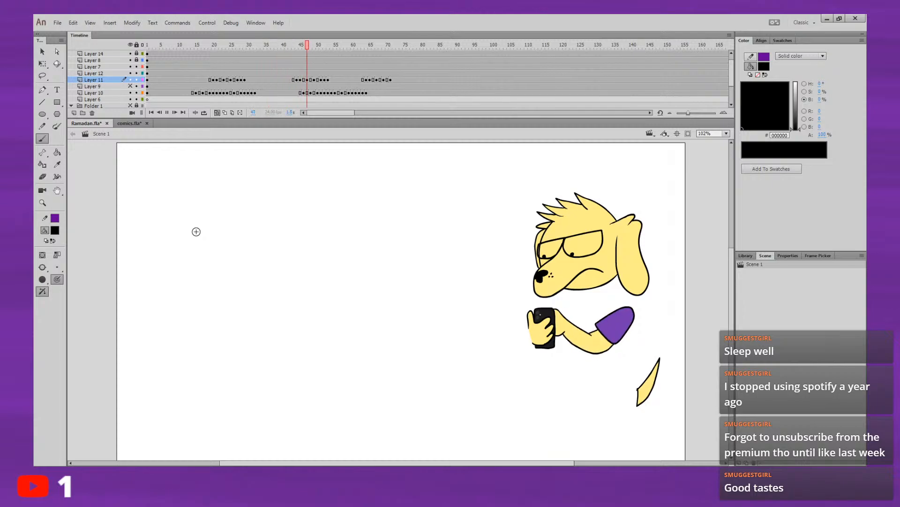
key(Return)
Step: Turn off onion skinning and fill the sleeve at frame 29 with purple 743AAF sampled from the preceding coloured frame
click(261, 45)
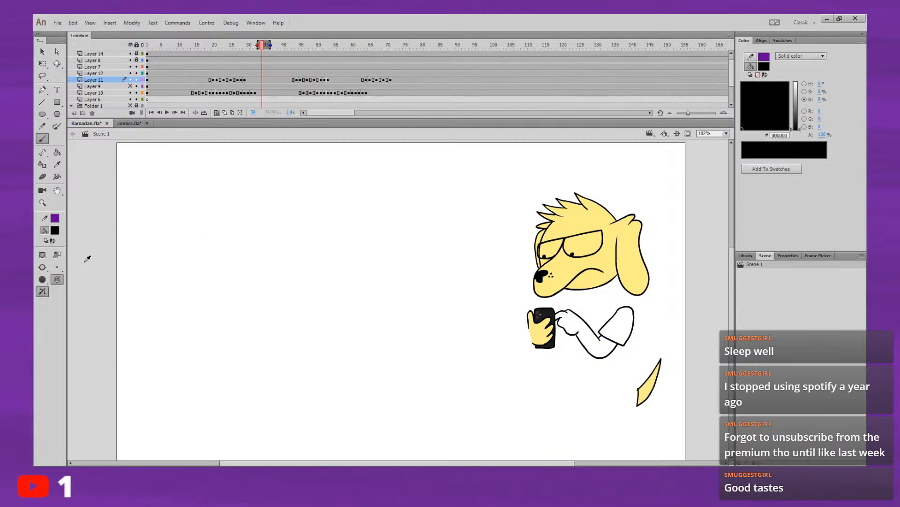
key(comma)
key(comma)
key(comma)
key(comma)
key(comma)
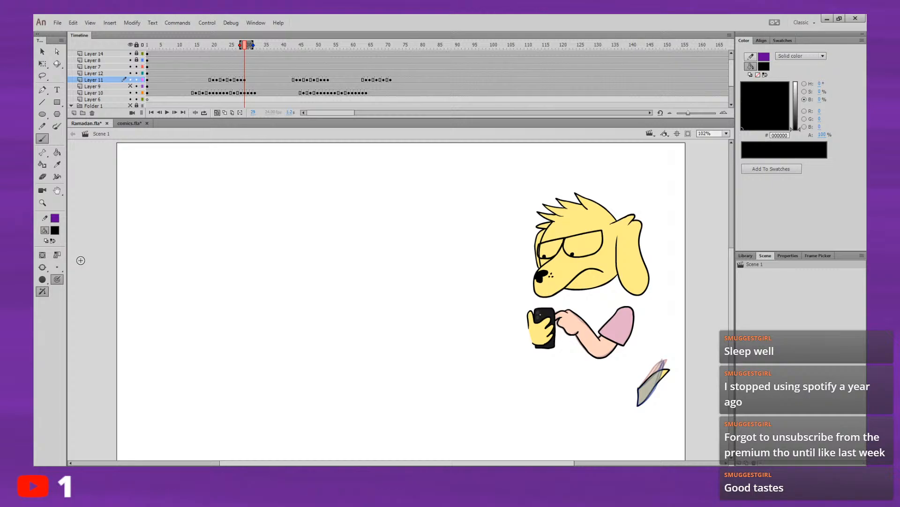
click(217, 113)
click(55, 230)
click(617, 324)
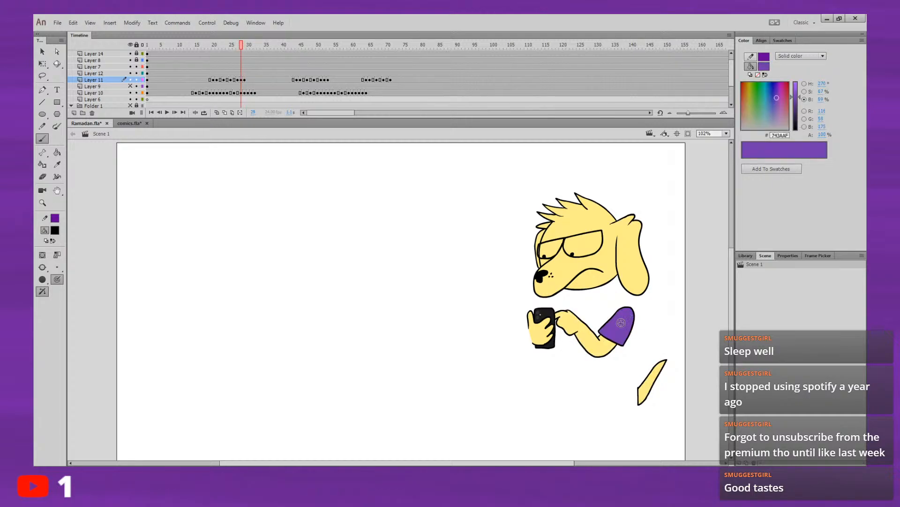
key(period)
key(k)
click(617, 324)
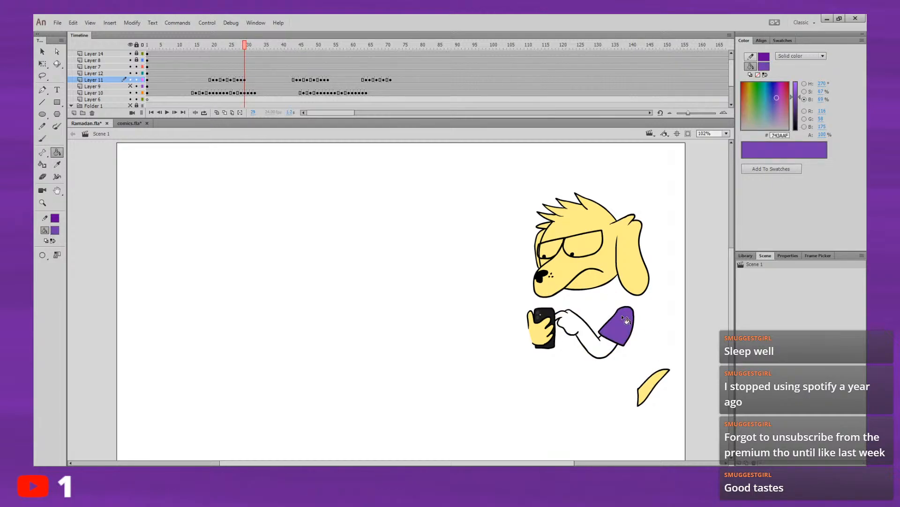
Step: Fill the bare arm and hand at frame 29 with the yellow FFEE88 sampled from the dog's head
click(55, 229)
click(588, 265)
click(593, 332)
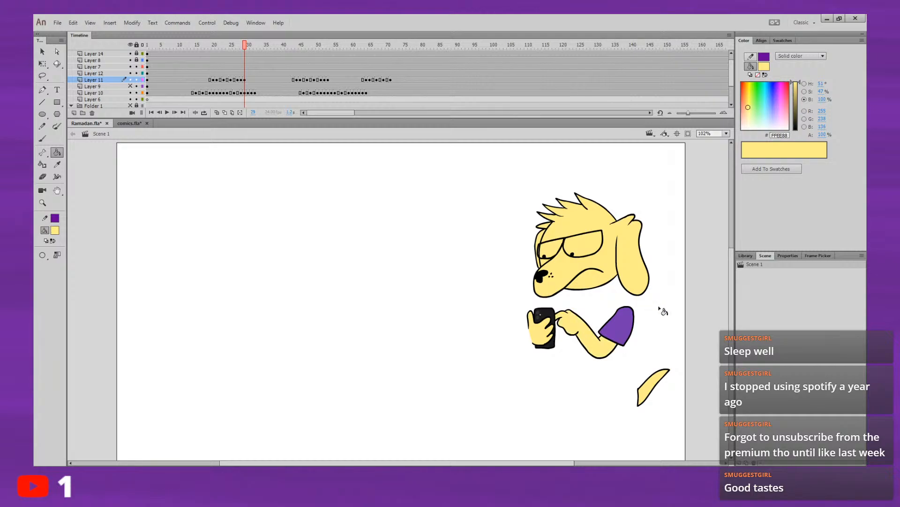
Step: Colour the arm drawing at frame 53, filling the arm with yellow FFEE88 and the sleeve with purple 743AAF
key(Return)
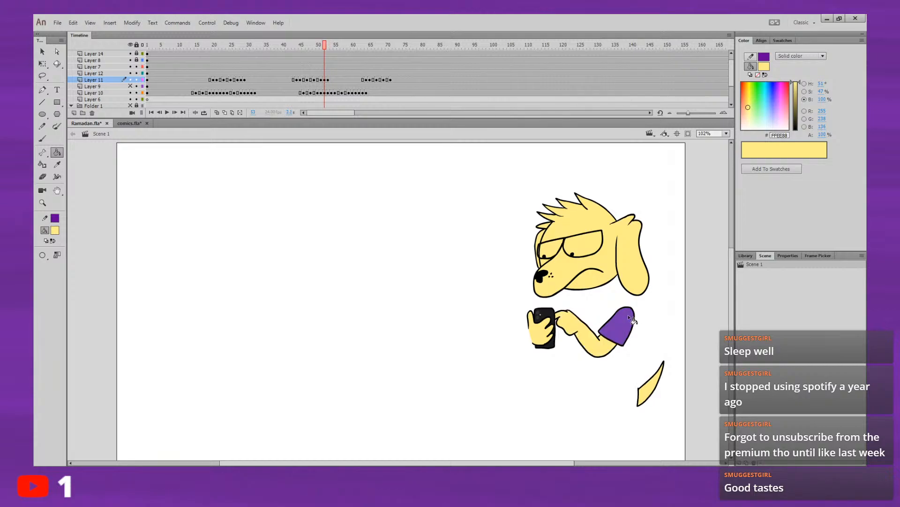
key(ctrl+z)
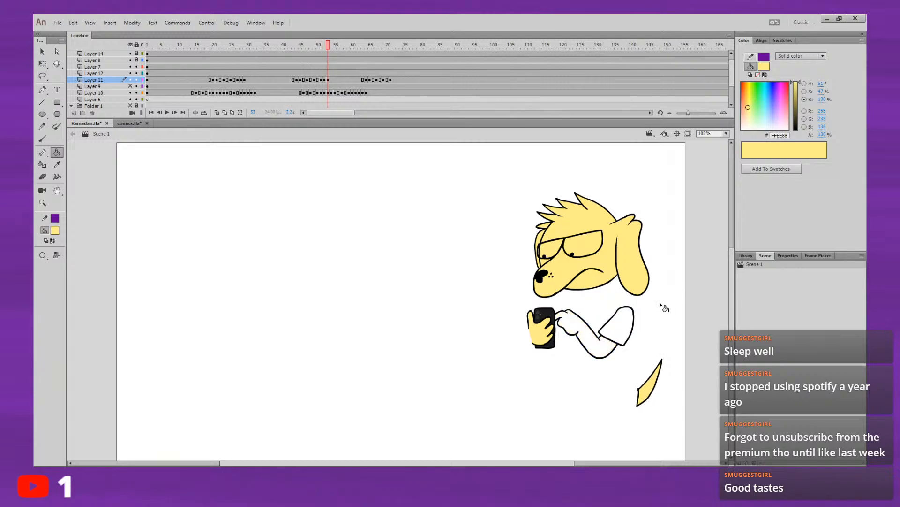
click(603, 346)
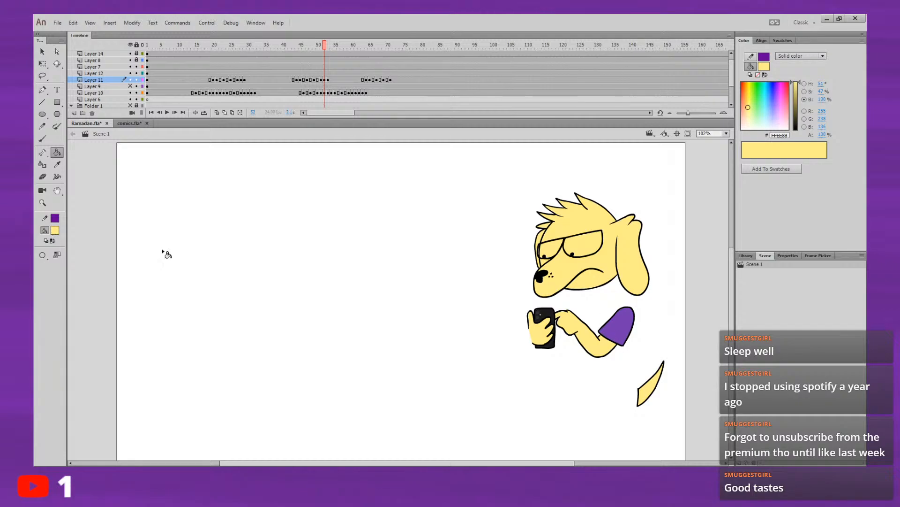
click(53, 241)
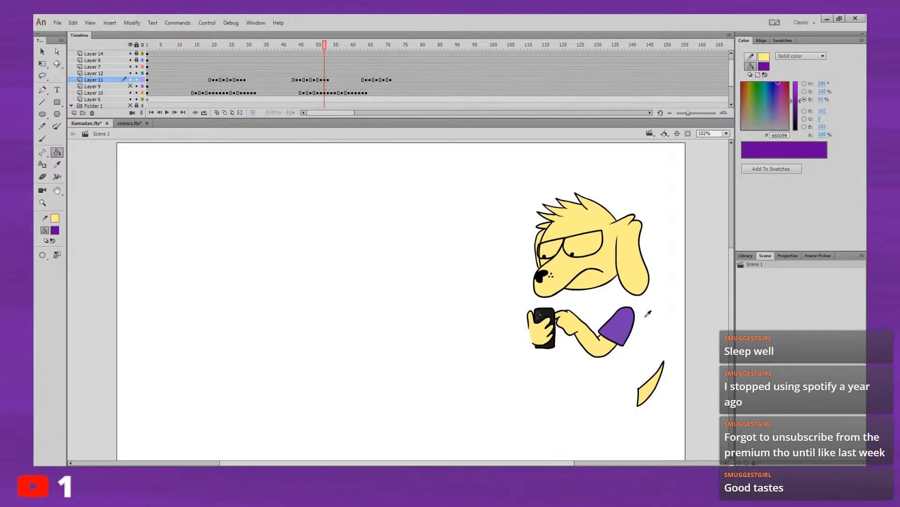
click(626, 318)
key(.)
click(620, 320)
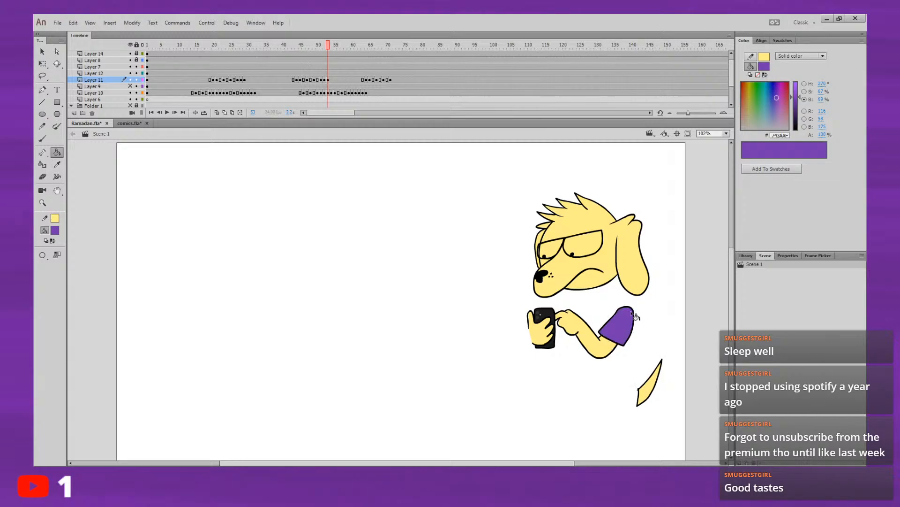
Step: Play the animation from frame 14 to check the coloured arm poses and the settling motion
key(.)
key(.)
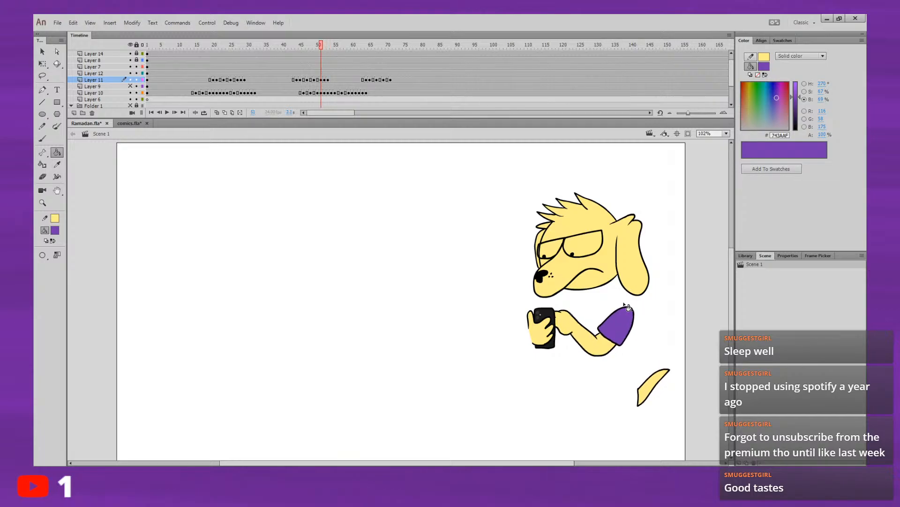
click(191, 69)
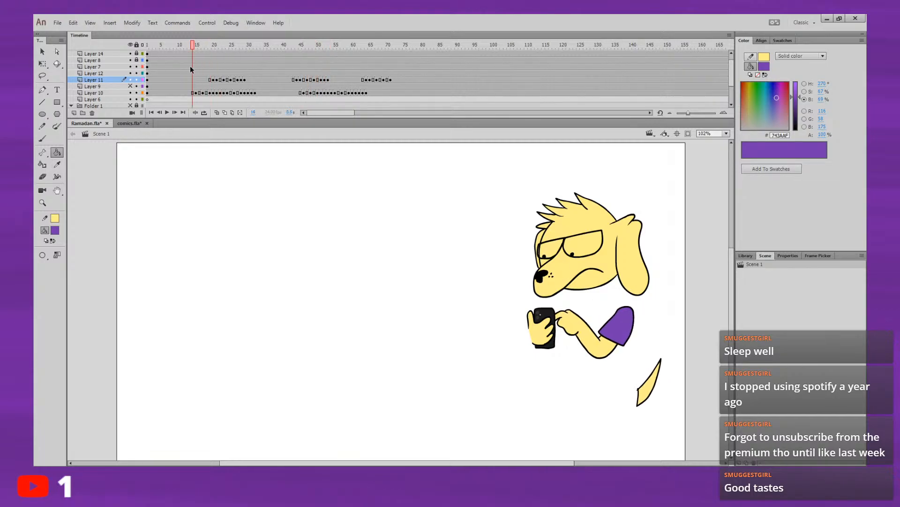
key(ctrl+a)
key(Return)
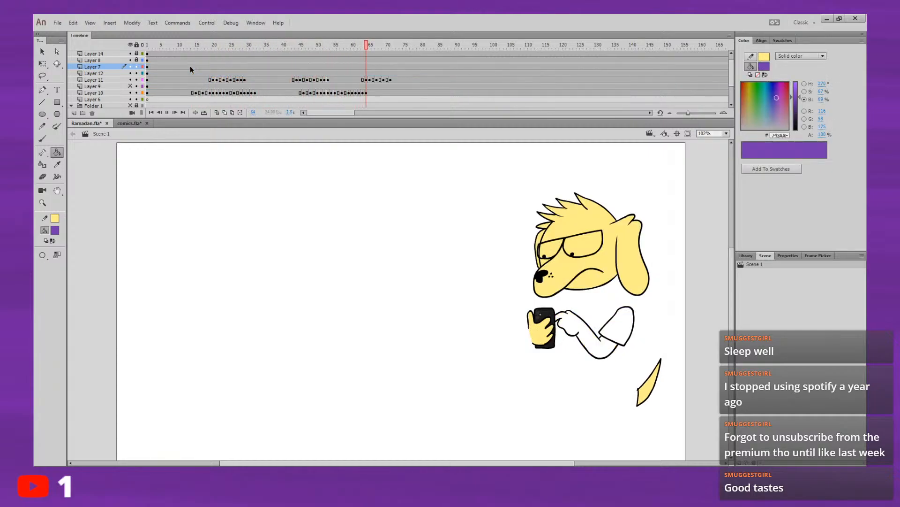
Step: Fill the sleeve of the uncoloured arm drawing at frame 64 with purple 743AAF
click(355, 45)
key(Return)
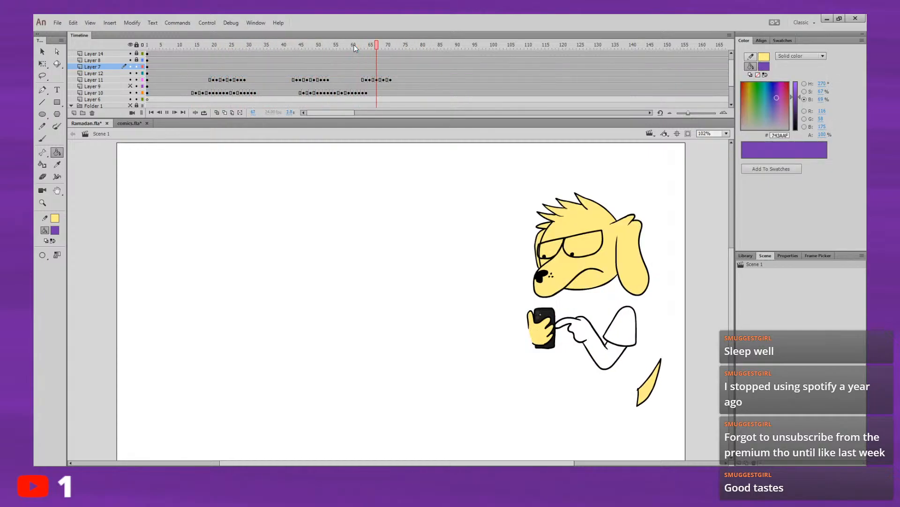
click(356, 45)
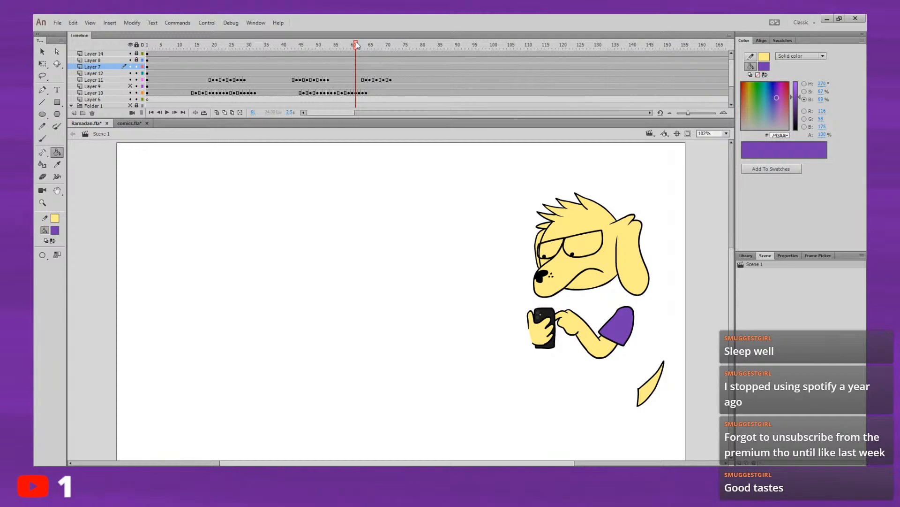
key(period)
key(period)
key(period)
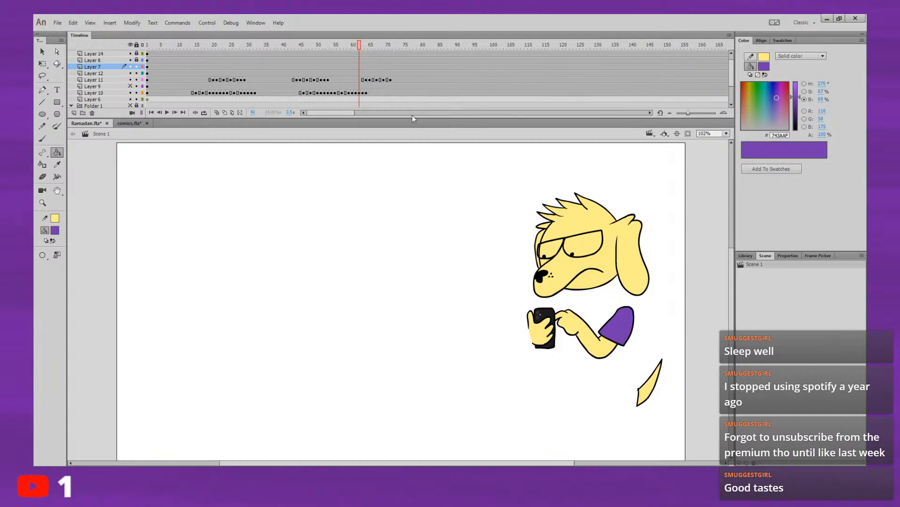
key(comma)
key(period)
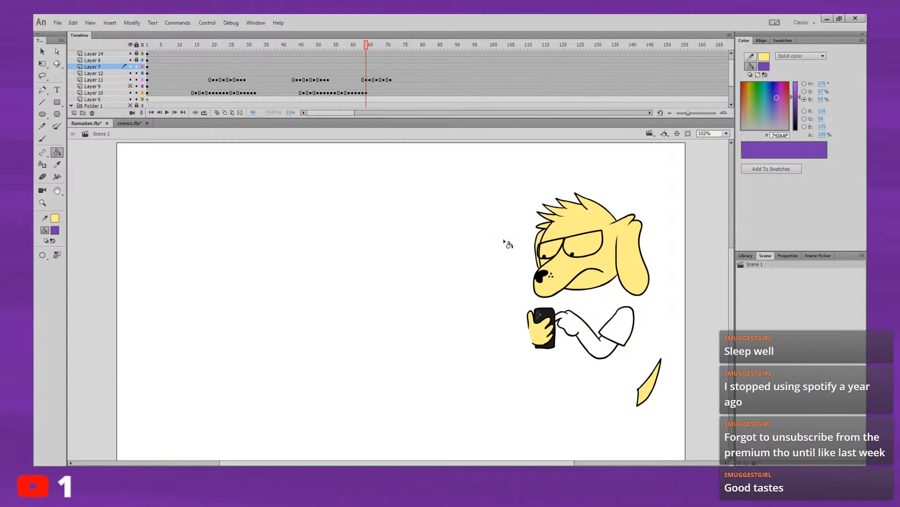
click(618, 322)
key(comma)
key(period)
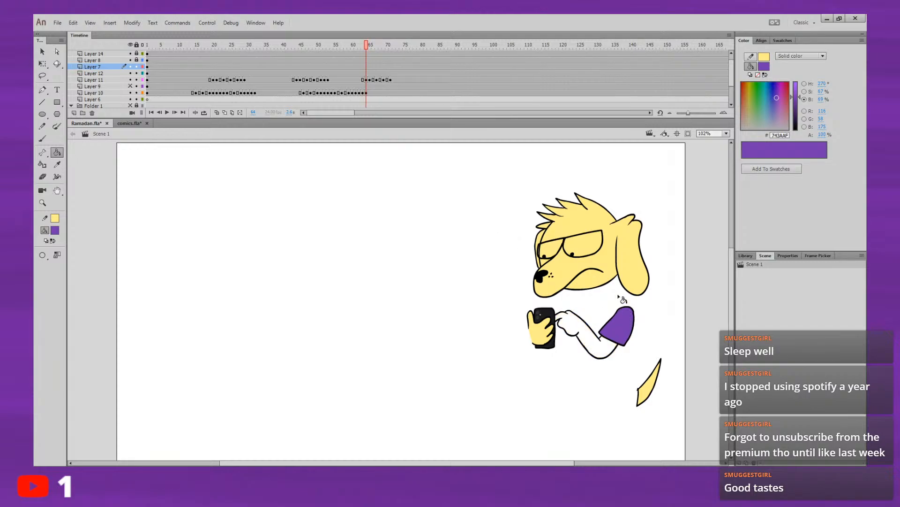
Step: Fill the bare arm and hand at frame 64 with yellow FFEE88 sampled from the dog's head, and compare the adjacent frames
key(comma)
click(55, 230)
click(589, 282)
key(period)
click(599, 342)
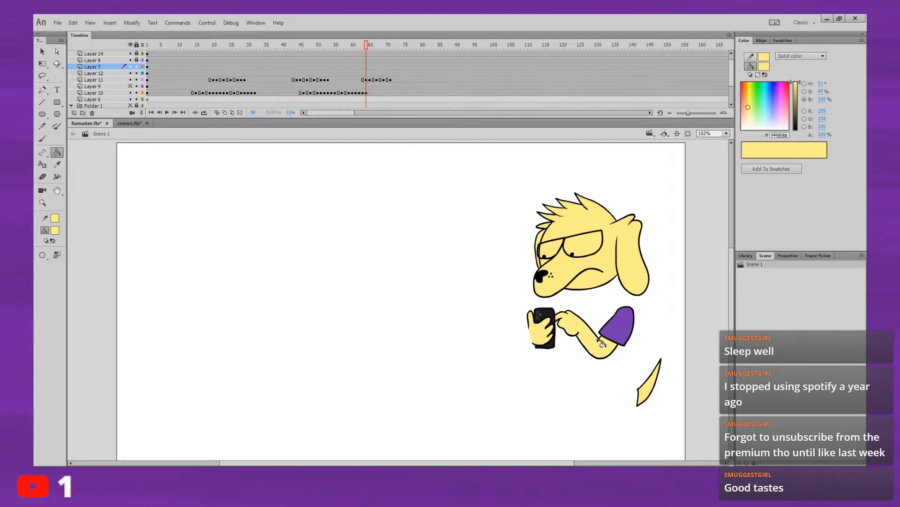
key(comma)
key(period)
key(period)
key(comma)
key(period)
key(comma)
Step: Fill the sleeves at frames 65 and 67 with purple 743AAF sampled from the sleeve at frame 64
click(58, 232)
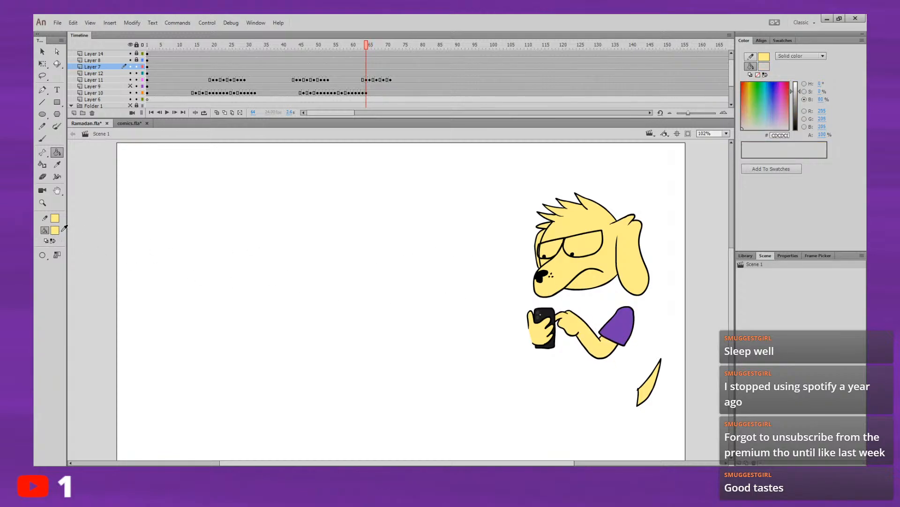
click(617, 327)
key(period)
click(619, 326)
key(comma)
key(period)
key(comma)
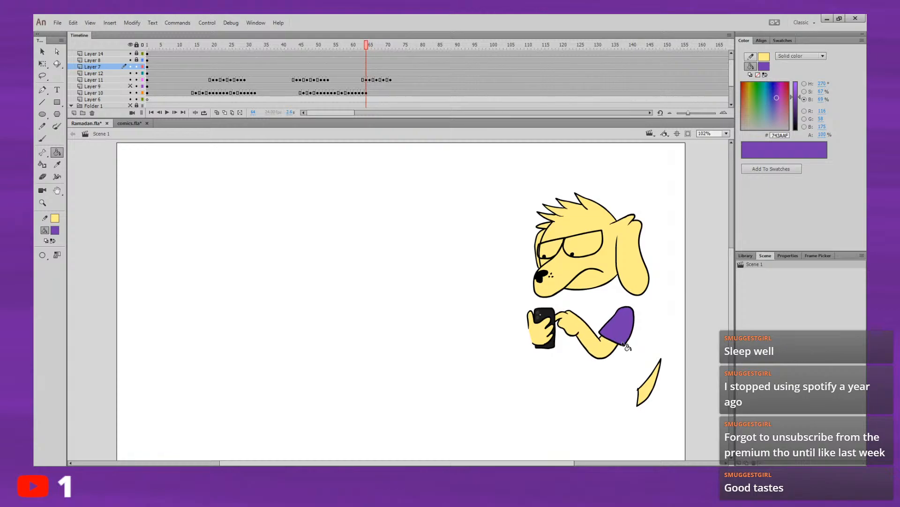
key(period)
key(period)
key(period)
key(comma)
key(period)
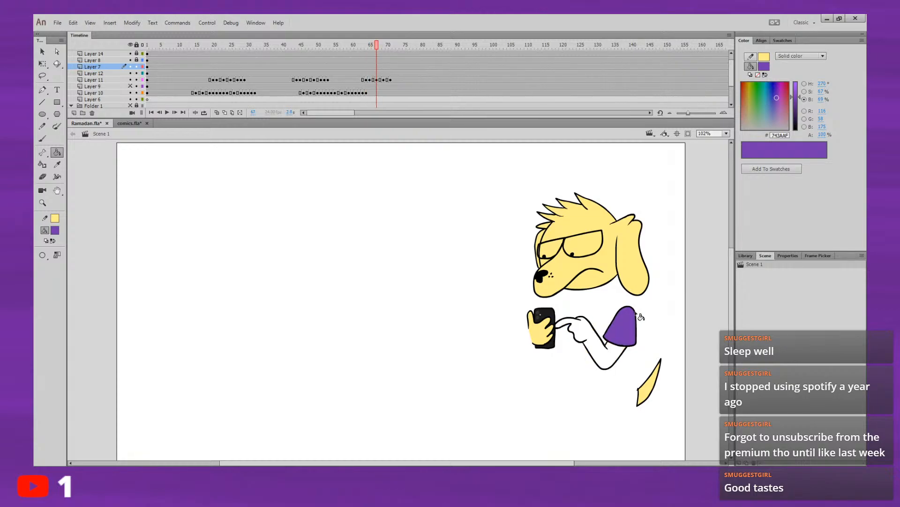
Step: Fill the bare arm and hand in the drawings at frames 65 and 67 with yellow FFEE88 sampled from the head
click(55, 229)
click(596, 280)
key(comma)
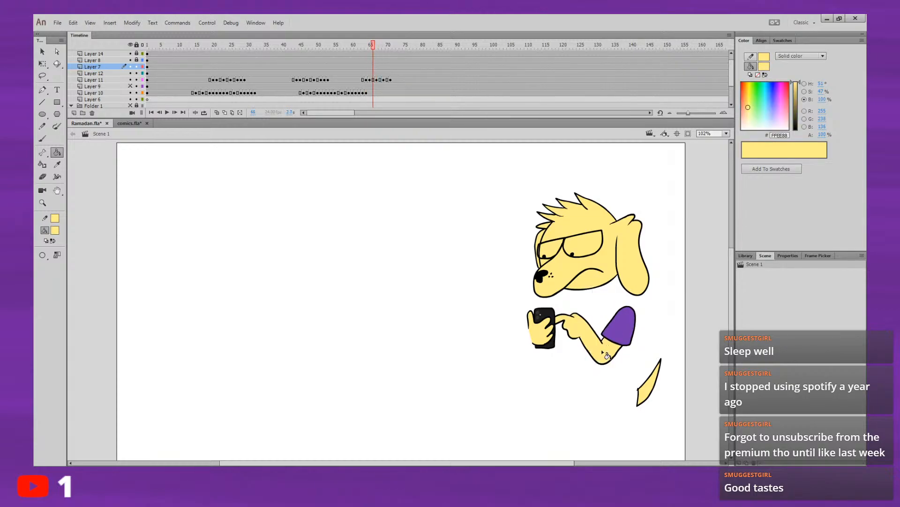
key(period)
click(602, 350)
key(comma)
key(period)
key(comma)
key(period)
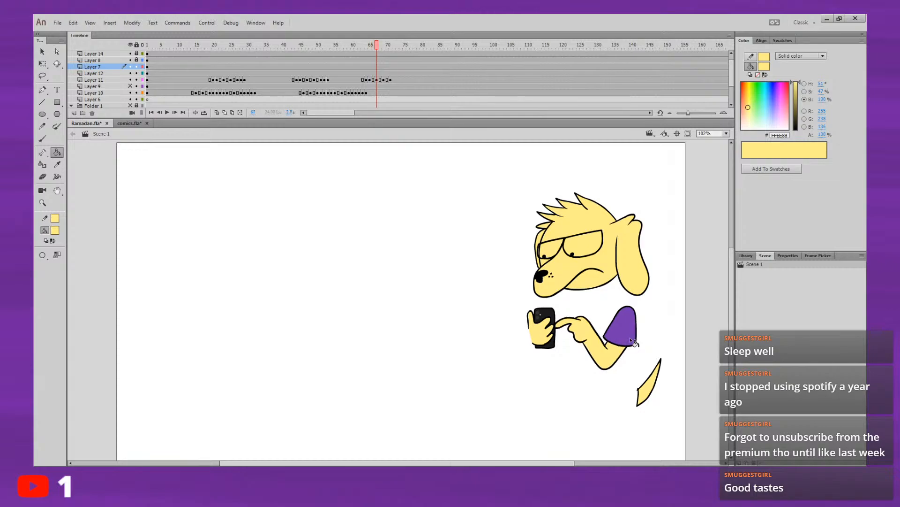
Step: Fill the bare arm and hand at frame 69 with yellow FFEE88
key(comma)
key(period)
key(period)
key(period)
key(comma)
key(period)
click(604, 350)
key(period)
key(comma)
key(comma)
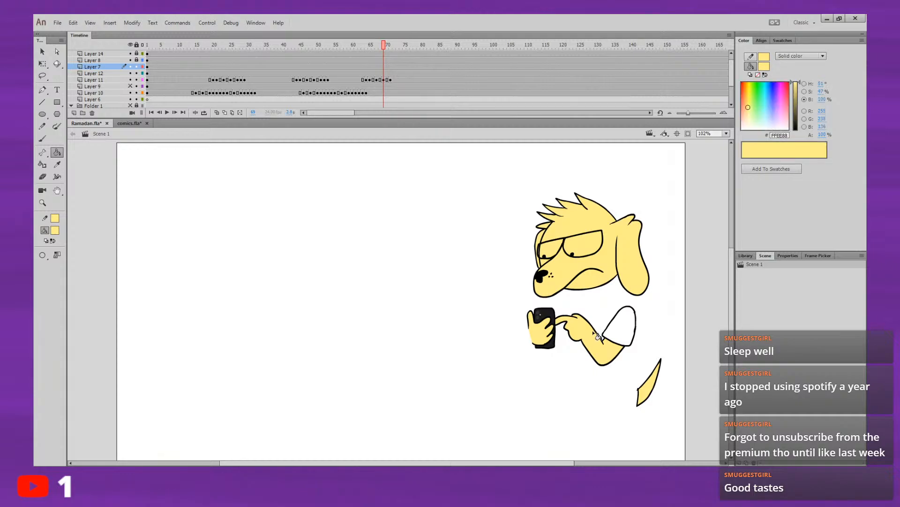
key(period)
click(57, 231)
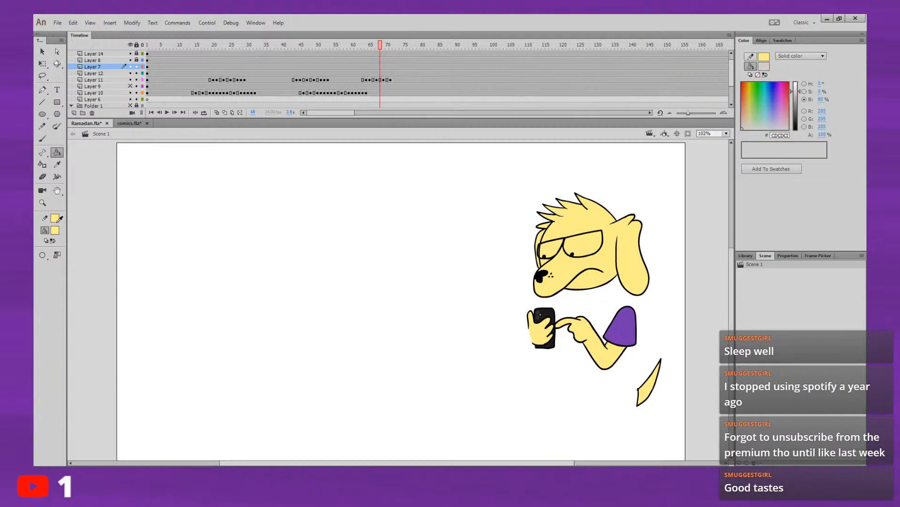
key(period)
click(628, 329)
key(comma)
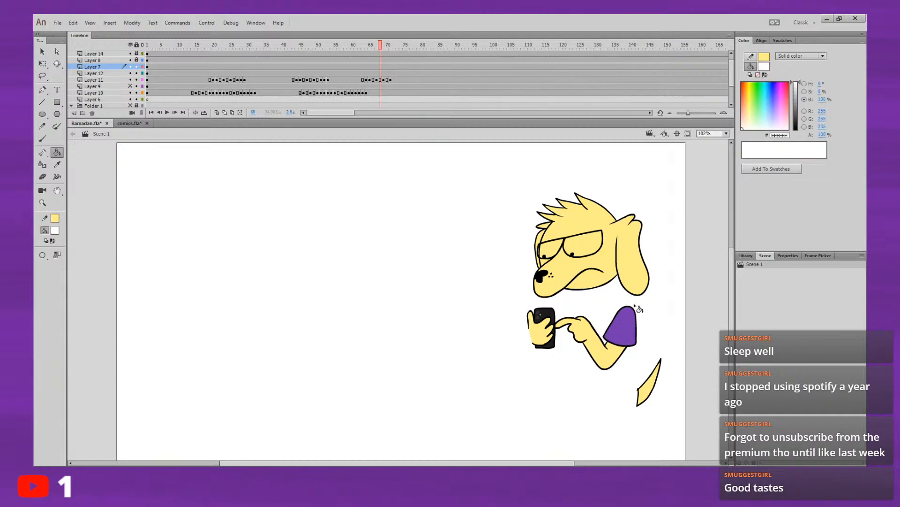
Step: Fill the sleeve at frame 69 with purple 743AAF sampled from the coloured sleeve at frame 68
click(57, 230)
click(630, 330)
key(period)
click(629, 330)
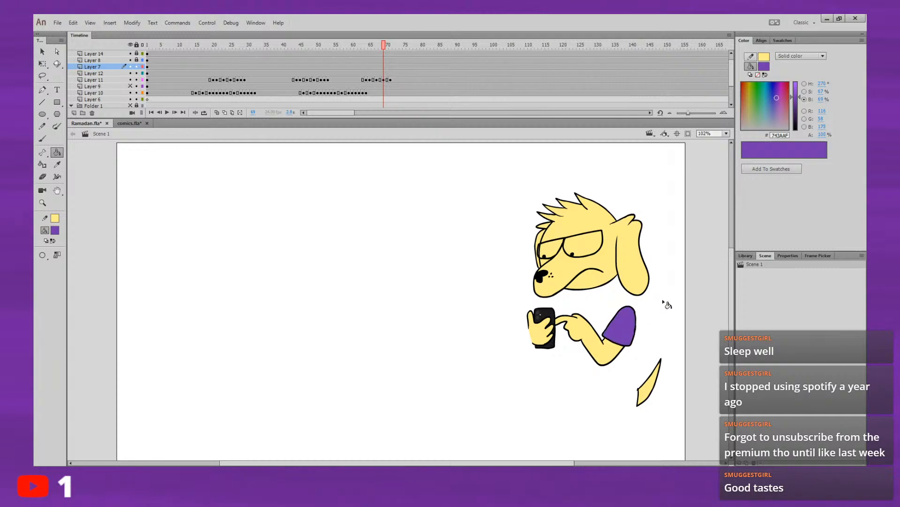
Step: Flip back and forth around frames 68 and 69 to compare the coloured arm poses and check the settling motion
key(comma)
key(period)
key(comma)
key(period)
key(comma)
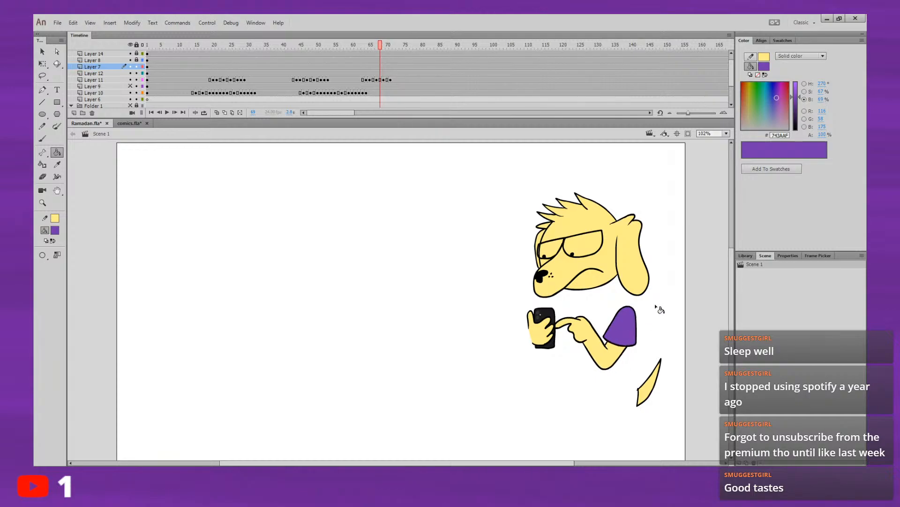
key(period)
key(comma)
key(period)
key(comma)
key(period)
key(comma)
key(period)
key(comma)
key(period)
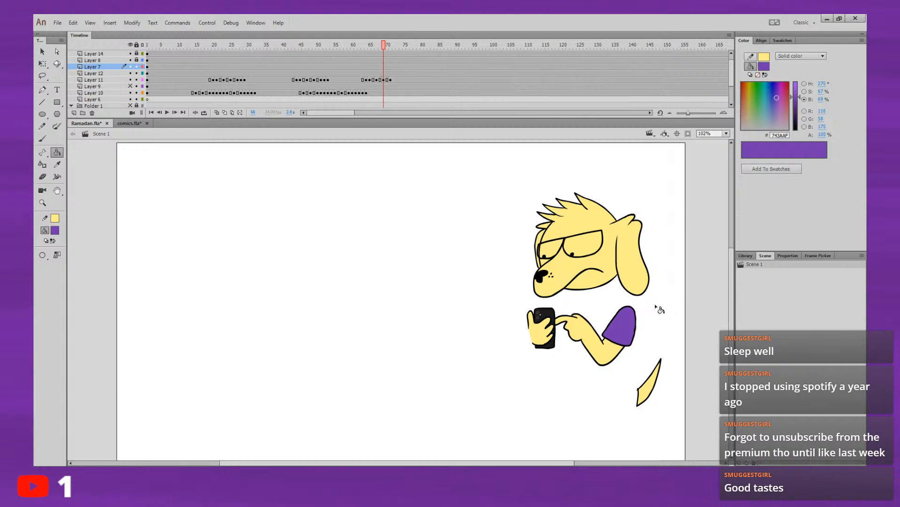
key(comma)
key(period)
key(comma)
key(comma)
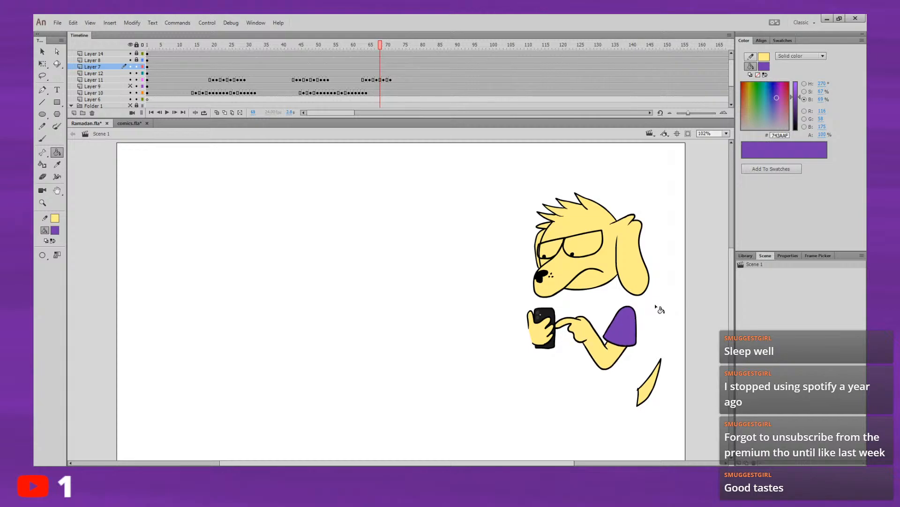
key(period)
key(period)
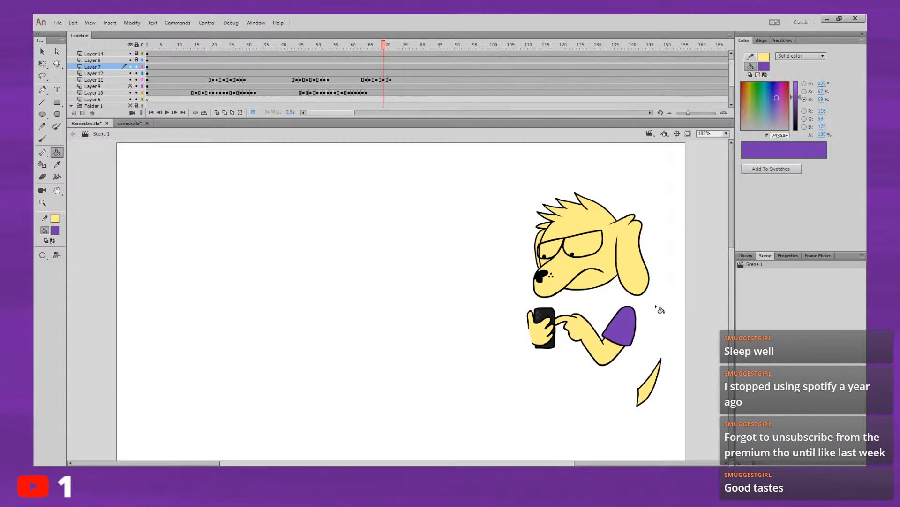
key(period)
key(comma)
key(period)
key(comma)
key(comma)
key(comma)
key(comma)
key(comma)
key(comma)
key(comma)
key(comma)
key(comma)
Step: Play the animation from frame 14 to review the fully coloured arm movement
click(193, 41)
key(Return)
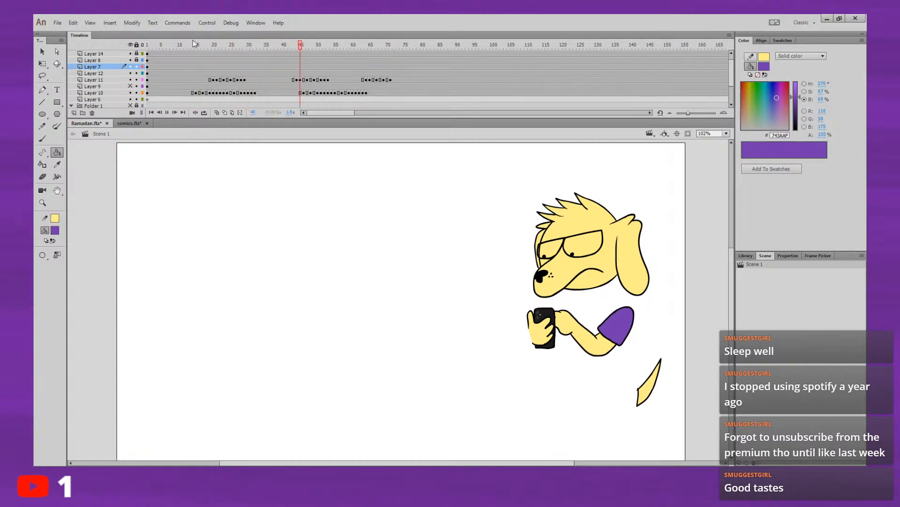
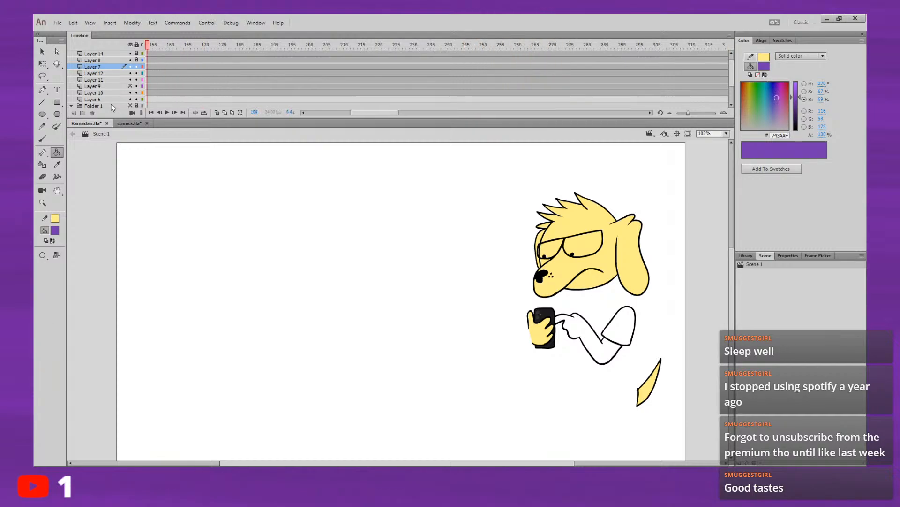
Step: Play the animation from frame 1 and scrub to around frame 67 to review the coloured arm movement
drag(384, 112, 323, 124)
click(148, 46)
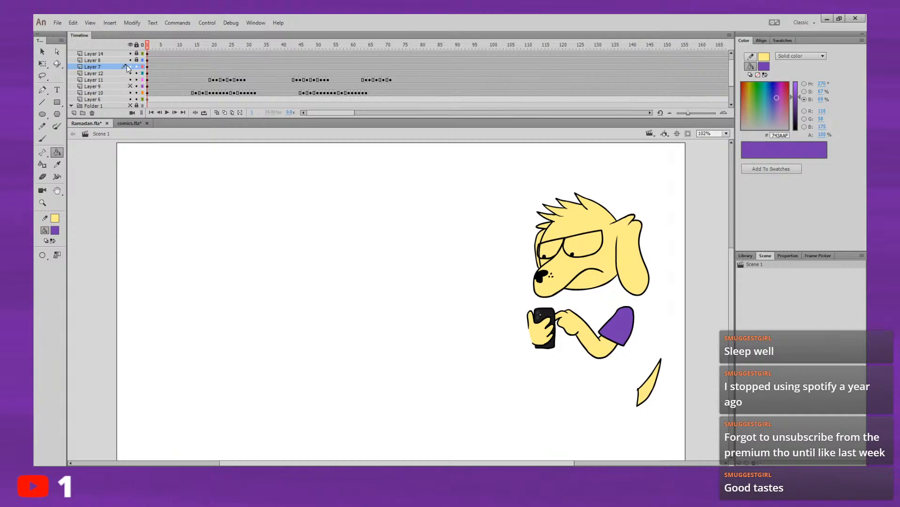
key(Return)
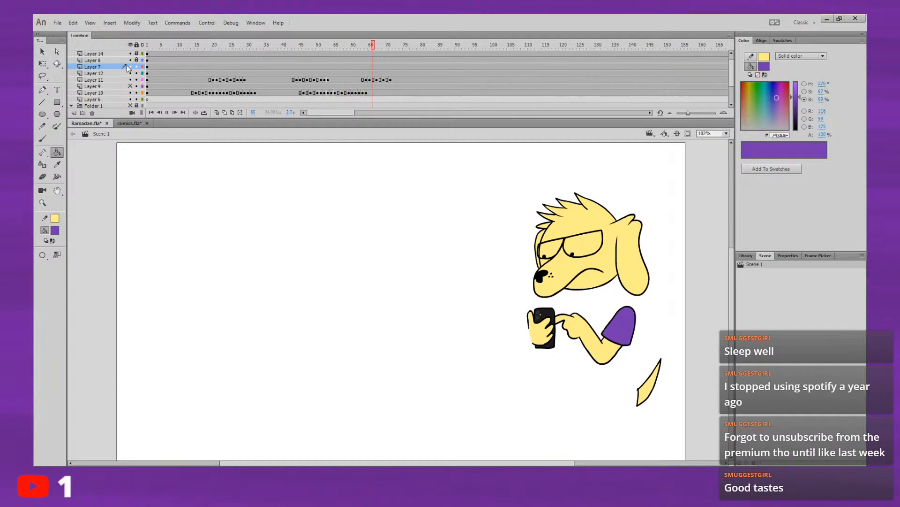
drag(357, 48, 377, 47)
Step: Show the rough sketch layers in Folder 1 and play on from frame 67 with the sketch visible
click(124, 106)
click(131, 106)
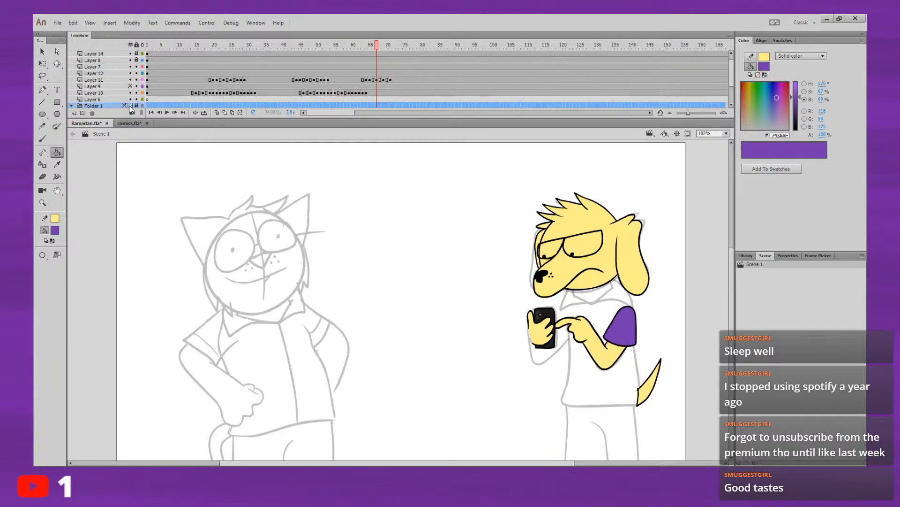
key(Return)
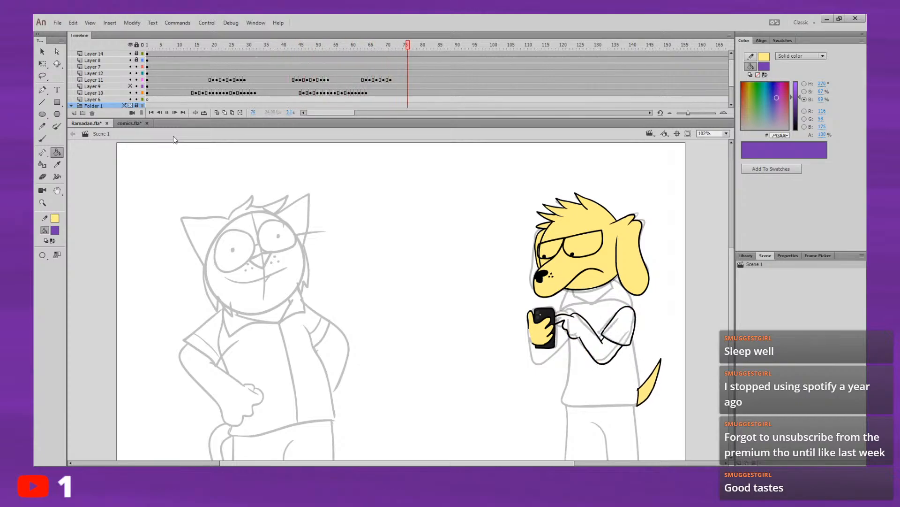
Step: Fill the bare sleeve on Layer 11 at frame 71 with purple 743AAF, checking against the previous frame
click(391, 45)
key(comma)
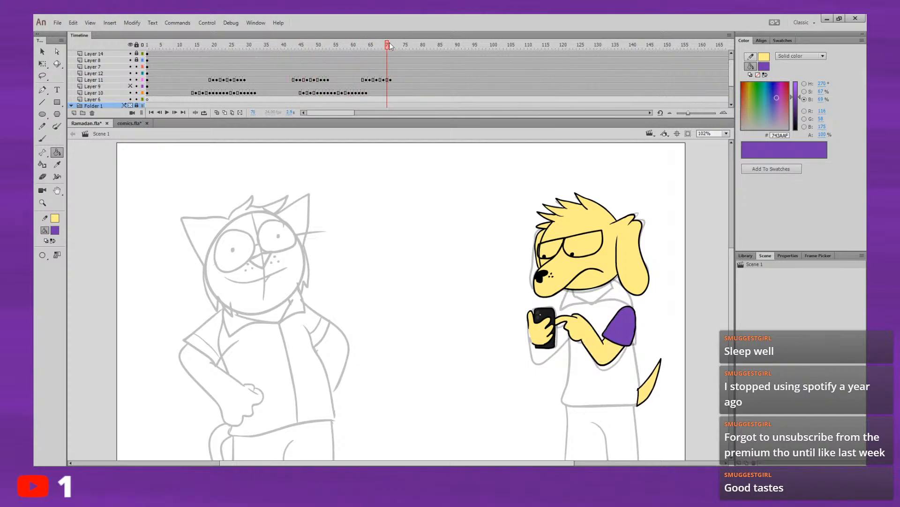
key(period)
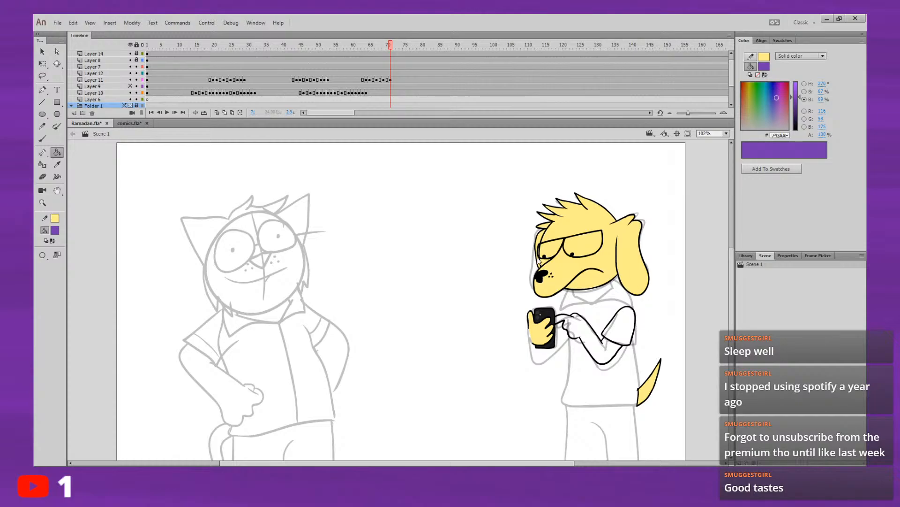
click(391, 80)
key(comma)
key(period)
click(618, 328)
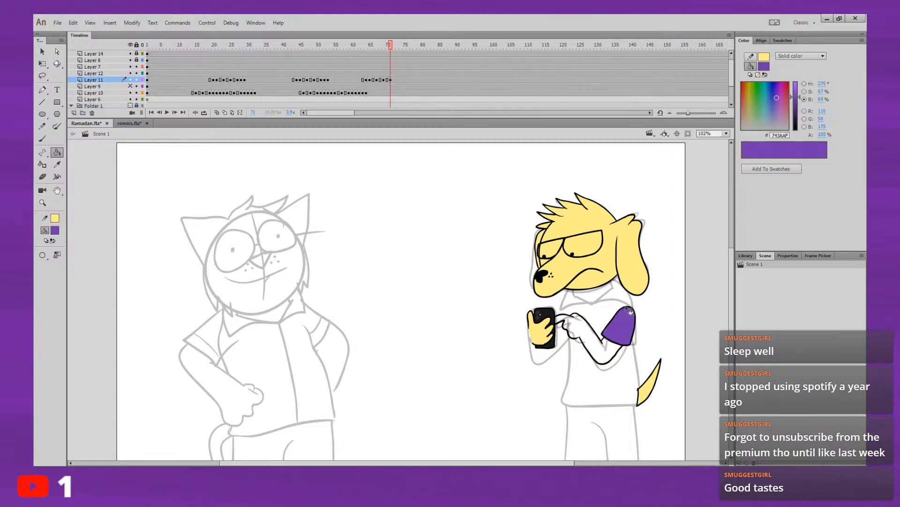
Step: Change the fill colour to yellow FFEE88 and fill the arm and hand at frame 71
key(comma)
key(period)
click(56, 230)
click(55, 218)
click(605, 352)
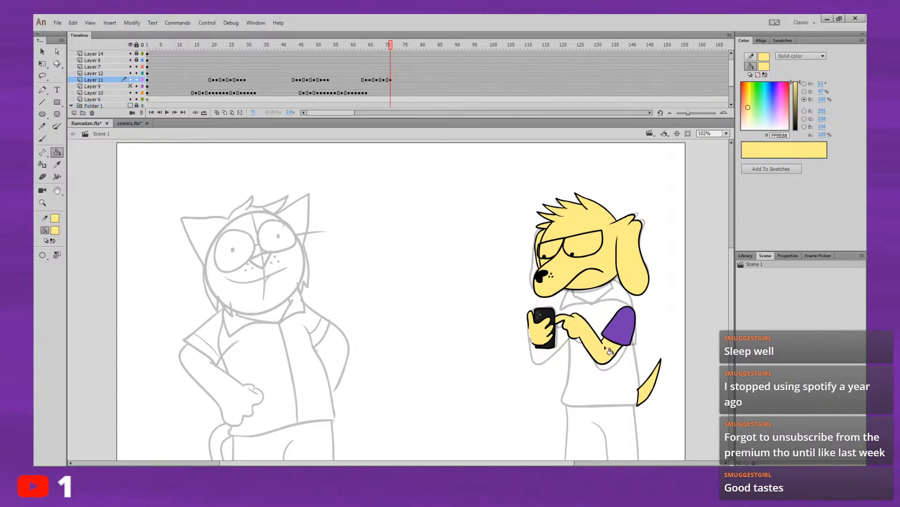
Step: Flip back and forth between frames 70 and 71 to compare the coloured arm poses
key(comma)
key(period)
key(comma)
key(period)
key(comma)
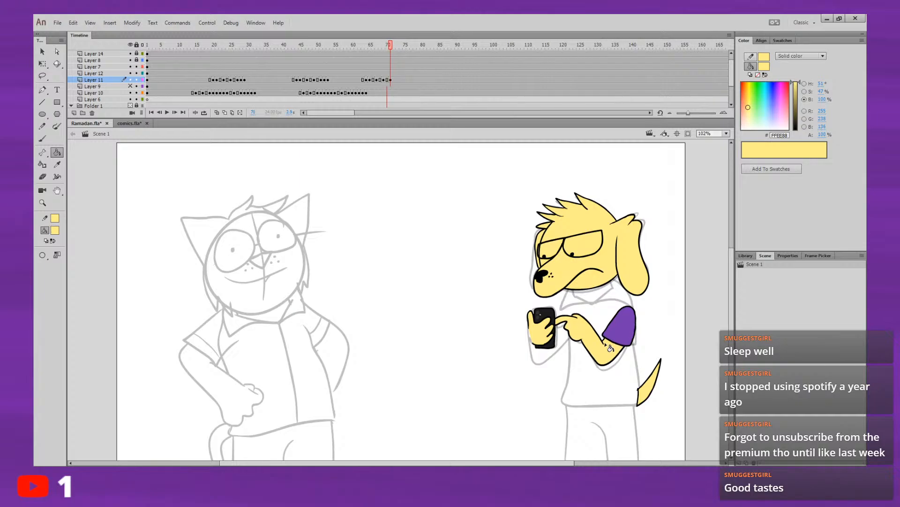
key(period)
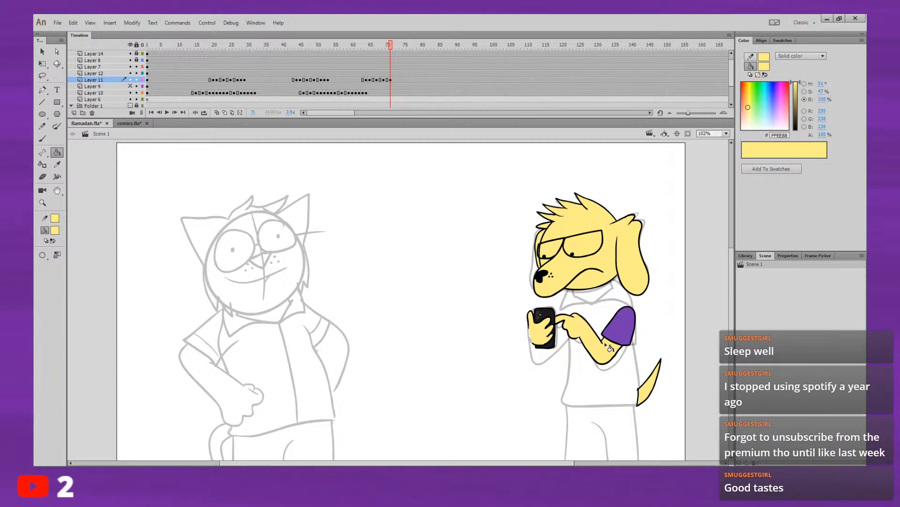
Step: Replay the animation from around frames 12 to 15 to review the arm timing alongside the sketched character
click(196, 80)
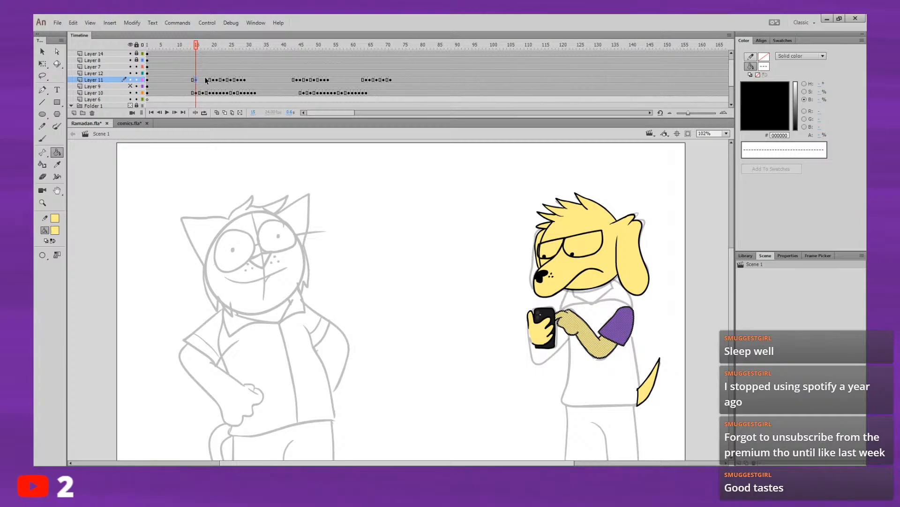
key(Return)
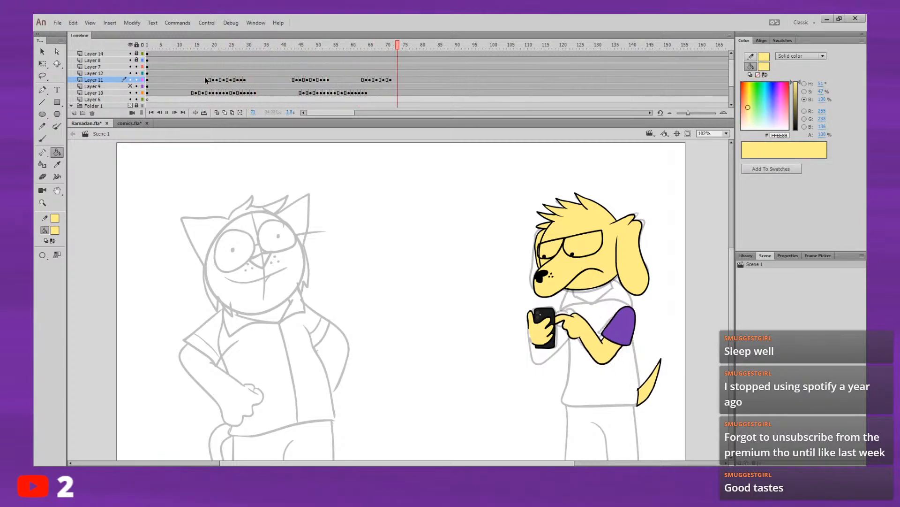
click(185, 43)
key(Return)
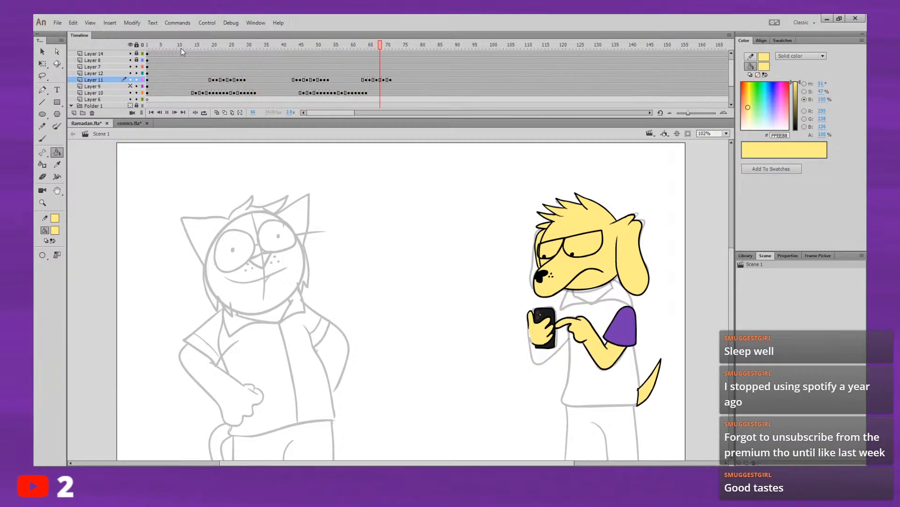
click(187, 54)
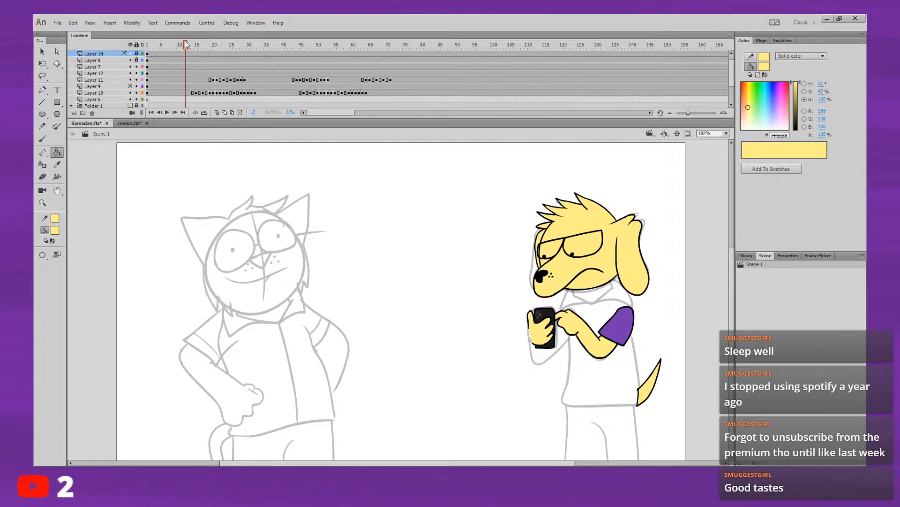
key(Return)
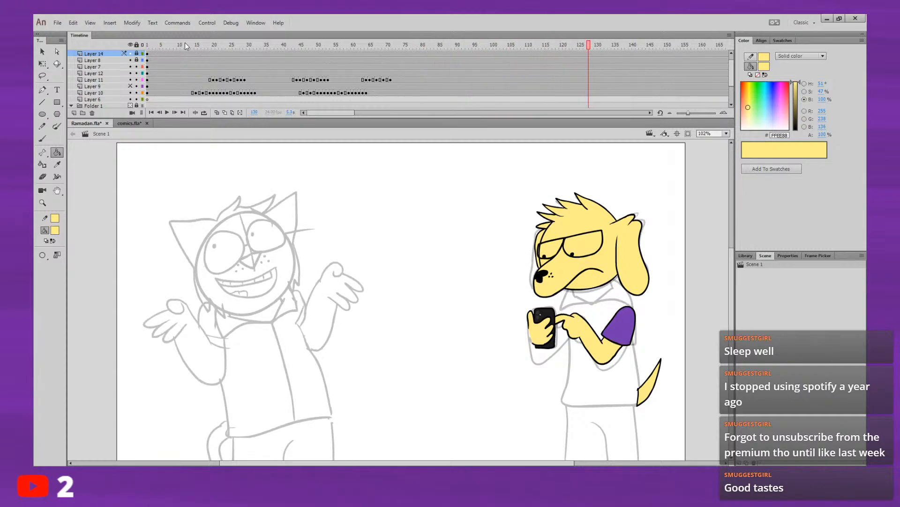
Step: Copy the arm motion frames 64 to 71 on Layer 11 and paste them on the same layer starting at frame 114
drag(365, 79, 388, 80)
key(Return)
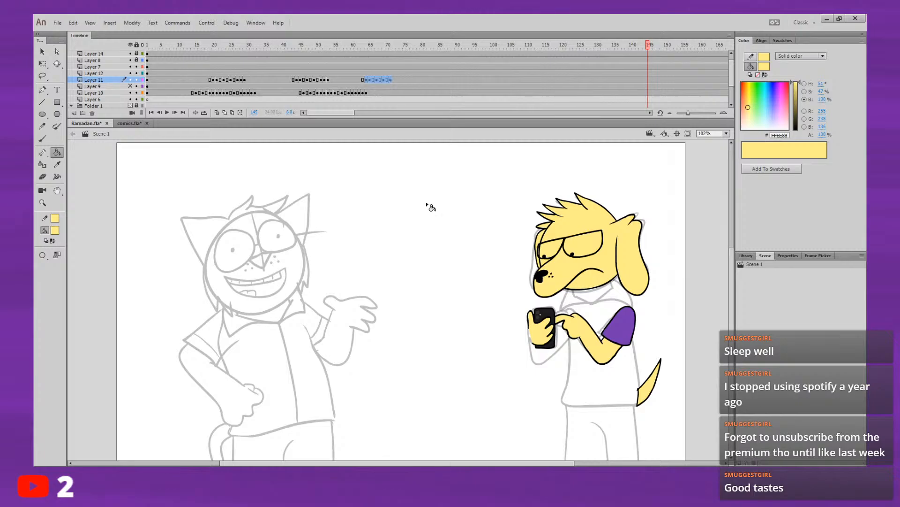
drag(730, 75, 735, 98)
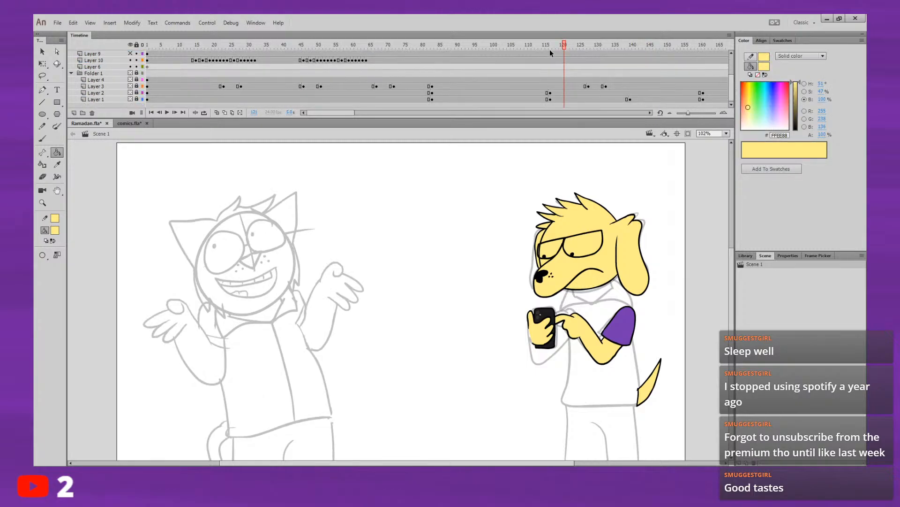
drag(553, 49, 537, 47)
drag(732, 81, 732, 69)
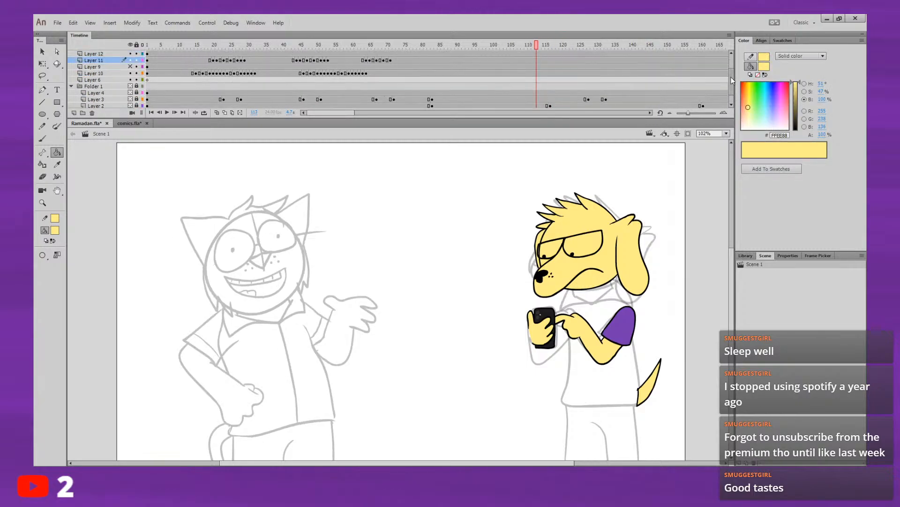
drag(537, 46, 540, 47)
click(540, 54)
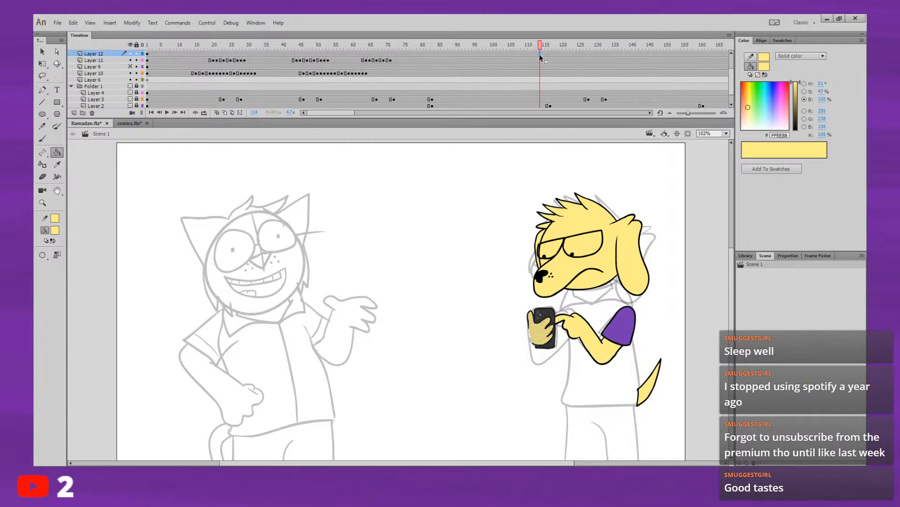
click(541, 58)
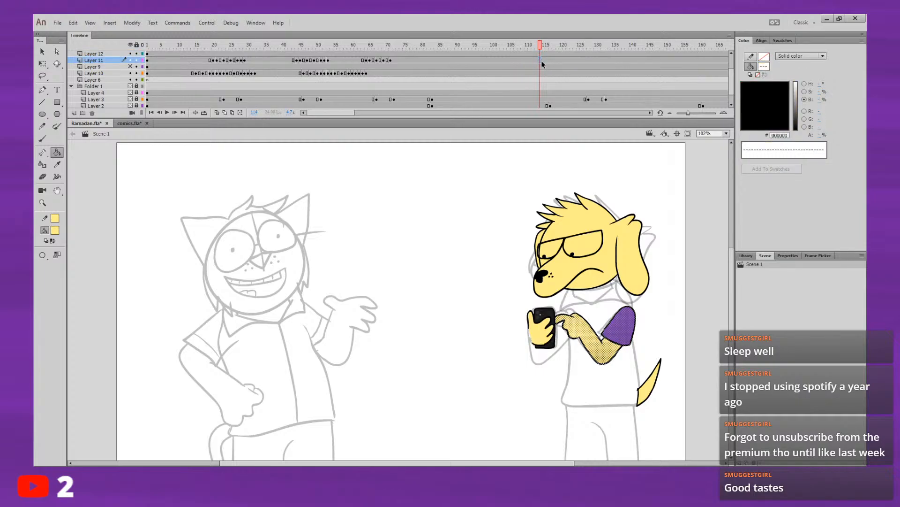
key(ctrl+alt+v)
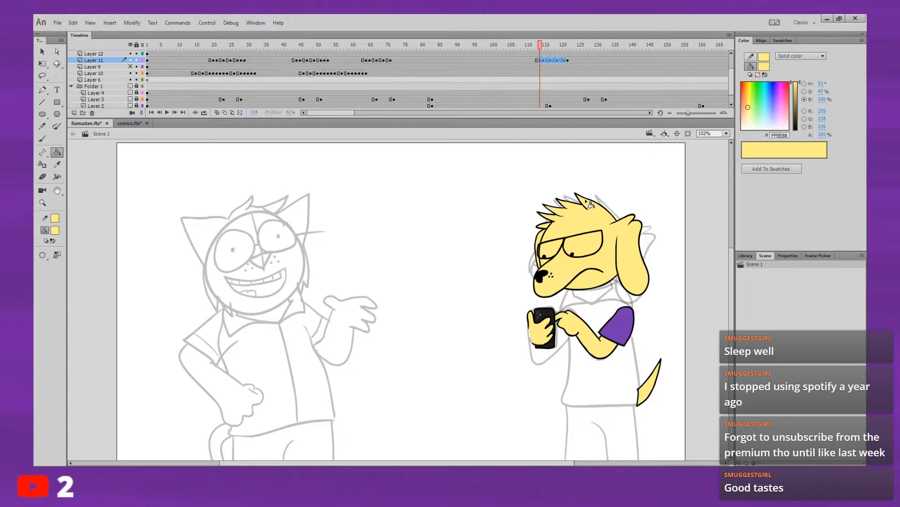
Step: Play the animation from around frame 107 to check the pasted arm motion on Layer 11
click(571, 60)
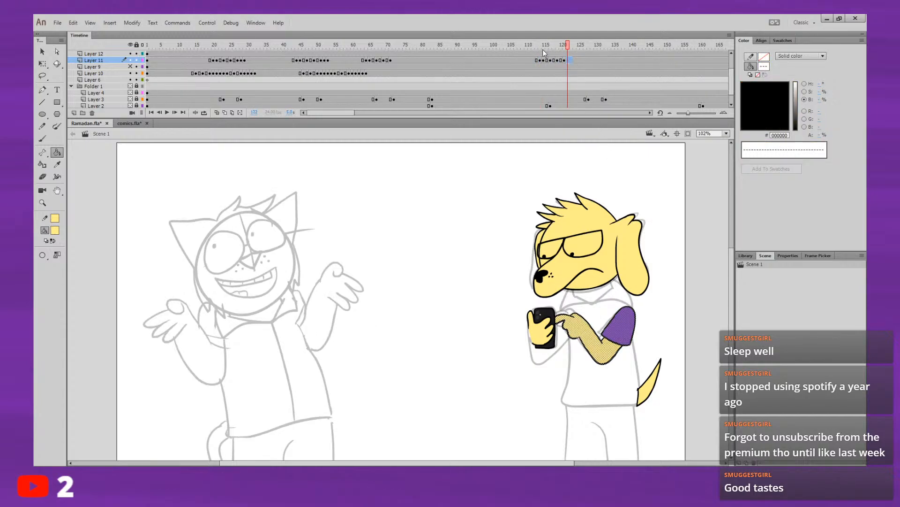
click(515, 48)
key(Return)
key(Return)
click(521, 47)
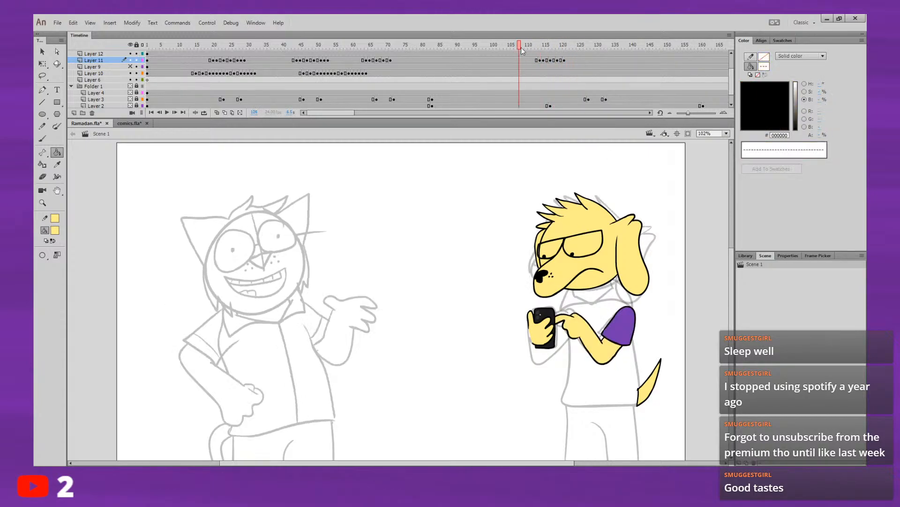
click(541, 60)
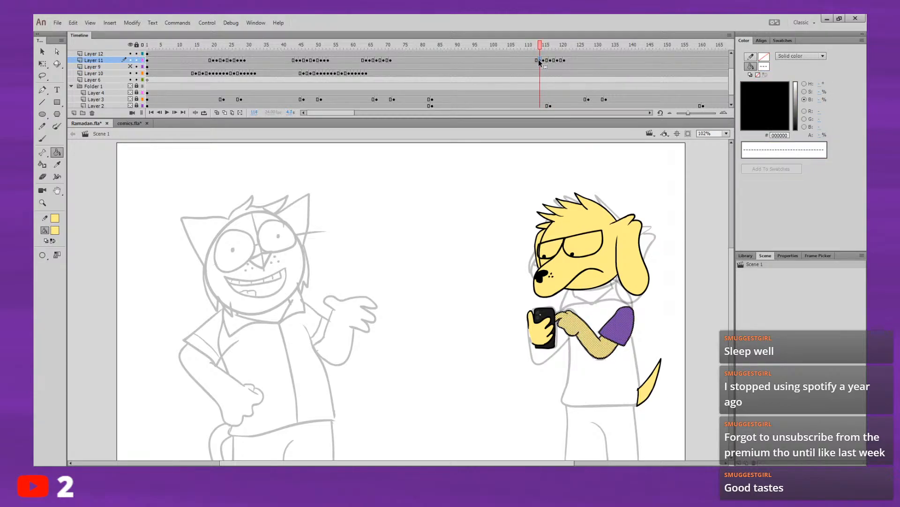
Step: Scrub and play the arm motion between about frames 44 and 73 to examine how each arm movement starts and ends
click(536, 46)
drag(536, 46, 414, 53)
click(536, 45)
drag(537, 46, 523, 46)
mouse_move(418, 44)
mouse_down()
mouse_move(348, 72)
mouse_move(402, 75)
mouse_up()
click(359, 60)
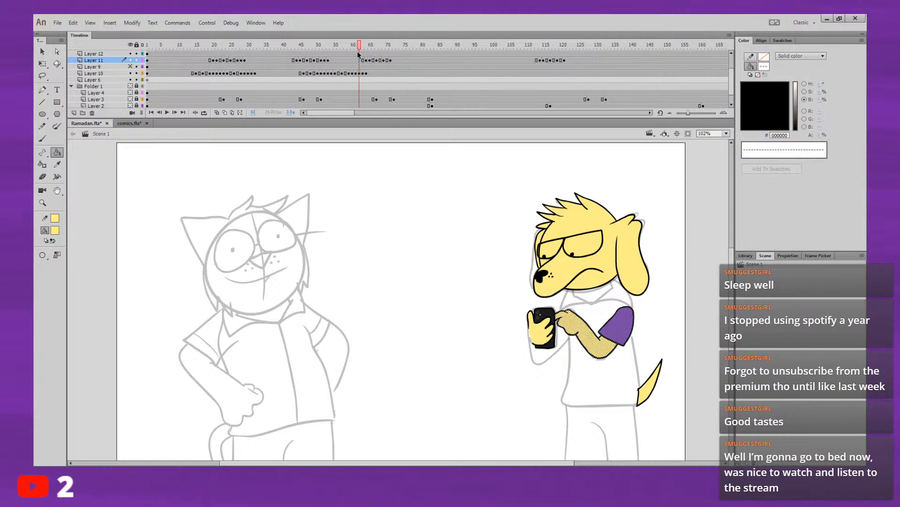
drag(301, 48, 290, 76)
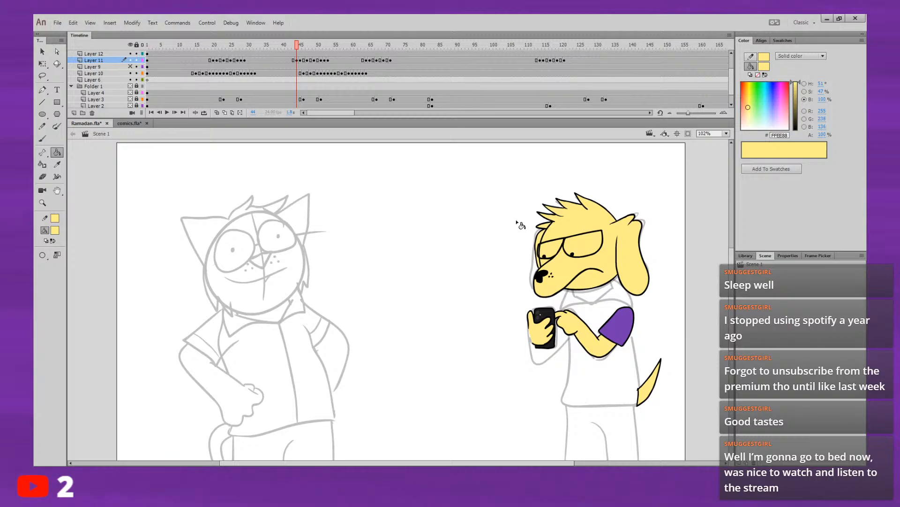
click(301, 60)
key(Return)
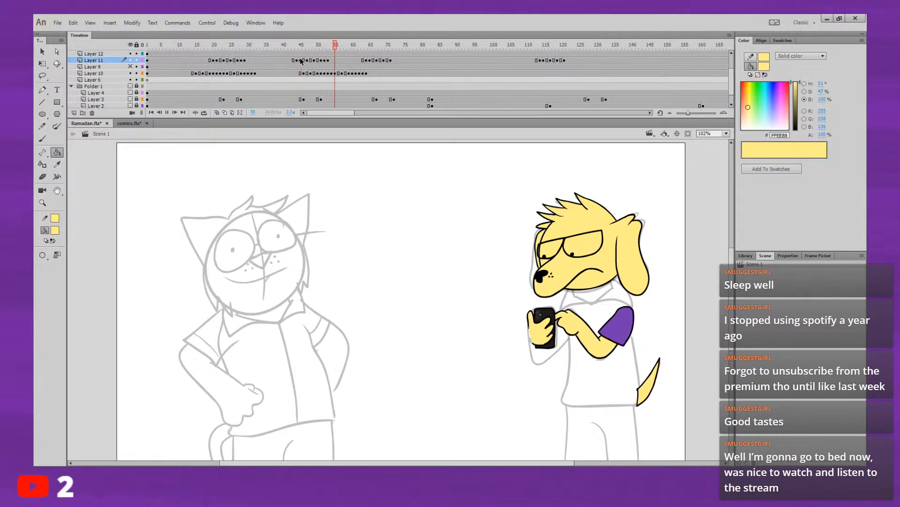
click(353, 52)
key(Return)
key(Return)
click(392, 46)
drag(392, 46, 396, 47)
Step: Copy the resting arm pose from frame 61 on Layer 11 to frame 73 and play the result
click(356, 61)
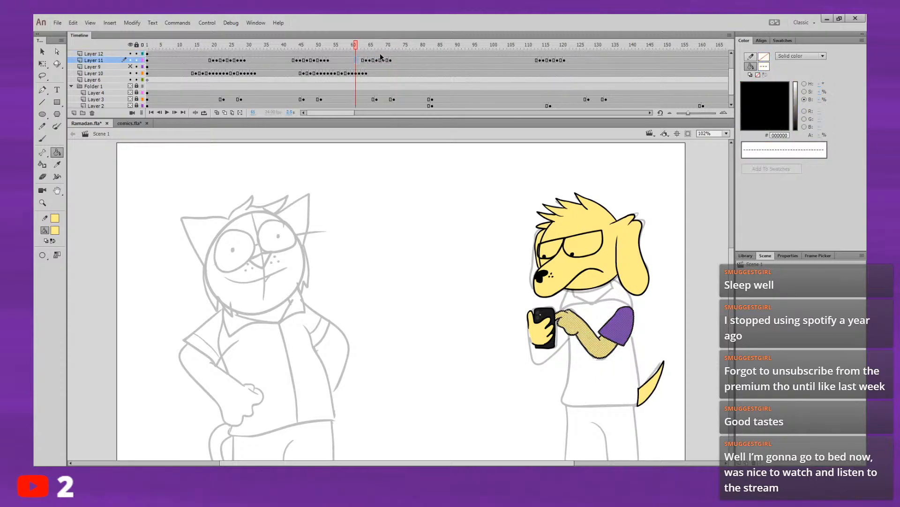
click(388, 54)
click(387, 43)
mouse_move(388, 44)
mouse_down()
mouse_move(353, 45)
mouse_move(395, 60)
mouse_move(339, 43)
mouse_up()
click(362, 60)
key(Return)
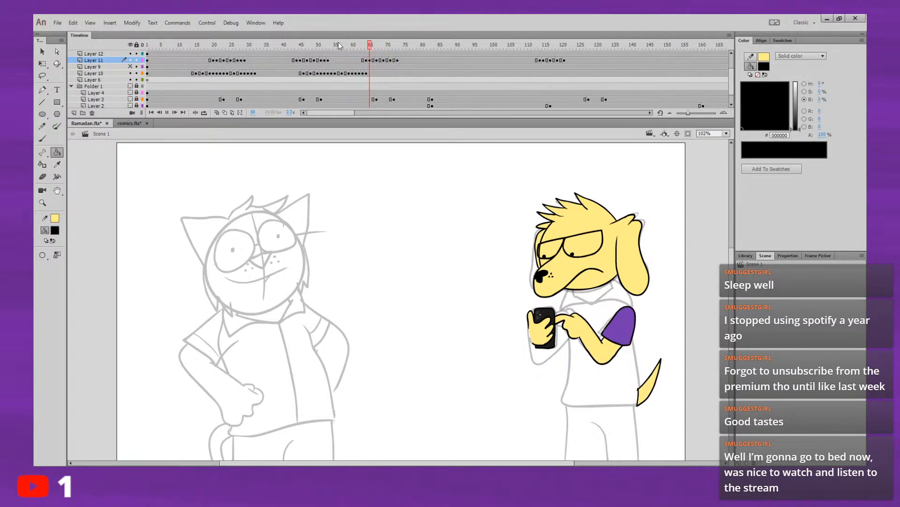
Step: Move the resting arm pose on Layer 11 from frame 73 to frame 71 and replay the movement
click(397, 60)
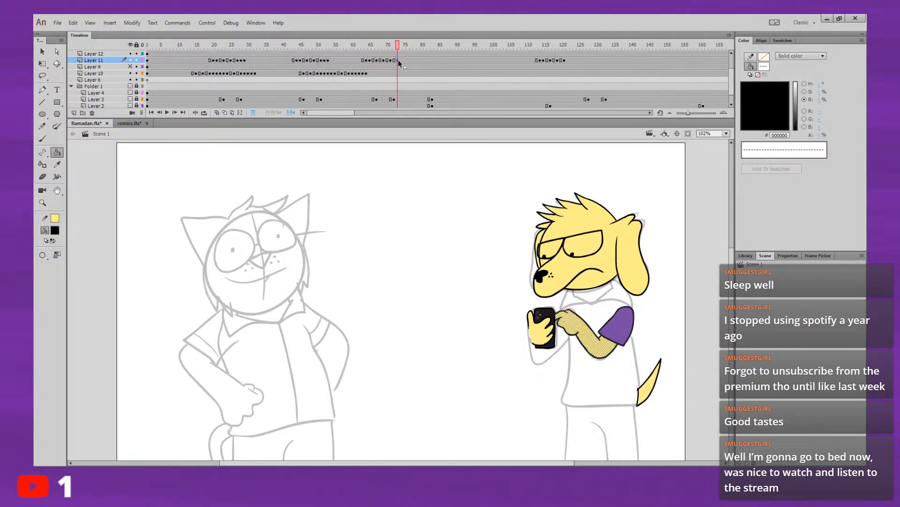
key(Return)
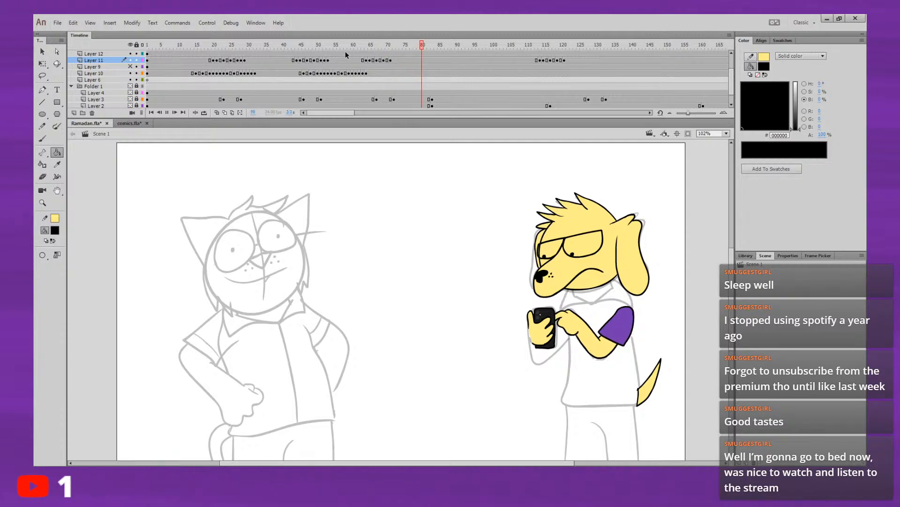
click(354, 45)
click(357, 44)
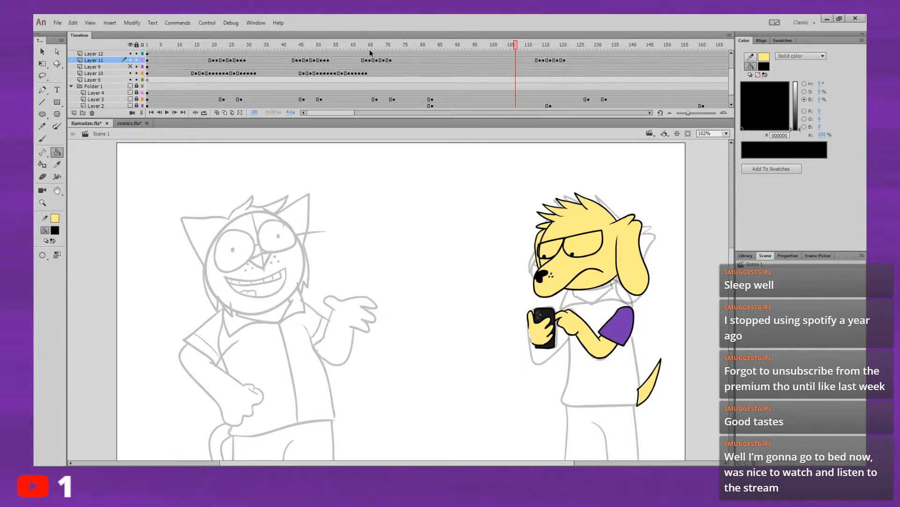
Step: Copy the resting arm pose from frame 61 to the end of the pasted arm motion around frame 121, and replay from frame 107
click(357, 61)
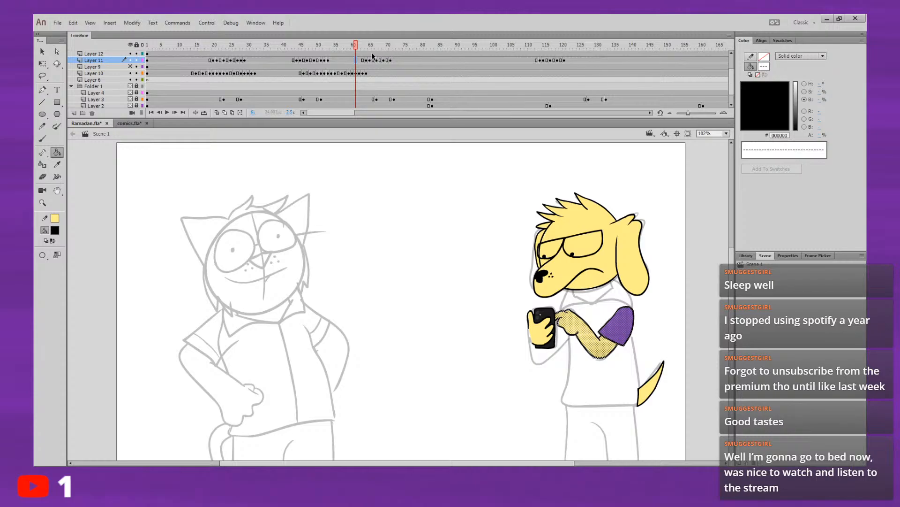
drag(357, 62, 568, 60)
click(515, 47)
key(Return)
key(Return)
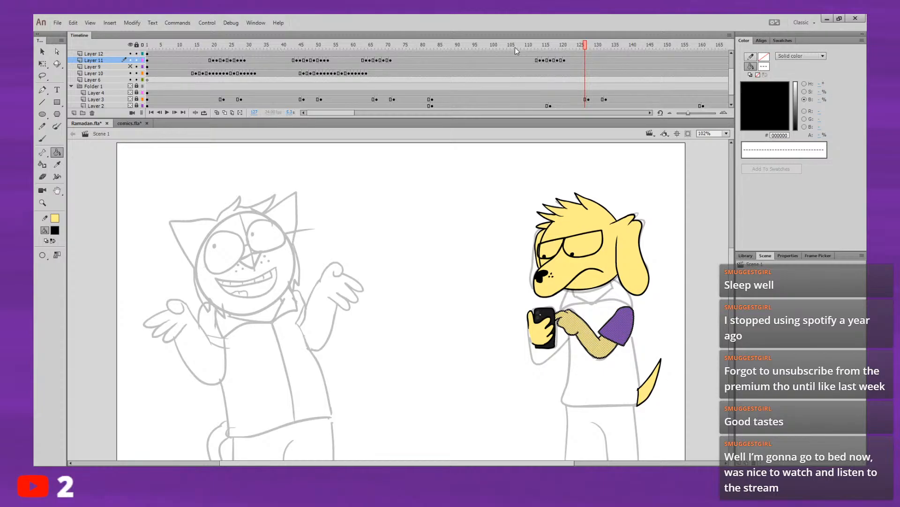
click(515, 44)
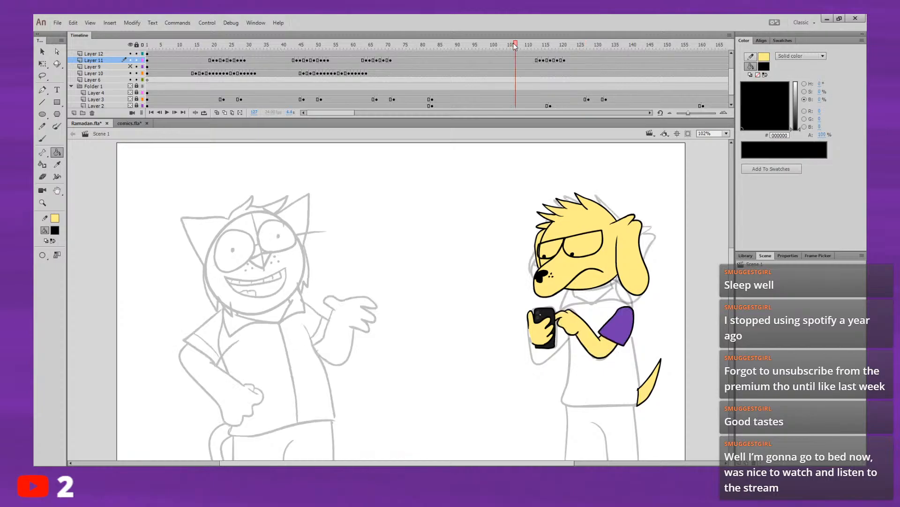
Step: Review the motion up to about frame 119, then put the resting pose at frame 122 and a blank keyframe at 121 on Layer 11
key(Return)
key(Return)
click(520, 46)
drag(519, 43, 546, 54)
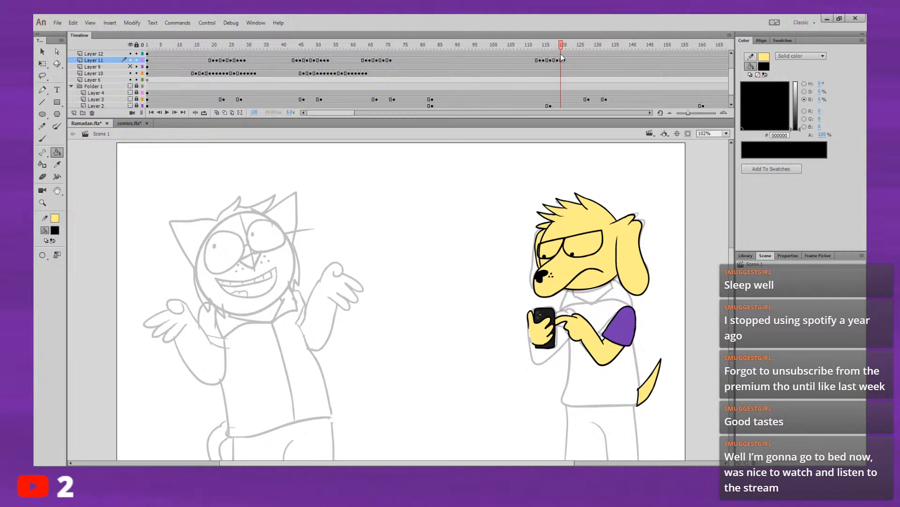
key(period)
click(564, 60)
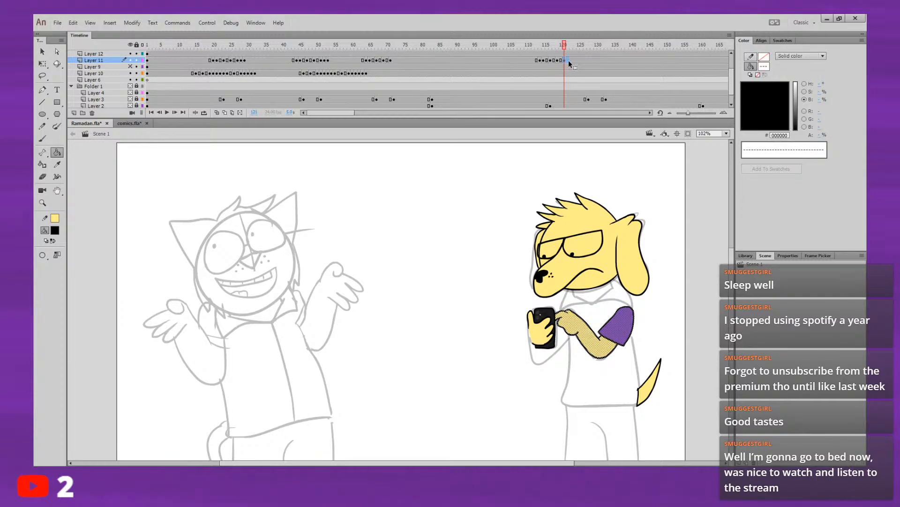
click(568, 60)
click(564, 60)
key(F7)
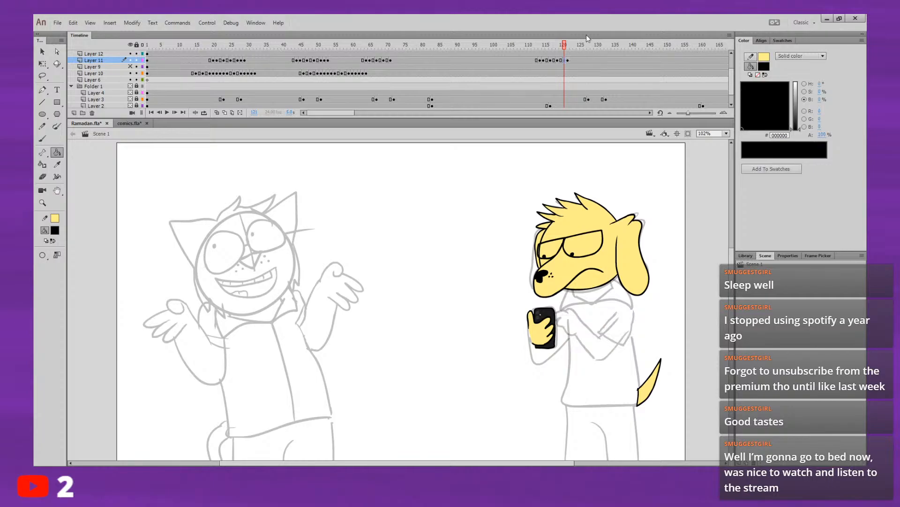
Step: Turn on onion skinning, hide the Folder 1 sketches, and set up the Brush tool over the dog's arm
click(217, 113)
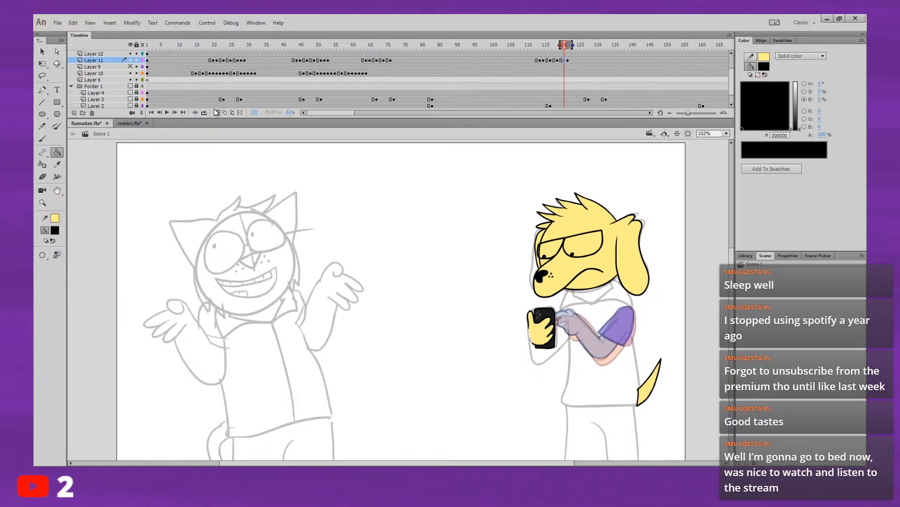
key(ctrl+equal)
drag(657, 223, 213, 199)
key(b)
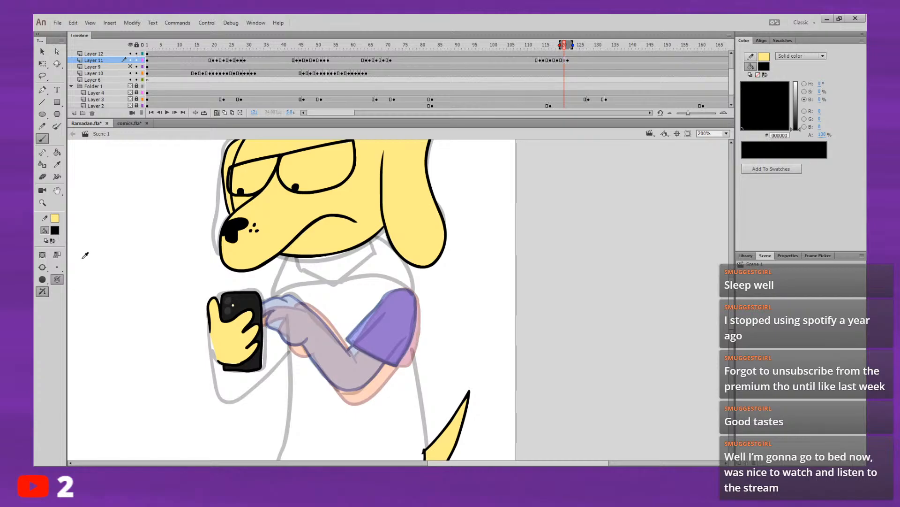
drag(364, 254, 336, 228)
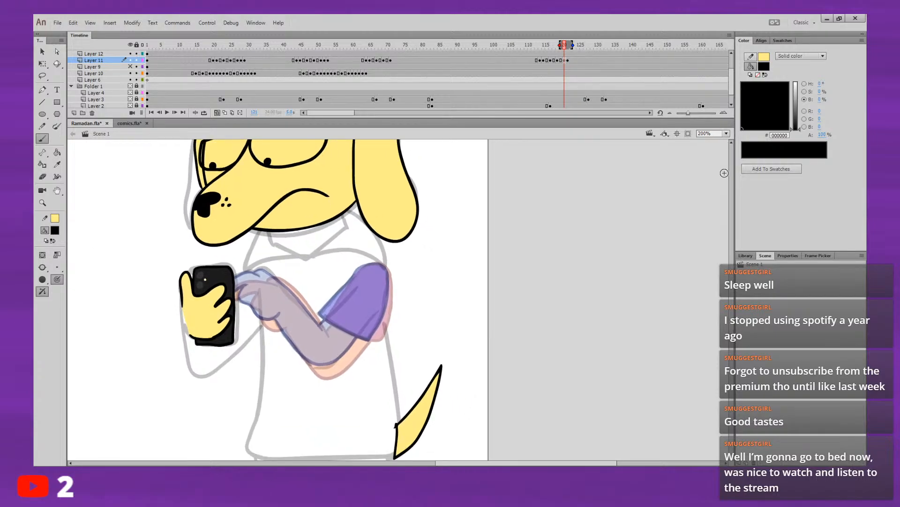
key(ctrl+equal)
drag(368, 271, 553, 258)
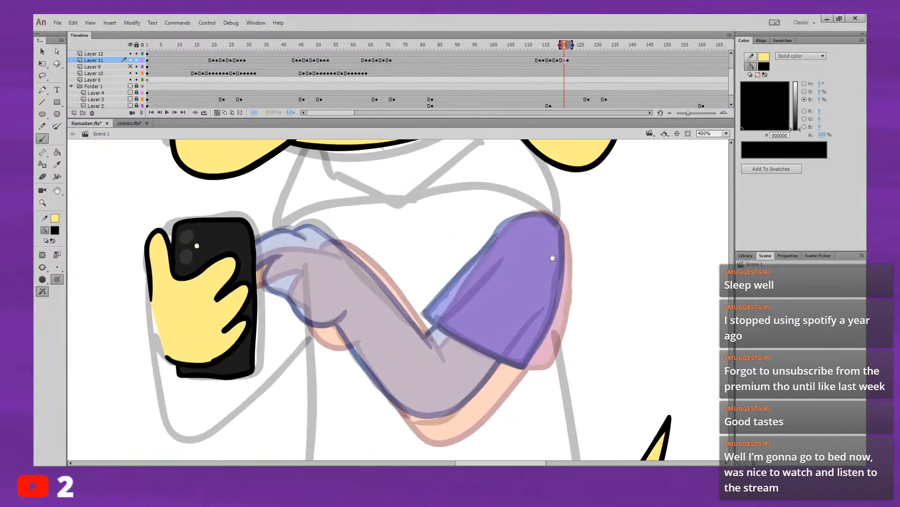
click(131, 86)
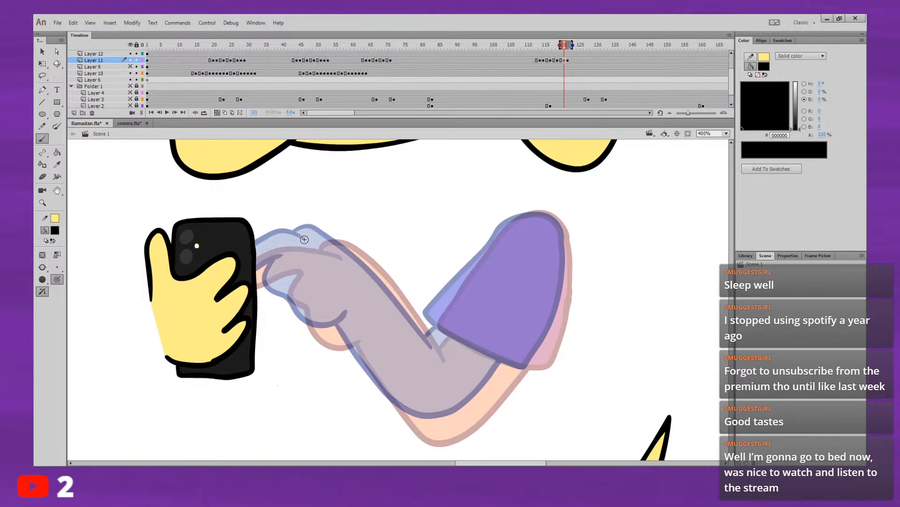
mouse_move(345, 258)
mouse_down()
mouse_move(299, 250)
mouse_move(247, 269)
mouse_move(255, 289)
mouse_move(300, 272)
mouse_move(294, 303)
mouse_move(309, 330)
mouse_move(324, 346)
mouse_move(355, 346)
mouse_up()
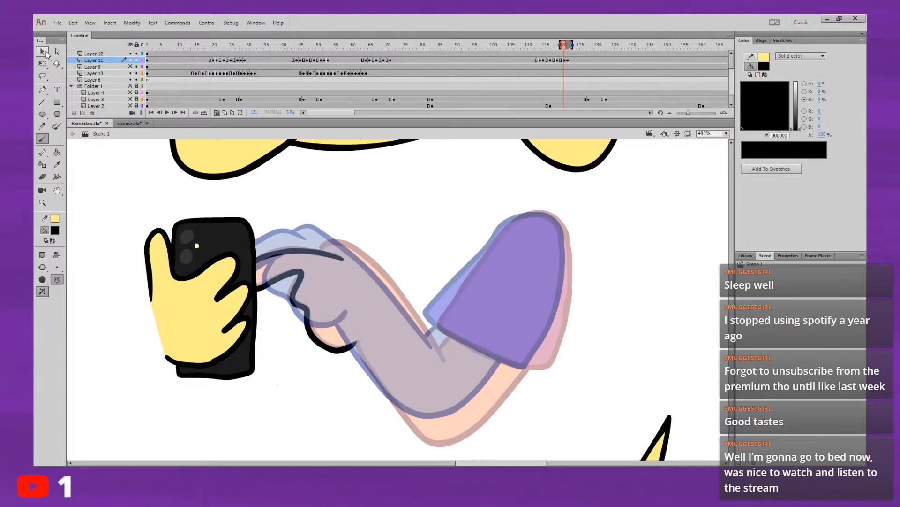
click(43, 51)
drag(354, 348, 343, 337)
click(330, 370)
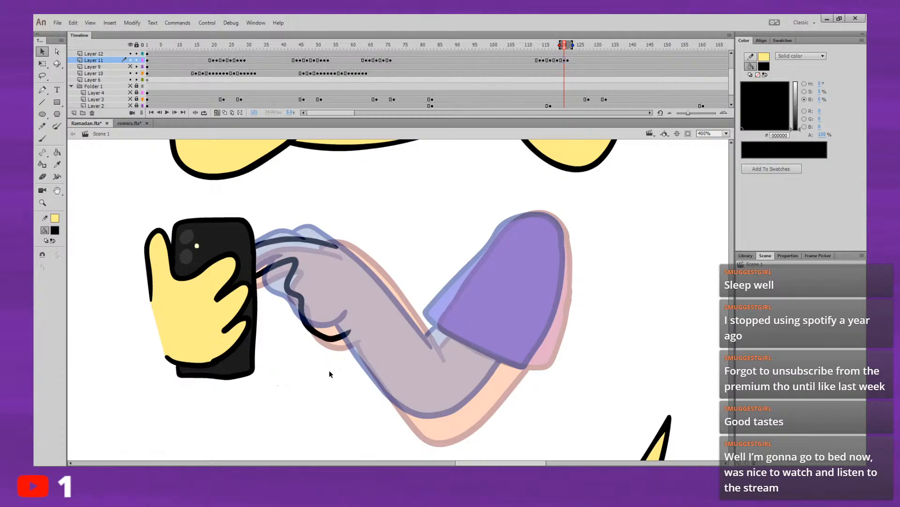
click(337, 333)
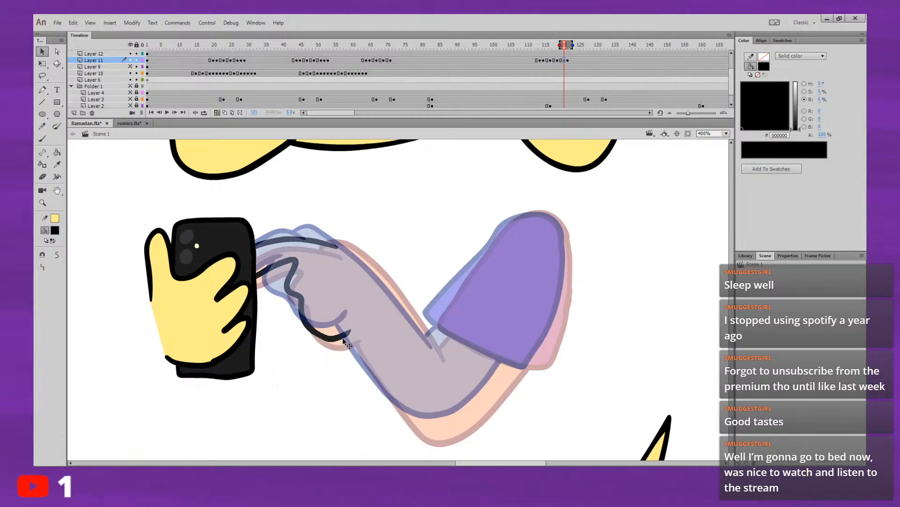
key(Delete)
Step: Brush the pointing finger and the underside of the hand at frame 121 between the onion-skinned poses, checking against the previous frame
click(42, 138)
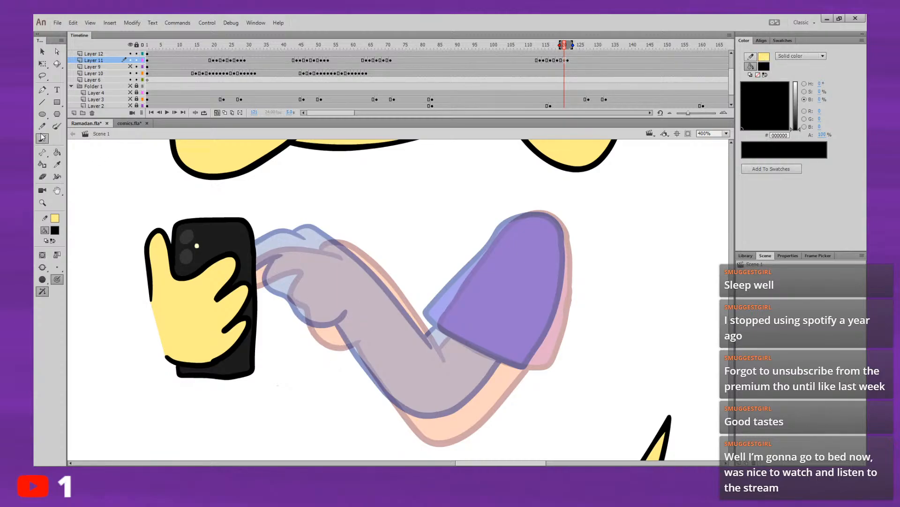
mouse_move(304, 239)
mouse_down()
mouse_move(263, 244)
mouse_move(243, 273)
mouse_move(280, 258)
mouse_up()
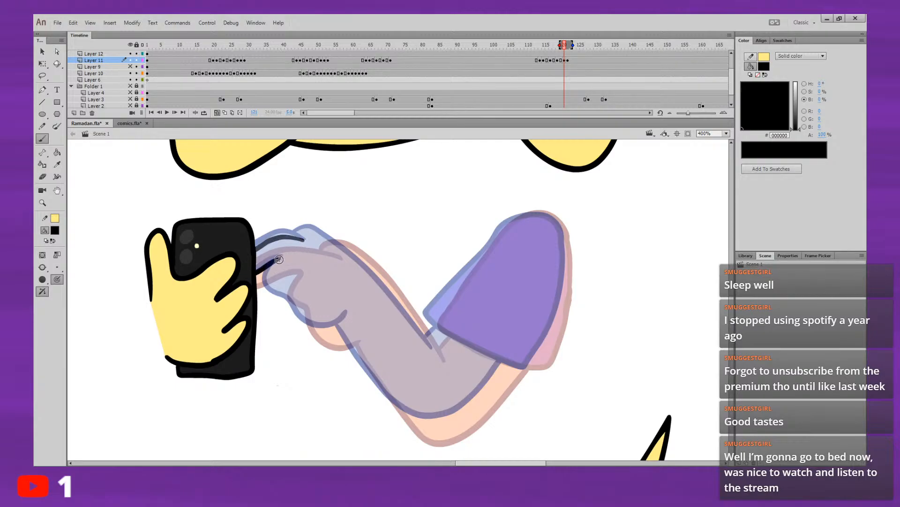
mouse_move(288, 294)
mouse_down()
mouse_move(307, 317)
mouse_move(330, 324)
mouse_up()
key(ctrl+z)
mouse_move(272, 283)
mouse_down()
mouse_move(313, 321)
mouse_move(353, 314)
mouse_up()
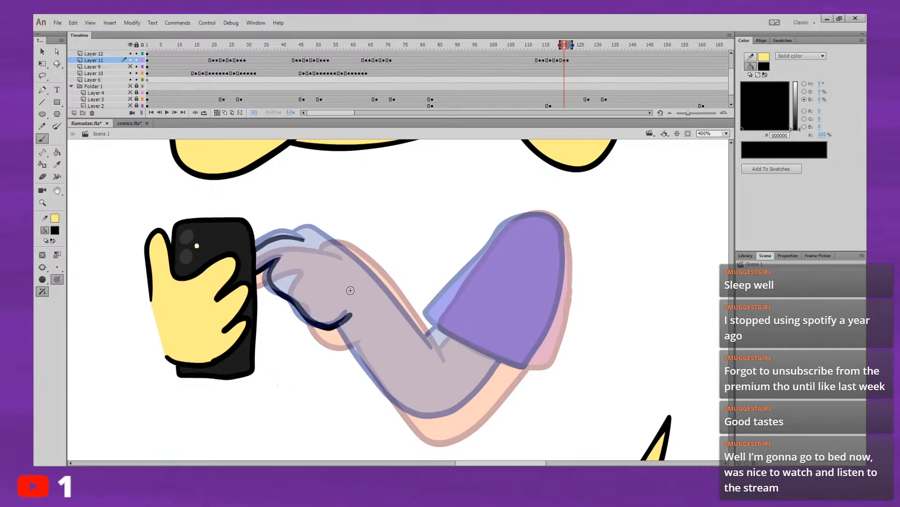
drag(351, 276, 337, 249)
key(ctrl+z)
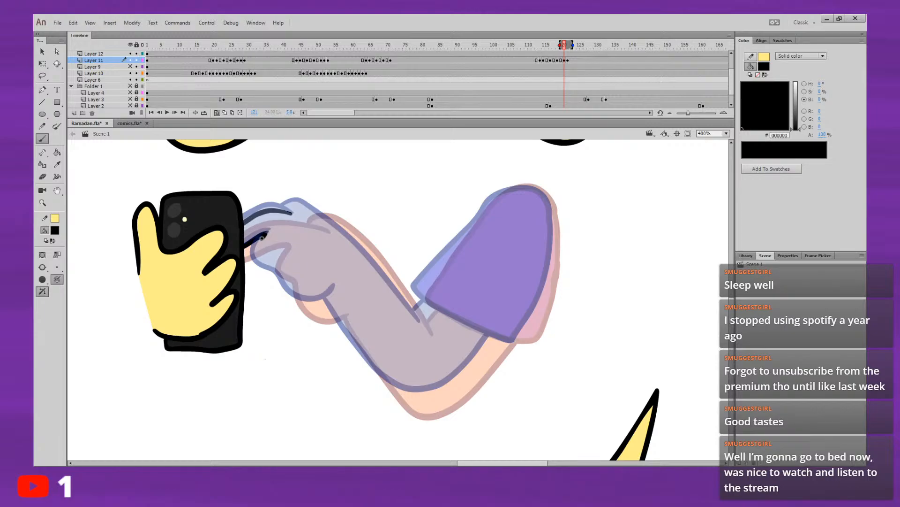
mouse_move(259, 254)
mouse_down()
mouse_move(294, 290)
mouse_move(328, 300)
mouse_move(339, 286)
mouse_up()
key(ctrl+z)
mouse_move(262, 262)
mouse_down()
mouse_move(313, 301)
mouse_move(335, 291)
mouse_up()
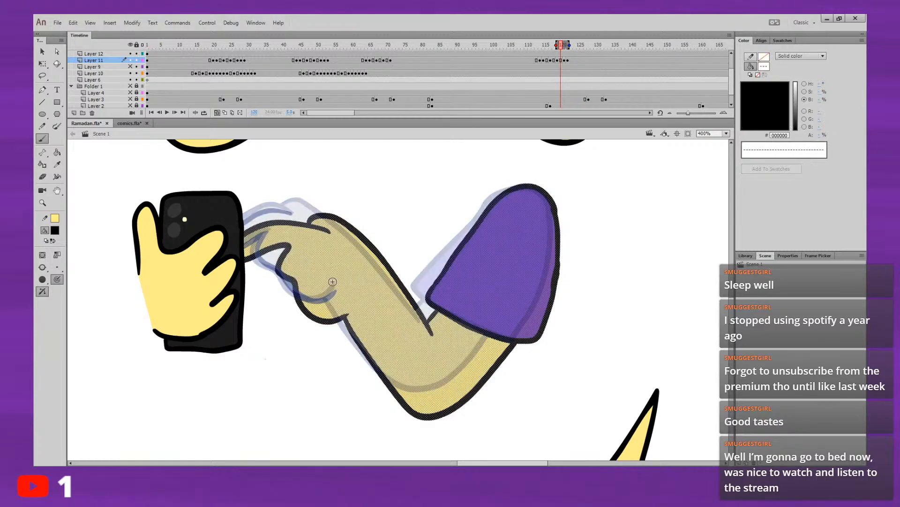
key(.)
key(.)
key(.)
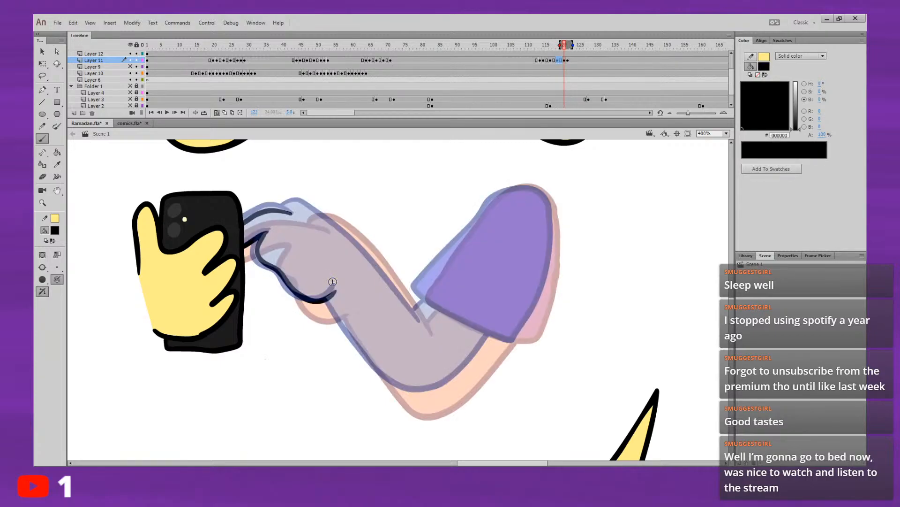
Step: Brush the upper edge of the hand and forearm at frame 121, from the knuckles down to the elbow crease
drag(389, 282, 370, 300)
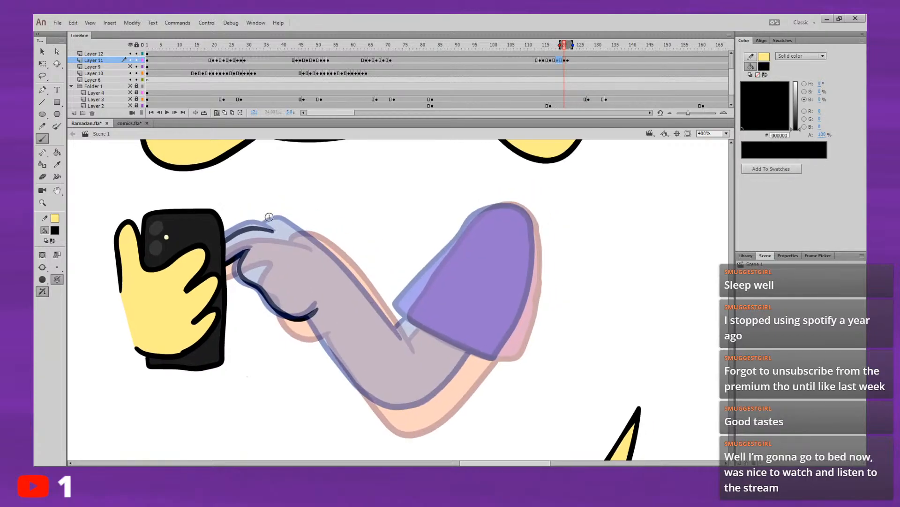
mouse_move(280, 221)
mouse_down()
mouse_move(294, 224)
mouse_move(269, 227)
mouse_move(295, 227)
mouse_move(320, 247)
mouse_up()
key(ctrl+z)
key(ctrl+z)
mouse_move(266, 229)
mouse_down()
mouse_move(292, 225)
mouse_move(324, 241)
mouse_move(399, 333)
mouse_move(367, 285)
mouse_move(370, 301)
mouse_move(362, 281)
mouse_move(283, 245)
mouse_up()
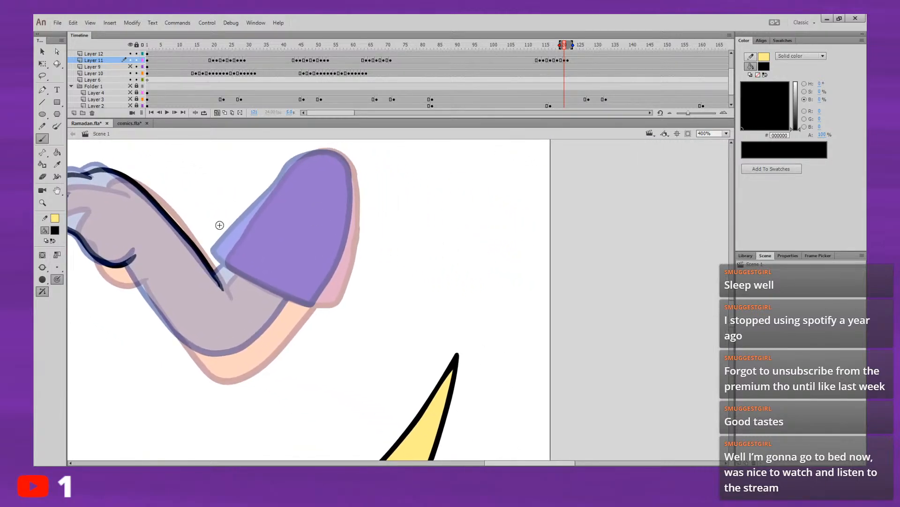
Step: Brush a closed sleeve outline at frame 121 around the shoulder and cuff, redoing the outer edge and hem until they meet
mouse_move(216, 251)
mouse_down()
mouse_move(295, 162)
mouse_move(329, 151)
mouse_move(353, 174)
mouse_up()
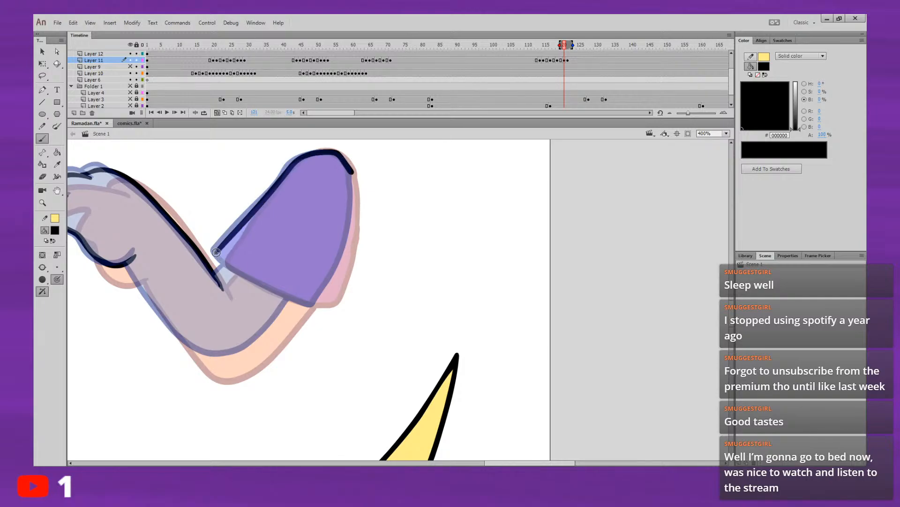
drag(223, 258, 233, 268)
key(ctrl+z)
mouse_move(216, 252)
mouse_down()
mouse_move(272, 289)
mouse_move(325, 293)
mouse_move(351, 235)
mouse_move(349, 166)
mouse_move(350, 222)
mouse_move(314, 302)
mouse_up()
key(ctrl+z)
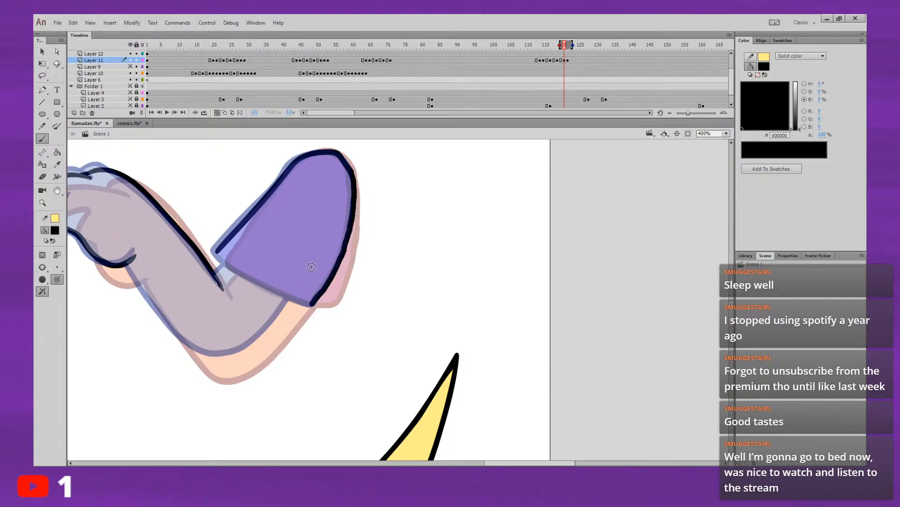
key(ctrl+z)
mouse_move(348, 168)
mouse_down()
mouse_move(353, 204)
mouse_move(354, 185)
mouse_move(344, 255)
mouse_move(315, 306)
mouse_up()
key(ctrl+z)
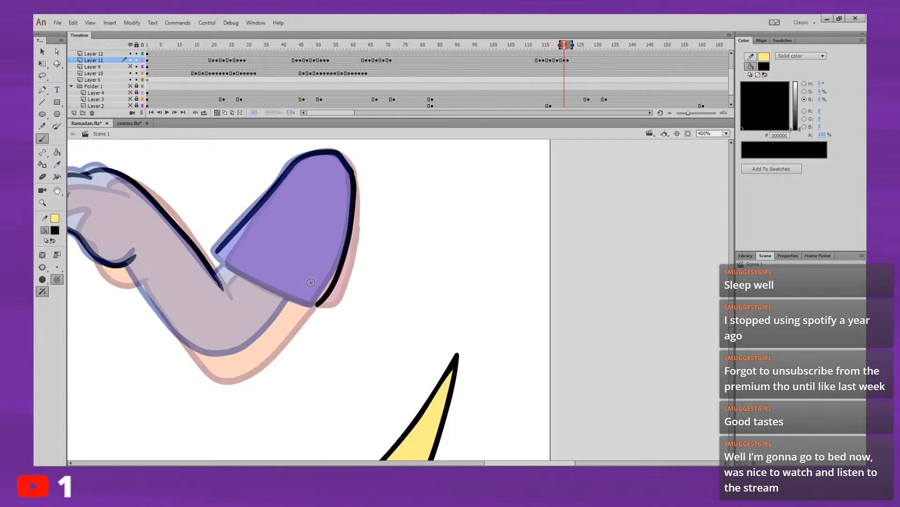
mouse_move(217, 252)
mouse_down()
mouse_move(255, 280)
mouse_move(318, 306)
mouse_up()
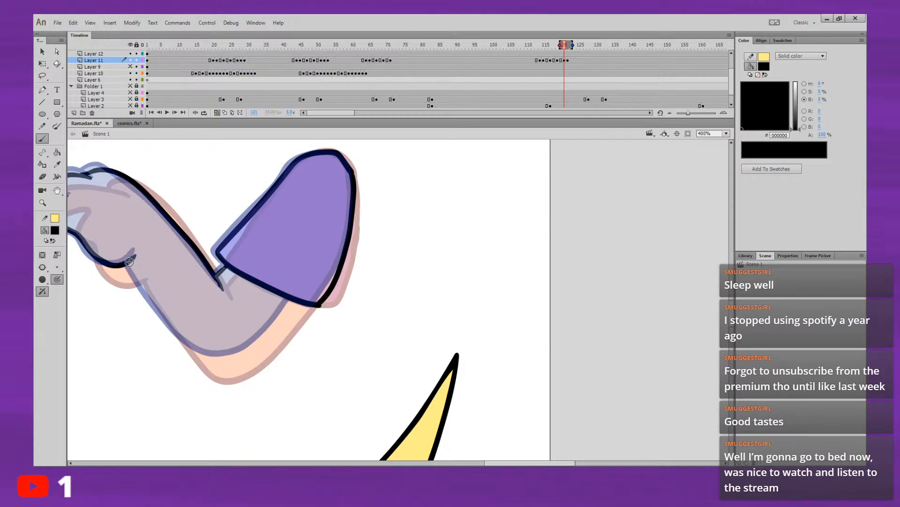
Step: Brush the forearm's lower edge from the wrist to the sleeve, turn off onion skinning, and compare the drawing with frames 120 and 122
mouse_move(130, 262)
mouse_down()
mouse_move(168, 324)
mouse_move(218, 362)
mouse_move(249, 348)
mouse_move(294, 296)
mouse_up()
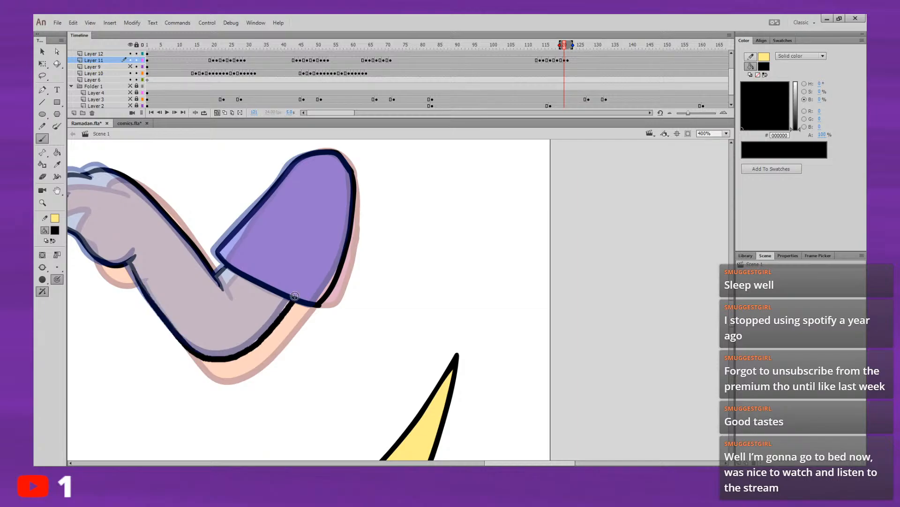
click(217, 112)
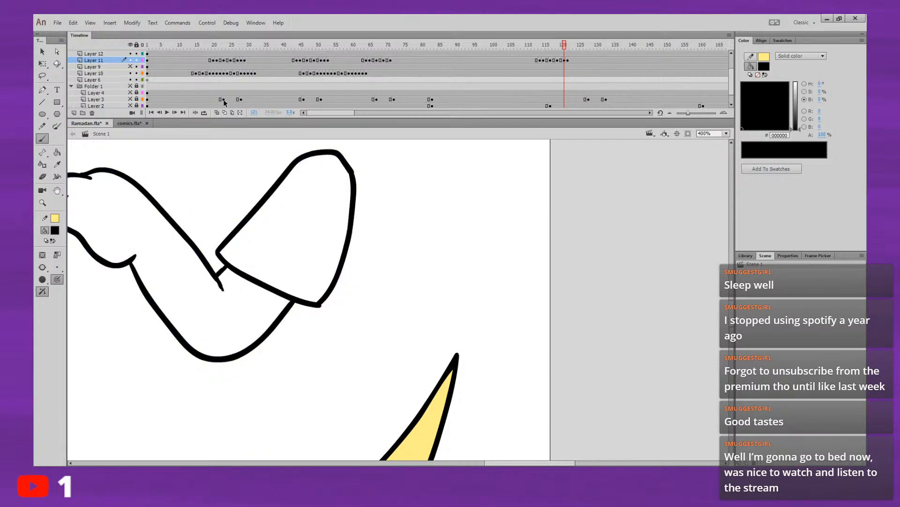
drag(377, 248, 489, 291)
key(period)
key(comma)
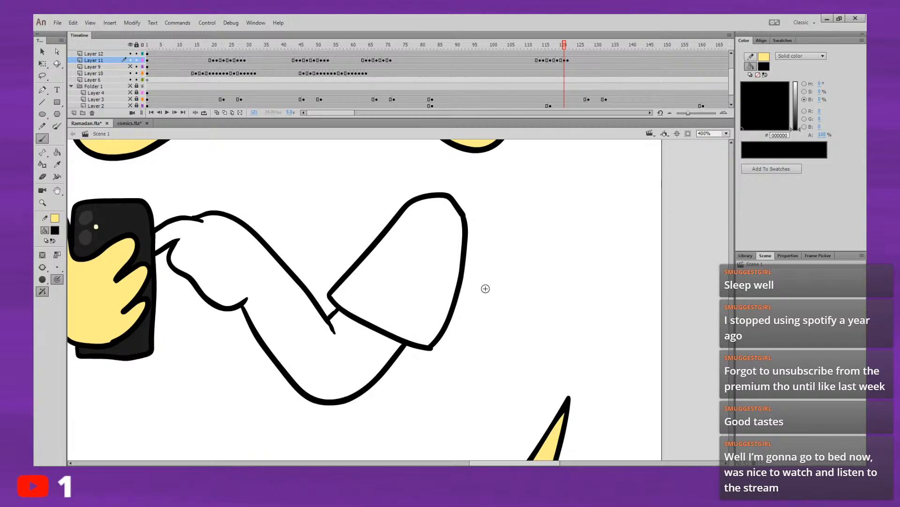
key(comma)
key(period)
key(period)
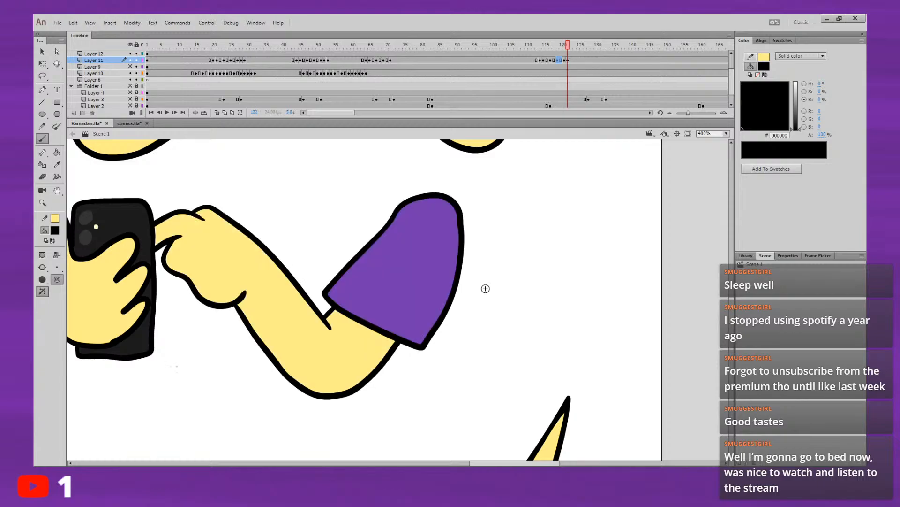
key(comma)
key(comma)
click(55, 230)
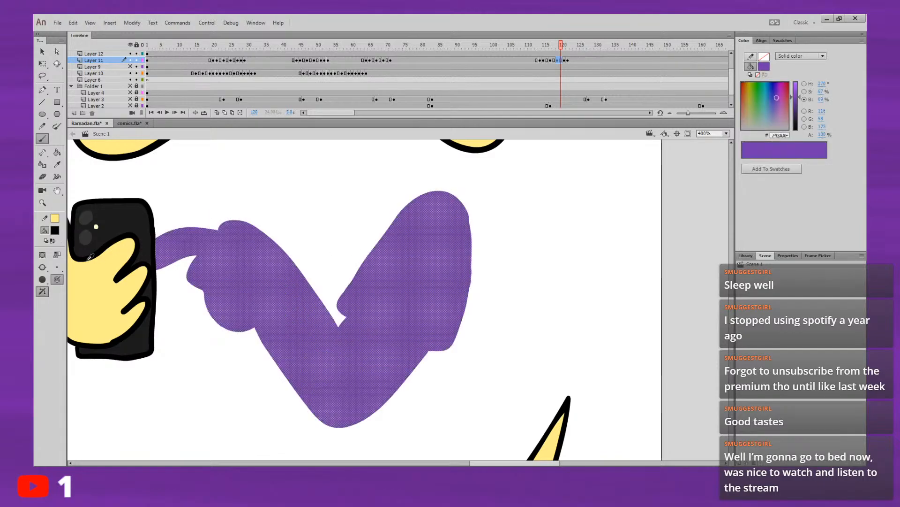
click(83, 257)
click(43, 52)
click(683, 271)
key(ctrl+z)
key(ctrl+z)
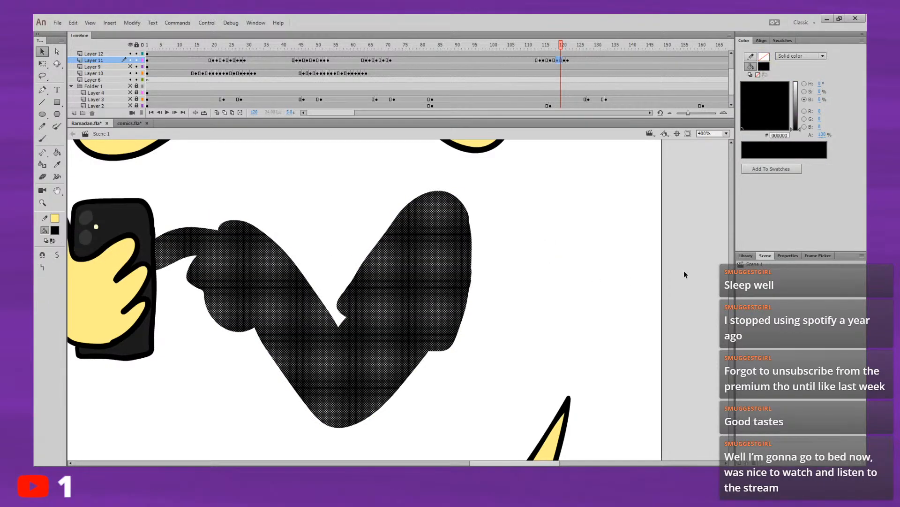
click(634, 234)
Step: Fill the frame 121 sleeve with purple #743AAF and the arm and hand with the skin yellow #FFEE88 sampled from frame 120
click(55, 231)
click(418, 268)
key(period)
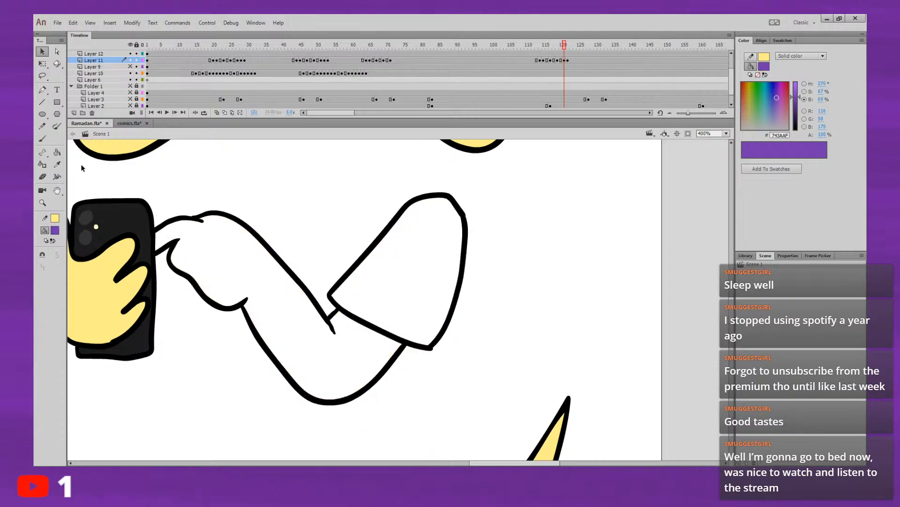
key(k)
click(441, 272)
key(comma)
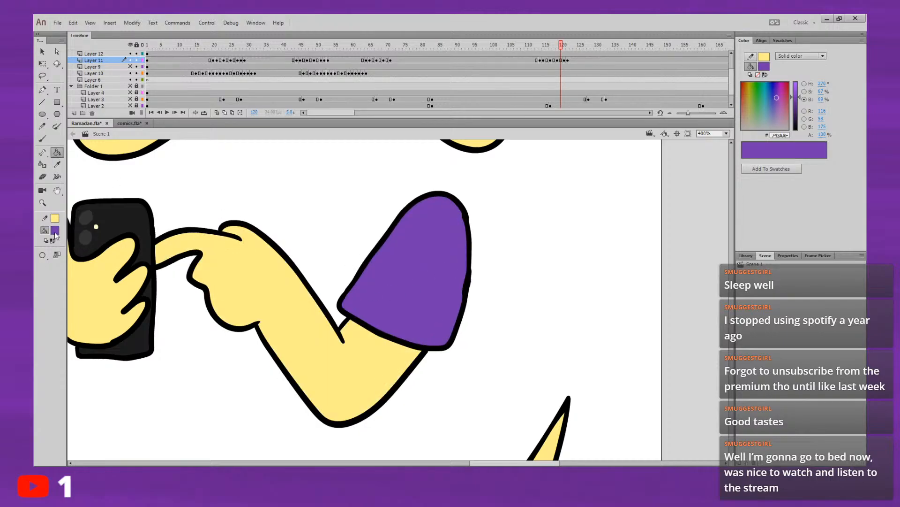
alt+click(205, 284)
key(period)
click(324, 349)
Step: Replay the arm motion from about frame 107, then copy its Layer 11 frames 114 to 122 and paste them over the motion starting at frame 64
click(531, 47)
key(Return)
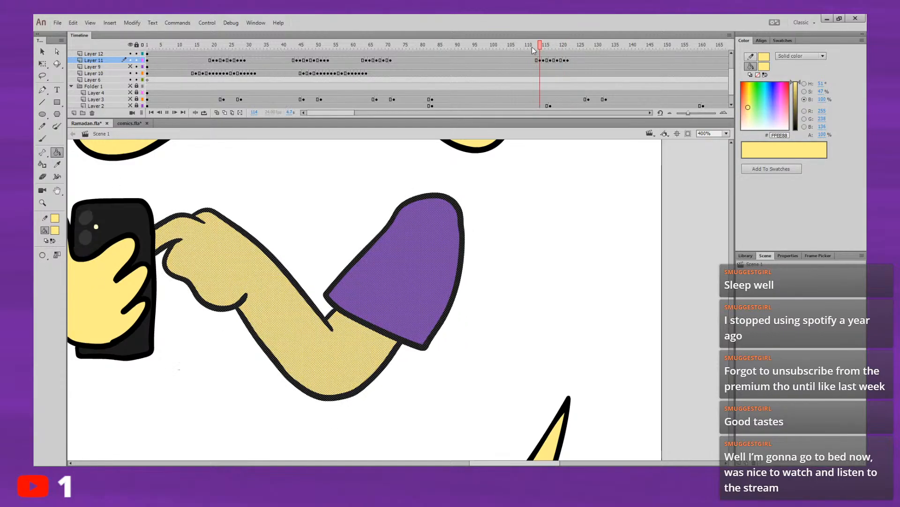
click(518, 47)
key(Return)
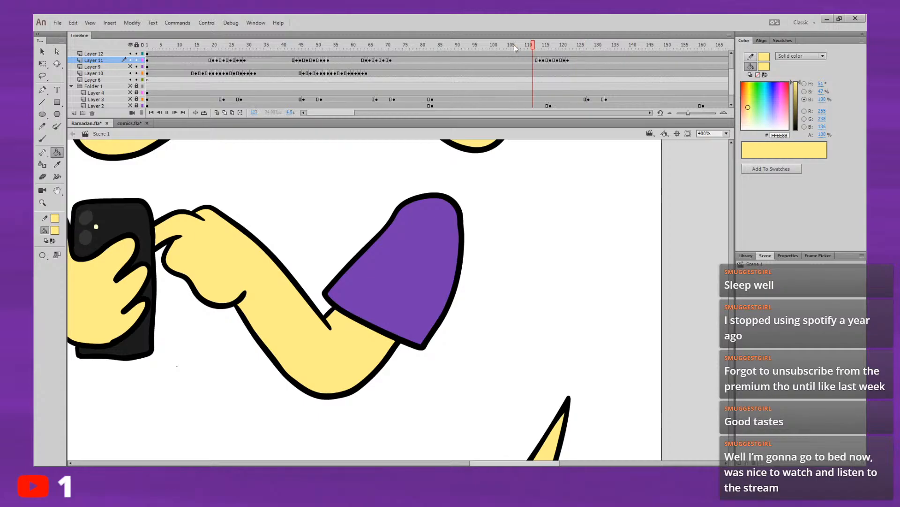
drag(539, 60, 568, 61)
key(Return)
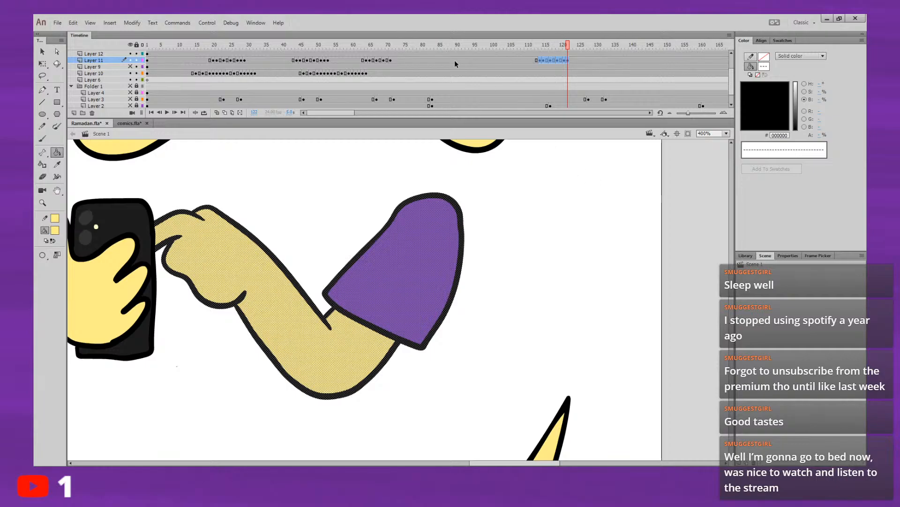
click(365, 61)
key(ctrl+alt+v)
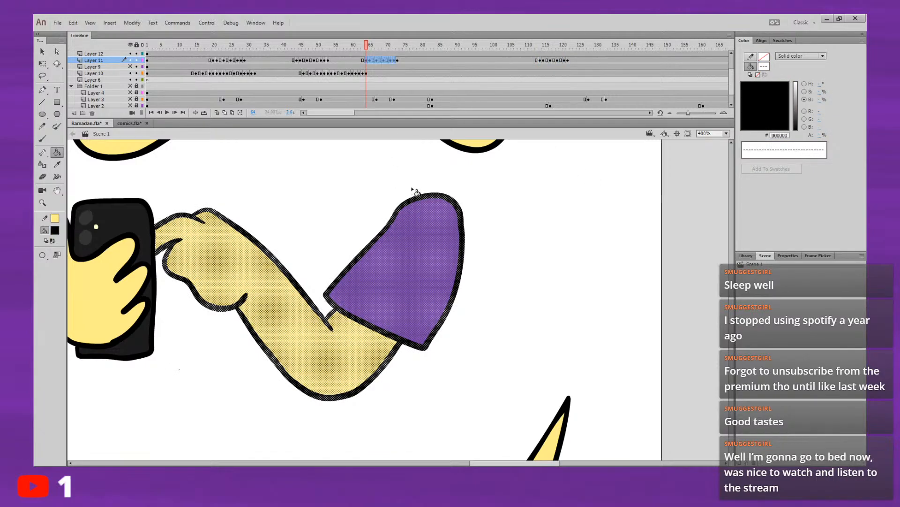
Step: Scrub through and replay the pasted Layer 11 arm motion around frames 64 to 73
click(356, 45)
drag(384, 45, 398, 47)
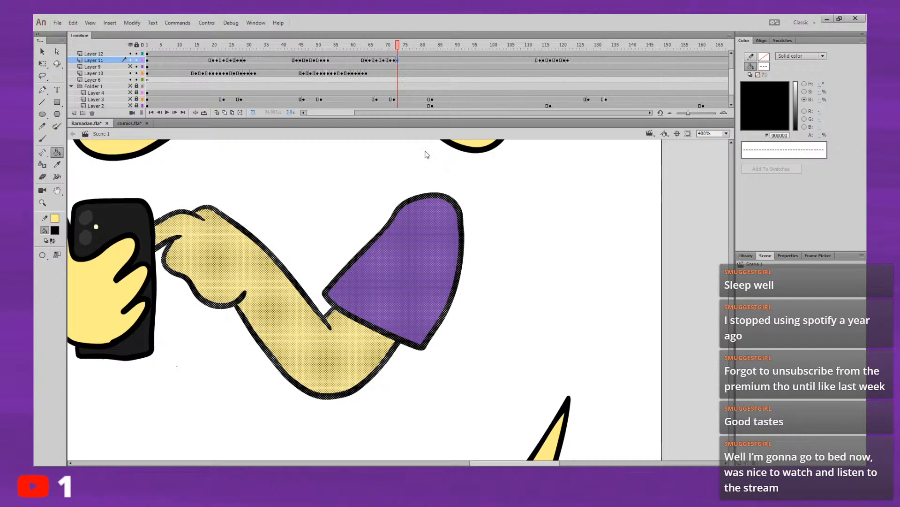
click(366, 61)
key(Return)
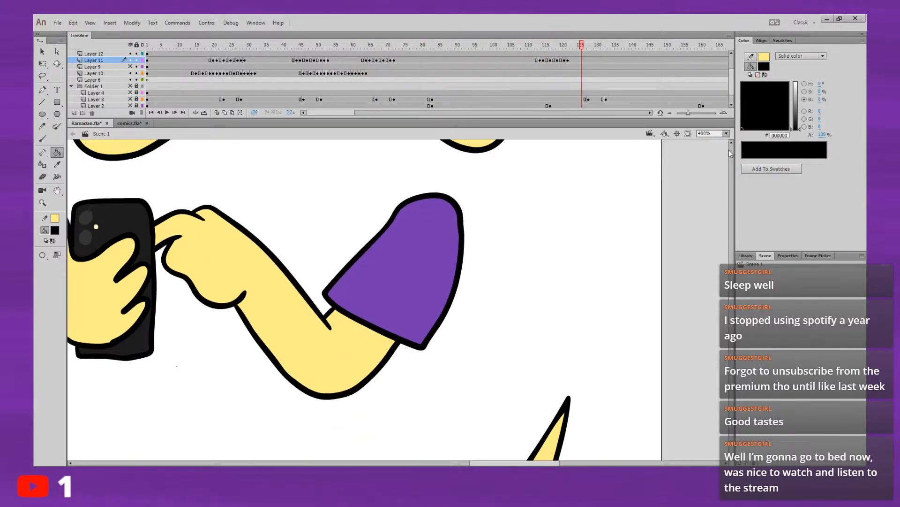
Step: Fit the whole stage in view and make the hidden Layer 9 visible to check the arm motion against the full character
key(ctrl+2)
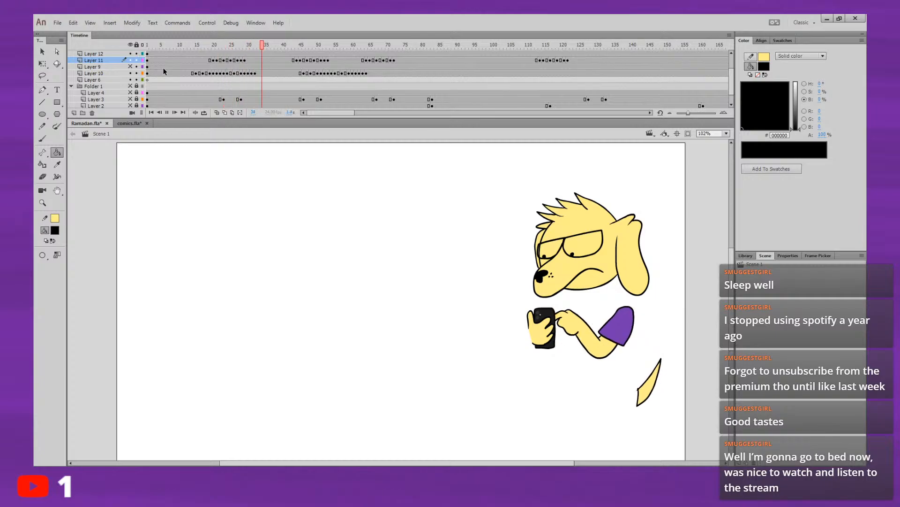
click(130, 67)
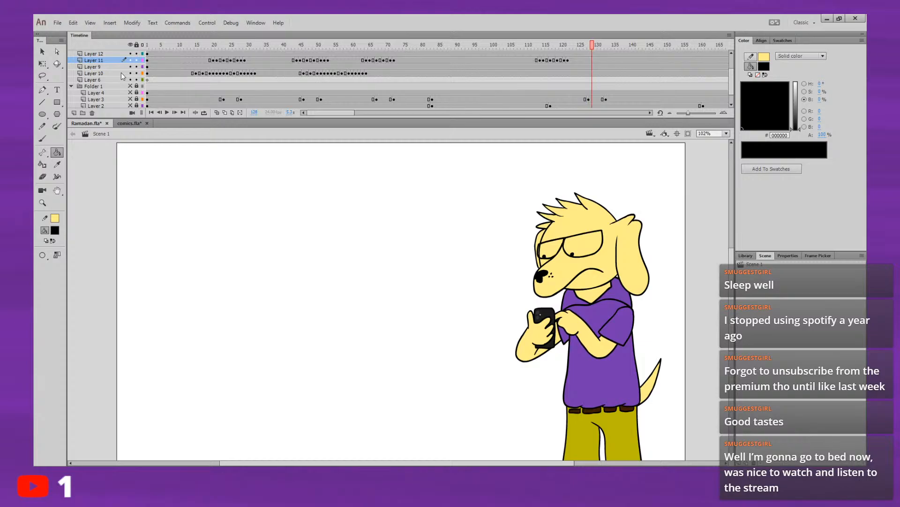
click(514, 43)
double_click(191, 36)
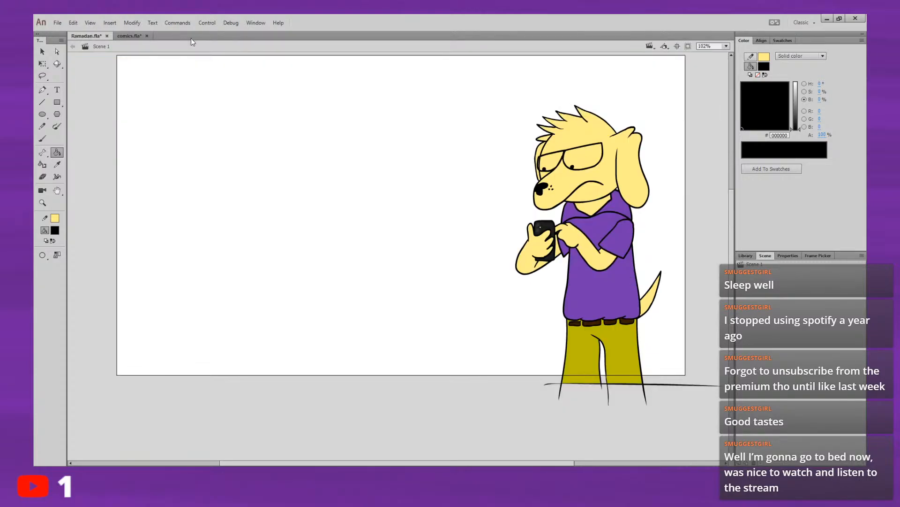
double_click(199, 38)
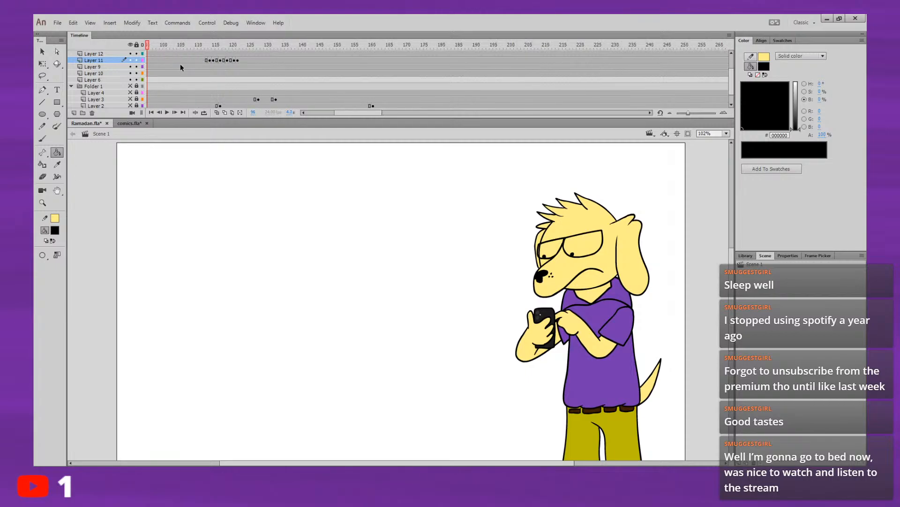
Step: Scrub back to frame 1 and replay the animation to review the arm motion on the complete character
click(42, 51)
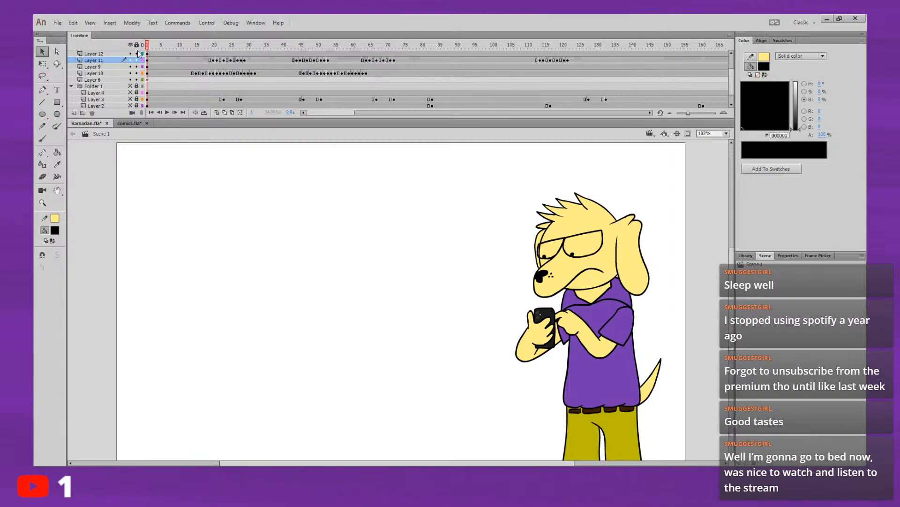
key(Return)
click(414, 45)
click(283, 46)
drag(276, 47, 146, 47)
key(Return)
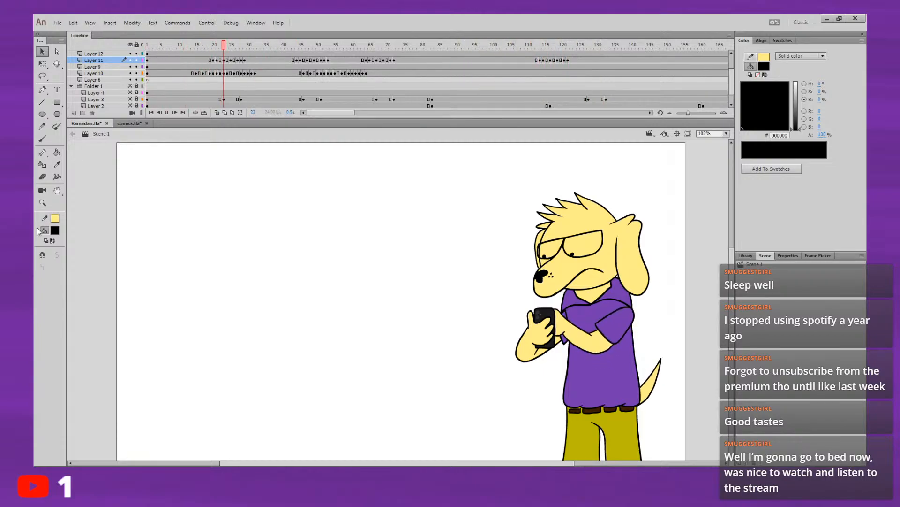
Step: Select the dog's head artwork on Layer 7 at frame 1 and convert it to a symbol
scroll(731, 70, up, 2)
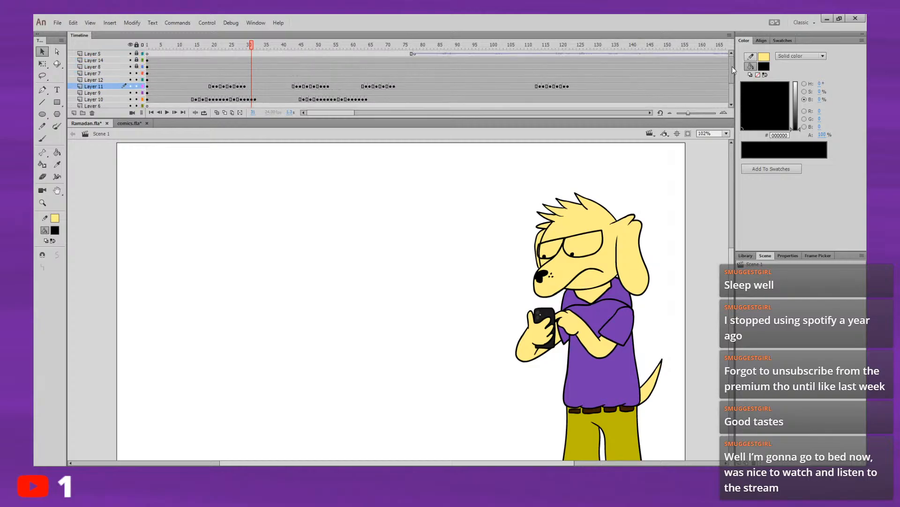
click(148, 74)
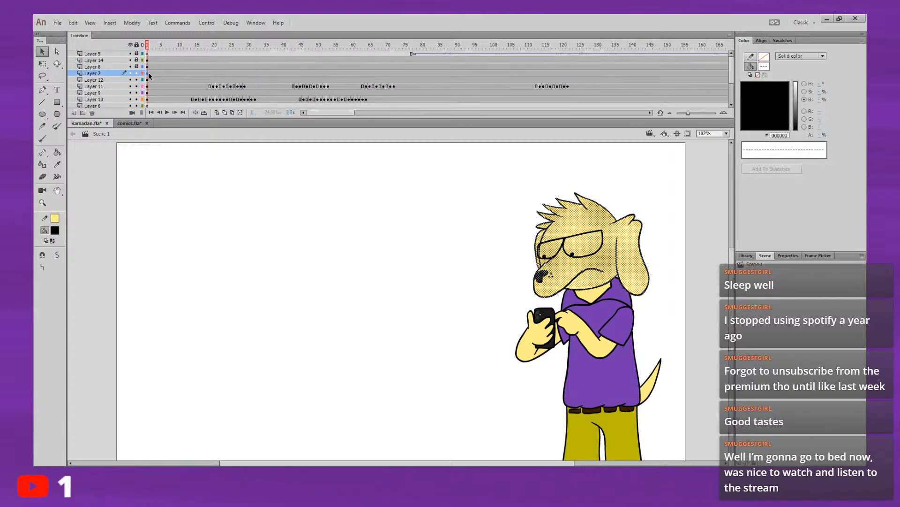
key(Return)
click(148, 74)
key(F8)
key(Return)
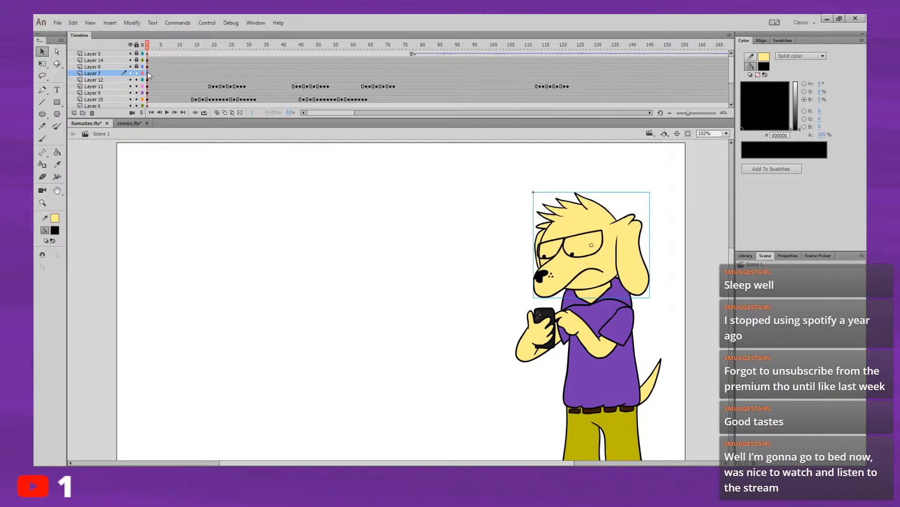
Step: Move the head symbol's transformation point from its centre down to the base of the head above the neck, and deselect it
click(42, 63)
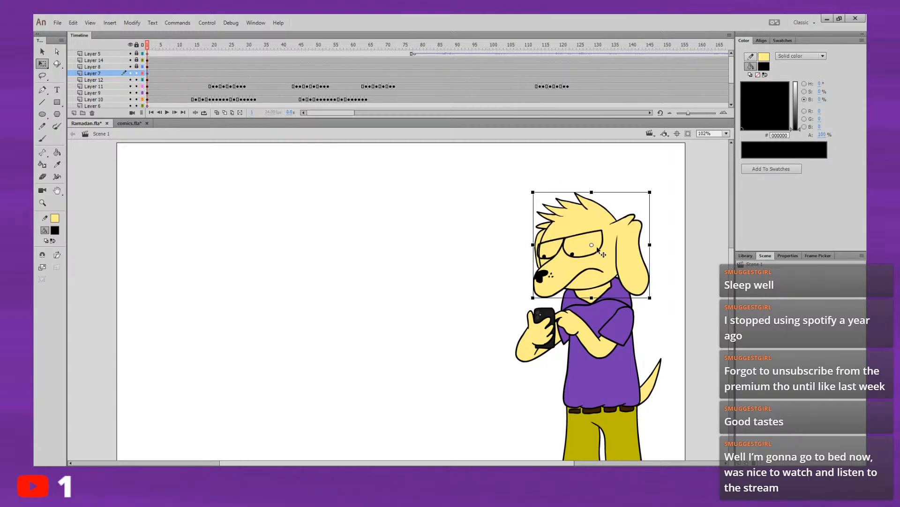
click(43, 51)
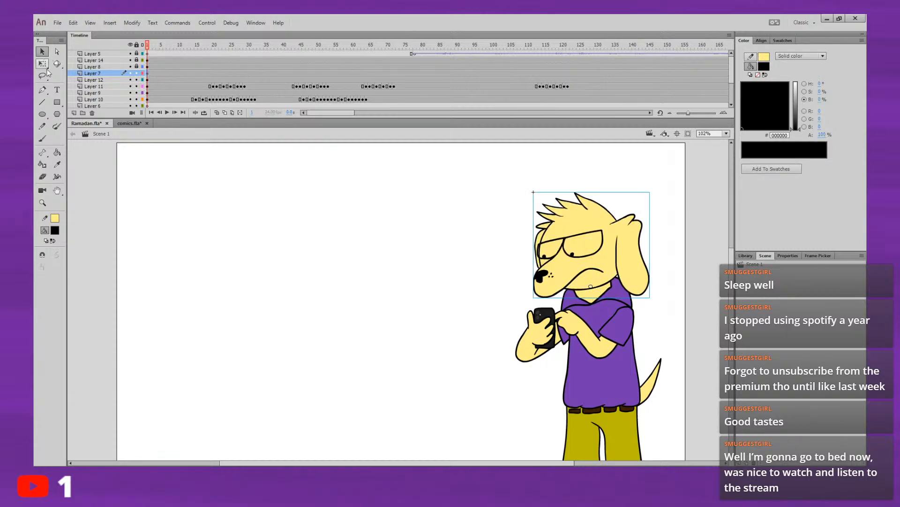
click(168, 398)
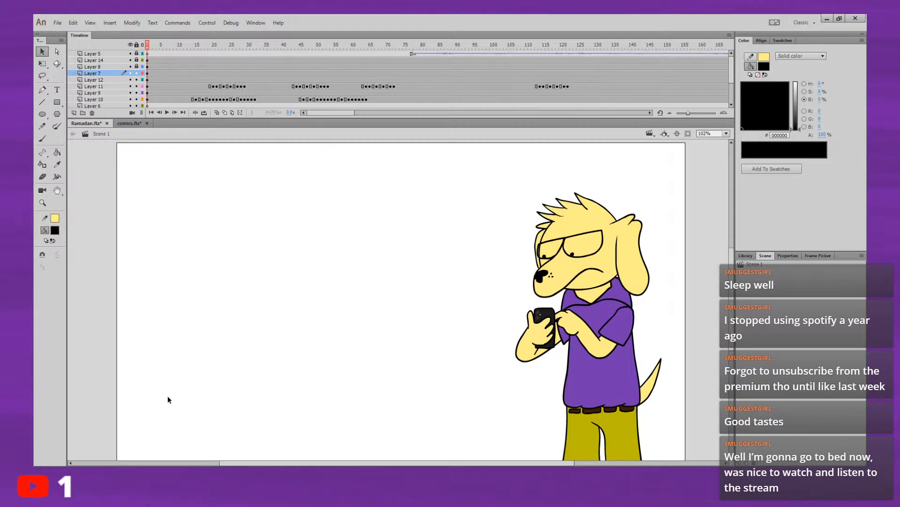